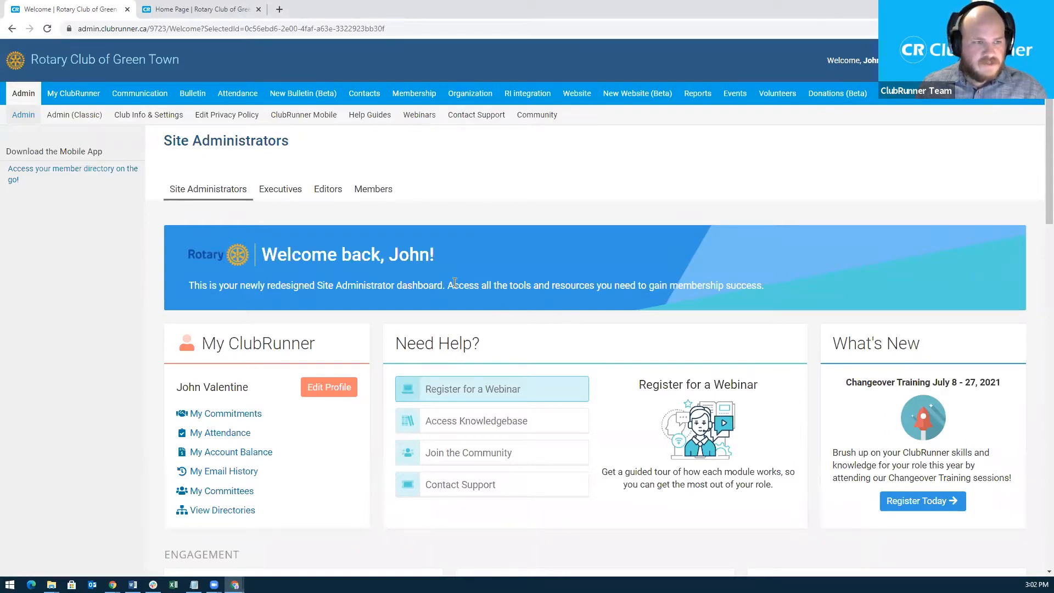
Go to Website Designer and open the Home Page content for editing.
scroll(455, 282, down, 7)
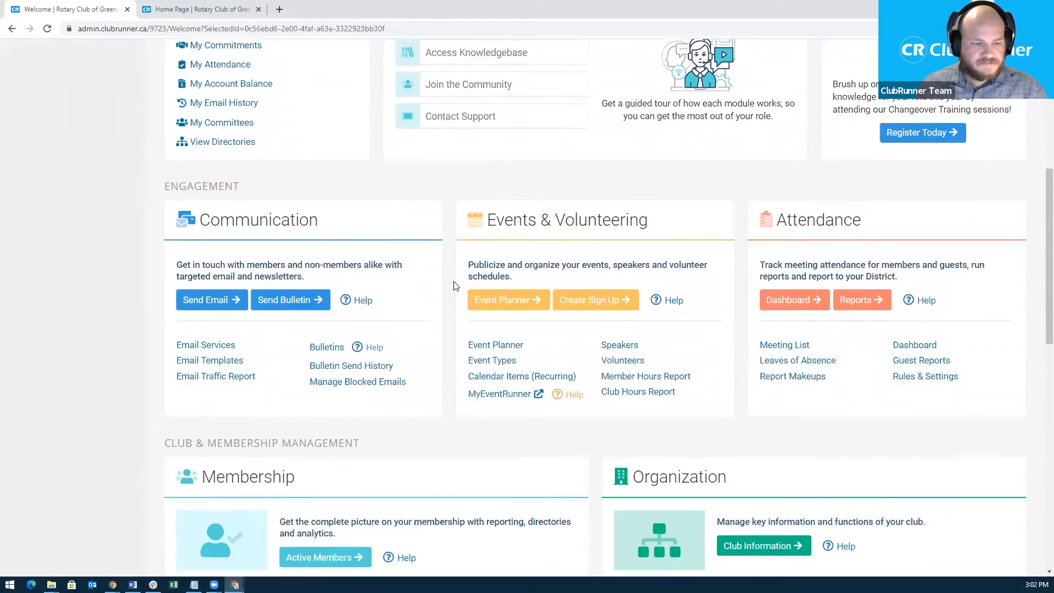
scroll(455, 285, down, 12)
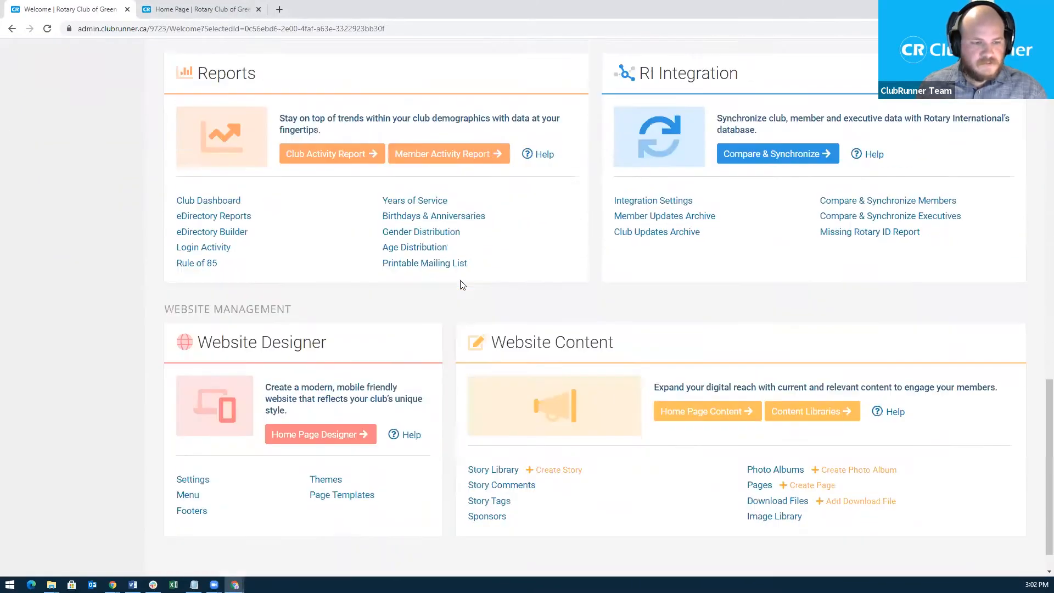
scroll(460, 285, down, 1)
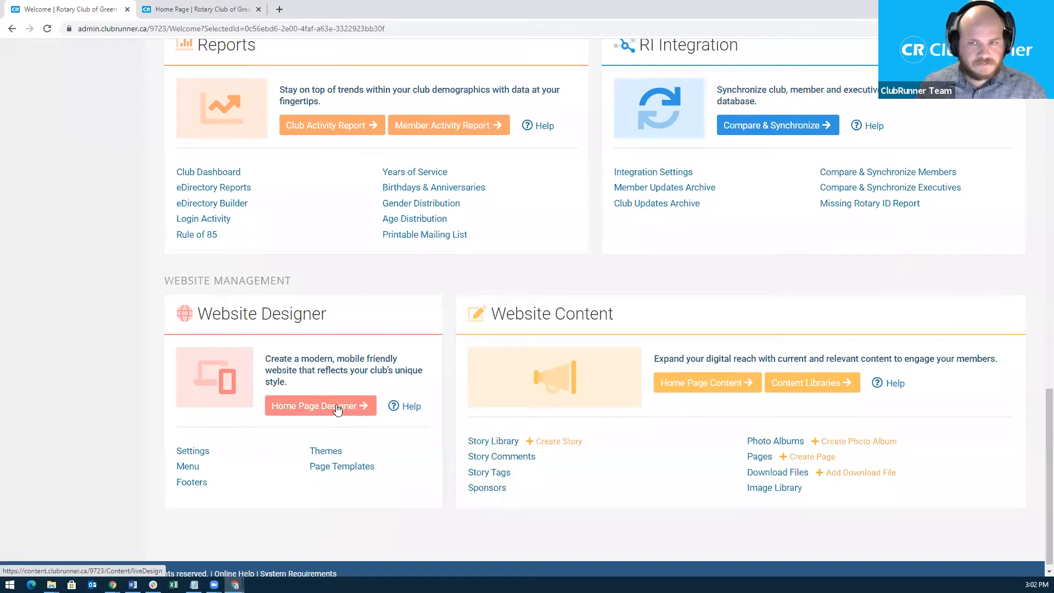
scroll(361, 339, up, 10)
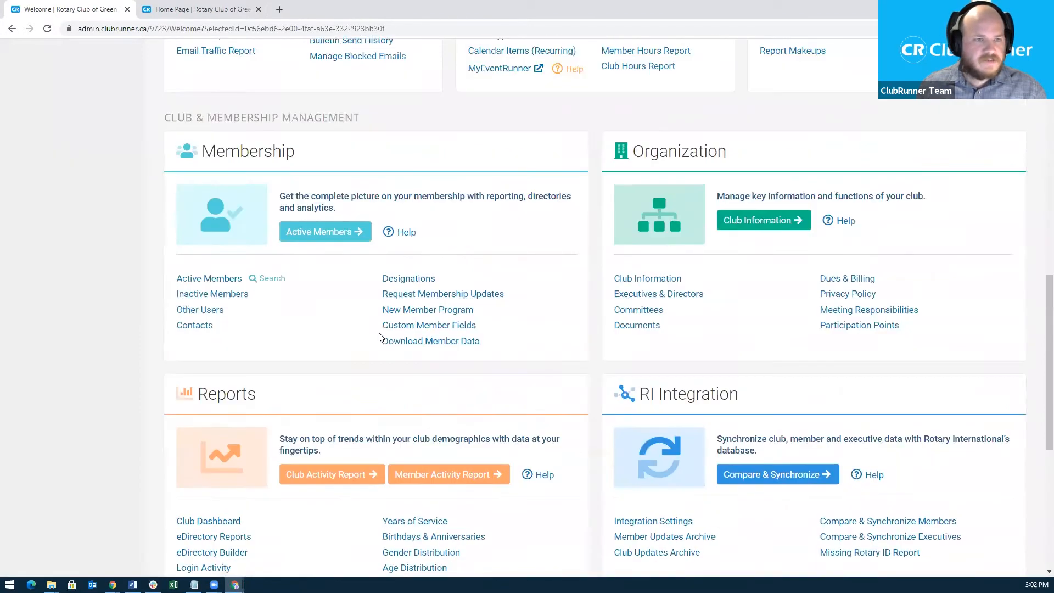
scroll(383, 338, up, 10)
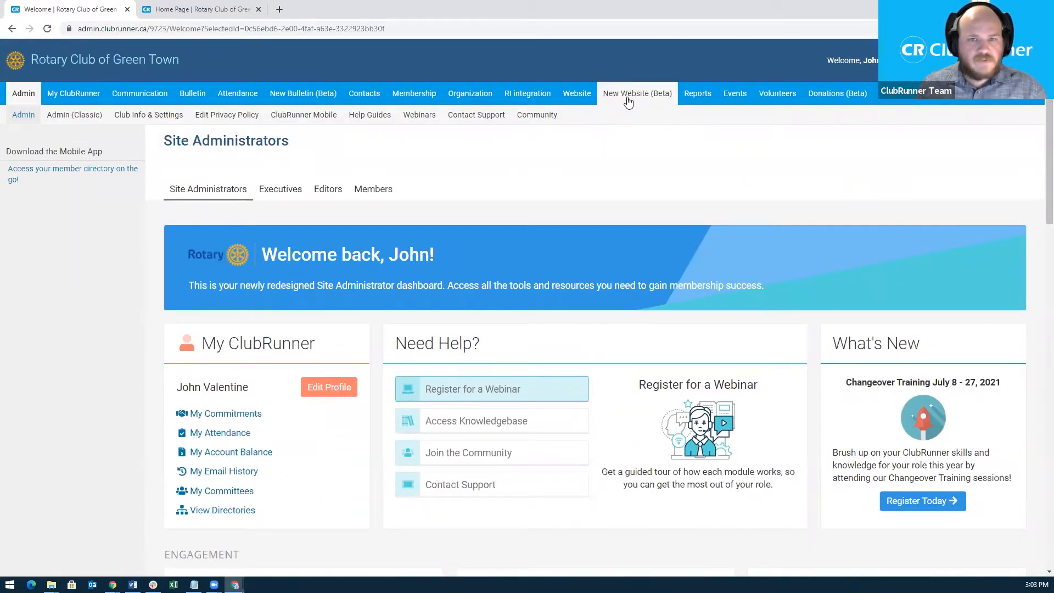
mouse_move(630, 97)
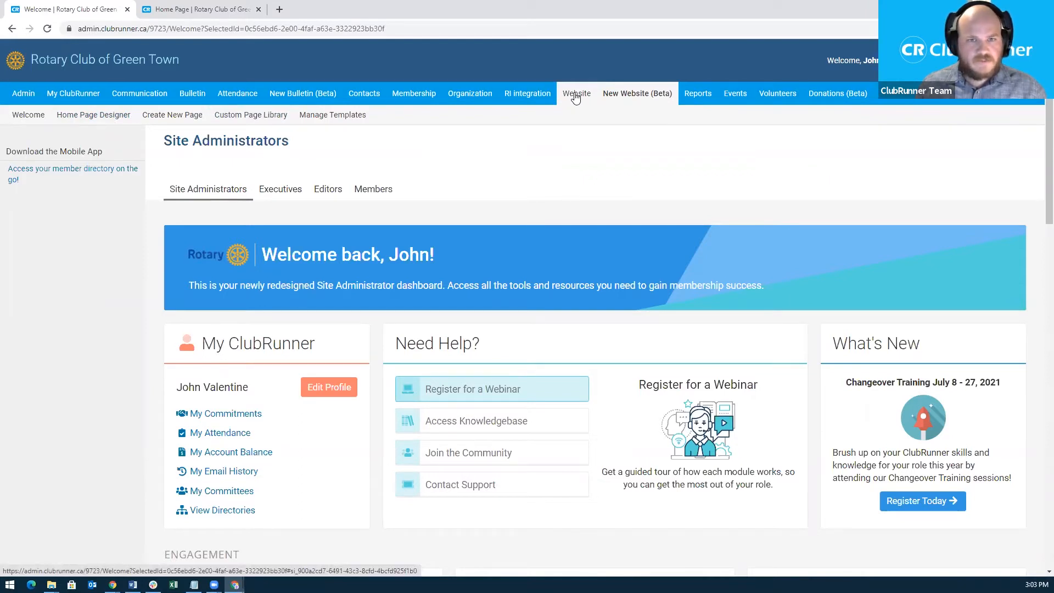
mouse_move(572, 97)
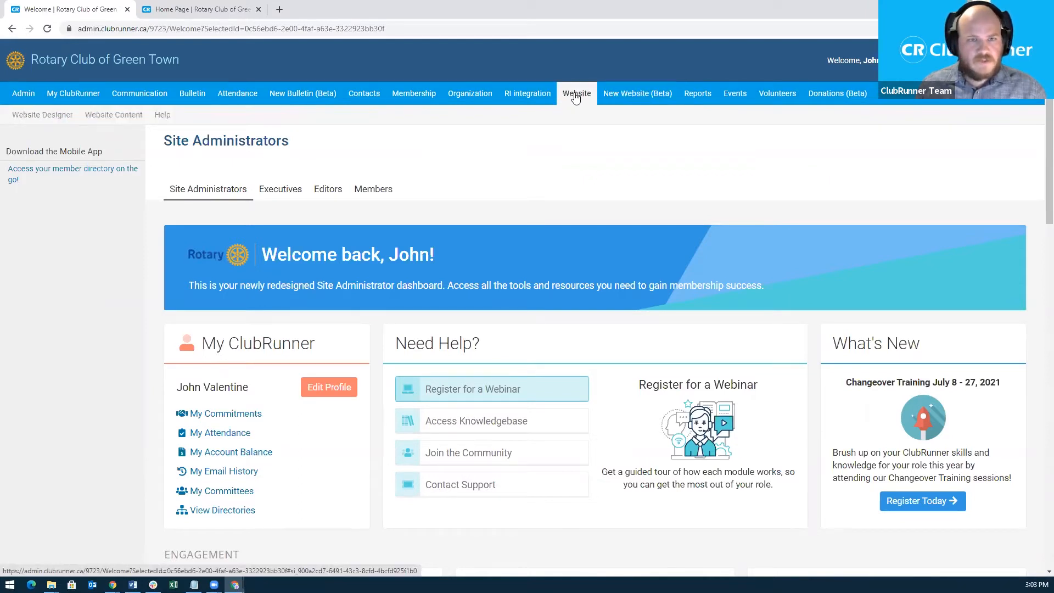
click(49, 118)
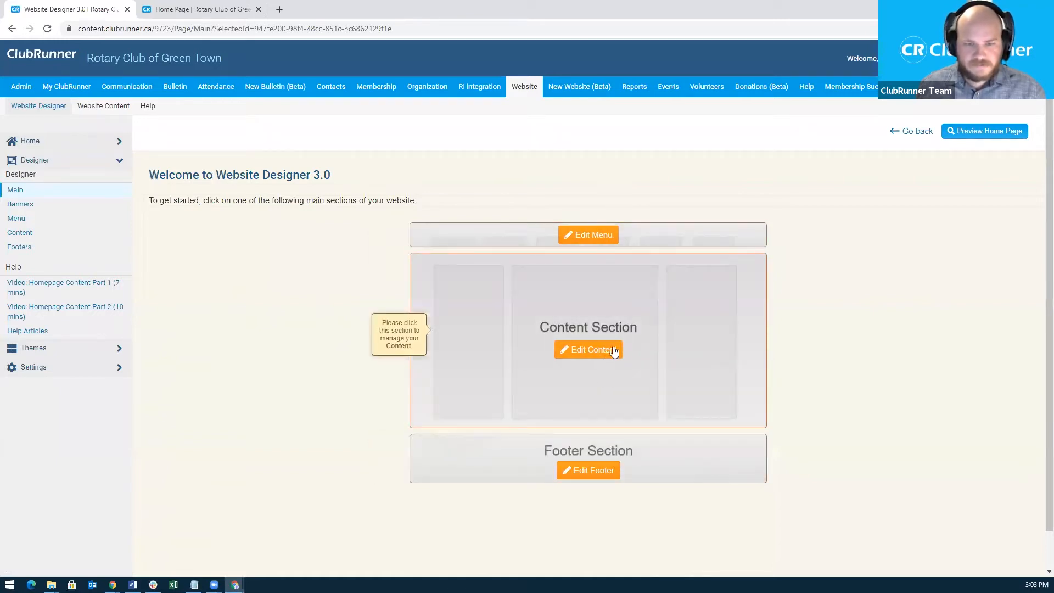
click(576, 356)
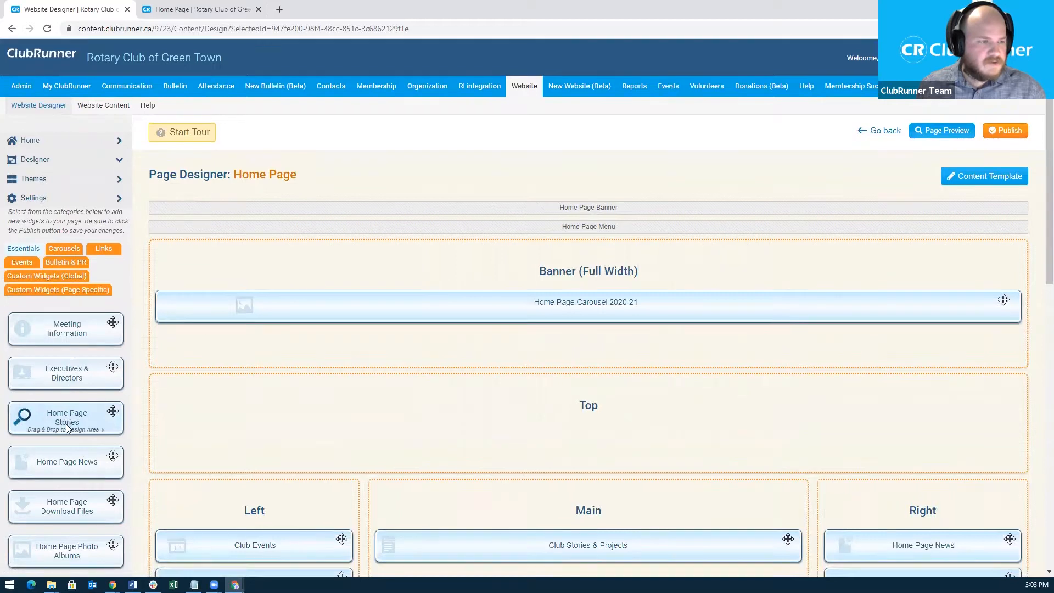
Browse the Carousels and Links widget tabs, then return to Essentials.
scroll(66, 426, down, 1)
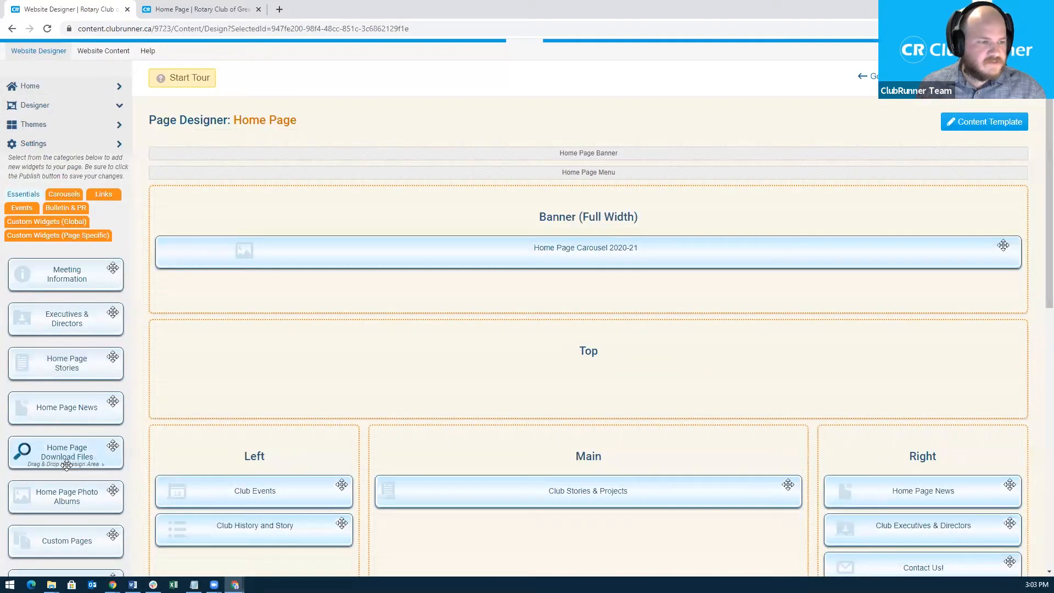
click(64, 194)
click(102, 197)
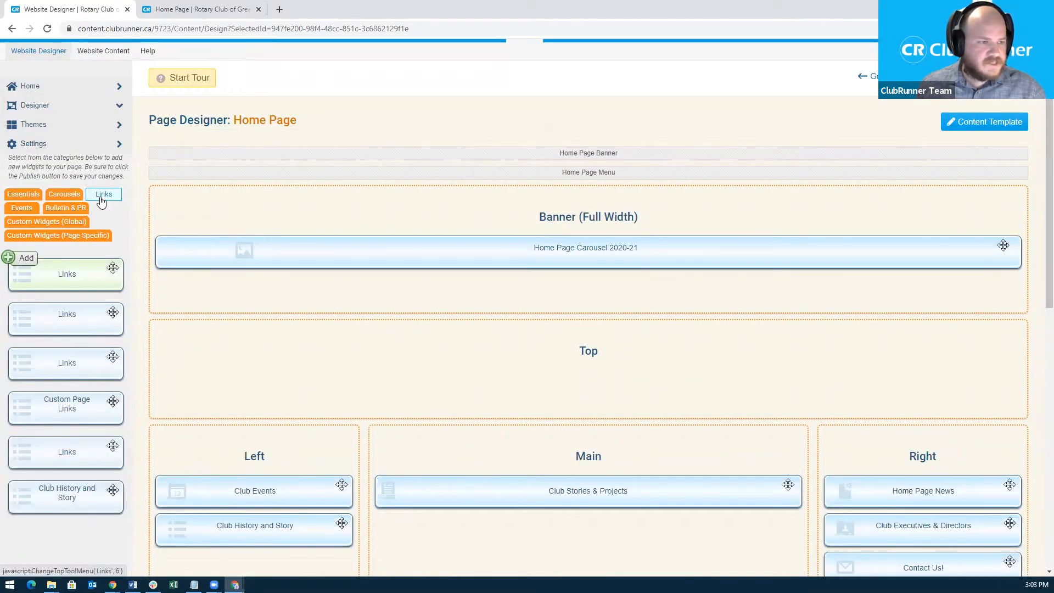
click(23, 195)
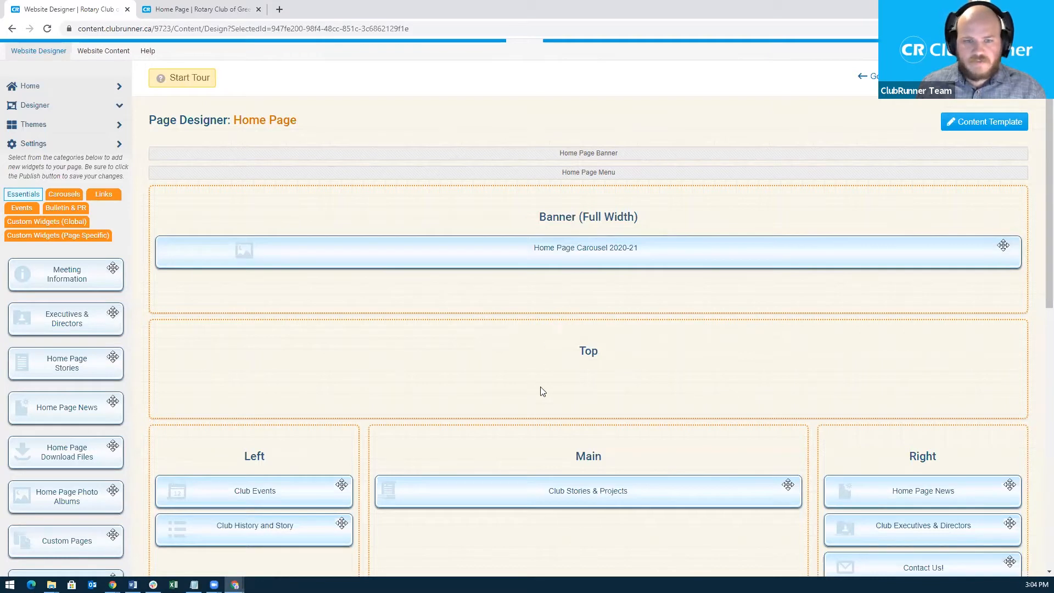
Preview the Club Stories & Projects widget and close the preview.
mouse_move(549, 264)
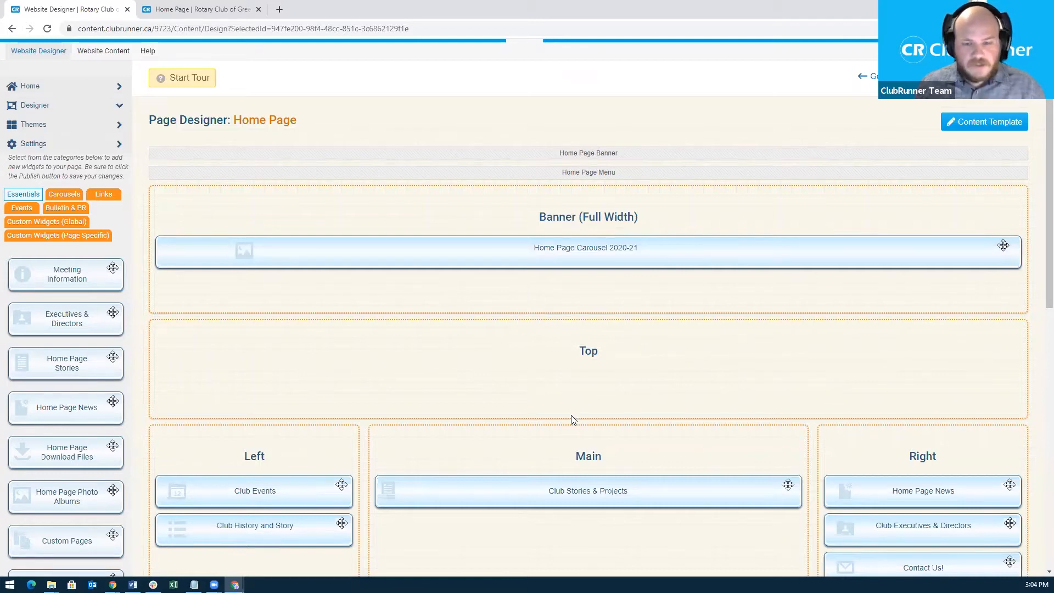
scroll(571, 420, down, 1)
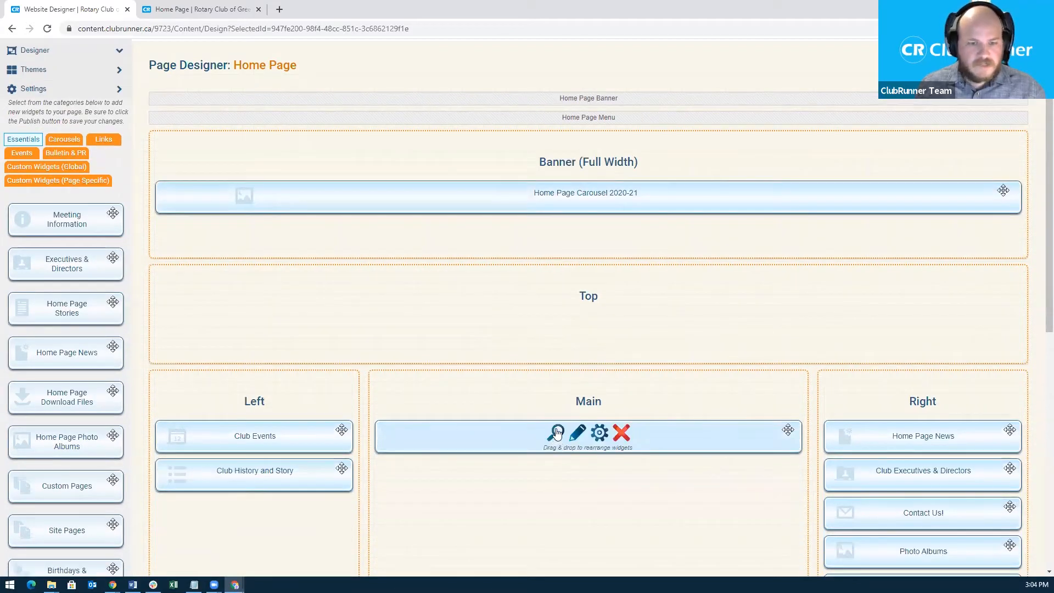
click(557, 433)
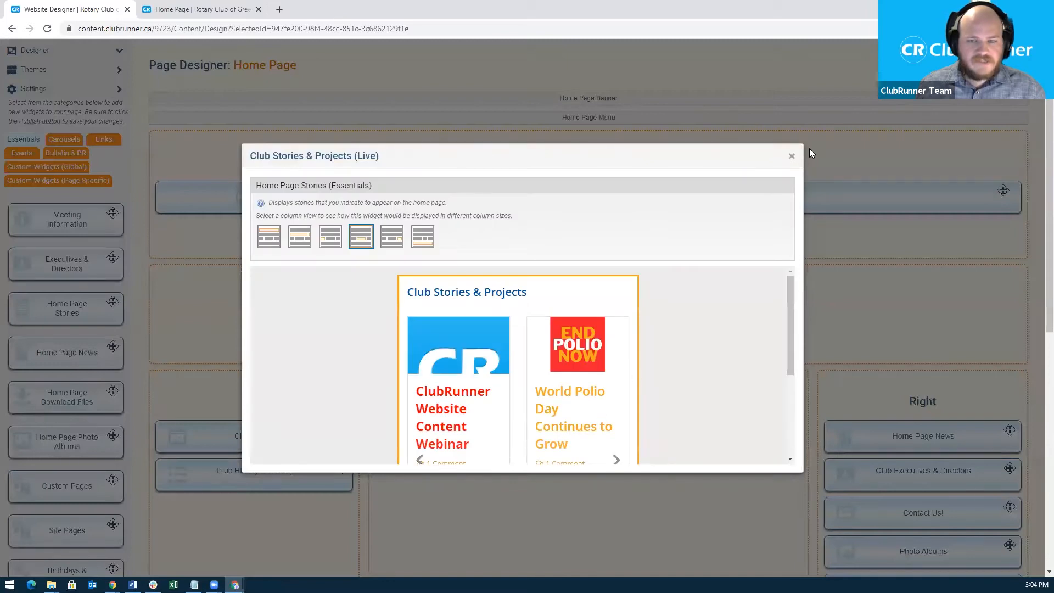
click(791, 155)
mouse_move(576, 439)
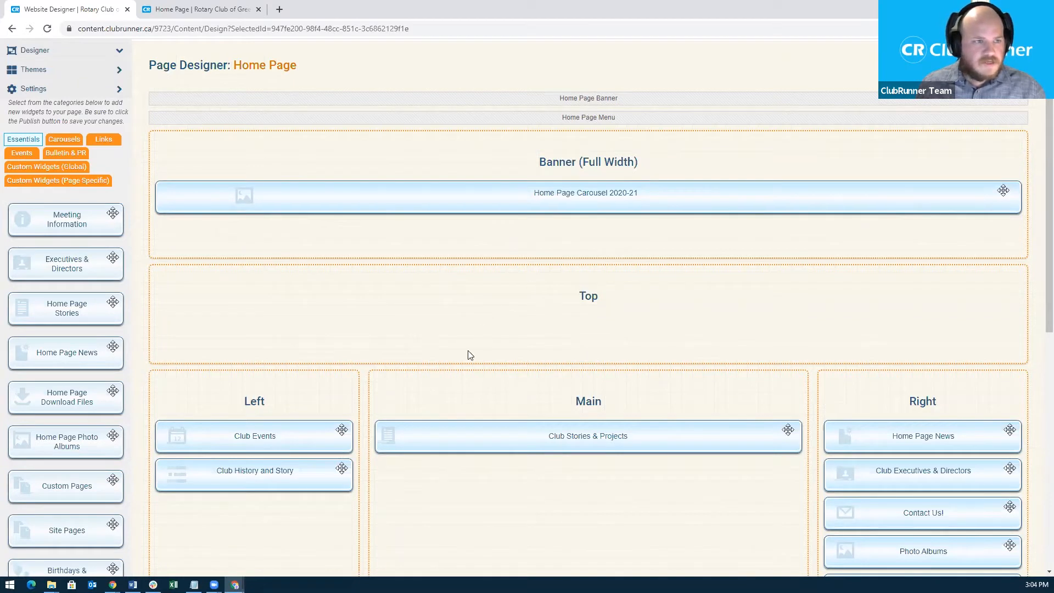
scroll(467, 363, up, 2)
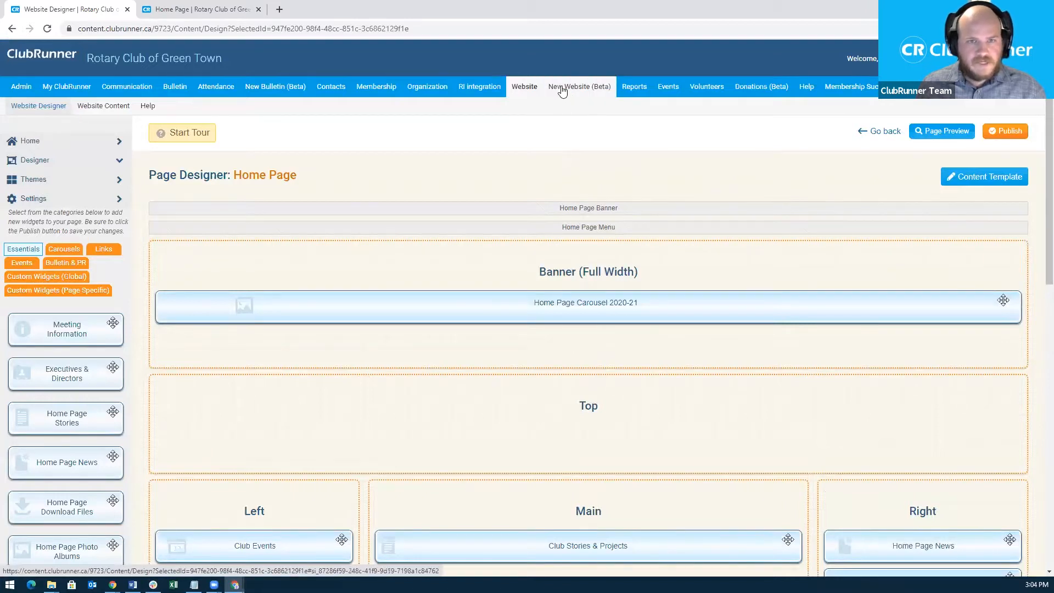
Open the Home Page Designer from the New Website (Beta) menu.
click(561, 88)
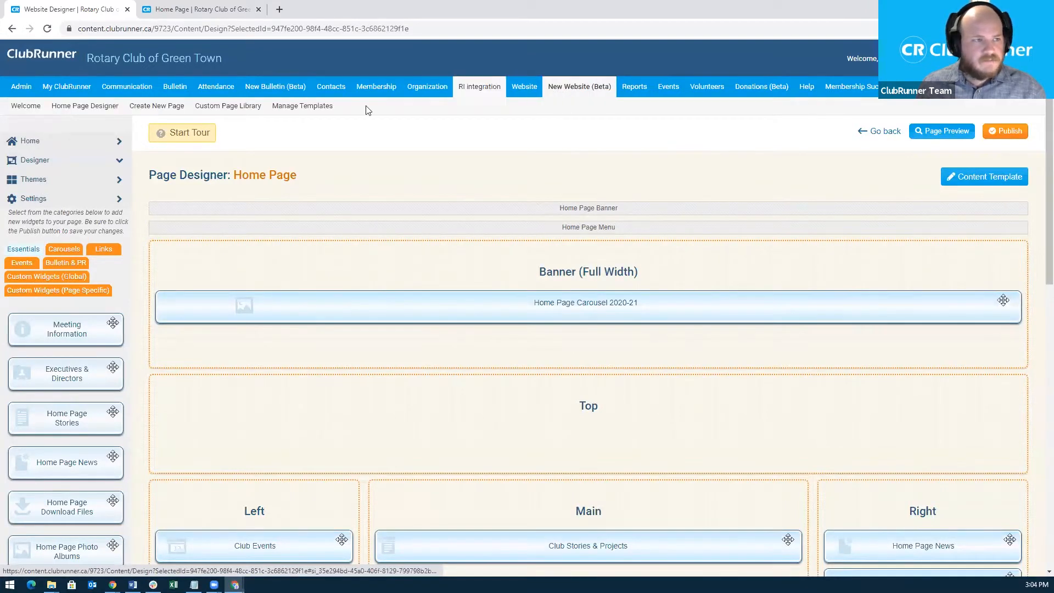
click(73, 107)
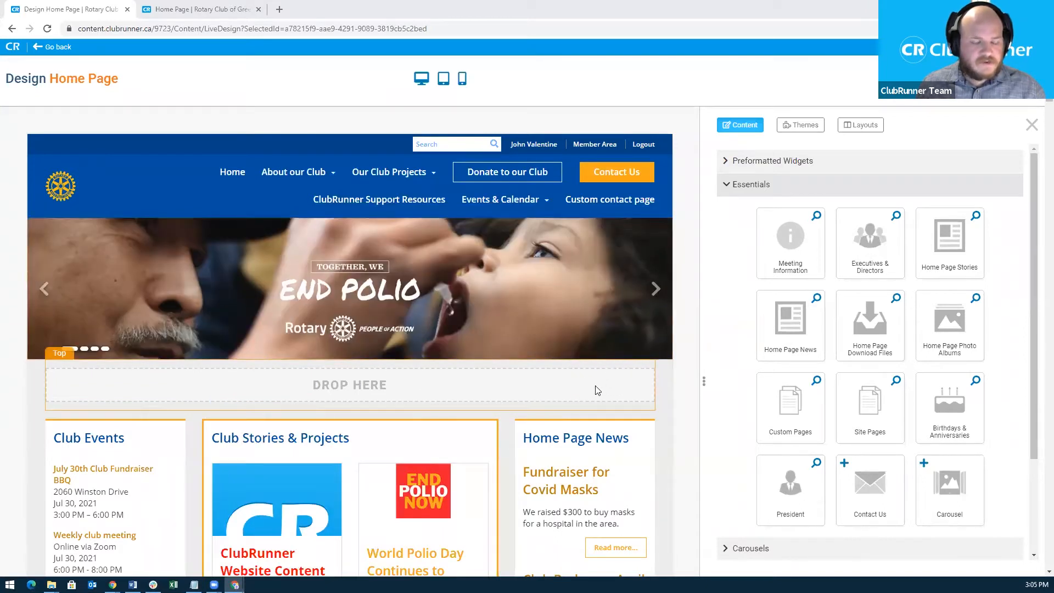
scroll(597, 391, down, 1)
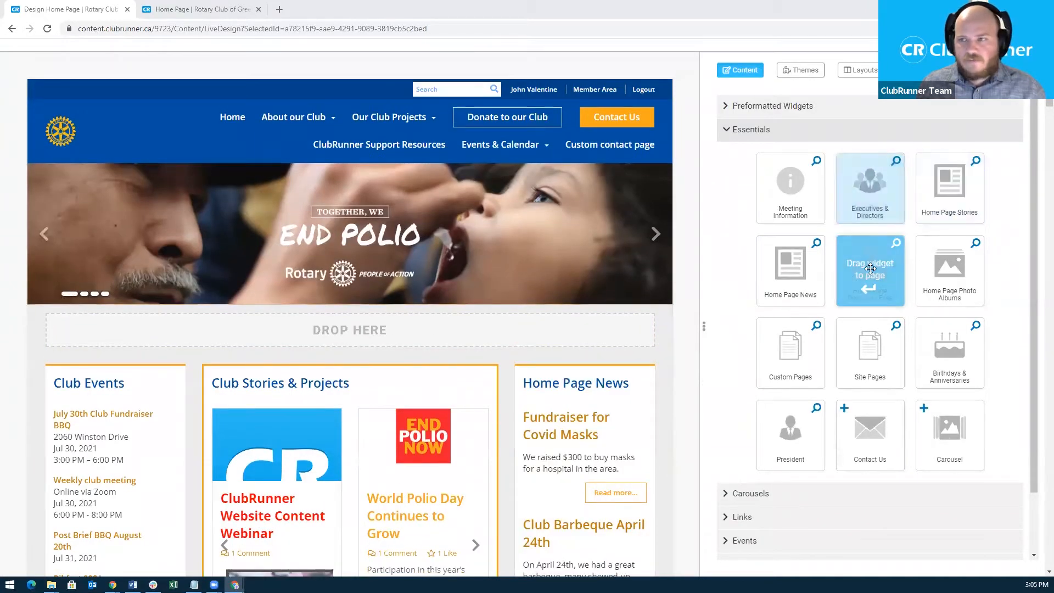
scroll(769, 181, up, 1)
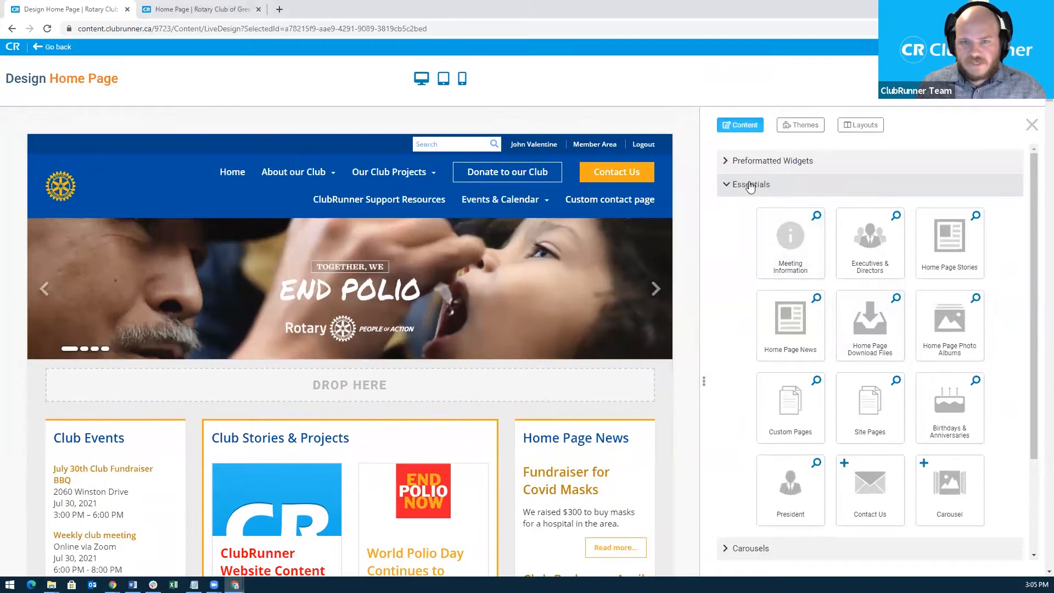
Toggle the Essentials, Carousels and Links widget groups, leaving Essentials expanded.
click(750, 185)
click(741, 209)
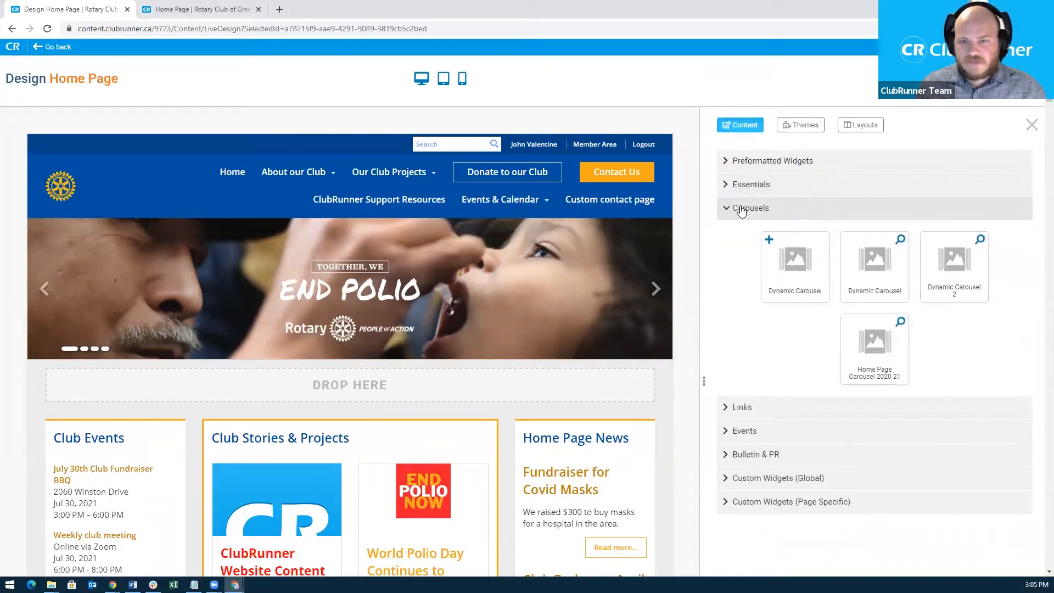
click(741, 209)
click(742, 233)
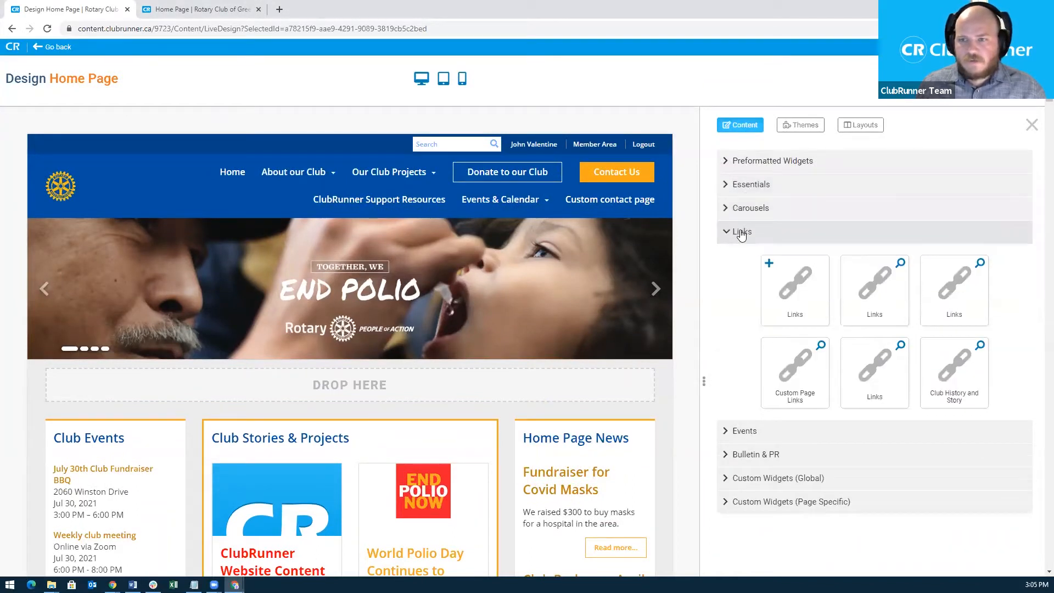
click(741, 233)
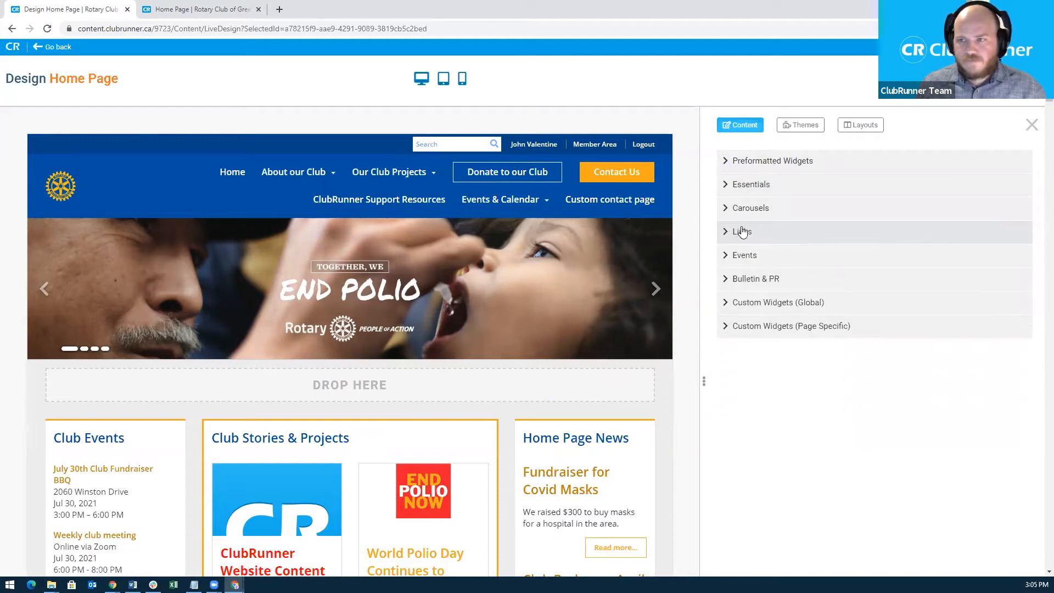
click(751, 185)
mouse_move(529, 226)
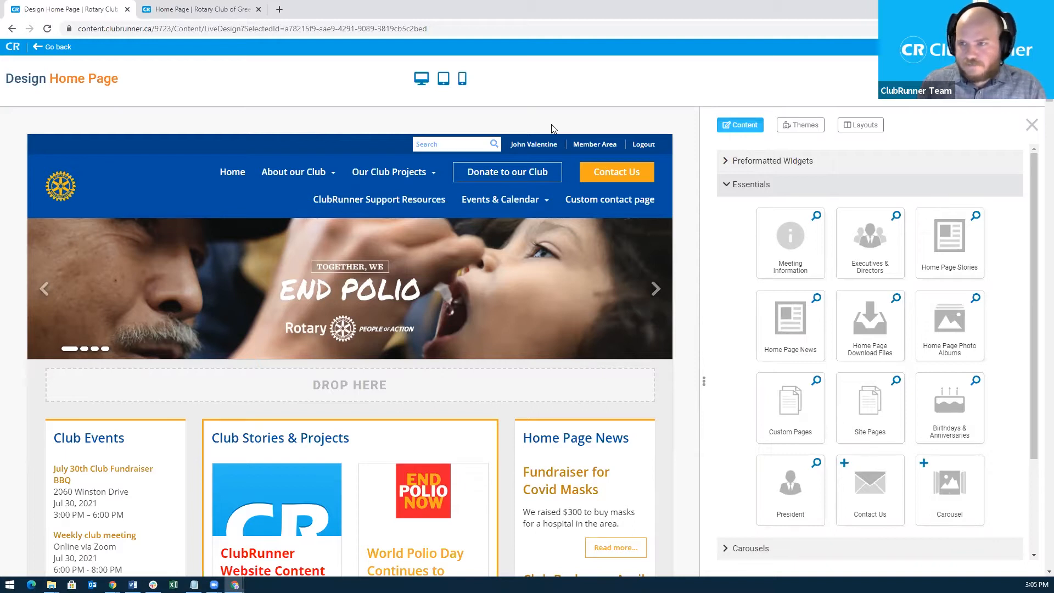
mouse_move(544, 186)
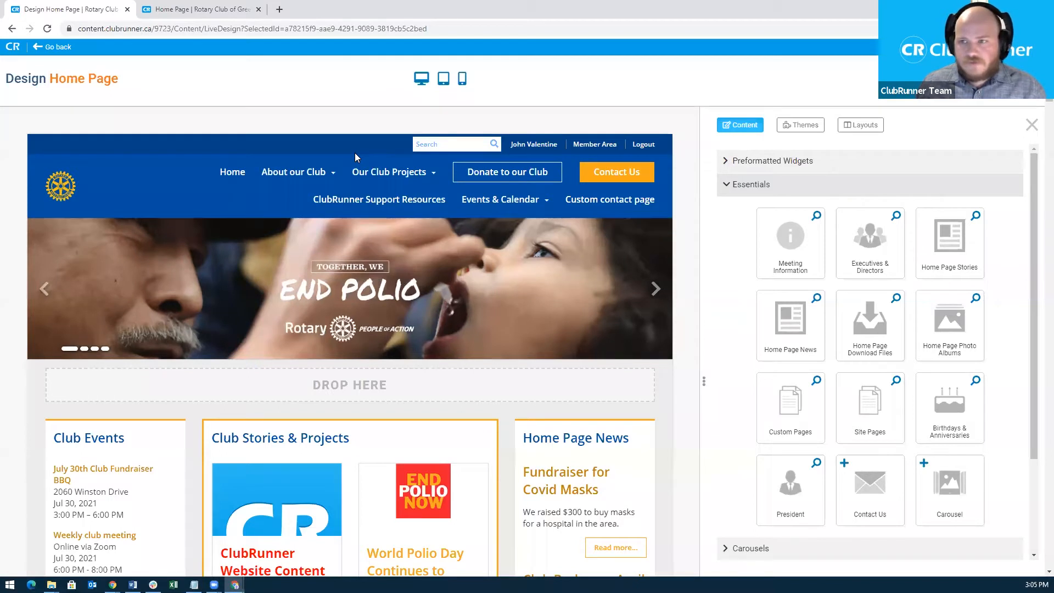
mouse_move(516, 314)
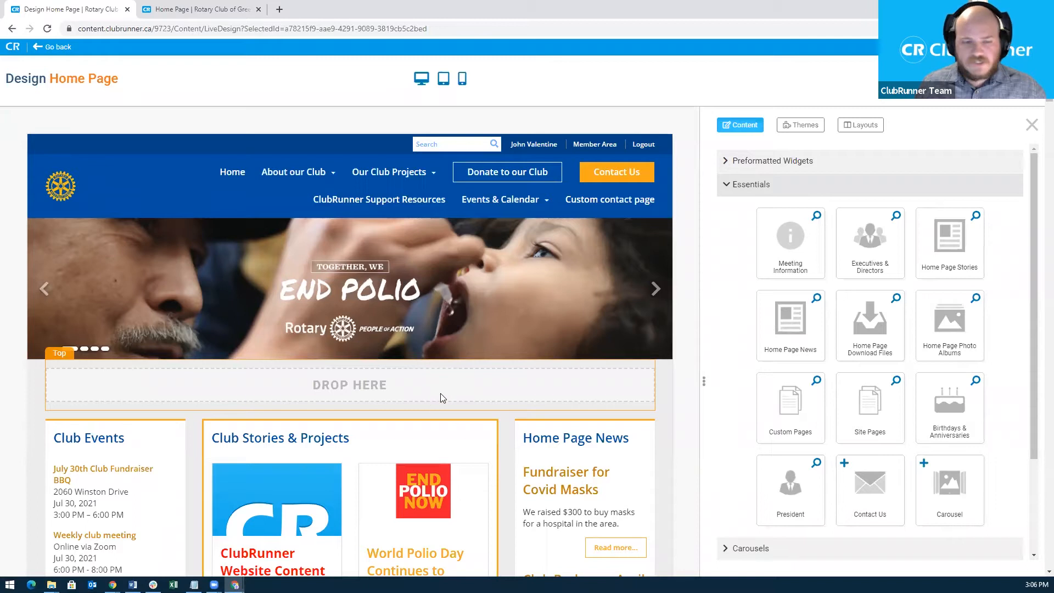
scroll(440, 393, down, 1)
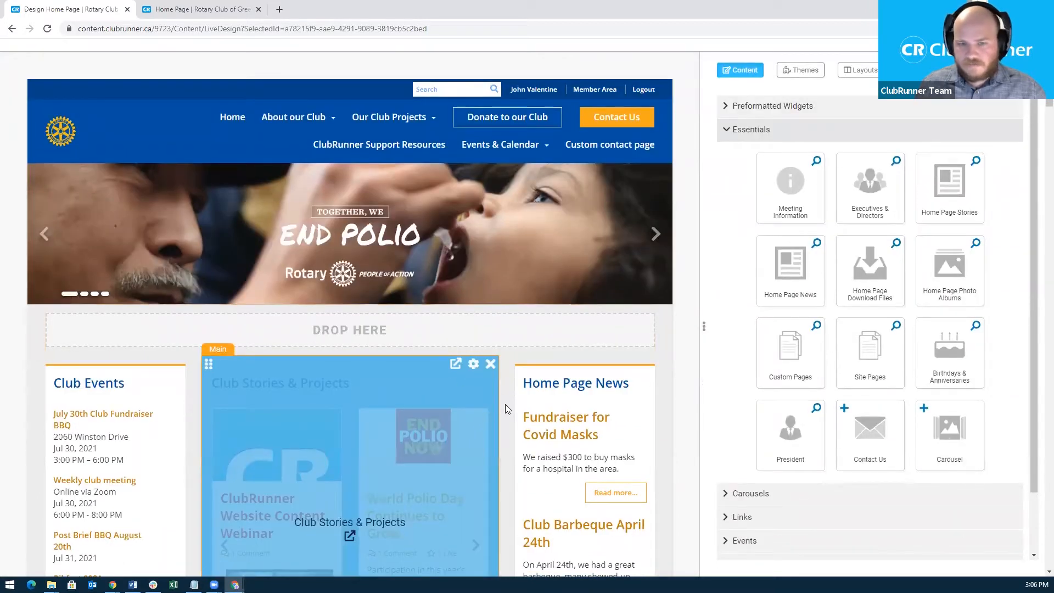
scroll(509, 387, down, 1)
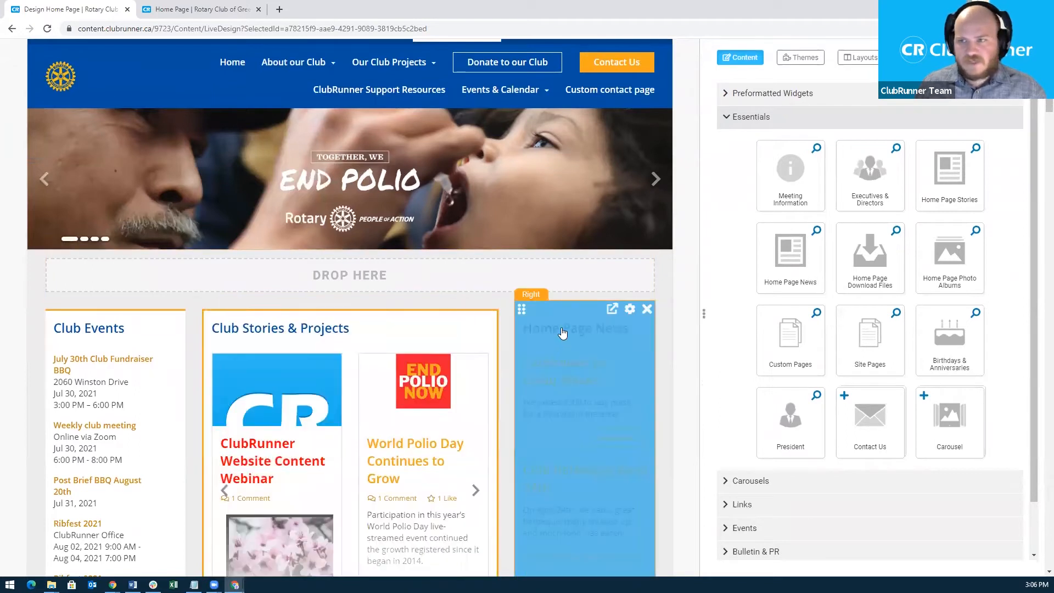
scroll(562, 332, up, 1)
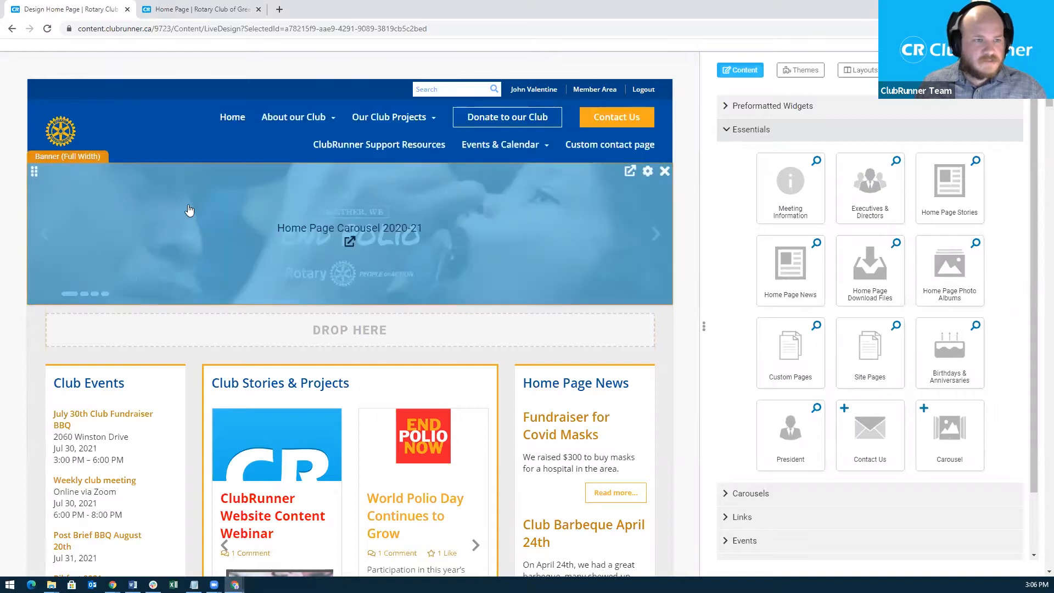
scroll(188, 212, up, 1)
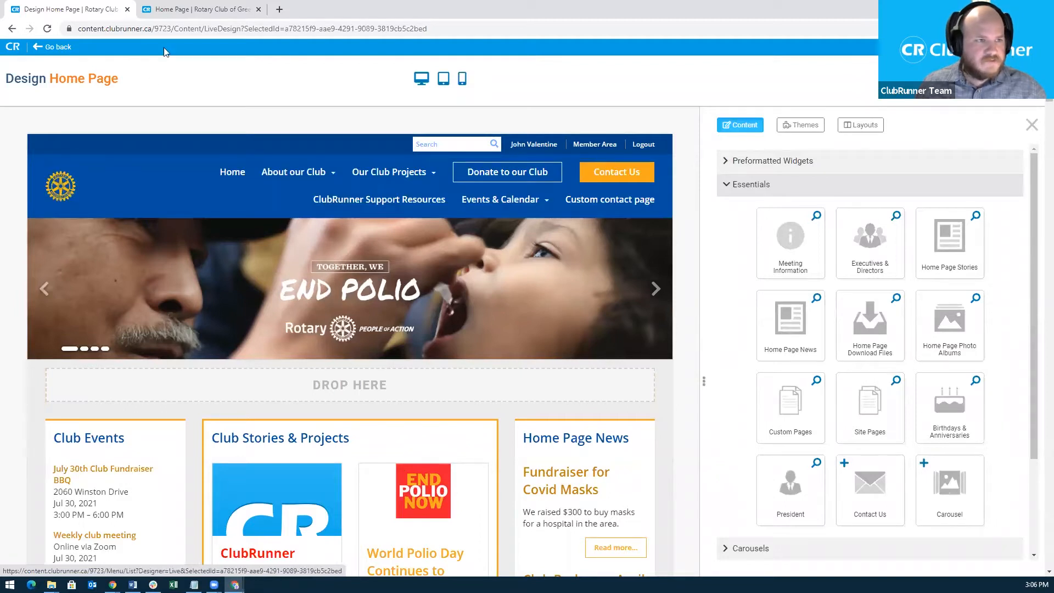
click(175, 15)
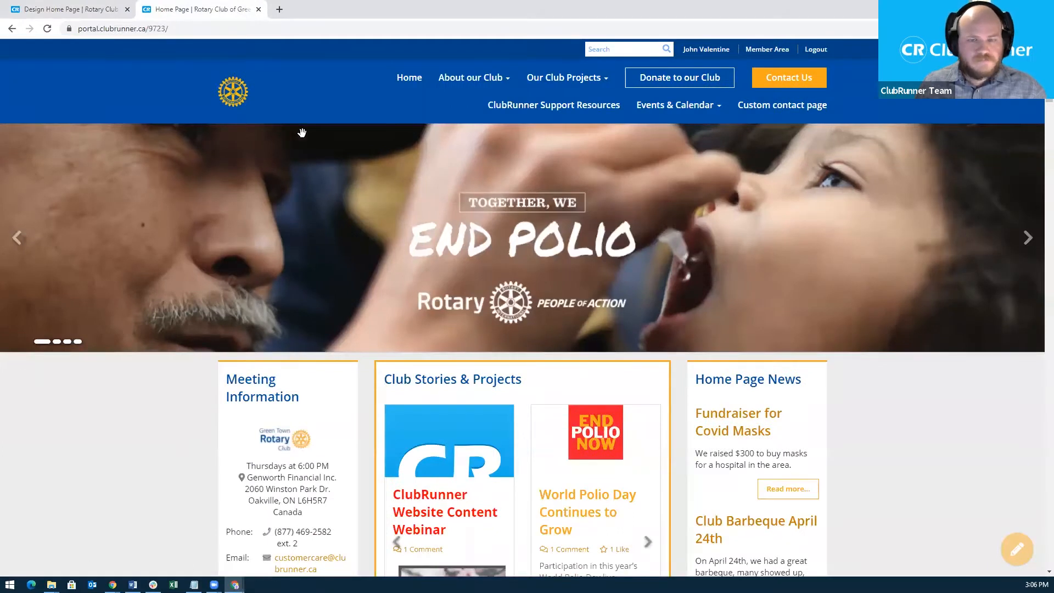
mouse_move(520, 82)
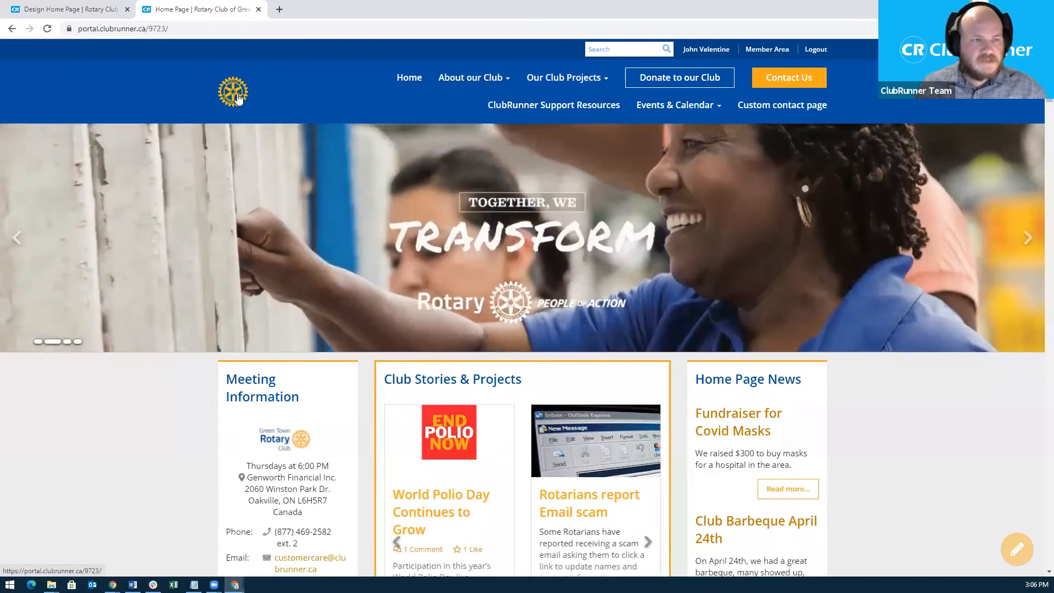
click(790, 110)
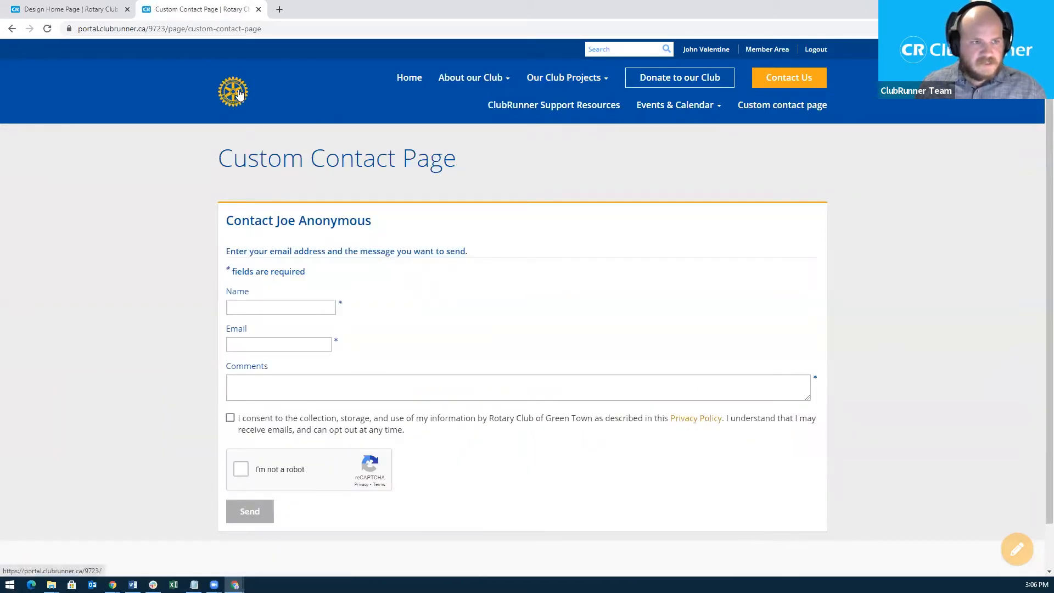
click(238, 95)
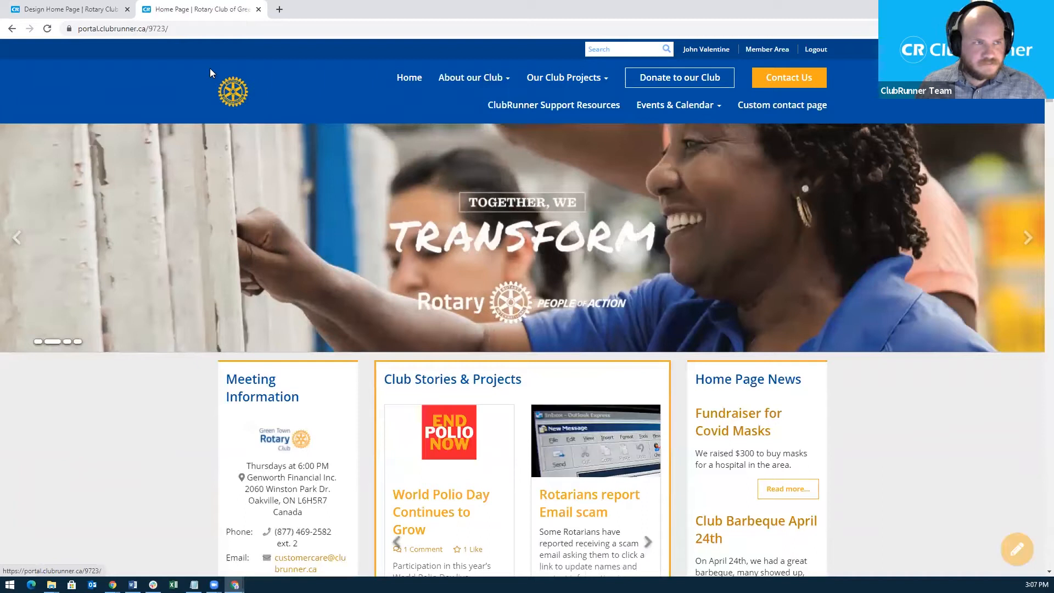
click(83, 10)
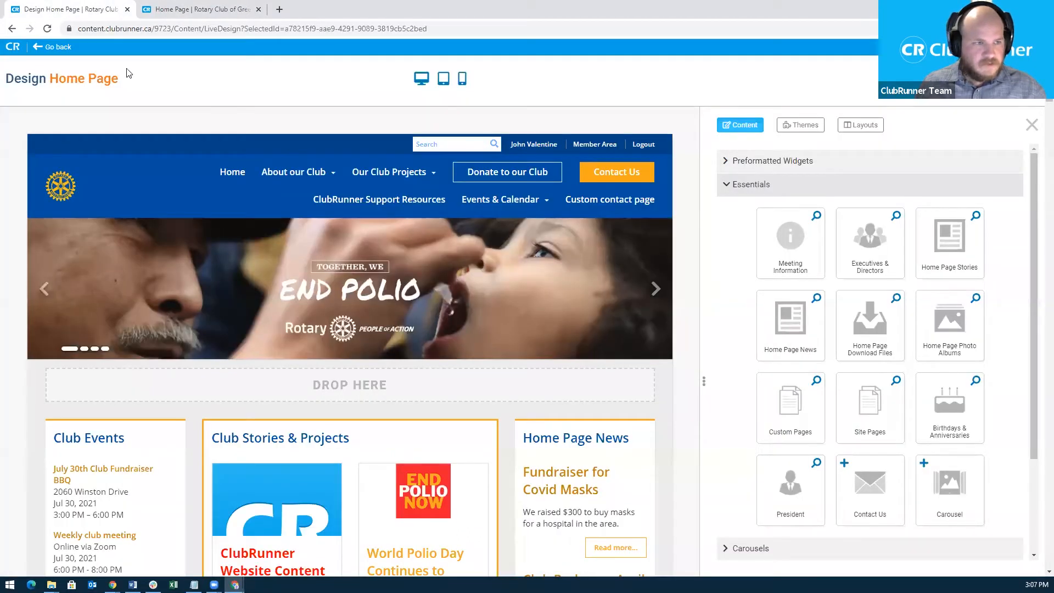
Open Update Menu Logo via Edit Logo on the designer's site logo.
mouse_move(65, 196)
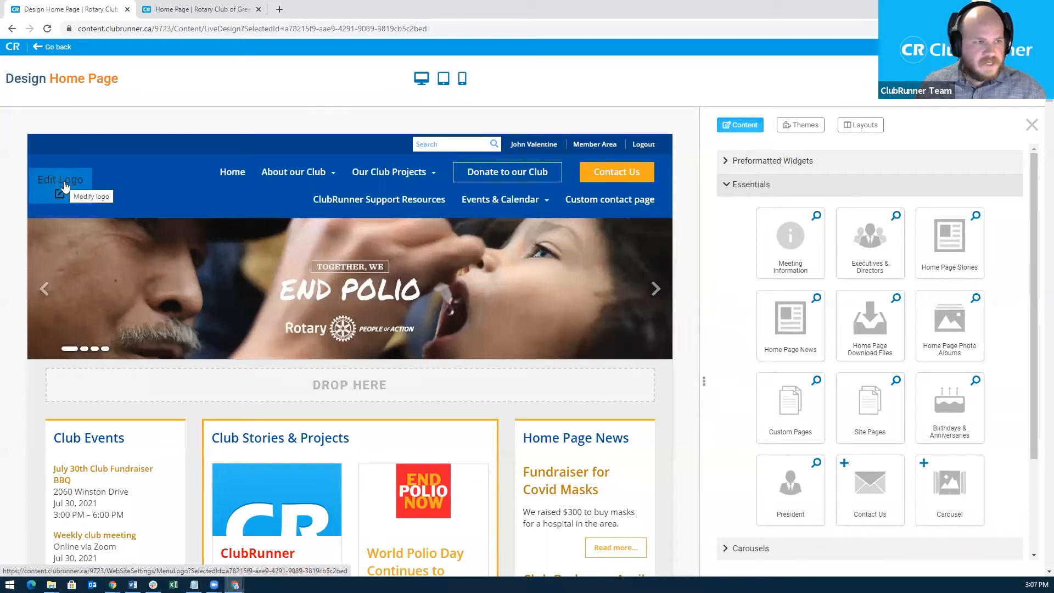
click(63, 186)
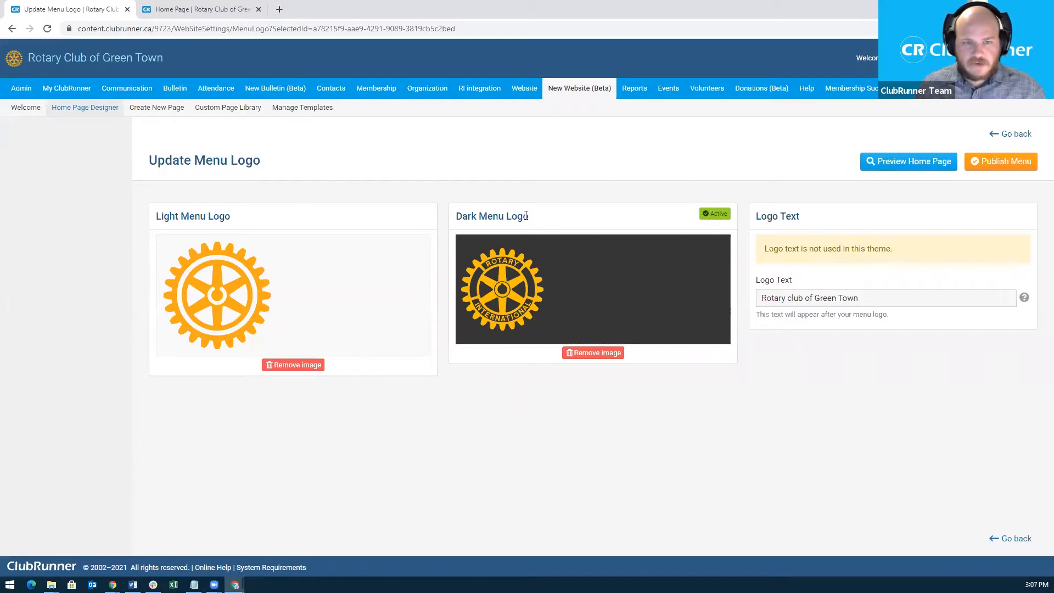
mouse_move(585, 276)
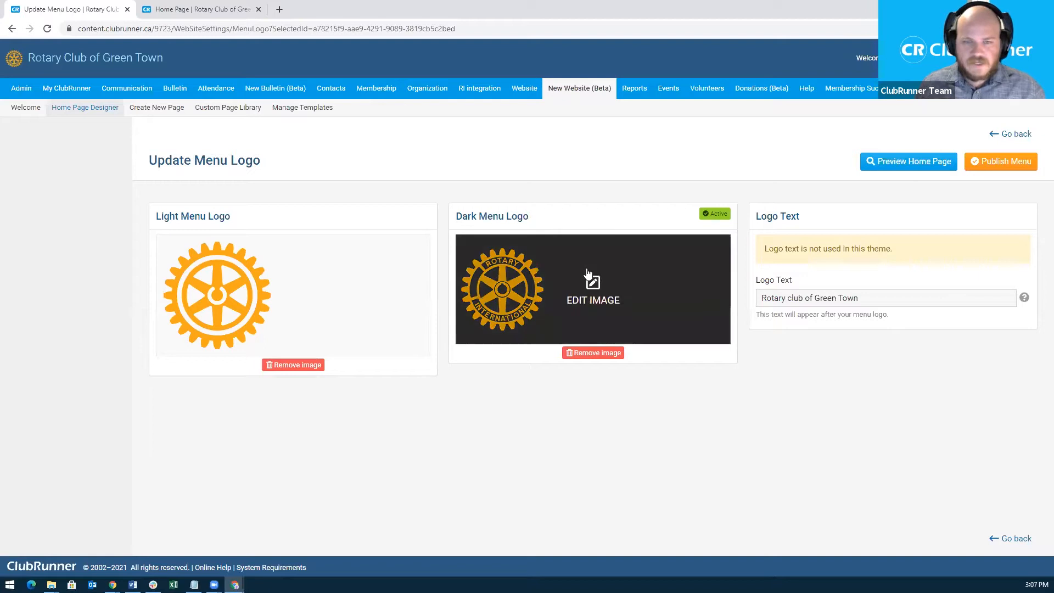
Replace the Dark Menu Logo image with ClubRunner.png from the WebinarFiles folder.
click(598, 303)
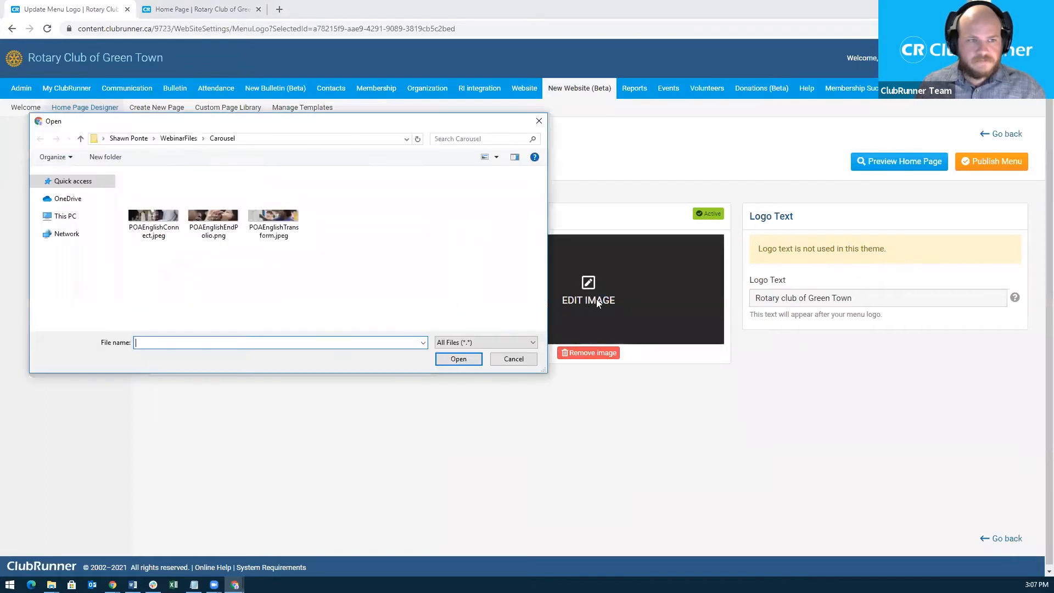
click(192, 140)
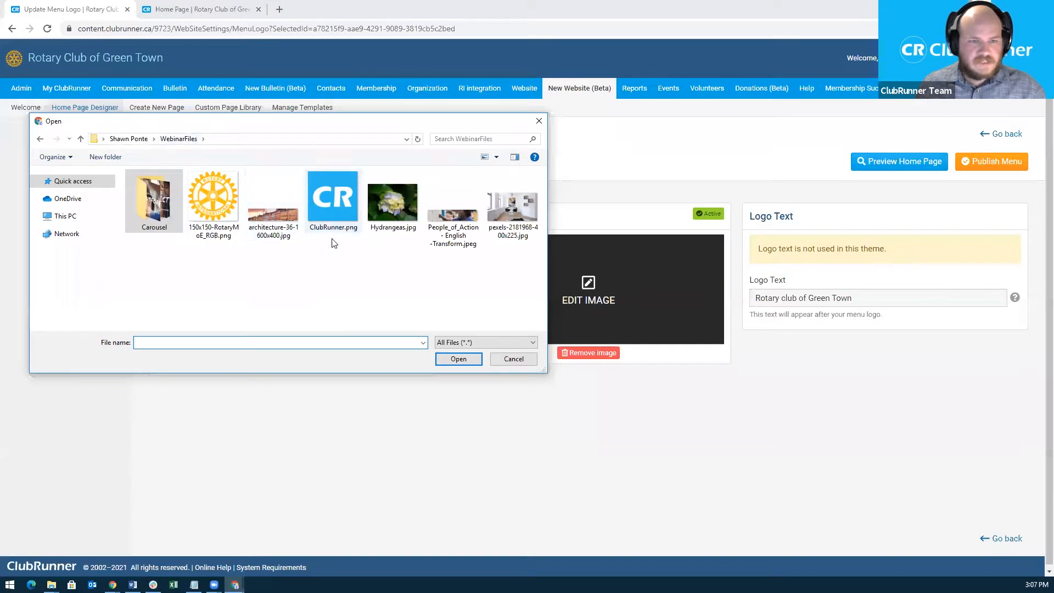
double_click(340, 211)
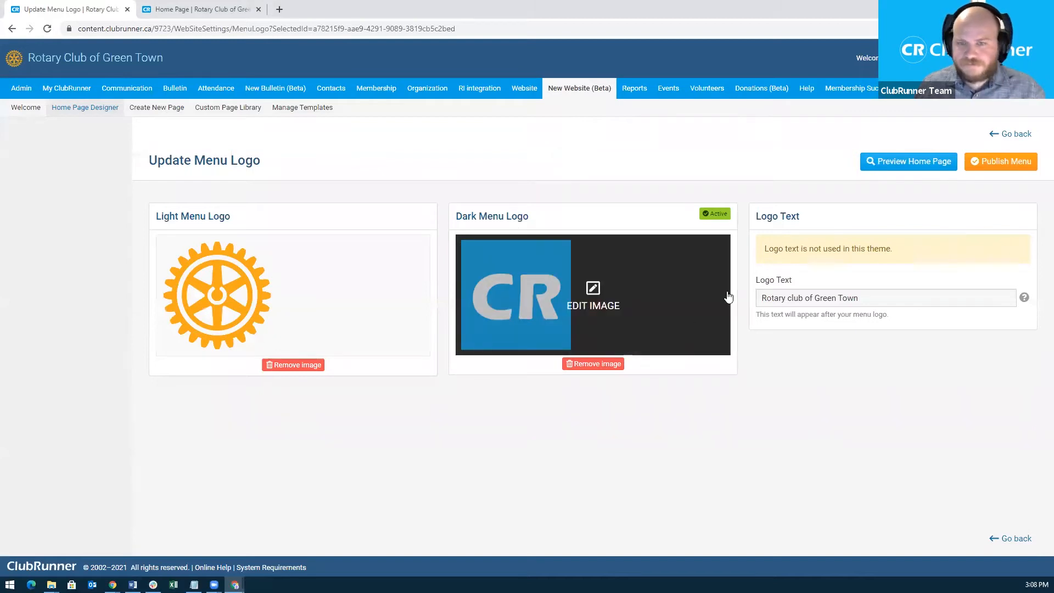
mouse_move(617, 295)
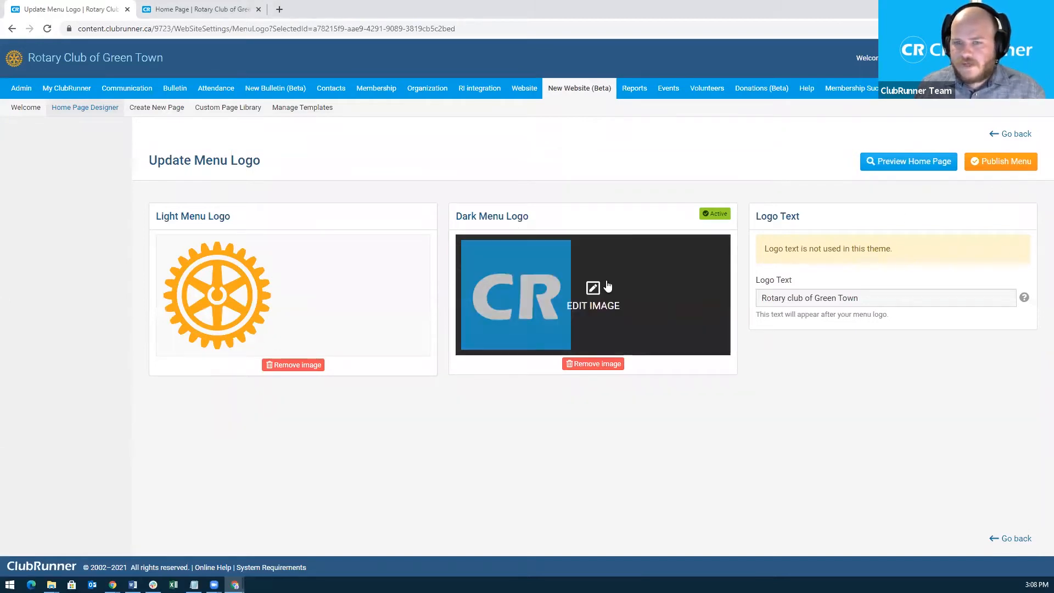
Publish the menu with the new logo and reload the live Home Page tab.
click(999, 163)
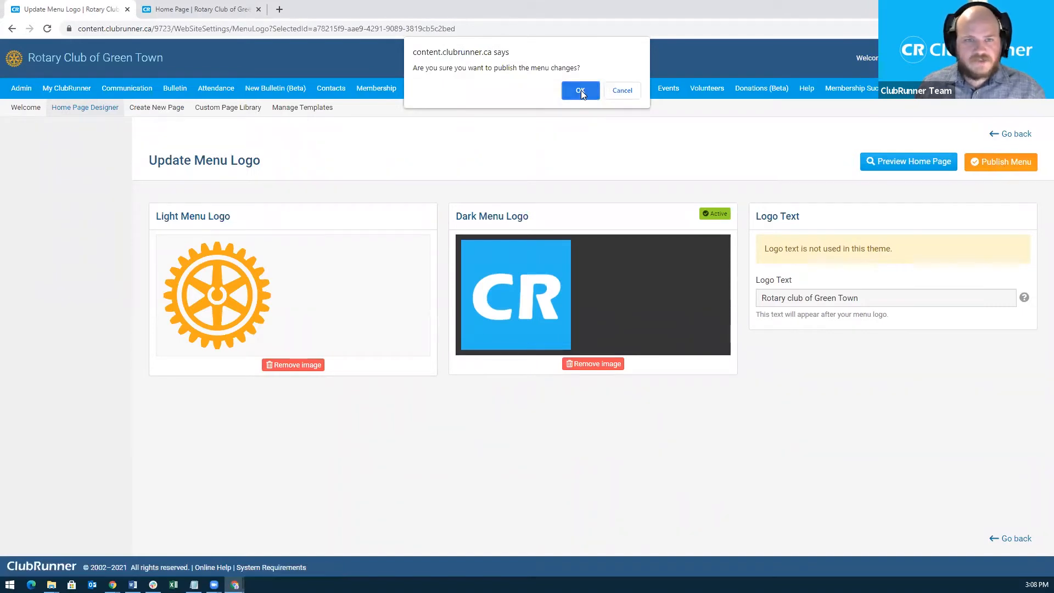
click(581, 90)
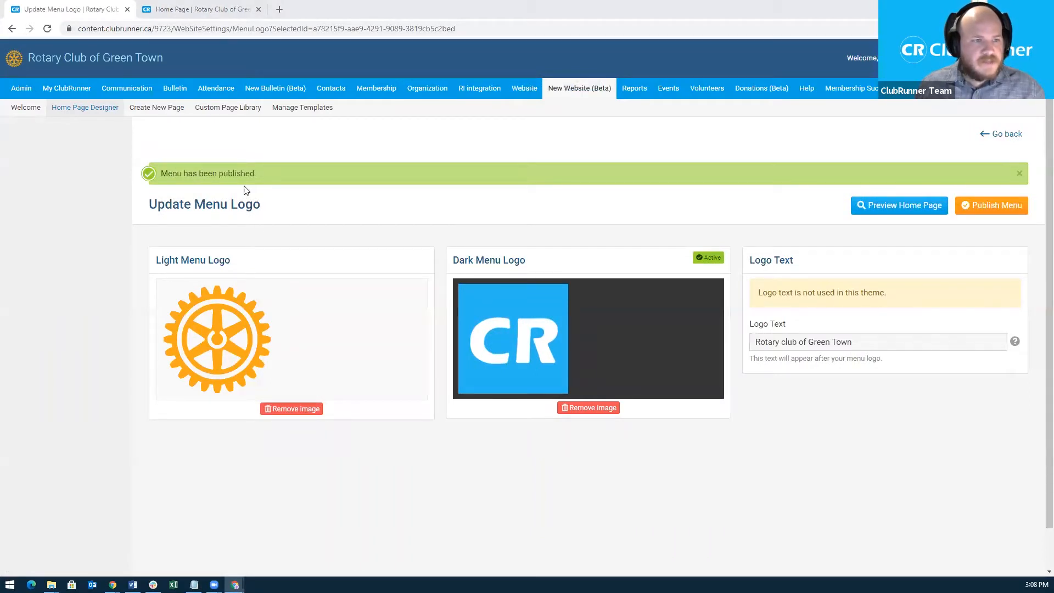
click(199, 9)
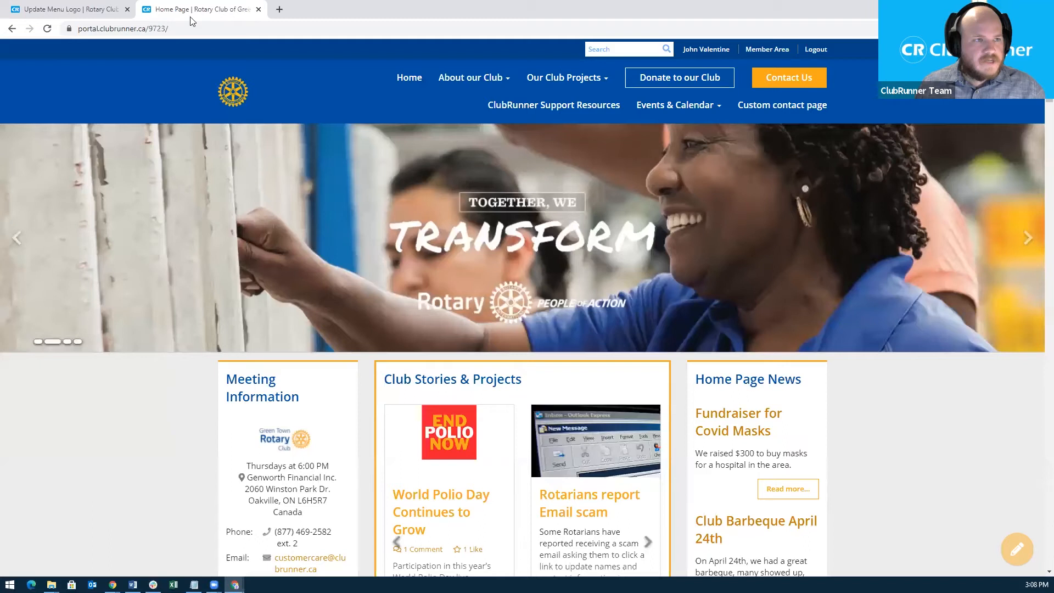
click(151, 28)
key(Return)
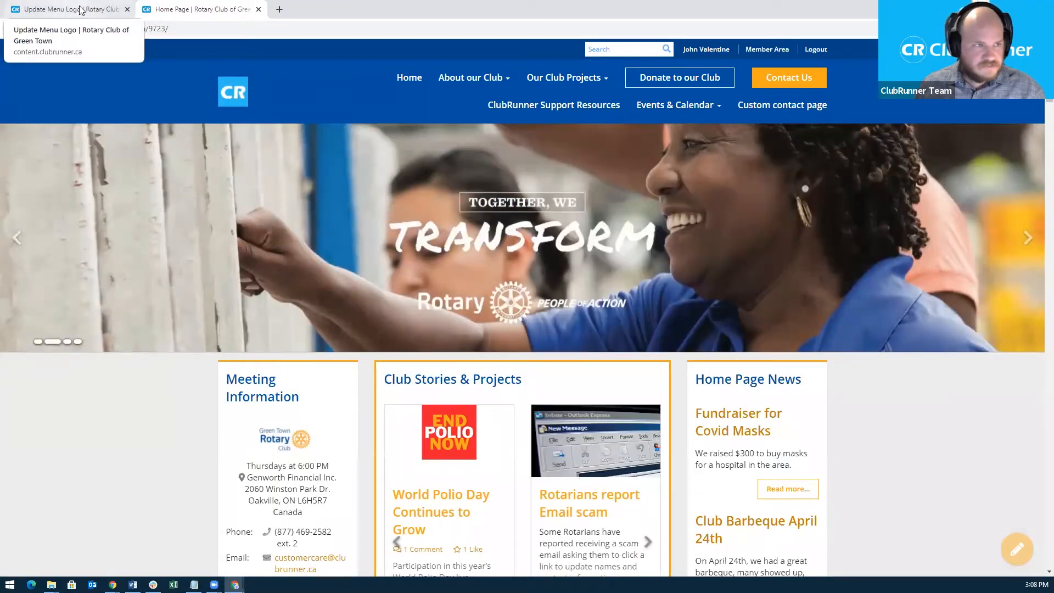
Check the published Update Menu Logo page, then return to the Home Page Designer.
click(81, 10)
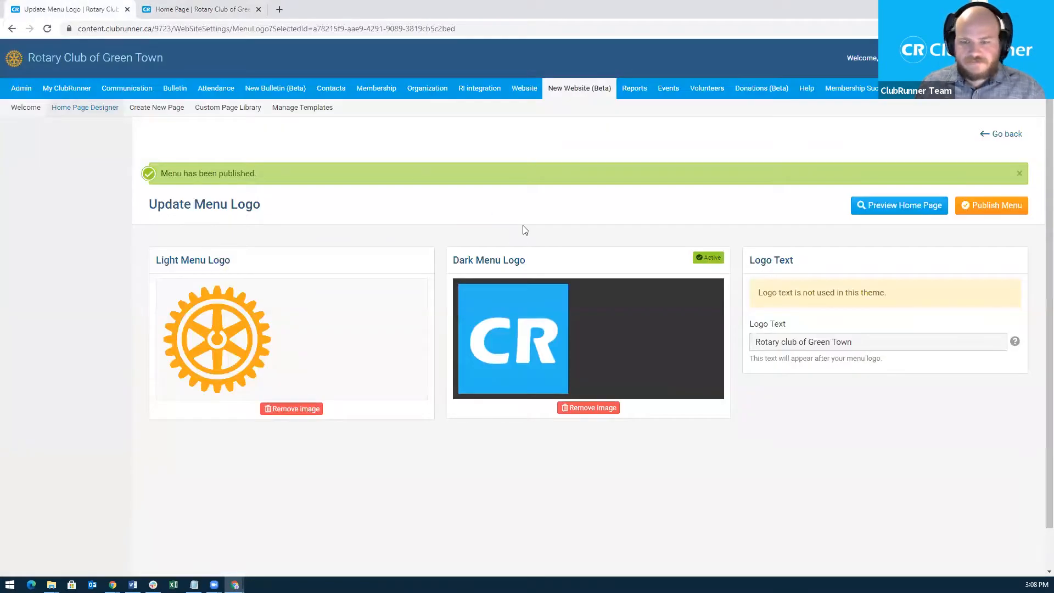
scroll(747, 356, down, 1)
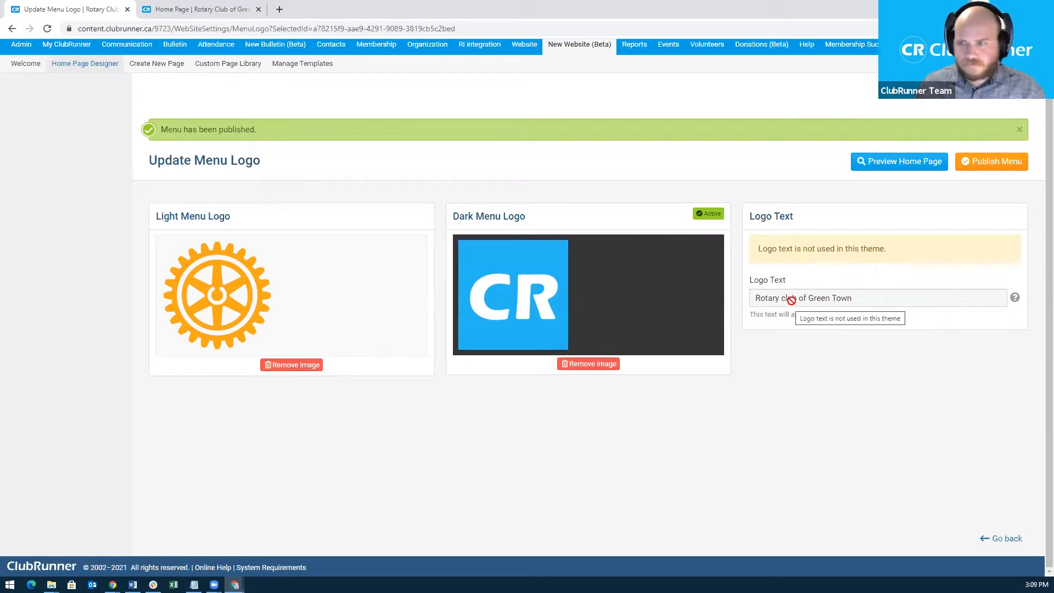
click(89, 65)
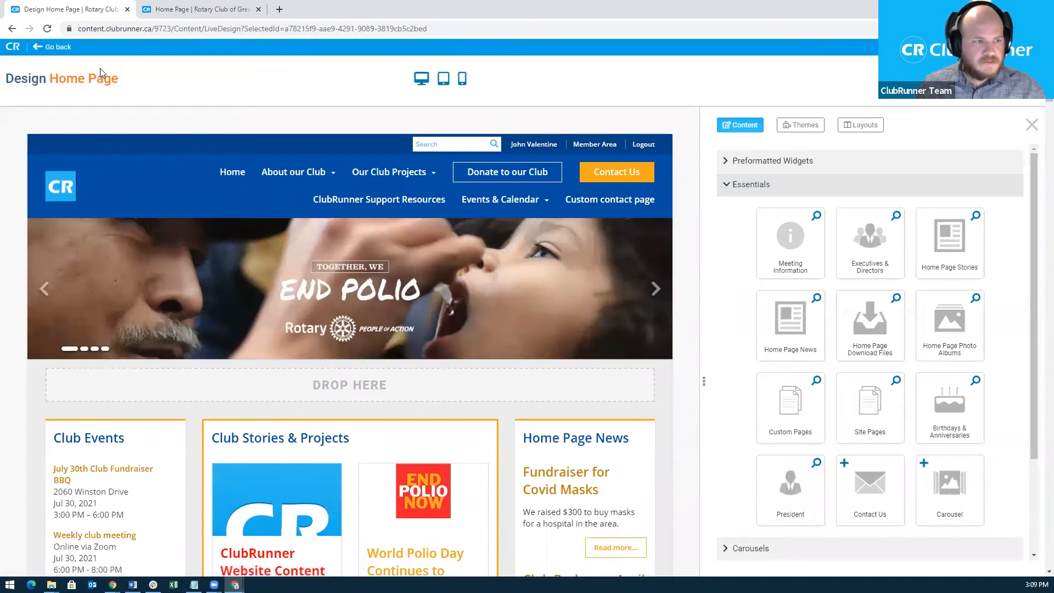
Open Manage Home Page Menu via Edit Navigation on the designer's navigation bar.
mouse_move(77, 189)
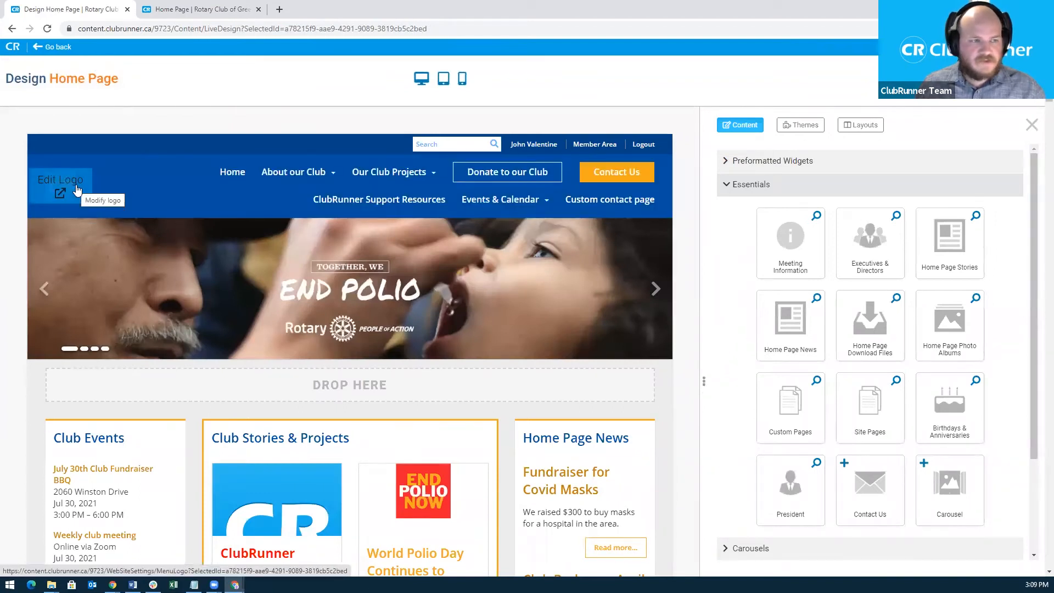
mouse_move(266, 189)
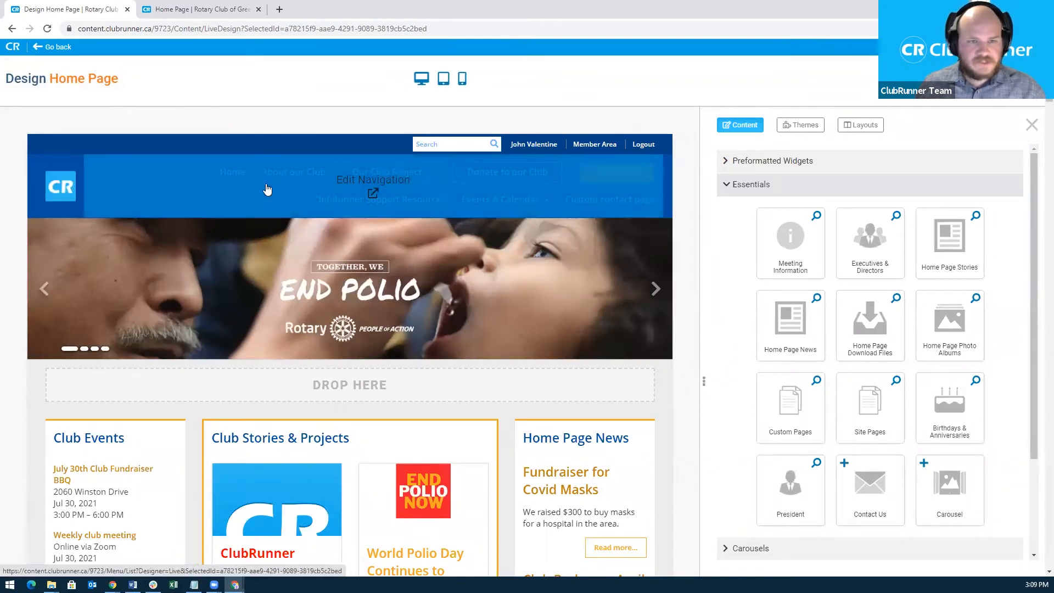
click(361, 182)
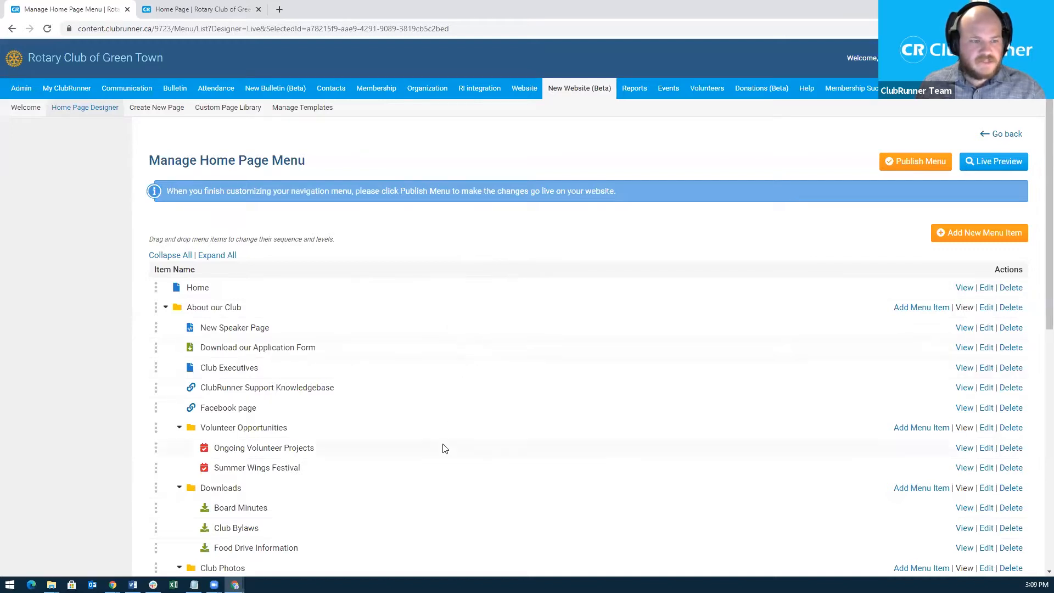
scroll(445, 449, down, 1)
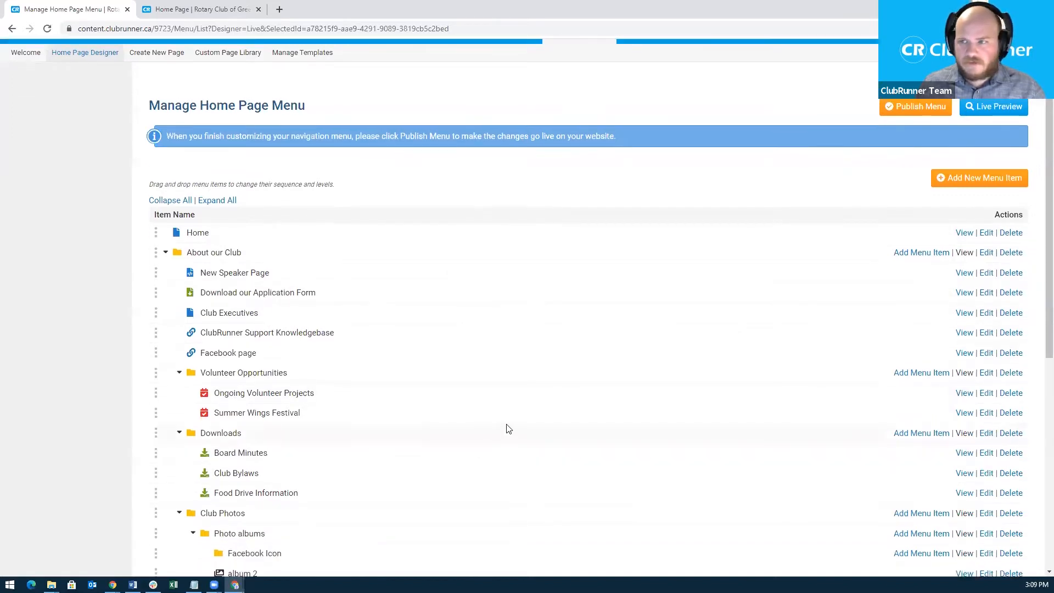
Add a new menu item titled Webinar with the tool tip 'Tool tip'.
click(964, 181)
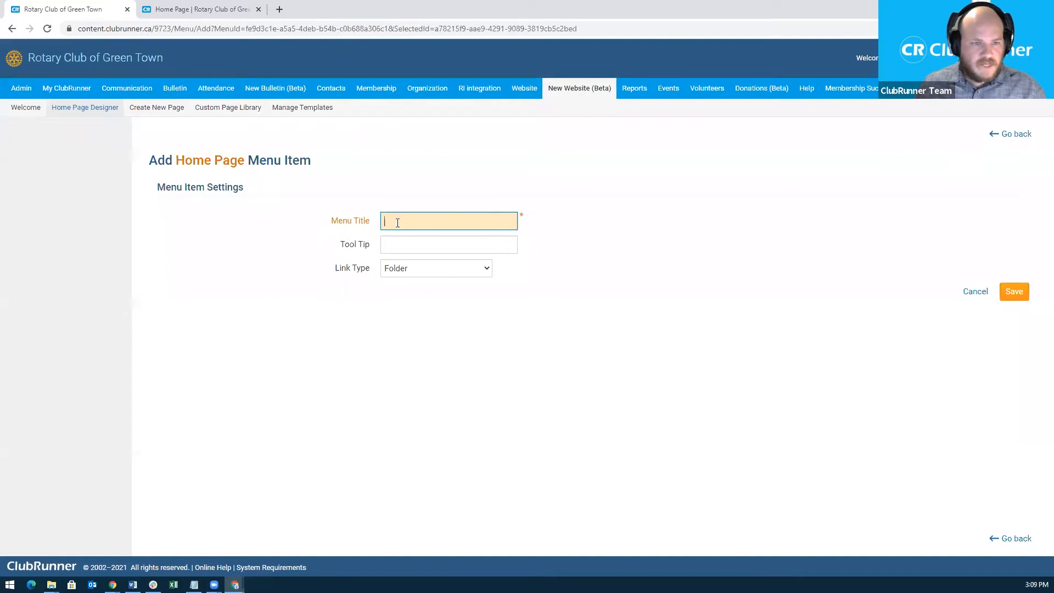
text(WEbi)
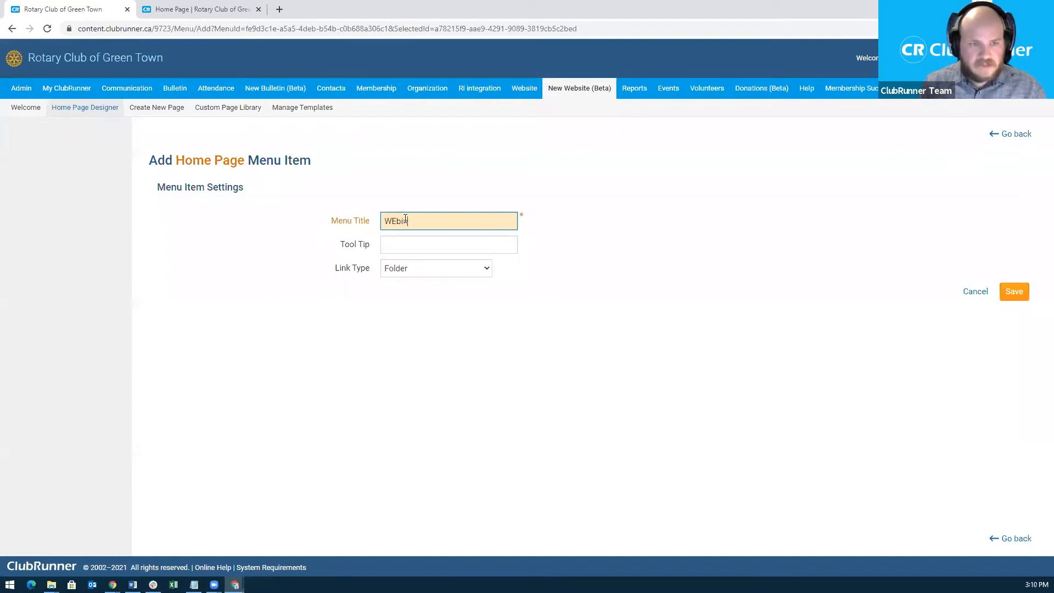
text(bsi)
text(ar)
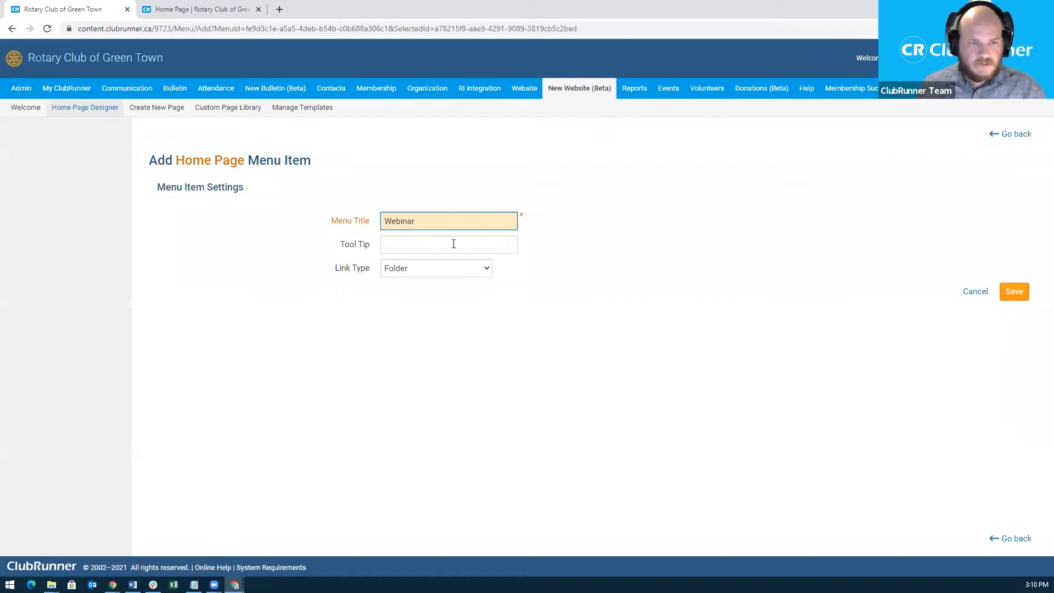
click(398, 243)
text(T)
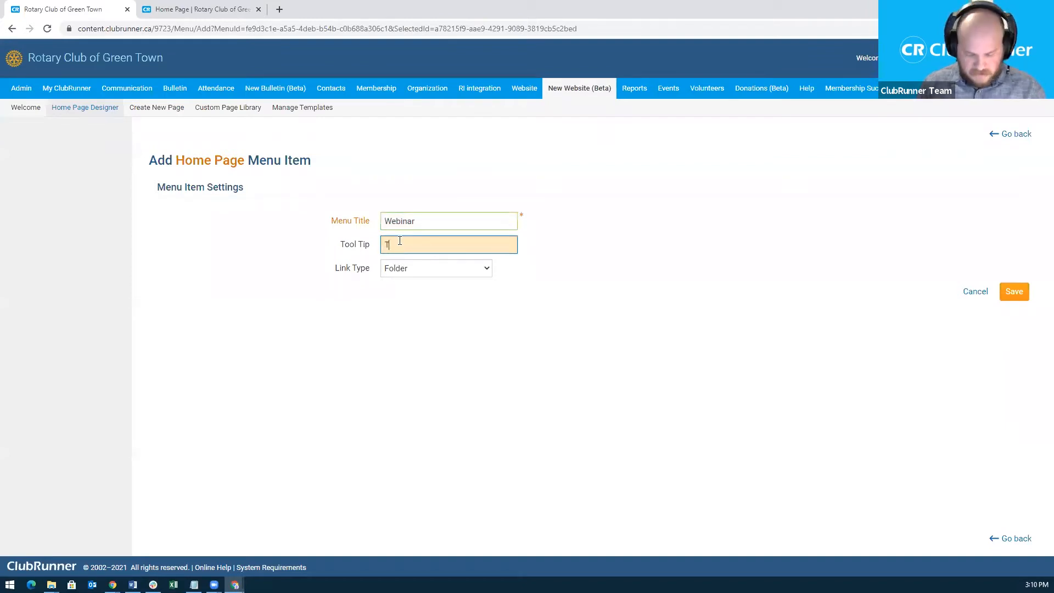
text(ool tip)
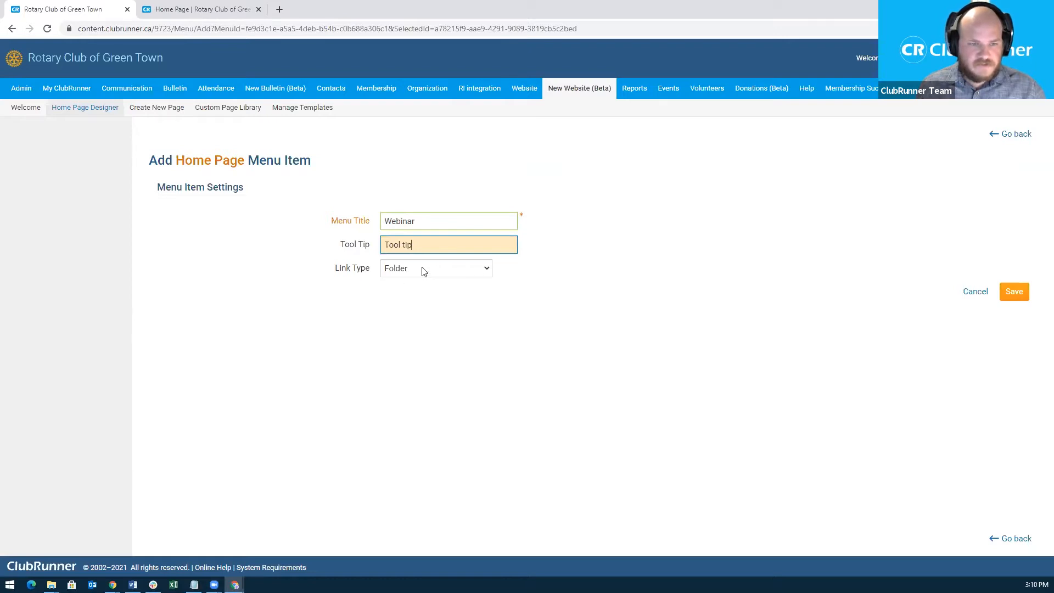
Choose Built-in Page as the item's Link Type.
click(481, 273)
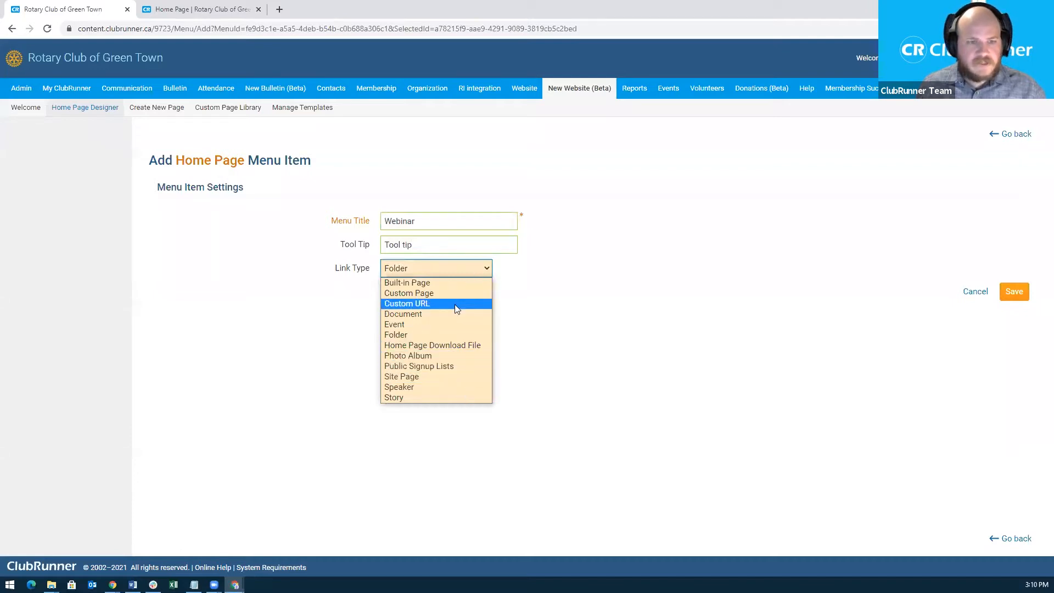
click(278, 21)
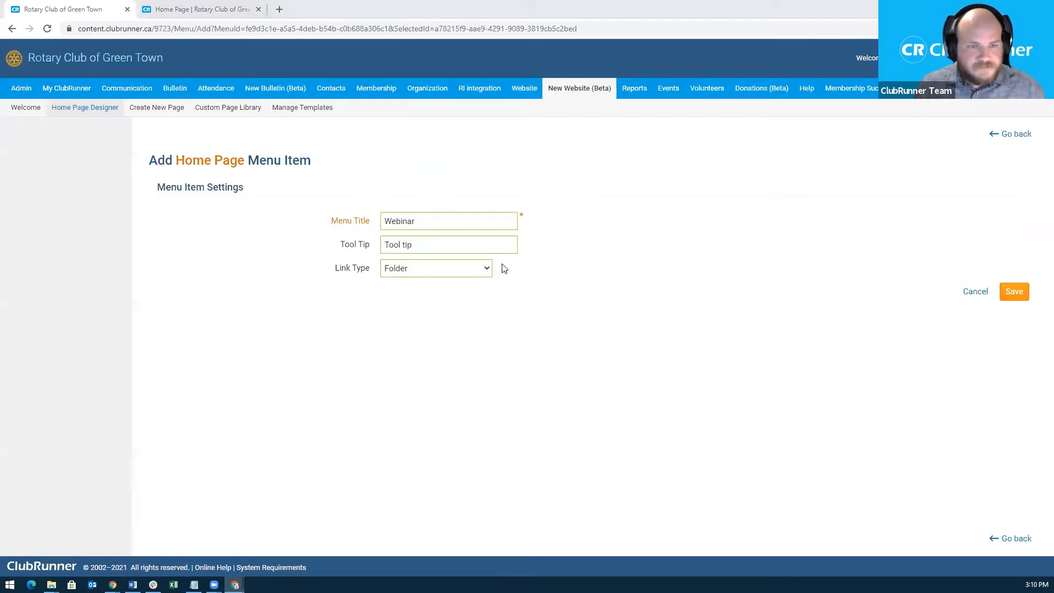
click(486, 269)
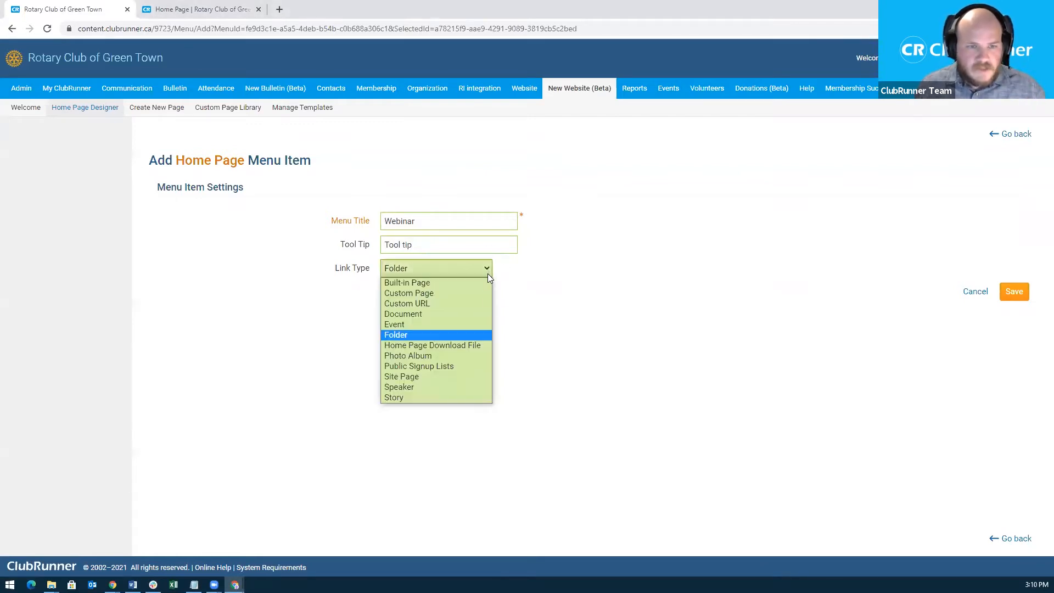
click(447, 282)
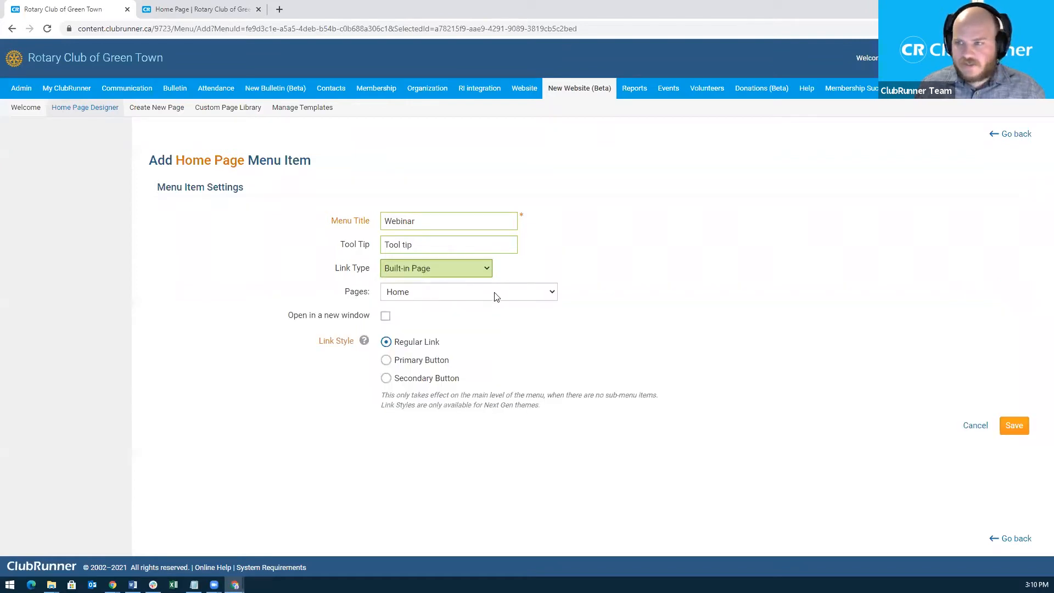
click(467, 291)
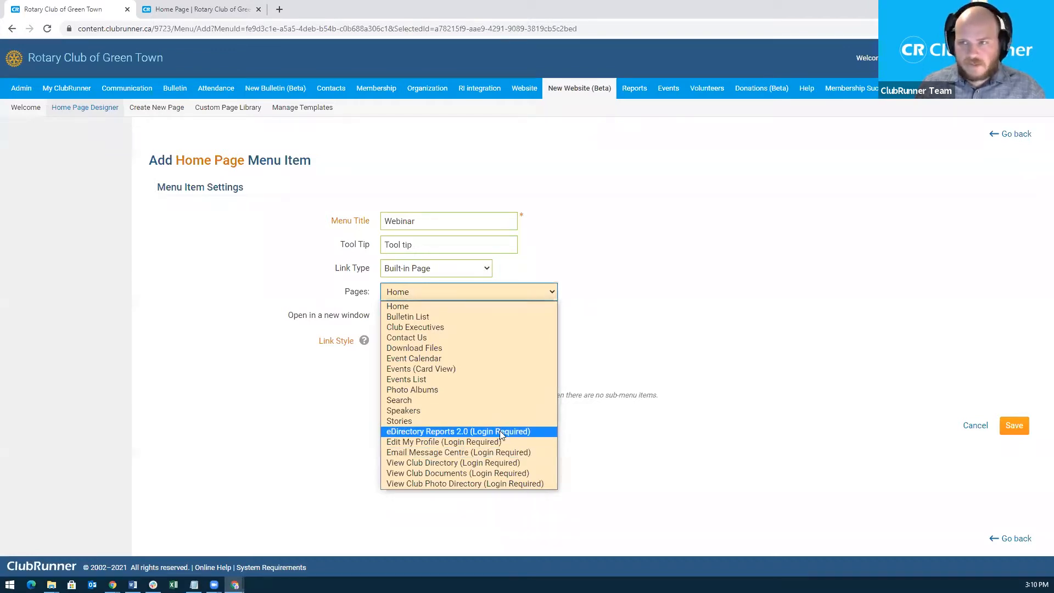
click(454, 273)
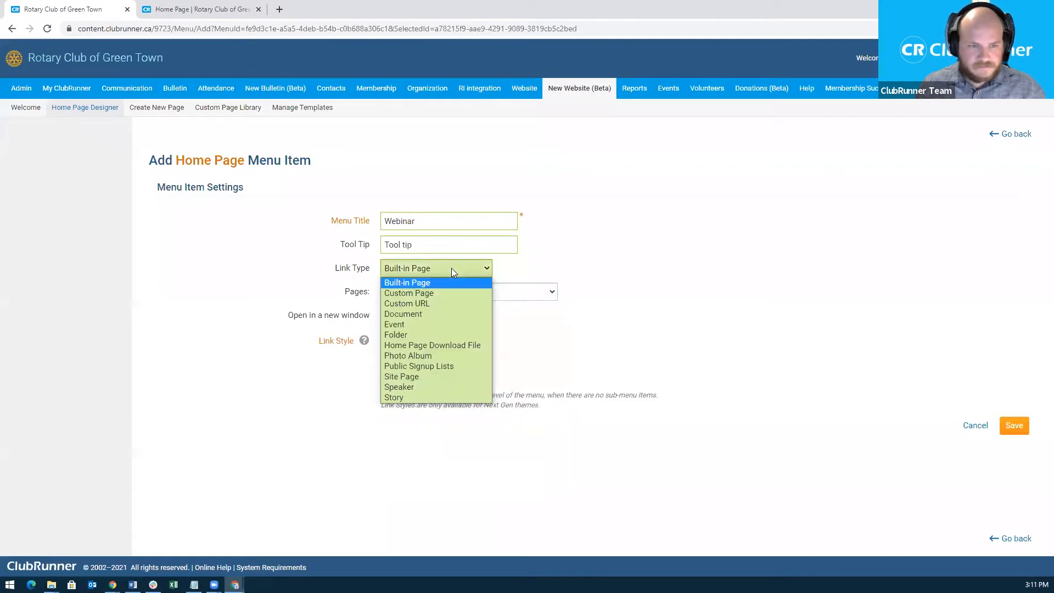
click(428, 306)
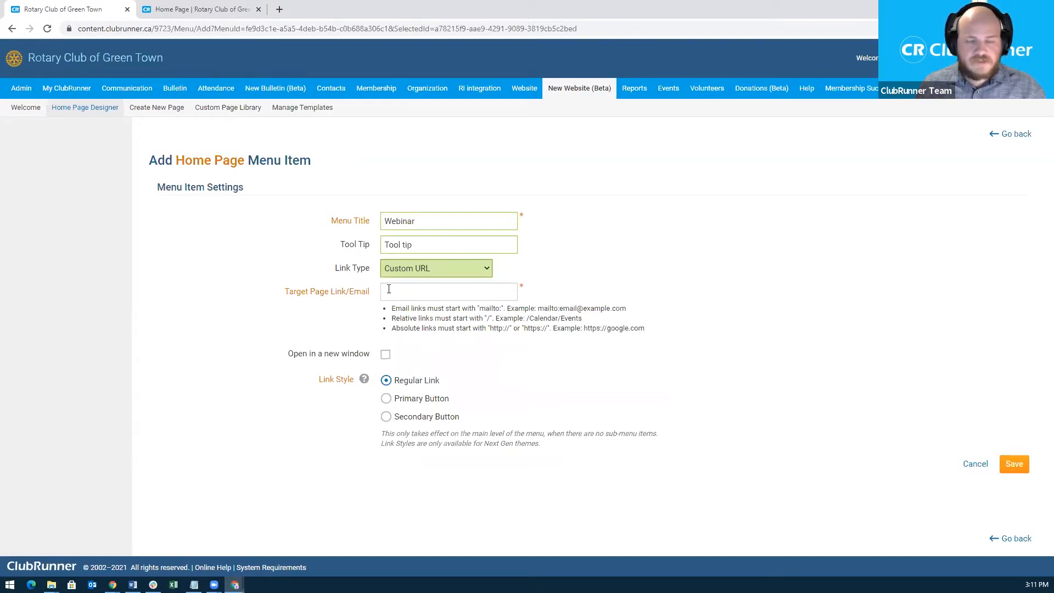
click(389, 289)
click(417, 316)
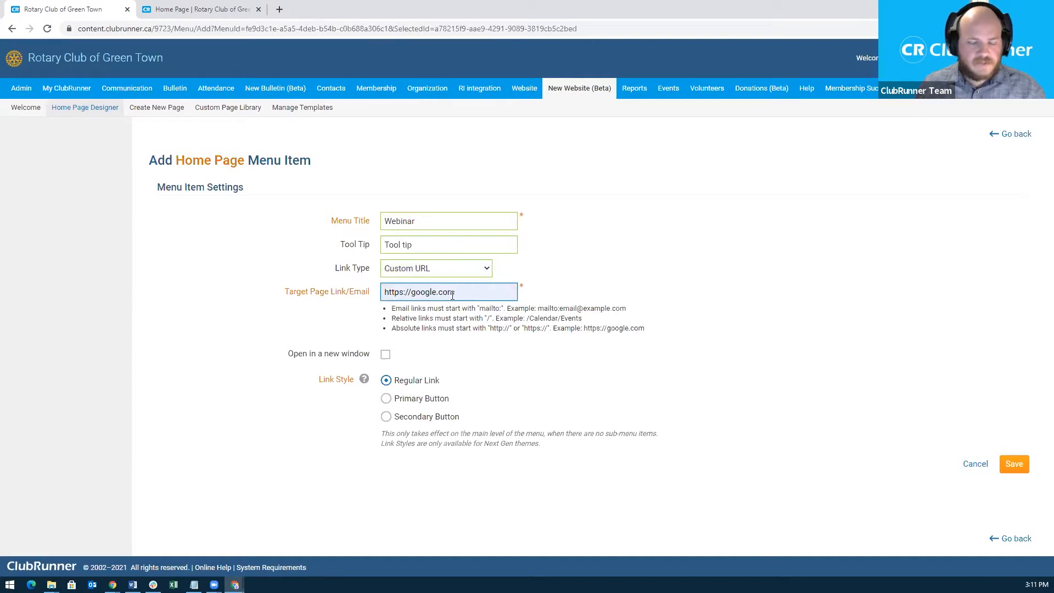
click(442, 268)
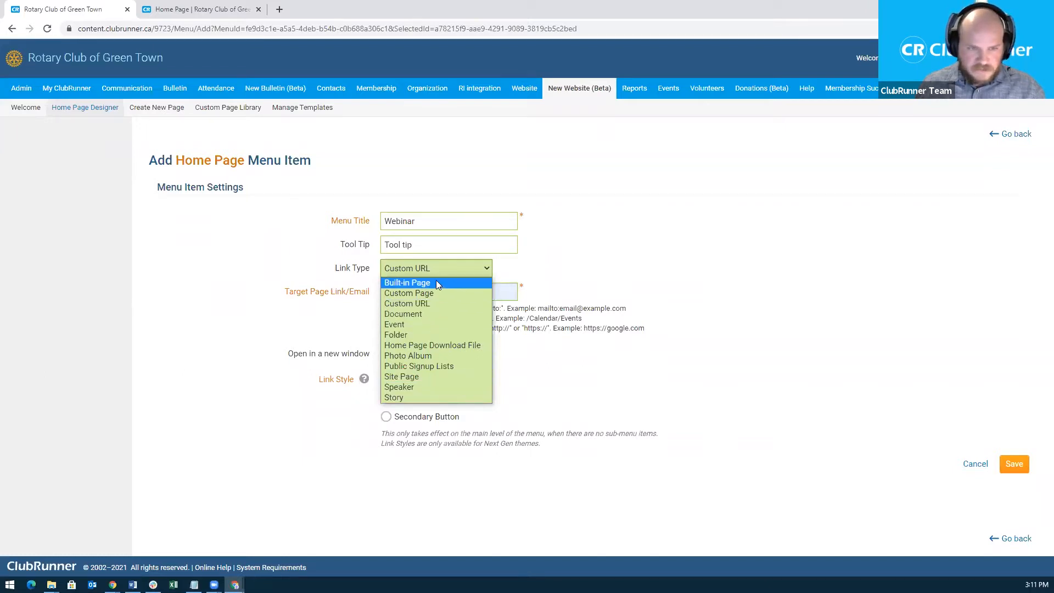
Point the Webinar item at the built-in Event Calendar page and save it.
click(413, 284)
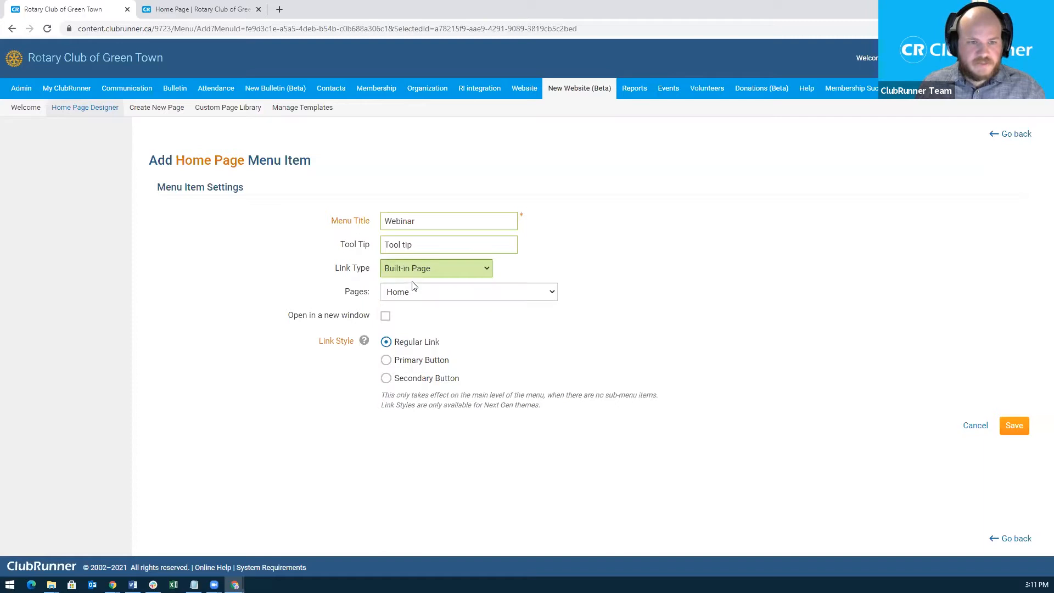
click(453, 298)
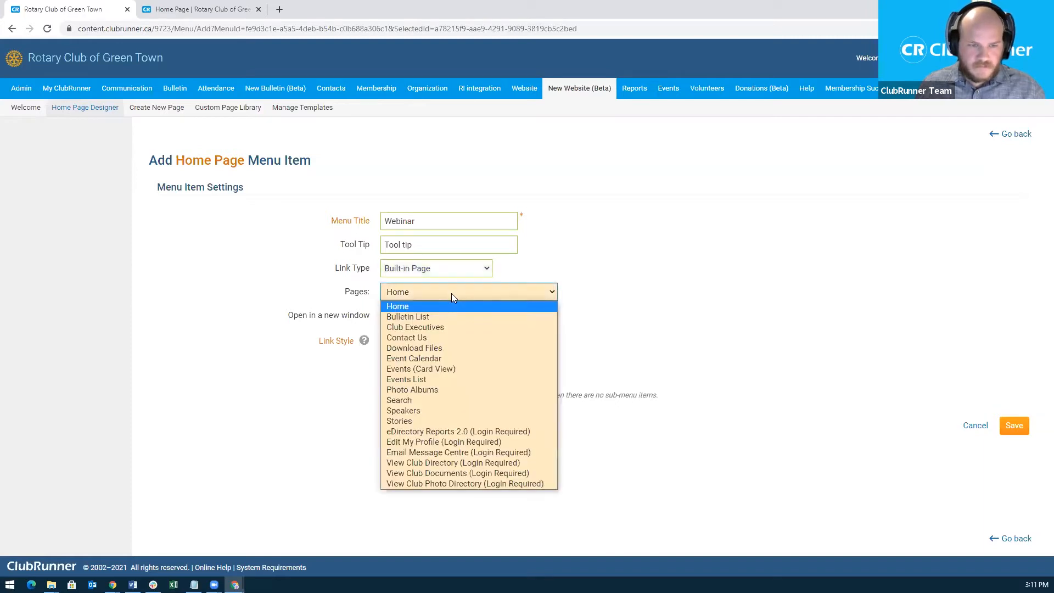
click(469, 359)
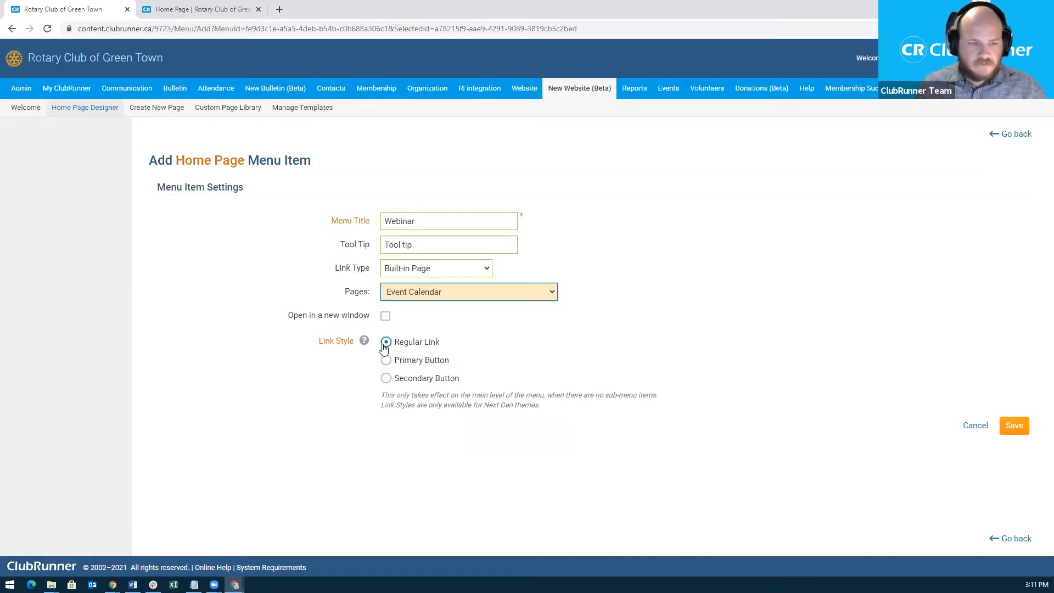
mouse_move(357, 342)
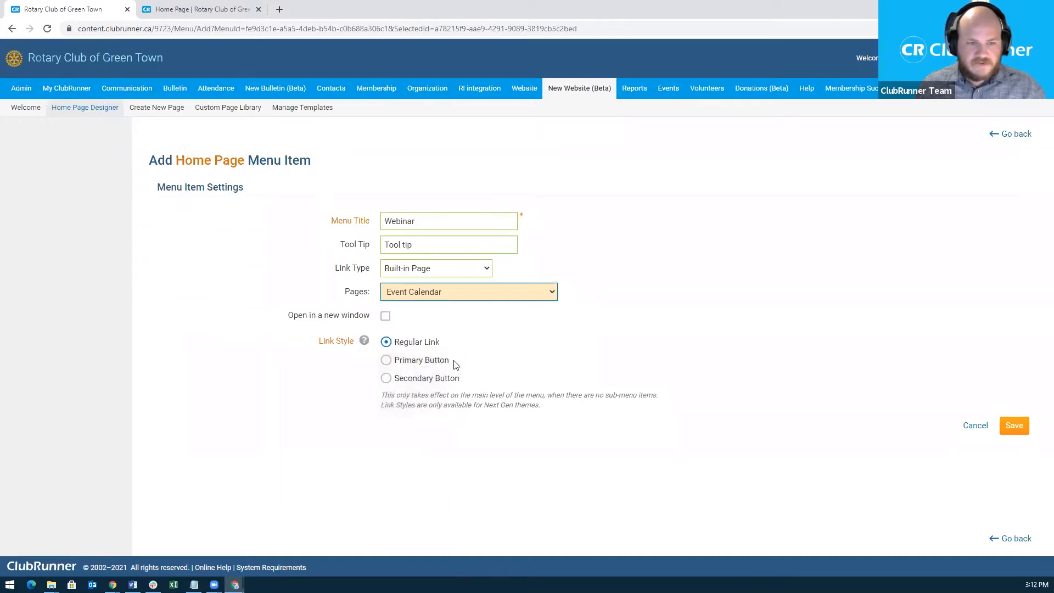
click(1015, 426)
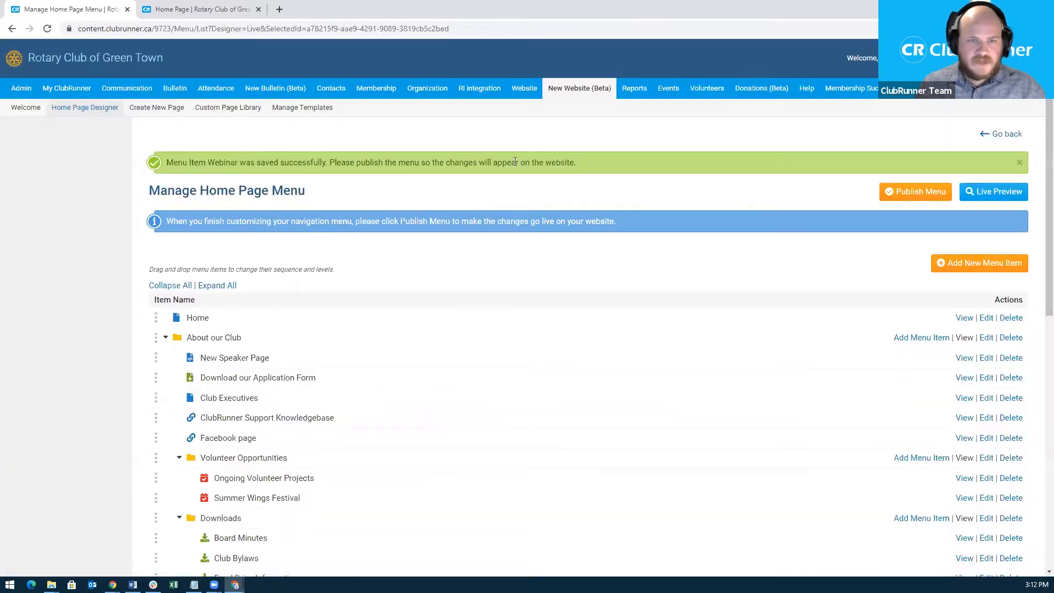
scroll(549, 351, down, 5)
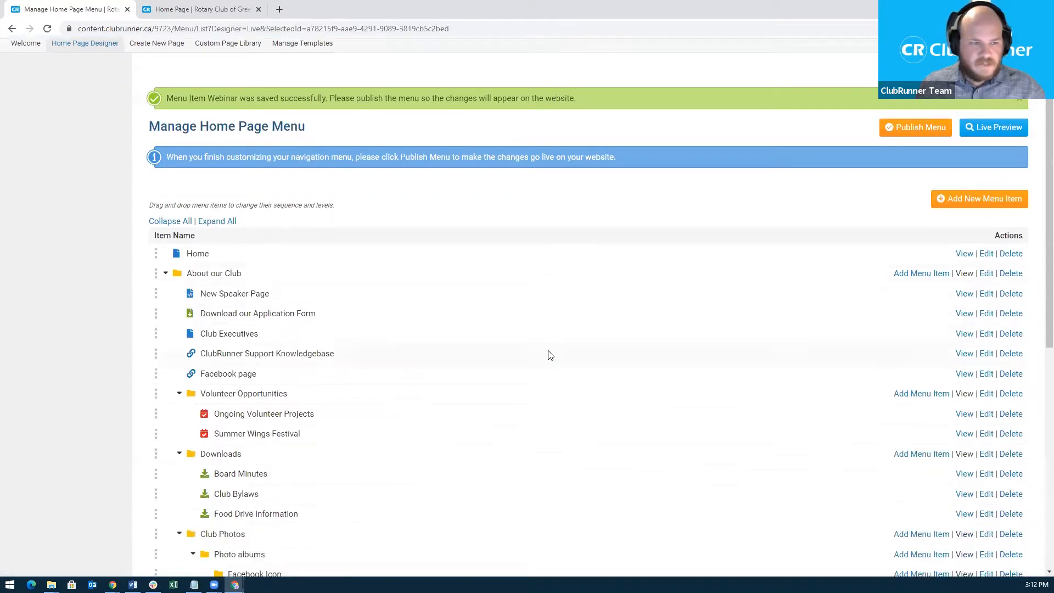
scroll(558, 357, down, 3)
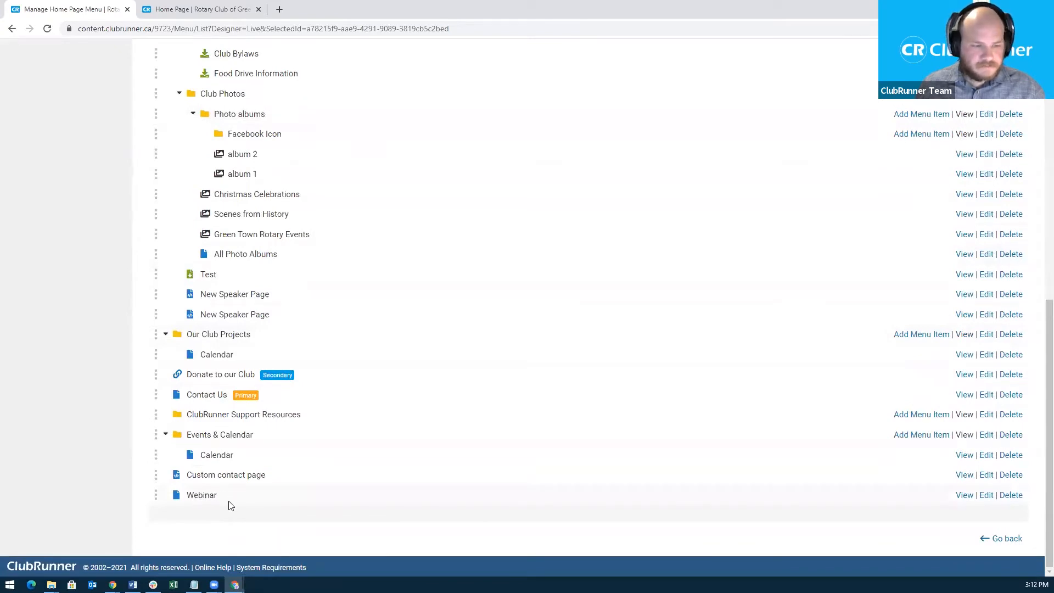
click(209, 12)
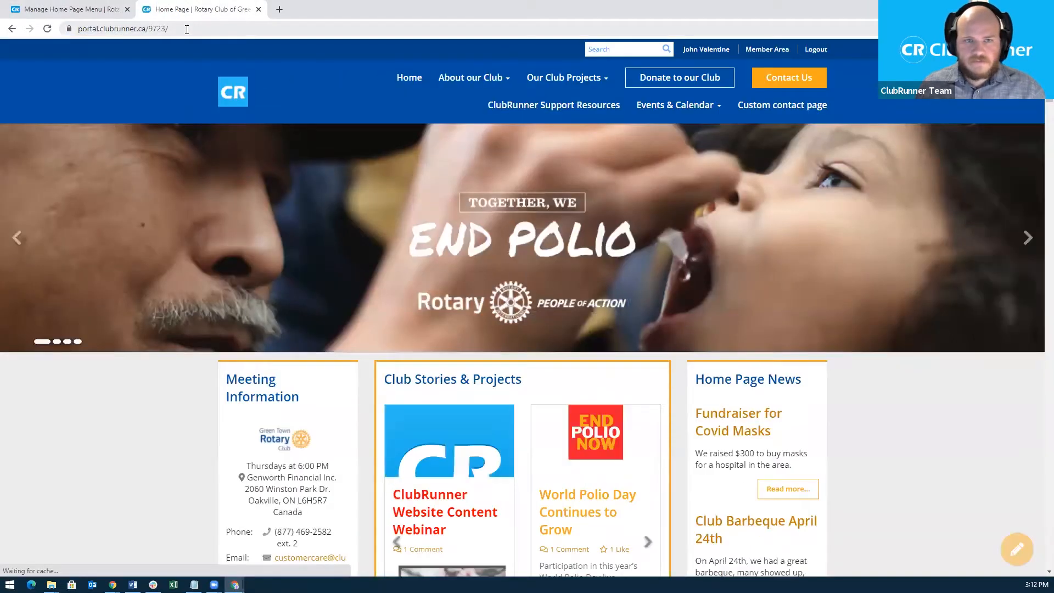
click(698, 121)
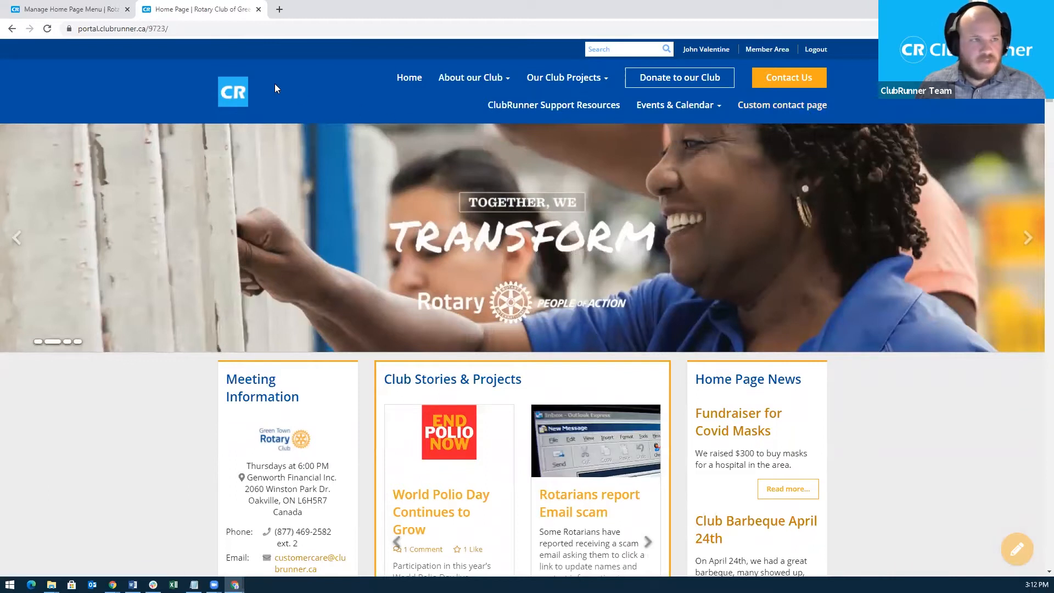
click(70, 8)
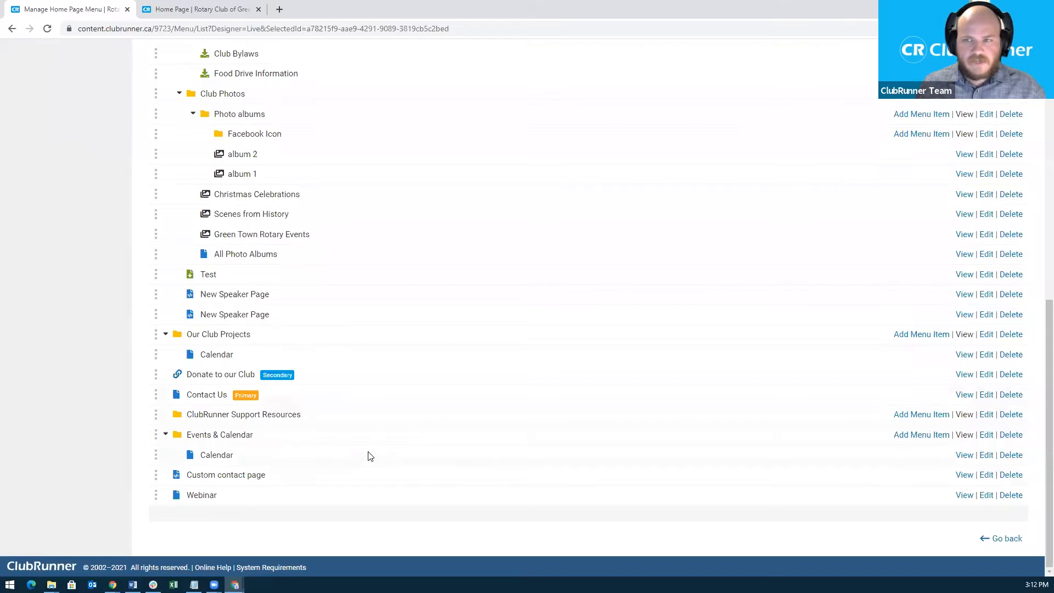
scroll(385, 445, up, 5)
scroll(422, 420, up, 3)
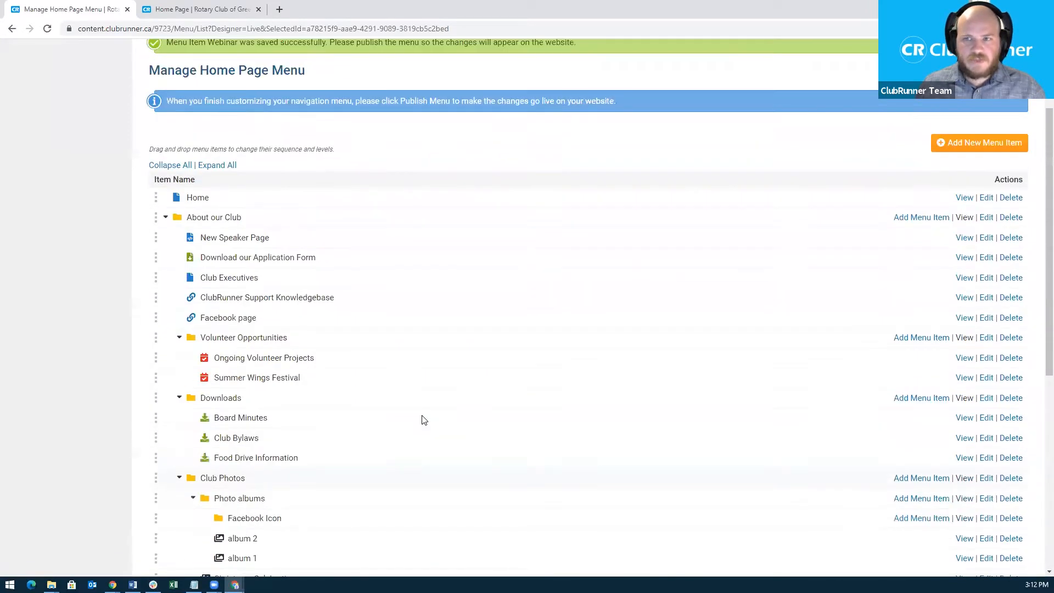
scroll(621, 377, up, 1)
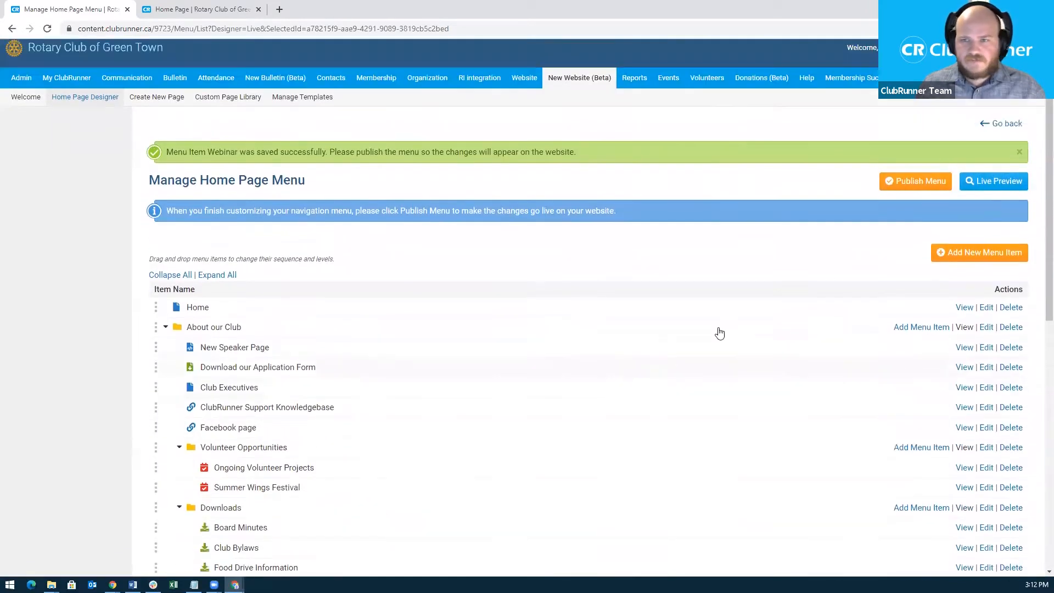
Publish and confirm the menu so Webinar goes live, then bring up the club home page tab.
click(916, 187)
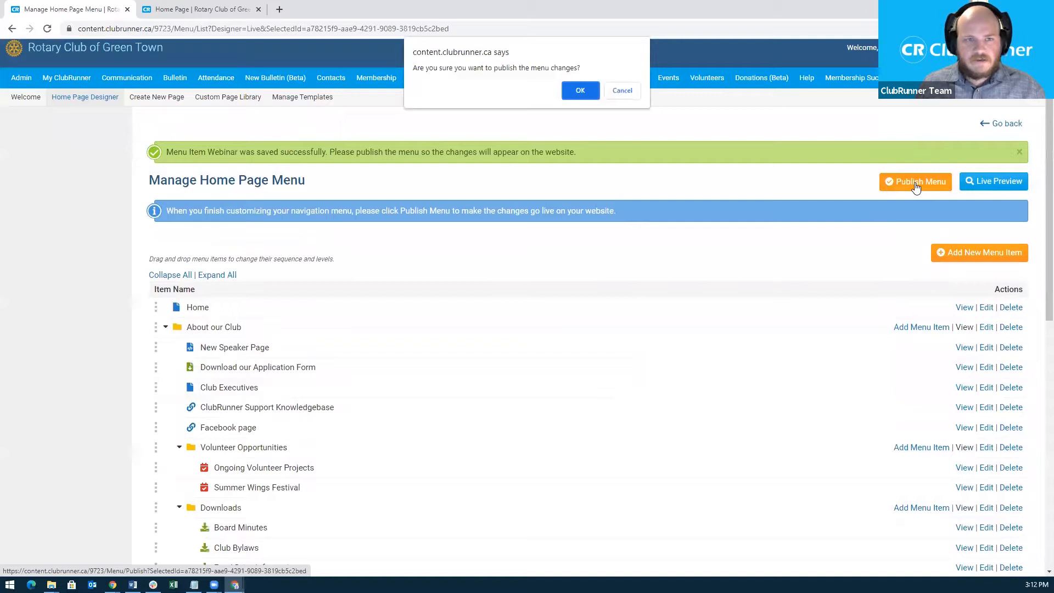
click(580, 90)
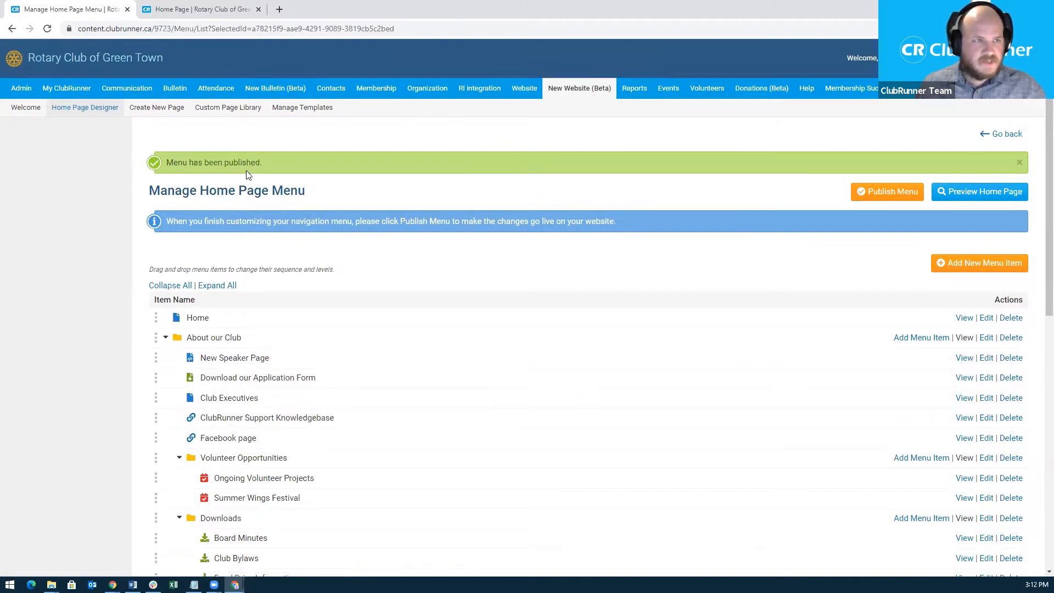
click(203, 10)
Reload the live home page and follow the new Webinar link to check where it leads.
click(179, 27)
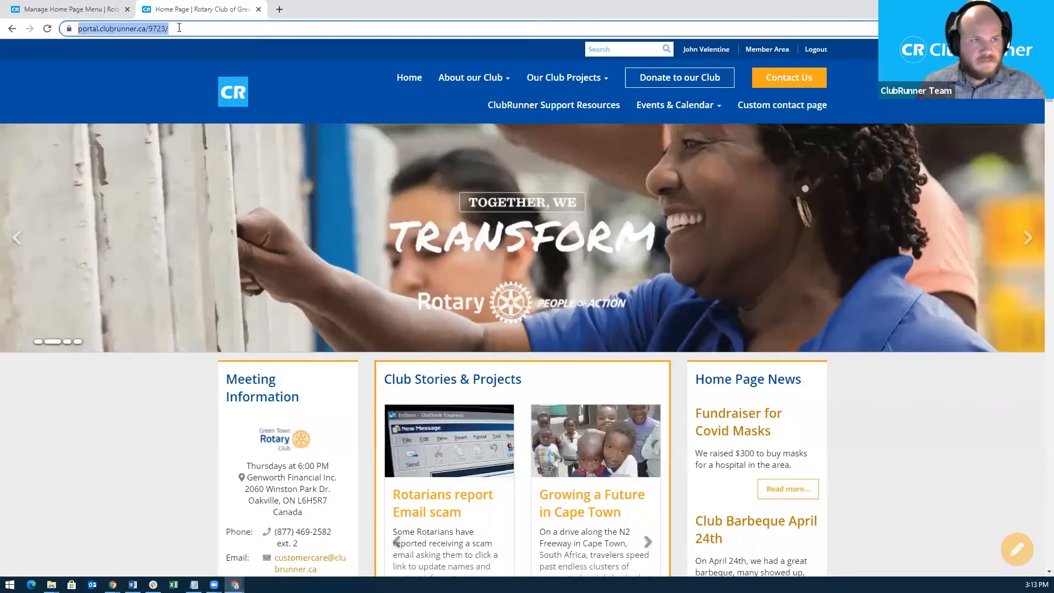
key(Return)
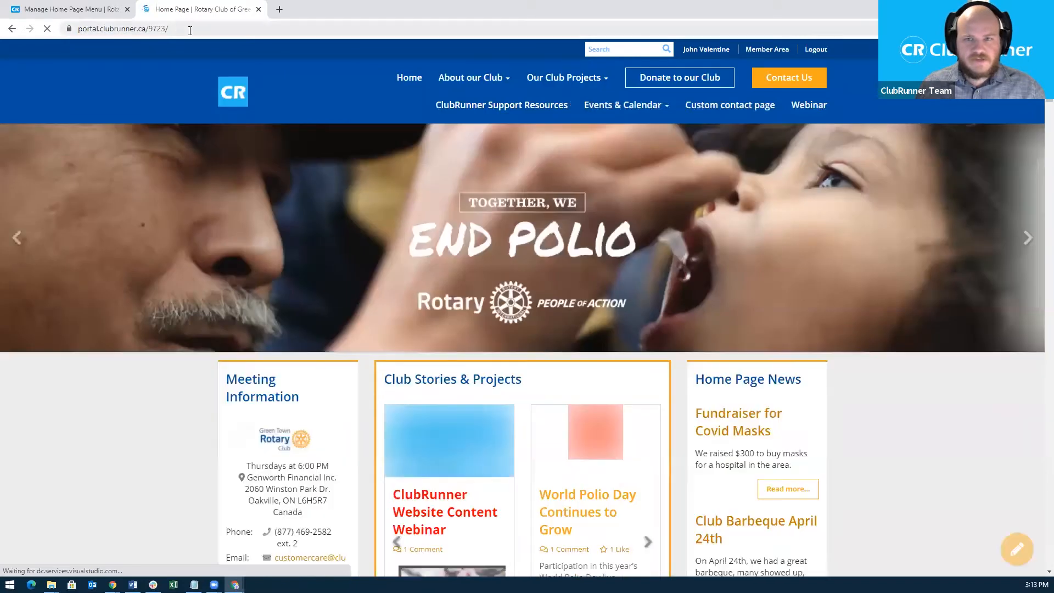
click(817, 111)
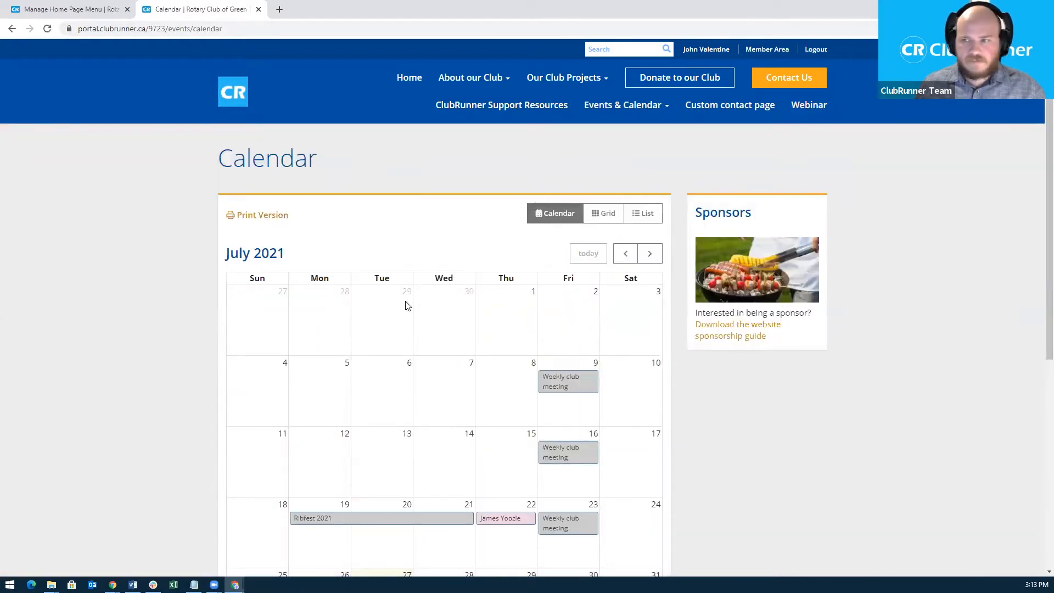
Go back to the home page and preview its navigation menu, e.g. About our Club.
click(12, 29)
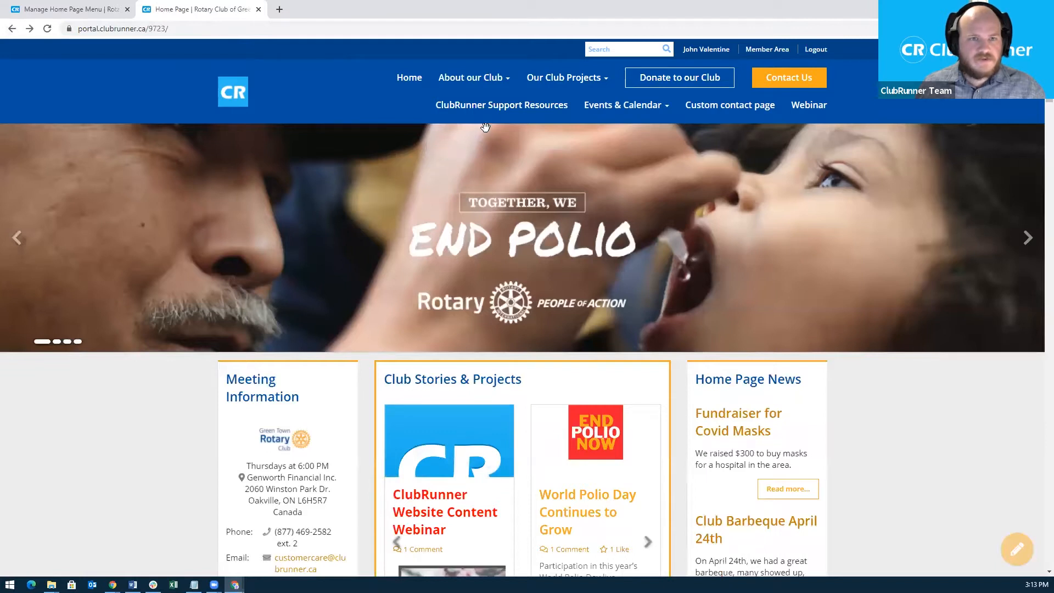
mouse_move(502, 77)
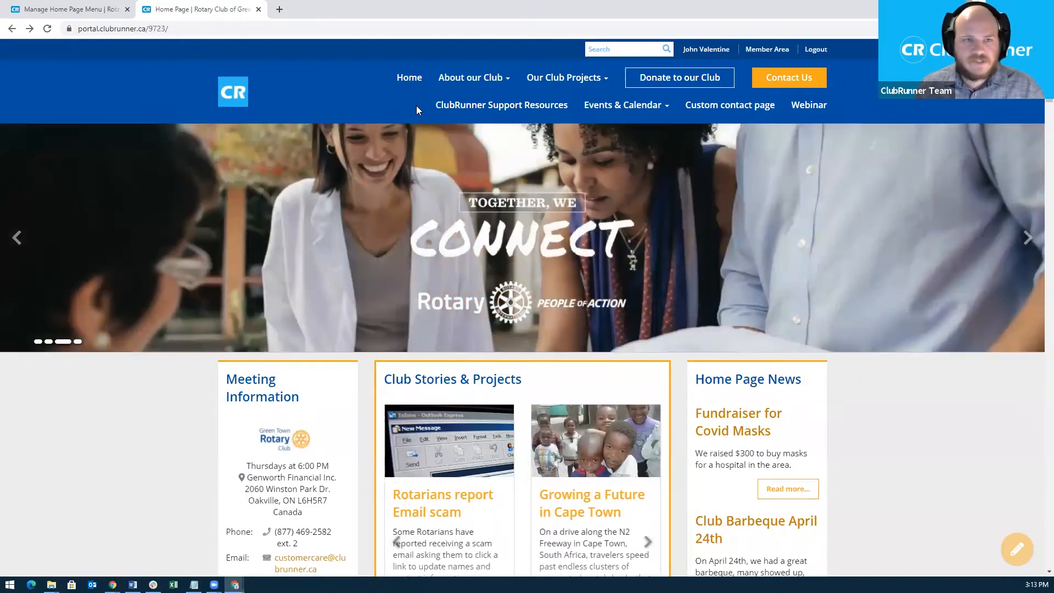
mouse_move(461, 82)
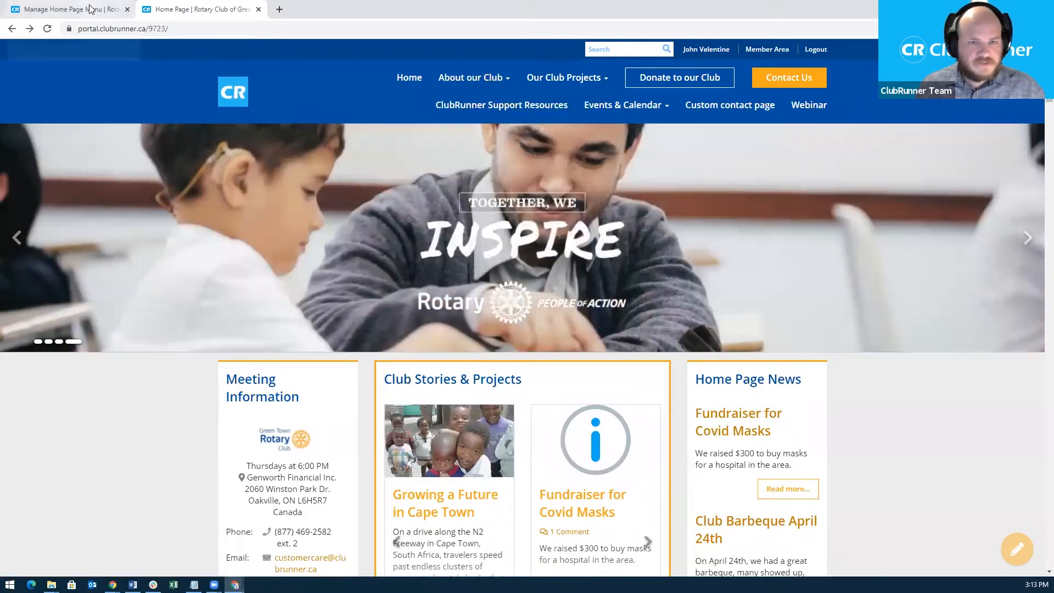
Start a new top-level menu item titled 'Webinar Folder', keeping the Folder link type.
click(91, 9)
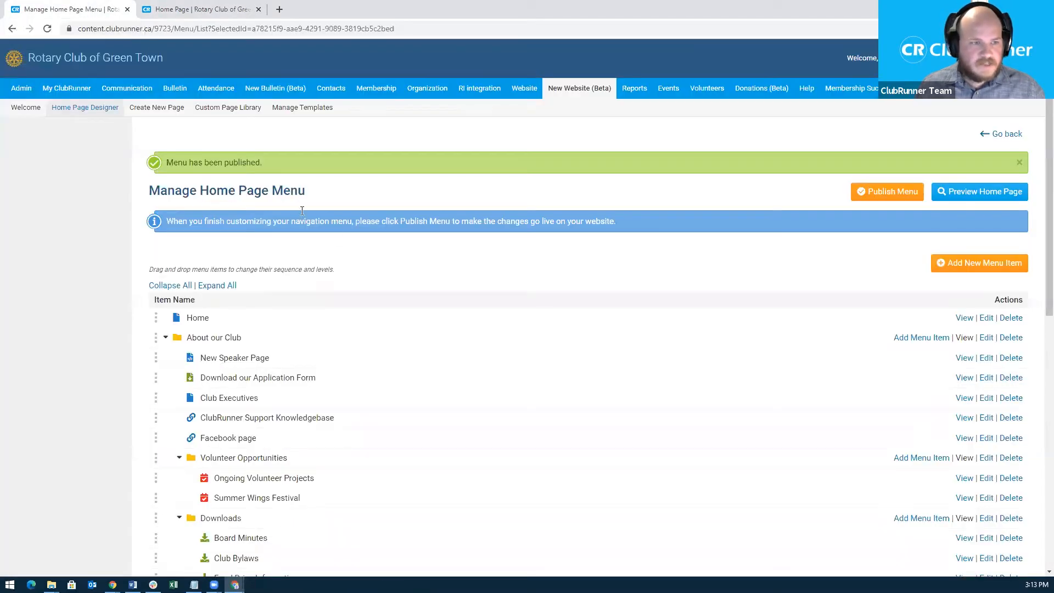
scroll(426, 323, down, 3)
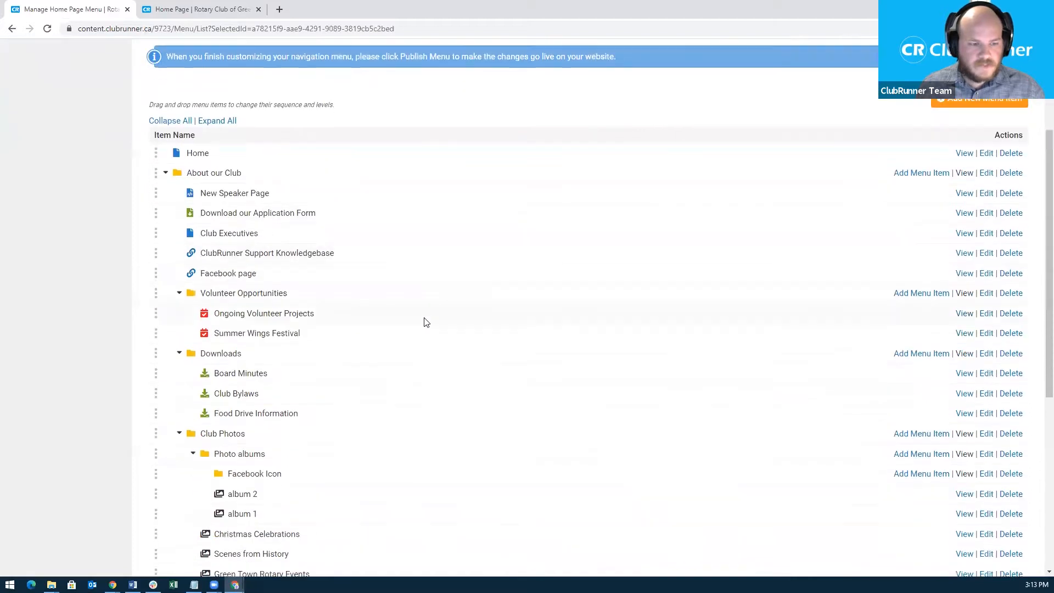
click(970, 104)
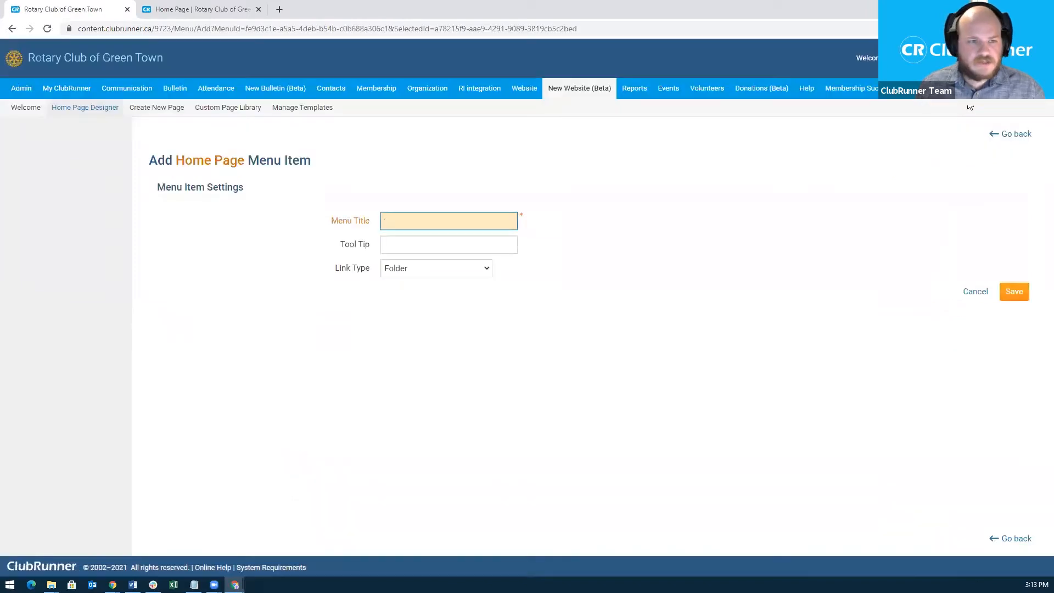
text(W)
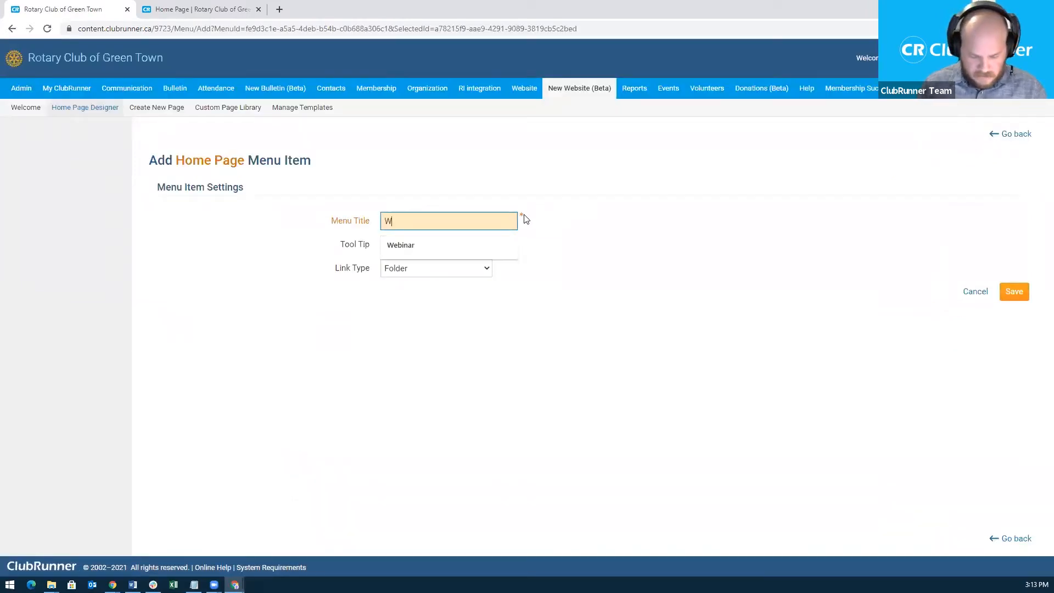
text(ebinar Folder)
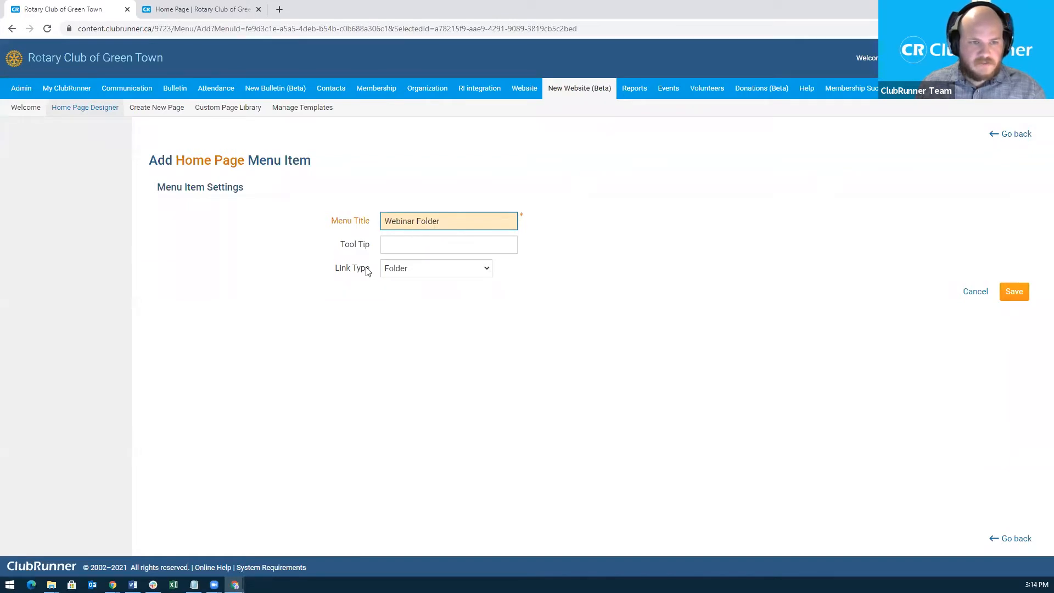
drag(336, 274, 372, 274)
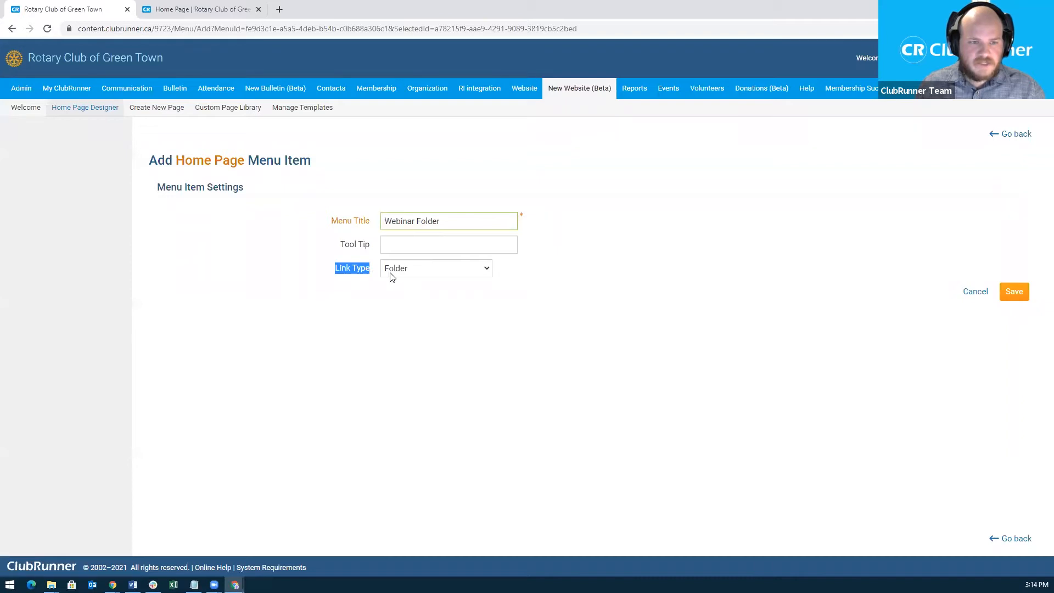
click(394, 284)
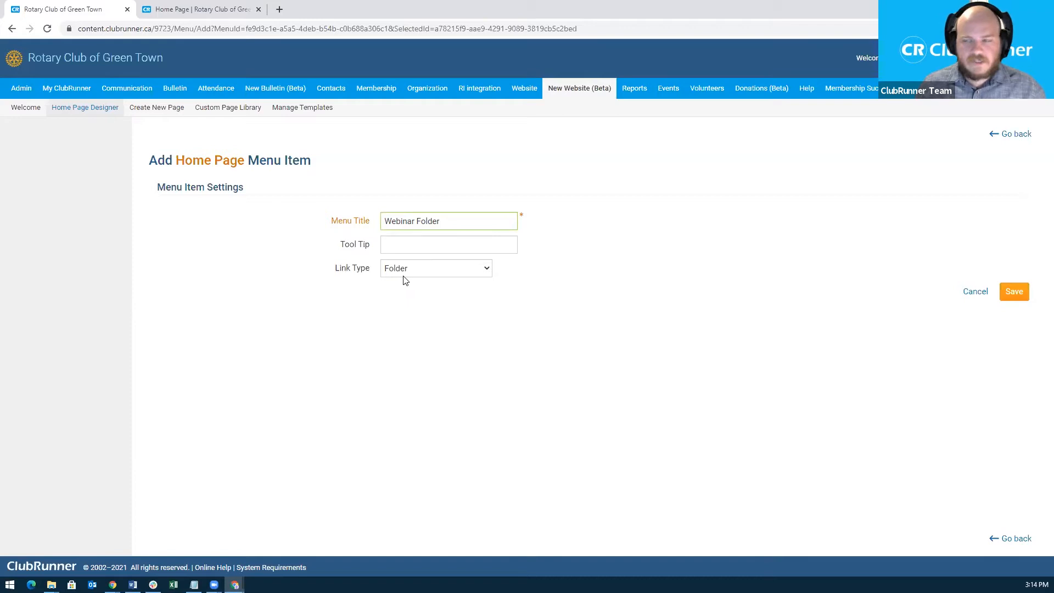
Save Webinar Folder and begin adding a sub-item inside it.
click(1014, 293)
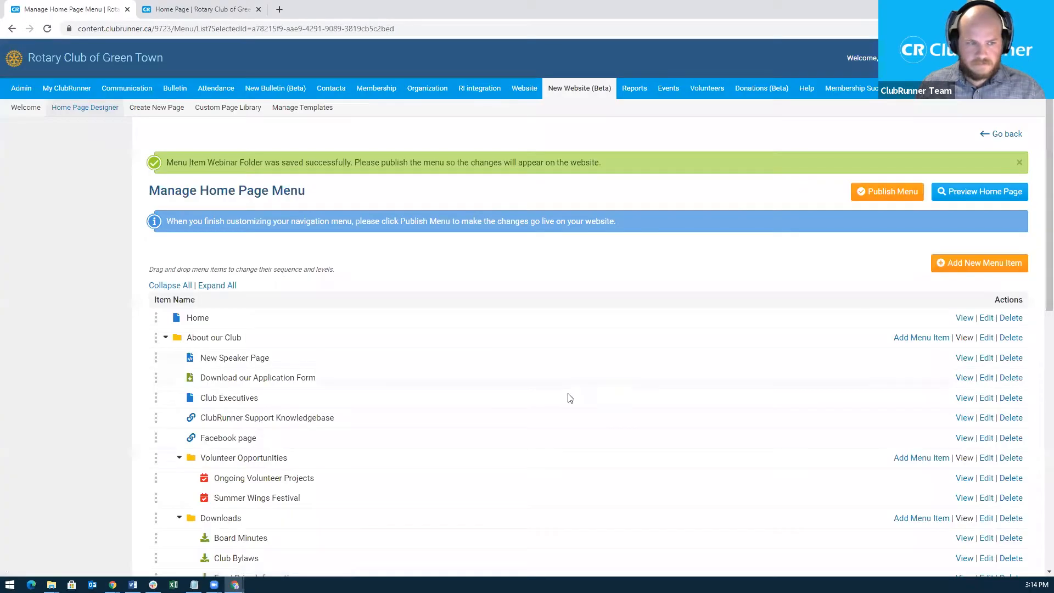
scroll(570, 397, down, 10)
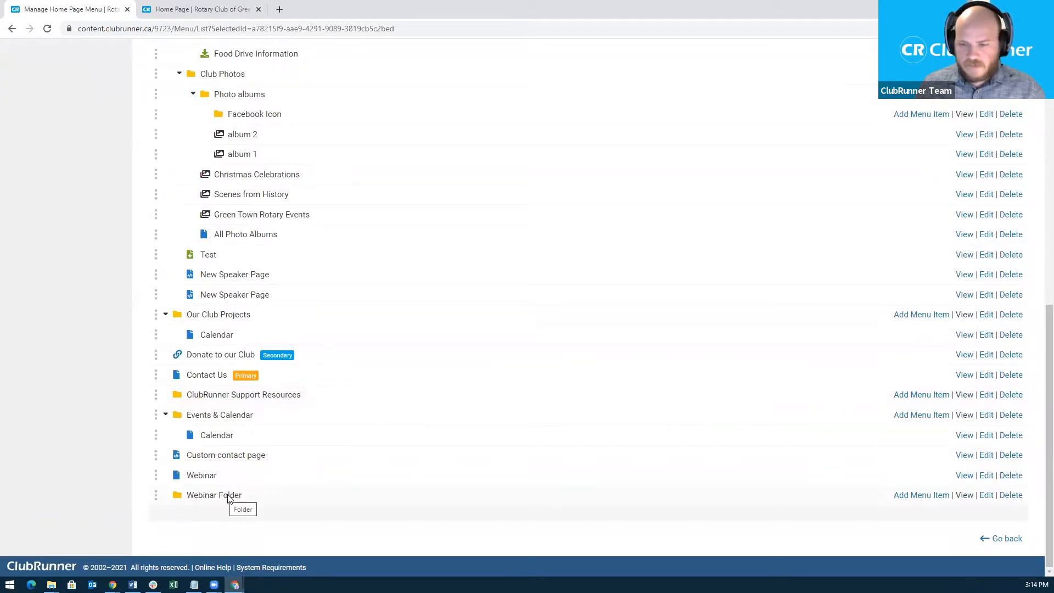
click(909, 496)
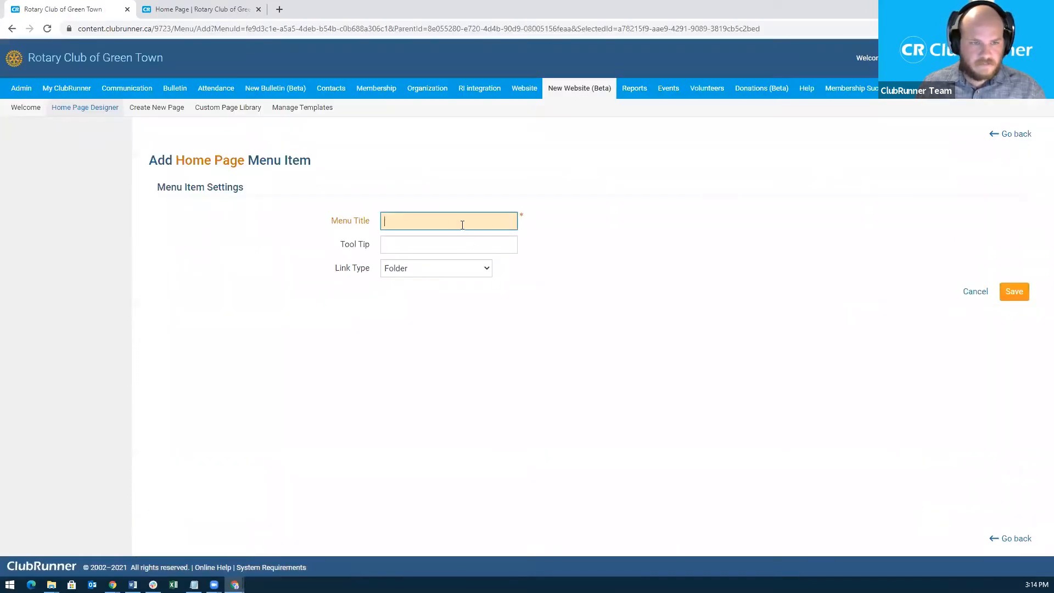
Title the sub-item 'Menu Item' and link it as a Built-in Page to Bulletin List.
click(450, 215)
text(Menu Item)
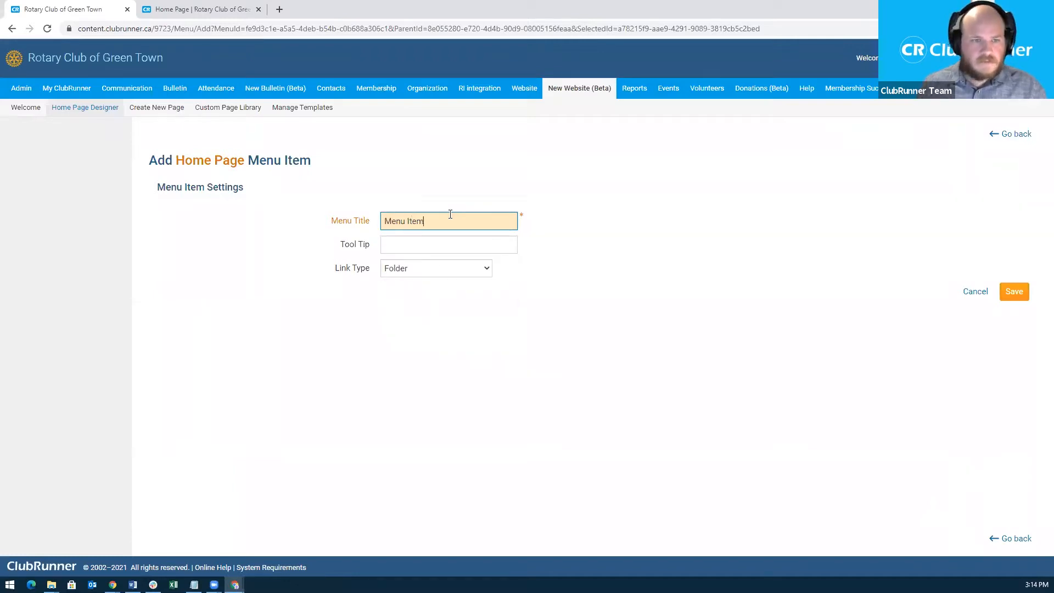
click(473, 268)
click(449, 283)
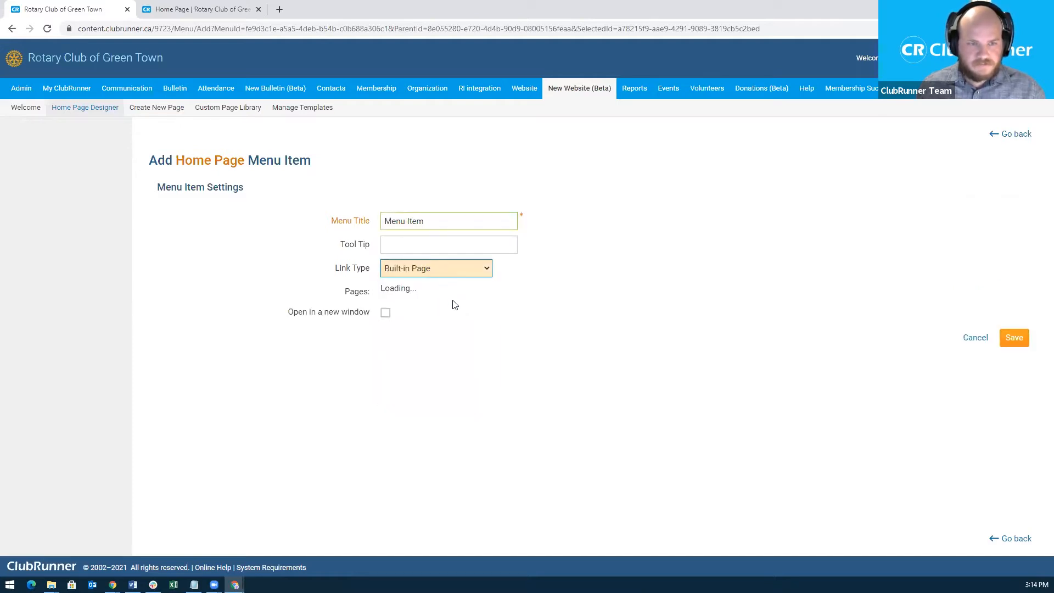
click(481, 273)
click(601, 256)
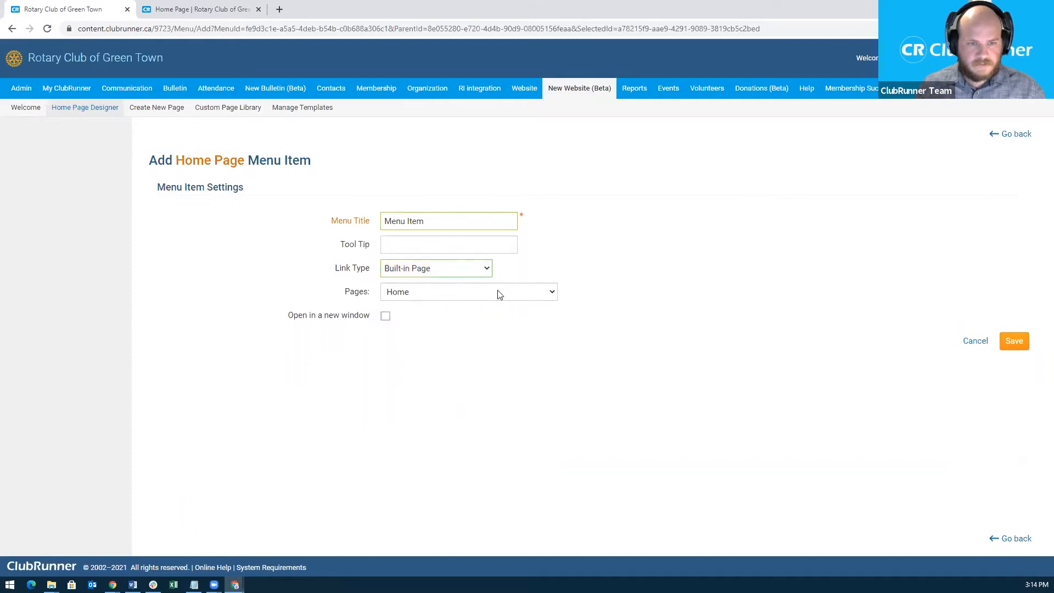
click(447, 295)
click(441, 312)
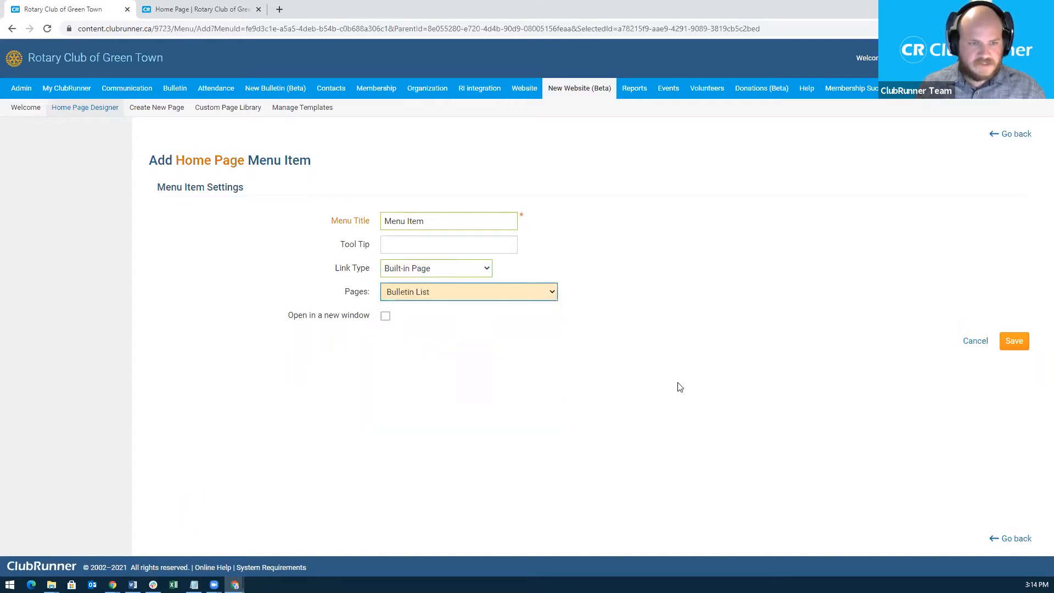
click(1019, 342)
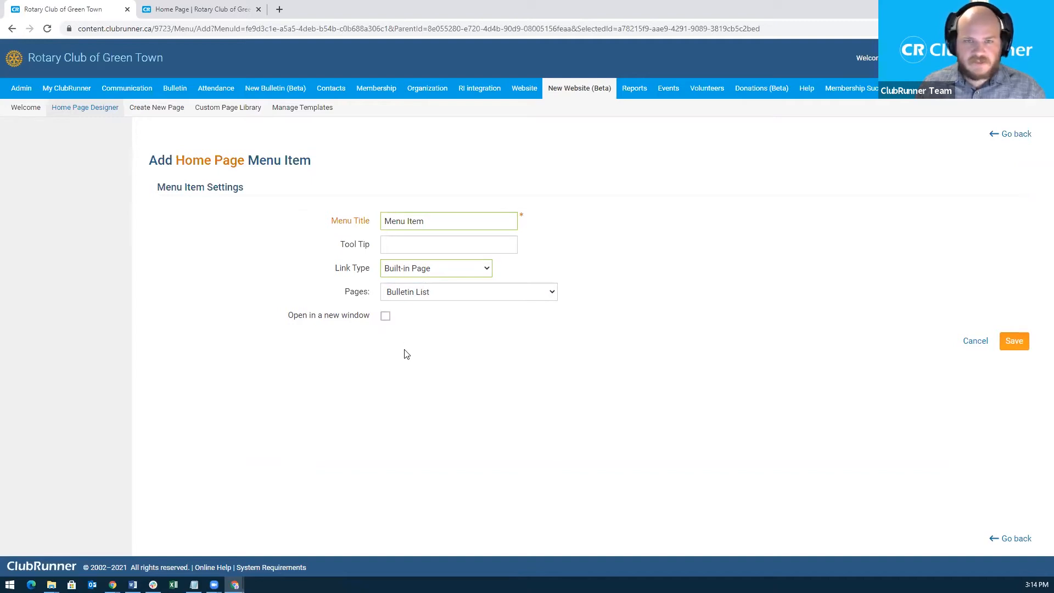
click(185, 6)
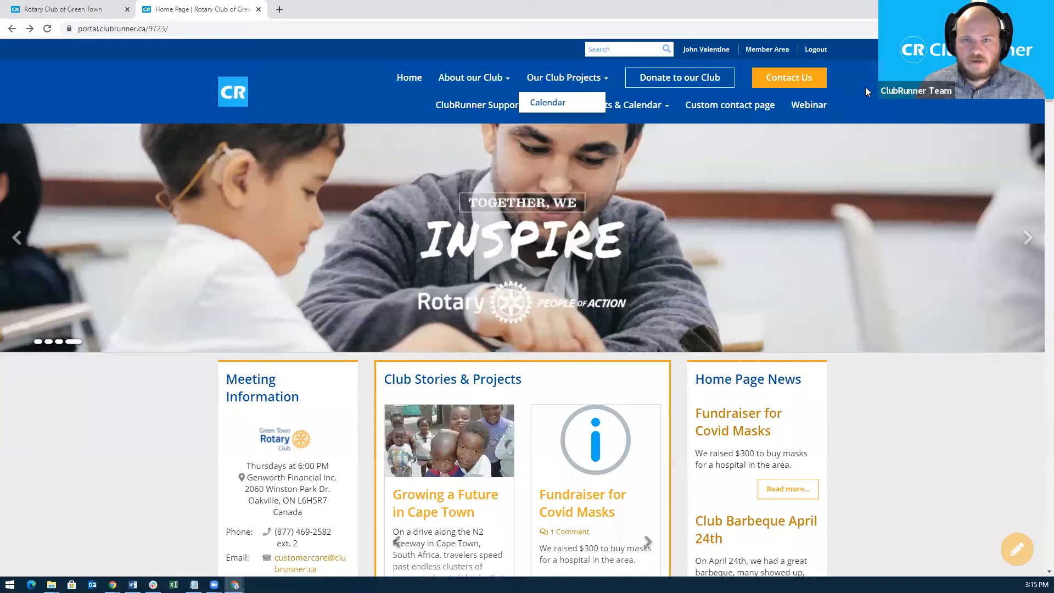
mouse_move(486, 81)
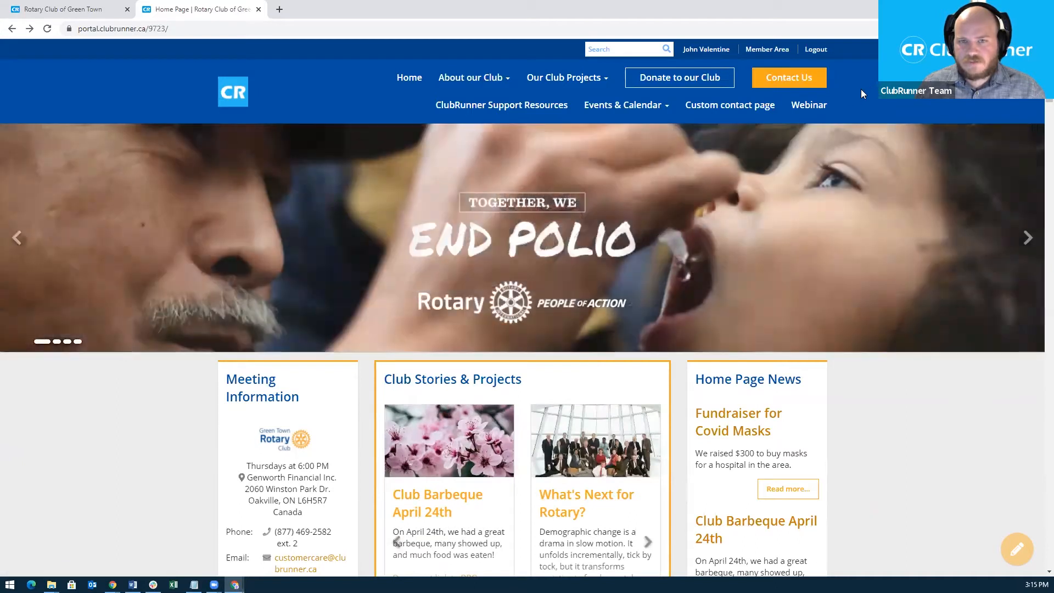
click(71, 11)
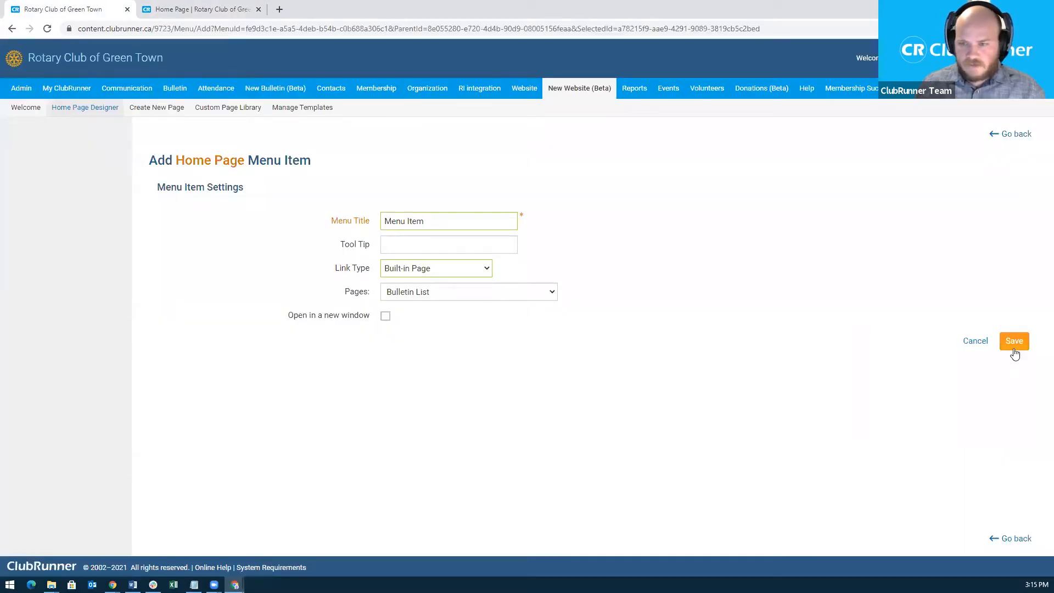
Save Menu Item, check it sits under Webinar Folder, and publish the menu with confirmation.
click(1014, 342)
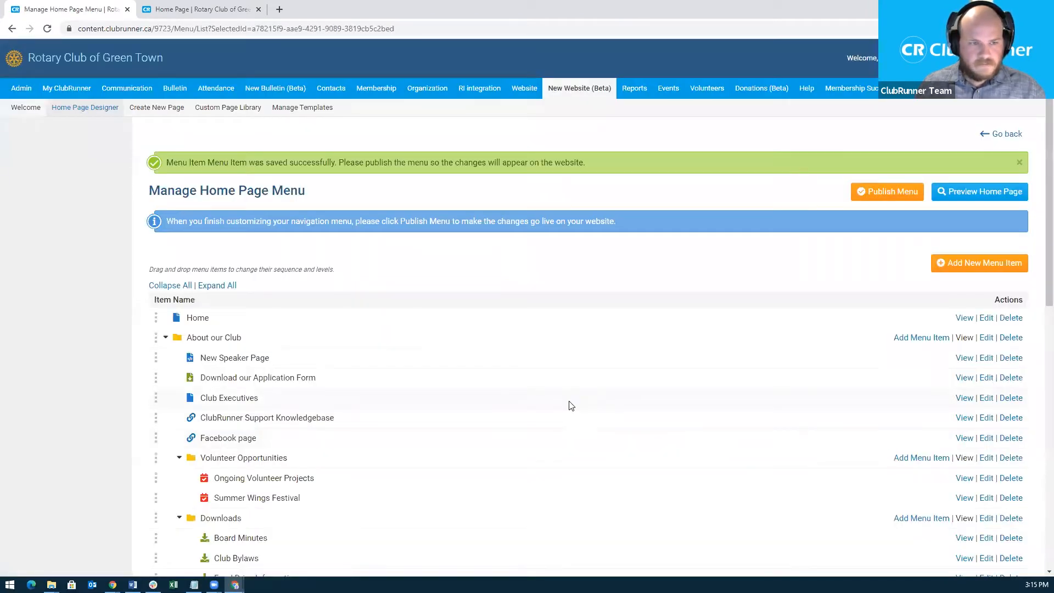
scroll(570, 406, down, 10)
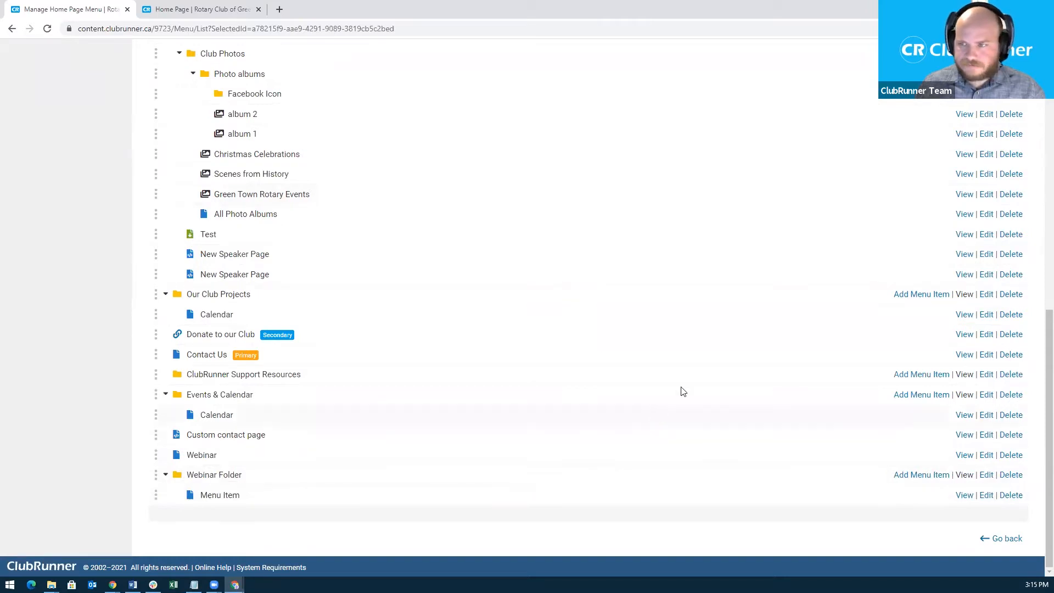
scroll(684, 390, up, 8)
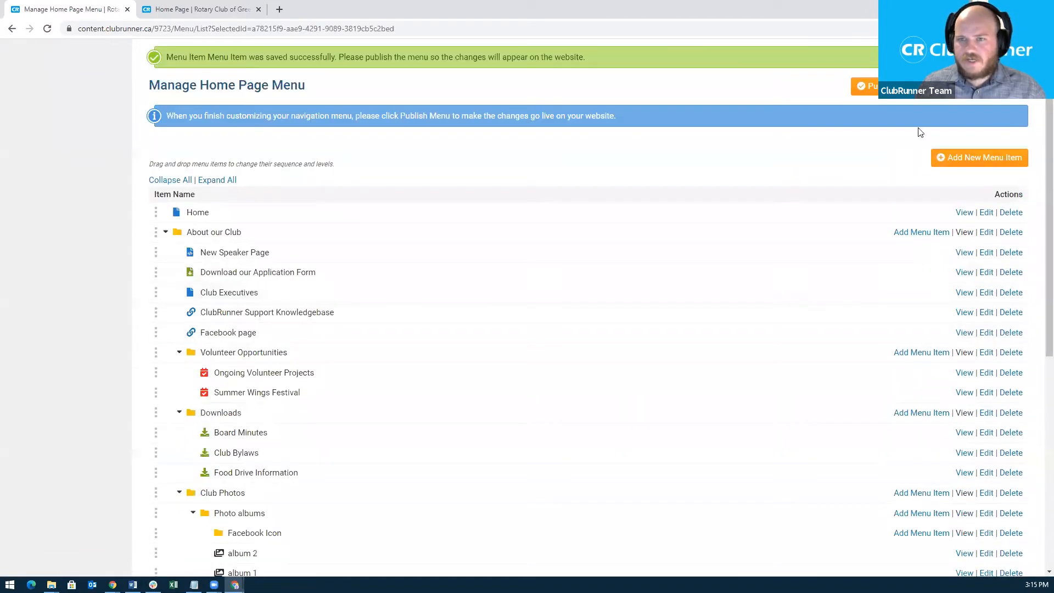
click(870, 86)
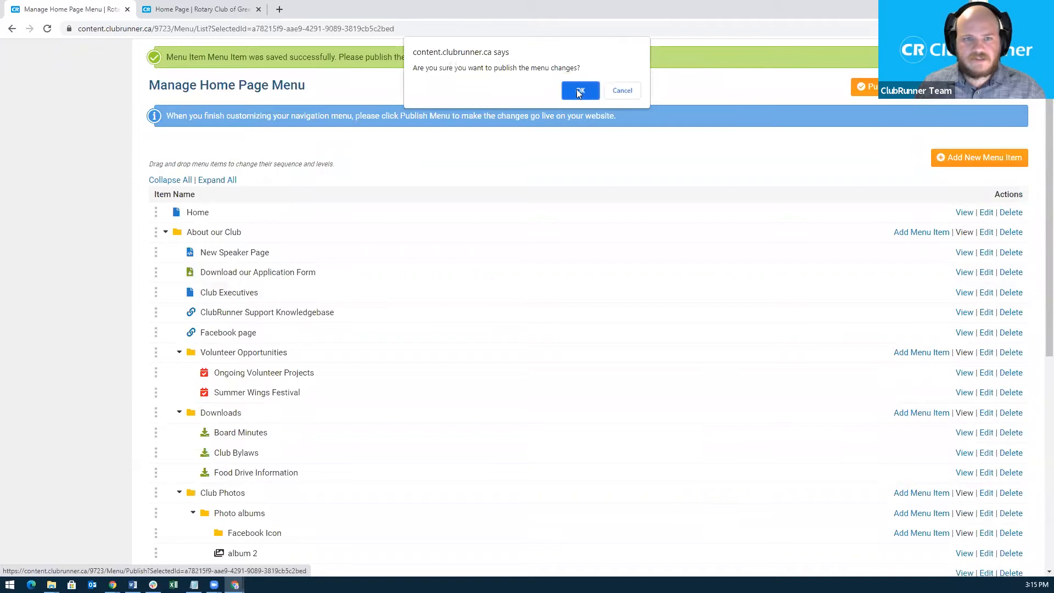
click(579, 91)
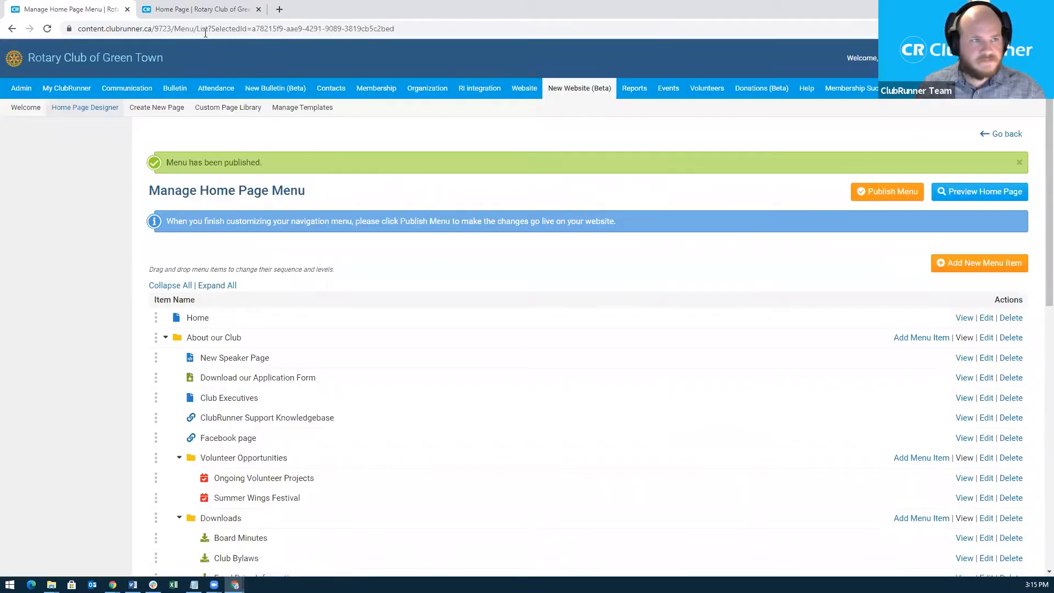
Reload the live site and open Menu Item from Webinar Folder, reaching Bulletins for 2021.
click(208, 12)
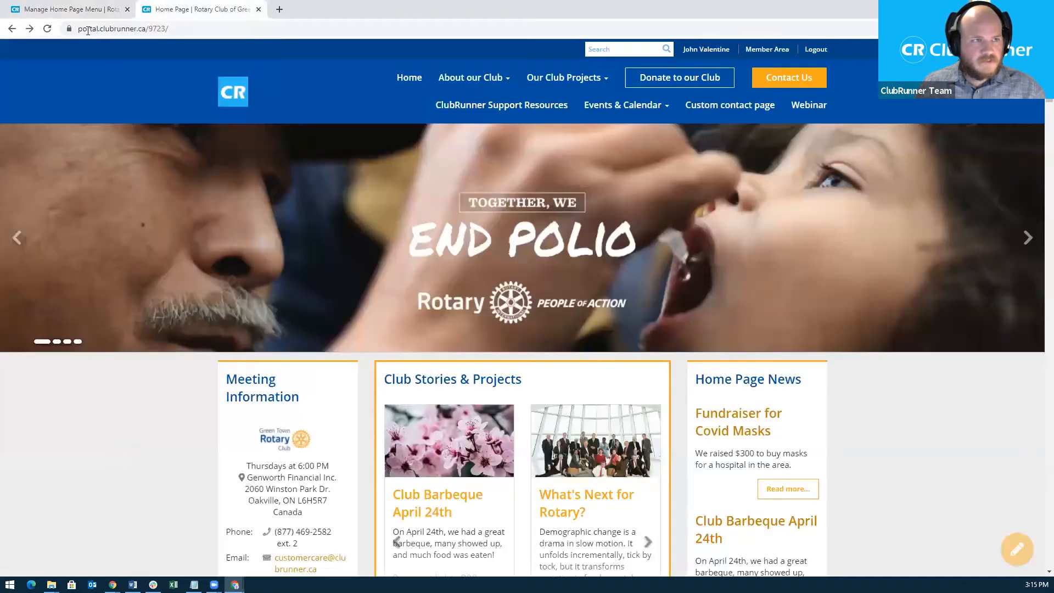
click(49, 28)
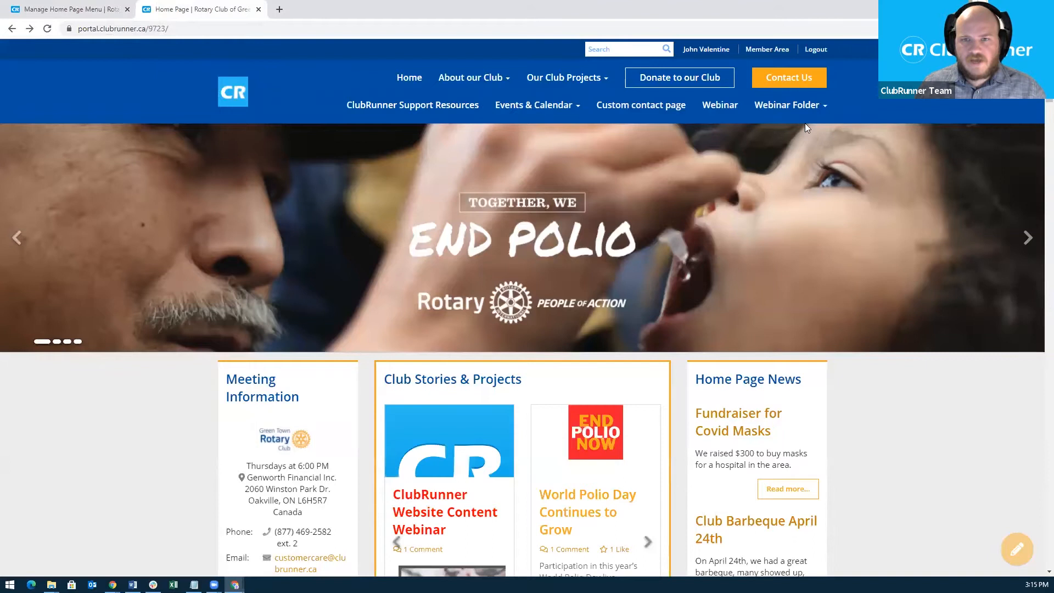
mouse_move(799, 107)
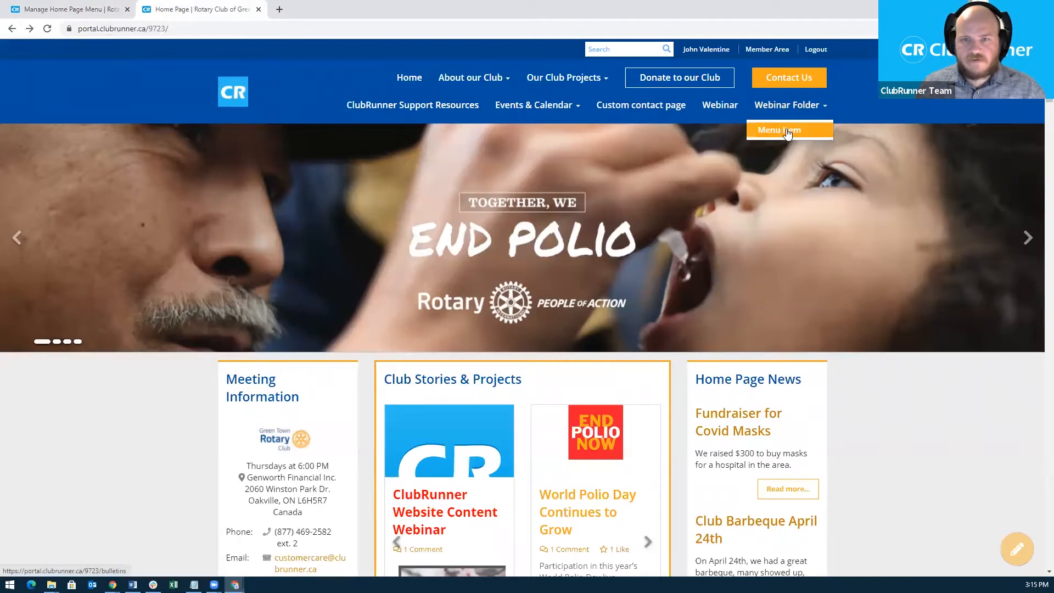
click(787, 130)
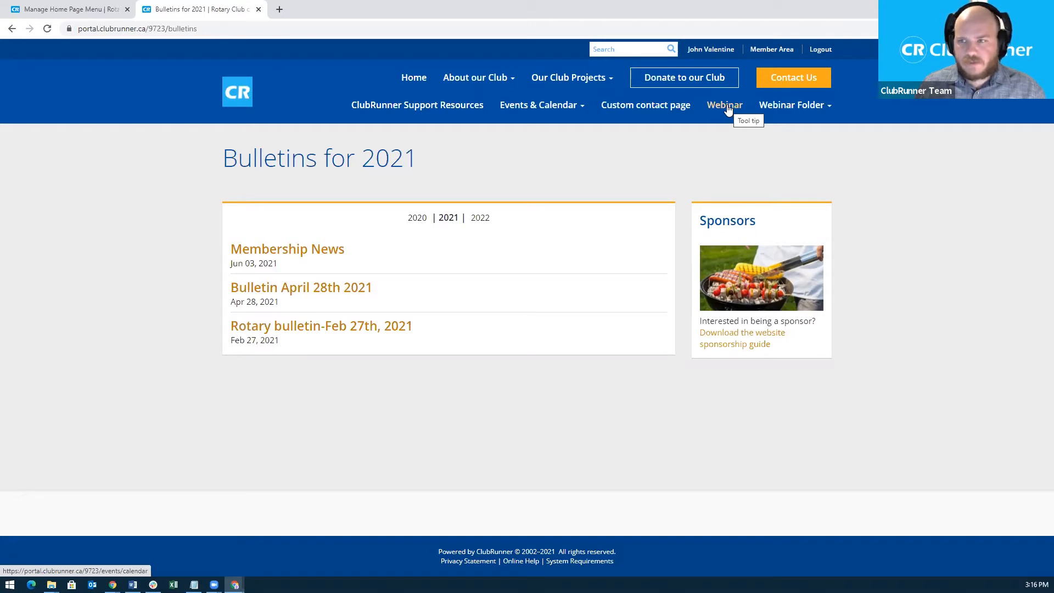
Drag the Webinar row into Webinar Folder so it sits above Menu Item.
click(87, 14)
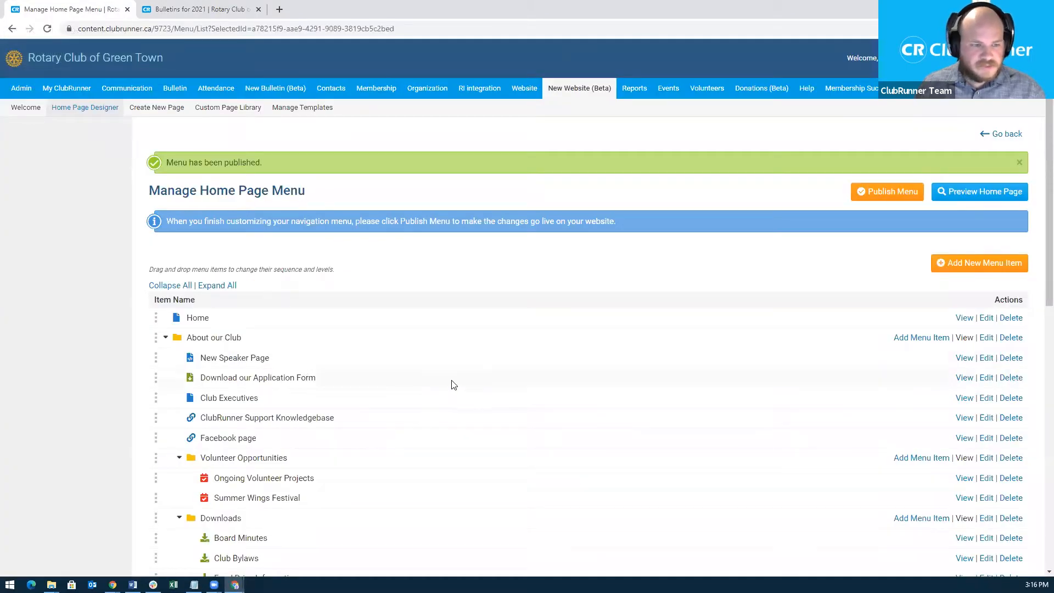
scroll(454, 384, down, 5)
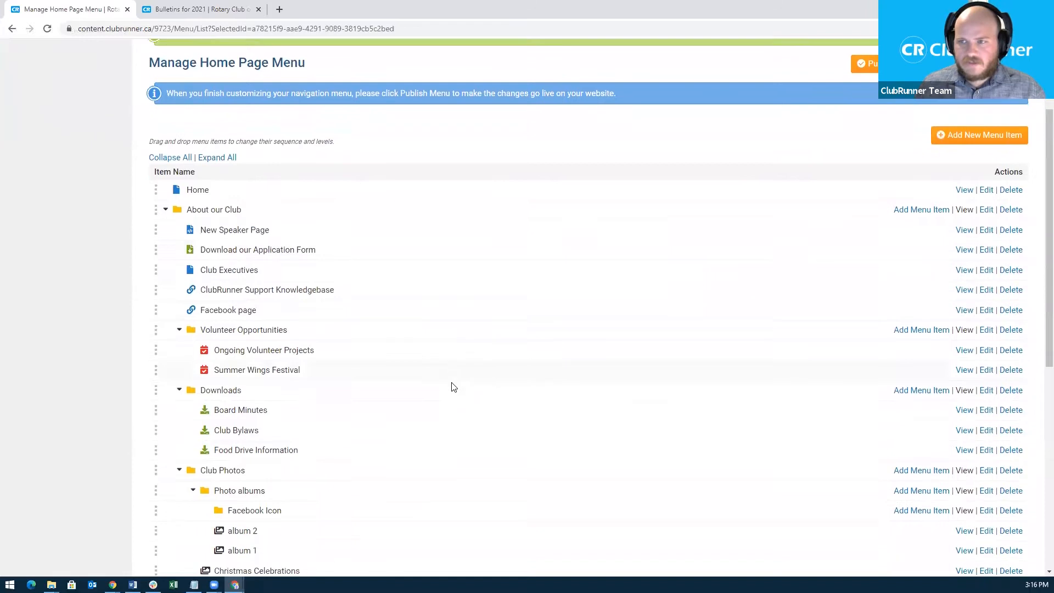
scroll(429, 389, down, 5)
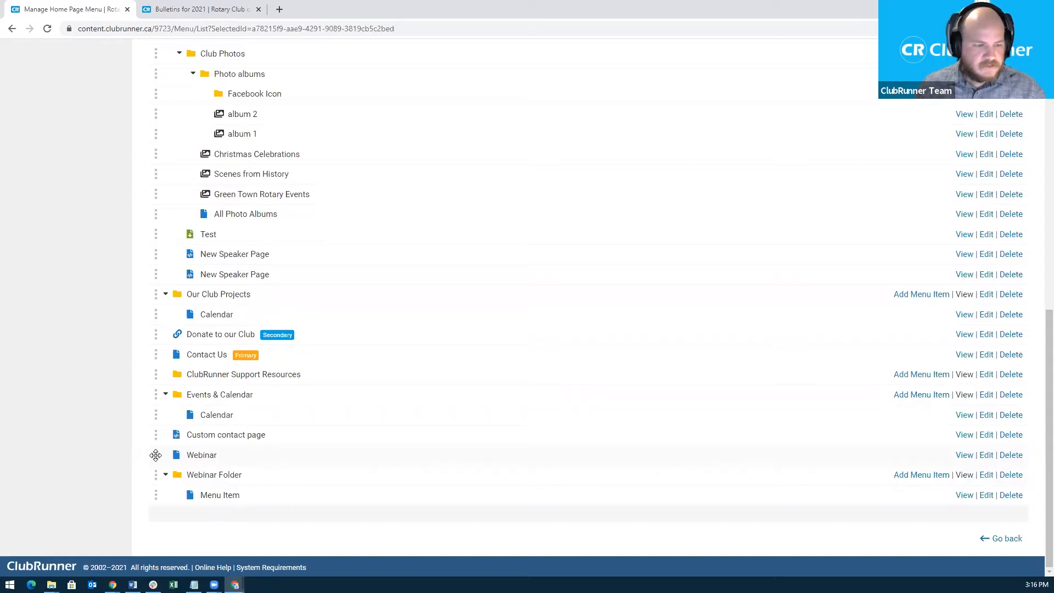
drag(156, 455, 202, 479)
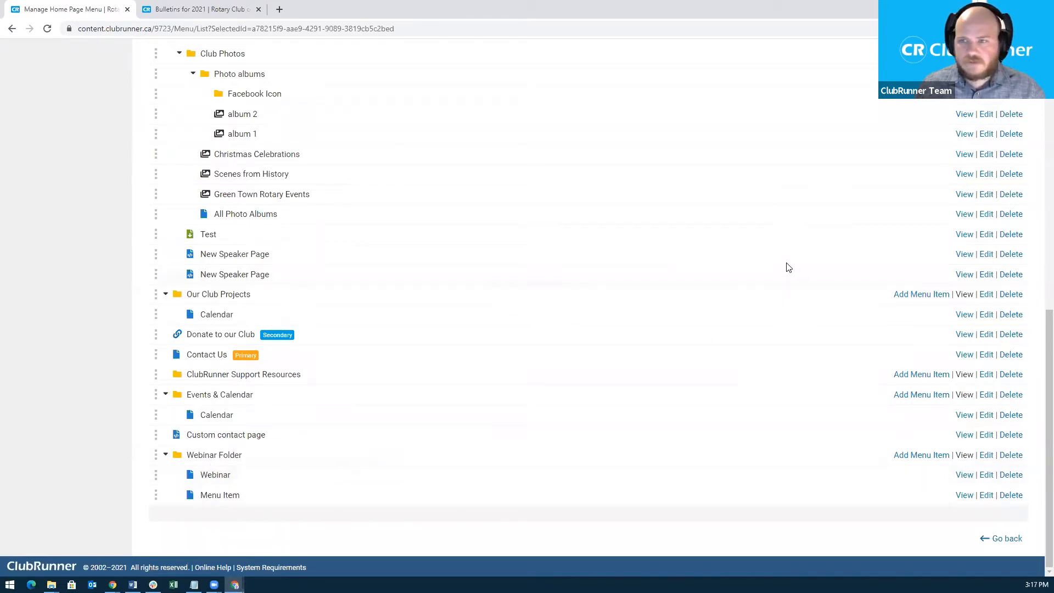
scroll(789, 267, up, 10)
Publish the menu, then check the public home page shows Webinar only under Webinar Folder.
click(892, 193)
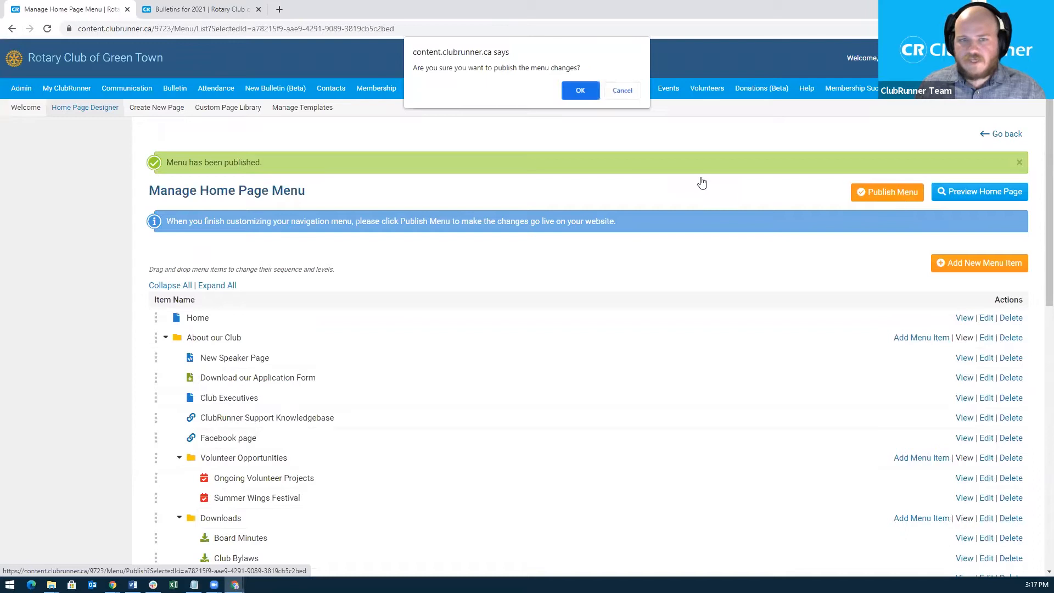
click(576, 90)
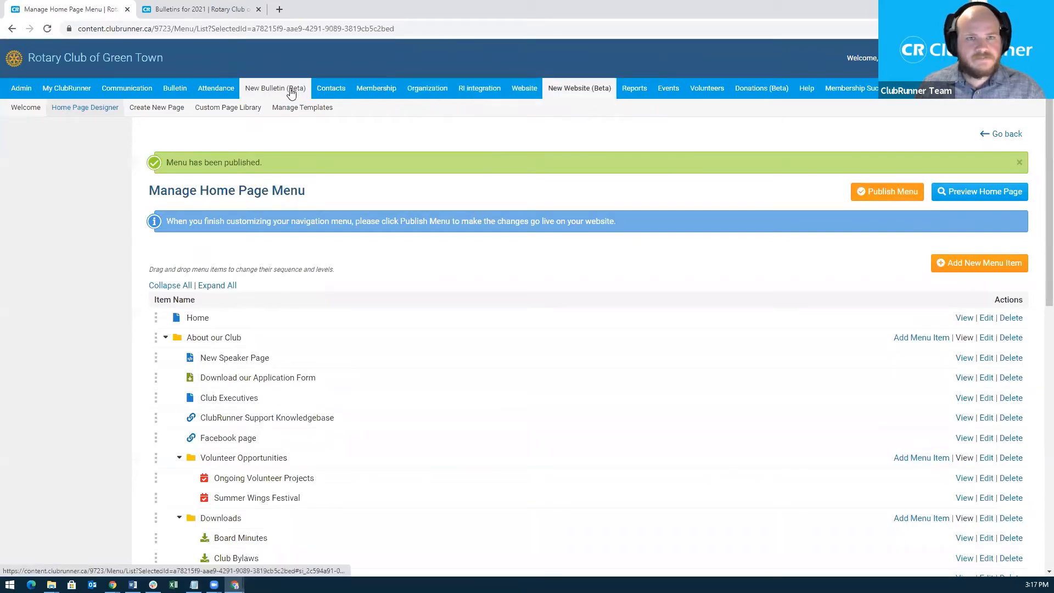
click(192, 12)
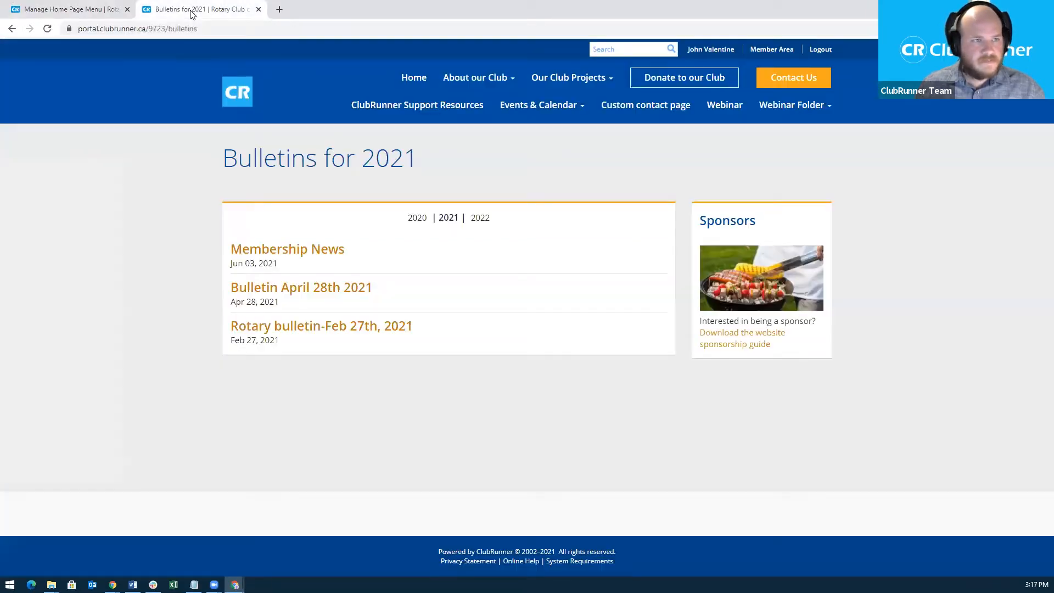
click(245, 94)
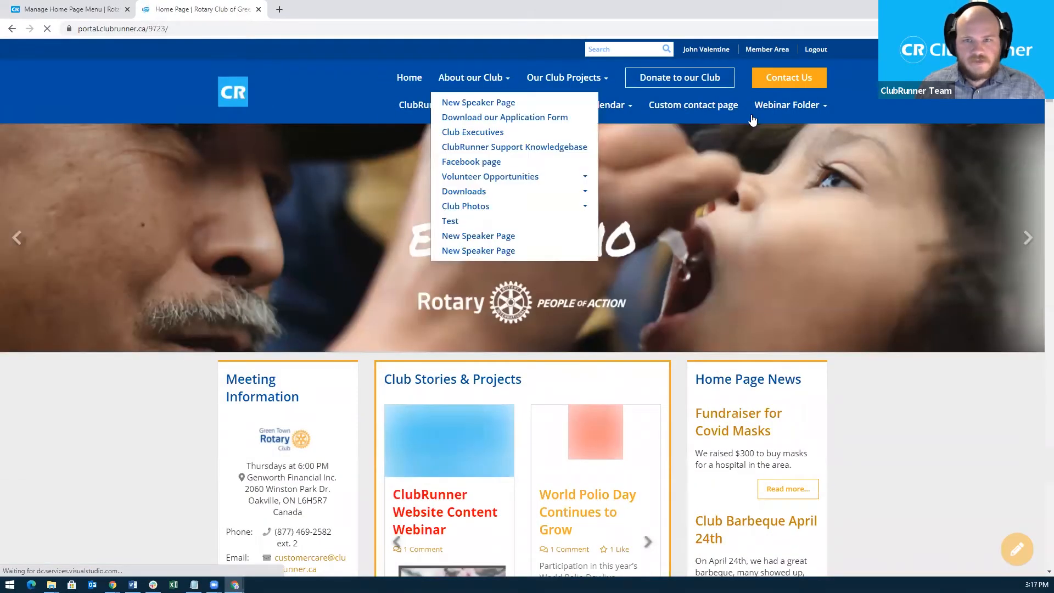
mouse_move(788, 105)
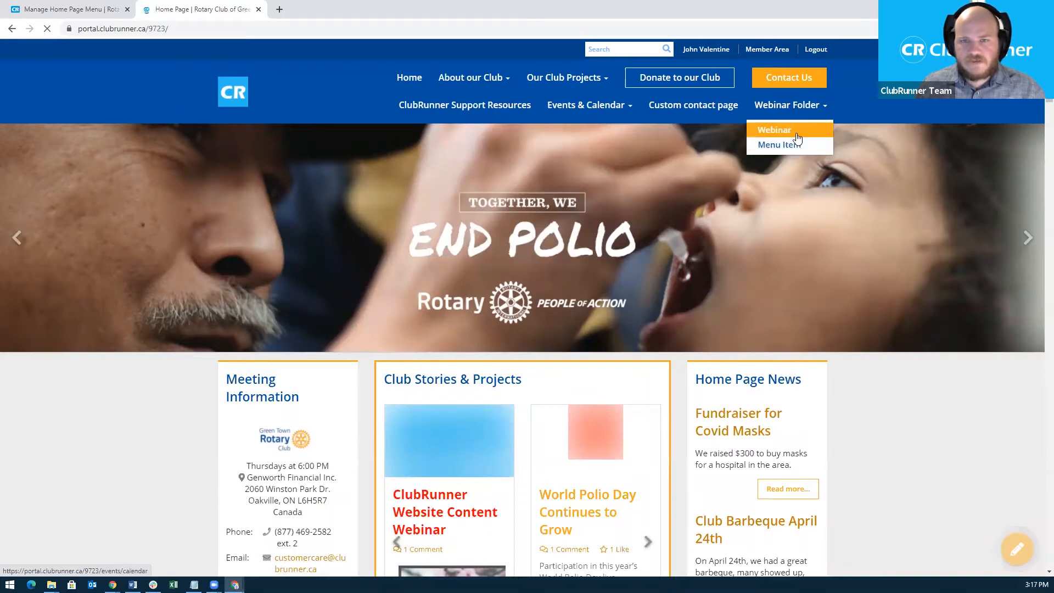
Drag Webinar out of its folder to the top of the menu above Home, then publish.
click(93, 10)
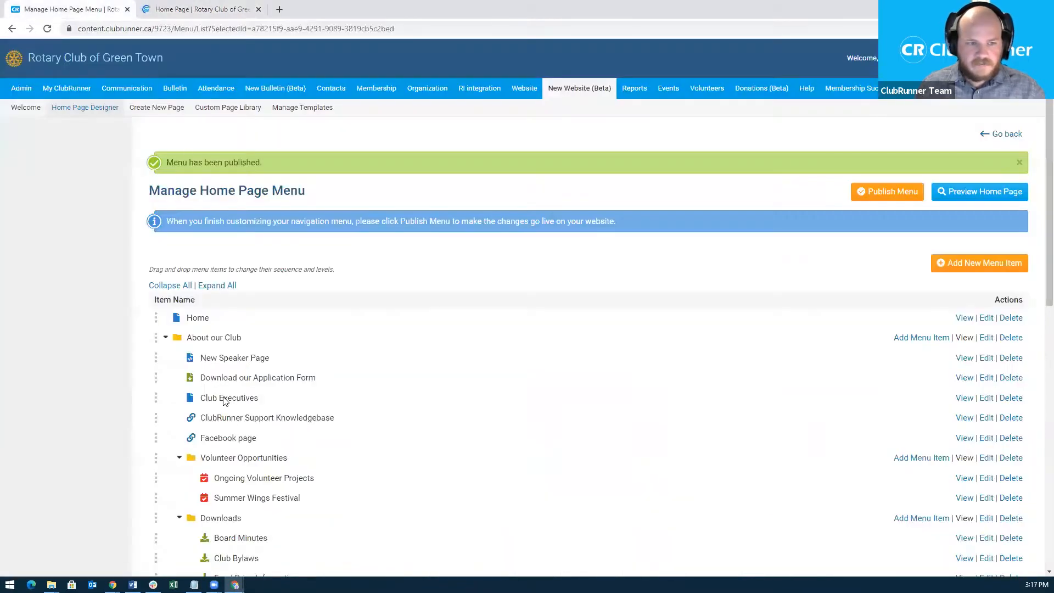
scroll(170, 434, down, 10)
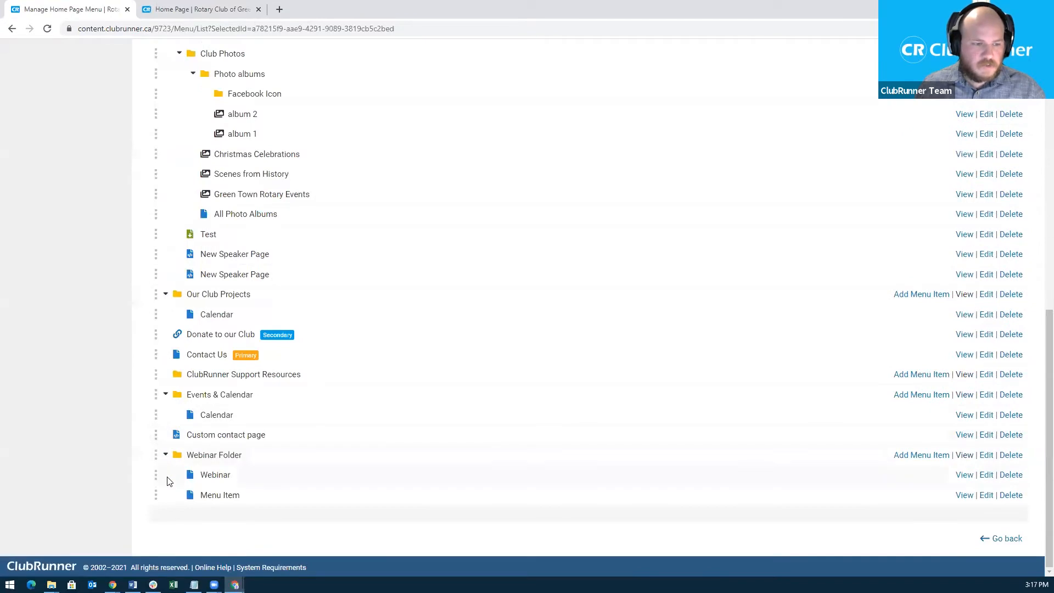
drag(156, 474, 197, 153)
scroll(175, 328, up, 7)
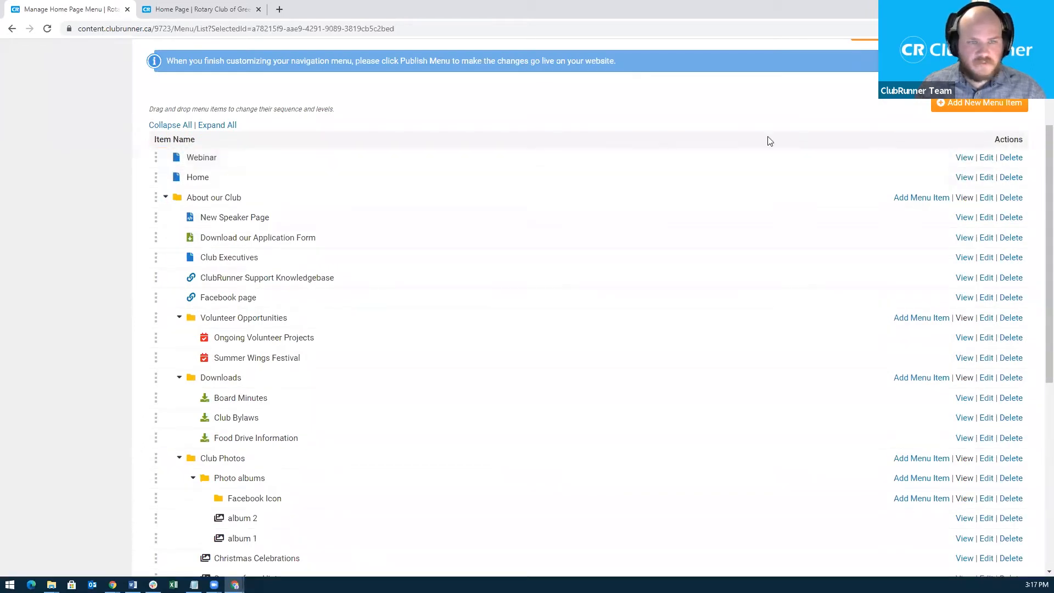
scroll(851, 153, up, 2)
click(874, 147)
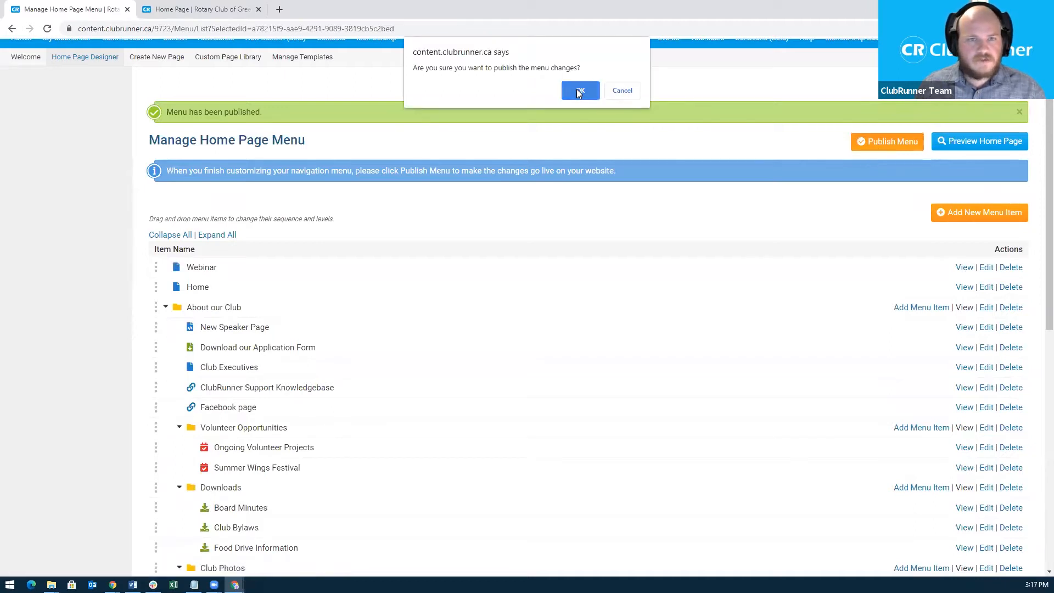
click(580, 92)
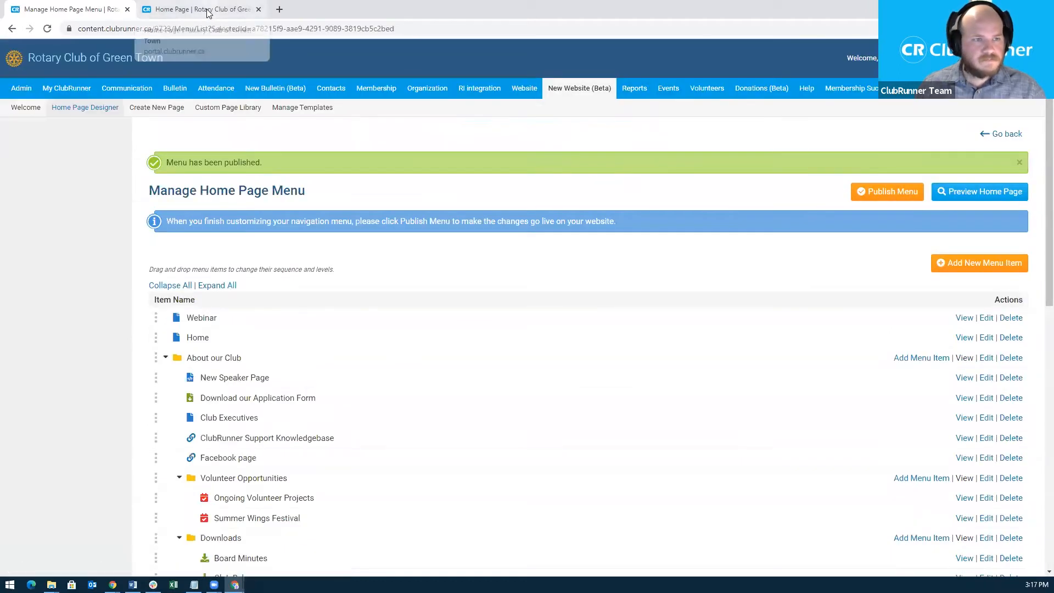
Reload the public home page tab to show Webinar as the first navigation link.
click(208, 11)
click(142, 27)
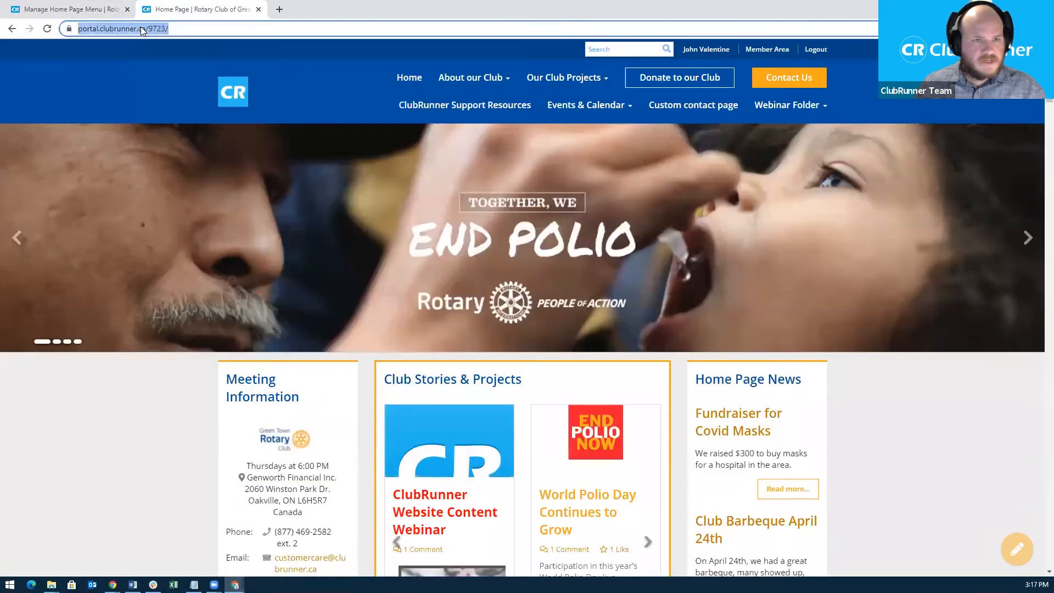
key(Return)
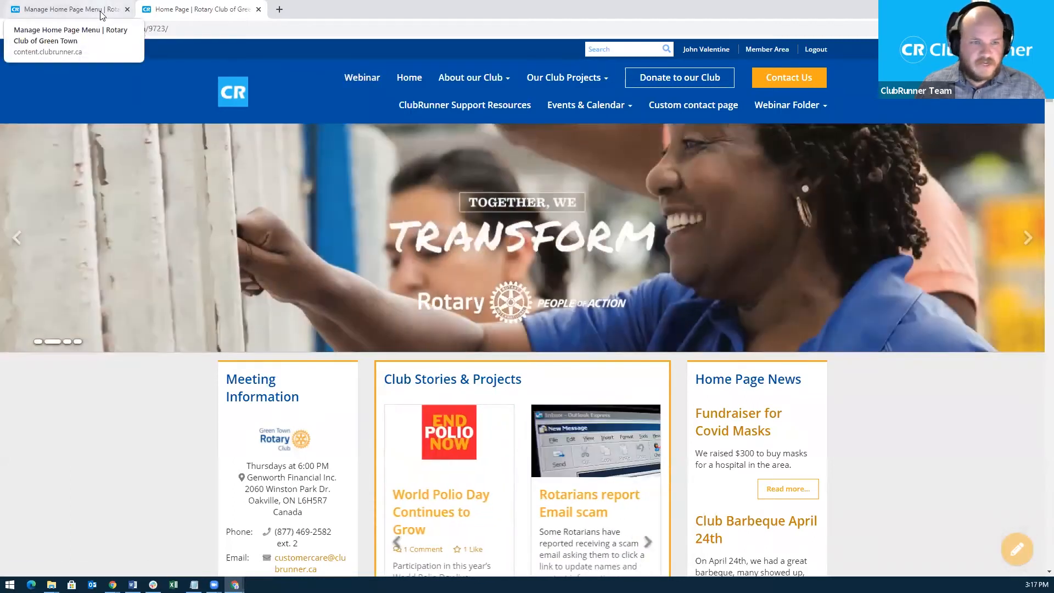
Back in Manage Home Page Menu, delete the Webinar menu item and confirm the deletion.
click(101, 11)
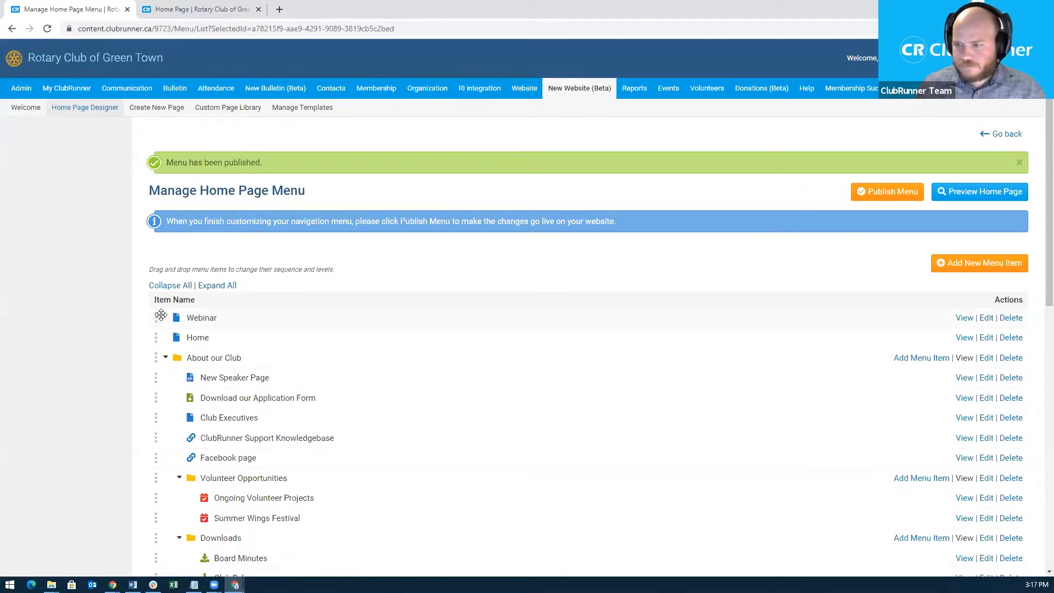
scroll(508, 360, down, 1)
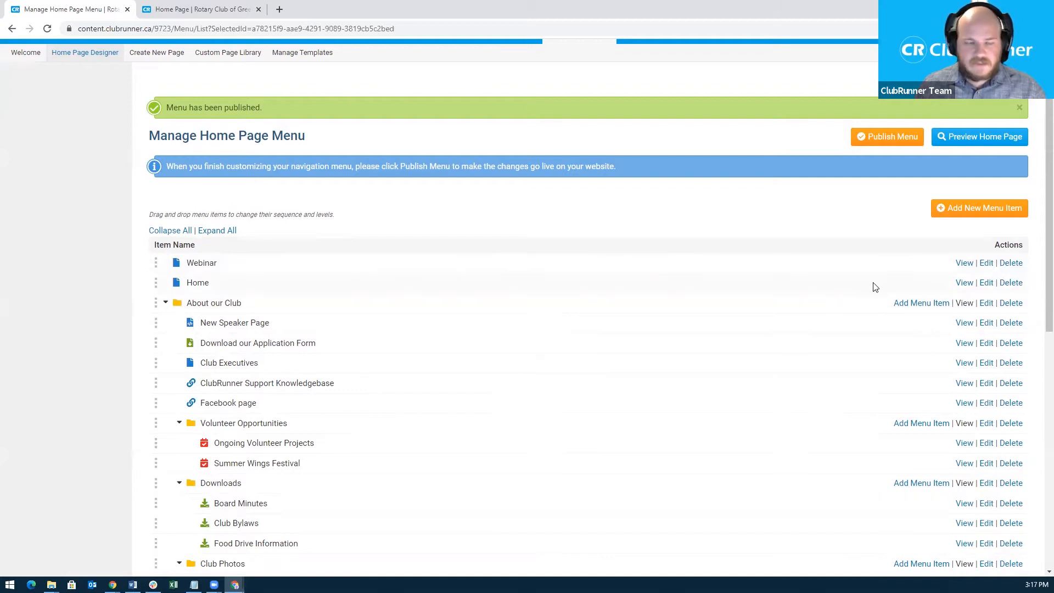
click(1011, 264)
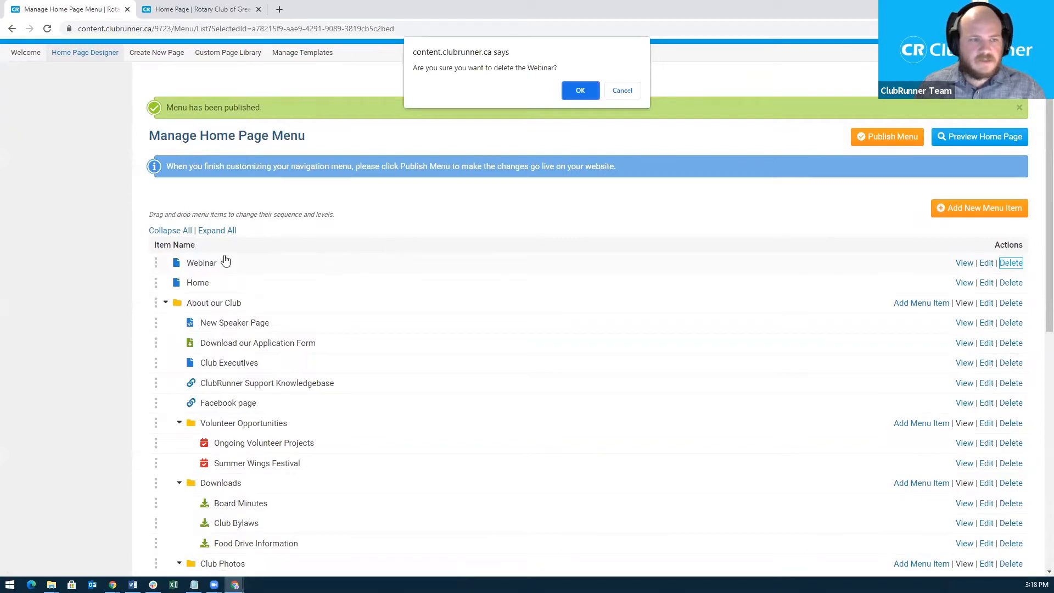
click(581, 91)
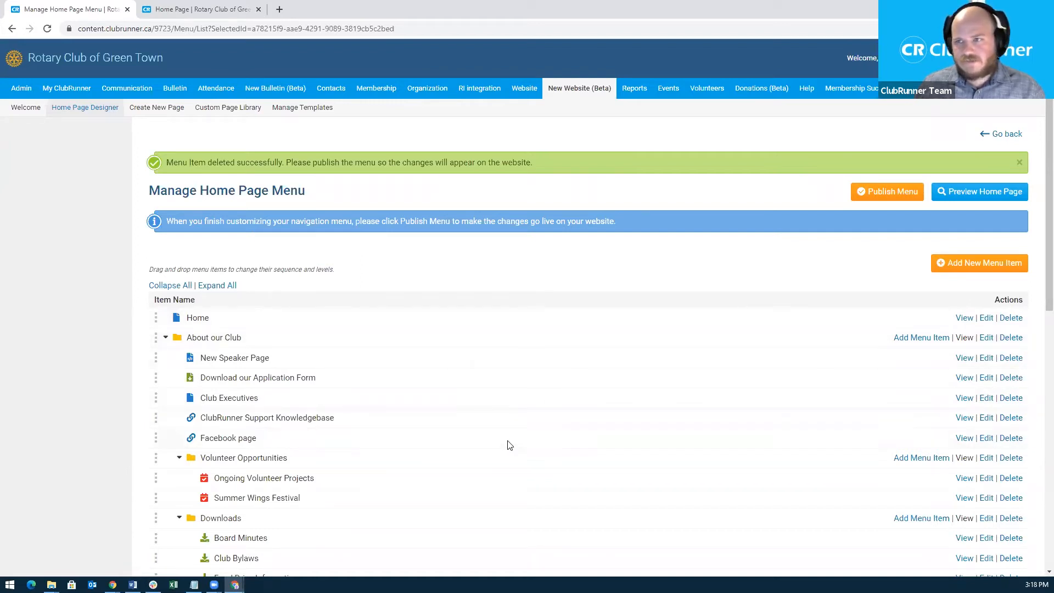
Delete the Webinar Folder row at the bottom of the menu list and confirm with OK.
scroll(515, 444, down, 1)
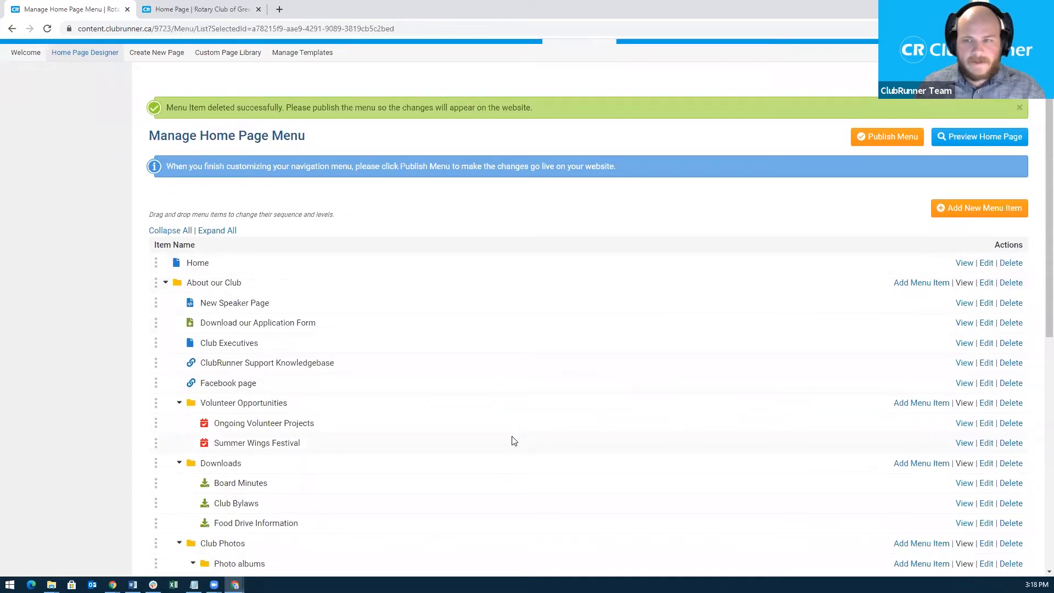
scroll(515, 439, down, 1)
scroll(504, 444, down, 1)
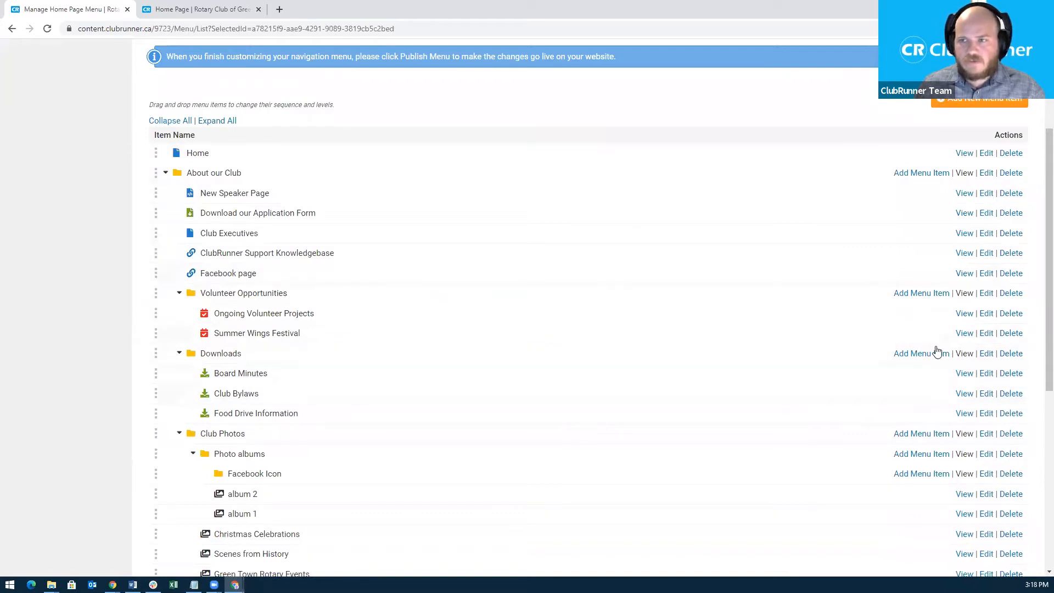
scroll(953, 459, down, 1)
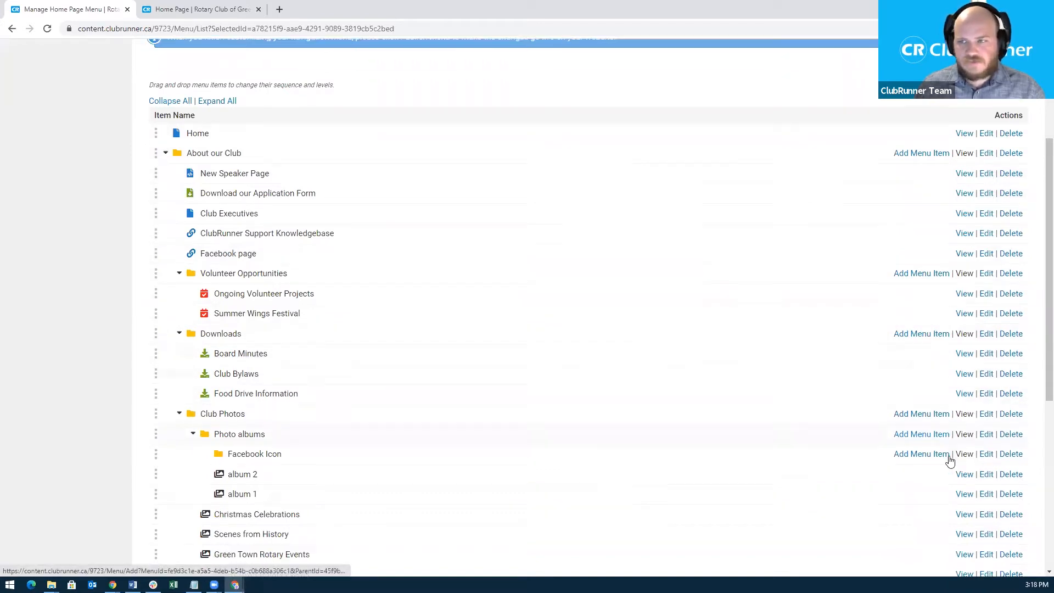
scroll(957, 462, down, 5)
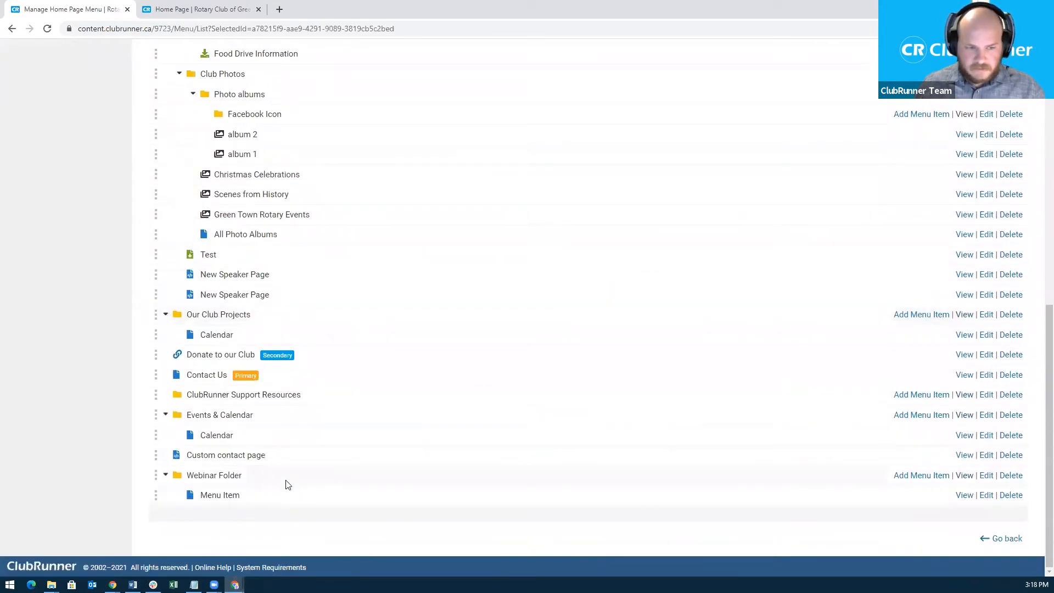
click(1014, 475)
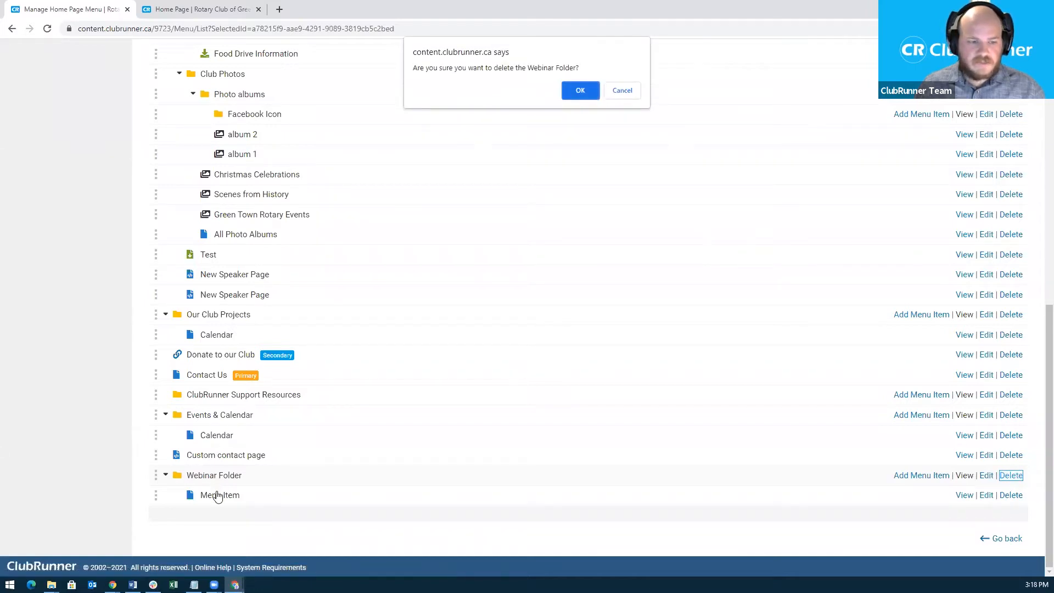
click(582, 91)
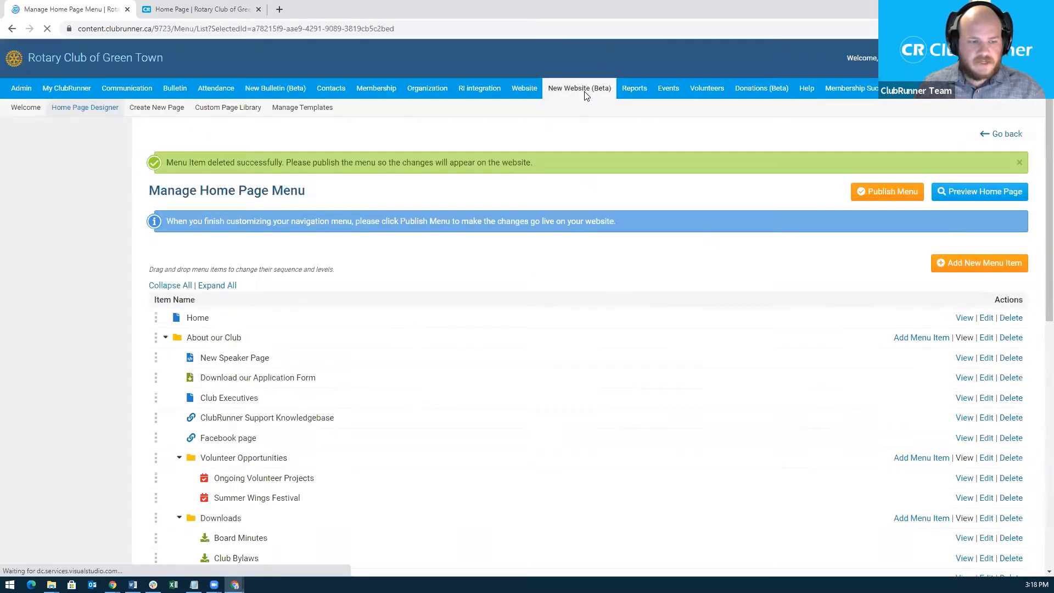
scroll(583, 346, down, 9)
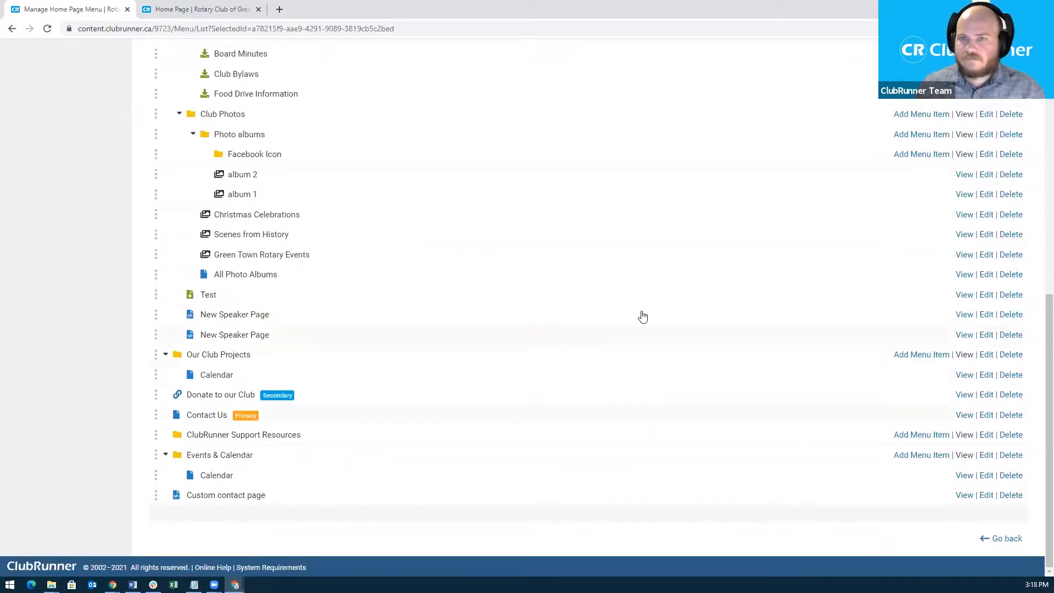
scroll(797, 258, up, 10)
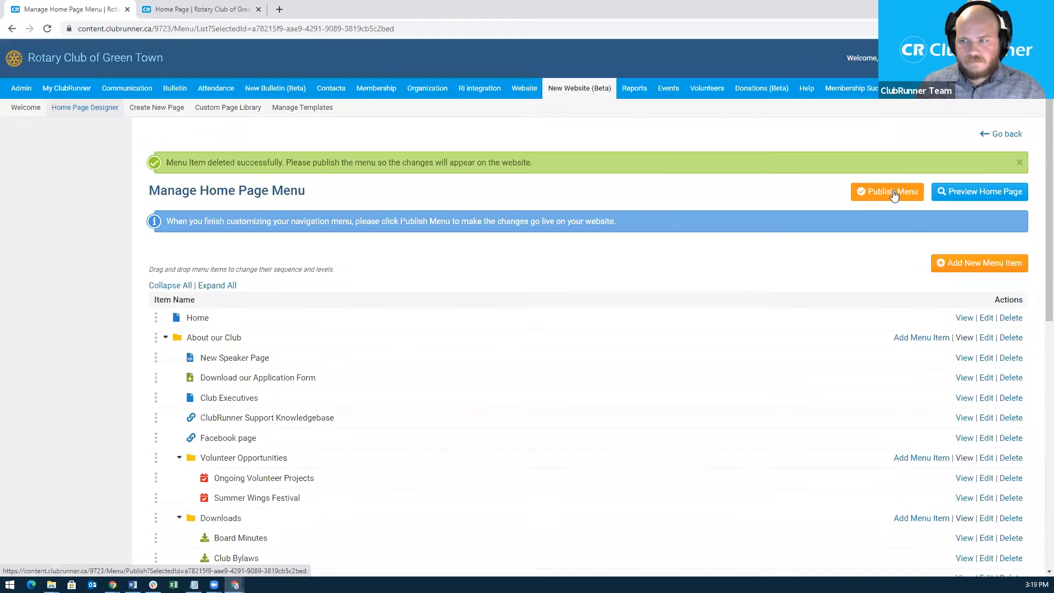
Publish the home page menu so it no longer has the Webinar entries.
click(891, 193)
click(581, 91)
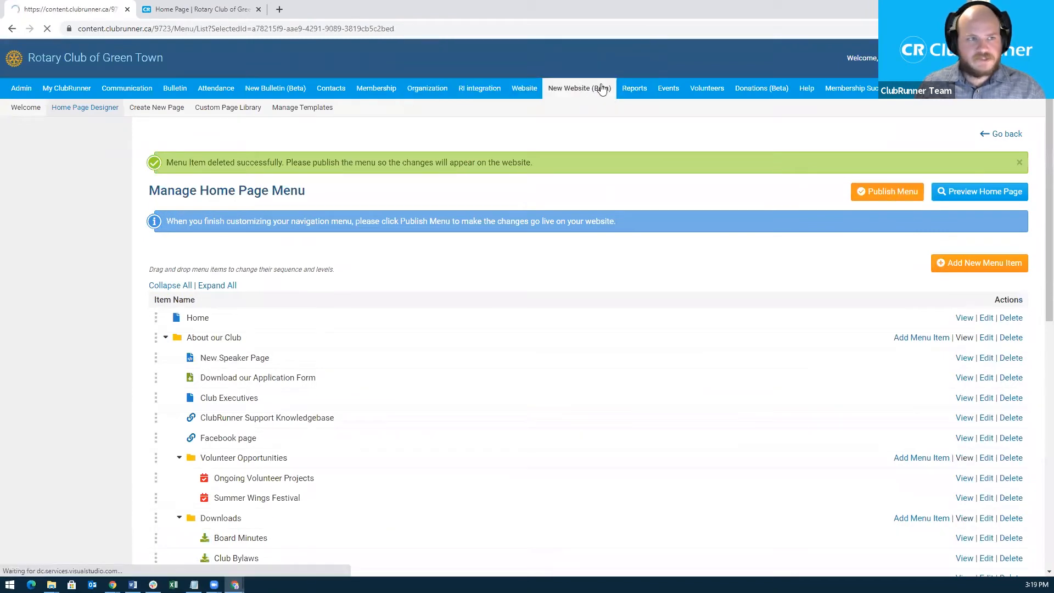
click(198, 10)
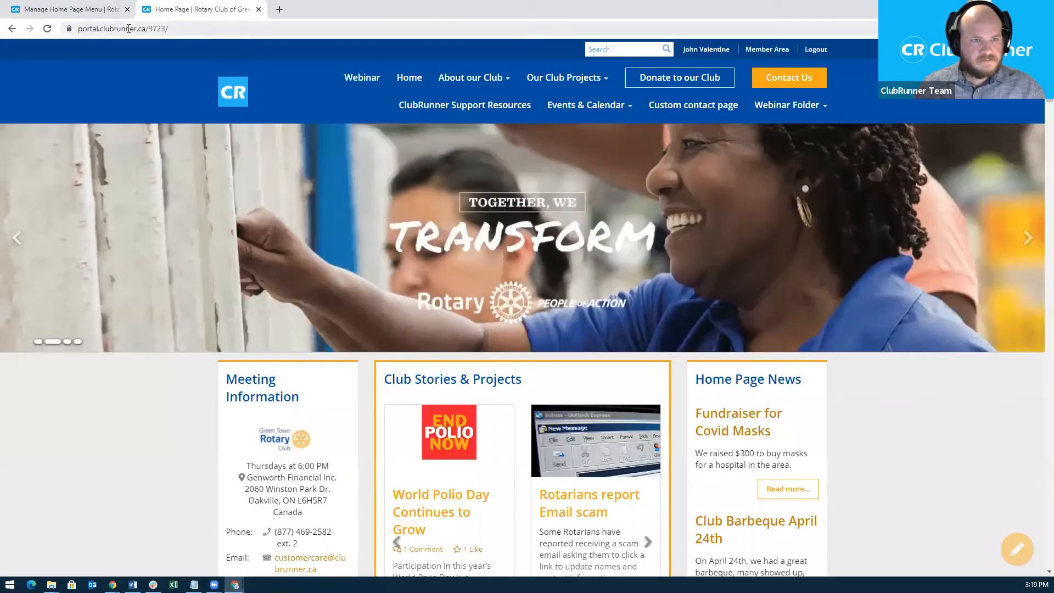
Reload the live home page to check the menu, then return to the menu manager.
click(129, 28)
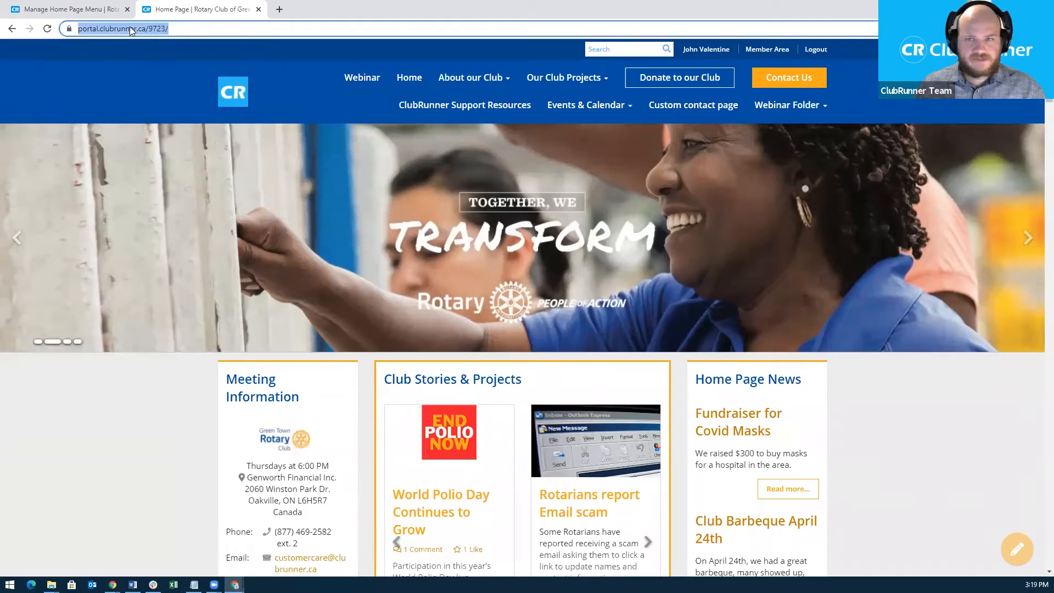
key(Return)
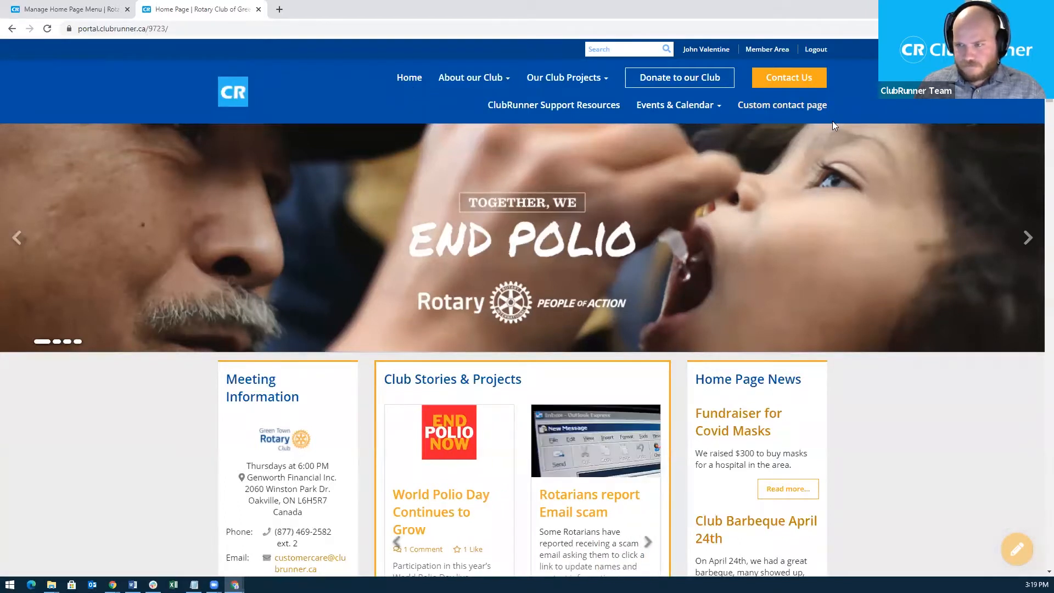
click(102, 11)
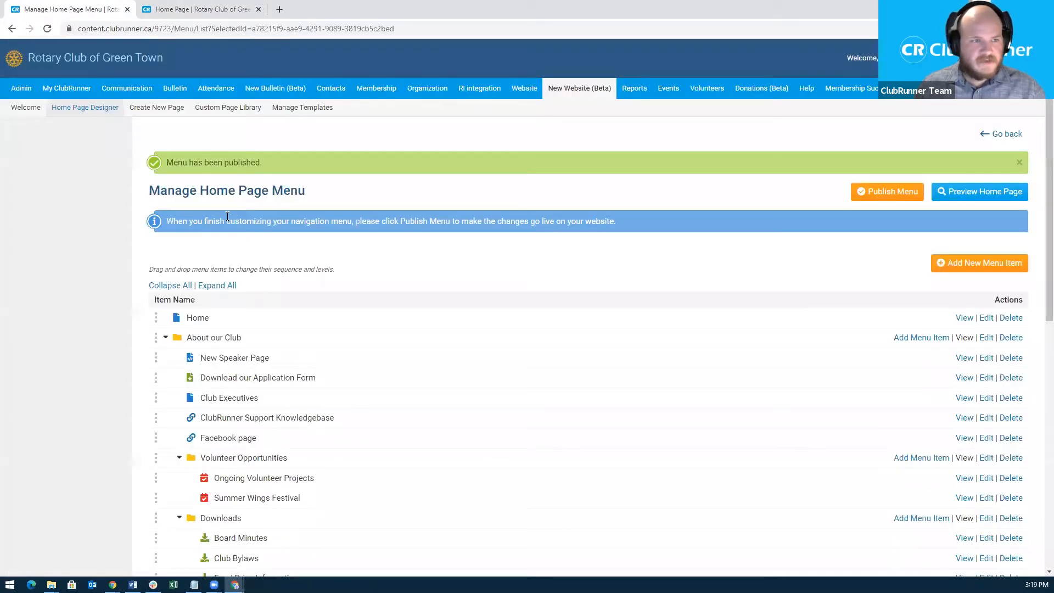
Open the Home Page Designer from the New Website (Beta) submenu.
click(85, 109)
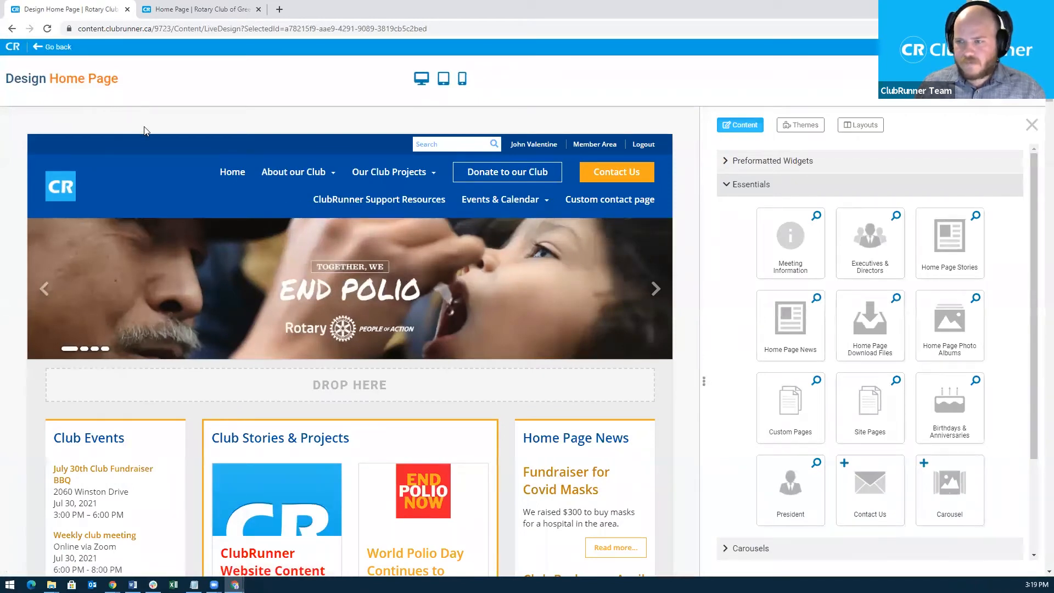
Show the designer's Themes list and browse the Next Gen themes, from Cloud to Vision.
click(803, 128)
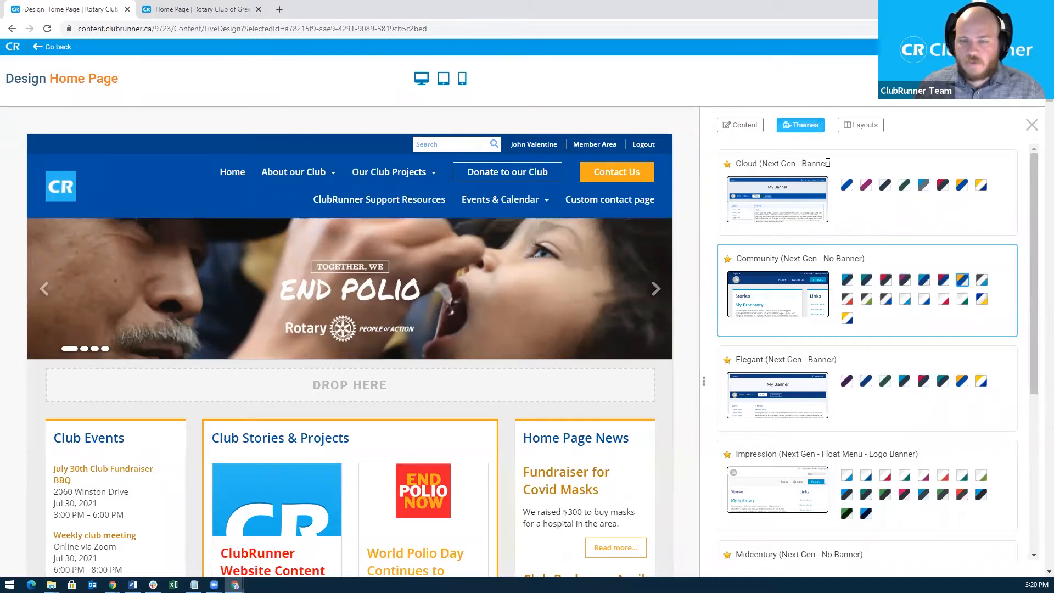
drag(829, 163, 805, 162)
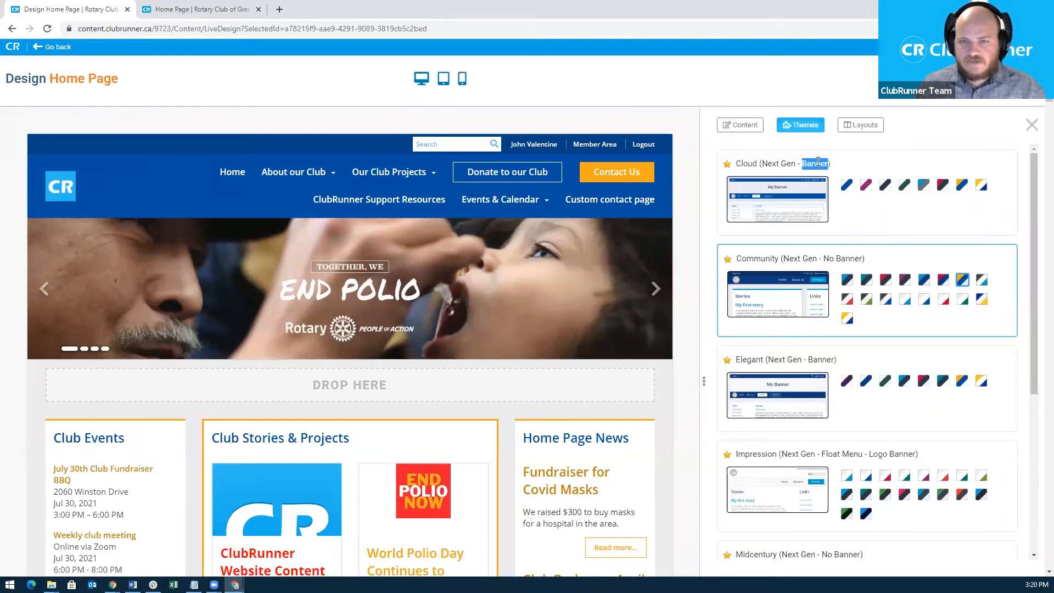
click(819, 163)
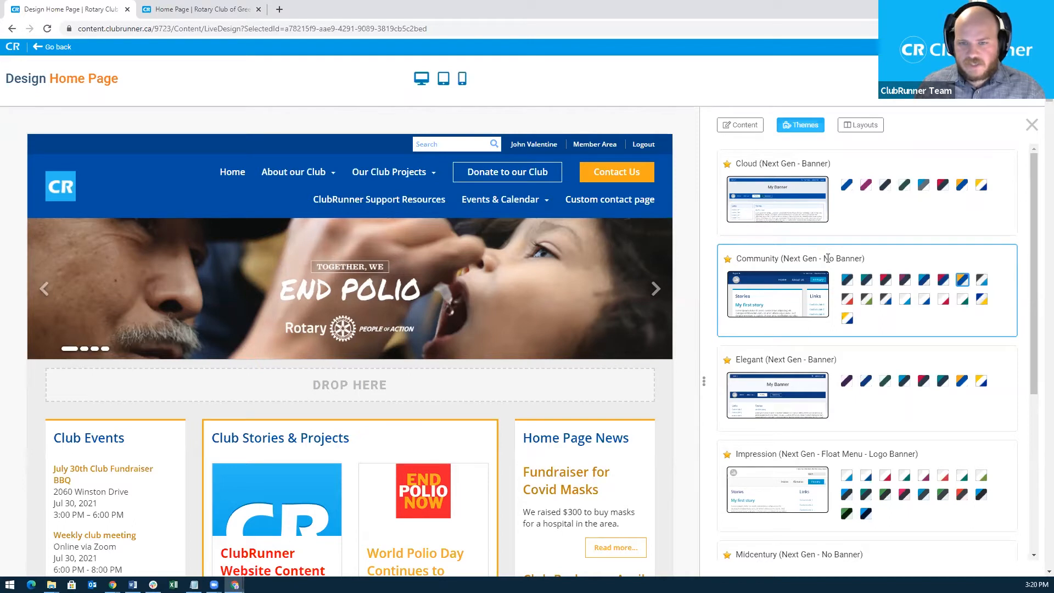
mouse_move(297, 158)
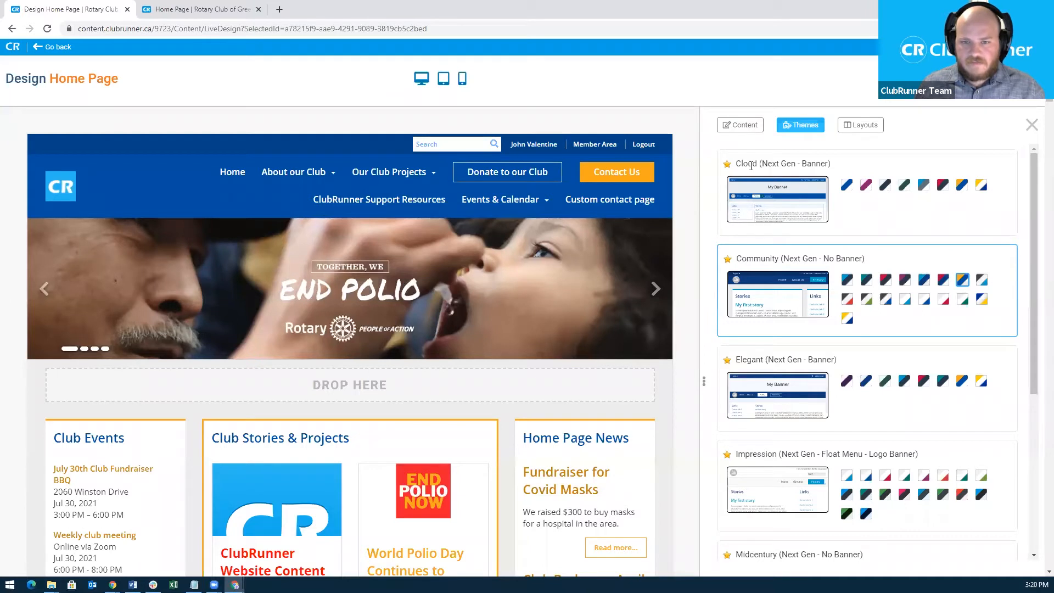
scroll(751, 166, down, 1)
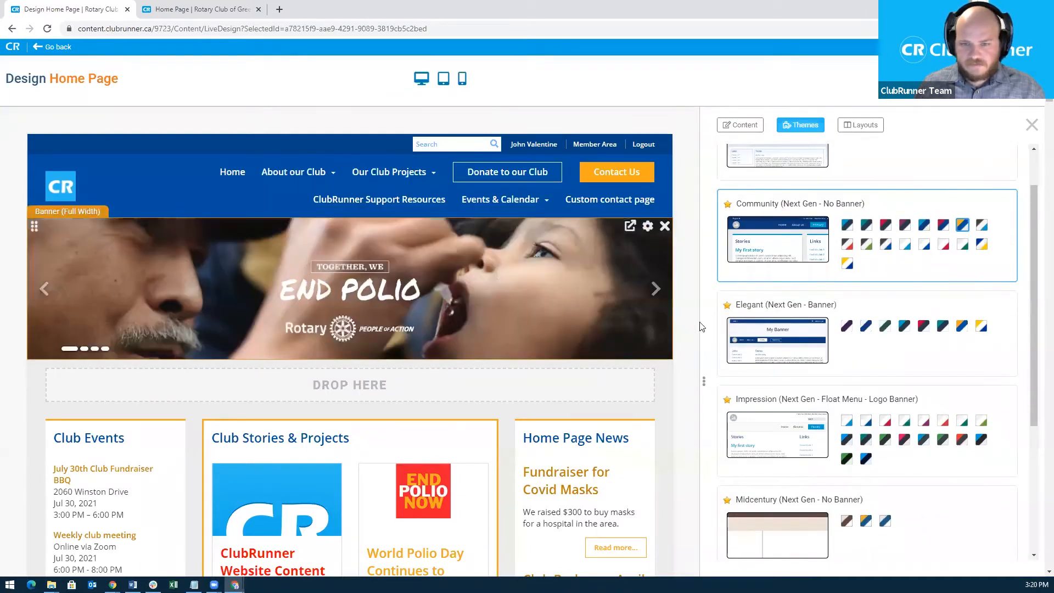
scroll(702, 327, down, 1)
scroll(769, 286, down, 1)
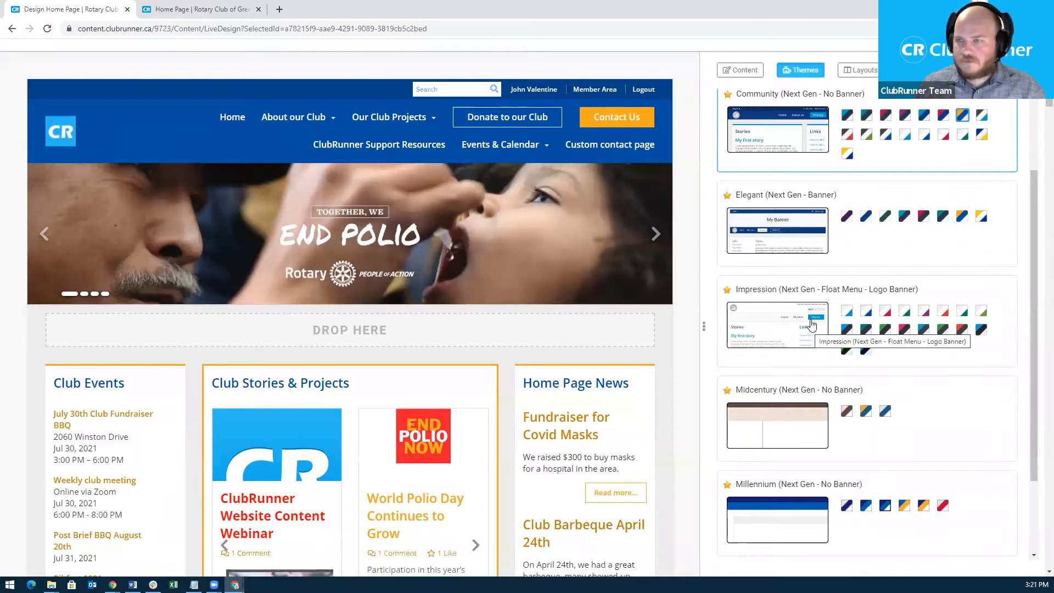
scroll(815, 325, down, 2)
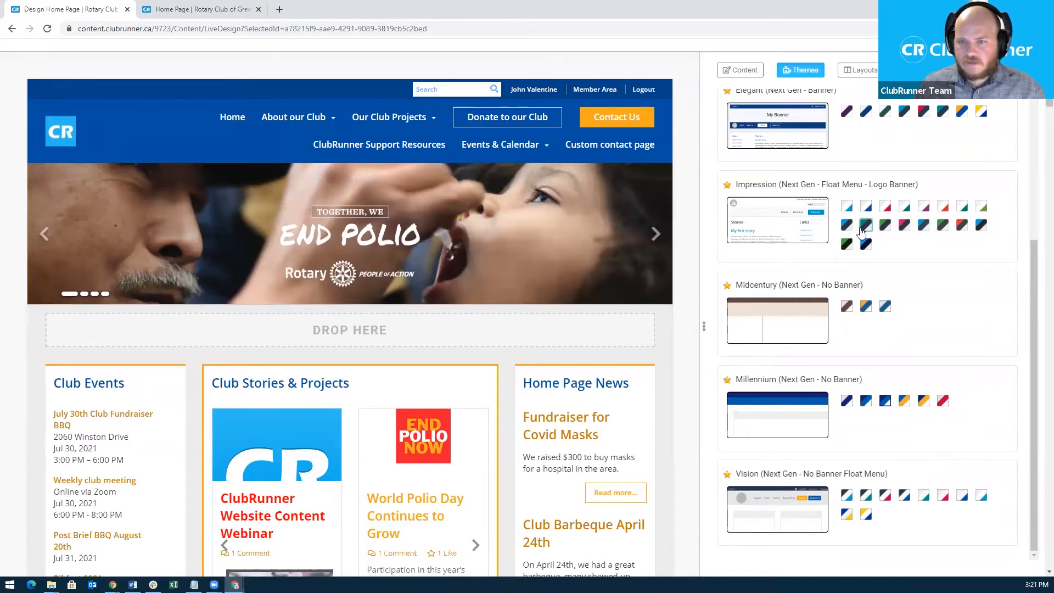
scroll(878, 269, up, 2)
scroll(882, 280, up, 2)
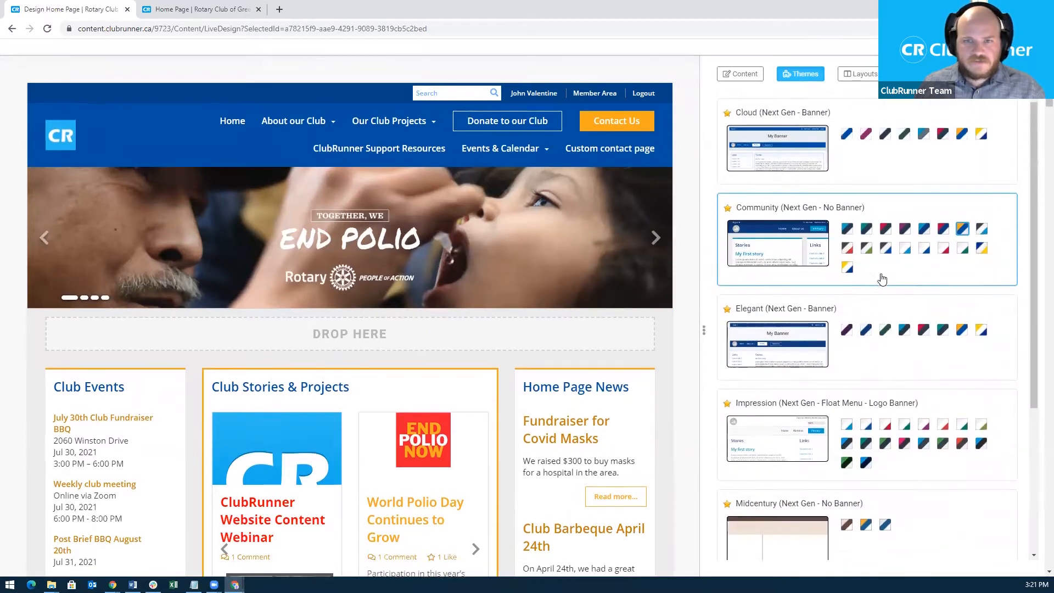
scroll(883, 279, up, 1)
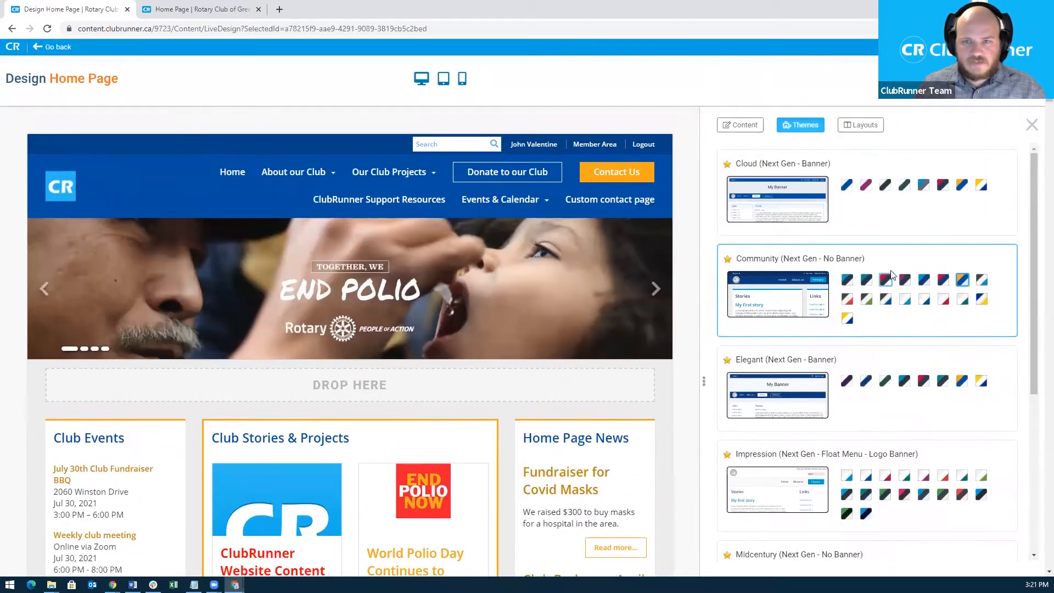
Preview the Cloud theme in Azure, then Violet, finally the dark grey and sky blue scheme.
click(848, 188)
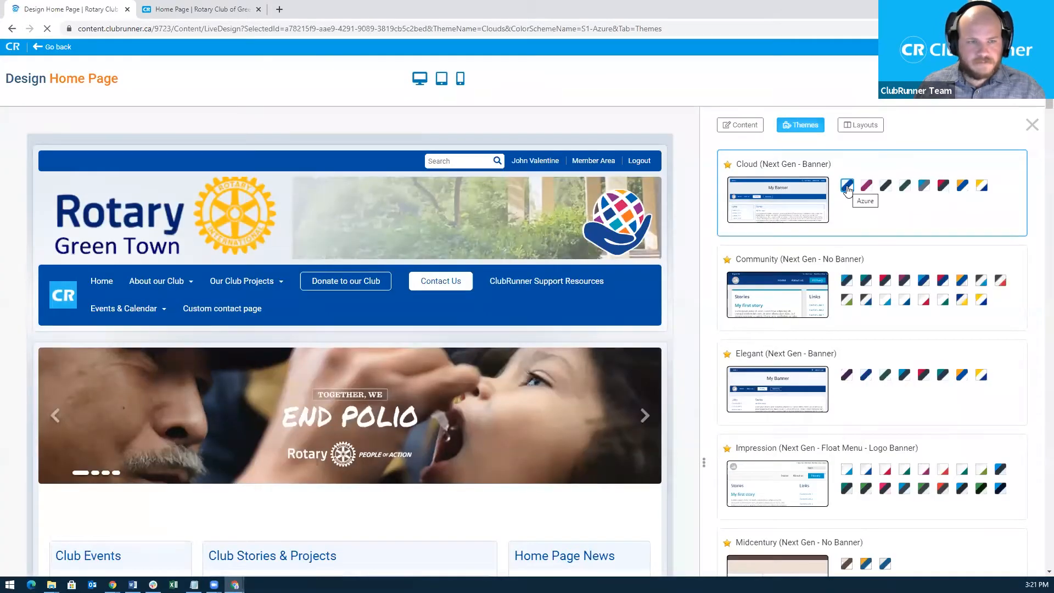
mouse_move(313, 214)
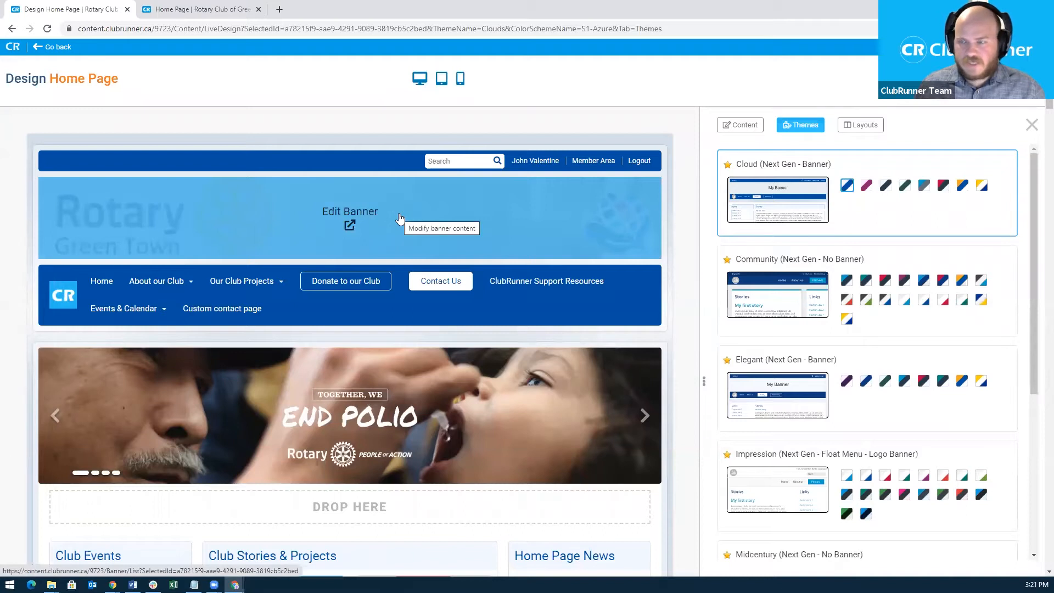
mouse_move(396, 291)
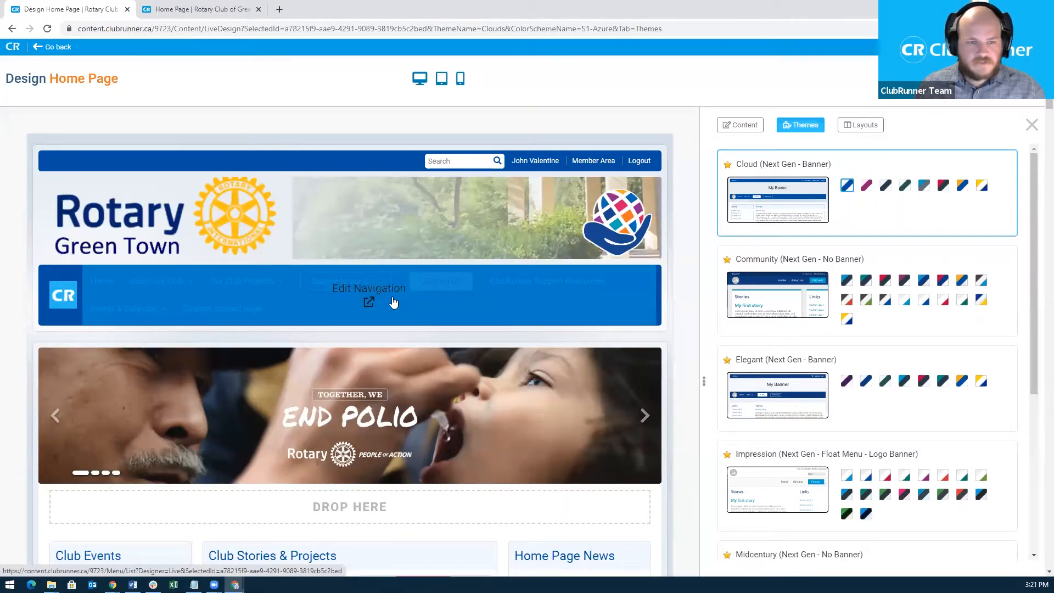
scroll(404, 302, down, 1)
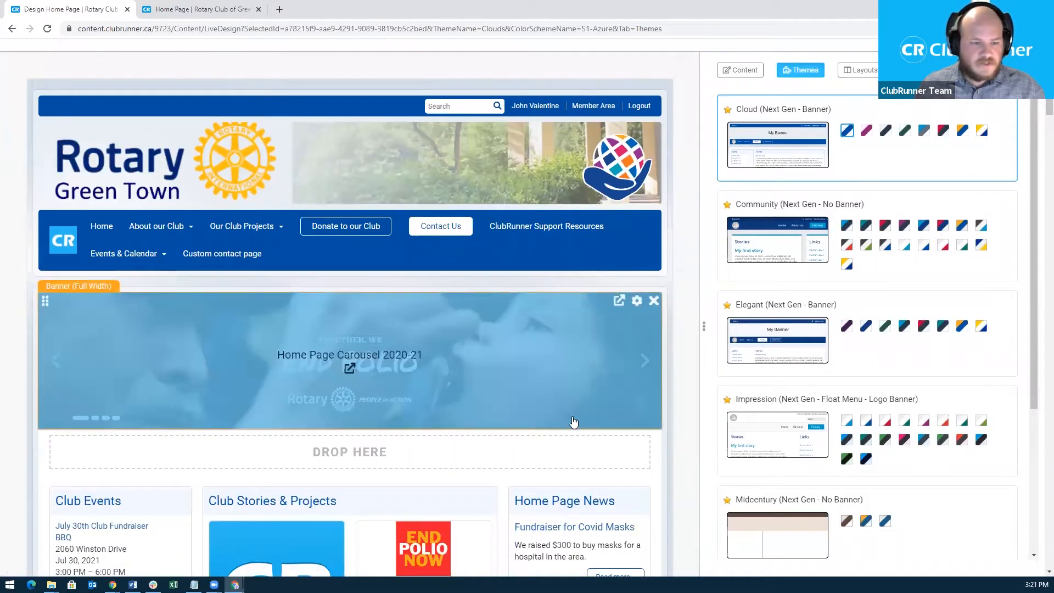
scroll(606, 441, down, 3)
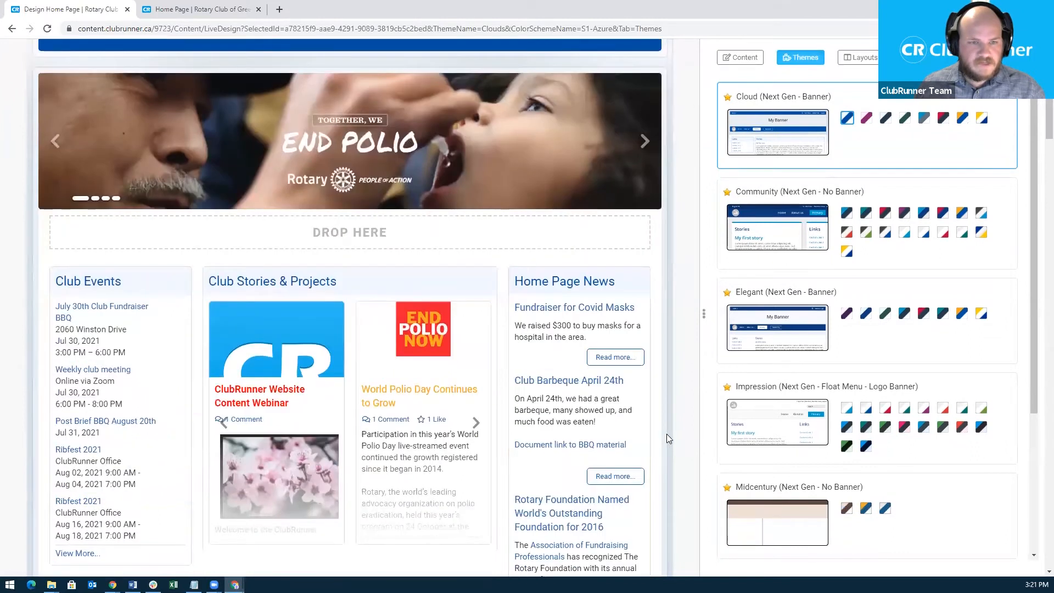
scroll(667, 434, up, 4)
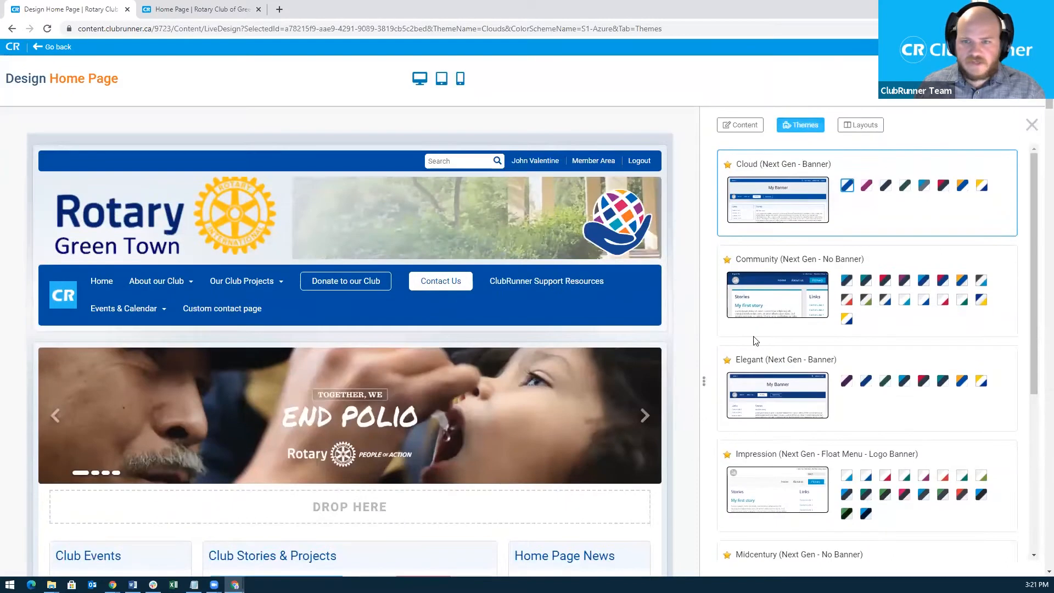
click(866, 186)
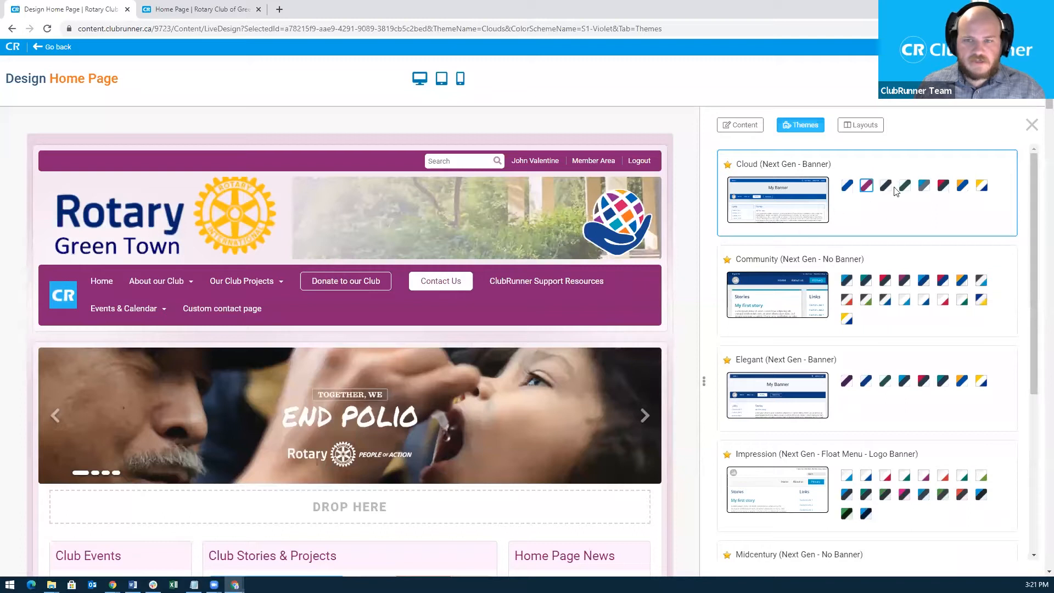
click(925, 188)
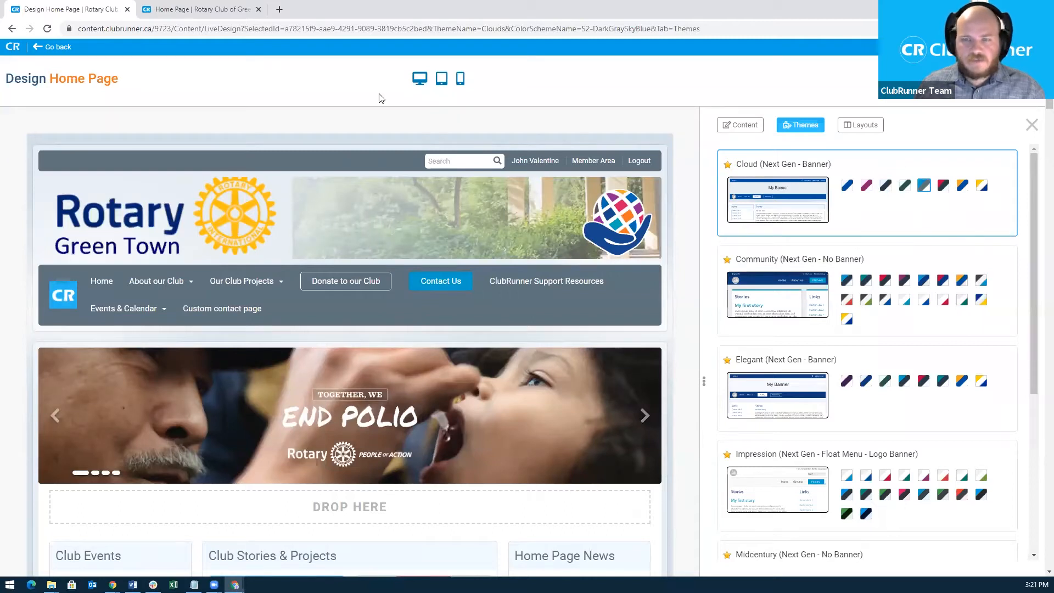
Reload the live home page, then switch the designer's Cloud theme back to Azure colours.
click(206, 7)
click(180, 28)
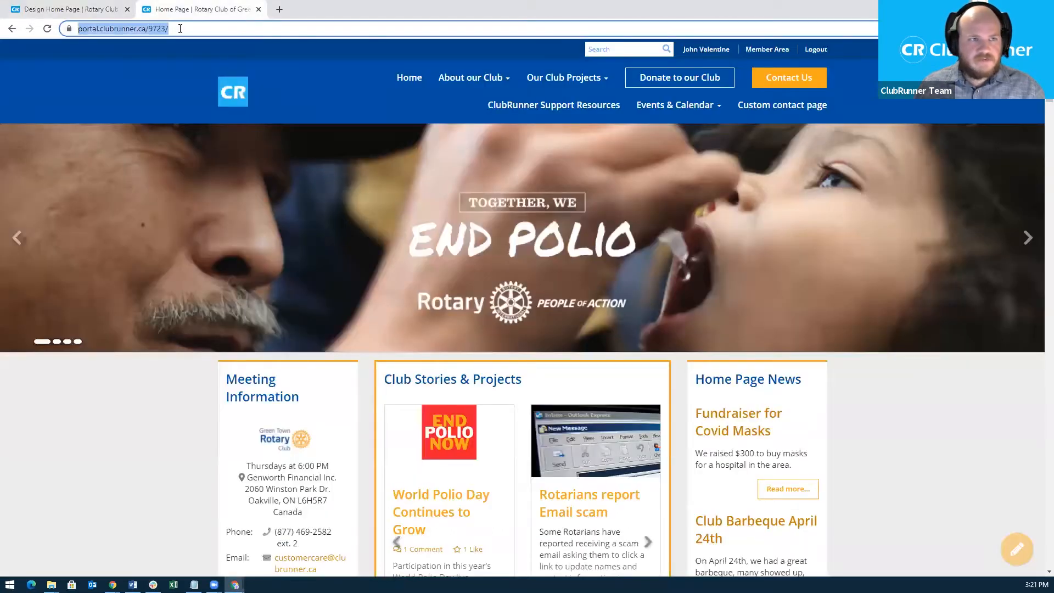
key(Return)
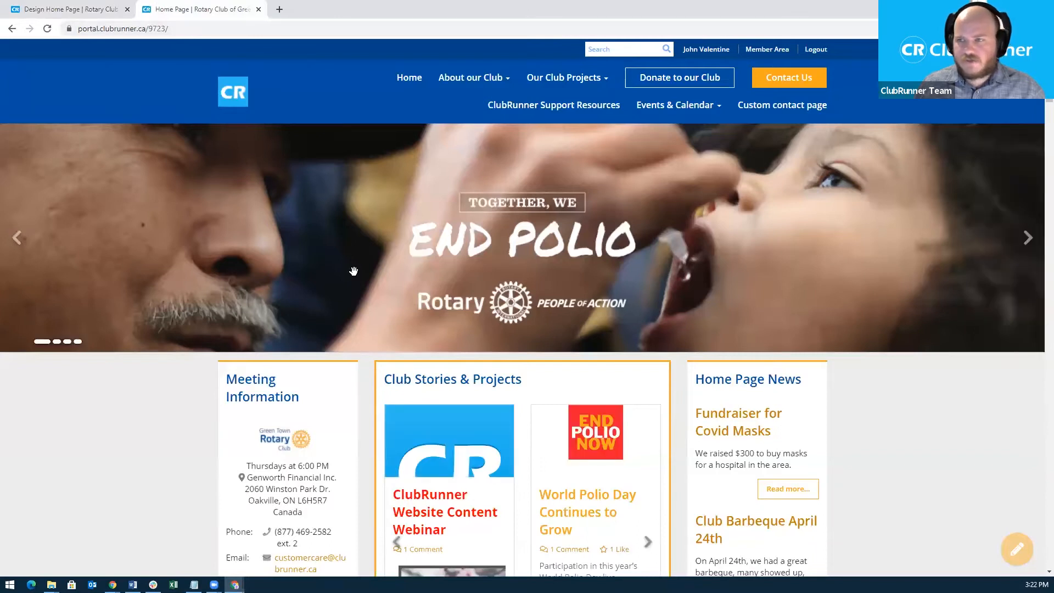
click(74, 9)
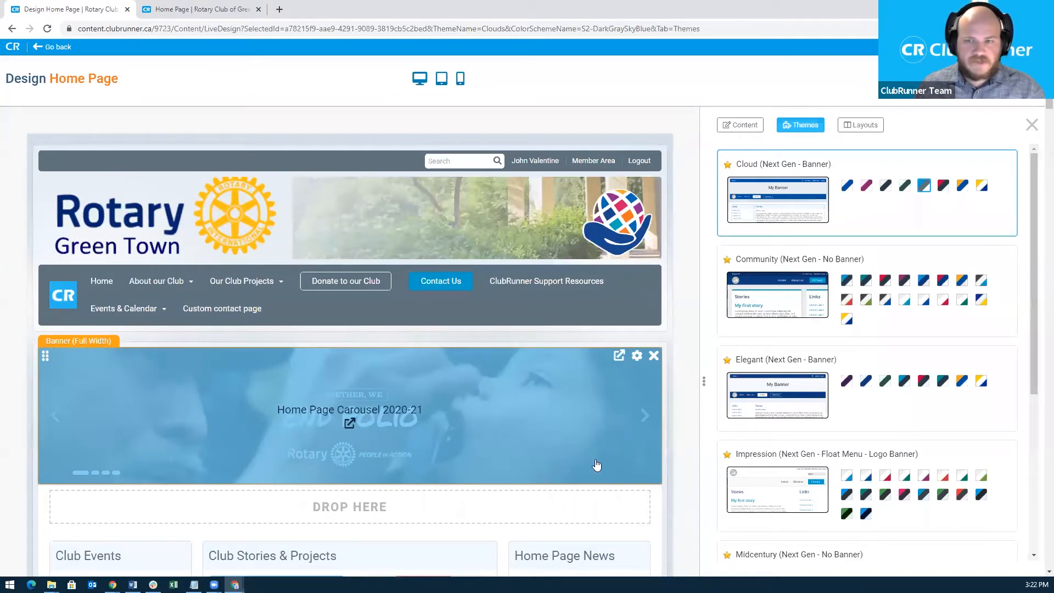
click(849, 187)
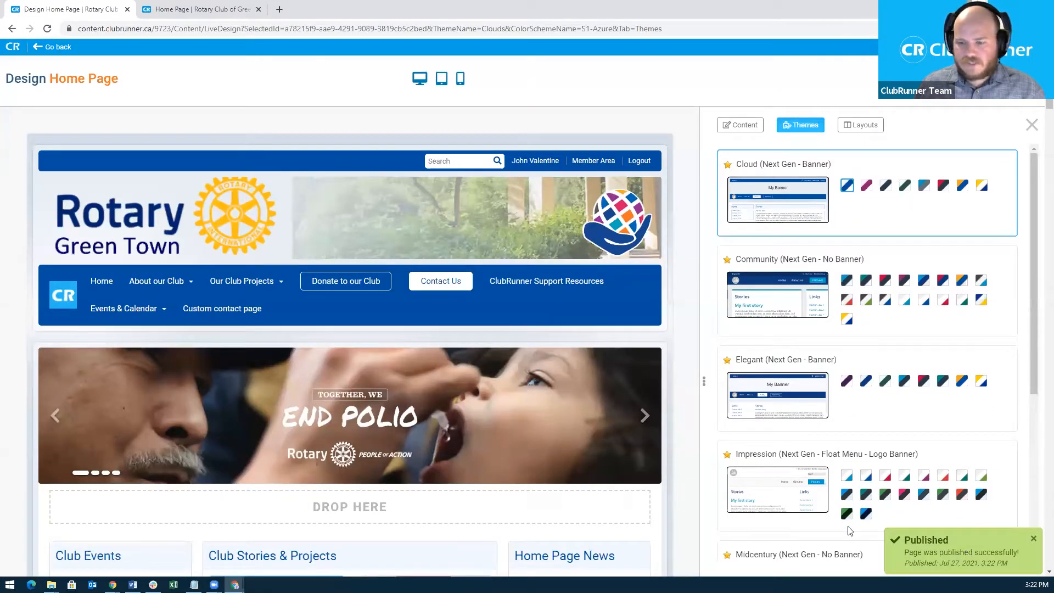
click(188, 10)
click(175, 29)
key(Return)
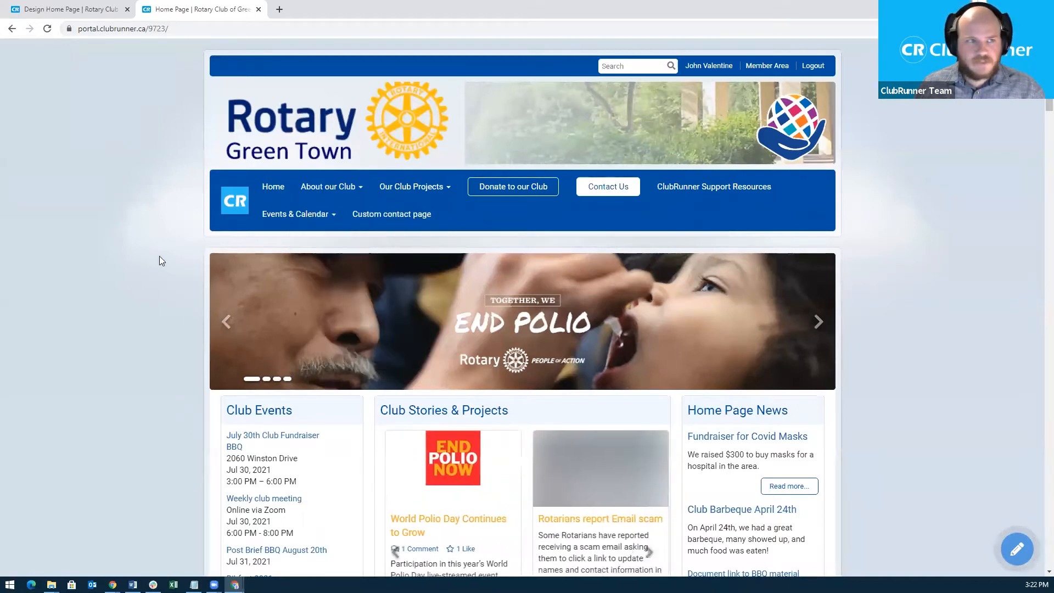
click(104, 10)
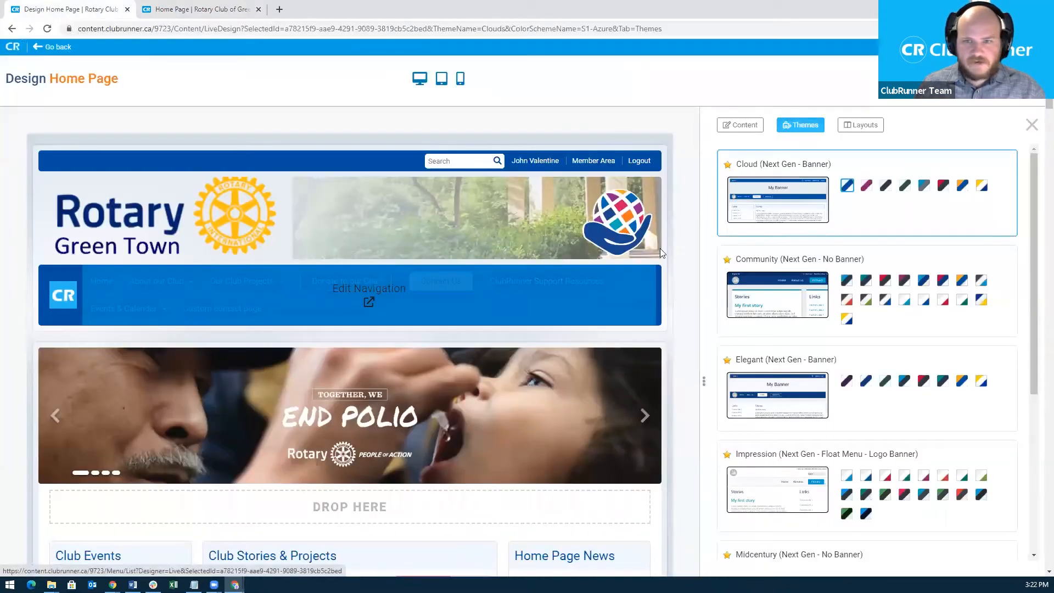
click(862, 126)
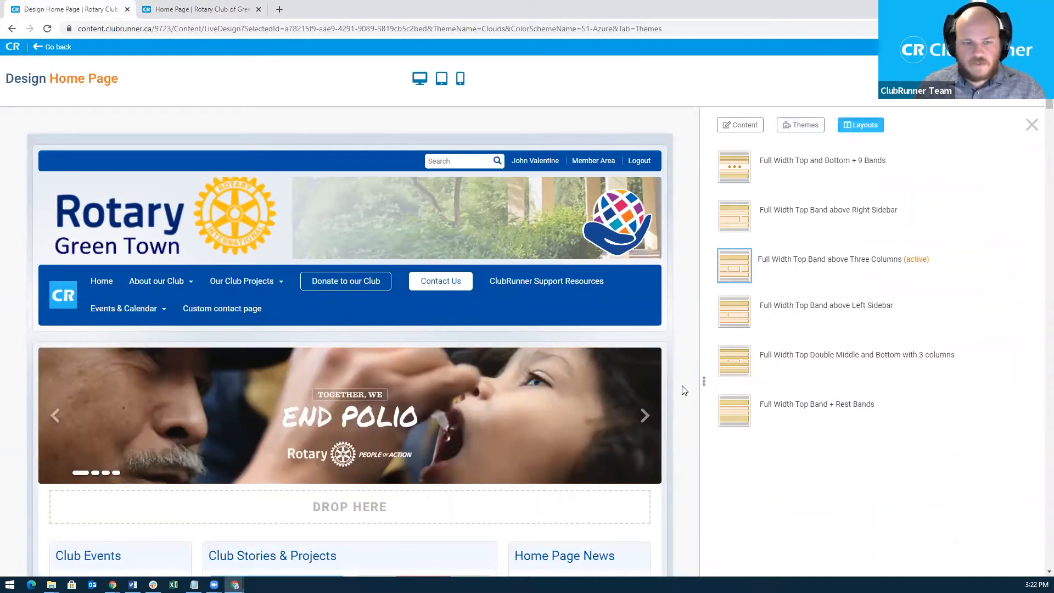
scroll(680, 395, down, 4)
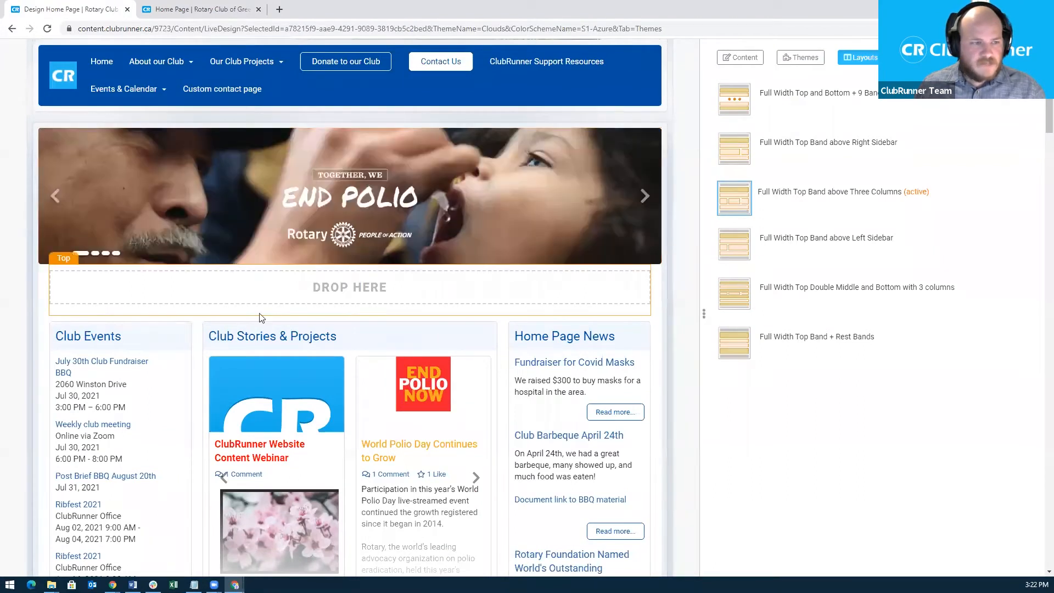
scroll(275, 313, down, 1)
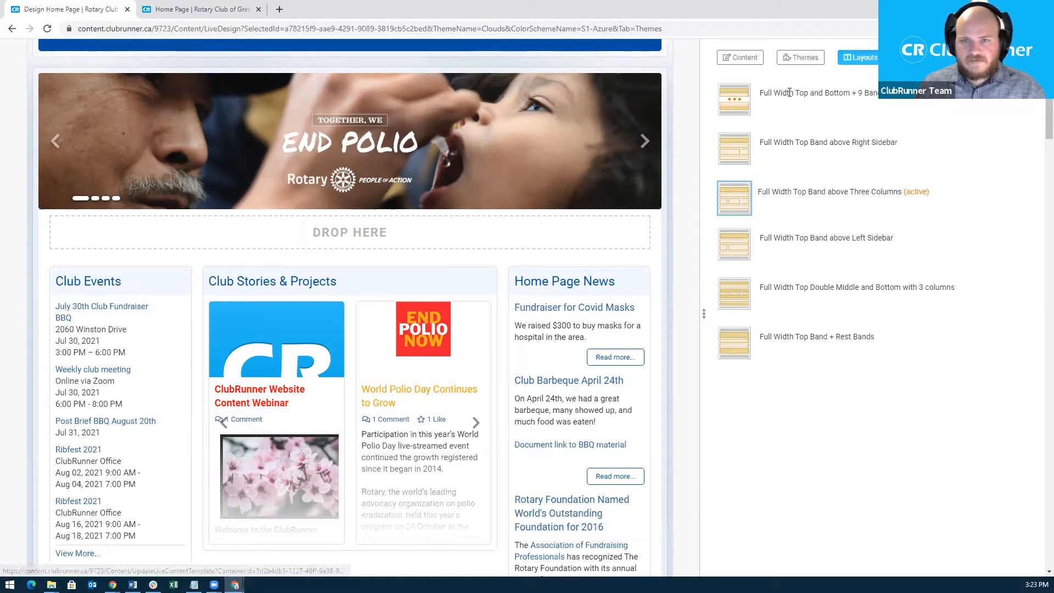
click(744, 106)
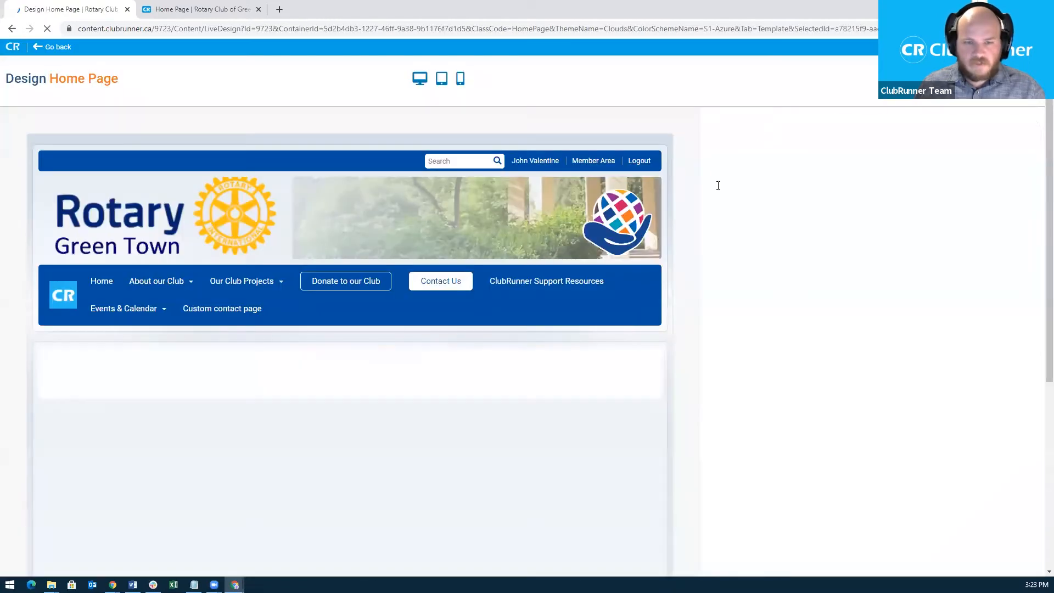
scroll(721, 378, down, 3)
scroll(721, 378, down, 4)
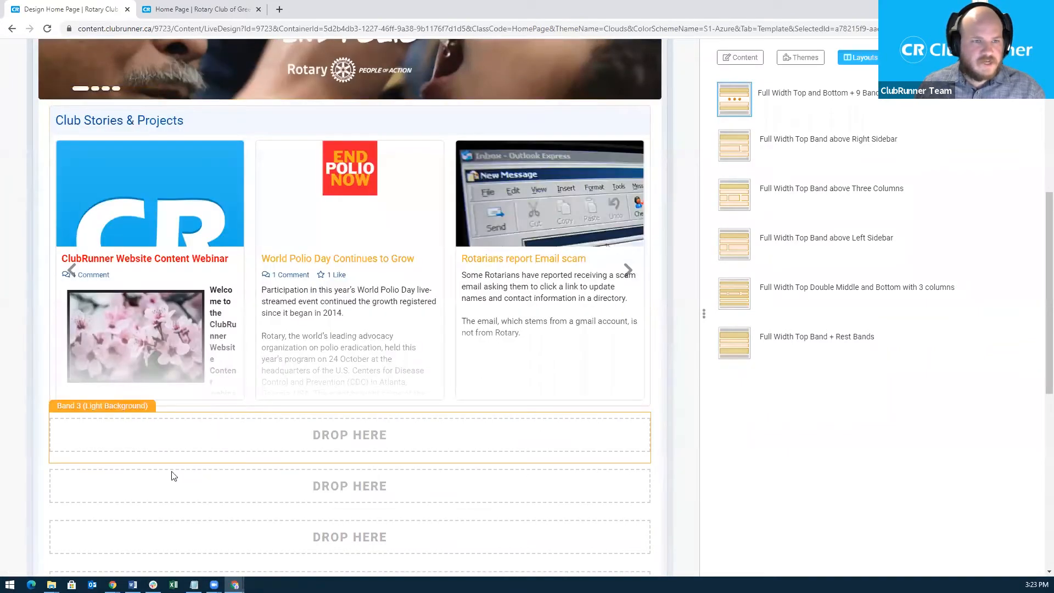
scroll(528, 509, up, 3)
scroll(560, 406, up, 1)
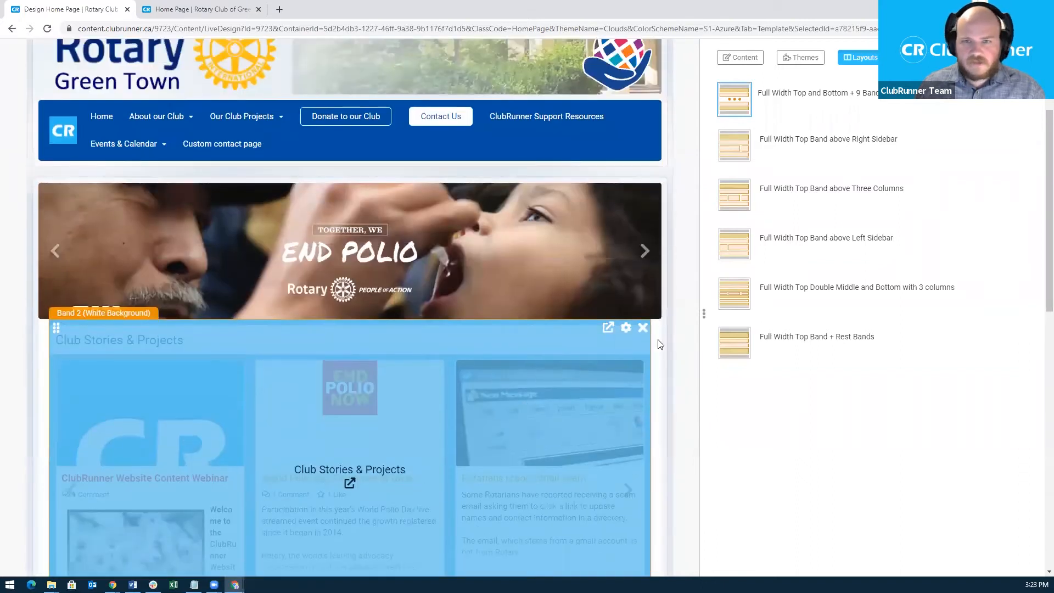
click(739, 152)
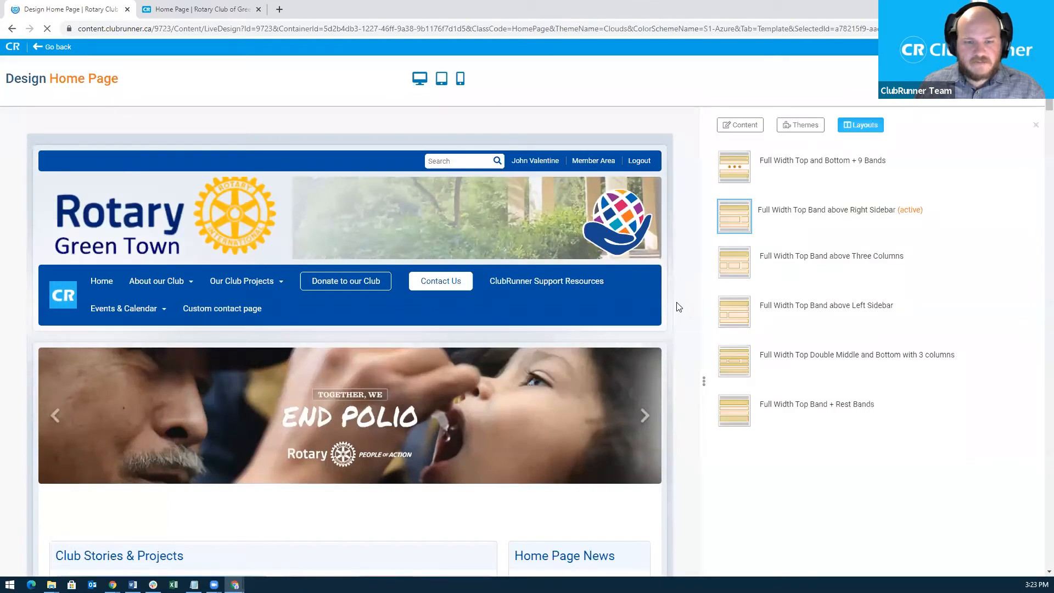
scroll(678, 307, down, 4)
scroll(679, 335, down, 2)
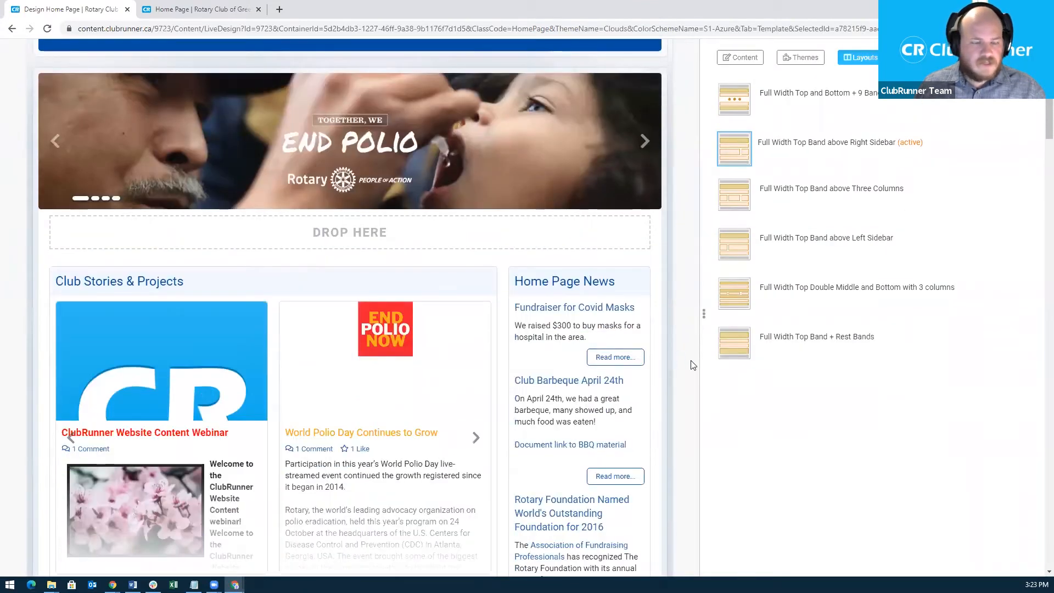
mouse_move(177, 401)
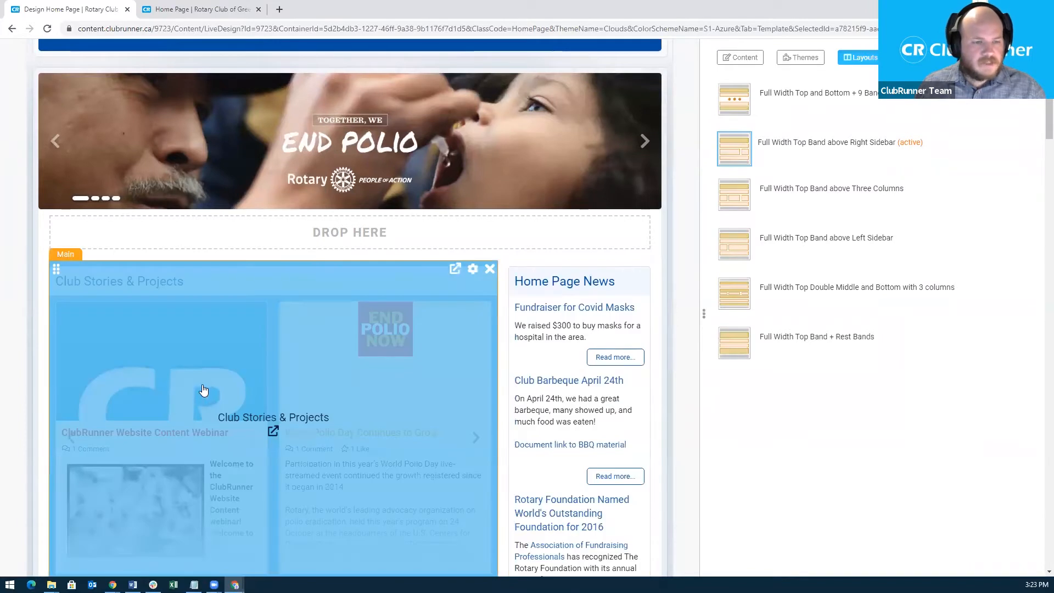
scroll(204, 389, down, 2)
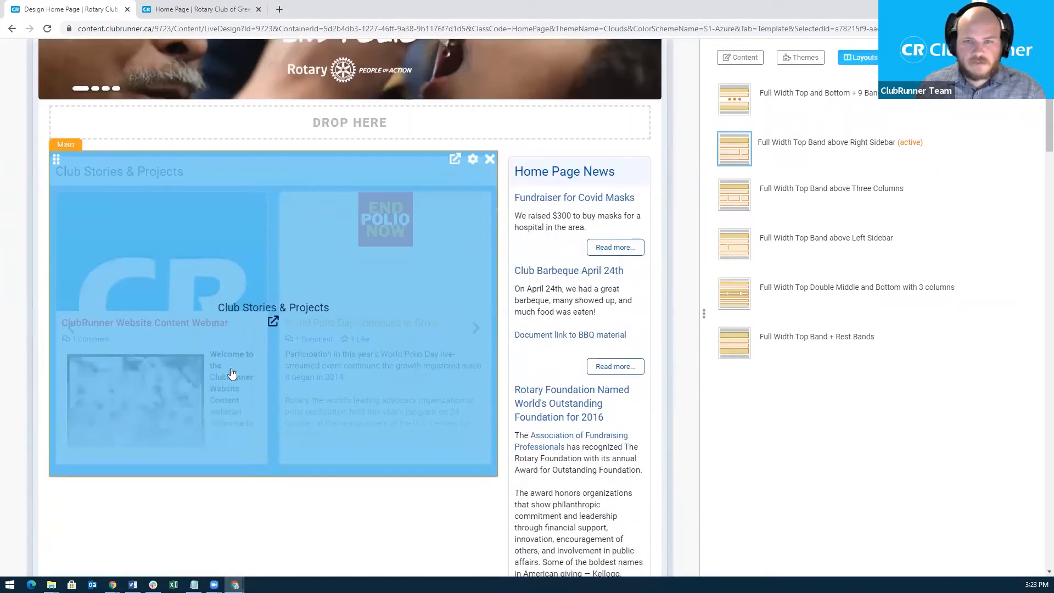
click(745, 203)
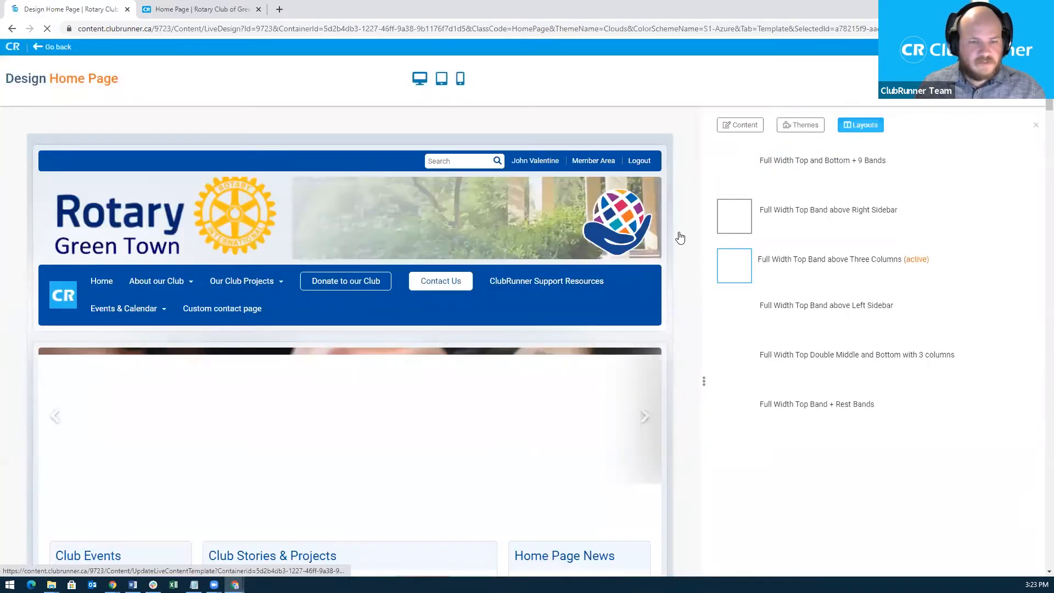
scroll(671, 239, down, 5)
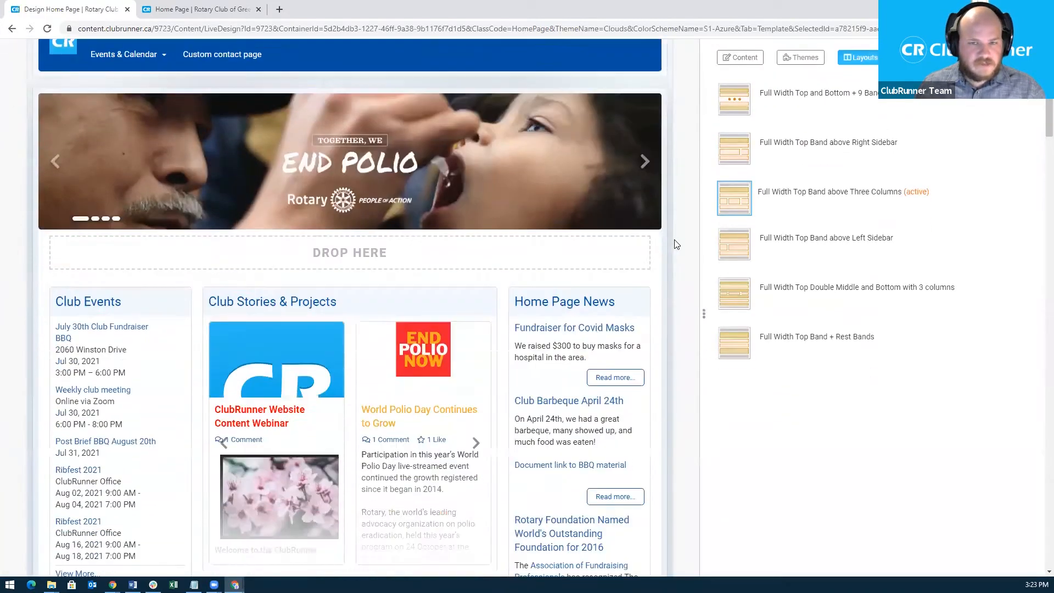
click(742, 252)
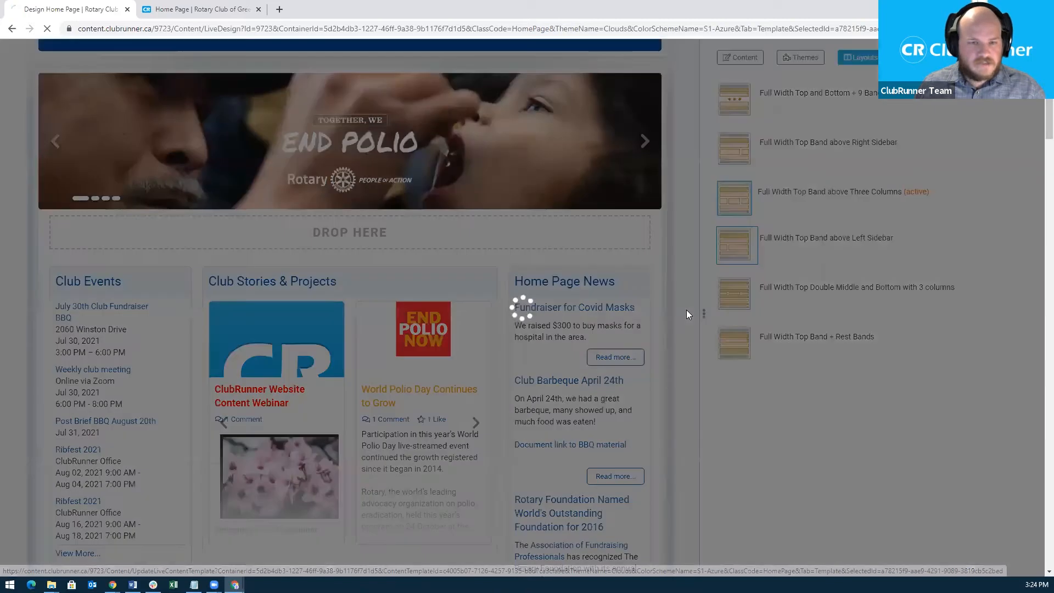
scroll(669, 312, down, 5)
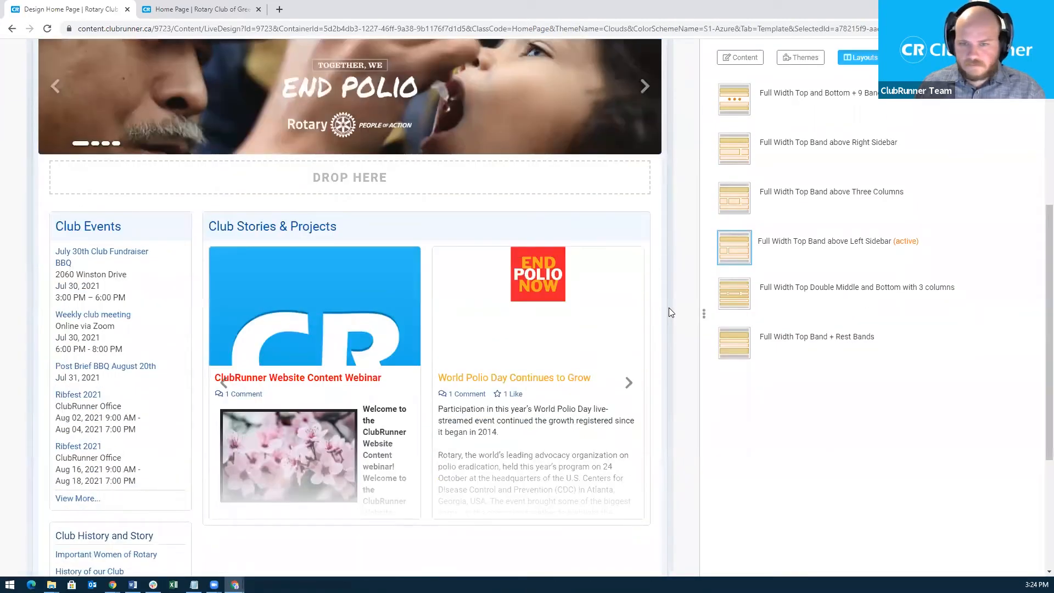
click(737, 299)
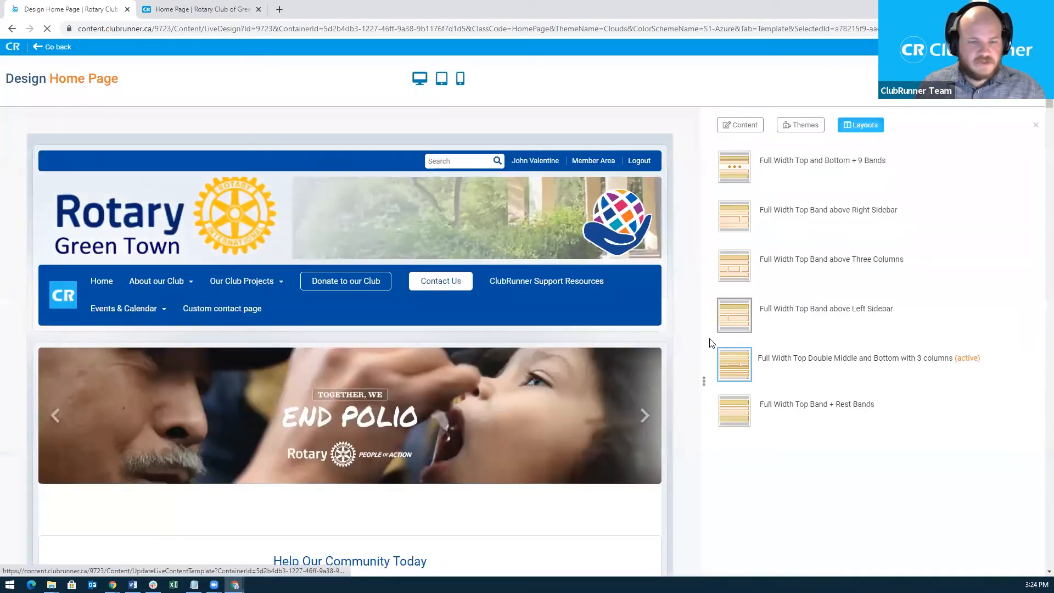
scroll(683, 337, down, 5)
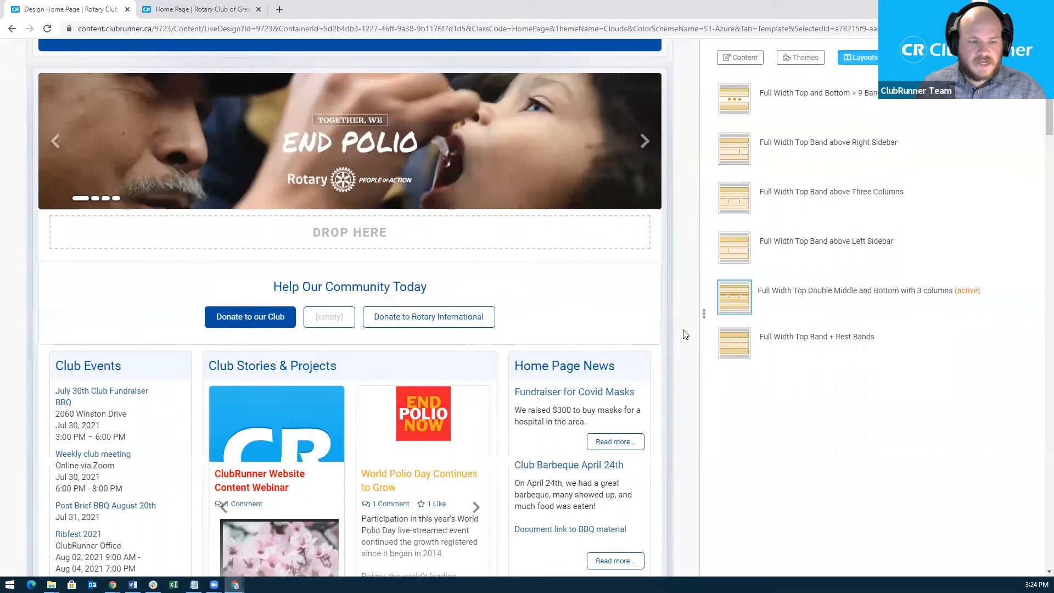
scroll(685, 334, down, 5)
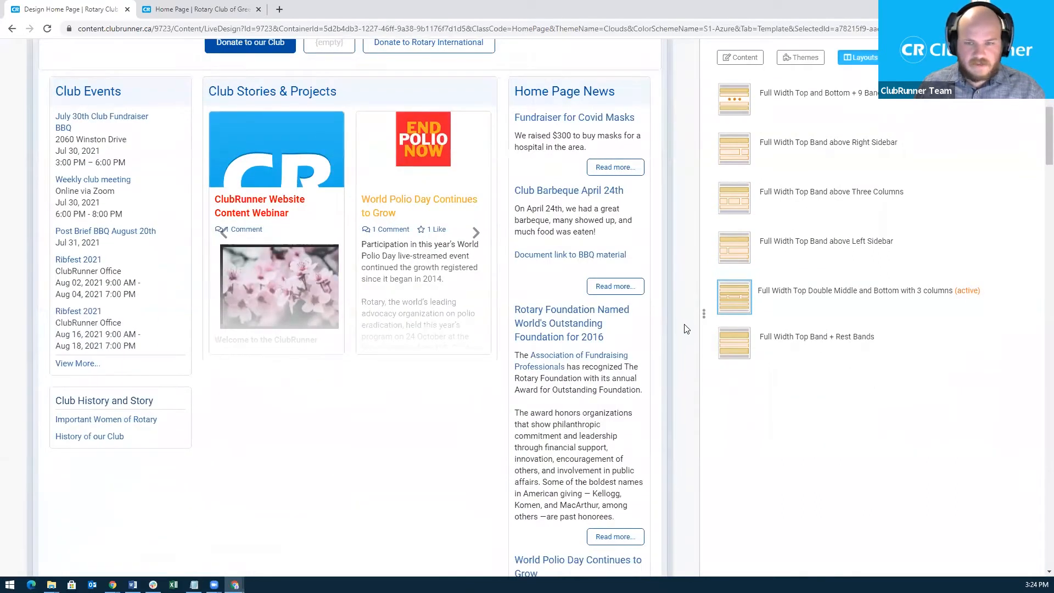
scroll(680, 333, up, 2)
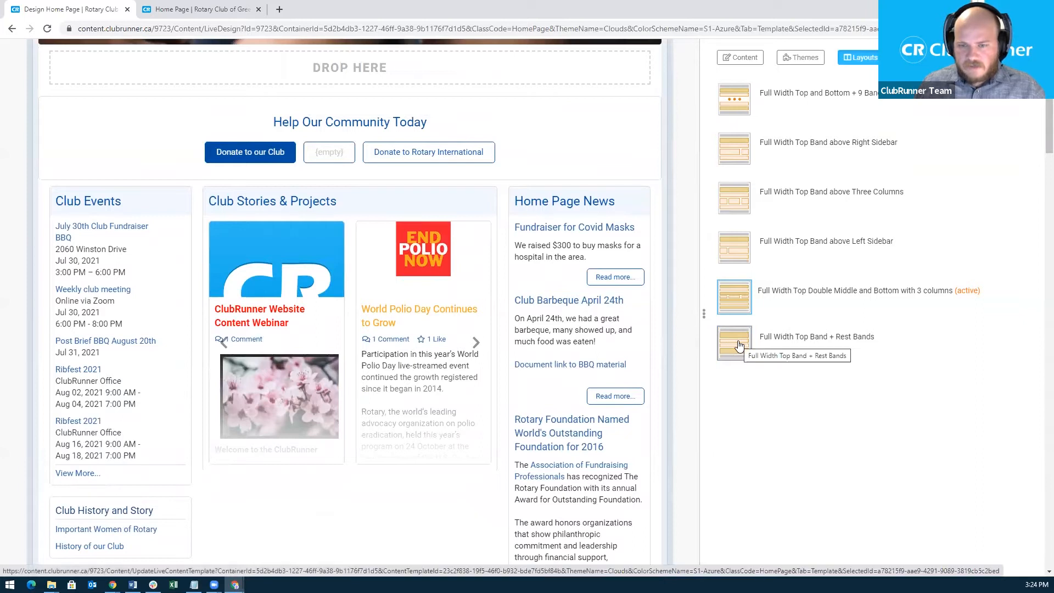
click(736, 344)
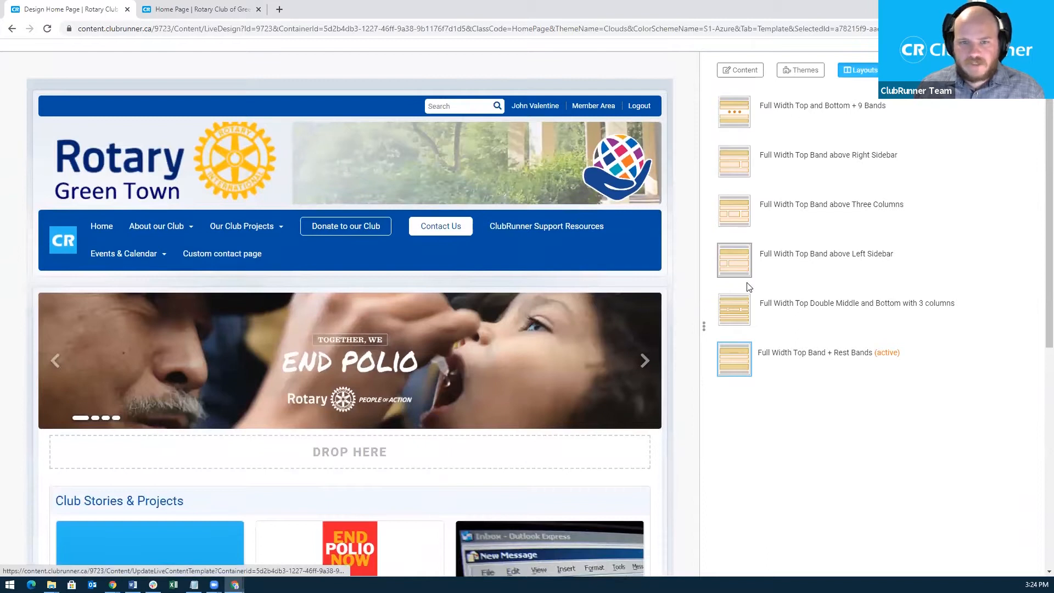
click(742, 213)
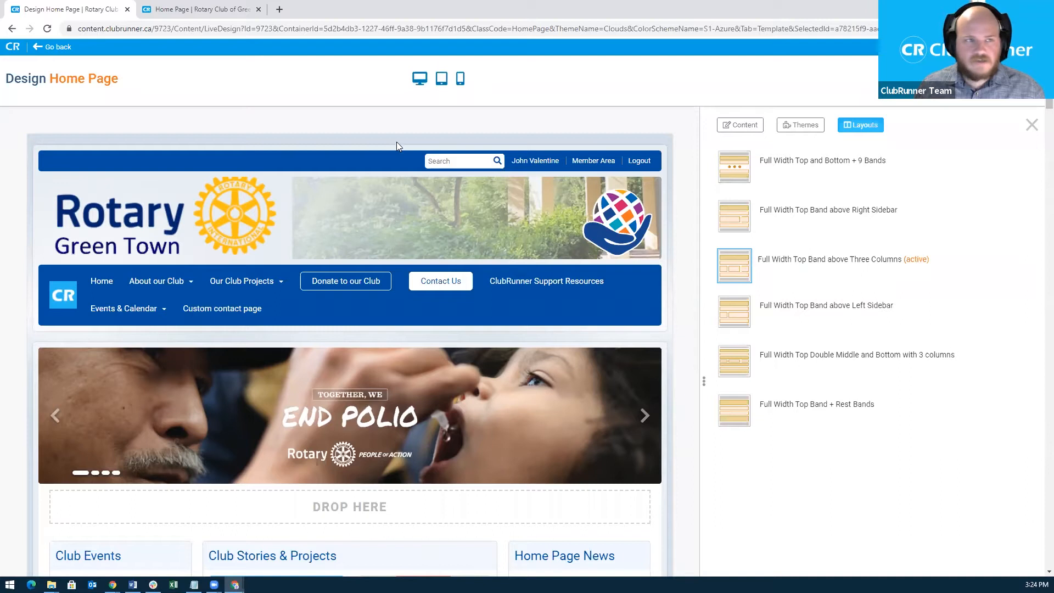
Check the live home page at phone width in DevTools, toggling the hamburger menu open and closed.
click(202, 11)
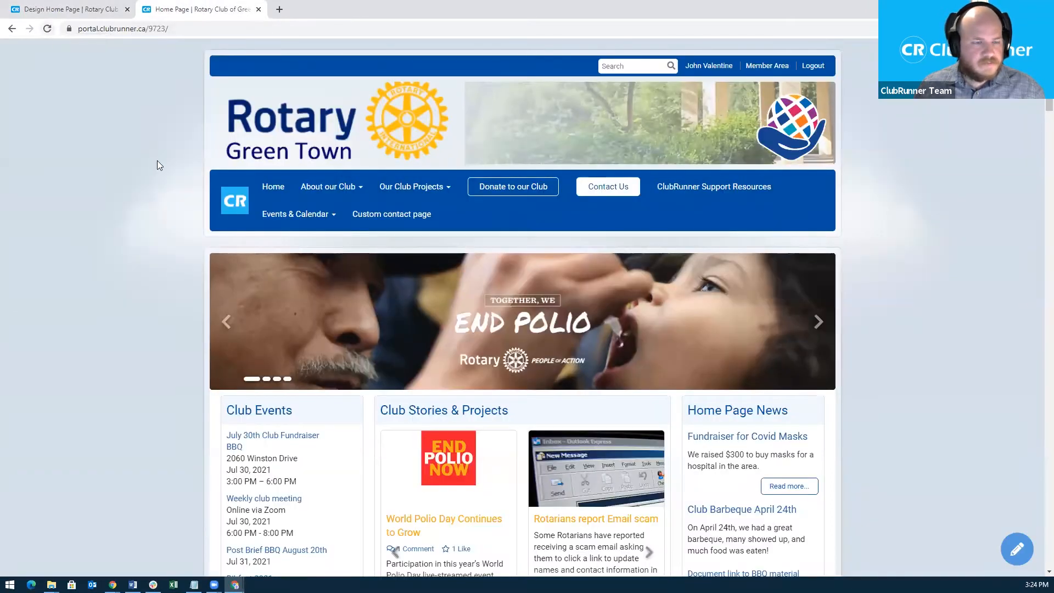
right_click(161, 265)
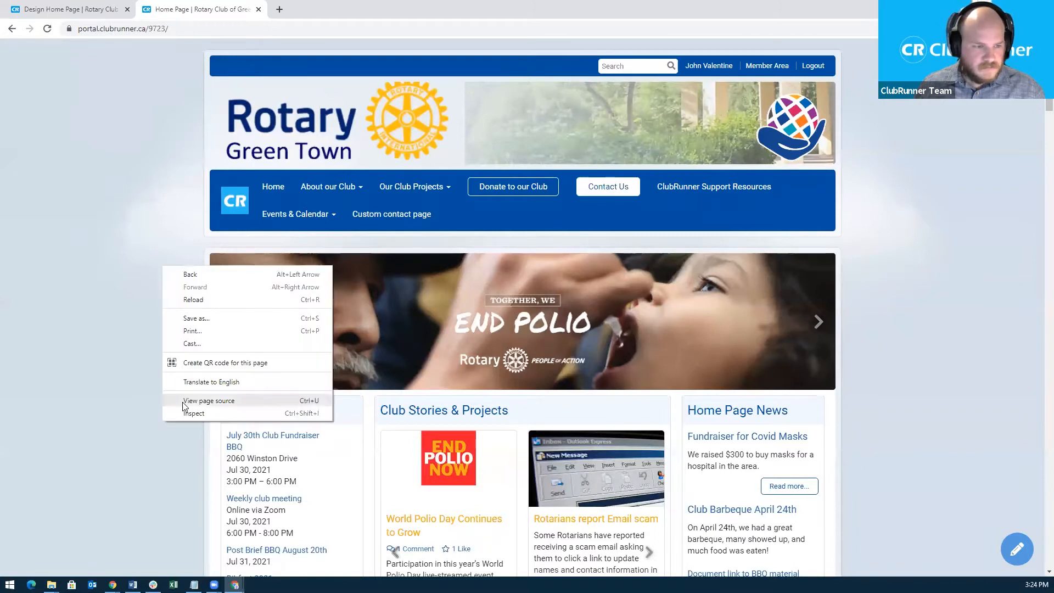
click(189, 415)
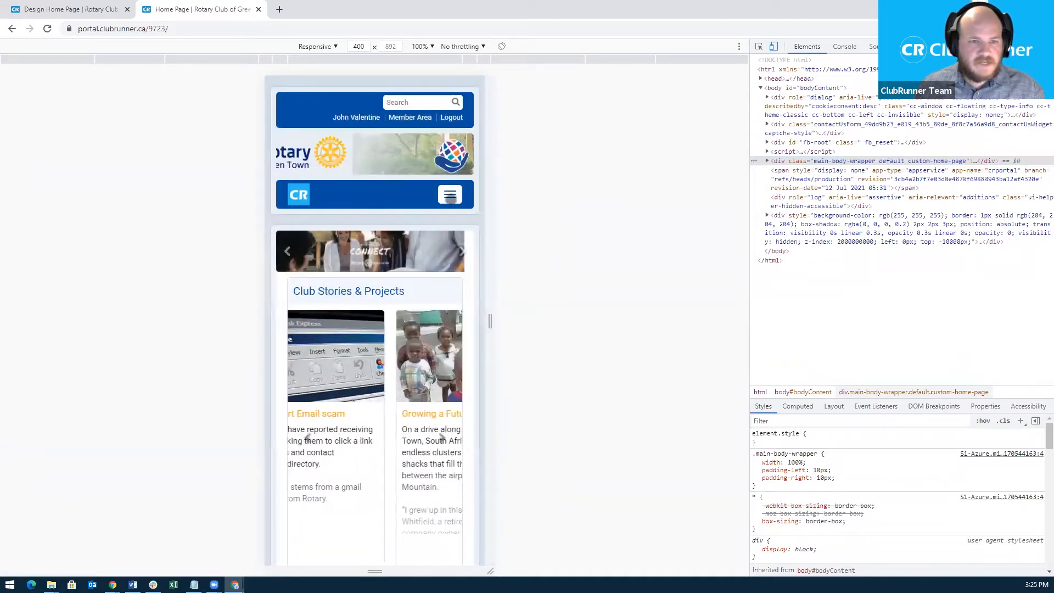
click(450, 197)
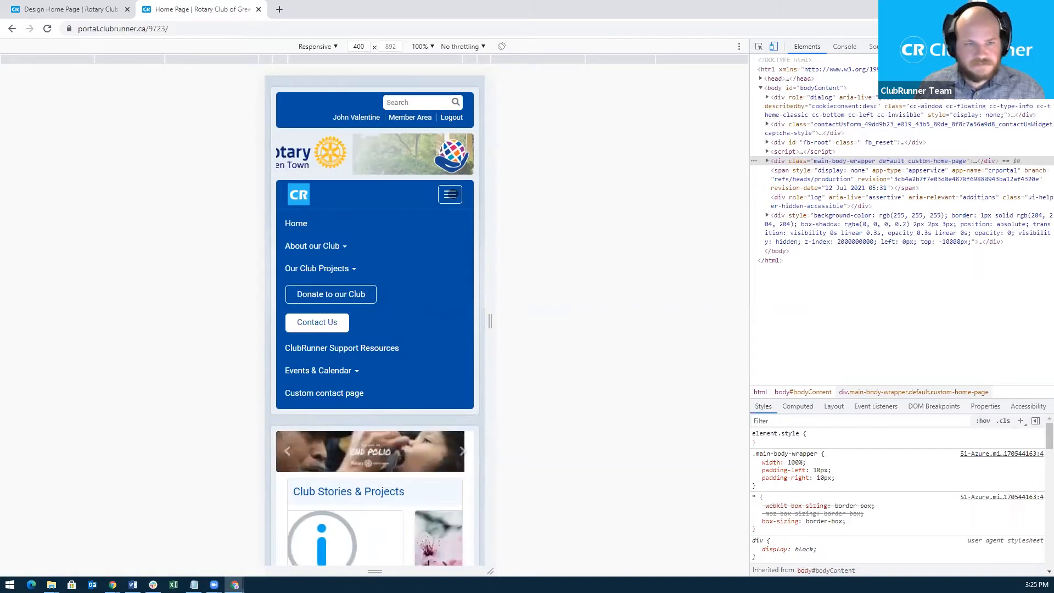
click(450, 195)
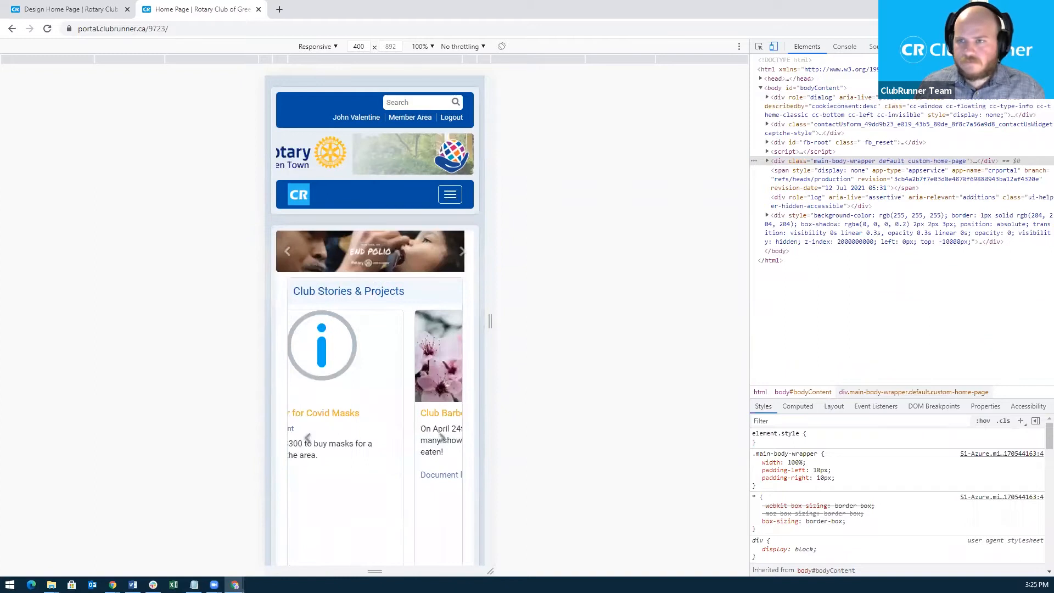
key(F12)
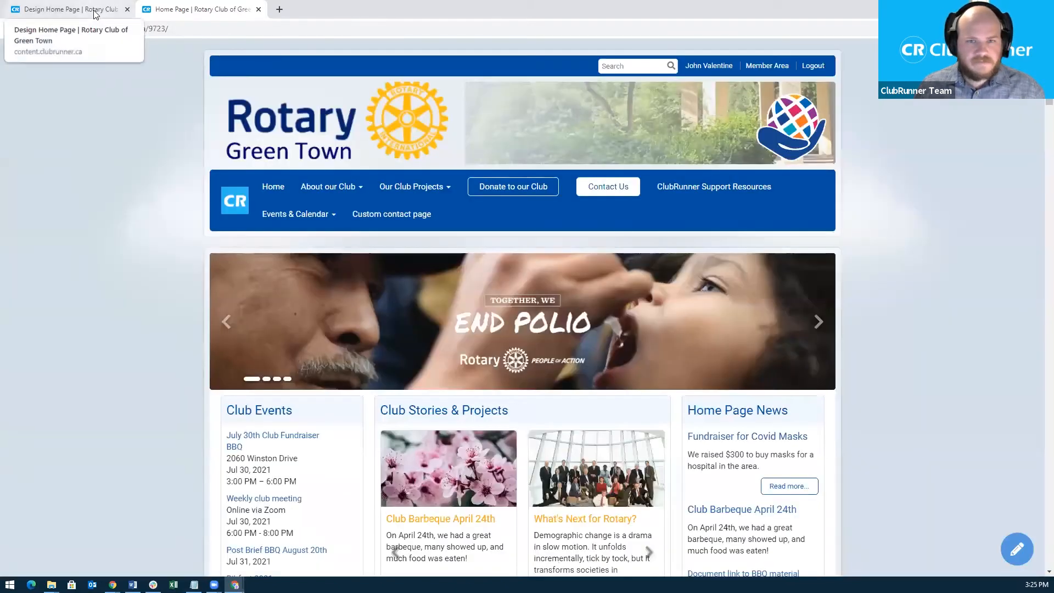
click(95, 13)
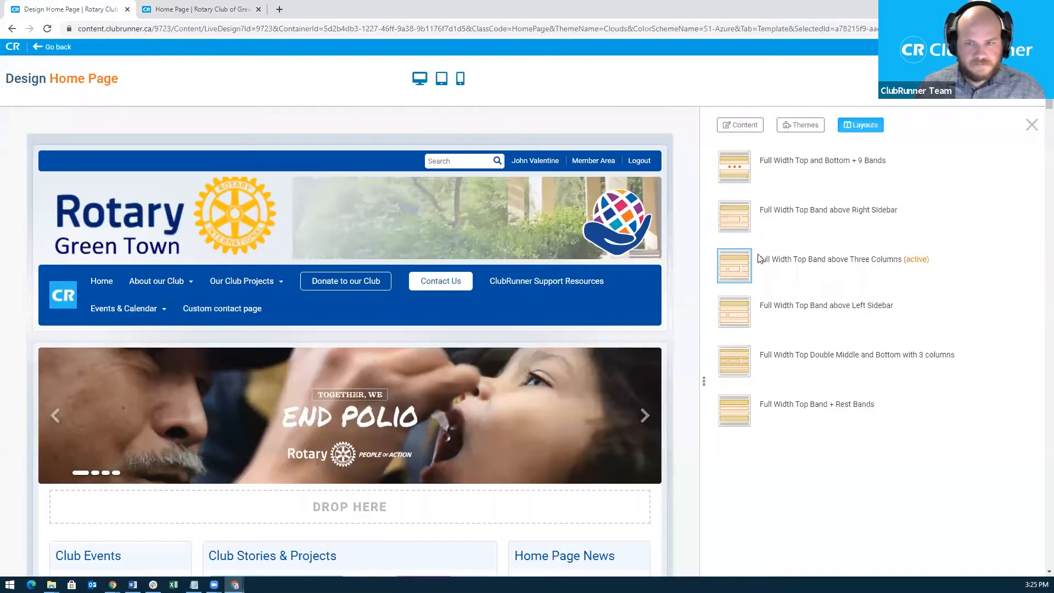
scroll(760, 299, down, 1)
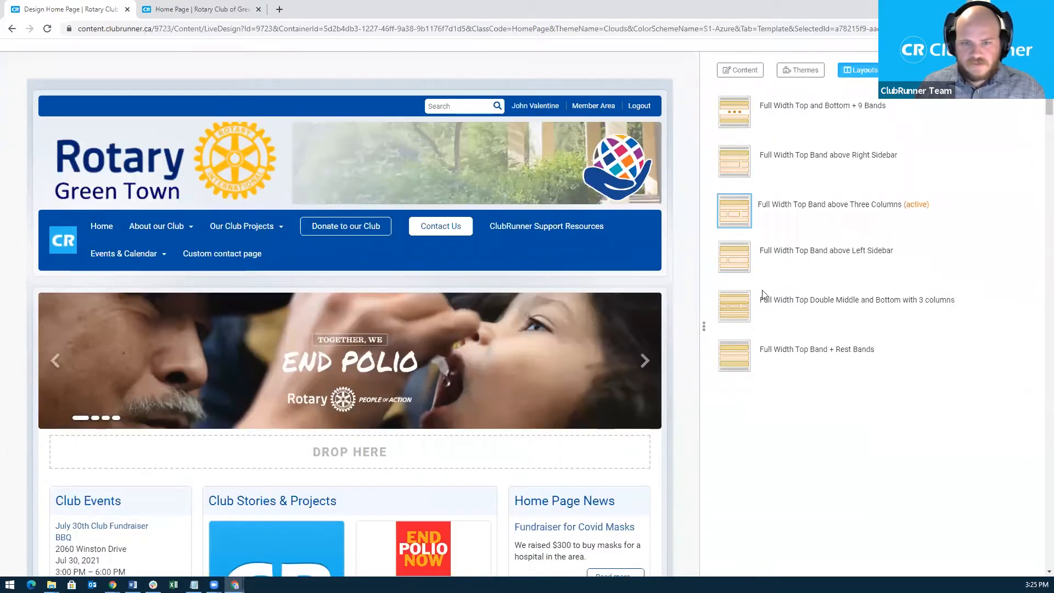
scroll(646, 391, down, 1)
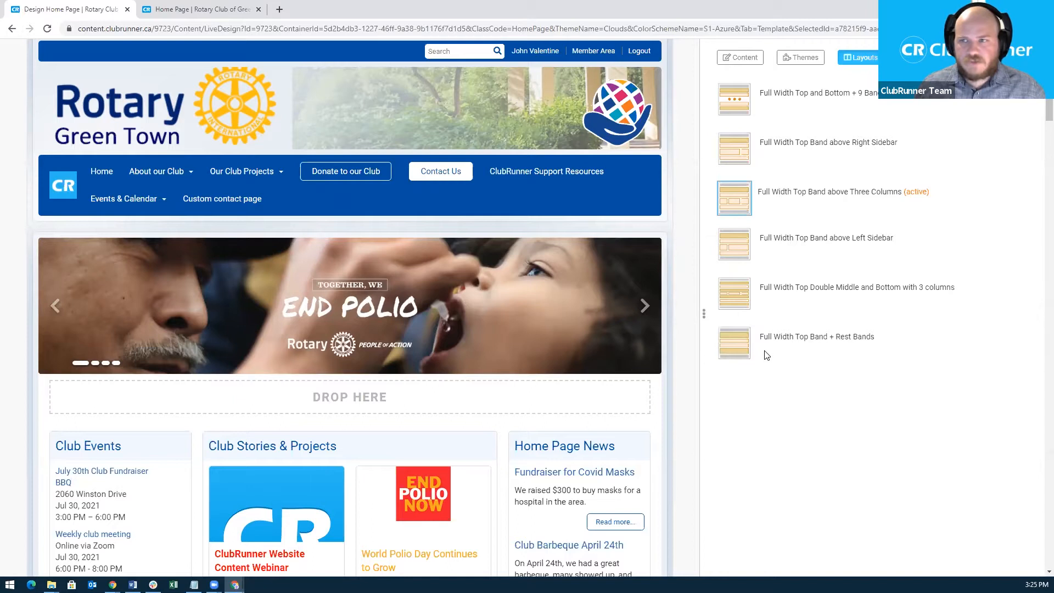
scroll(691, 330, up, 2)
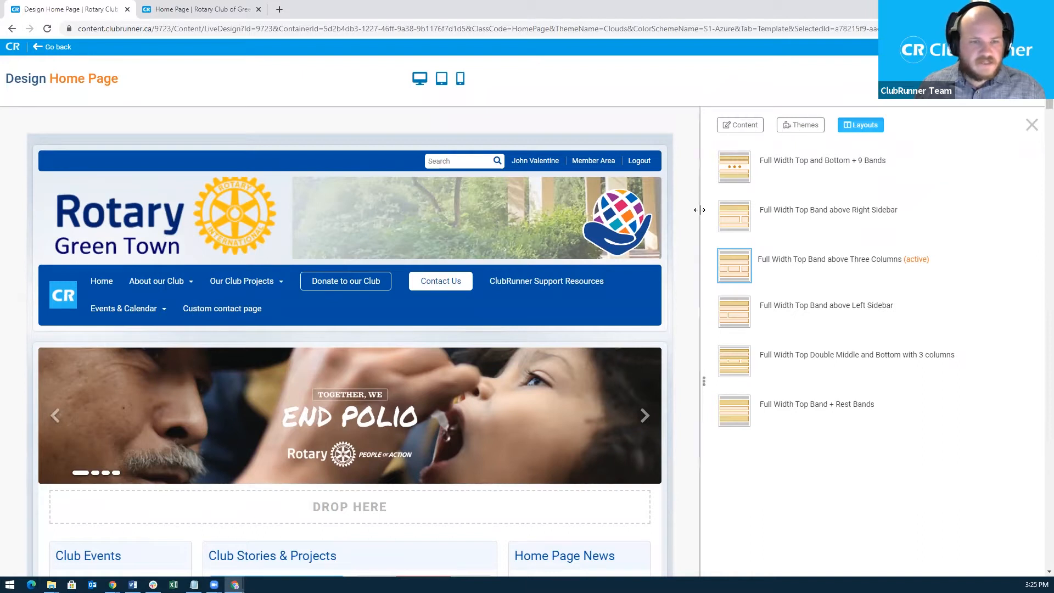
mouse_move(659, 242)
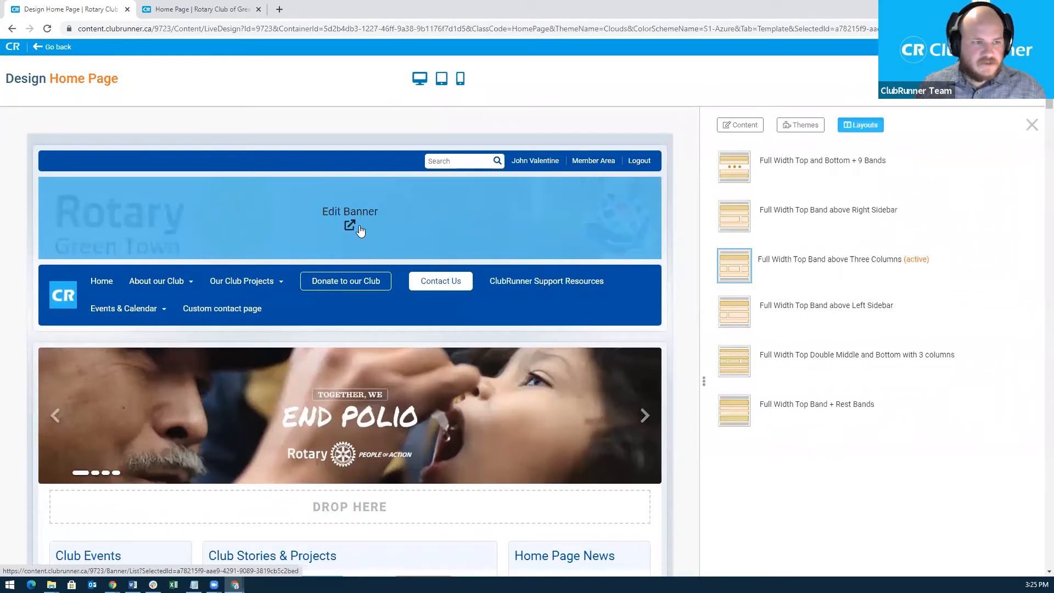
mouse_move(289, 282)
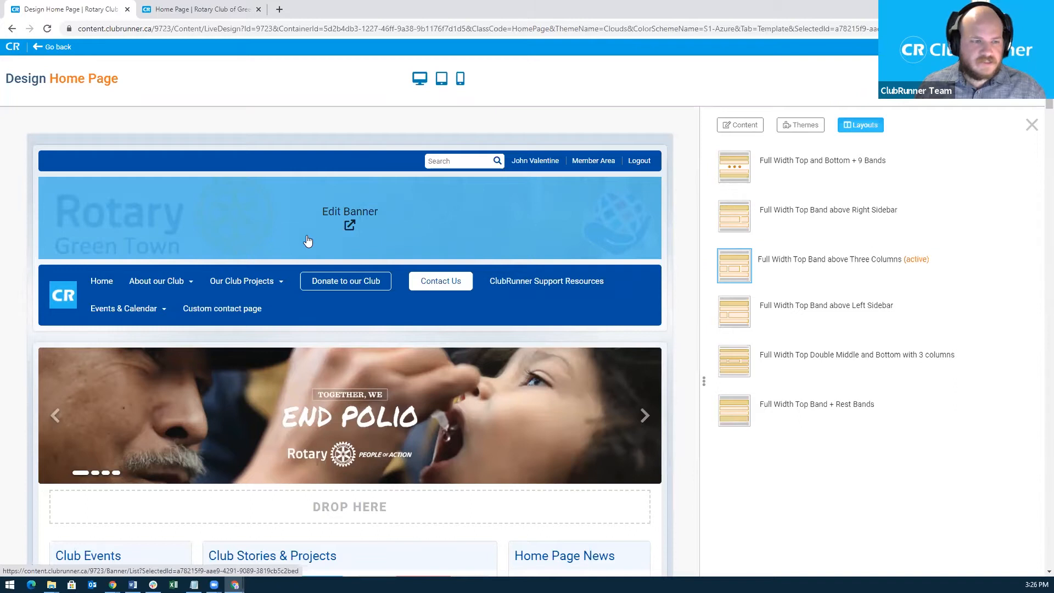
Open the list of the site's existing banners via Edit Banner.
click(344, 214)
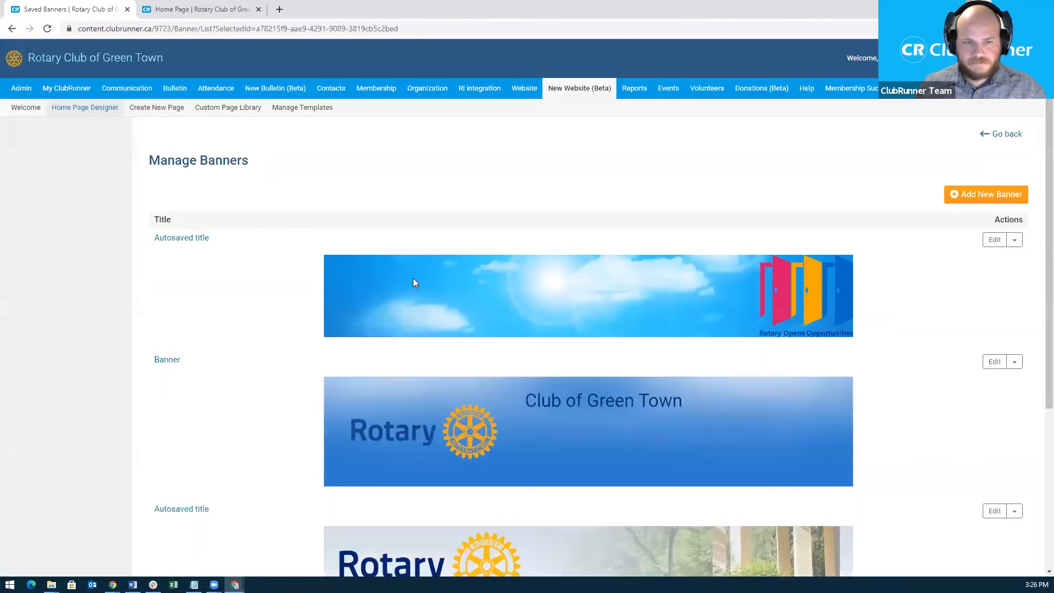
scroll(414, 280, down, 3)
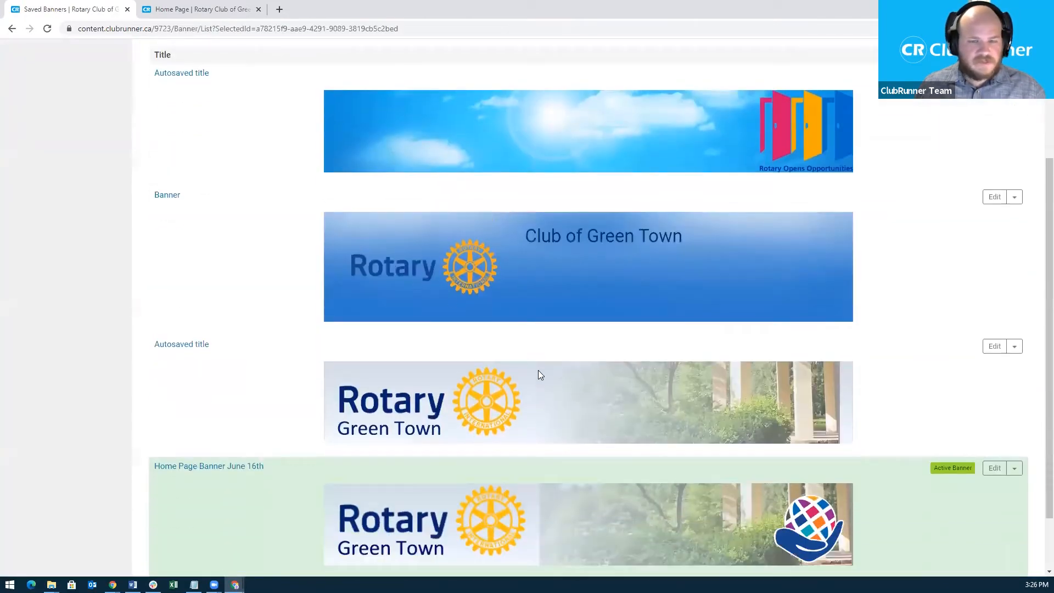
scroll(538, 370, down, 2)
scroll(550, 397, up, 3)
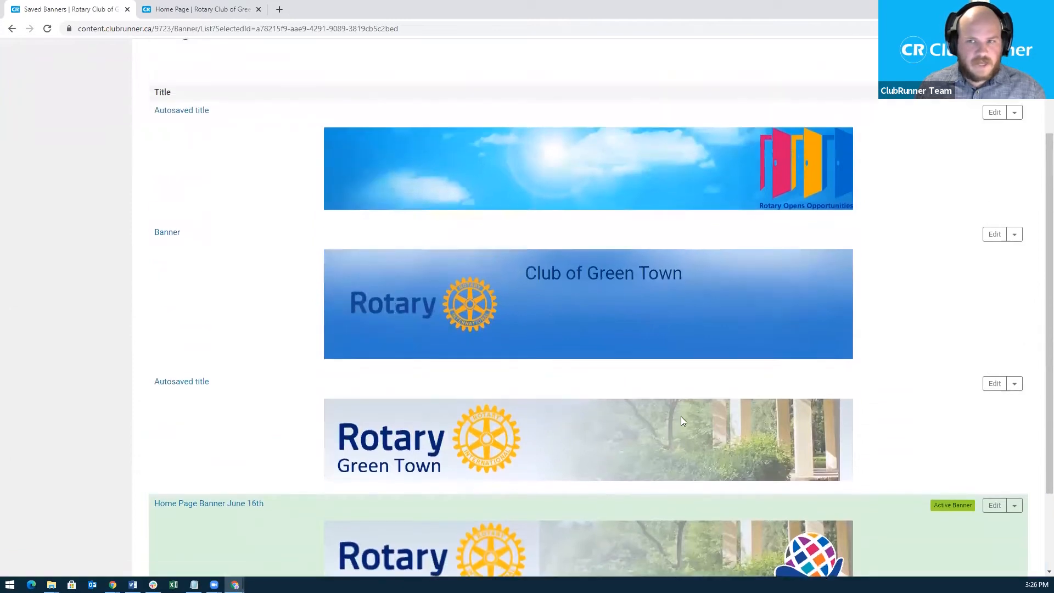
scroll(684, 413, up, 3)
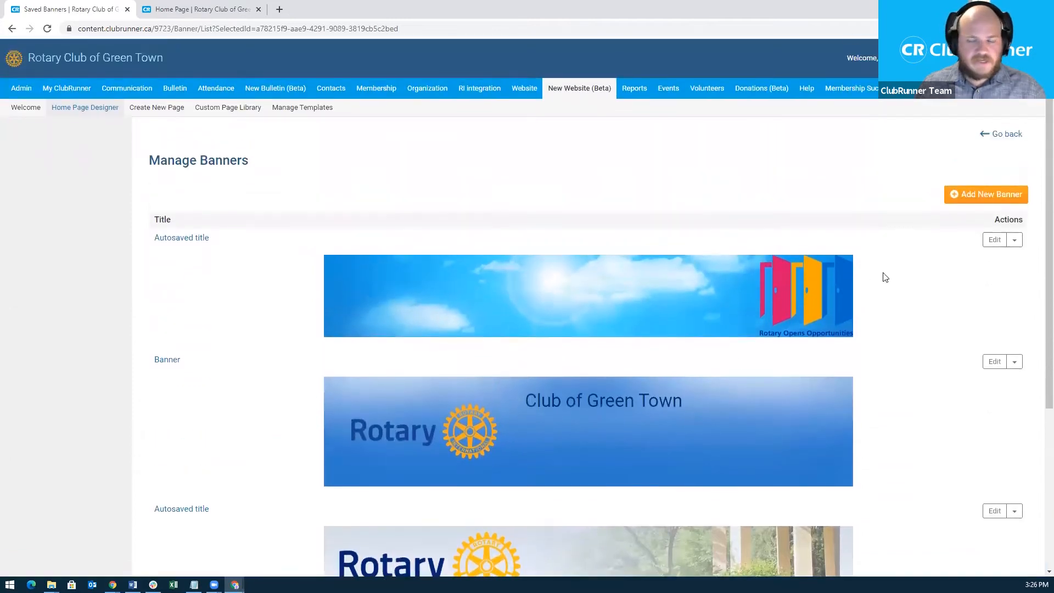
Add a new banner titled 'Webinar Banner' and open the image library for its left logo.
click(971, 200)
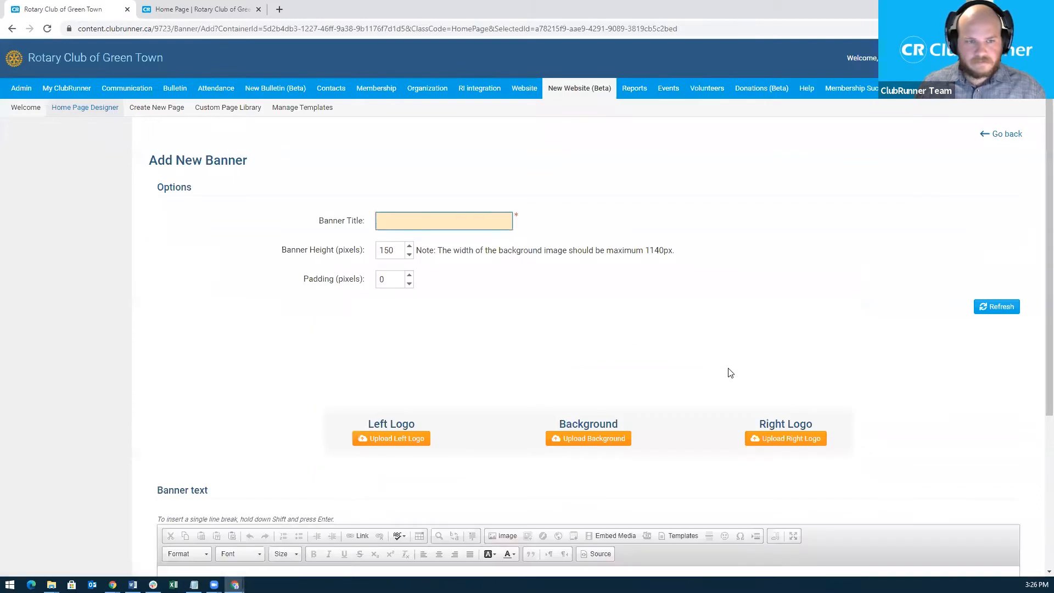
click(438, 220)
text(Webinar Banner)
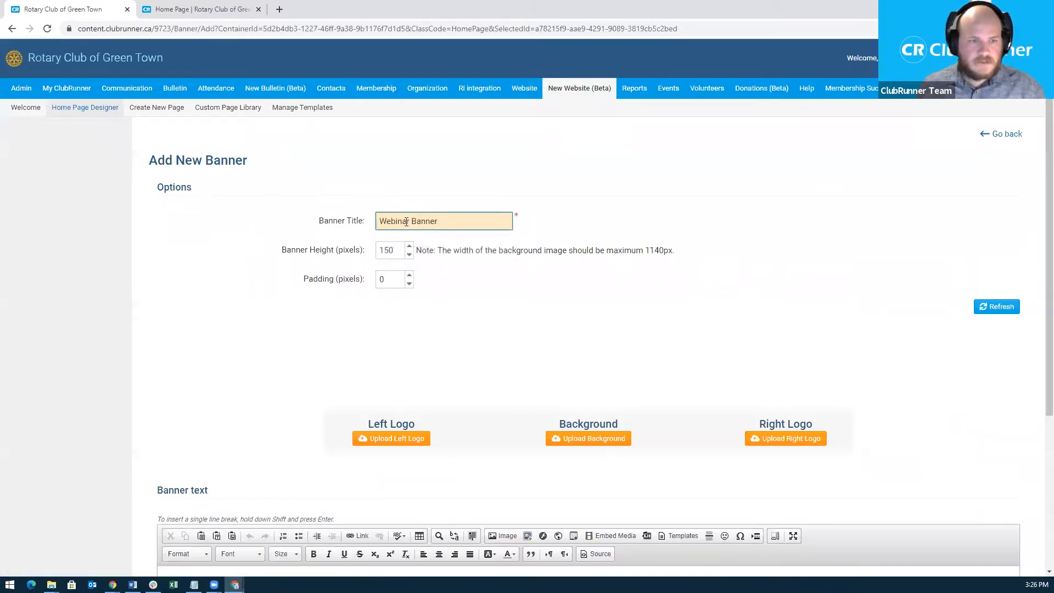
click(275, 302)
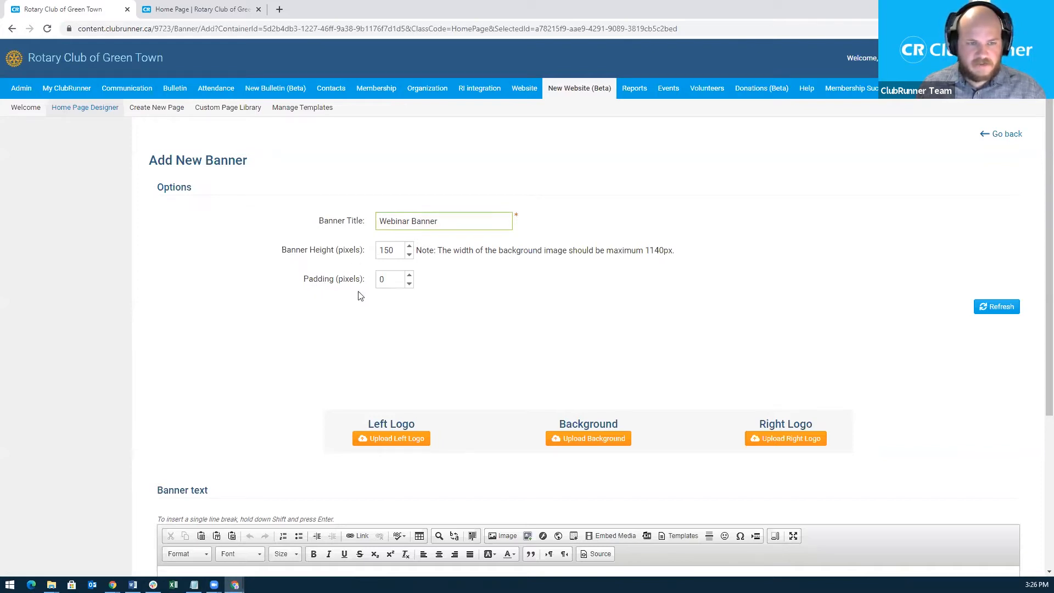
scroll(411, 278, down, 1)
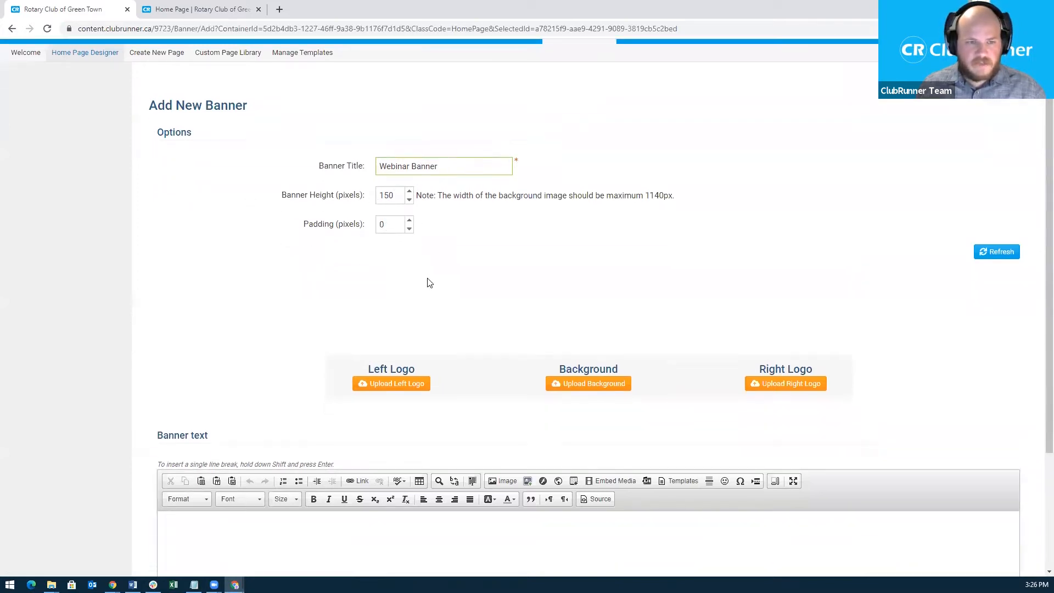
scroll(438, 346, down, 2)
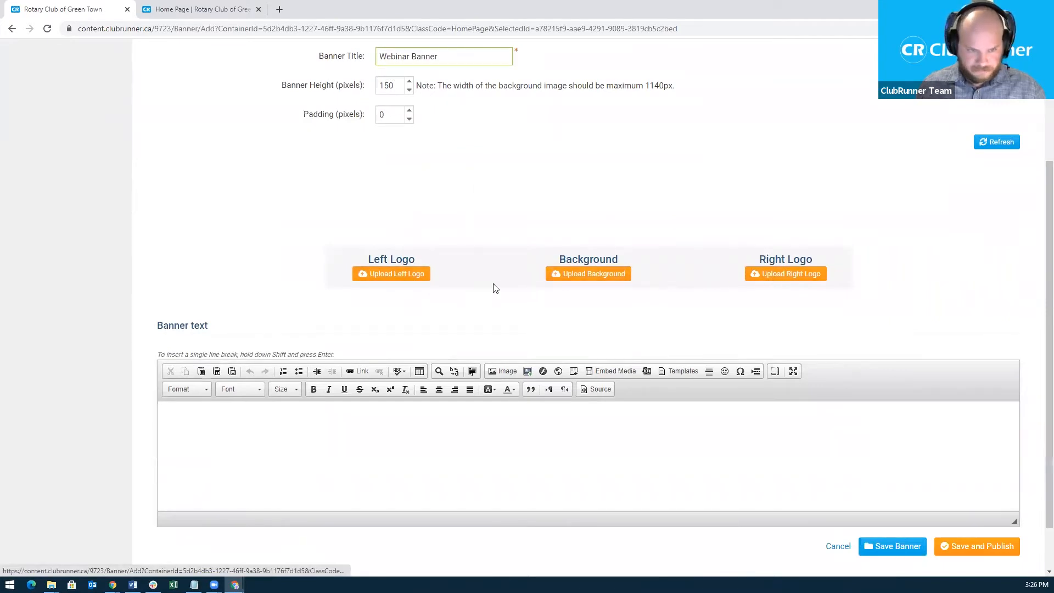
click(399, 275)
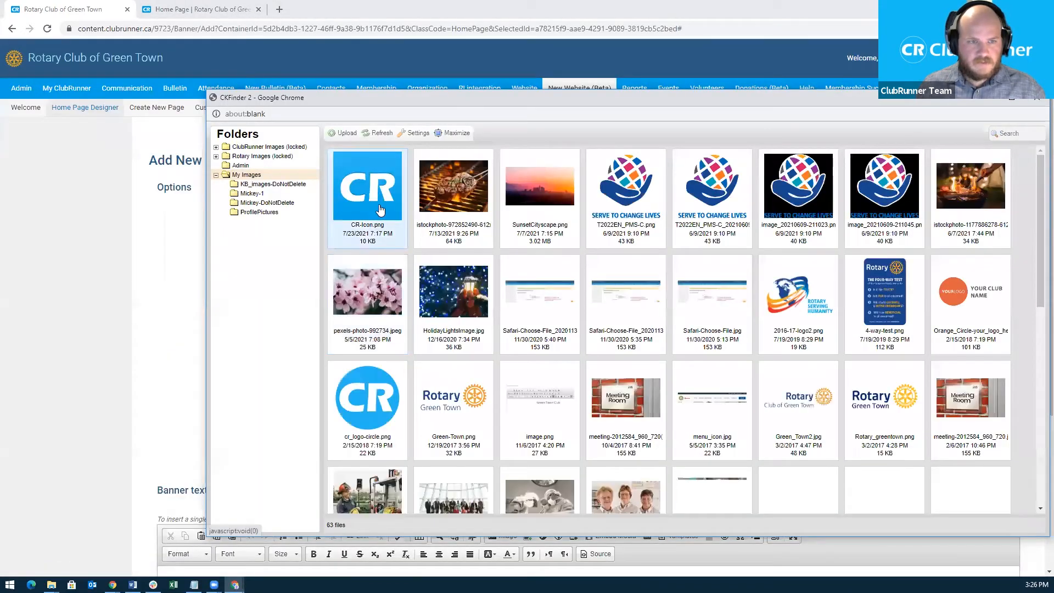
Set CR-Icon.png as the Webinar Banner's left logo.
double_click(380, 209)
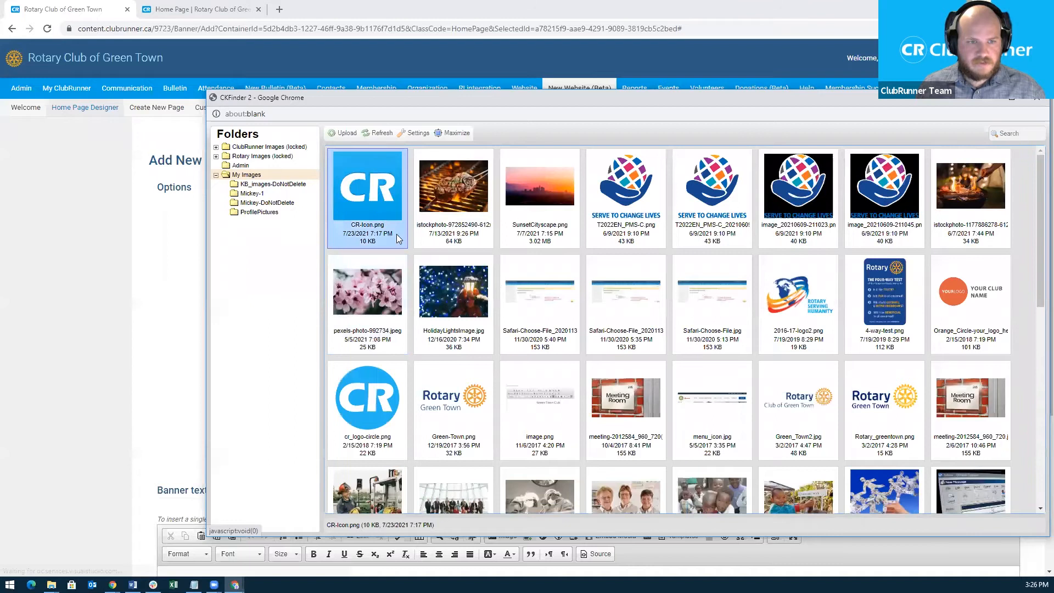
scroll(514, 405, down, 1)
scroll(514, 407, down, 2)
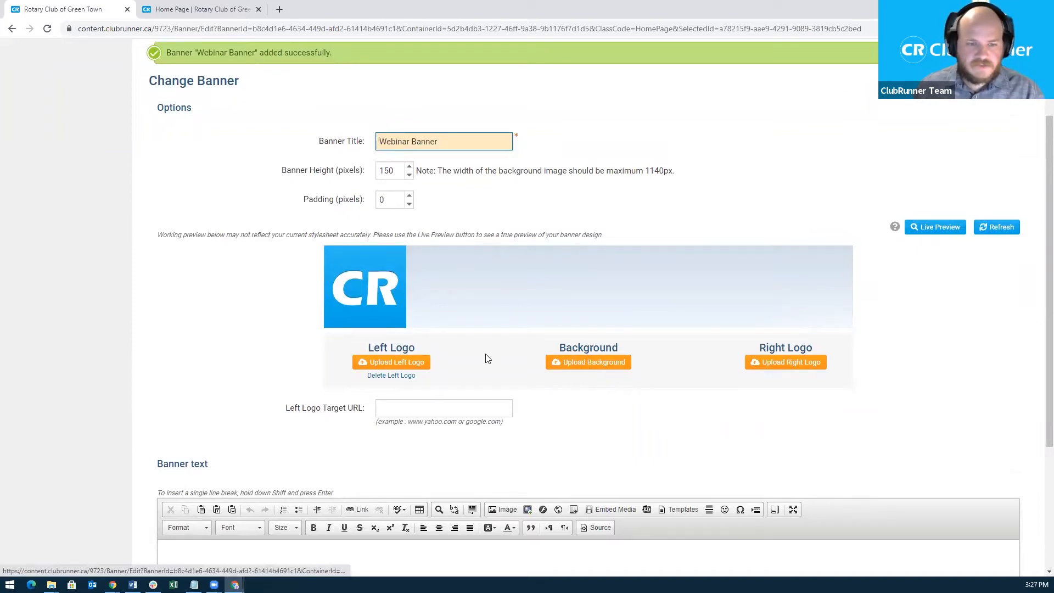
Set the banner background, trying 10_3_27_04_2010.jpg before settling on teal 2_1_27_04_2010.jpg.
click(580, 365)
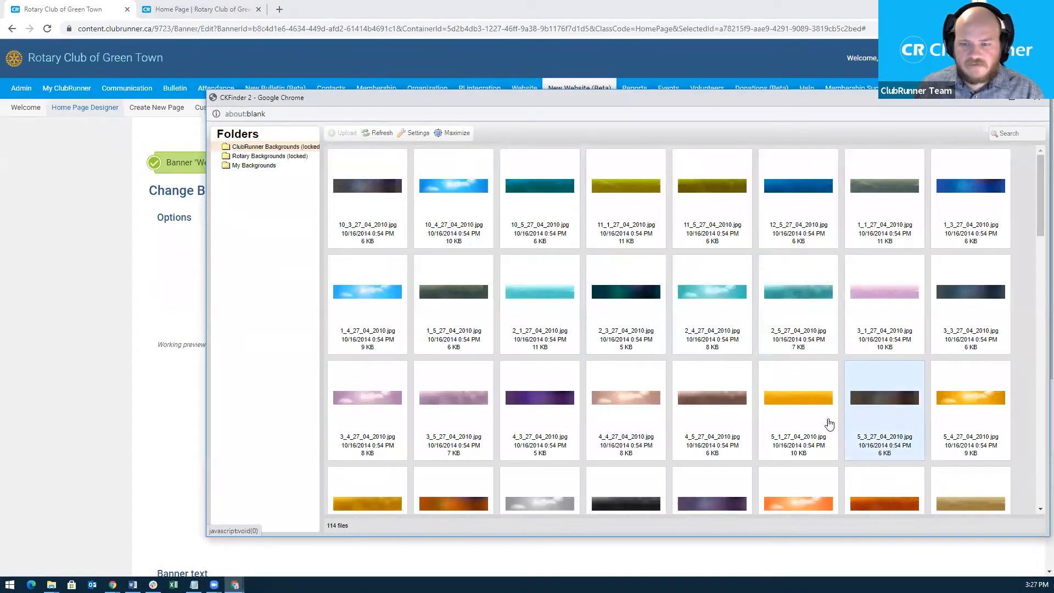
double_click(379, 225)
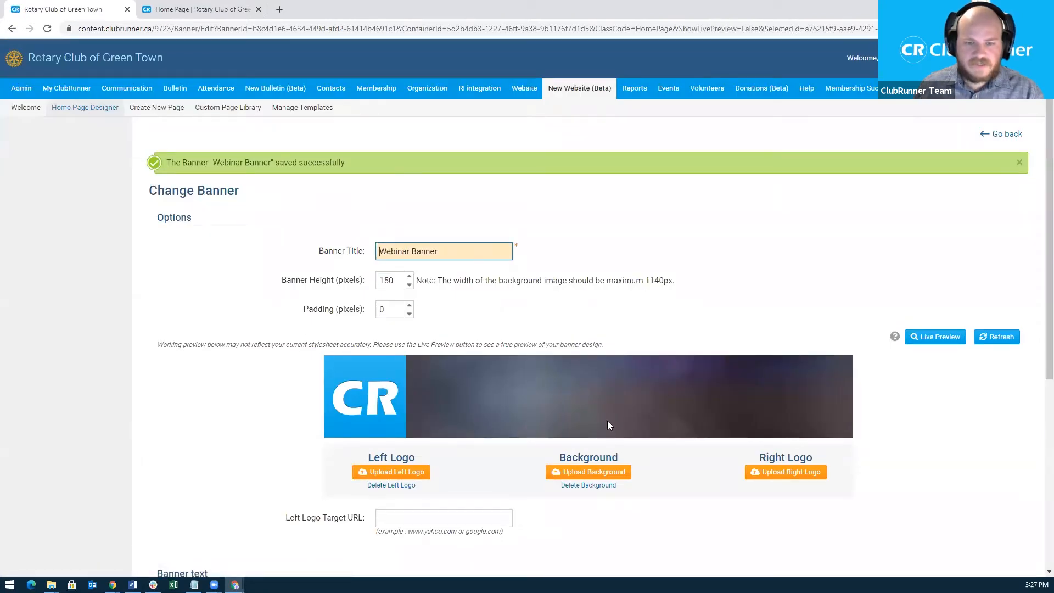
scroll(608, 422, down, 1)
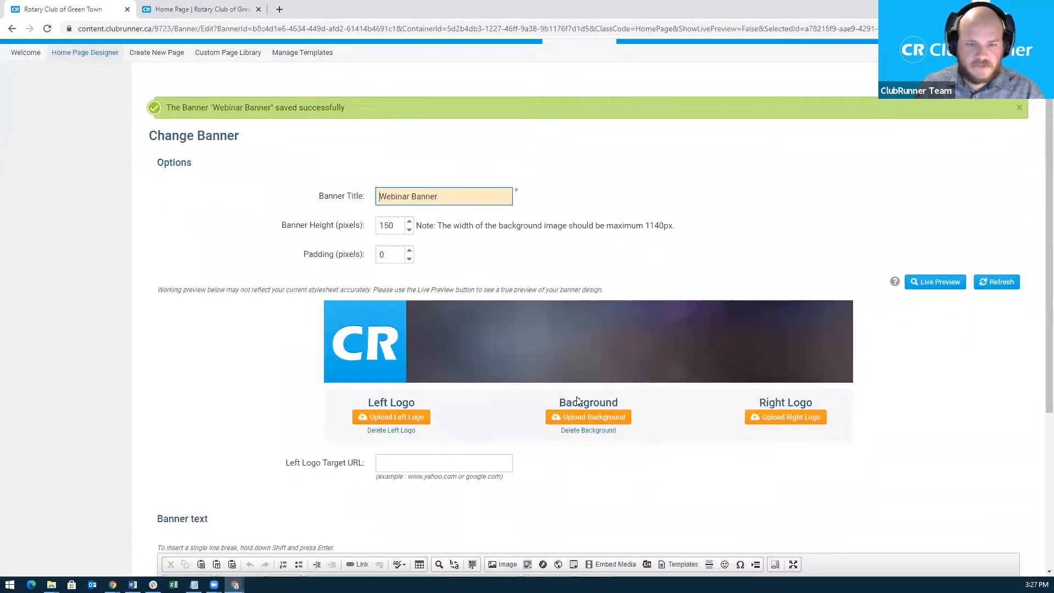
click(586, 418)
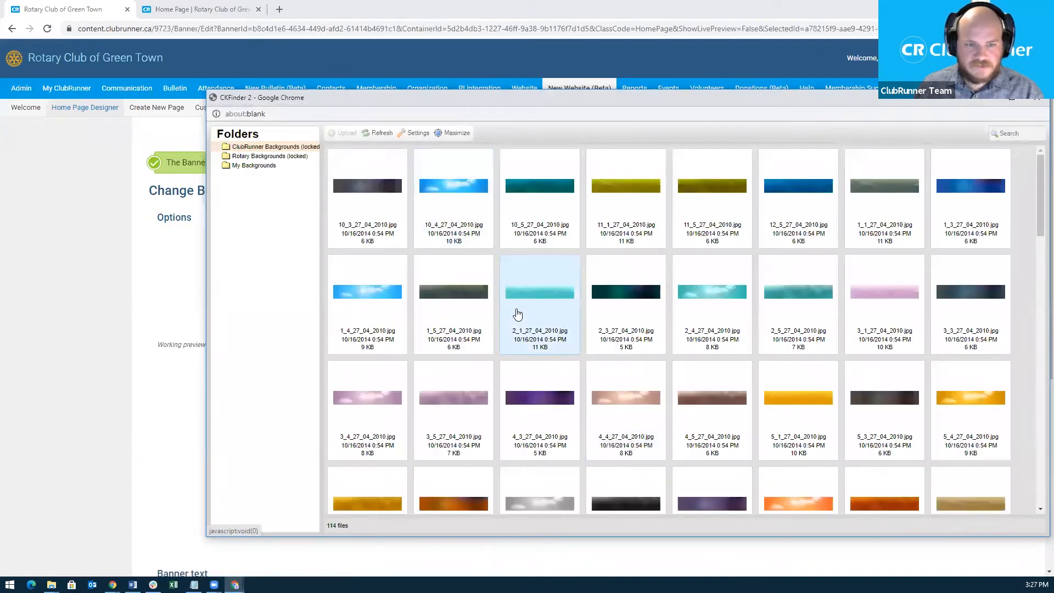
double_click(542, 301)
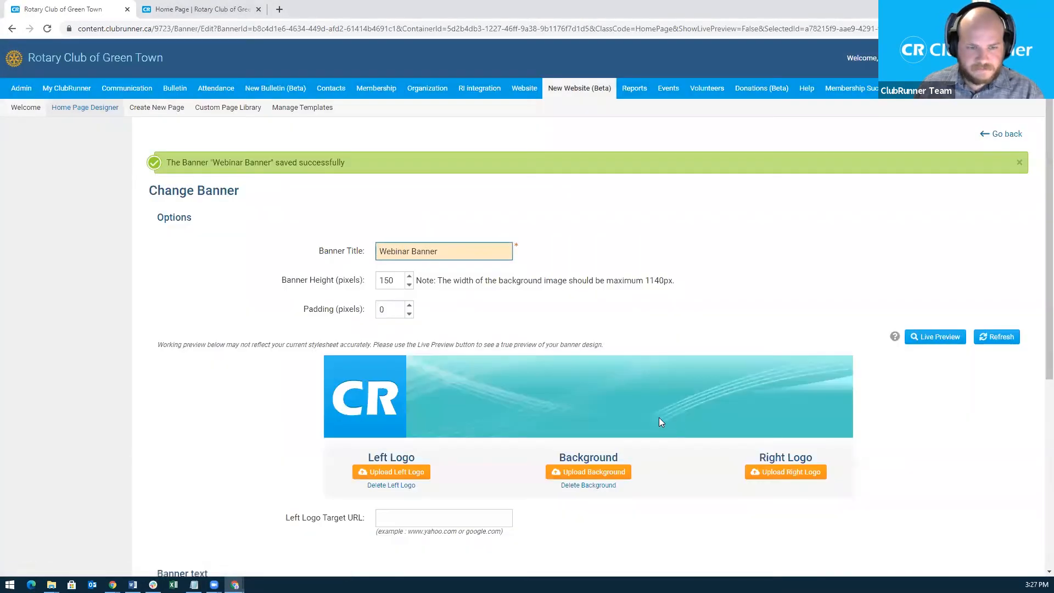
scroll(660, 422, down, 3)
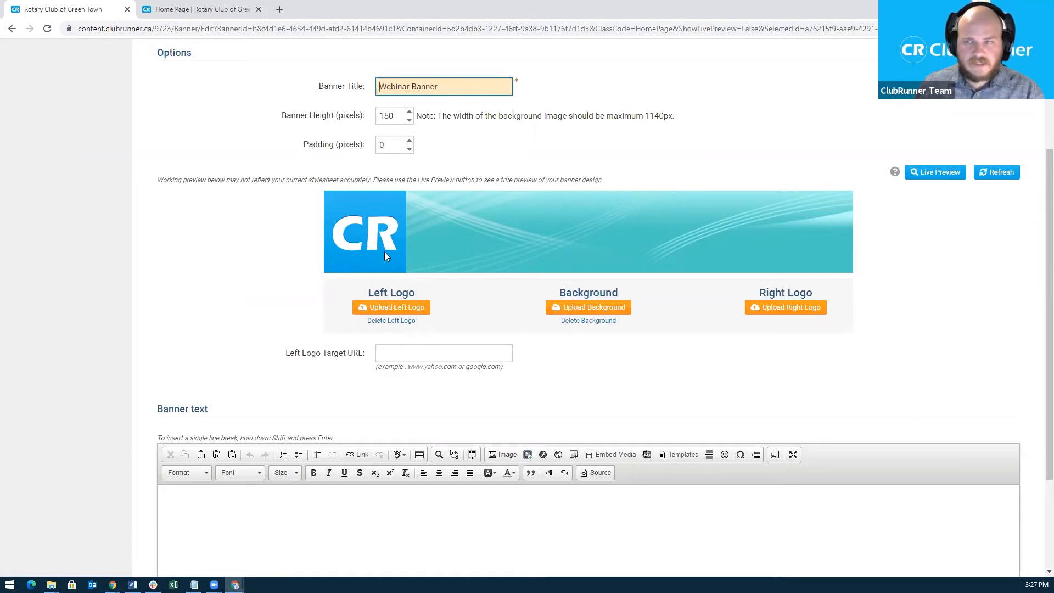
Enter the banner text 'This is our banner' in the Banner text box.
click(391, 357)
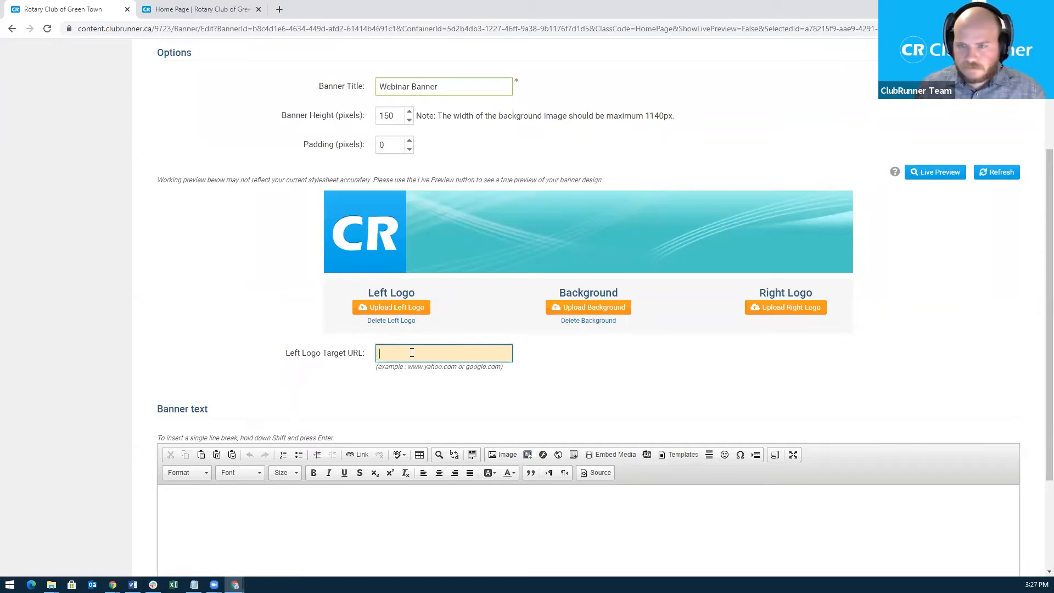
scroll(497, 488, down, 1)
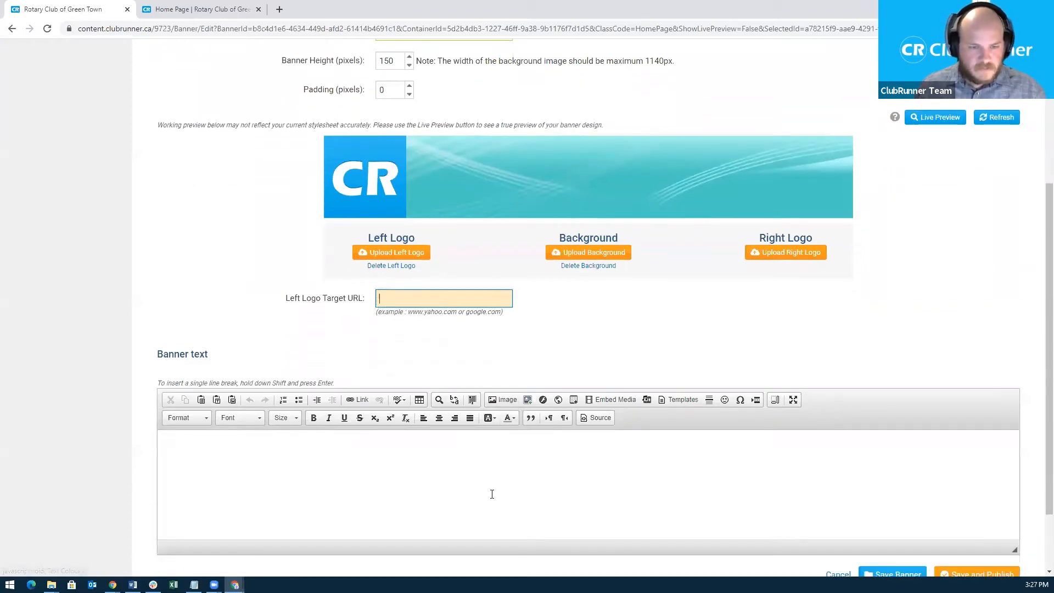
scroll(445, 481, down, 1)
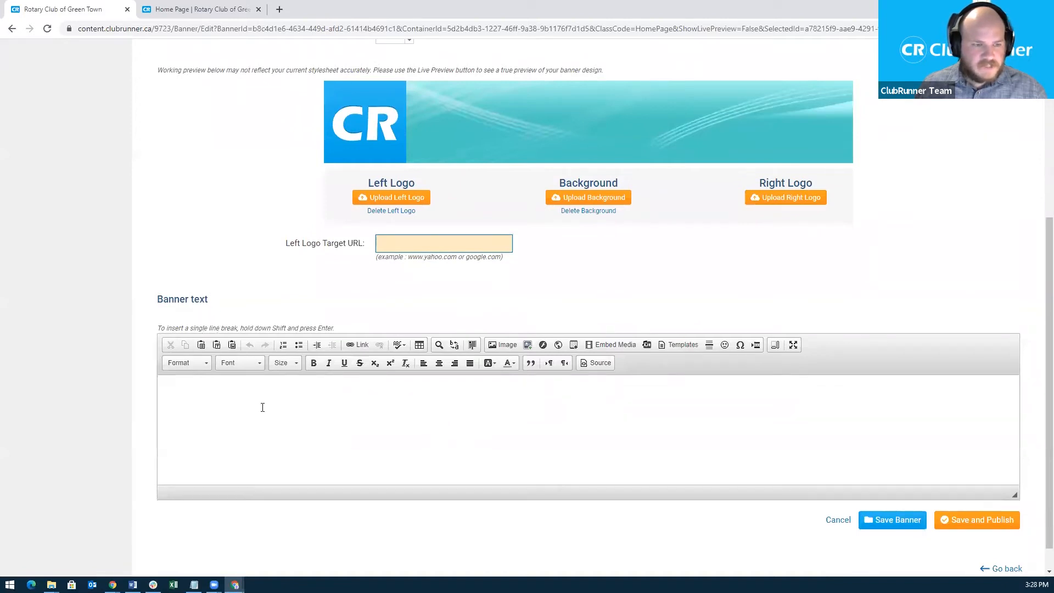
click(281, 402)
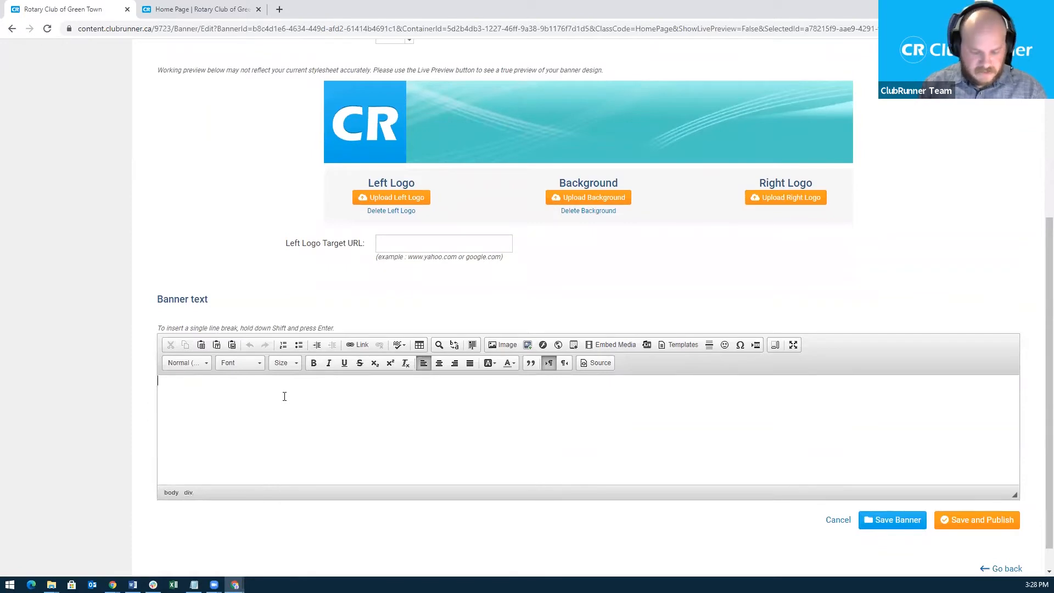
text(This )
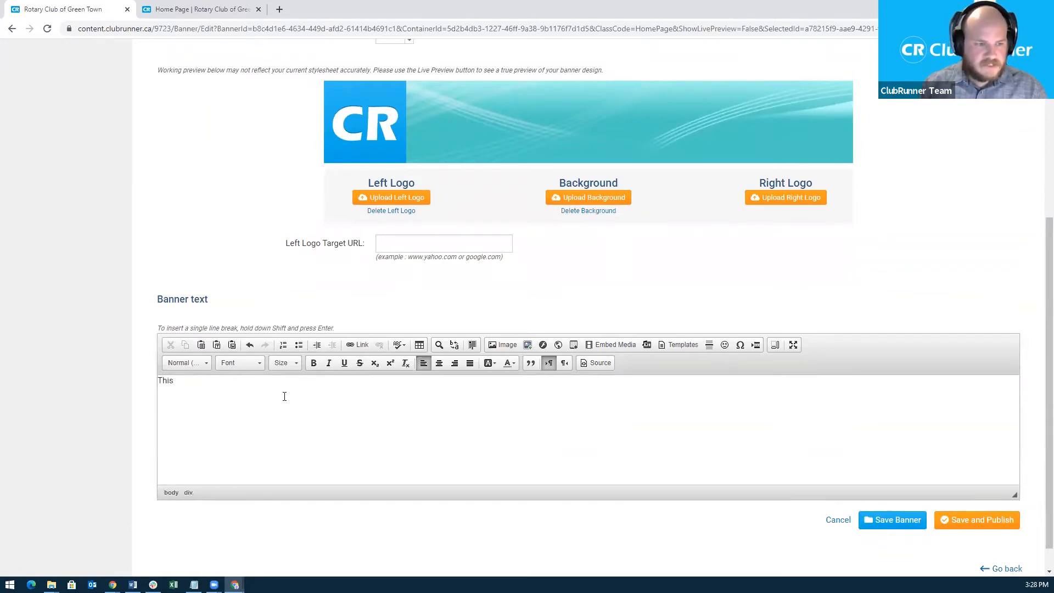
text(is our banner)
Format the banner text as a centred Heading 2.
key(ctrl+a)
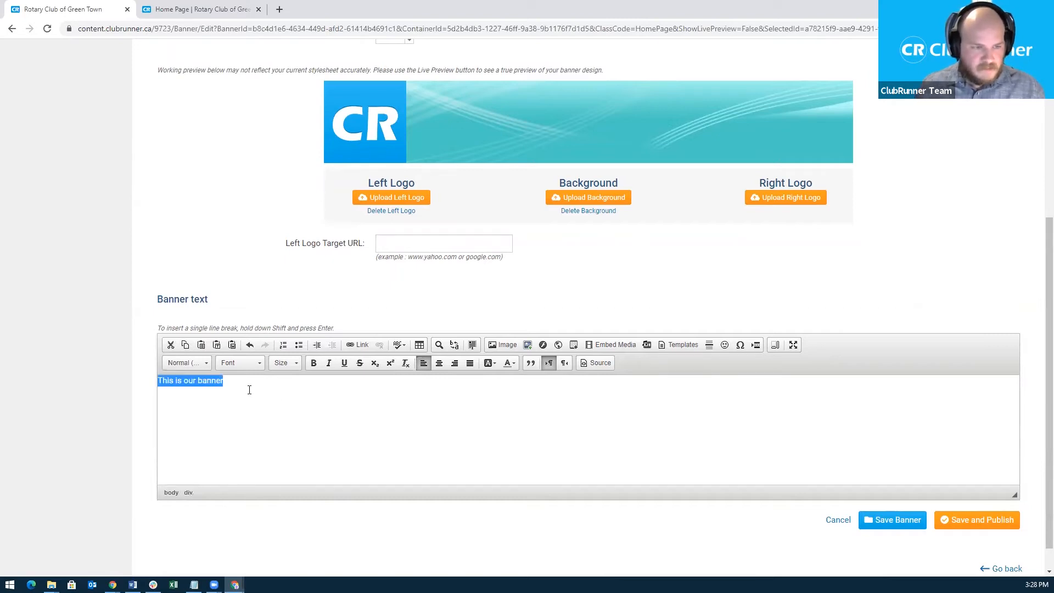
click(290, 365)
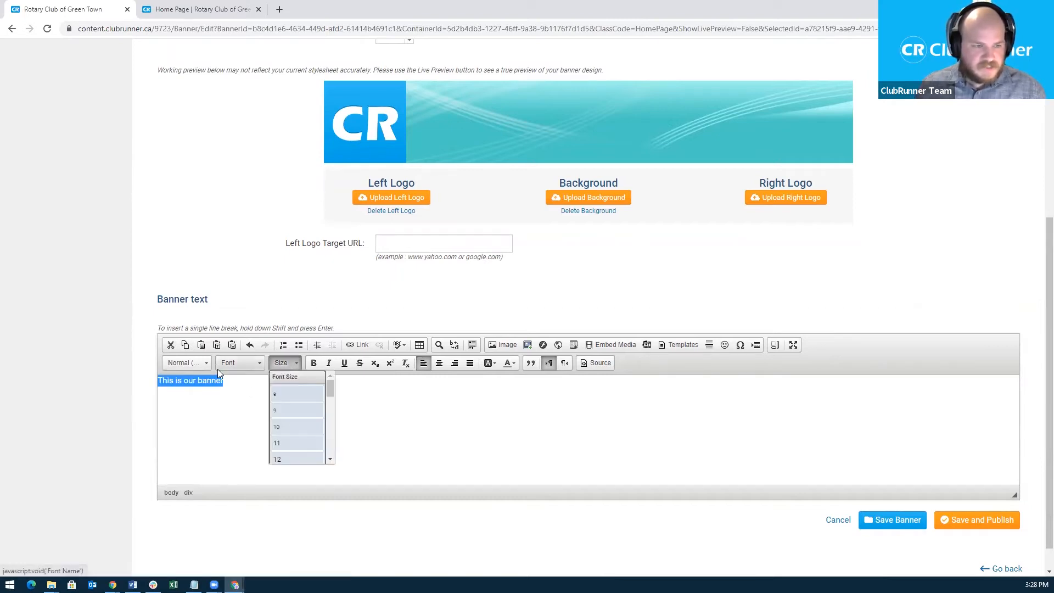
click(198, 366)
scroll(211, 421, up, 4)
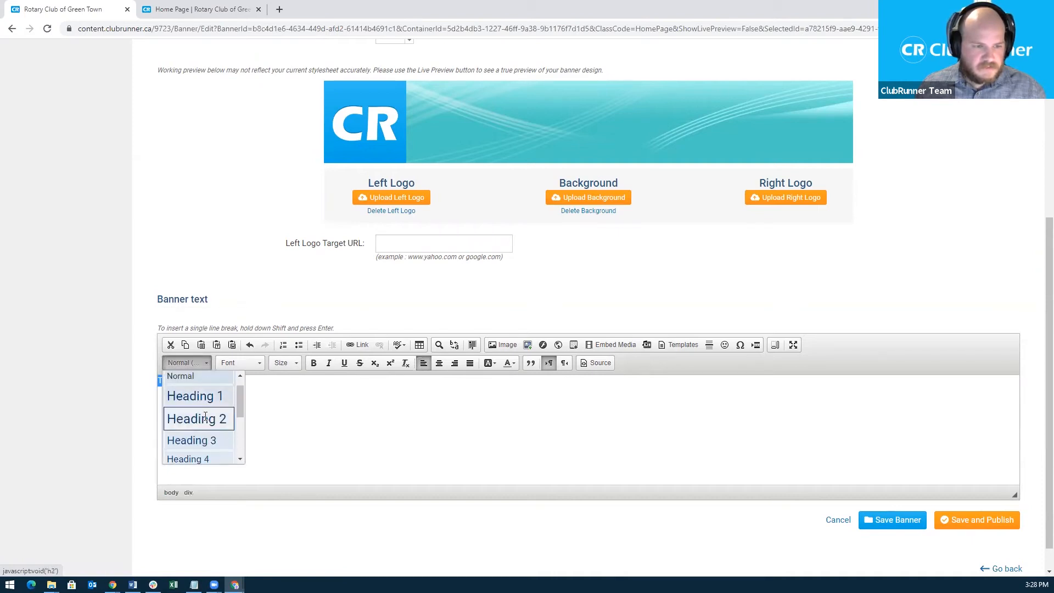
click(211, 417)
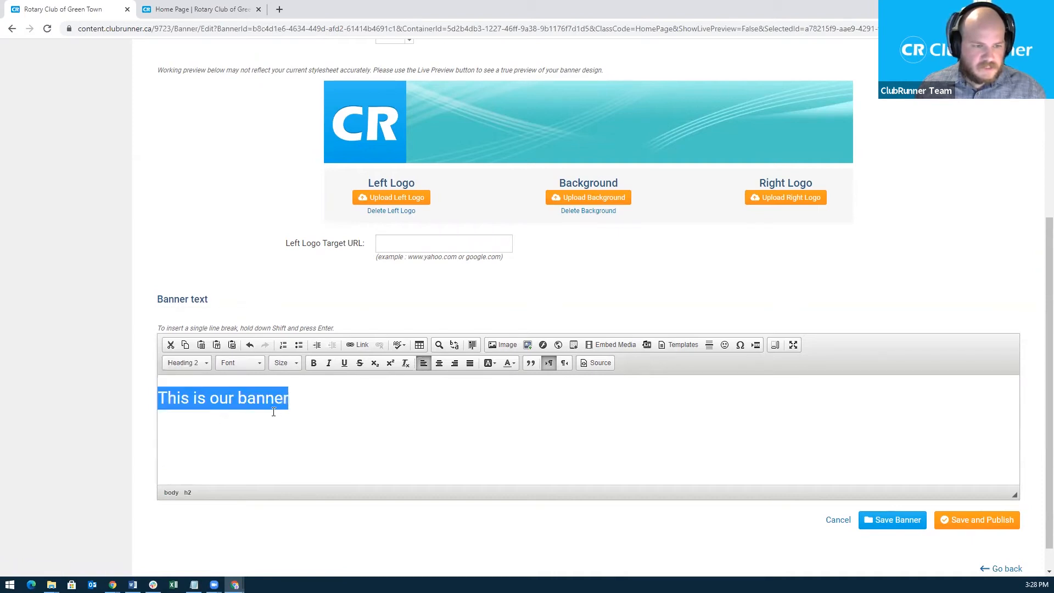
click(440, 363)
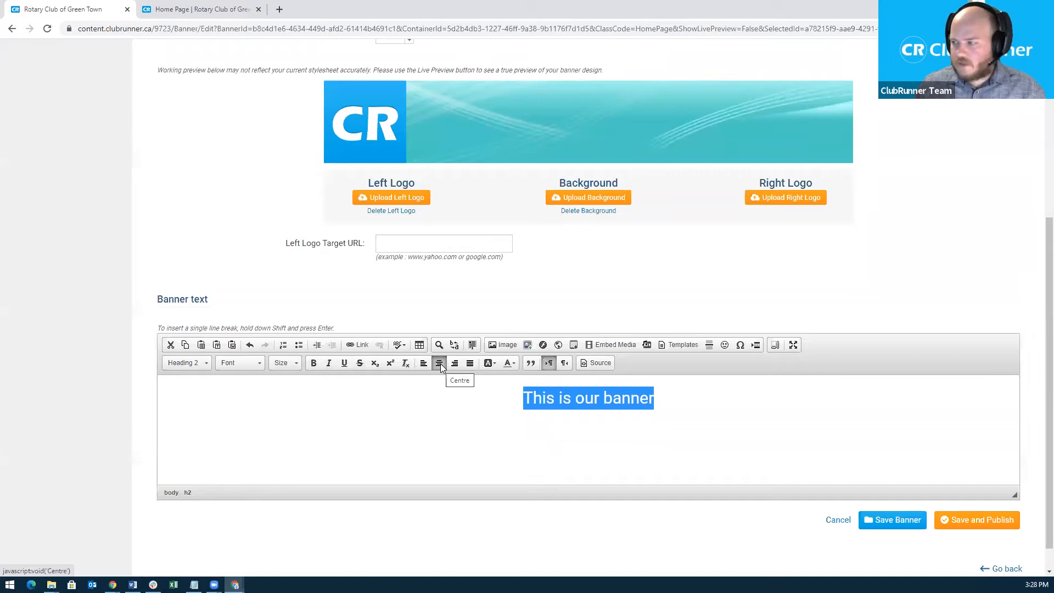
click(575, 400)
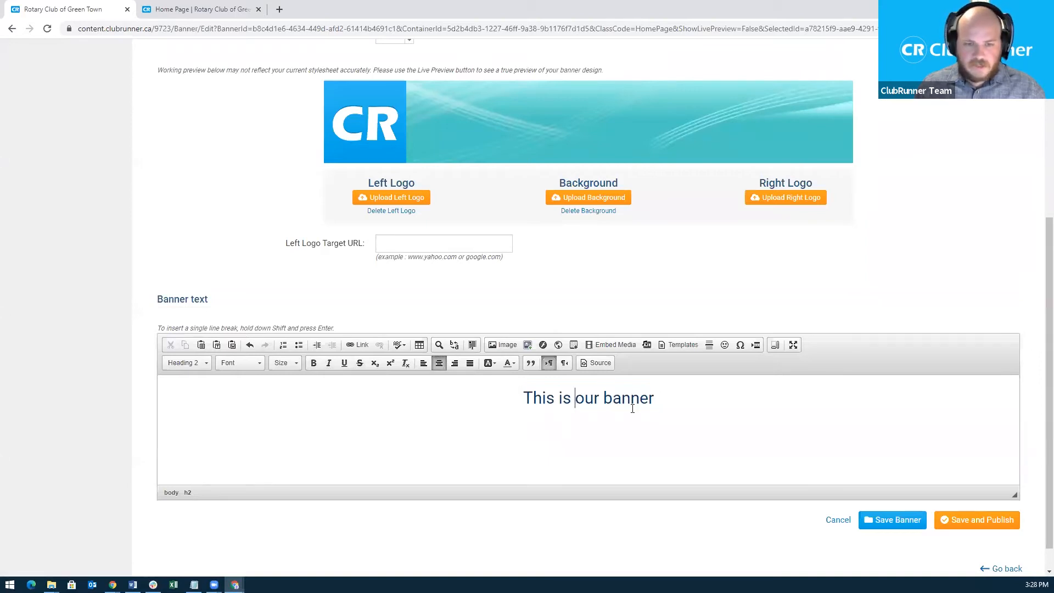
Save and publish the Webinar Banner and review the Manage Banners list.
click(975, 523)
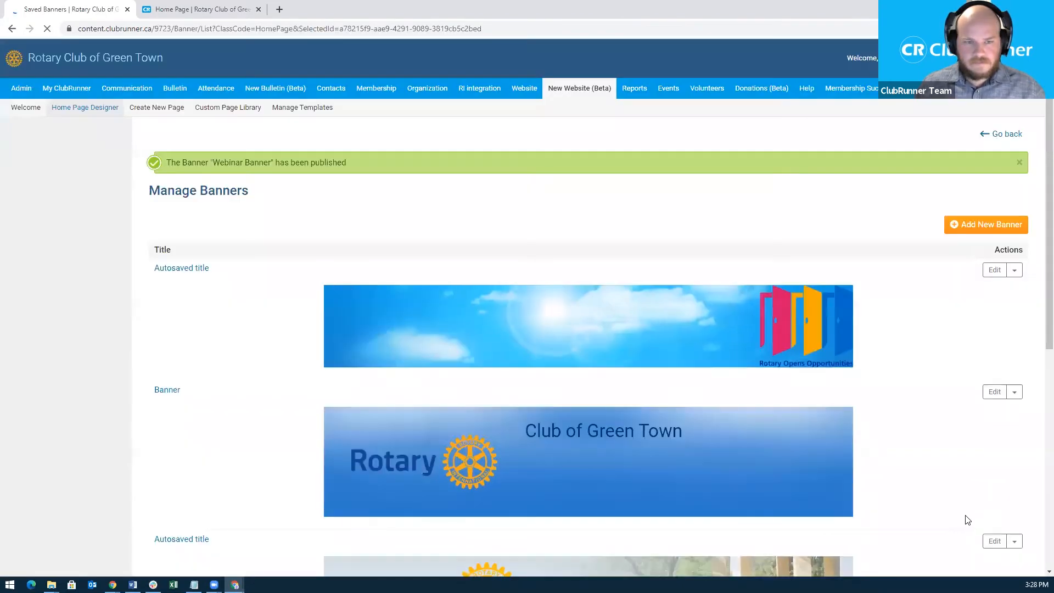
scroll(821, 429, down, 4)
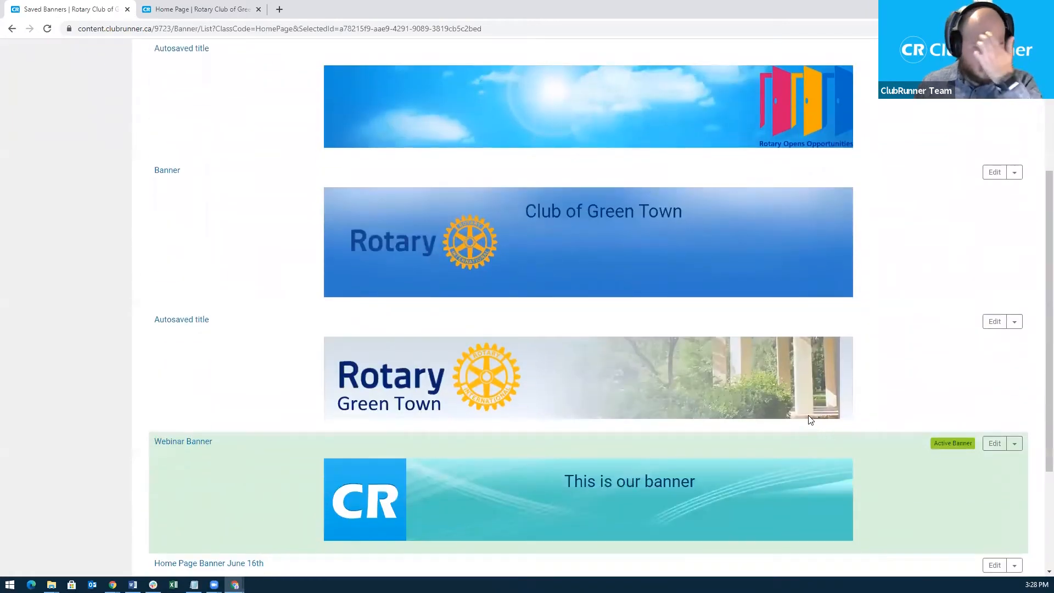
scroll(725, 361, down, 1)
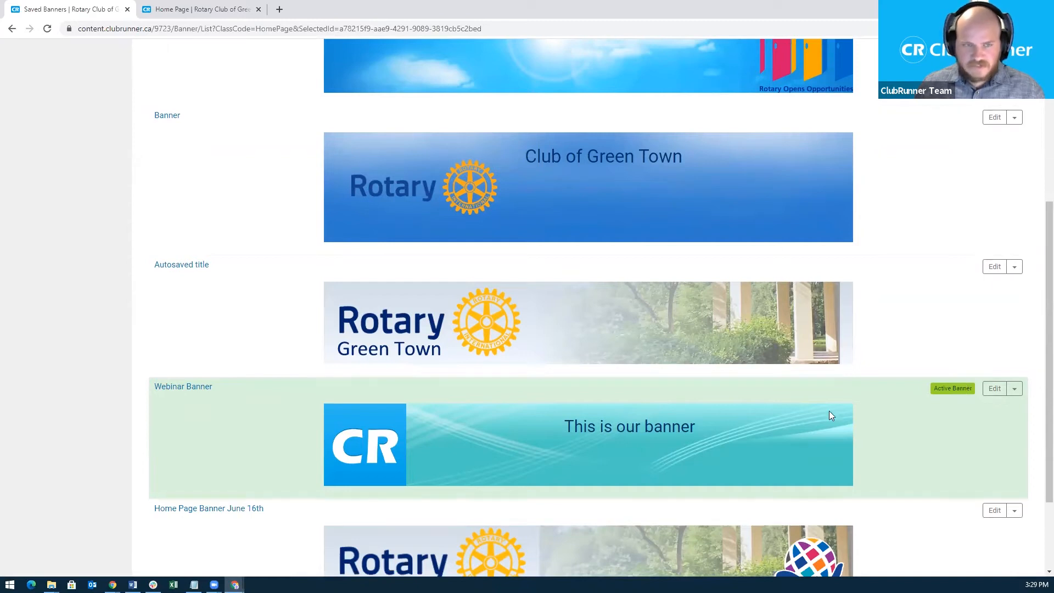
Reload the live home page to confirm the new banner, then return to Saved Banners.
click(213, 10)
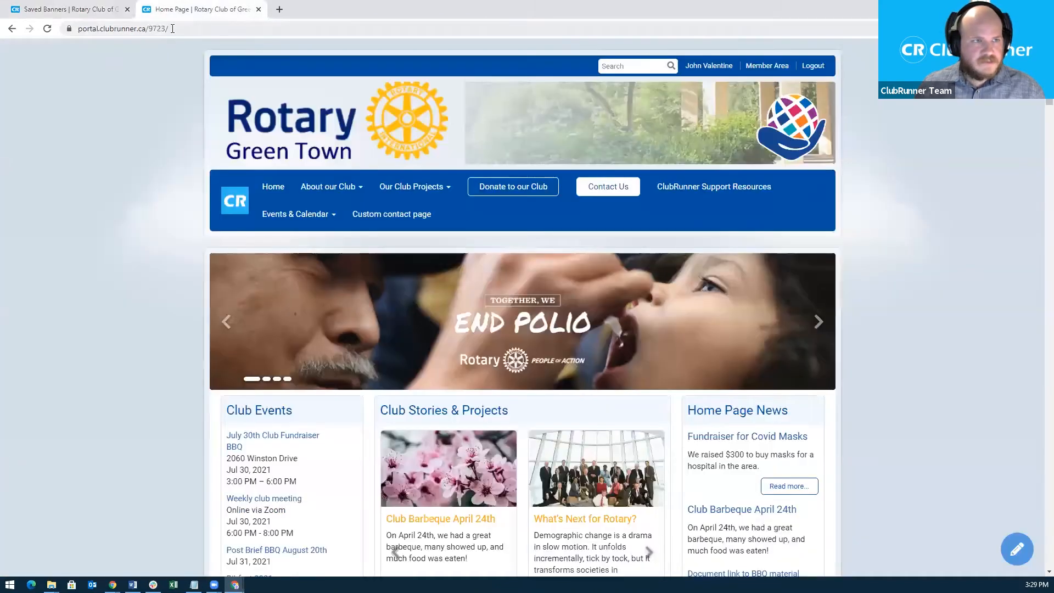
click(172, 28)
key(Return)
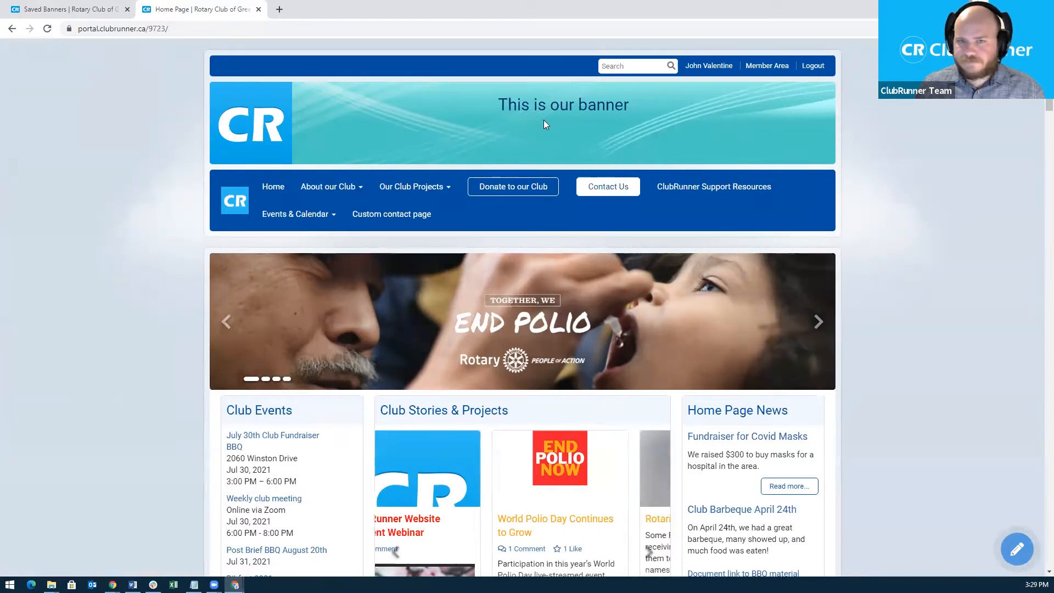
click(85, 13)
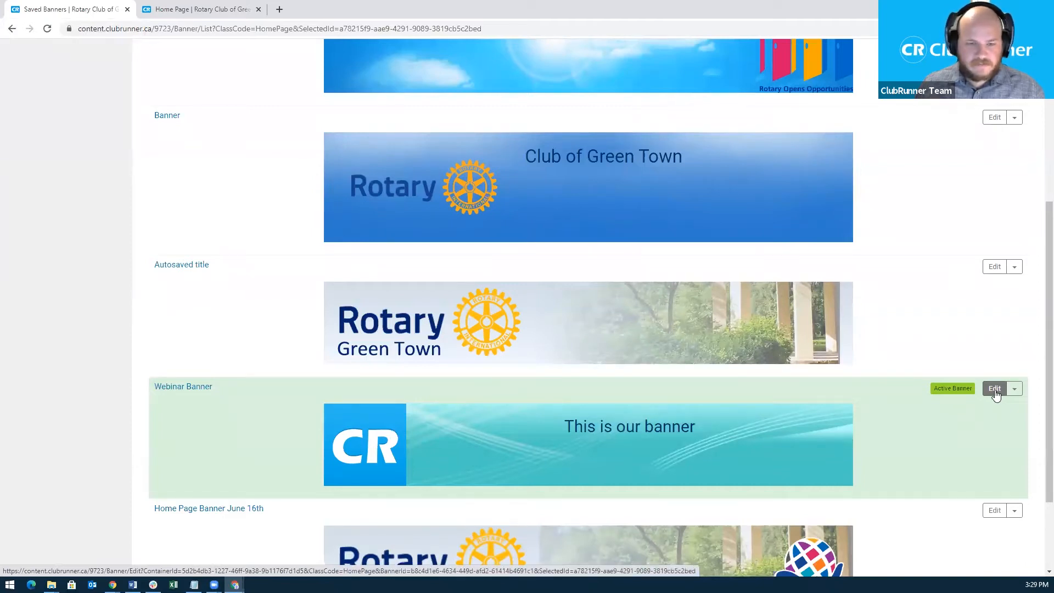
Activate Home Page Banner June 16th and check it on the reloaded home page.
scroll(995, 394, down, 2)
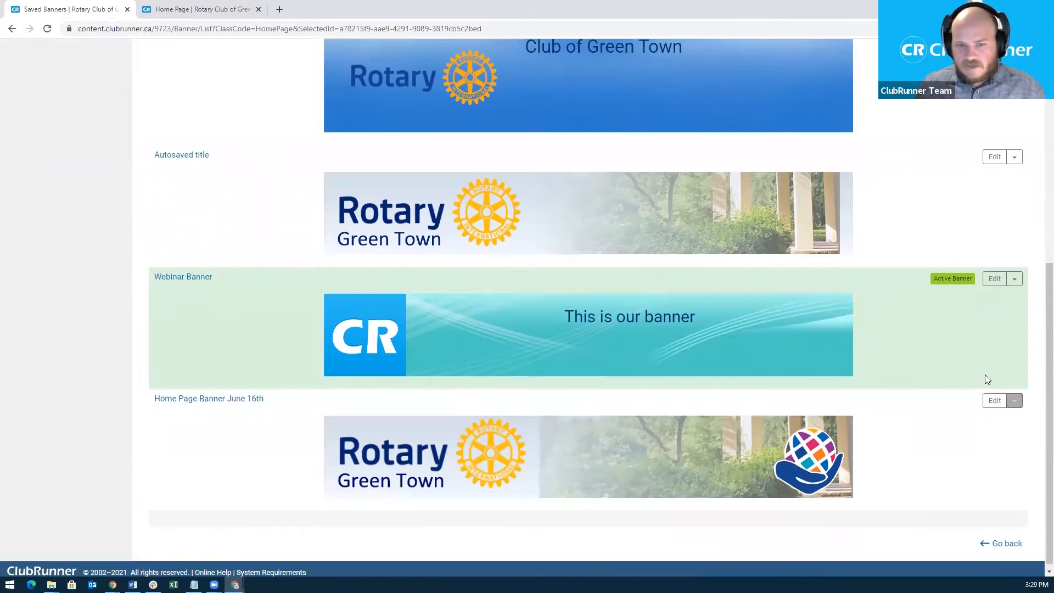
click(1014, 404)
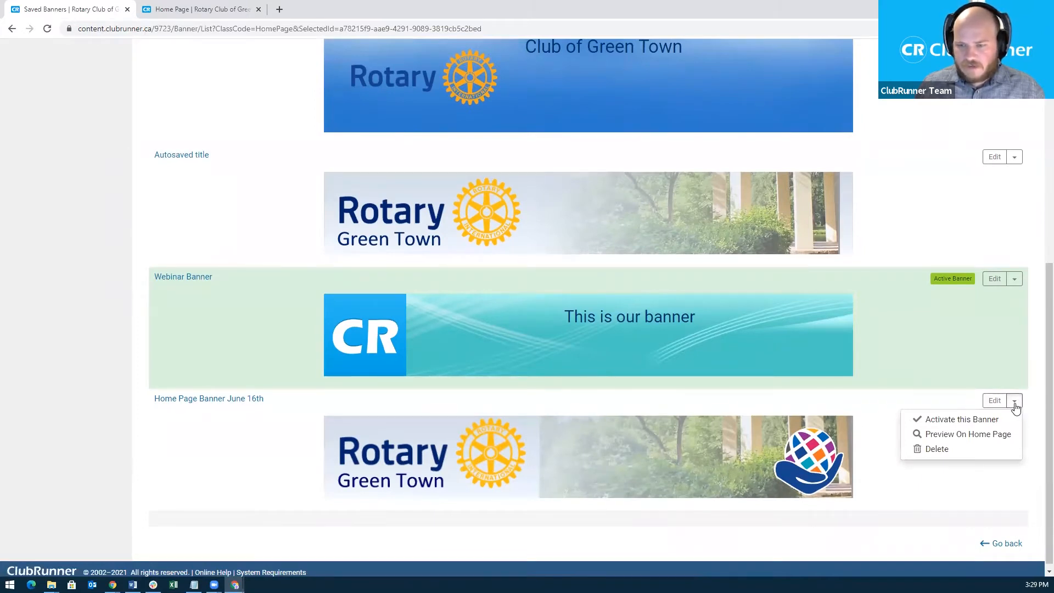
click(959, 423)
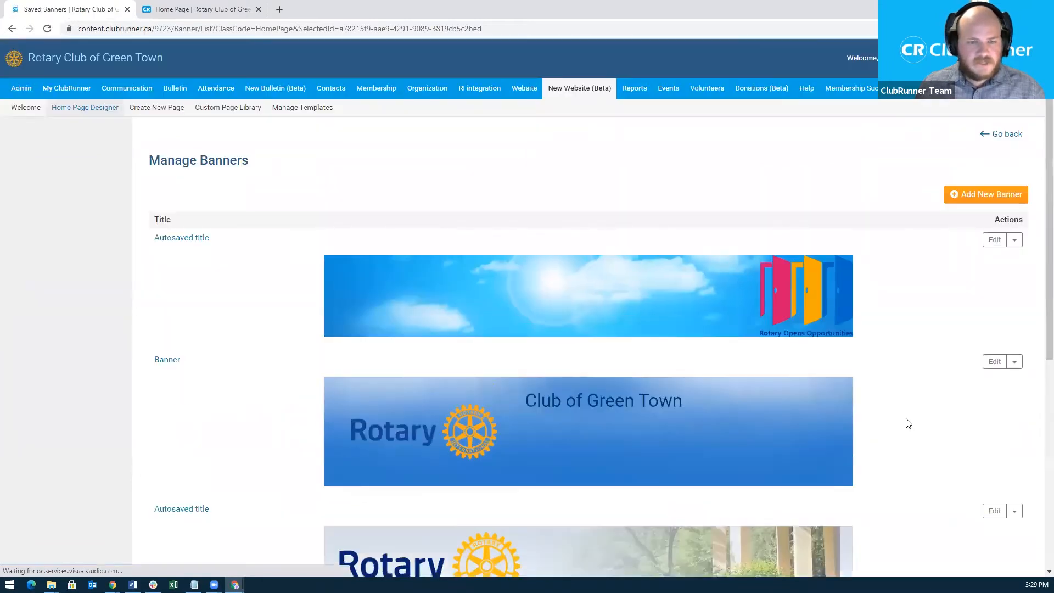
scroll(907, 425, down, 5)
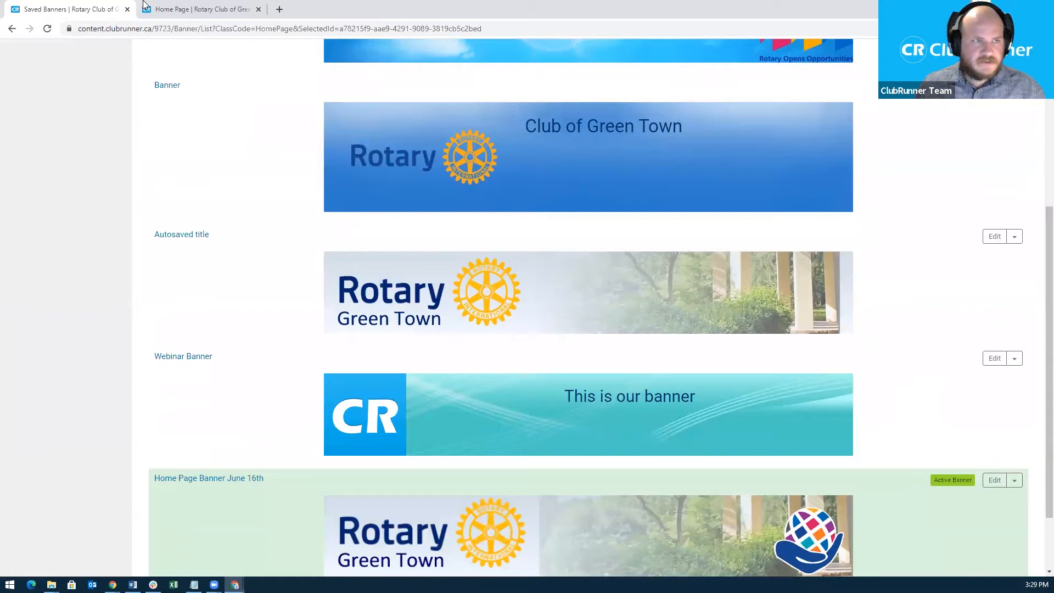
click(196, 9)
click(174, 29)
key(Return)
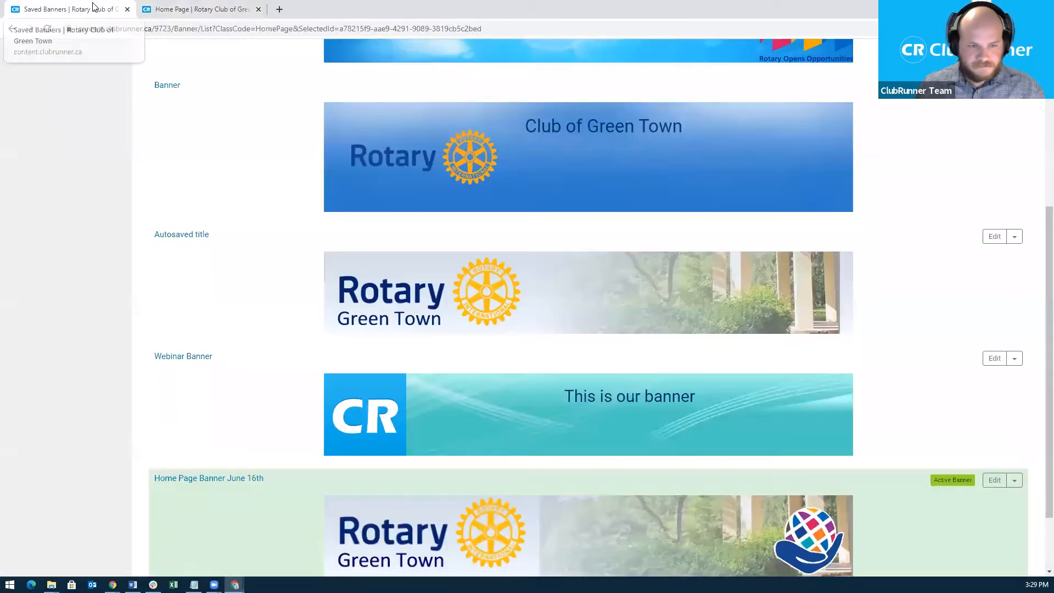
click(95, 8)
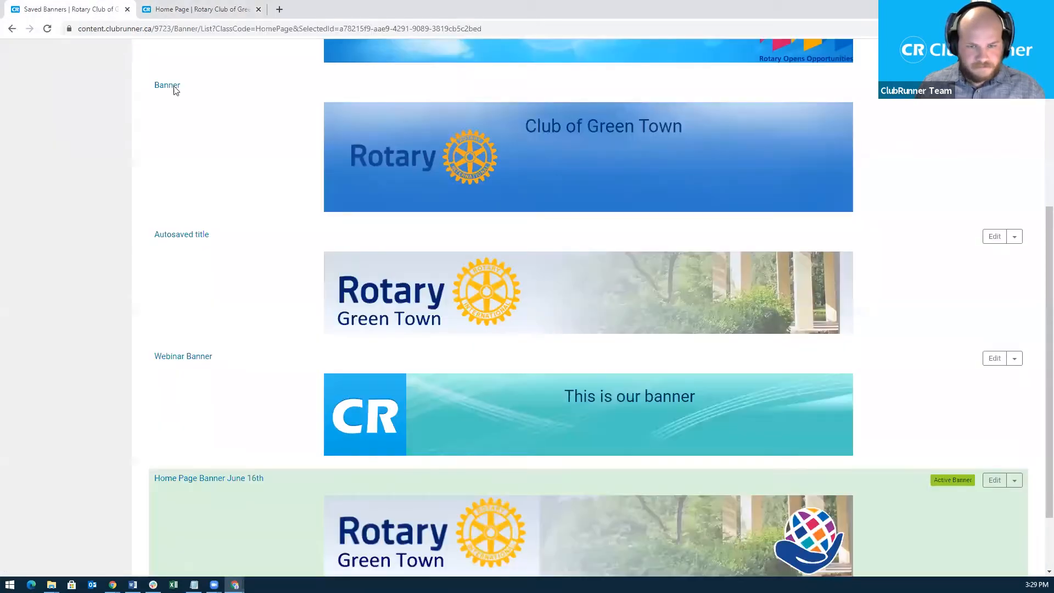
Delete the Webinar Banner and confirm the deletion.
click(1015, 360)
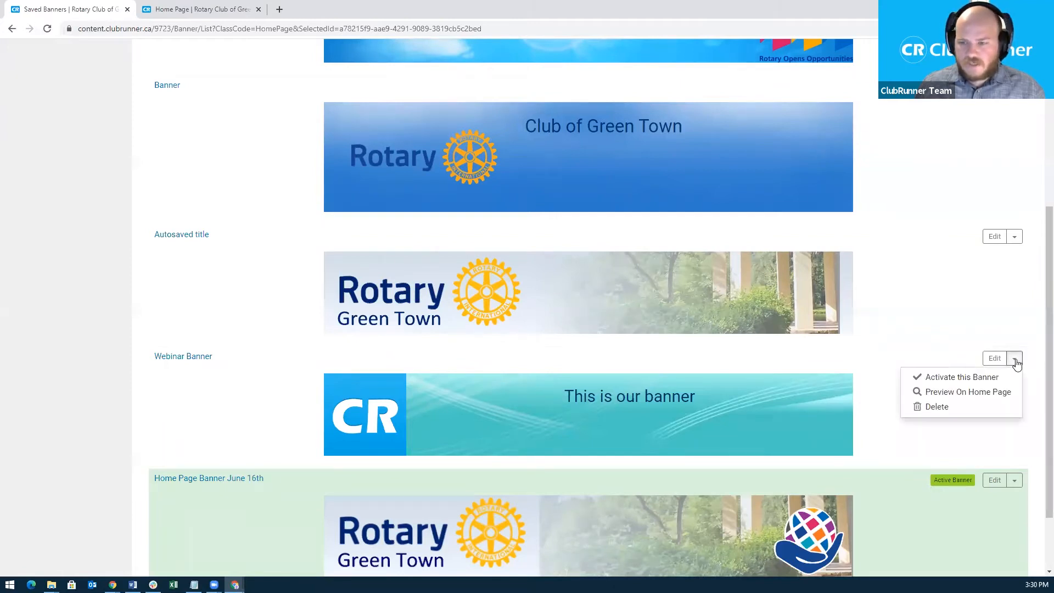
click(934, 409)
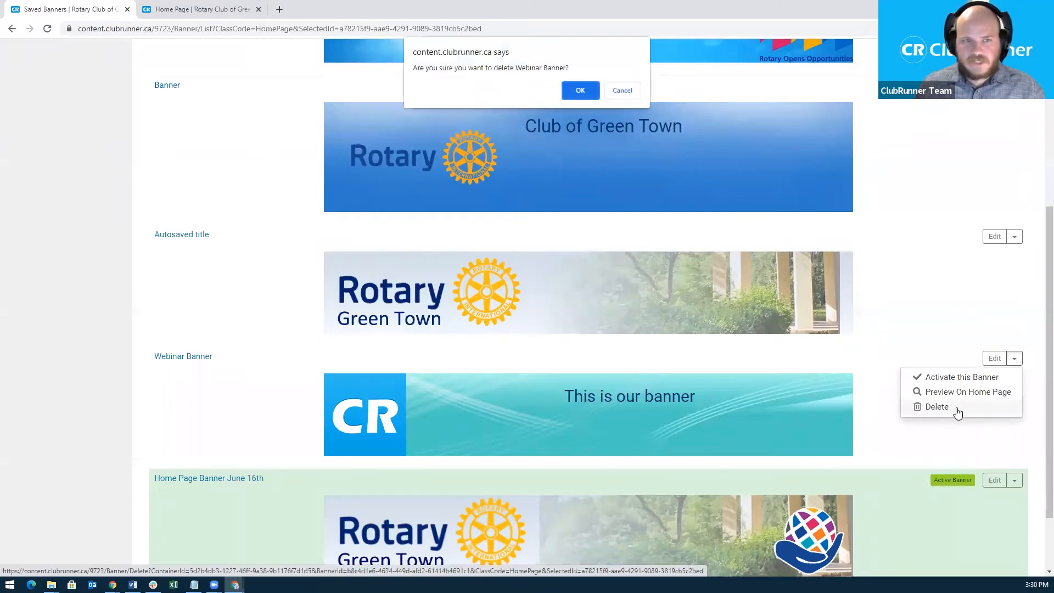
click(576, 93)
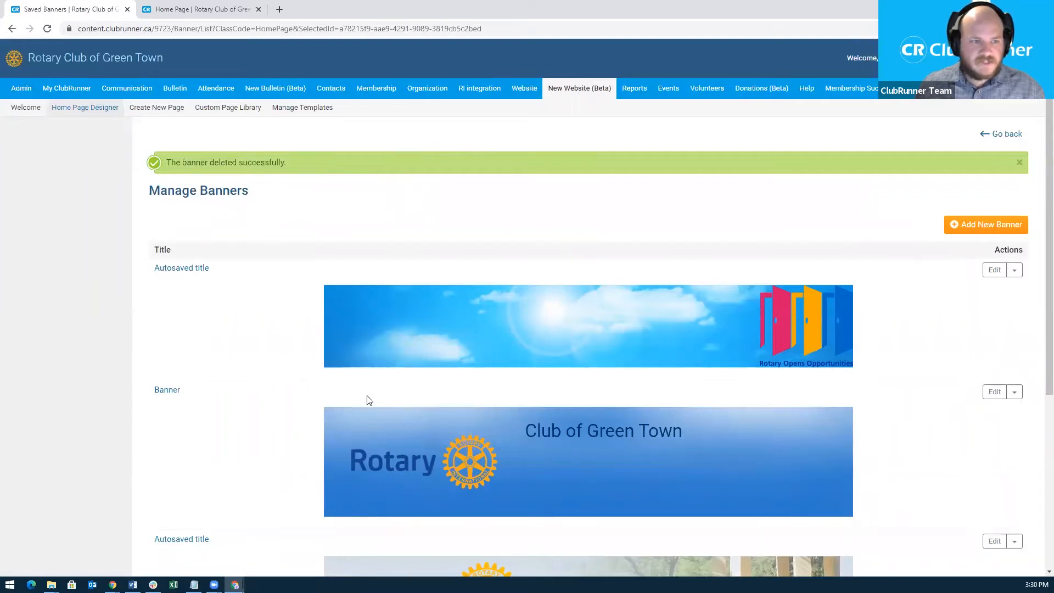
scroll(367, 395, down, 5)
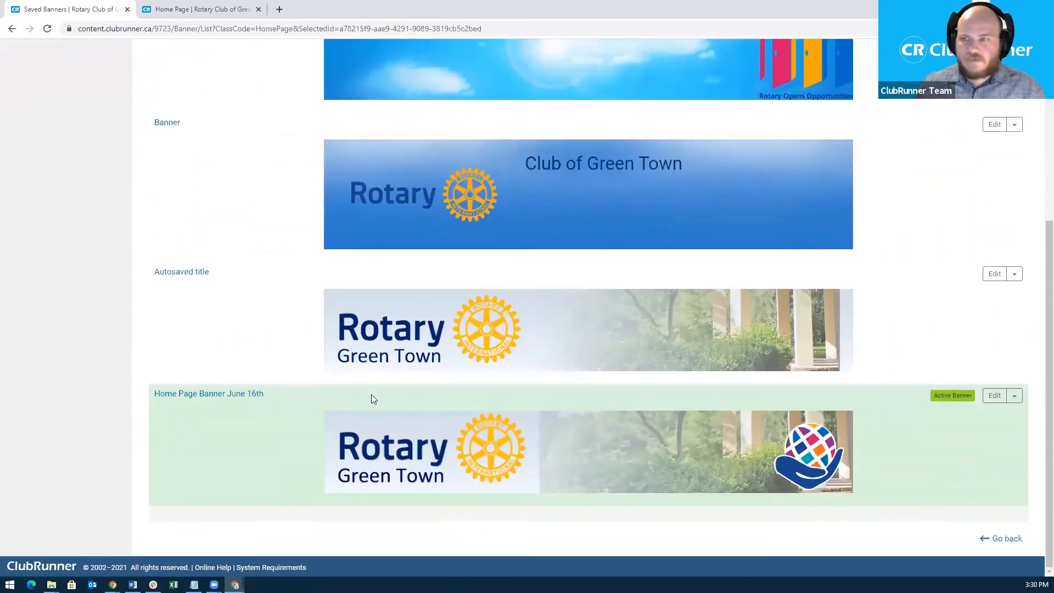
scroll(583, 386, up, 1)
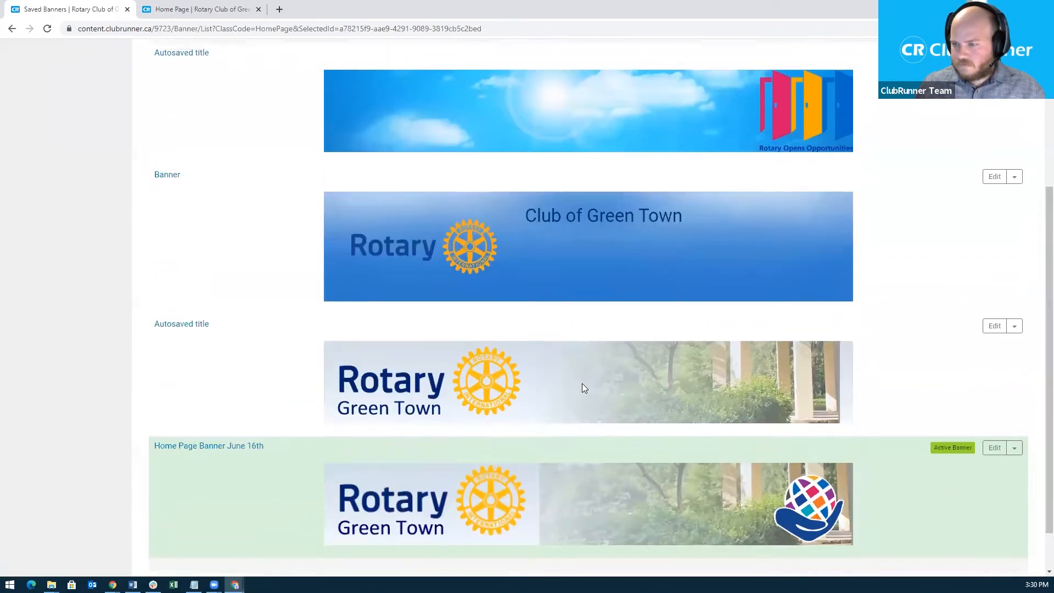
scroll(606, 367, up, 1)
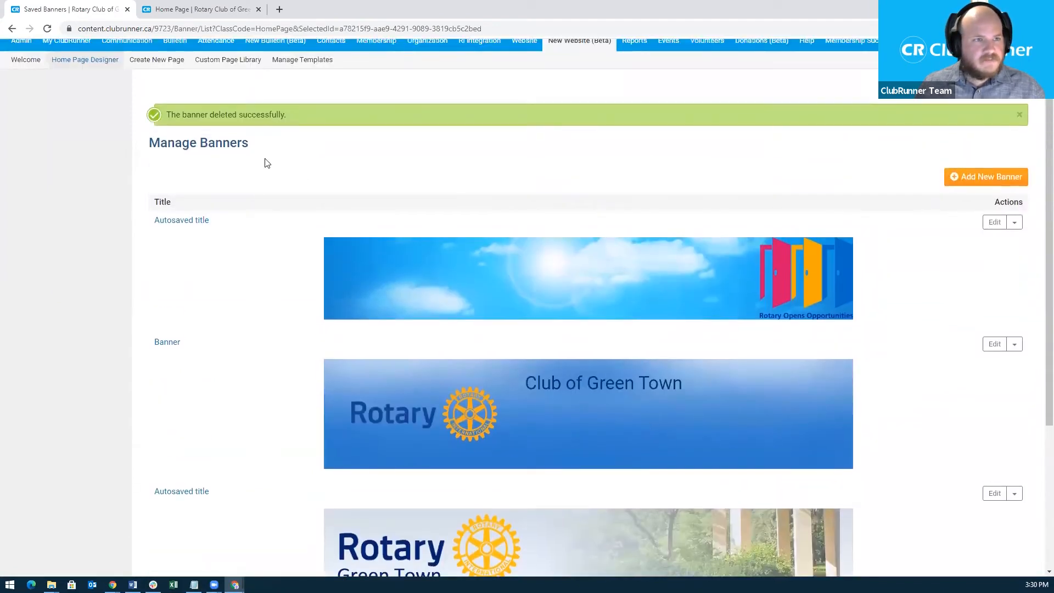
Open the Home Page Designer, collapse Essentials and expand Preformatted Widgets in the Content panel.
click(97, 63)
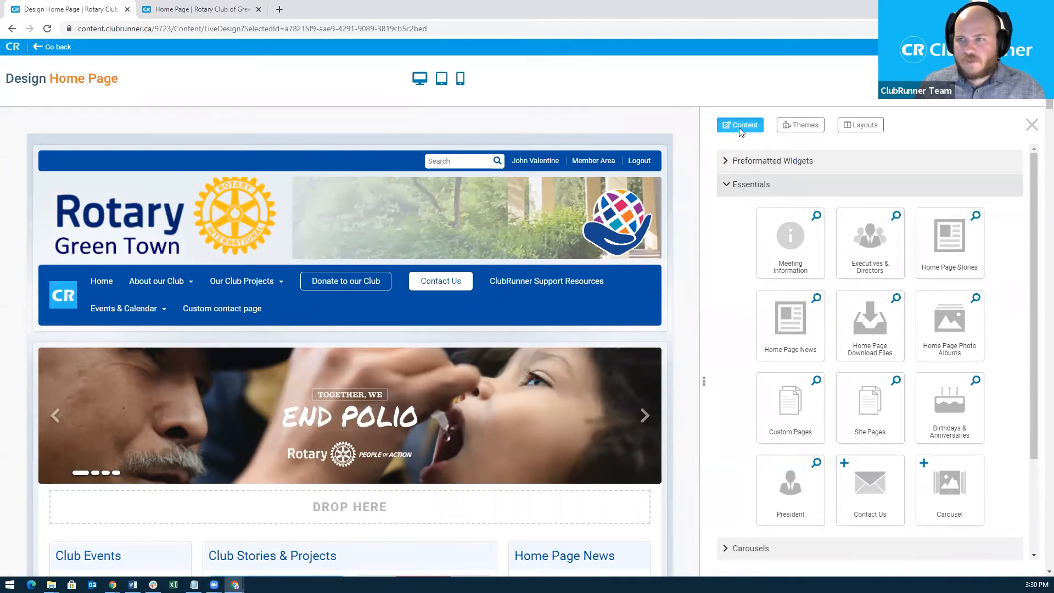
click(725, 185)
click(727, 162)
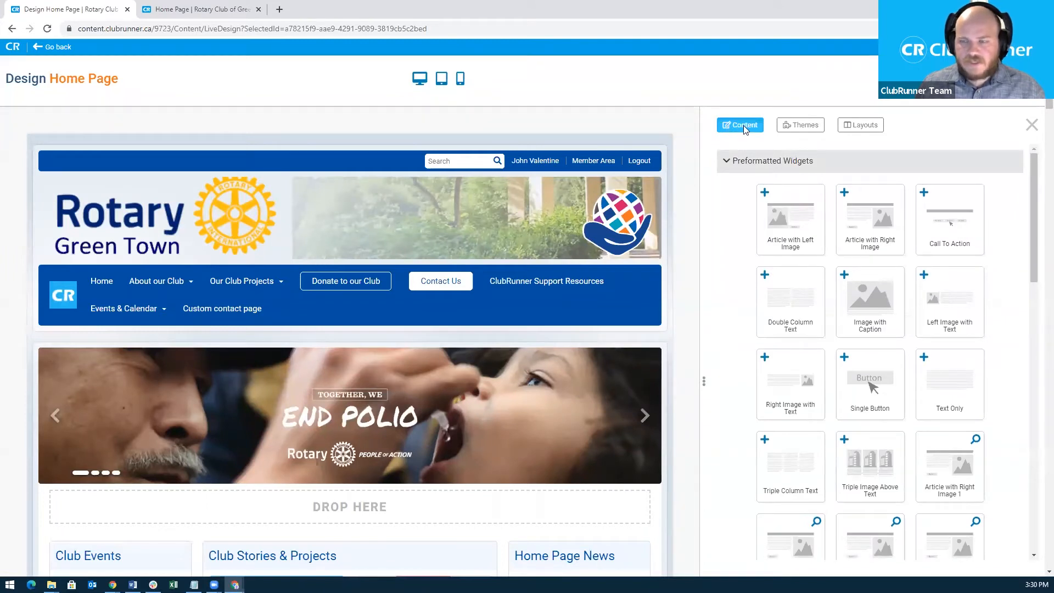
click(727, 162)
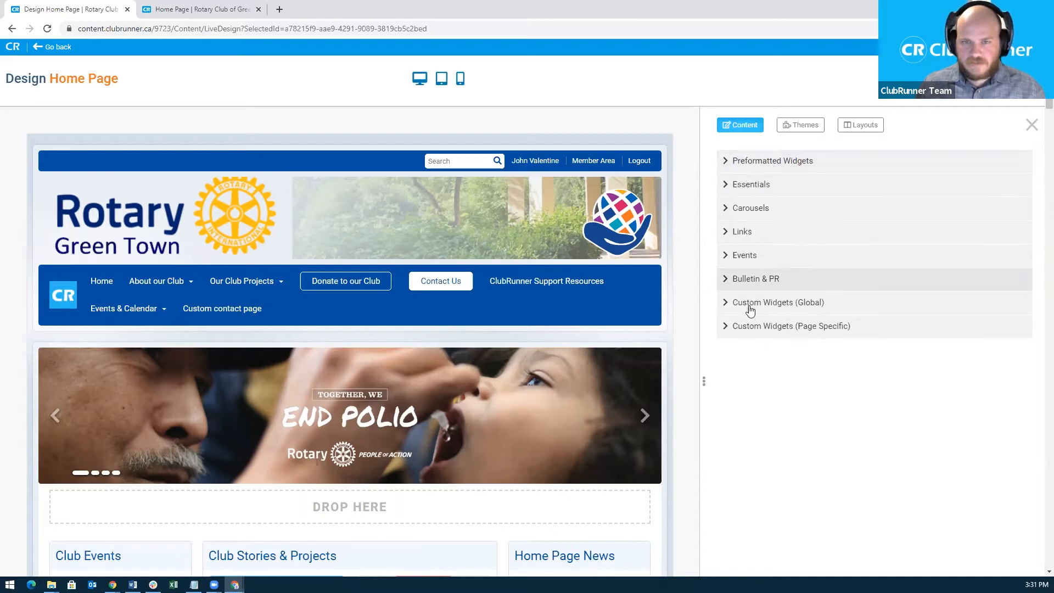
click(726, 163)
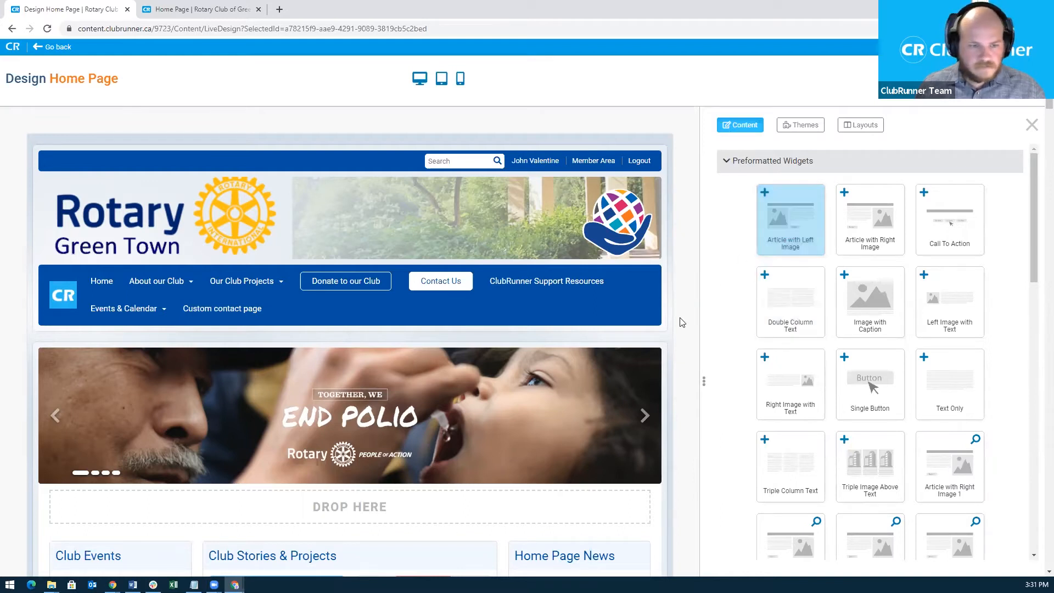
scroll(647, 357, down, 1)
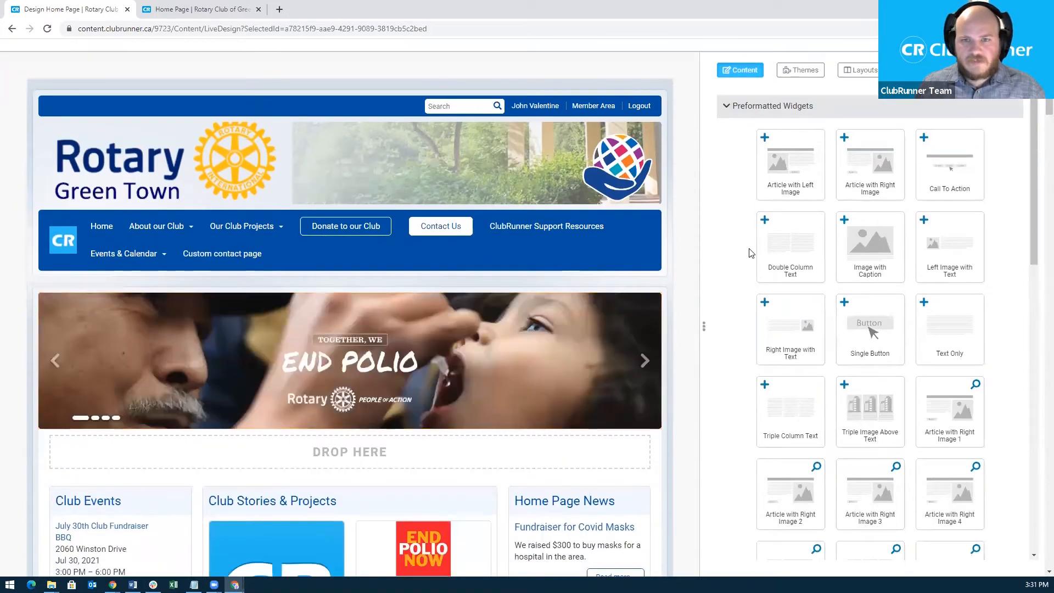
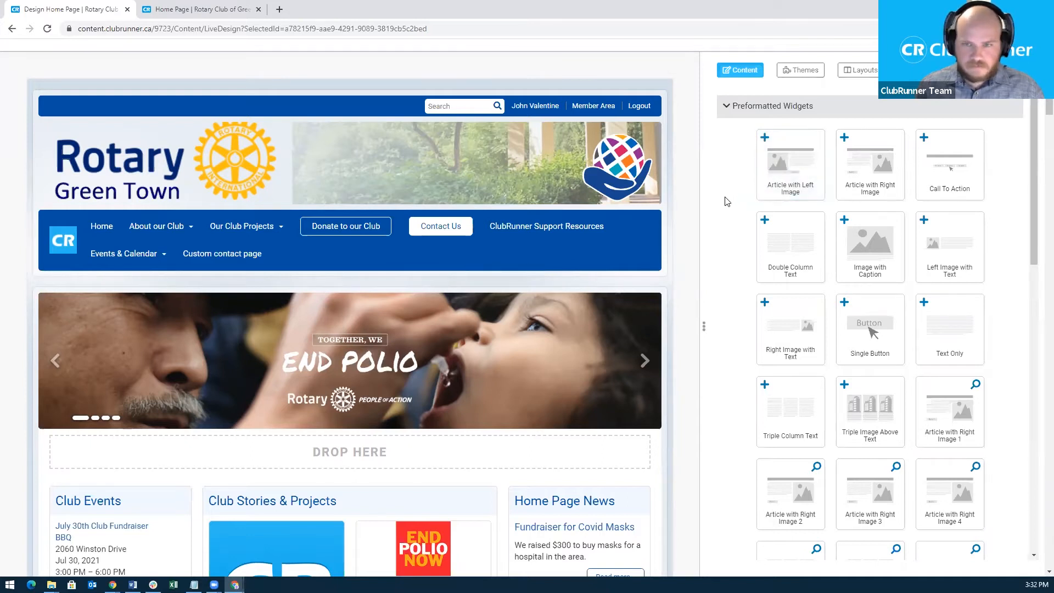
Drag the Article with Left Image widget onto the home page's Main column.
scroll(728, 201, down, 1)
scroll(736, 191, up, 1)
scroll(510, 249, down, 1)
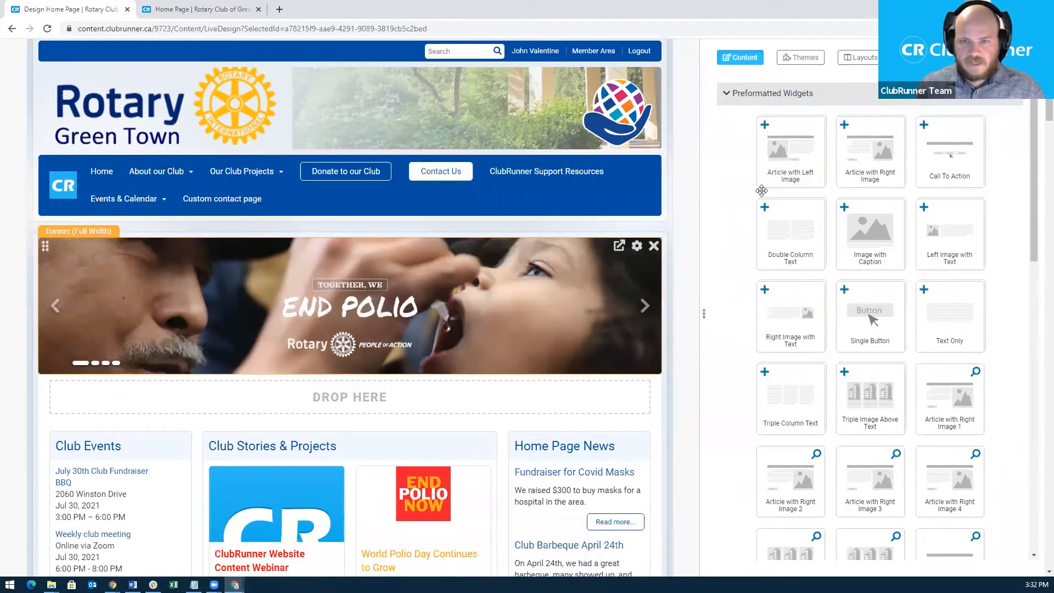
drag(788, 160, 370, 434)
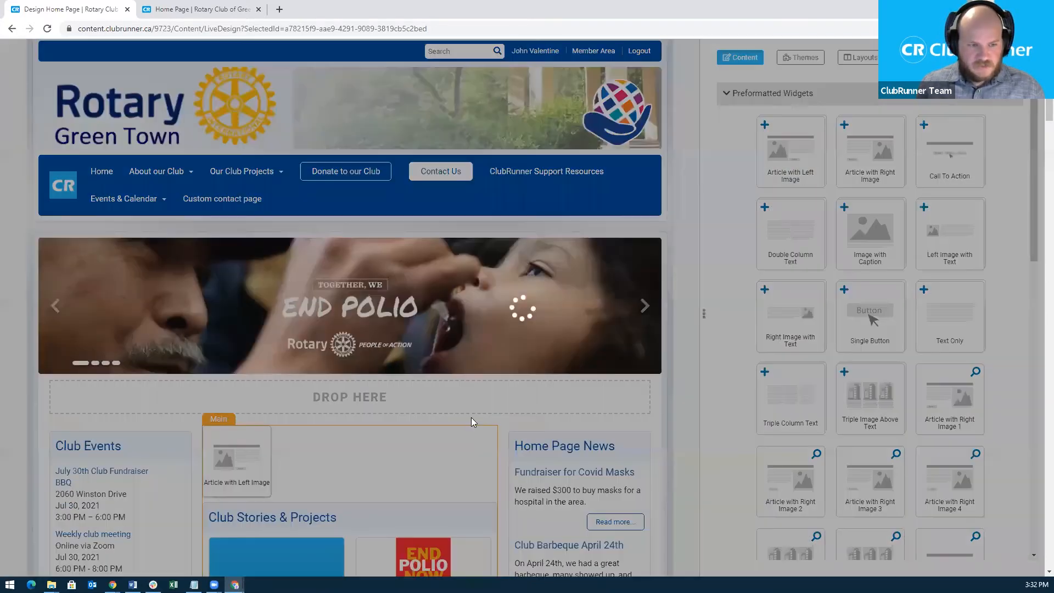
scroll(504, 358, down, 2)
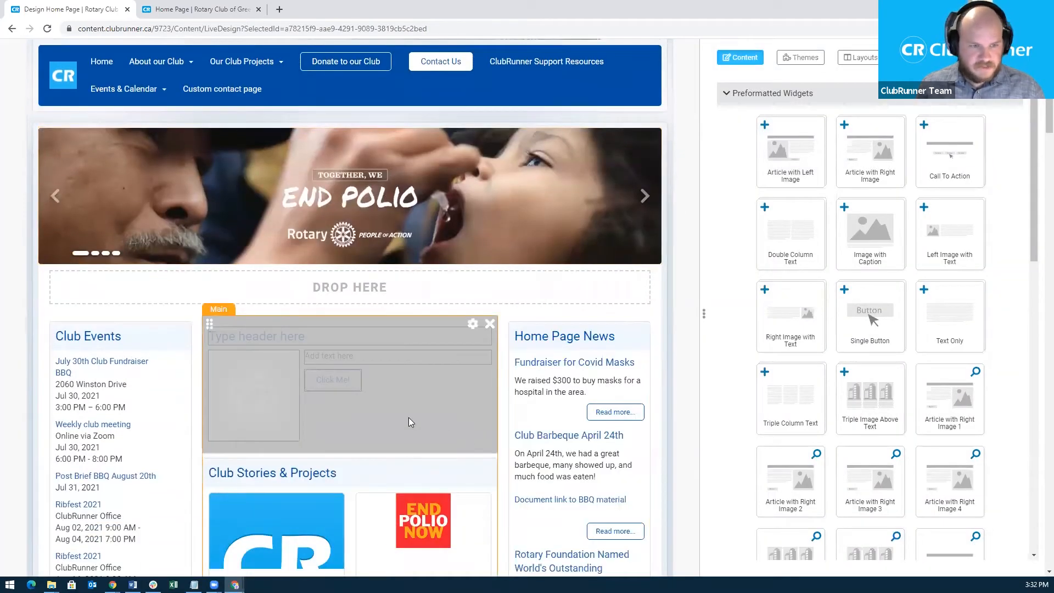
Replace the article's placeholder header with "This is cool!".
mouse_move(293, 407)
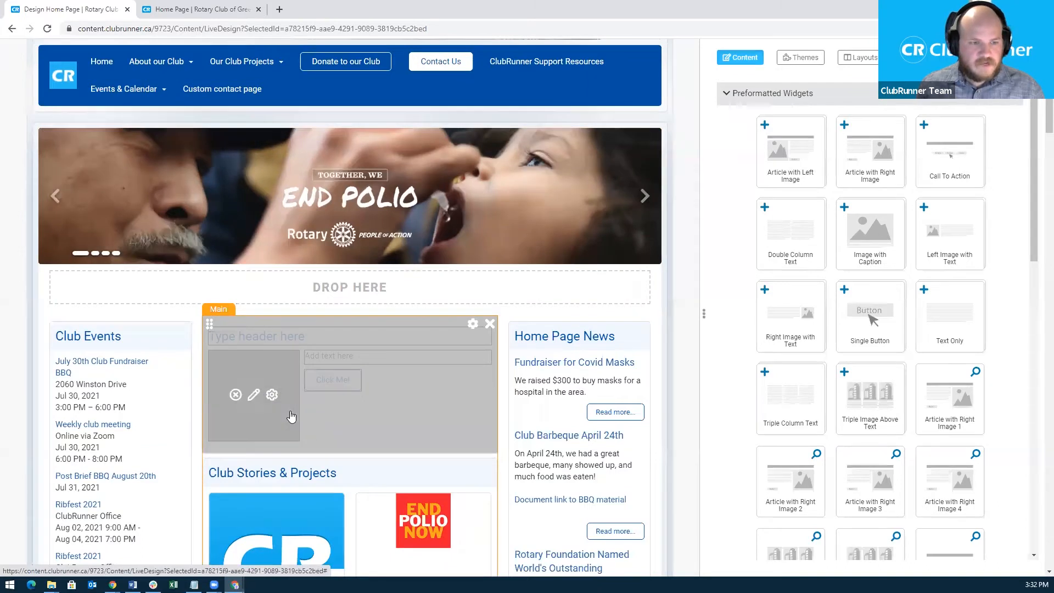
click(363, 335)
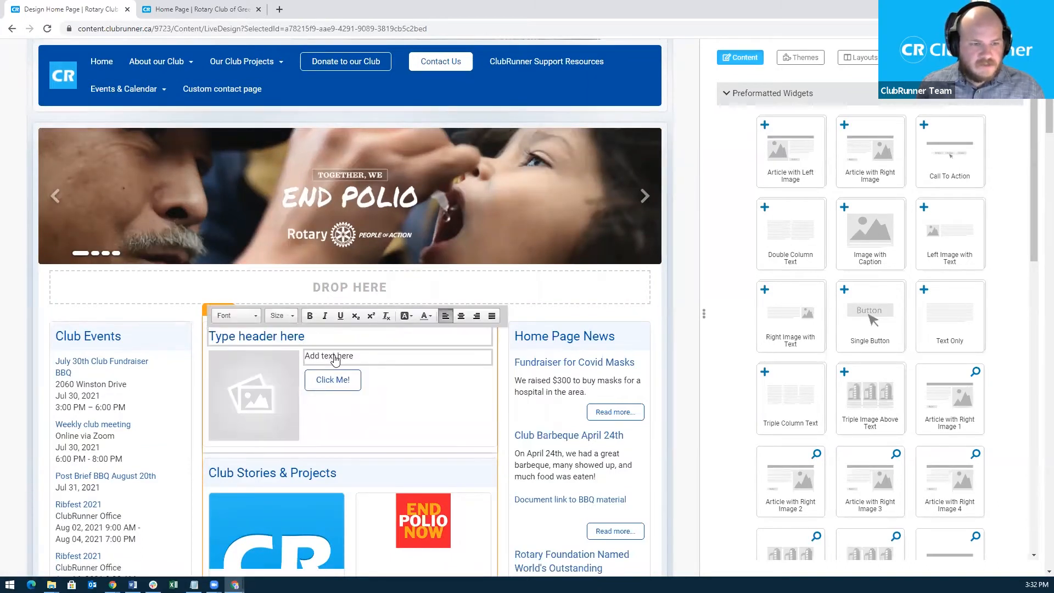
mouse_move(255, 394)
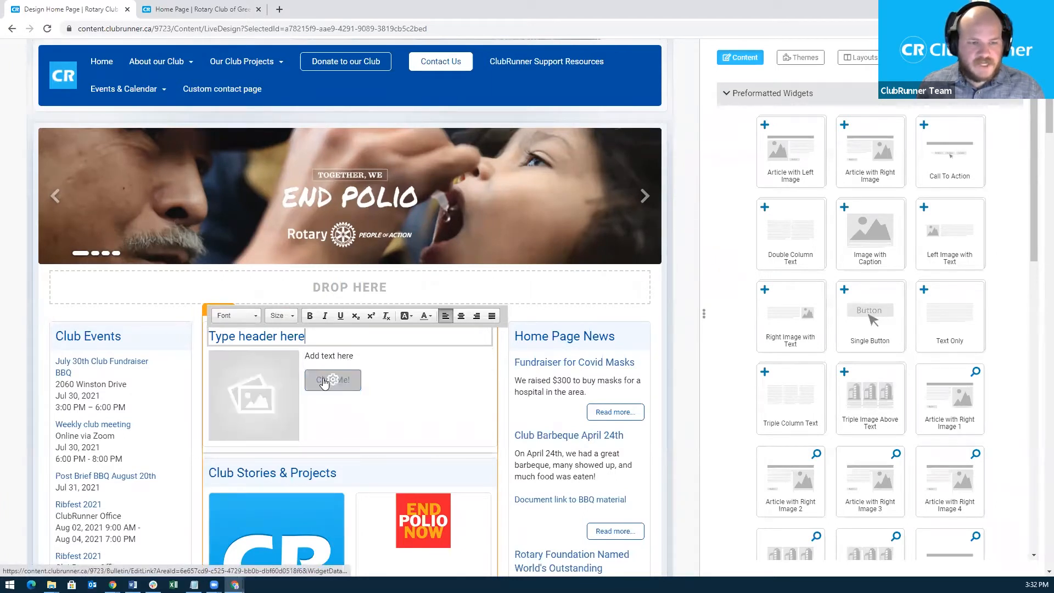
triple_click(264, 338)
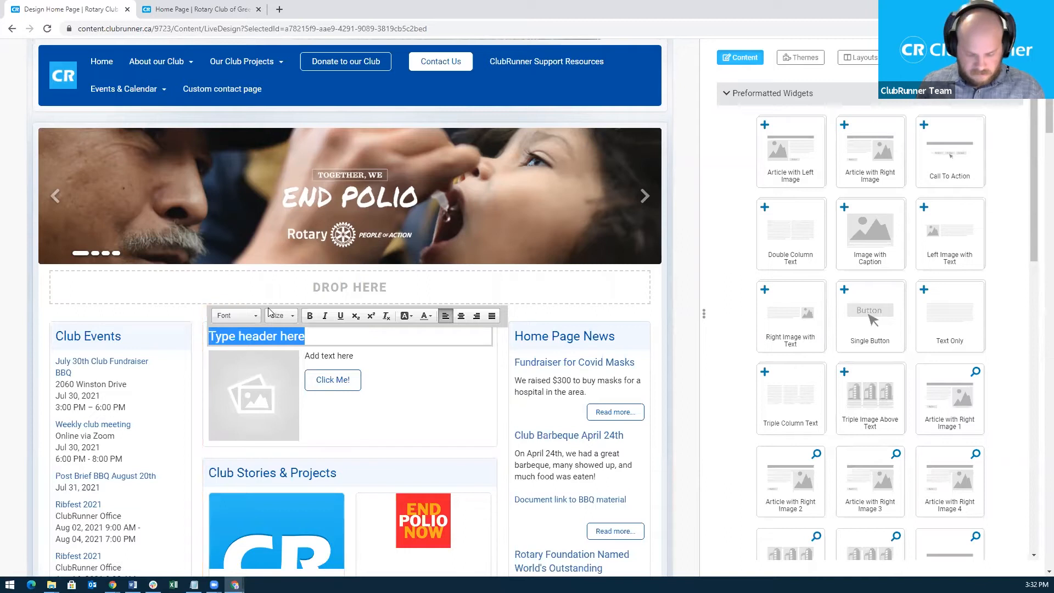
text(This i)
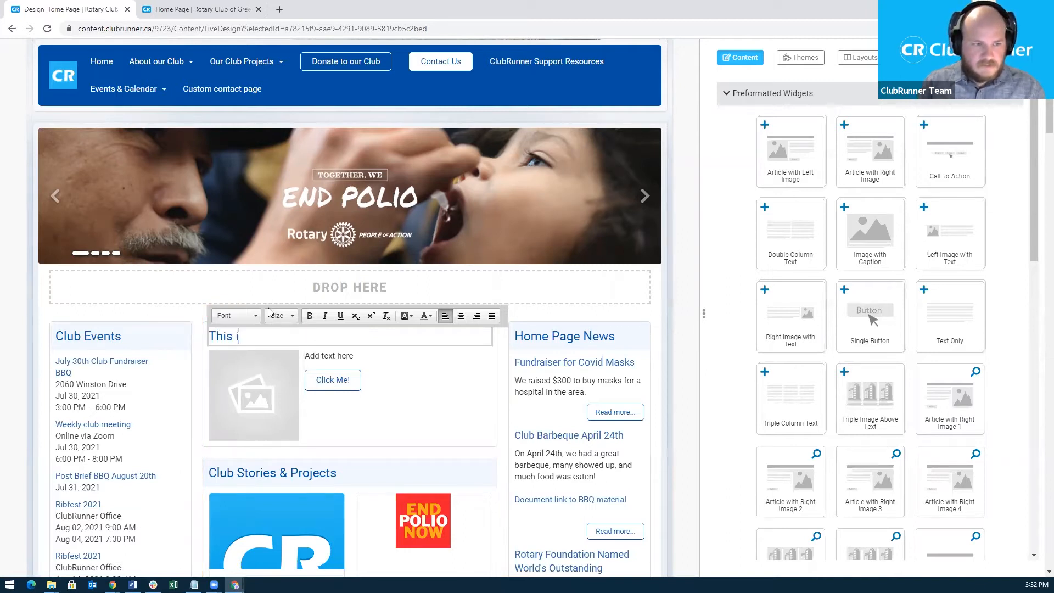
text(s coo)
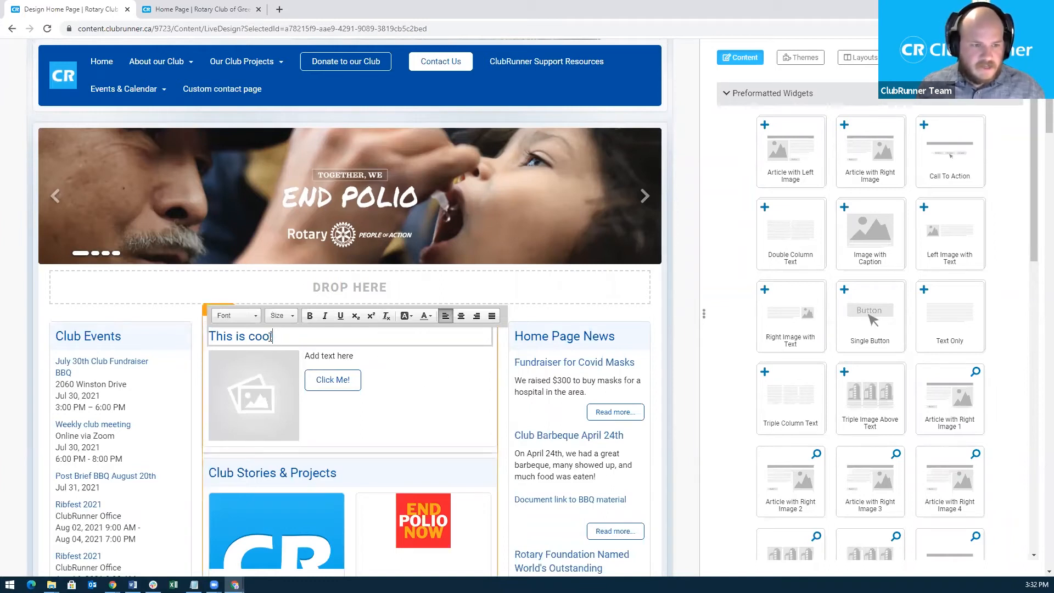
text(L!l!)
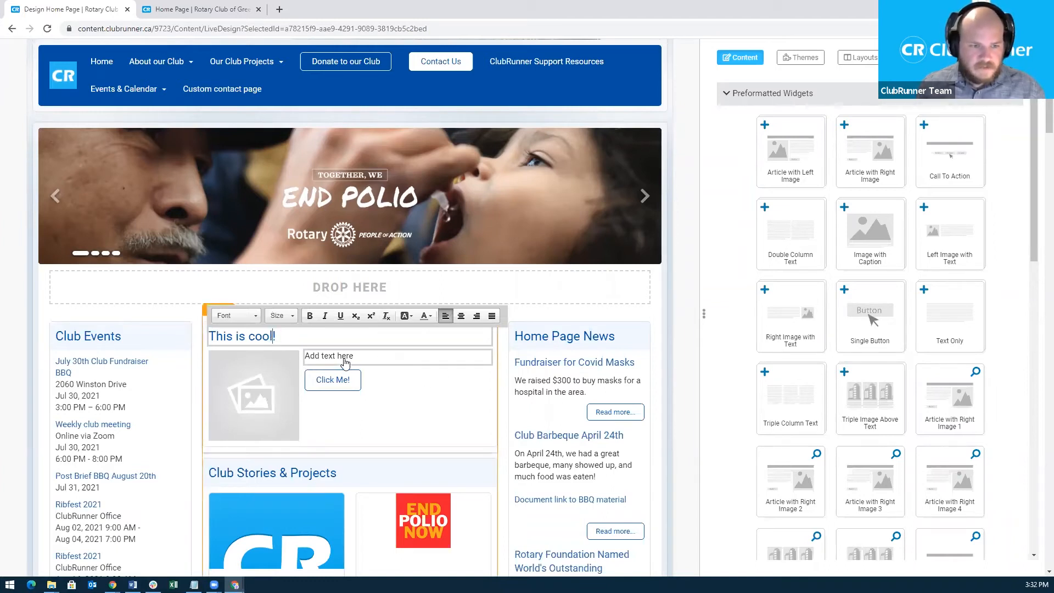
Select the article's body placeholder text, finish editing, and open the button's settings.
click(354, 355)
drag(354, 355, 303, 356)
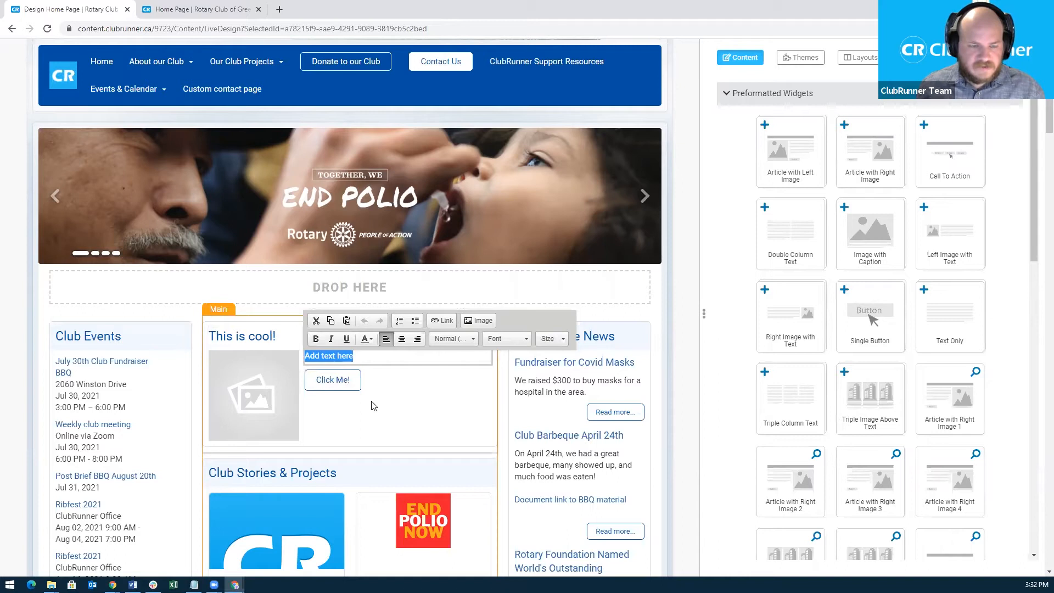
click(354, 394)
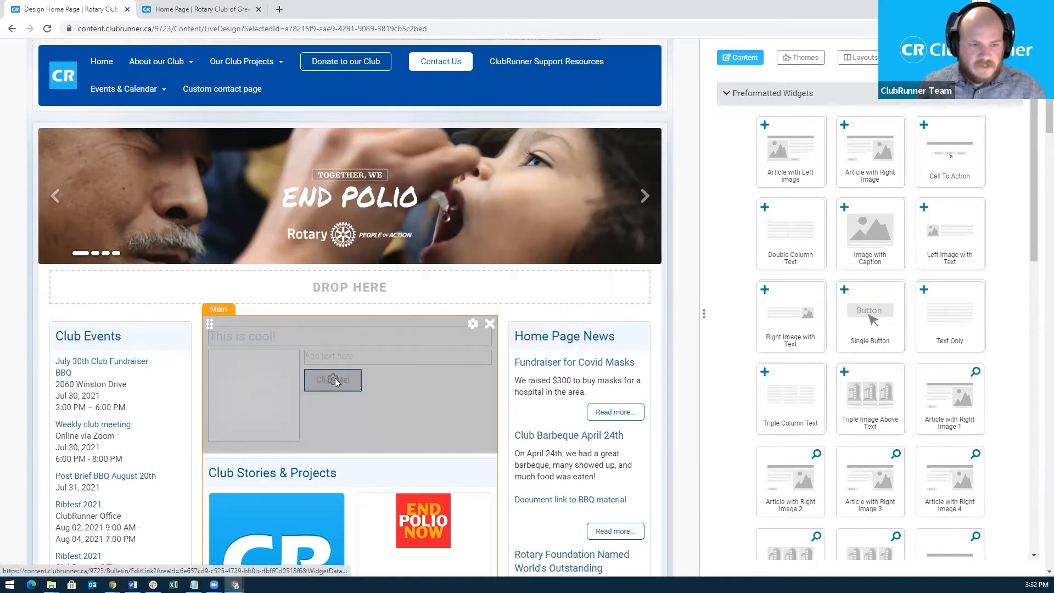
click(335, 379)
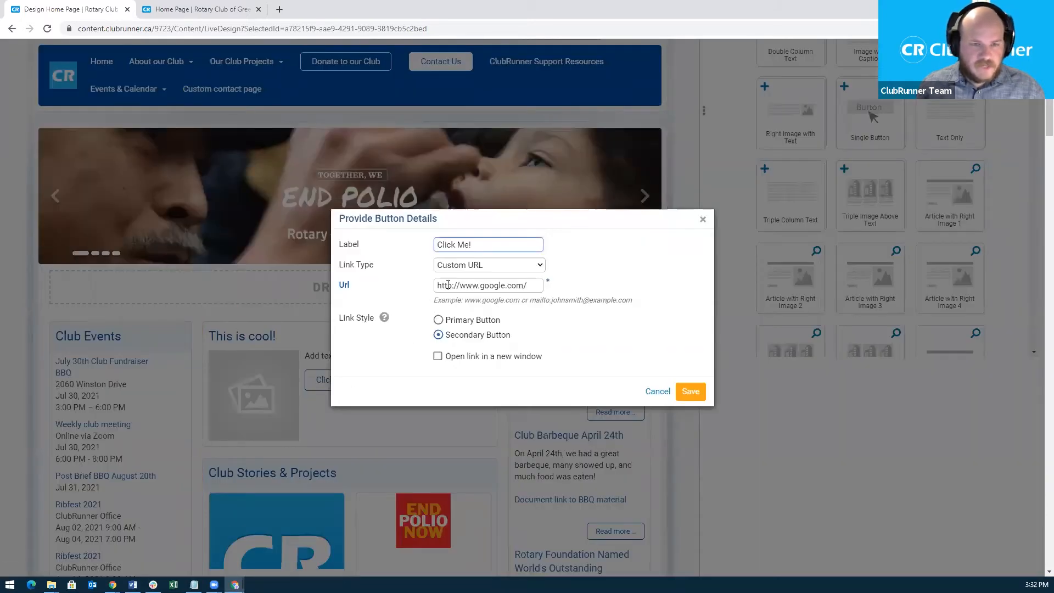
Label the button "Button", link it to the built-in Home page as a Secondary Button, and save.
drag(473, 244, 434, 246)
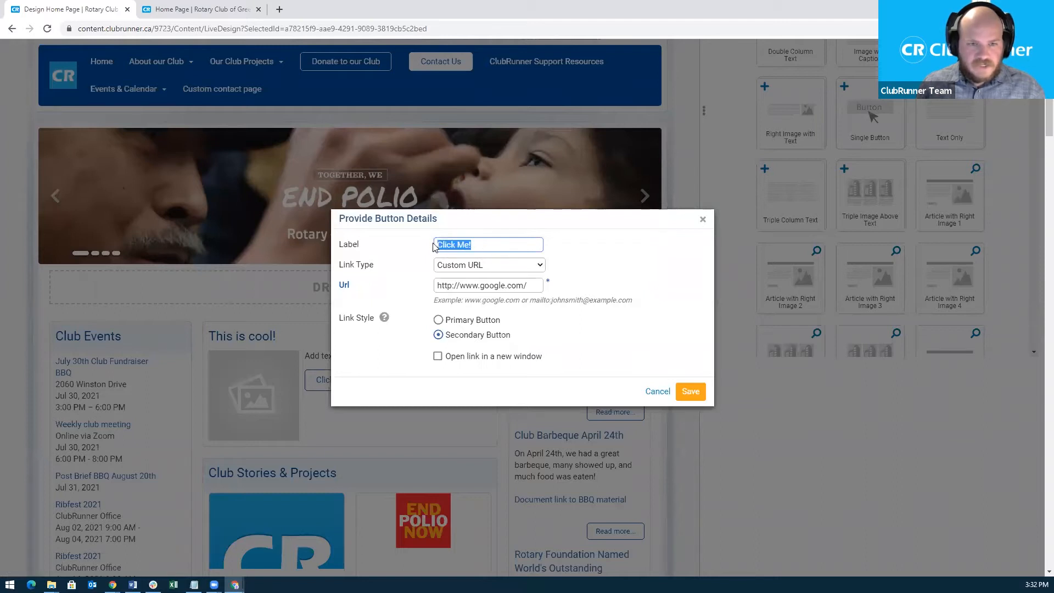
text(Button)
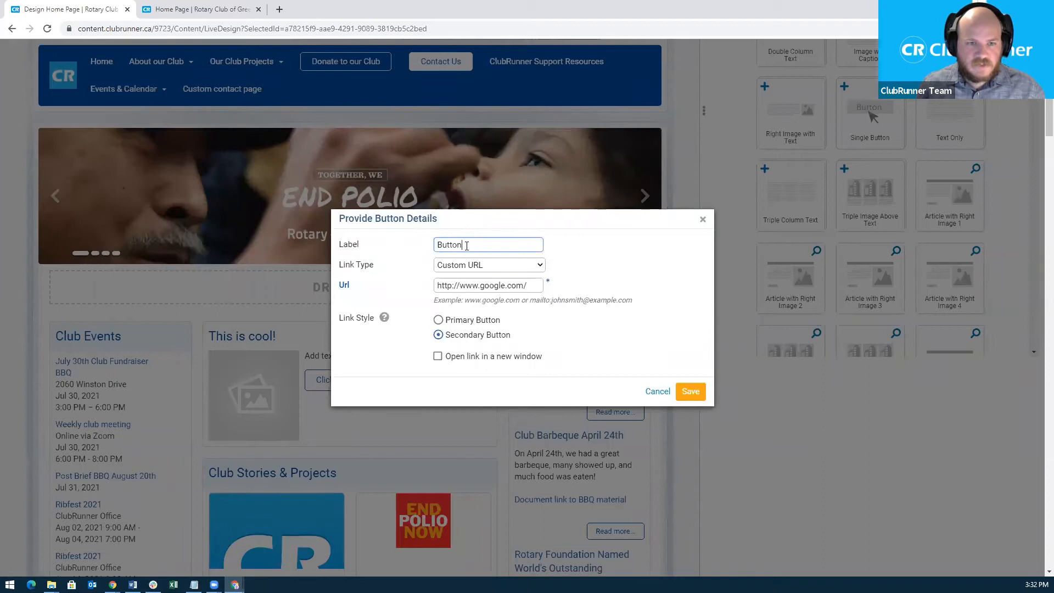
click(526, 269)
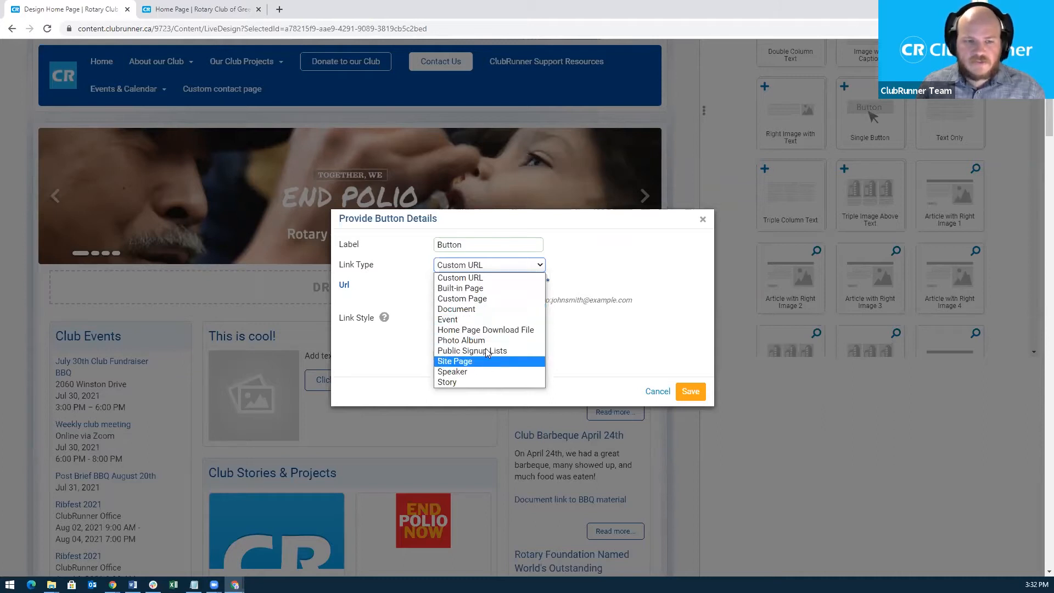
click(472, 288)
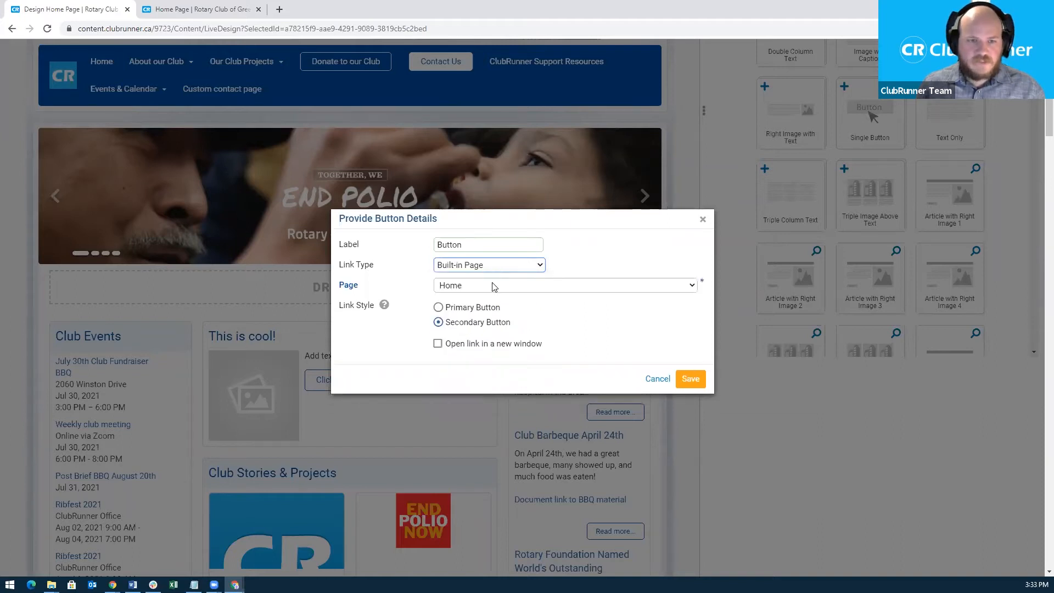
click(493, 285)
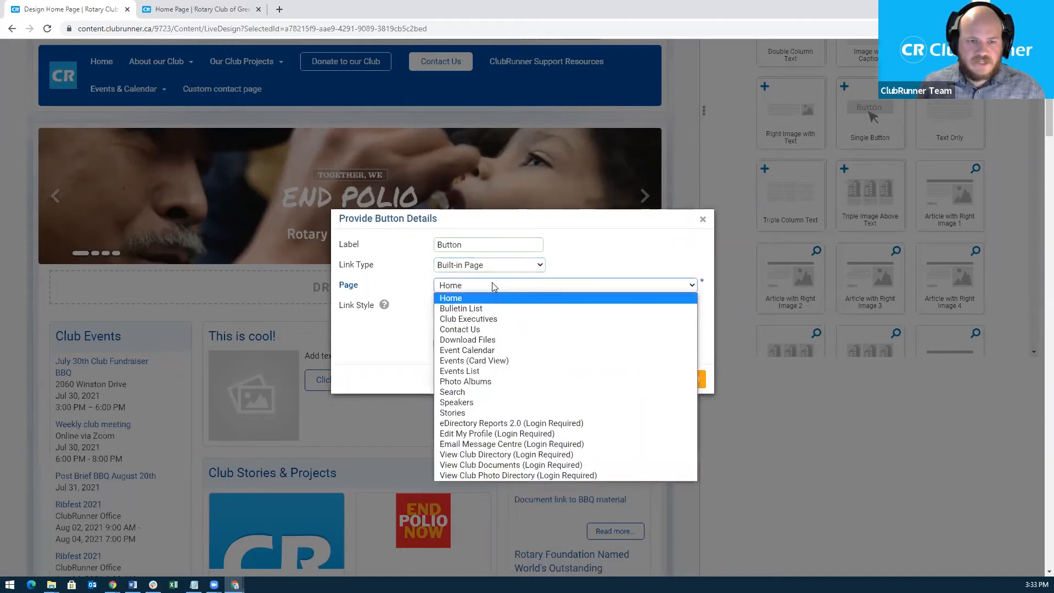
click(589, 273)
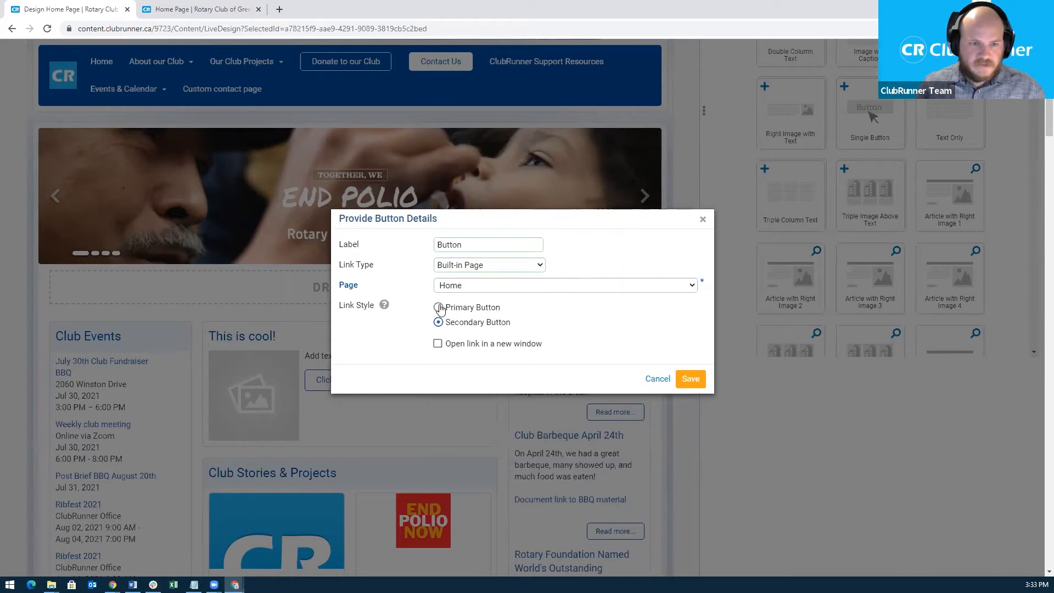
click(438, 322)
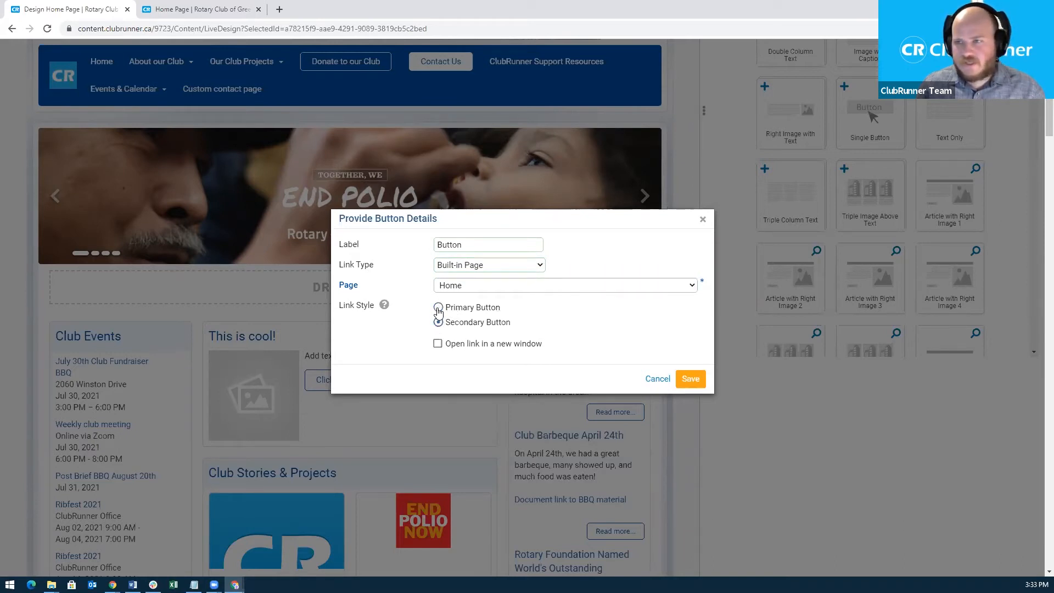
click(690, 380)
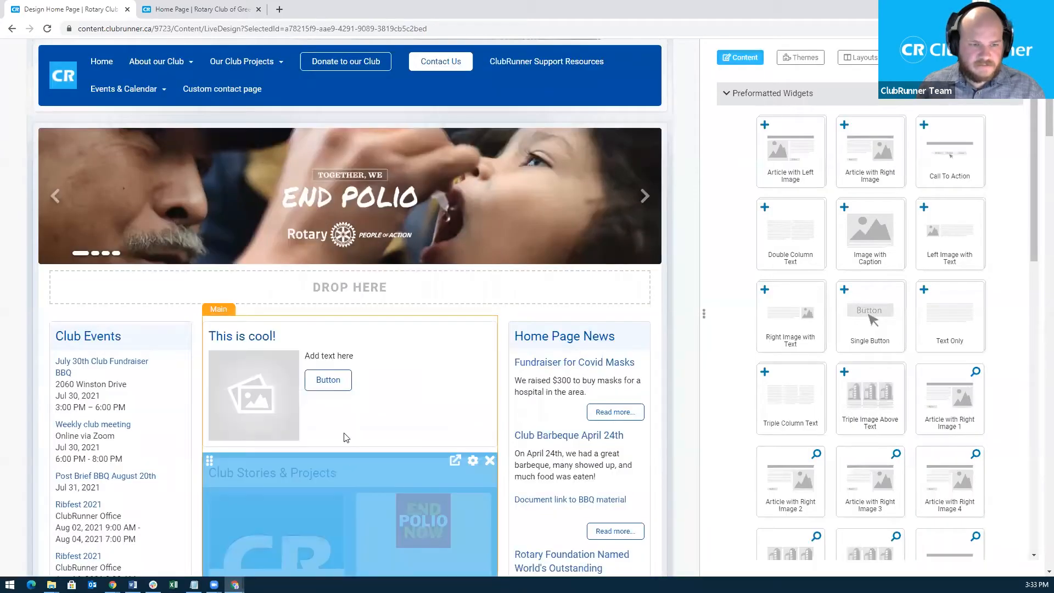
Try the primary style on the button, then switch back to secondary and save.
click(329, 380)
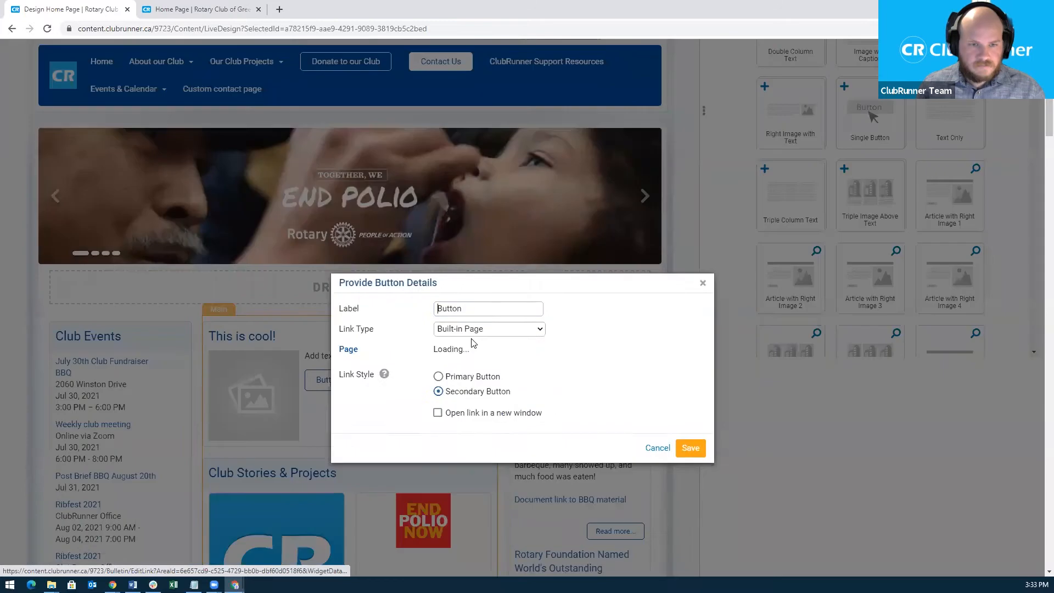
click(438, 314)
click(686, 386)
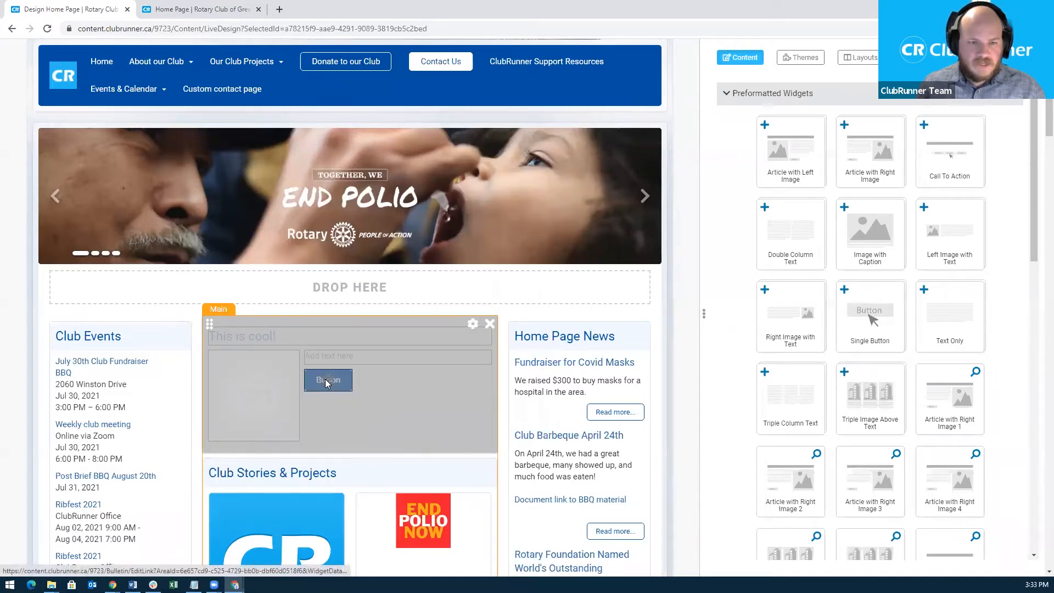
click(325, 379)
click(439, 329)
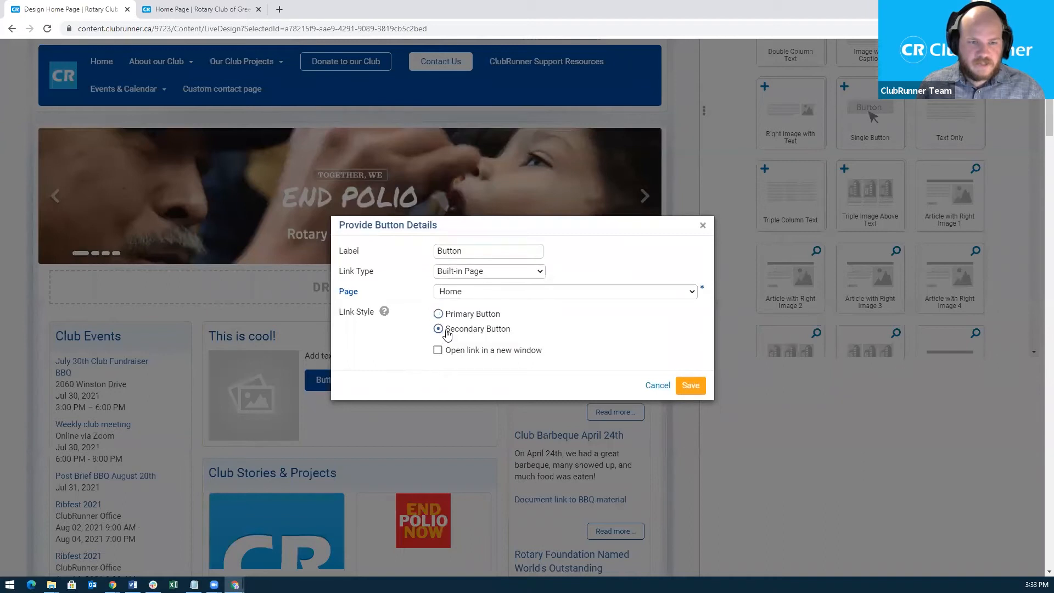
click(695, 387)
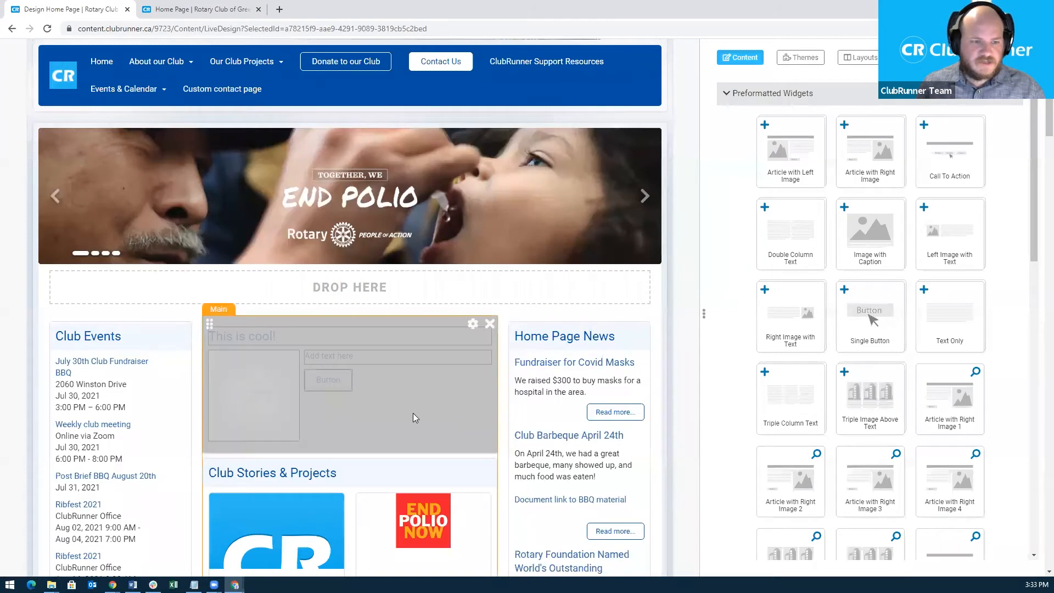
mouse_move(253, 401)
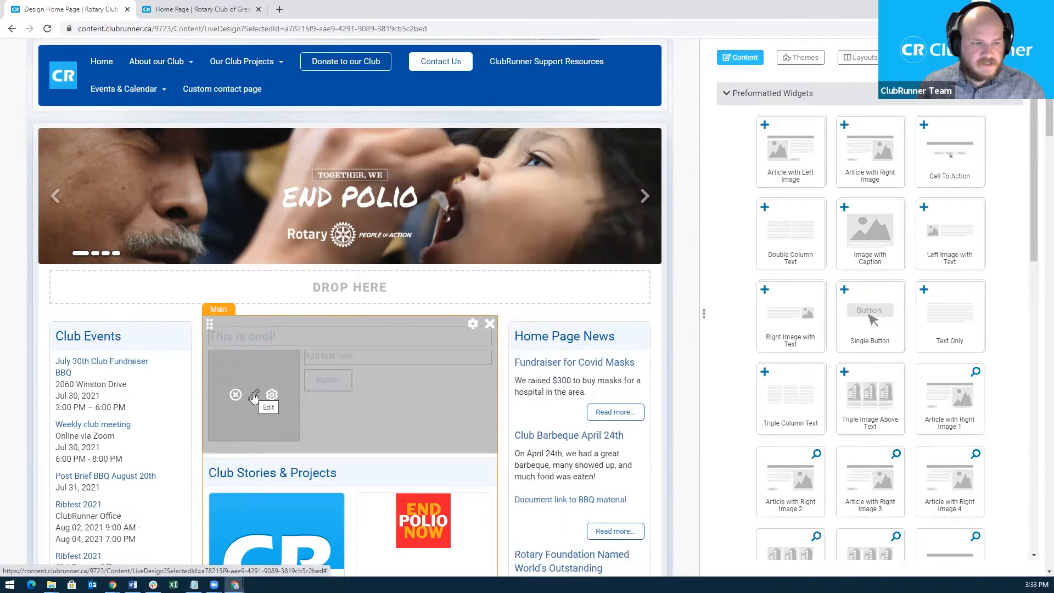
click(254, 396)
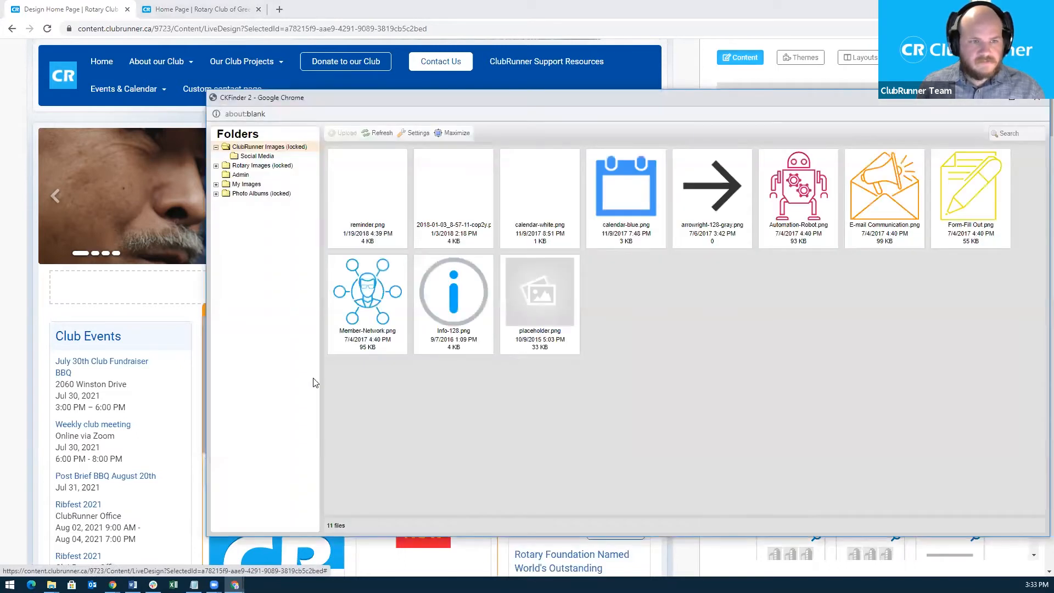
double_click(376, 290)
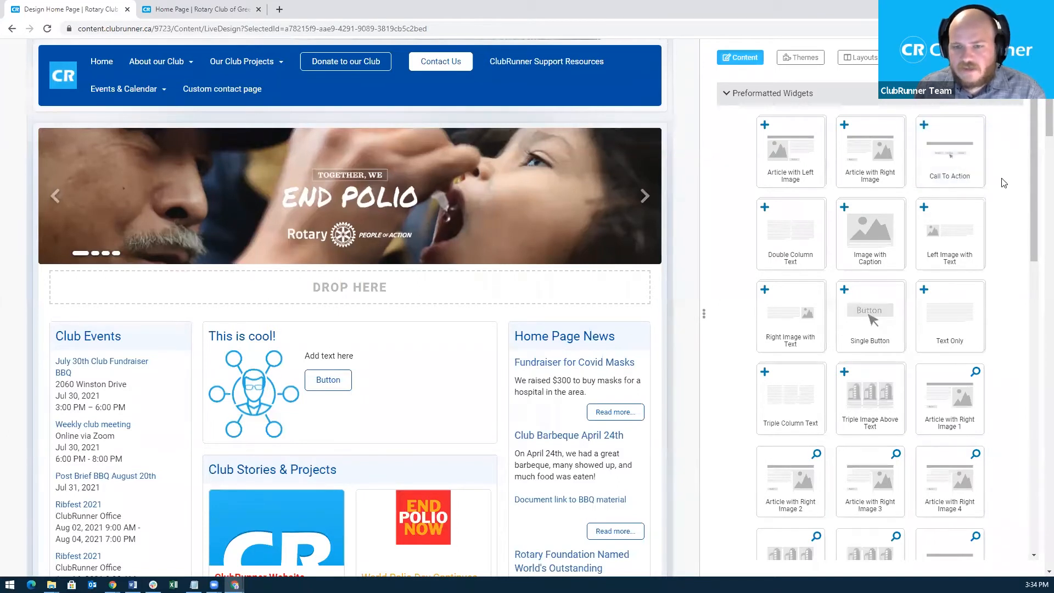
scroll(1004, 183, down, 1)
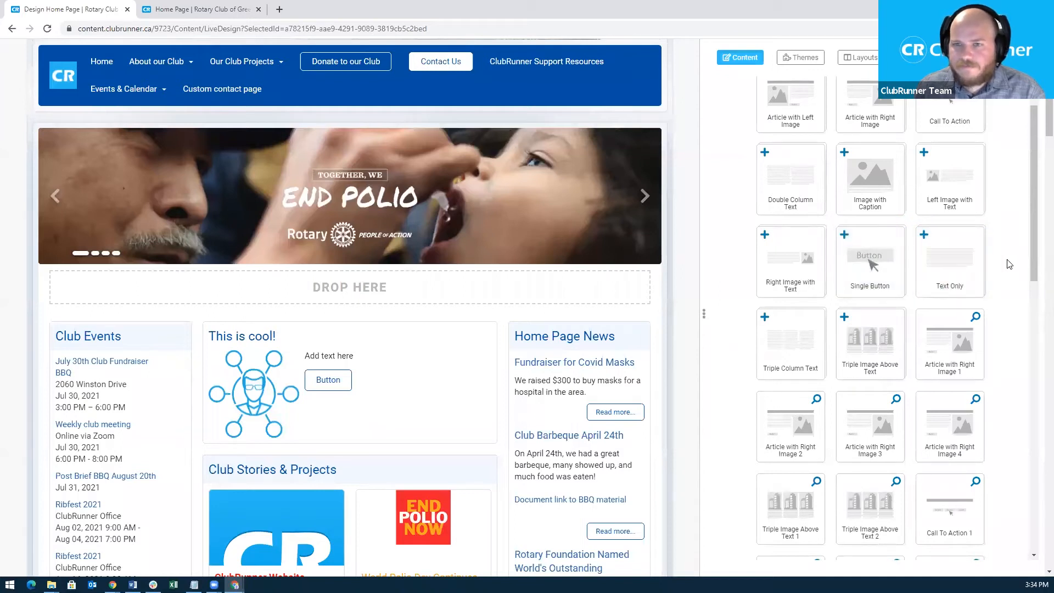
scroll(1009, 264, up, 1)
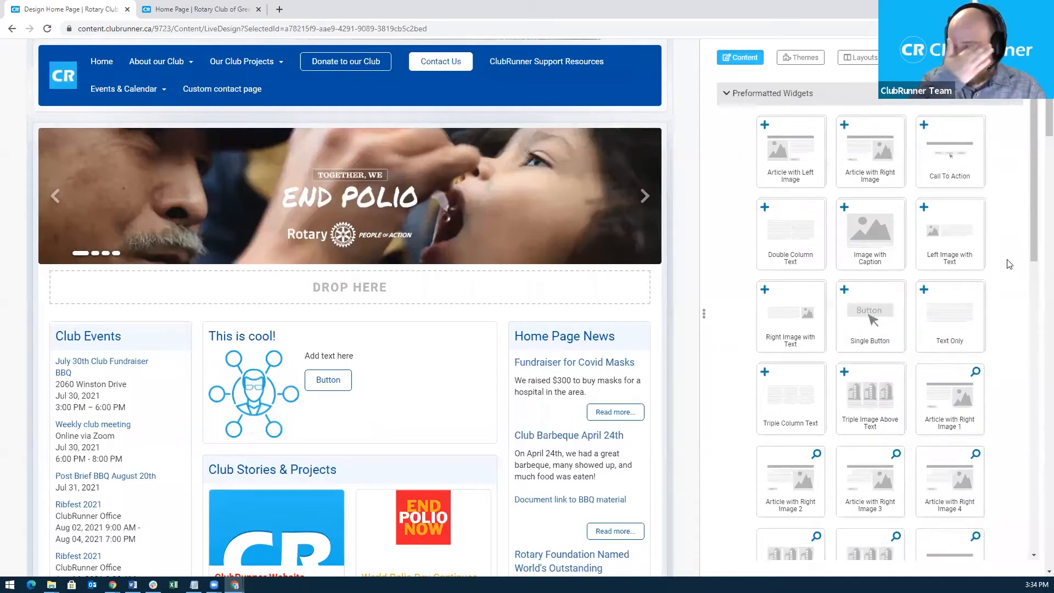
drag(791, 317, 477, 324)
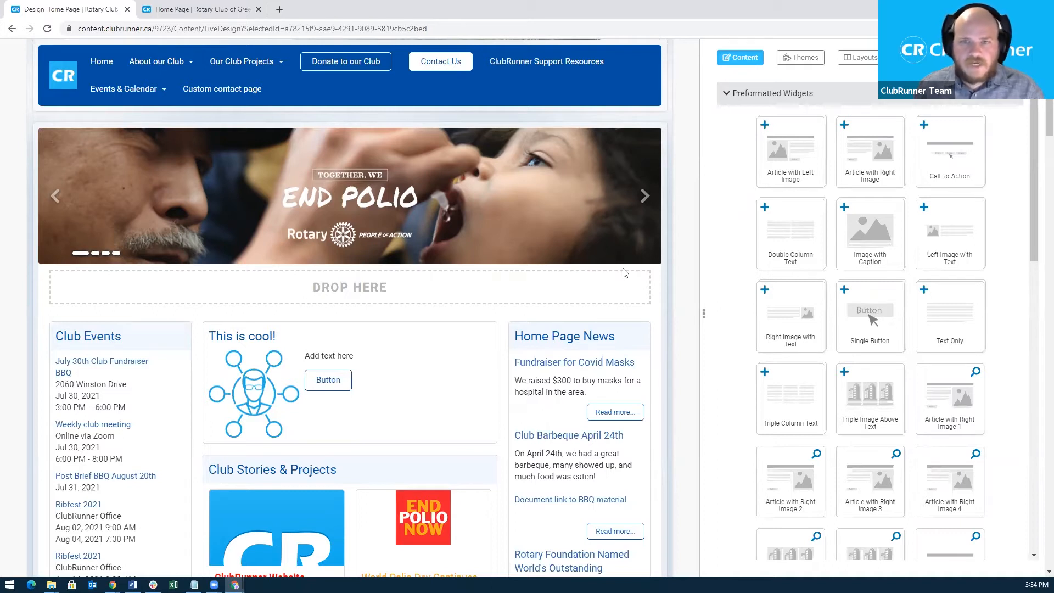
mouse_move(427, 372)
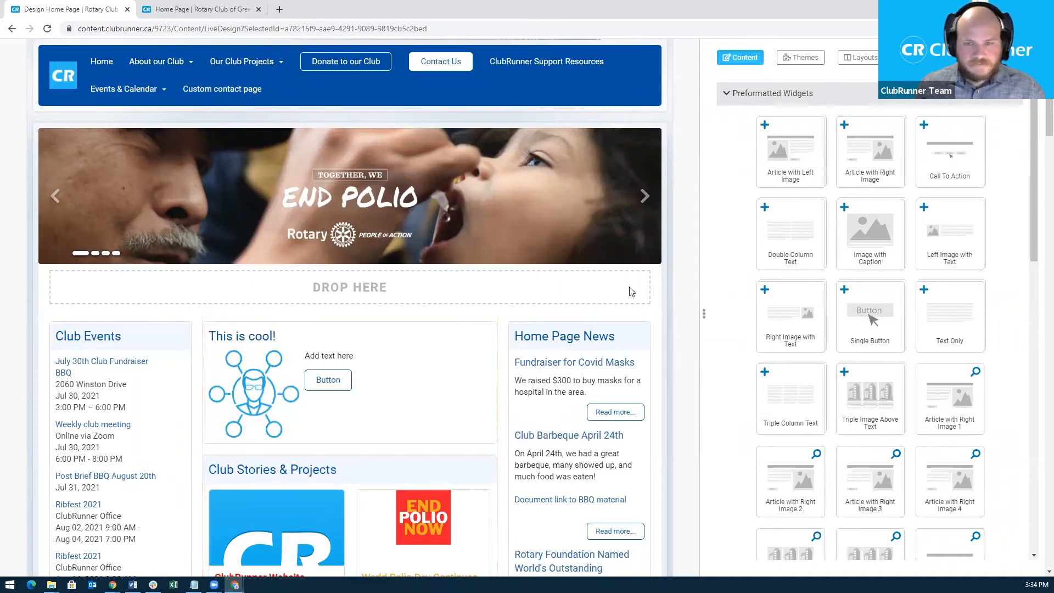
Collapse Preformatted Widgets and expand Essentials in the Content panel.
click(779, 98)
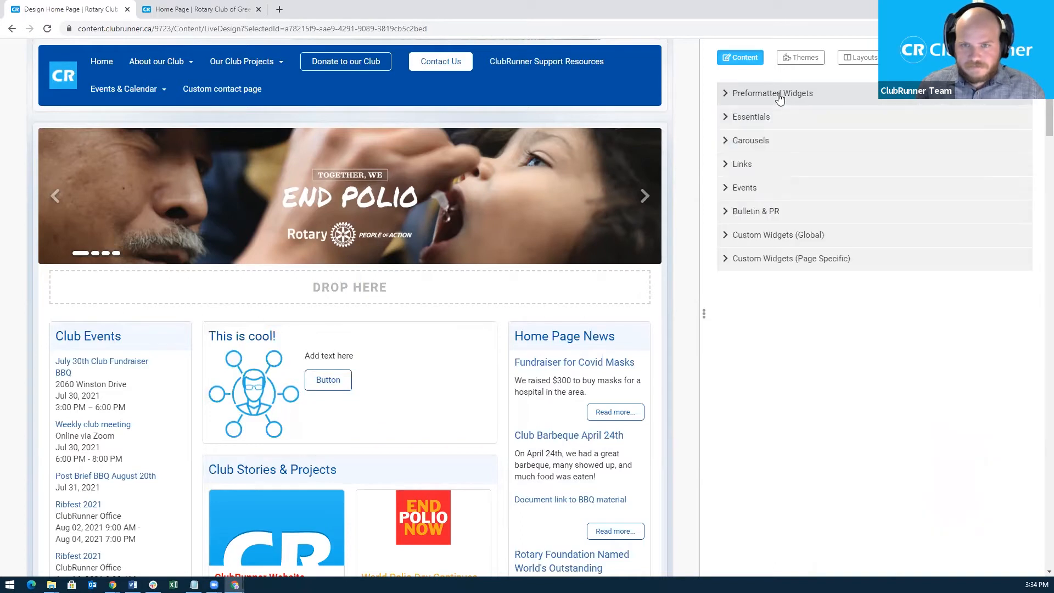
click(747, 122)
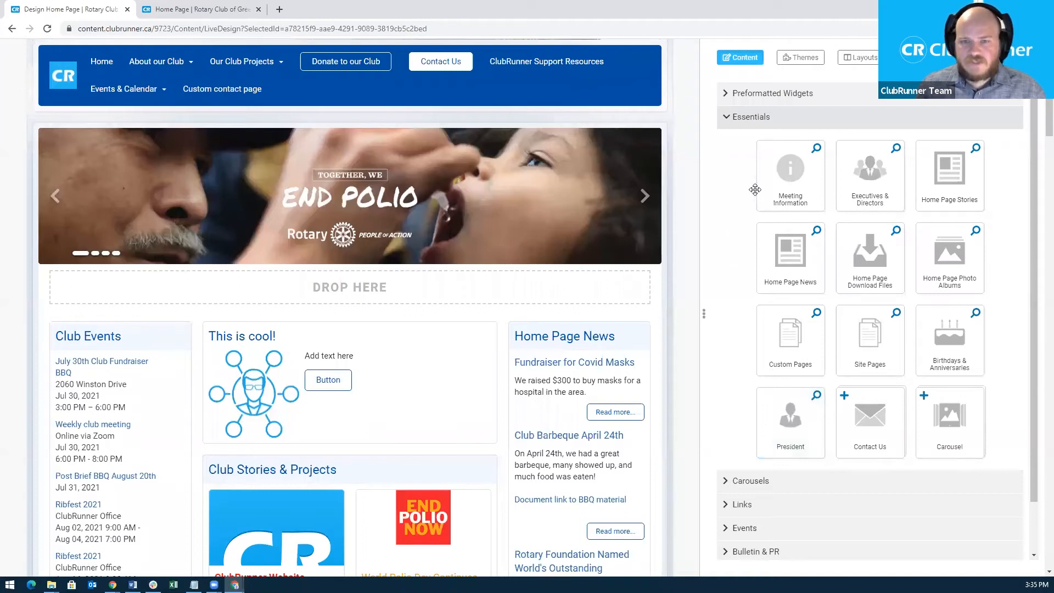
click(818, 149)
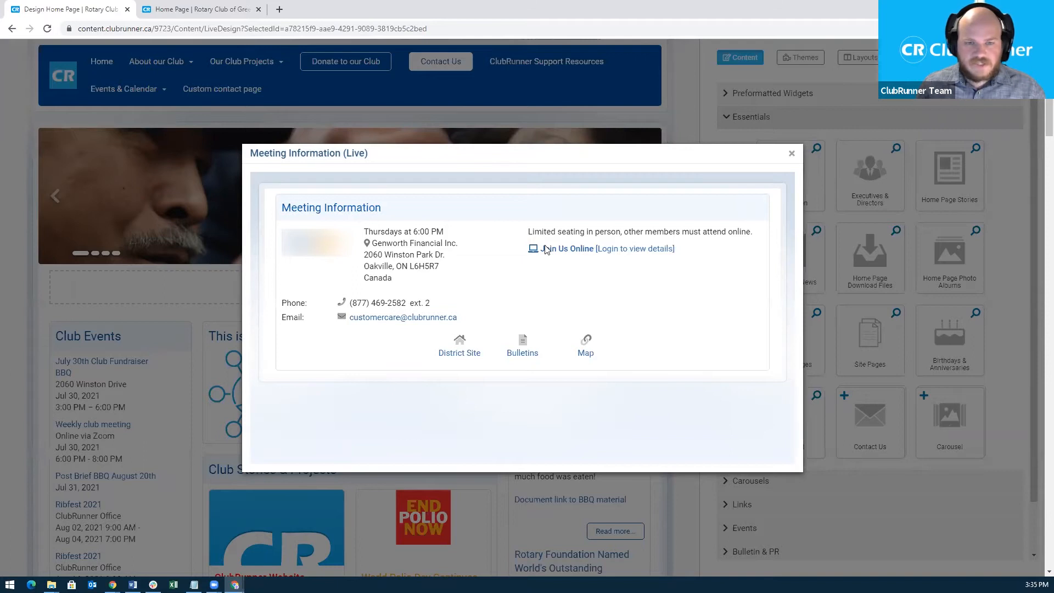
click(792, 158)
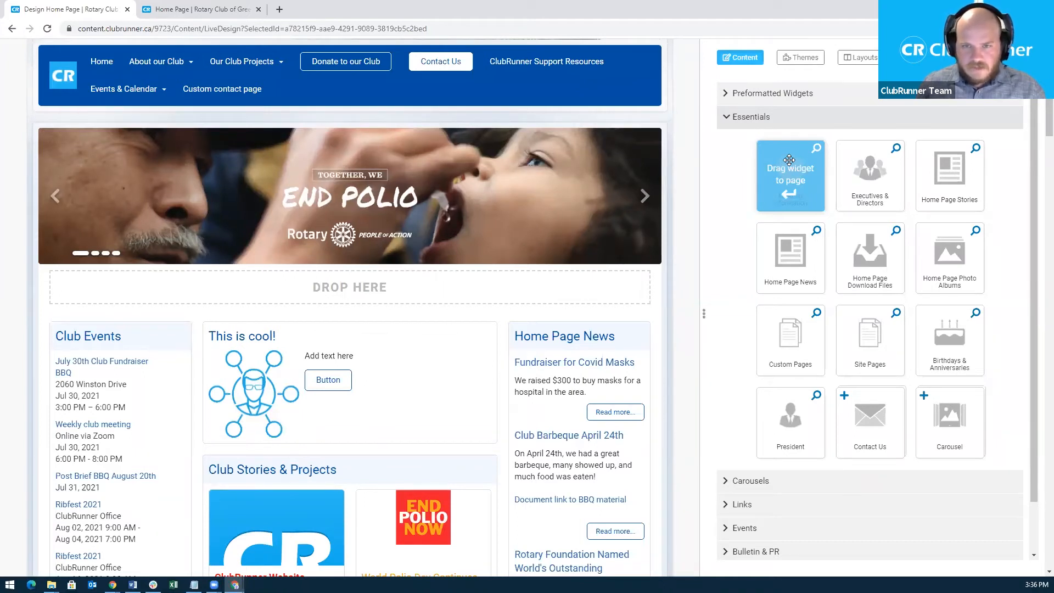
Place the Meeting Information widget at the top of the left column, above Club Events.
drag(789, 160, 104, 337)
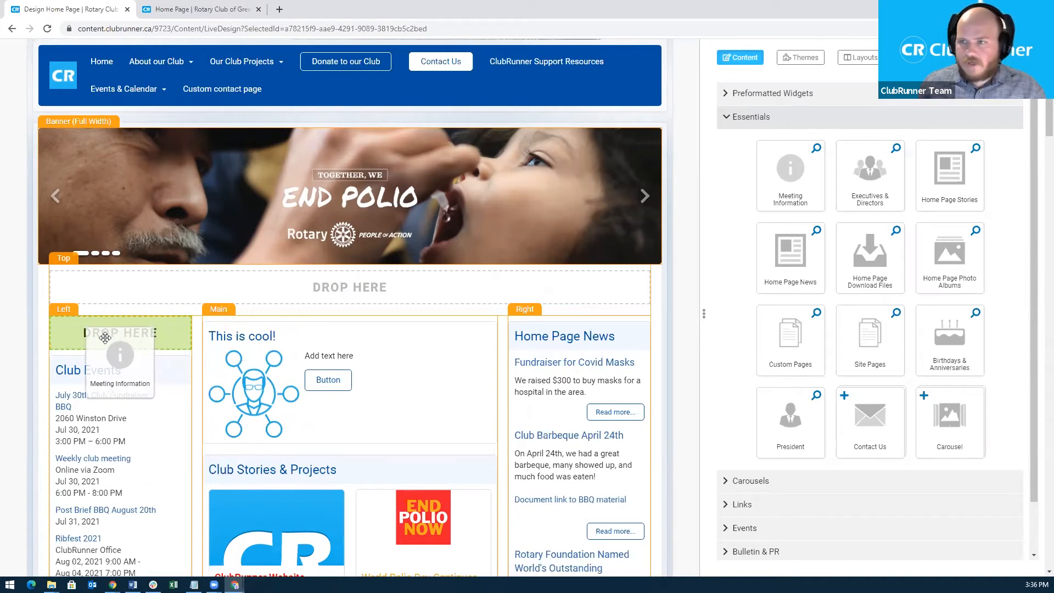
drag(105, 337, 105, 337)
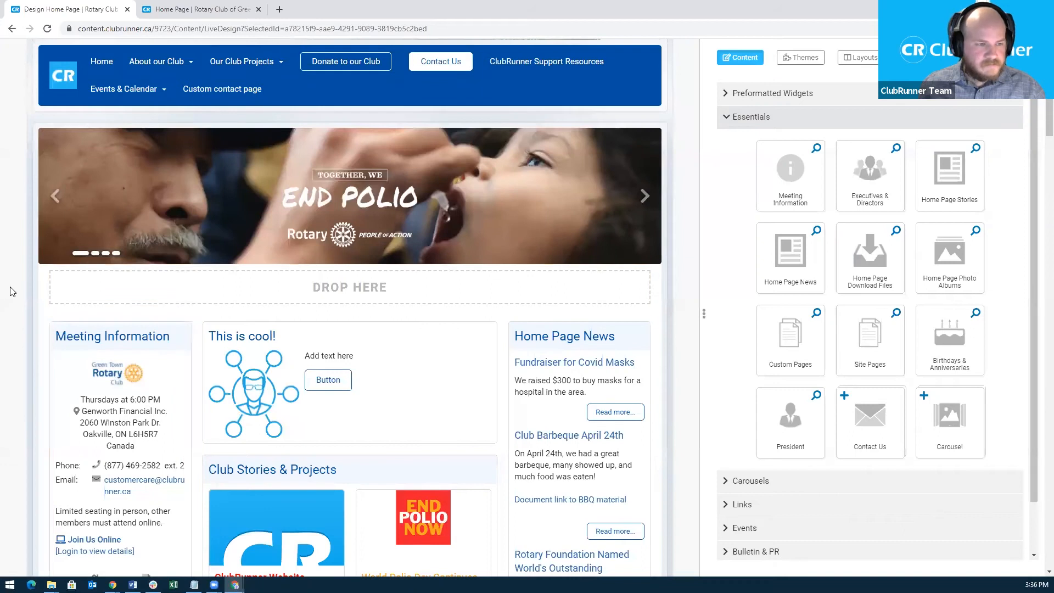
scroll(10, 293, down, 3)
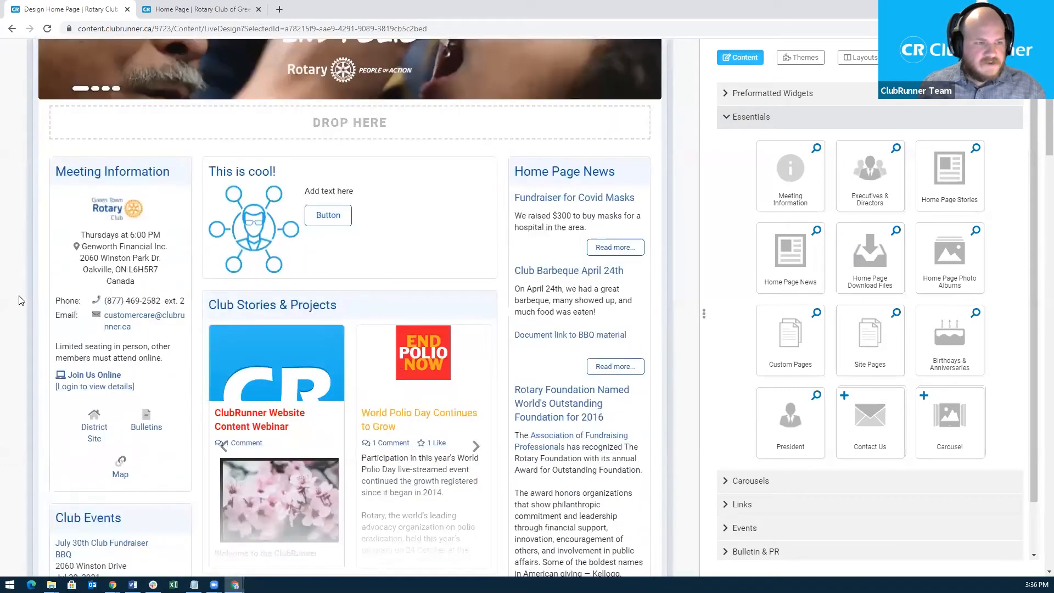
mouse_move(146, 294)
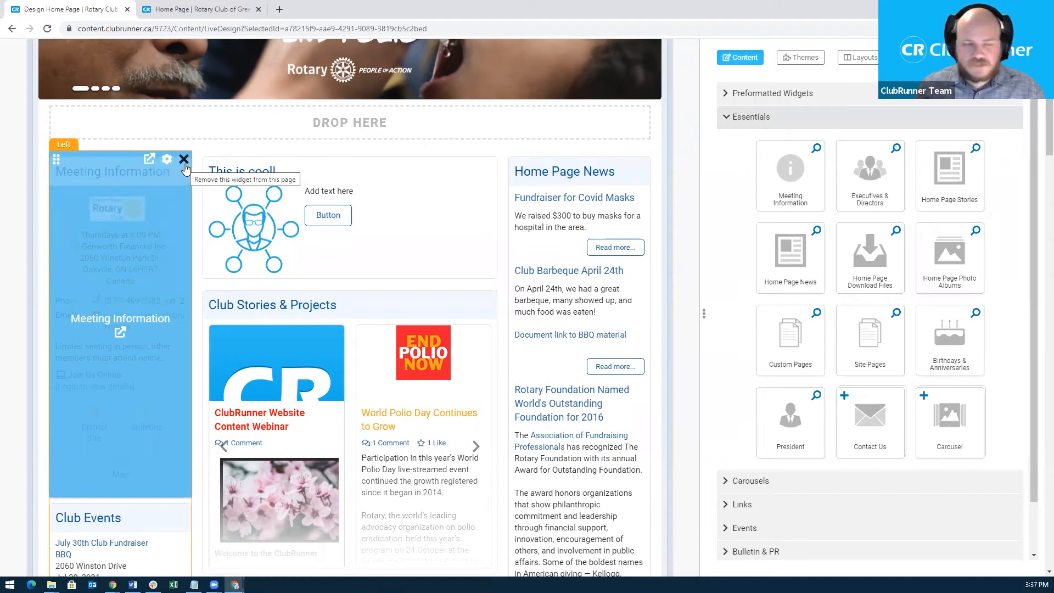
Check the Thursday 6:00 PM meeting details on Club Information, then return to the designer.
click(148, 160)
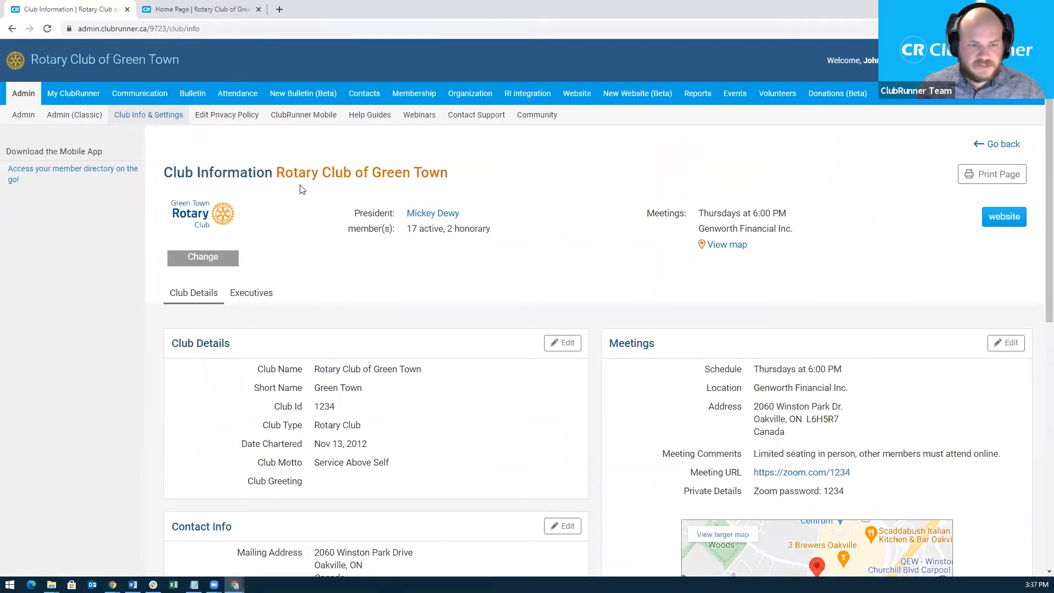
scroll(340, 254, down, 1)
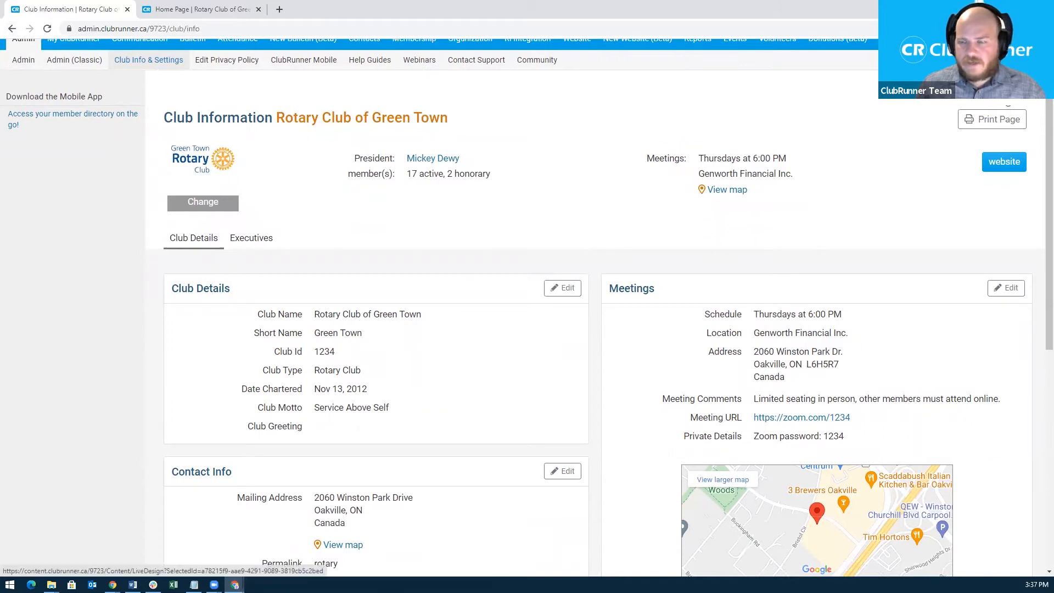
click(1008, 92)
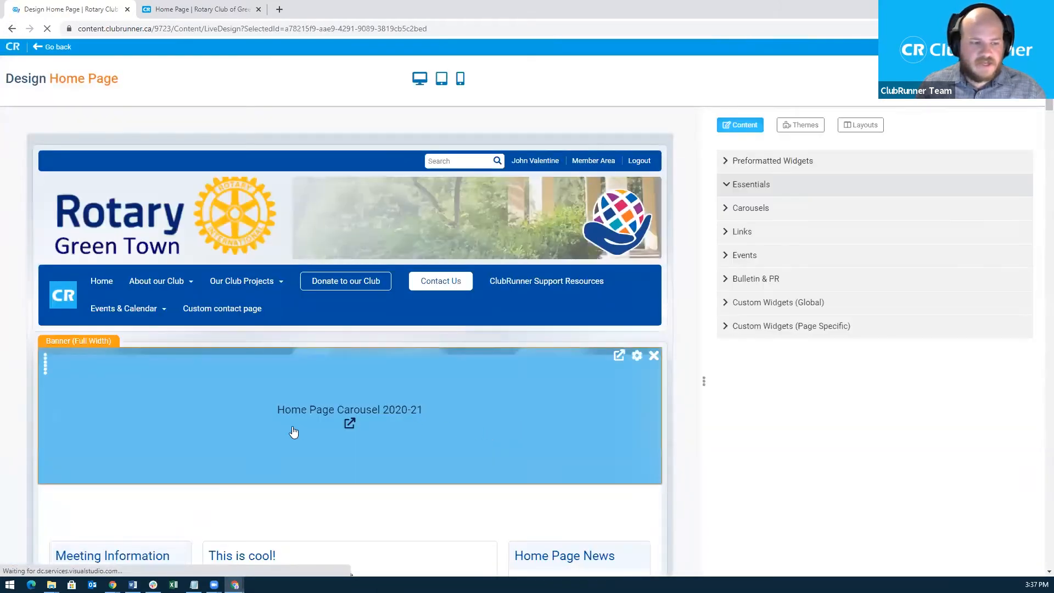
Scroll the home page design down to the Meeting Information widget in the left column.
scroll(146, 435, down, 2)
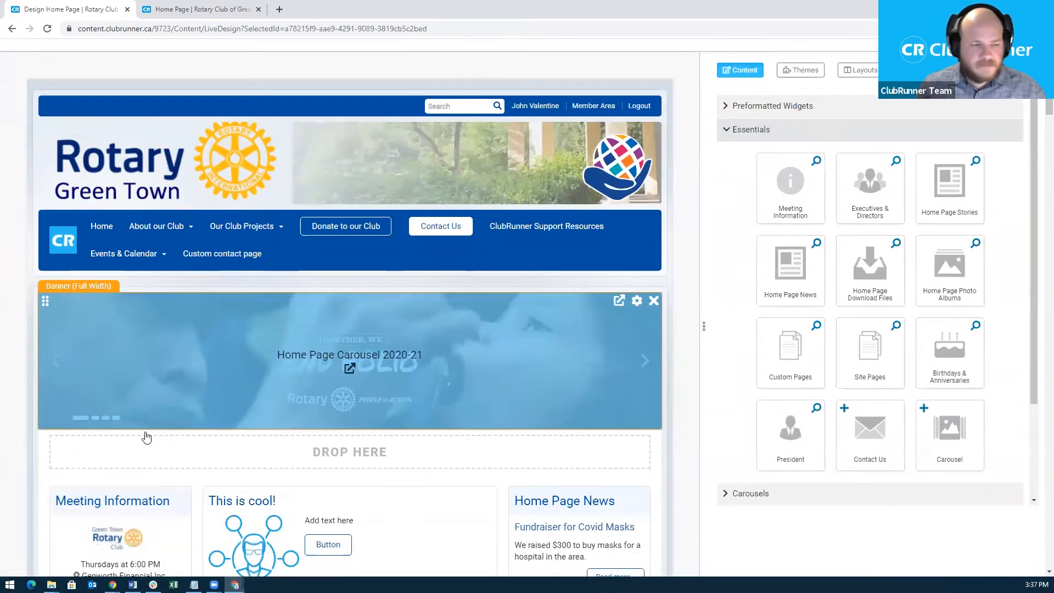
scroll(106, 443, down, 1)
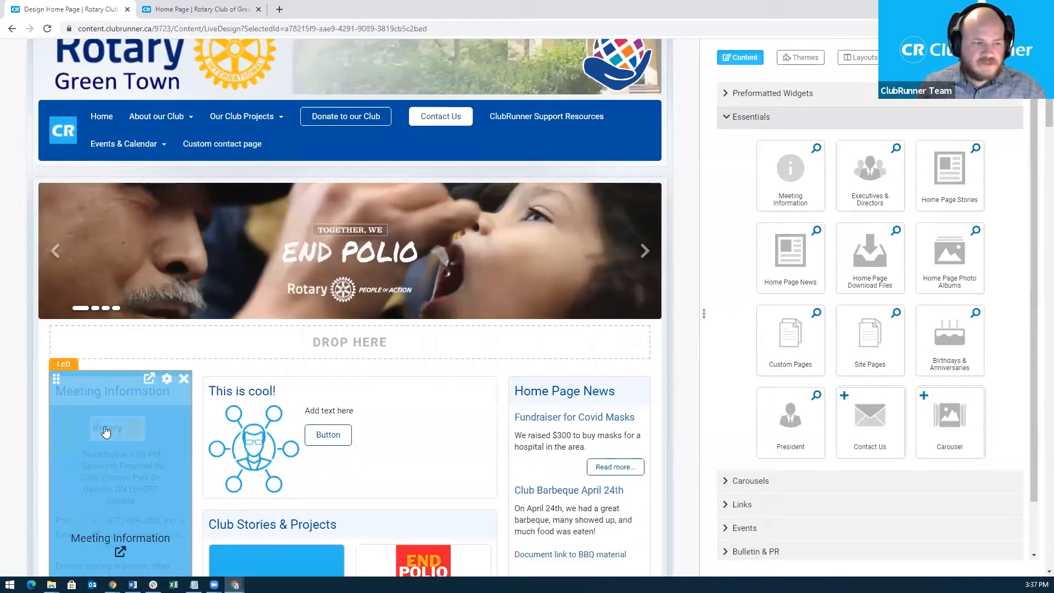
scroll(106, 412, down, 1)
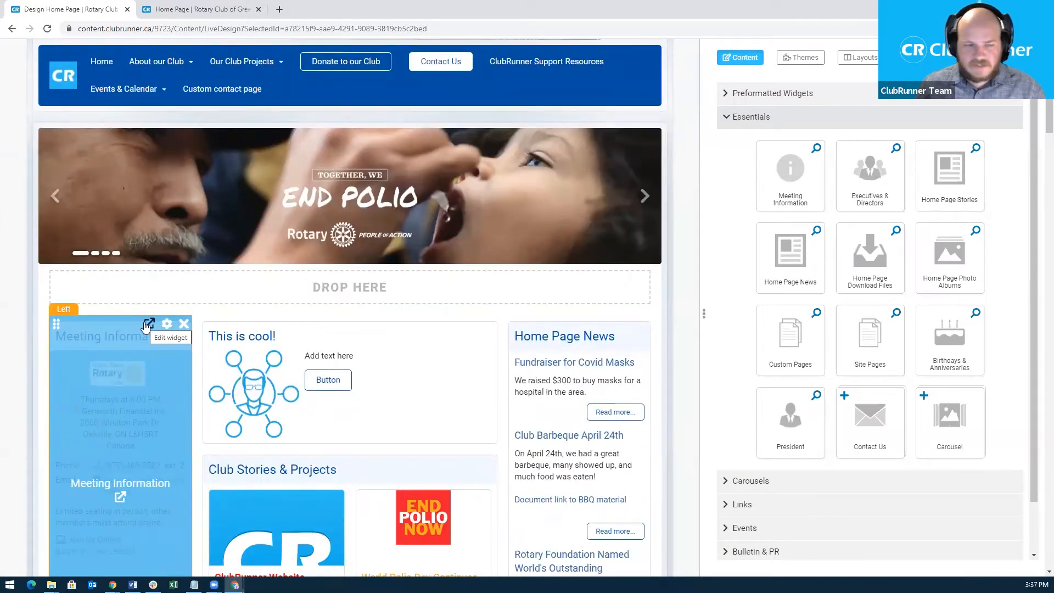
scroll(247, 428, down, 1)
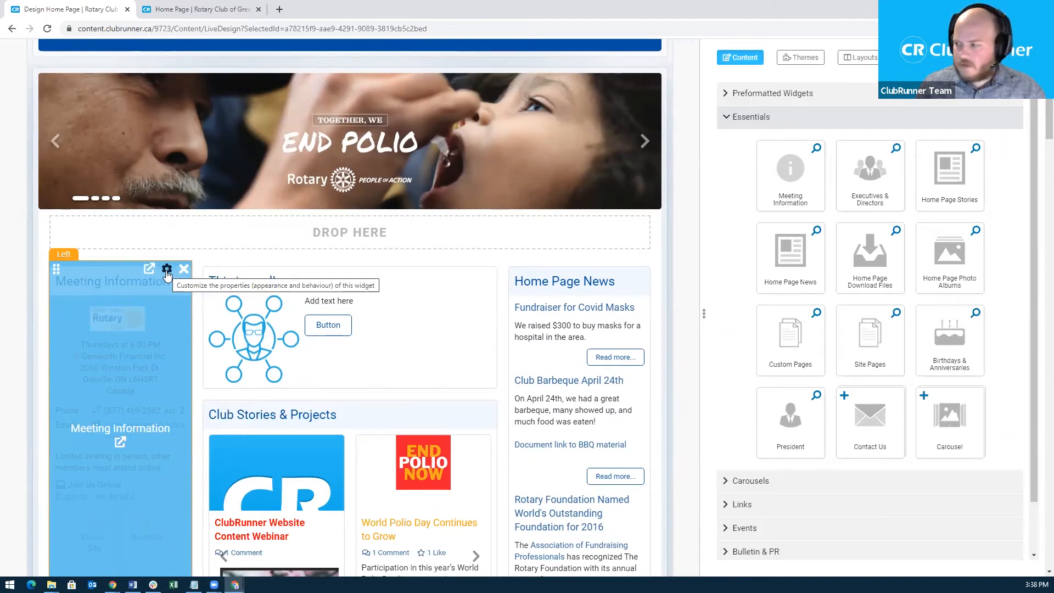
Save the Meeting Information widget's properties with its title hidden.
click(167, 269)
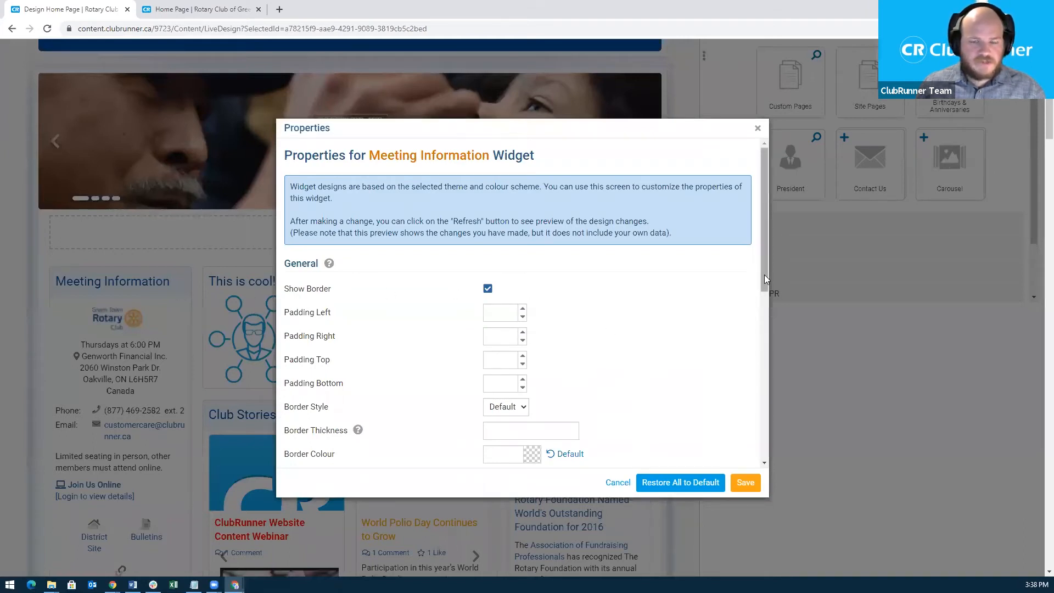
mouse_move(329, 264)
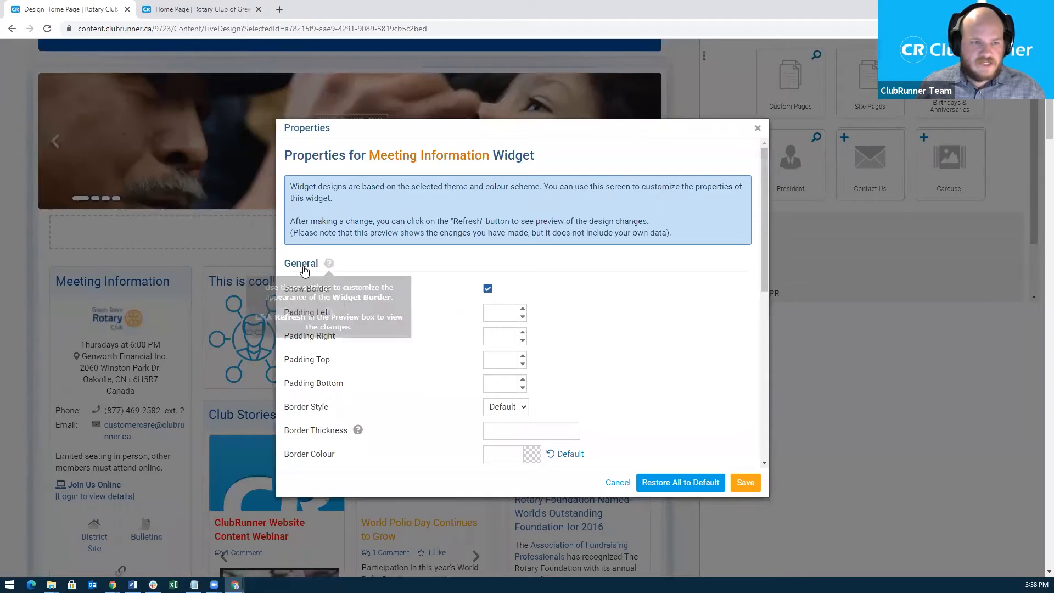
scroll(428, 299, down, 1)
scroll(431, 313, down, 1)
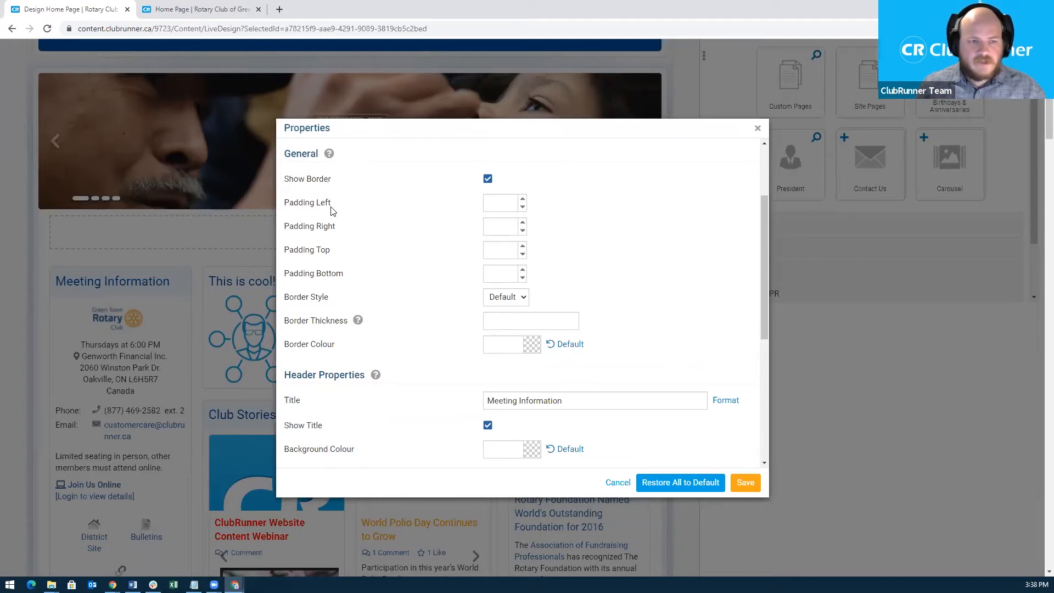
mouse_move(358, 321)
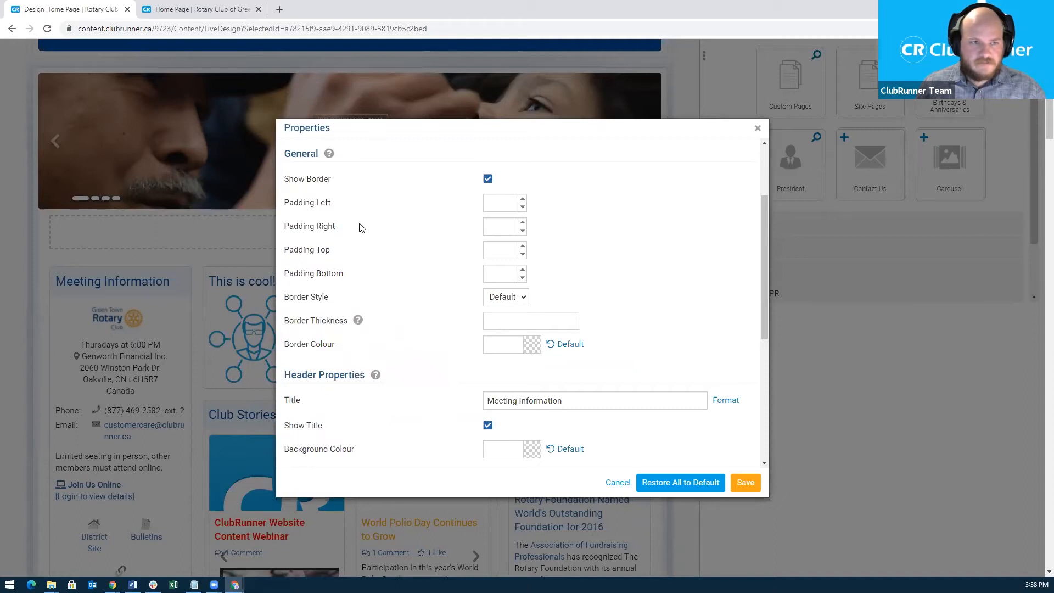
scroll(391, 344, down, 1)
mouse_move(327, 325)
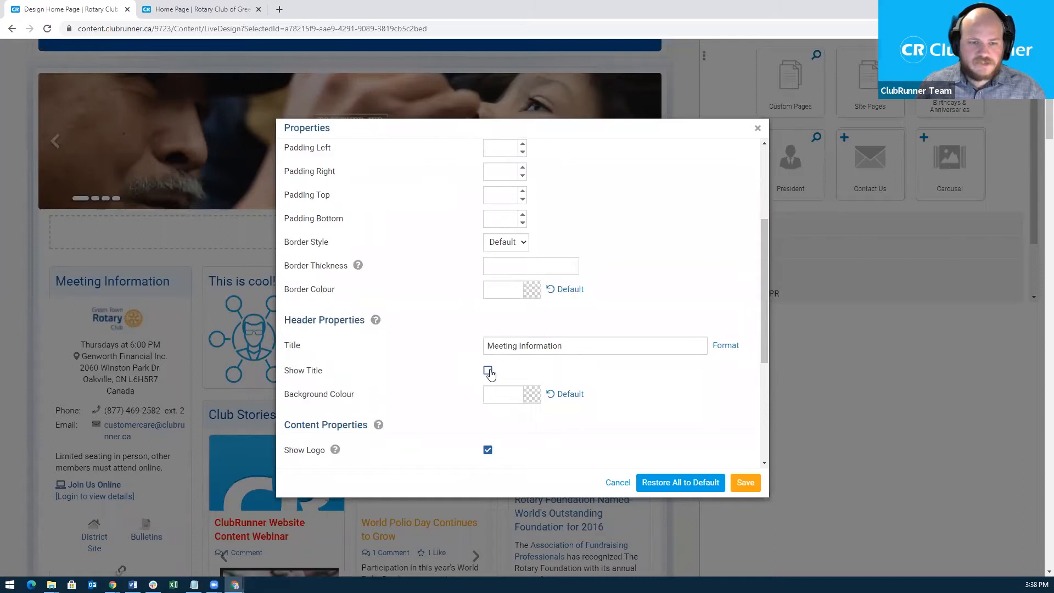
click(741, 477)
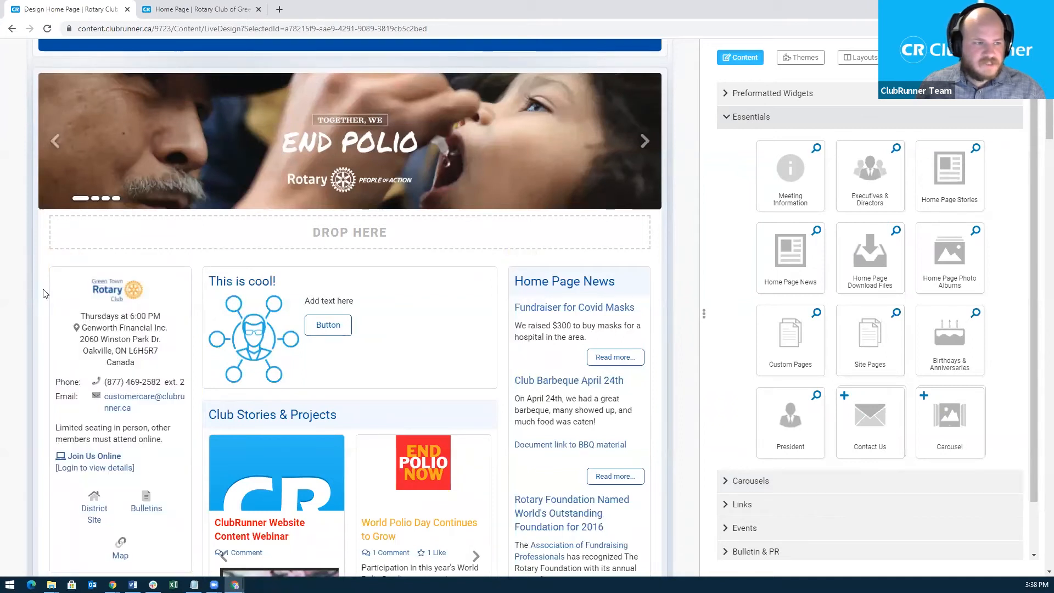
Reset the widget's properties to show the title but hide the logo, and save.
click(167, 269)
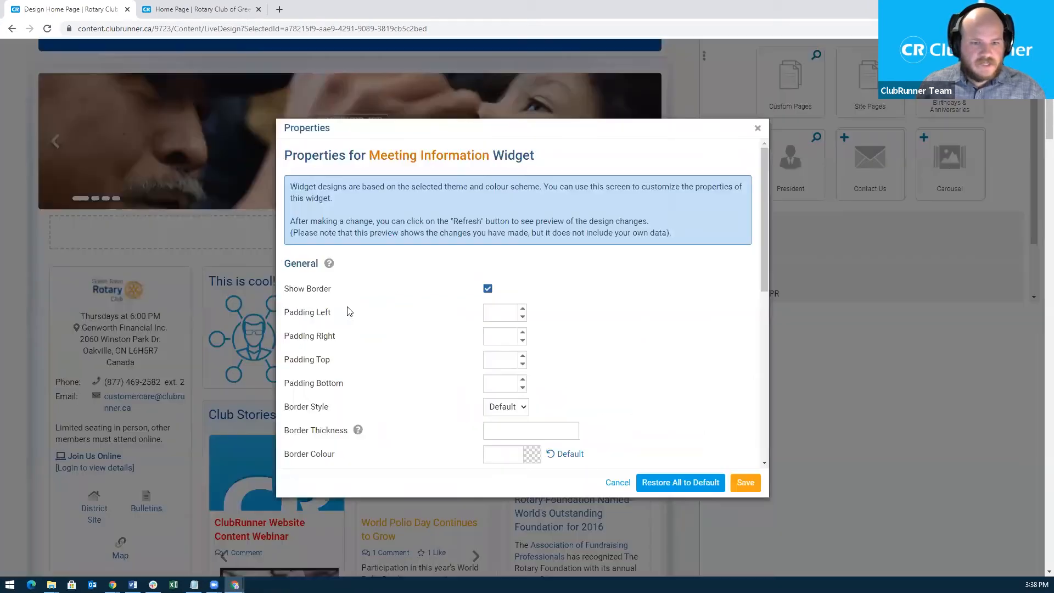
scroll(496, 367, down, 5)
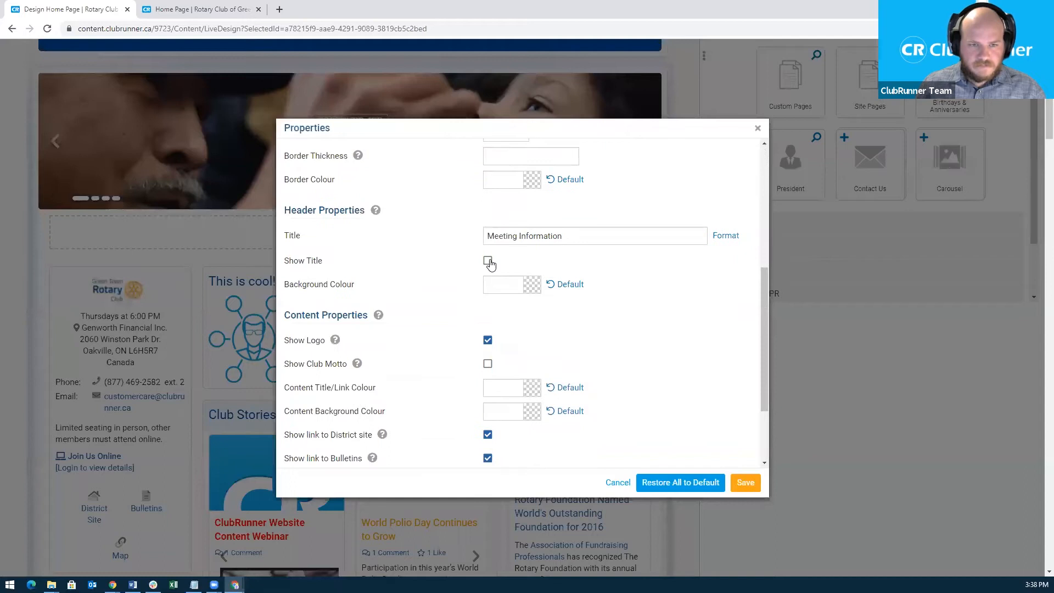
scroll(627, 382, down, 1)
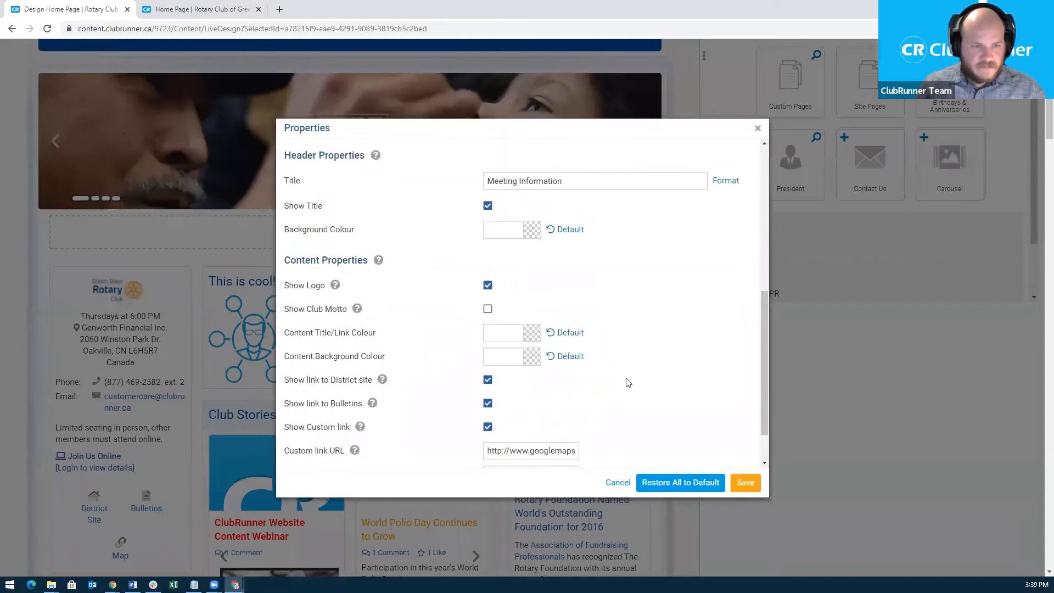
scroll(631, 367, down, 1)
mouse_move(325, 213)
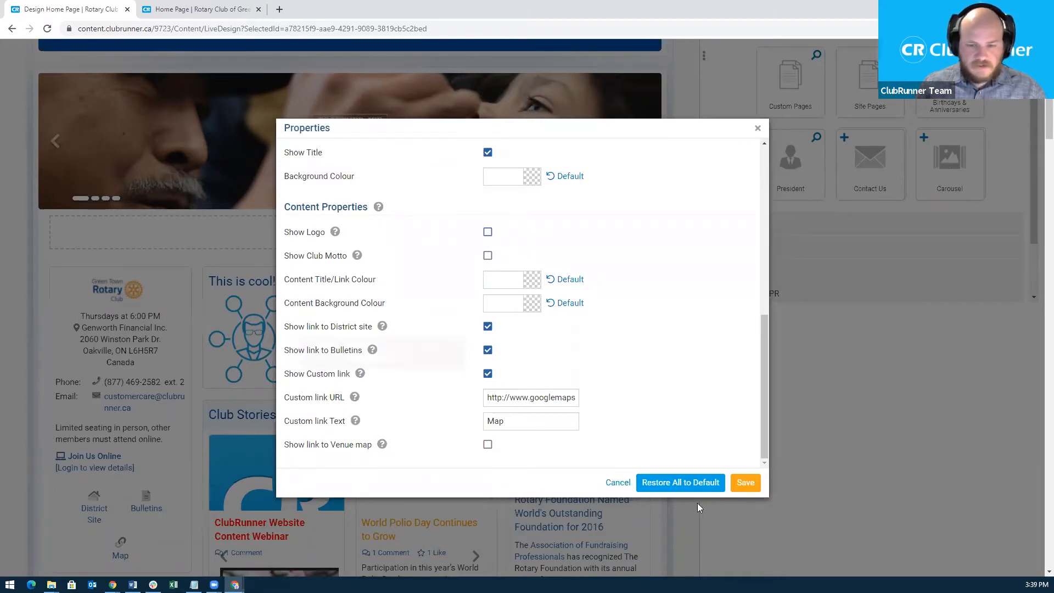
click(744, 483)
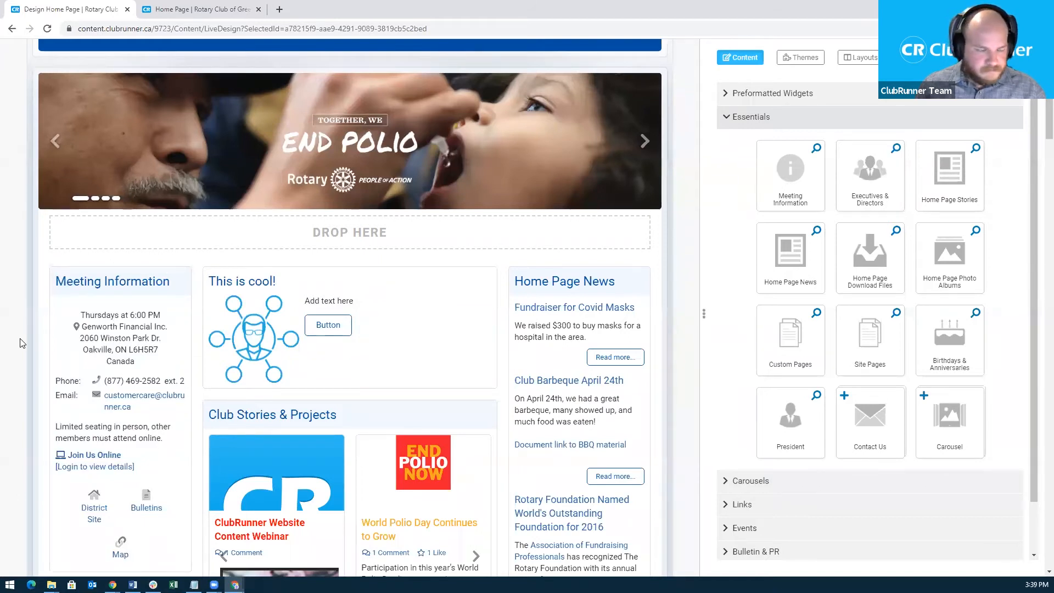
Remove Meeting Information and drag it back into the top of the left column.
mouse_move(172, 301)
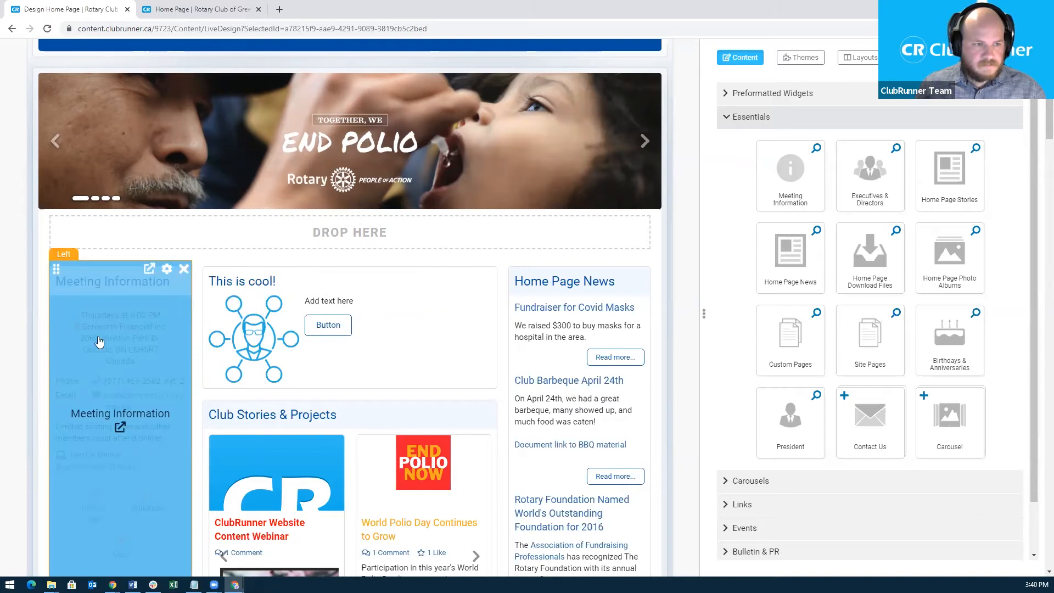
click(184, 270)
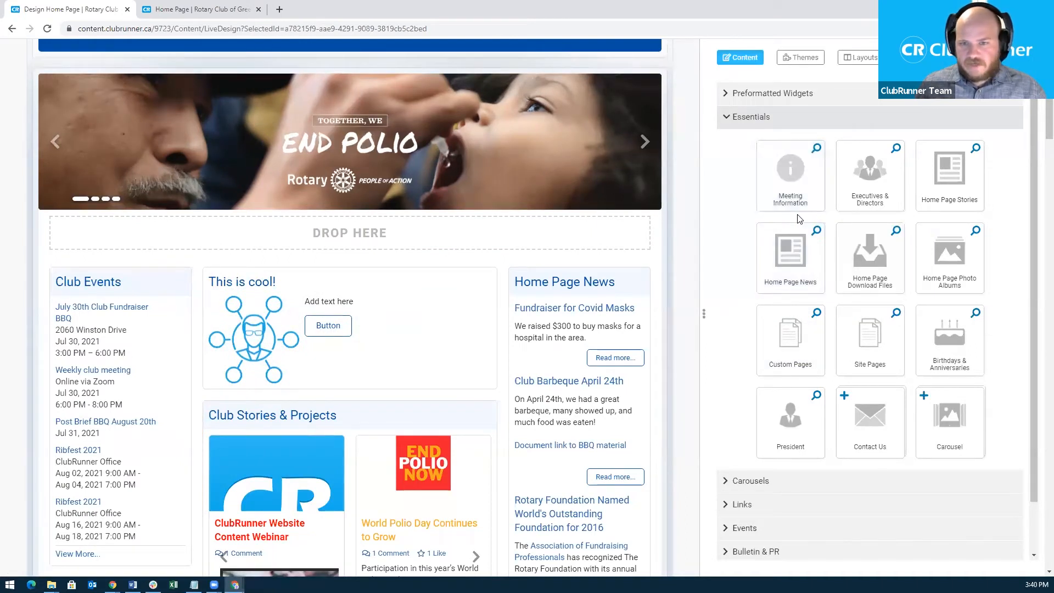
drag(810, 187, 150, 269)
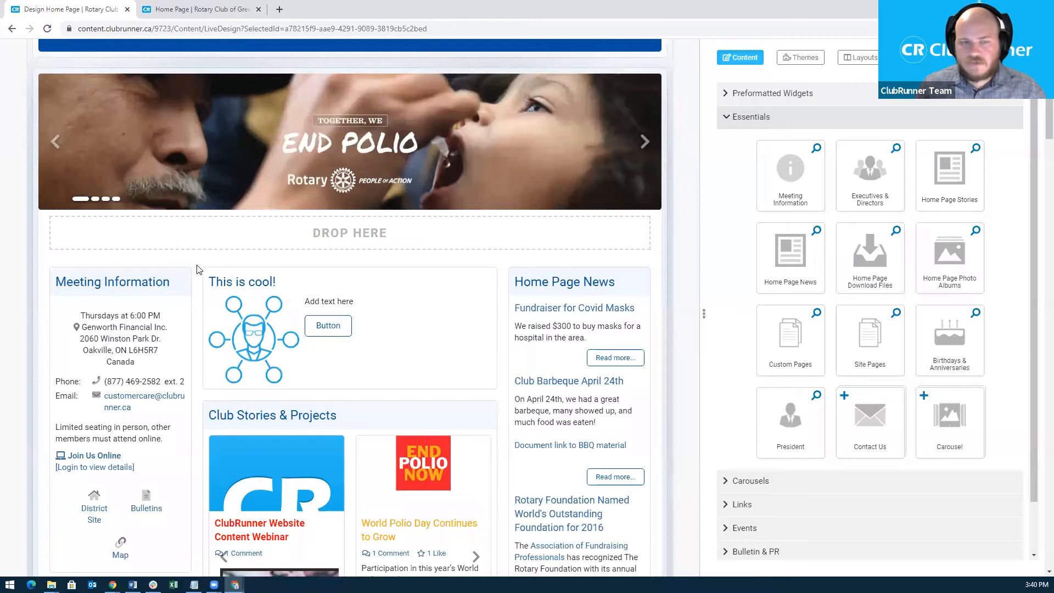
mouse_move(192, 275)
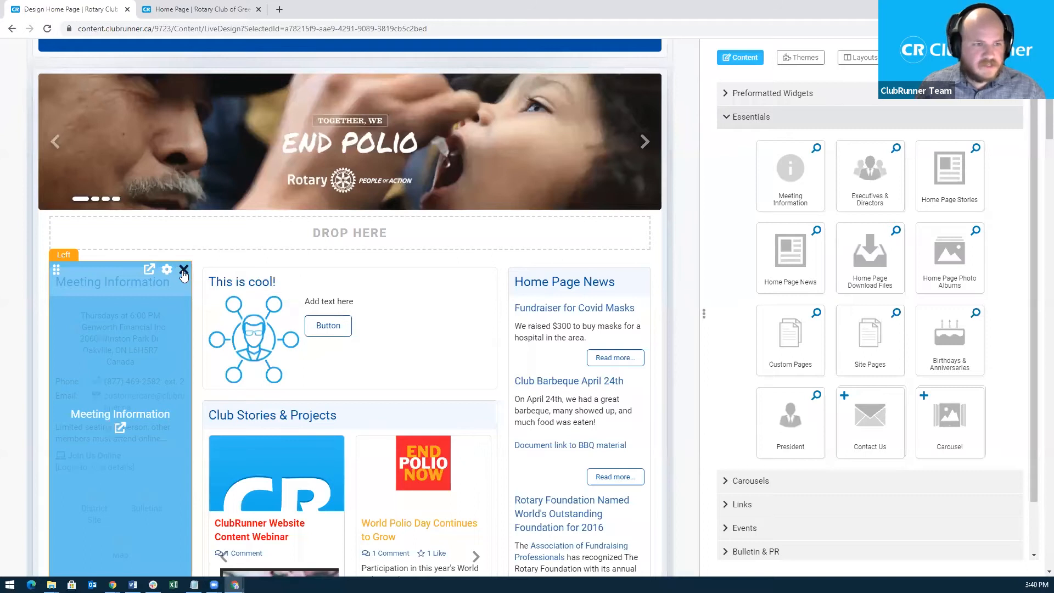
Remove Meeting Information and place Executives & Directors at the top of the right column.
click(184, 271)
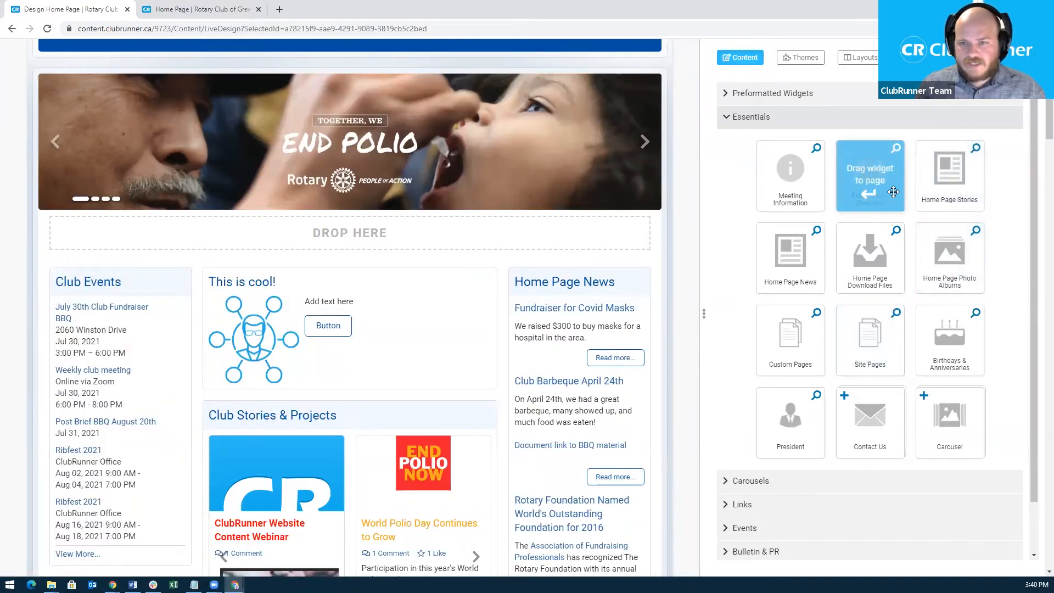
drag(890, 188, 599, 264)
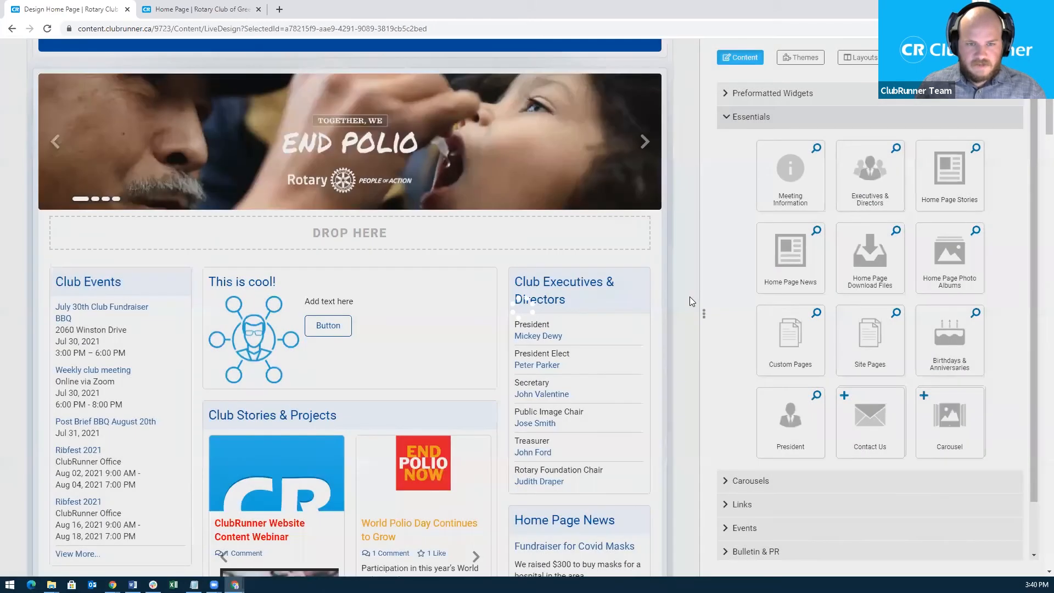
scroll(660, 303, down, 1)
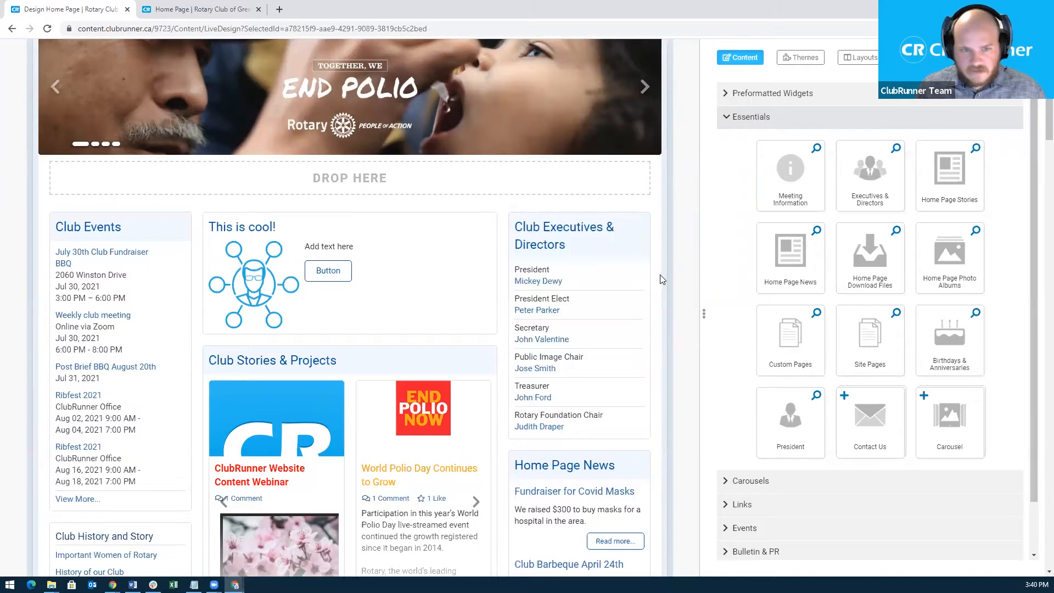
mouse_move(616, 247)
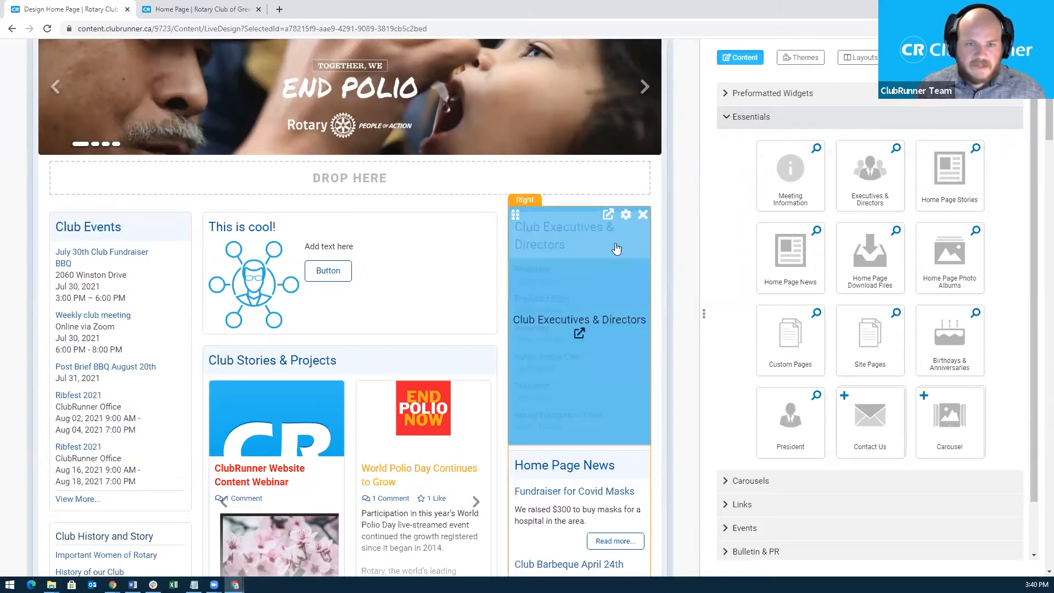
click(607, 215)
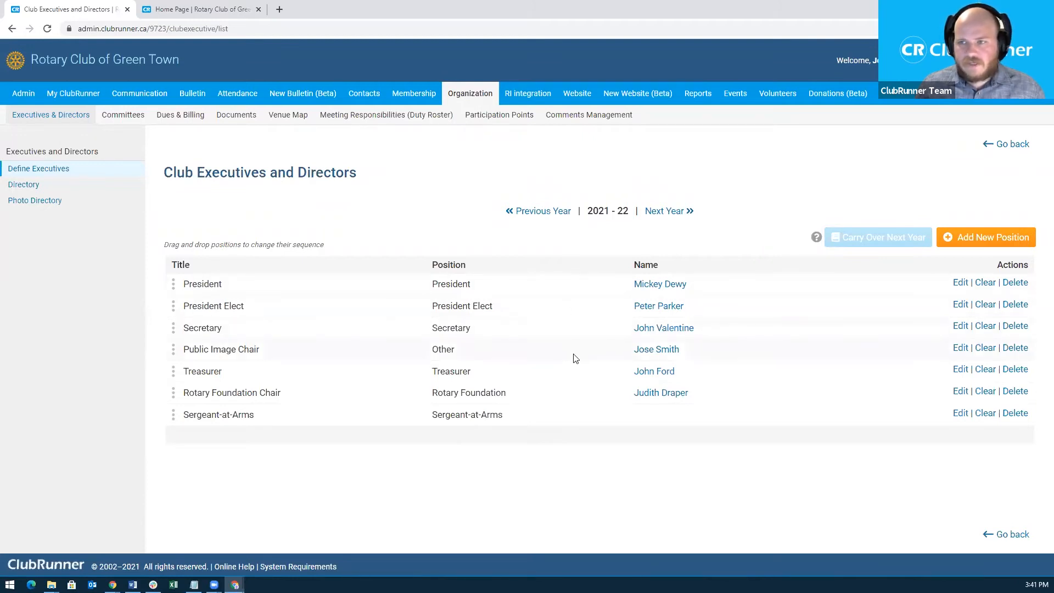
click(14, 29)
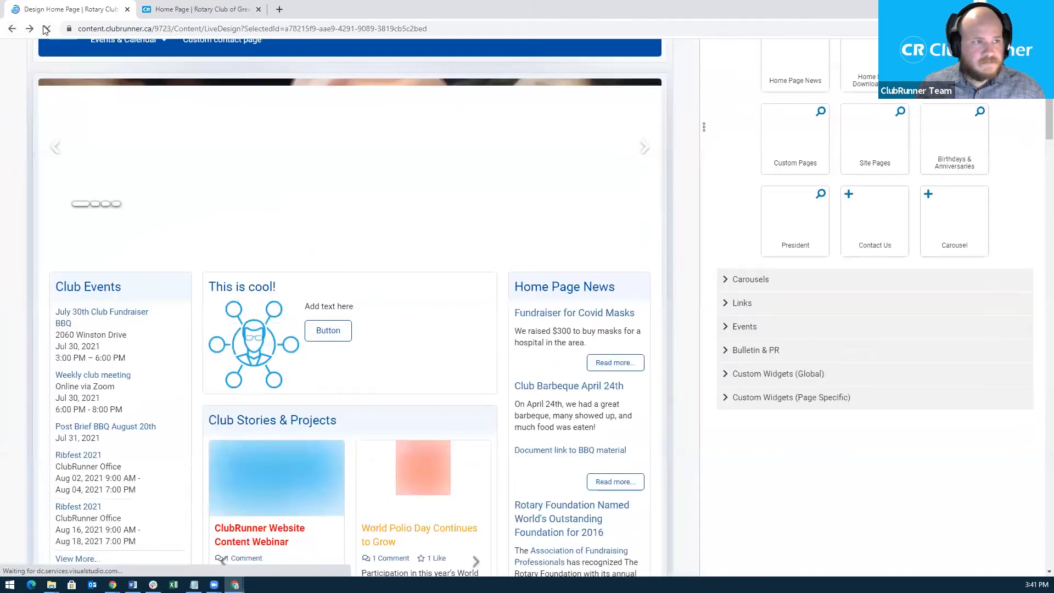
click(48, 28)
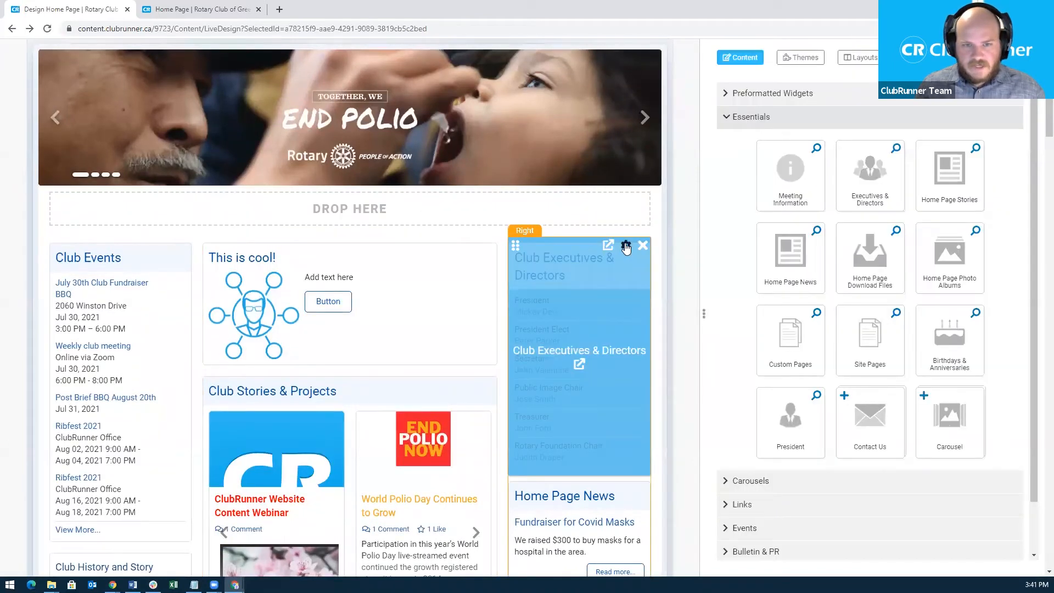
click(625, 245)
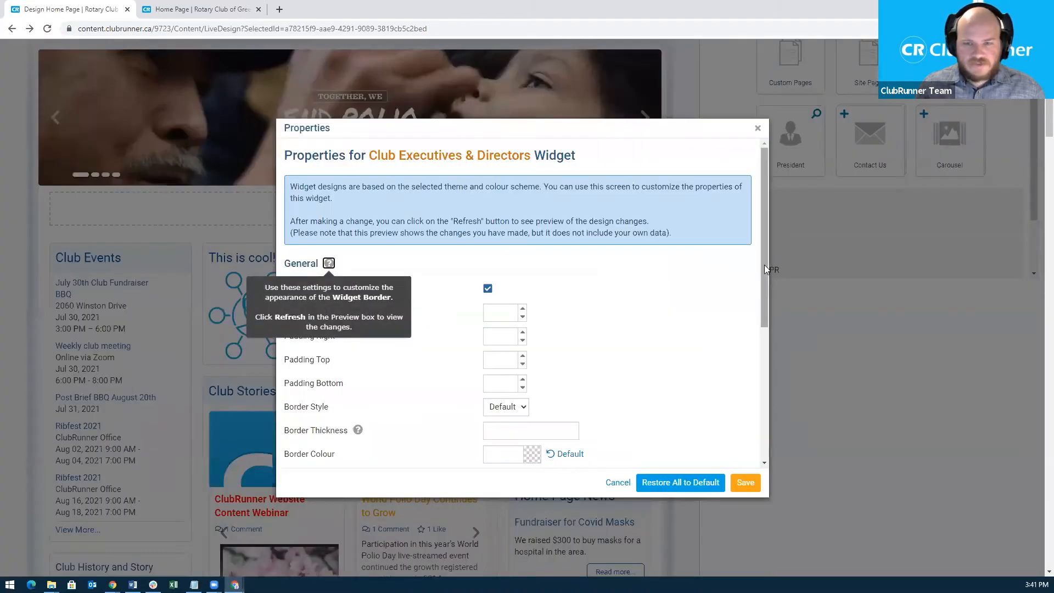
drag(765, 265, 754, 407)
mouse_move(378, 348)
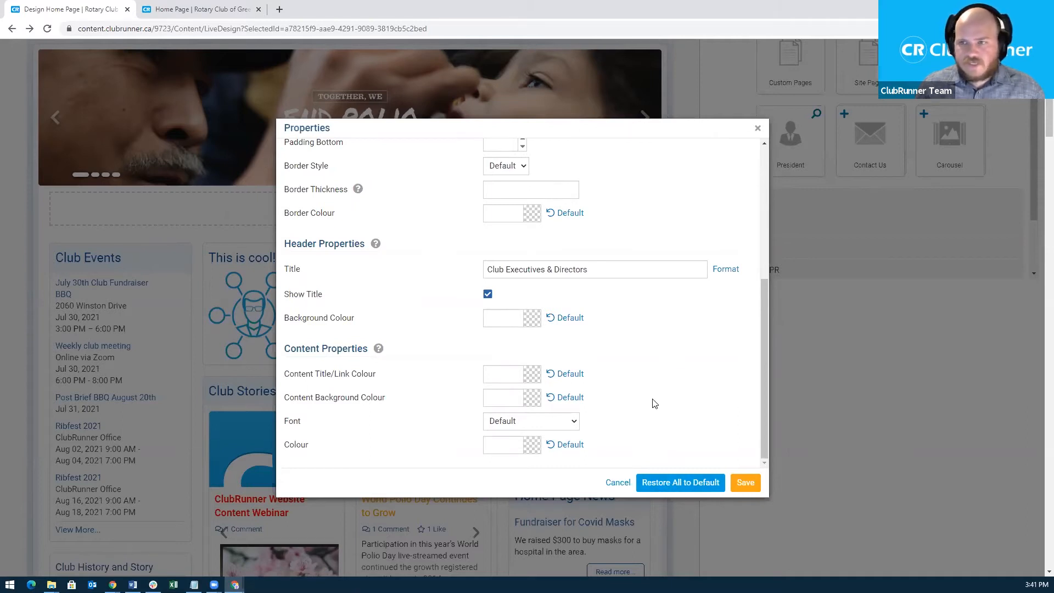
click(757, 129)
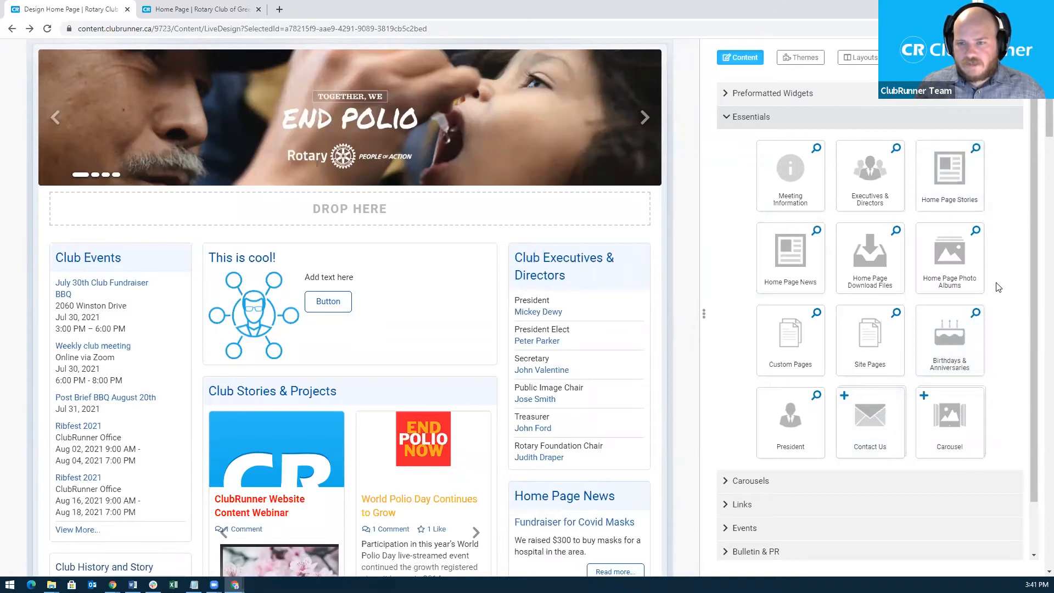
Preview and close the Birthdays & Anniversaries widget, then drag a Carousel widget onto the page.
click(976, 313)
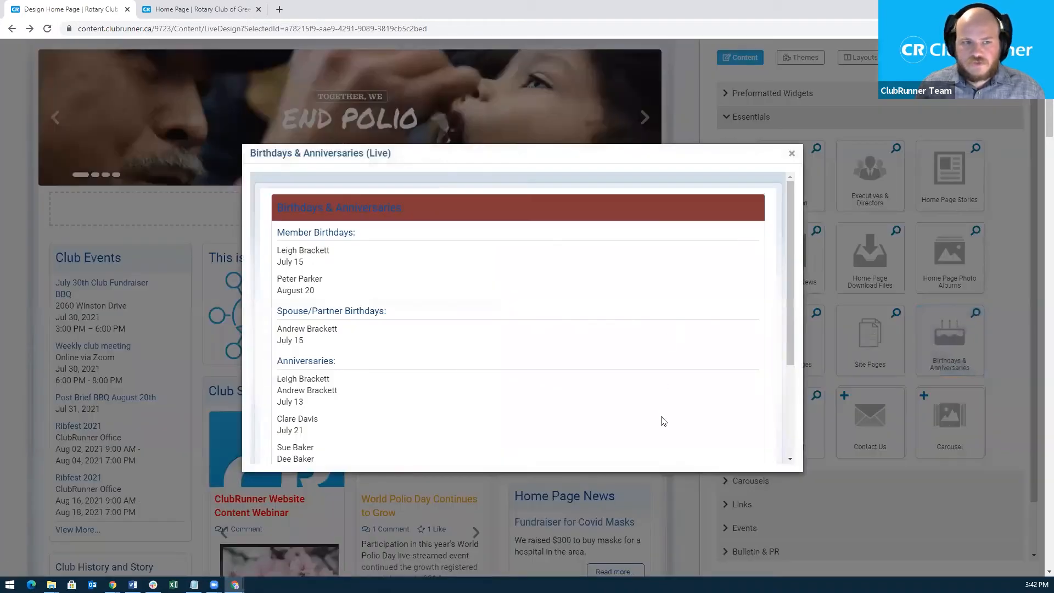
click(795, 154)
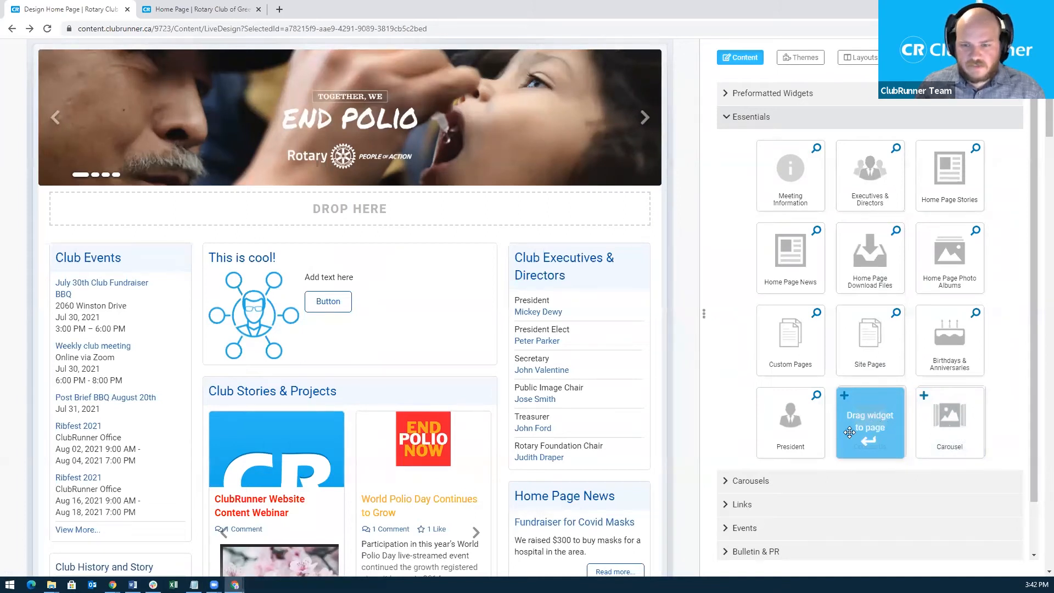
scroll(601, 404, down, 1)
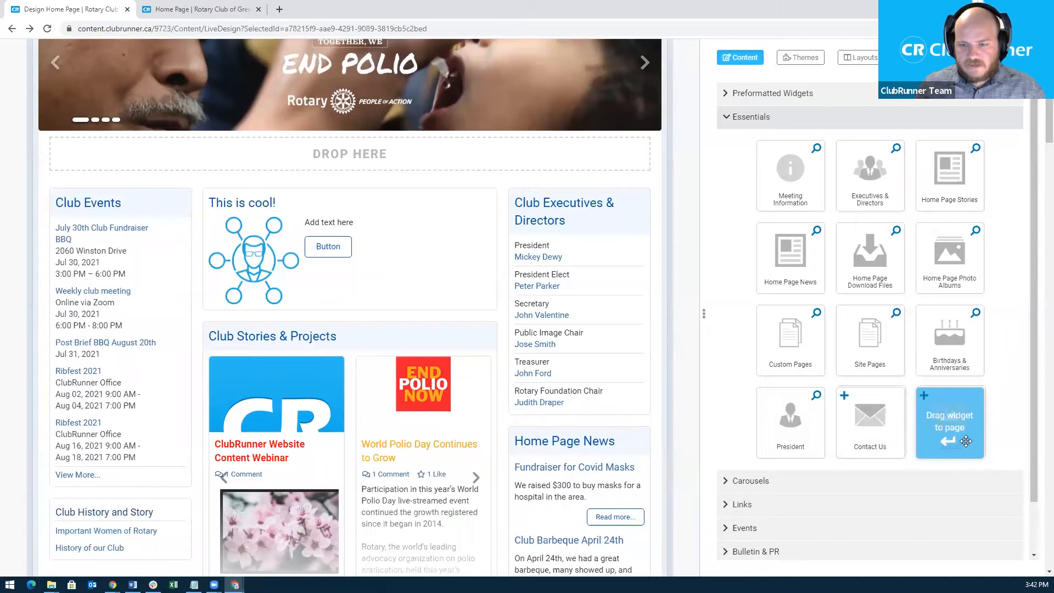
drag(966, 446, 387, 158)
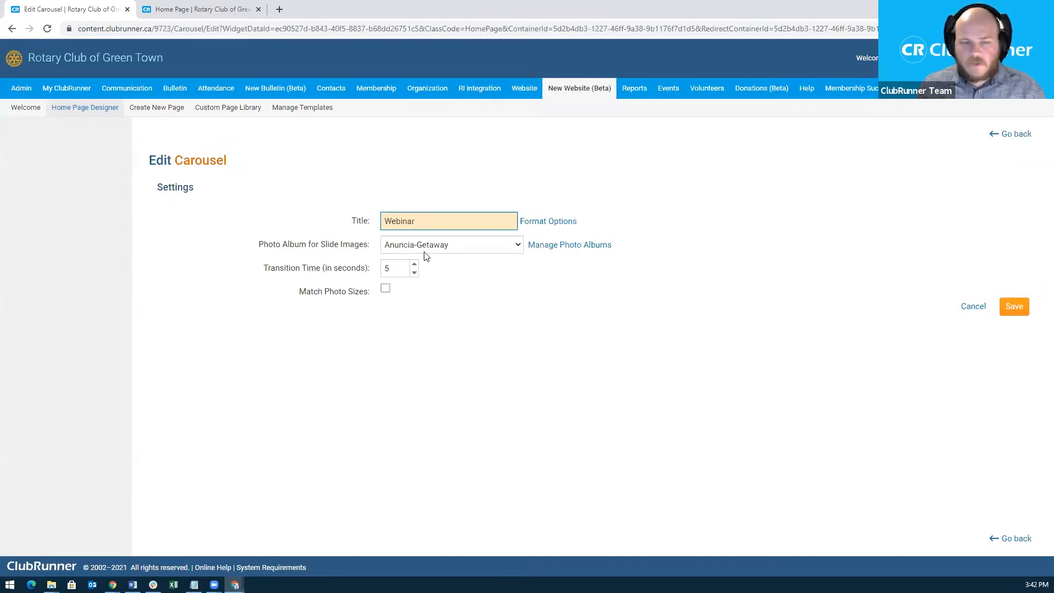
Set the Webinar carousel's slide images to come from the Carousel photo album and save.
click(463, 251)
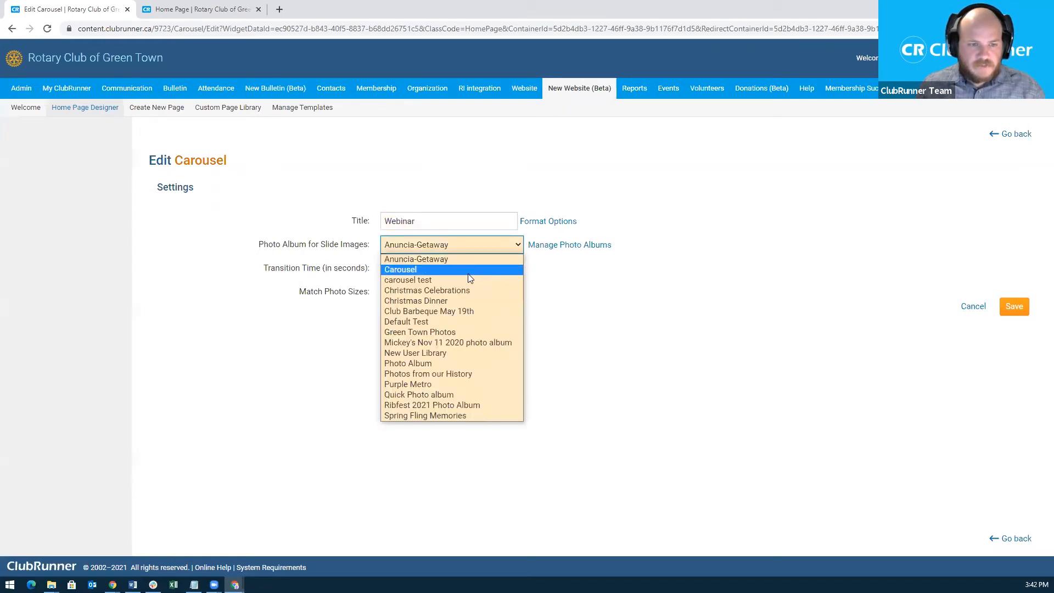
click(434, 270)
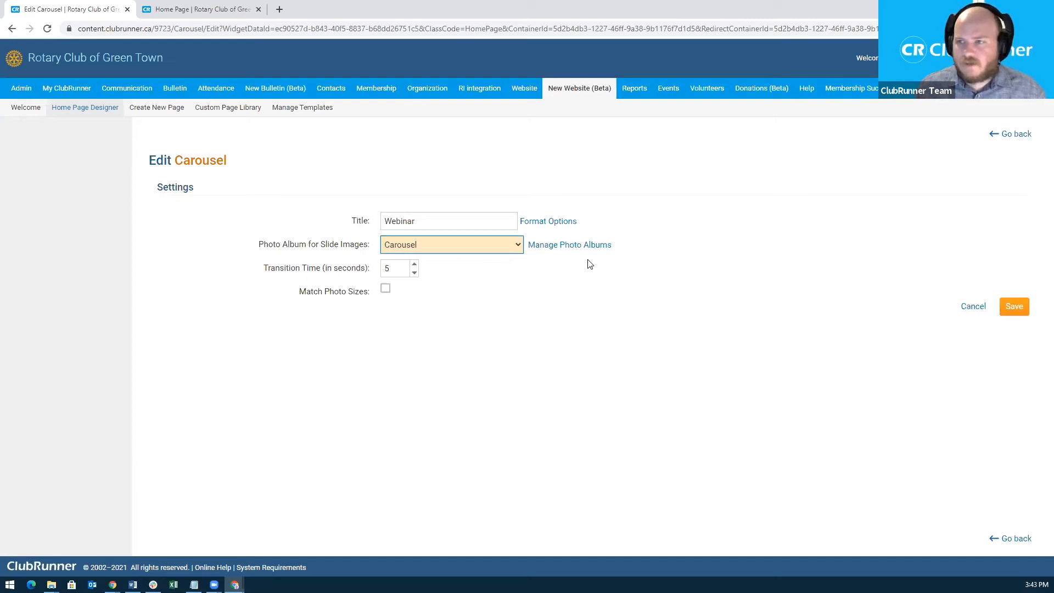
click(1015, 309)
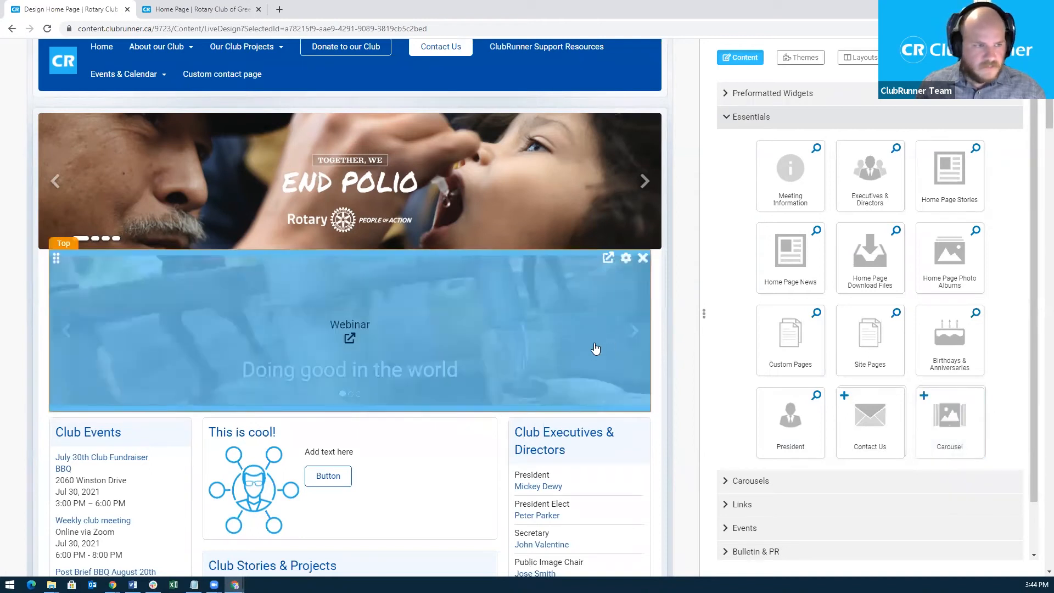
Delete the Webinar carousel from the page and expand the Carousels widget group.
click(643, 258)
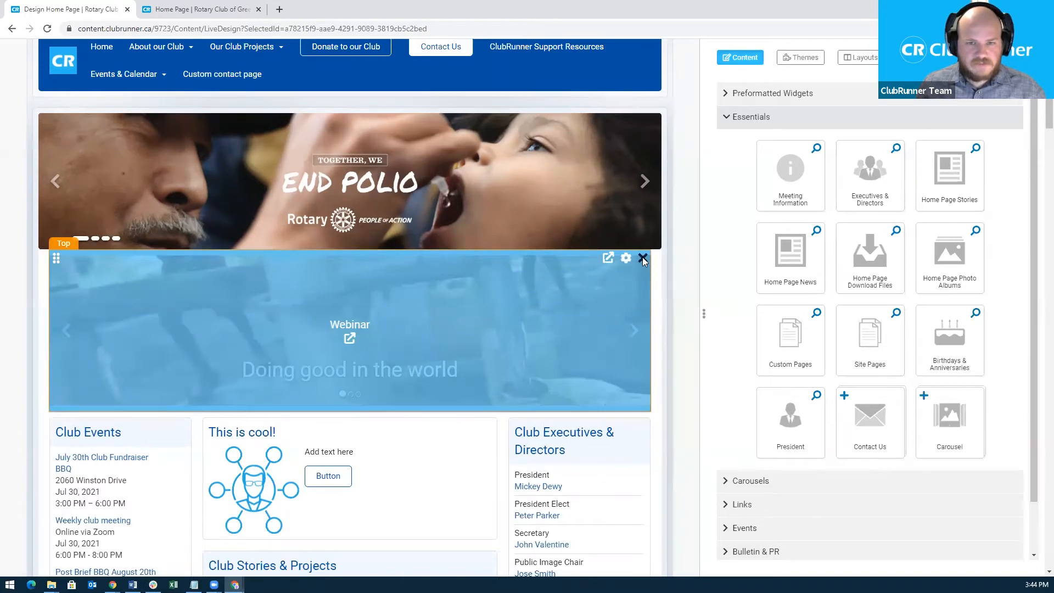
click(747, 119)
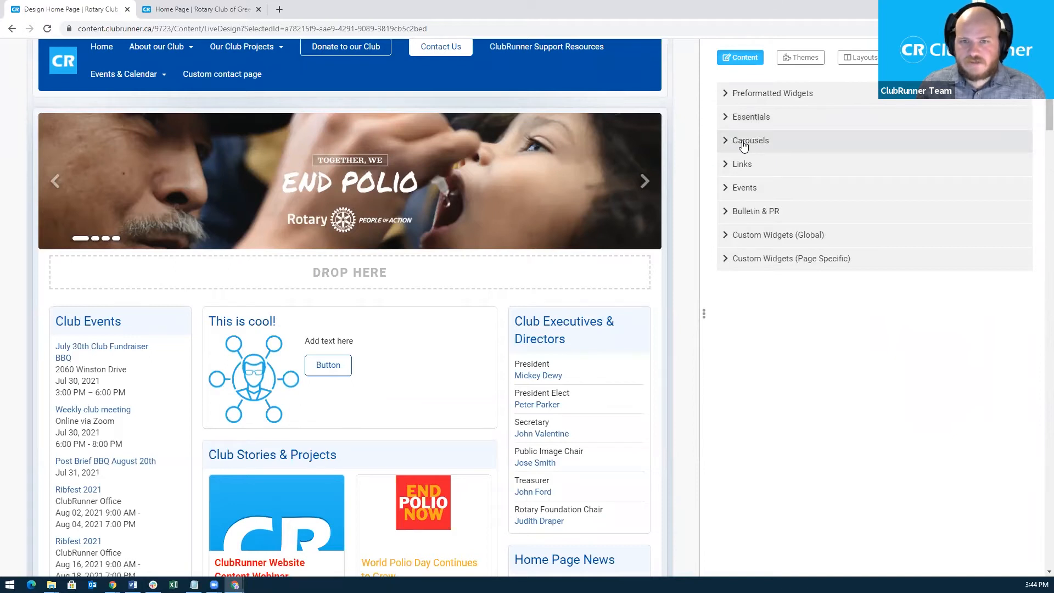
click(744, 146)
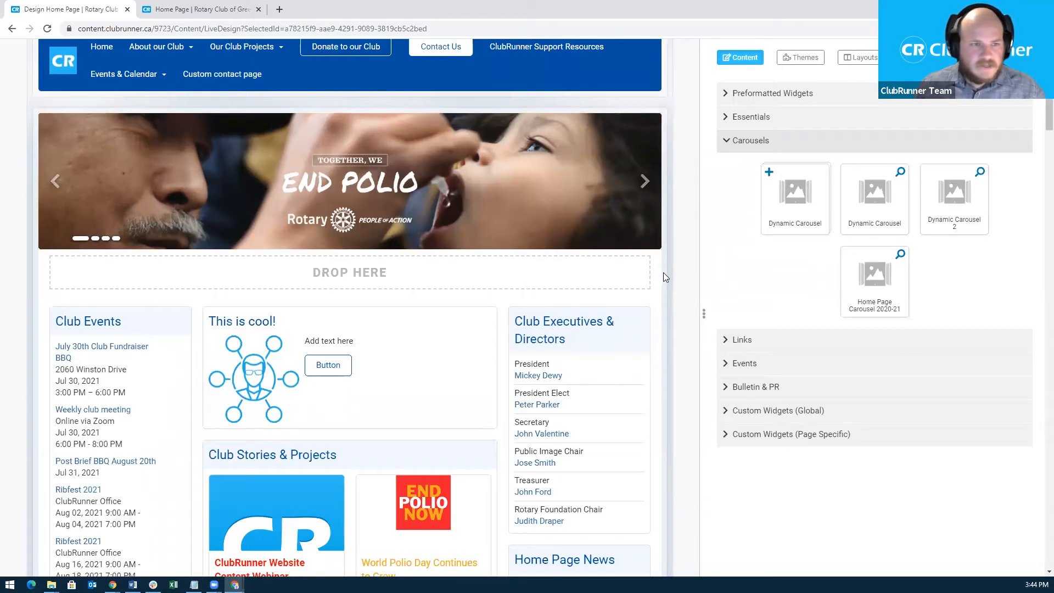
Preview Dynamic Carousel 2, then close the preview.
scroll(663, 272, up, 1)
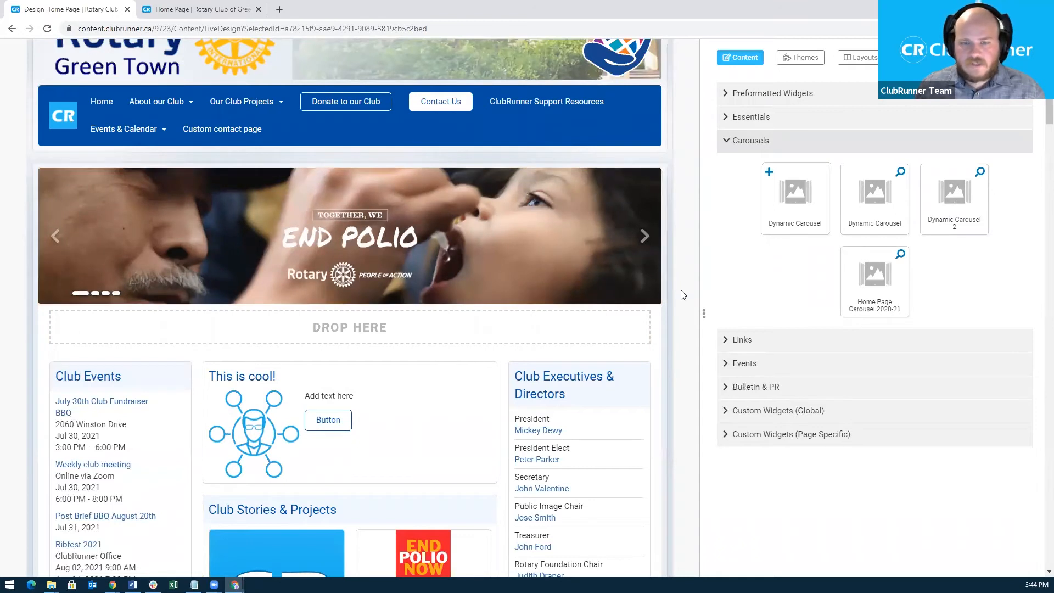
scroll(680, 294, down, 1)
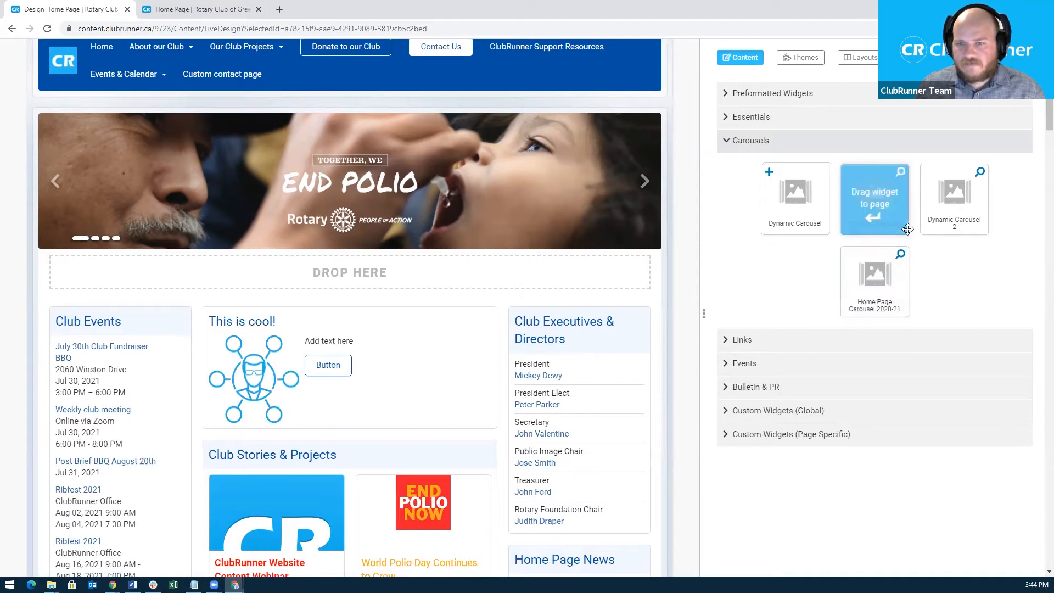
click(980, 175)
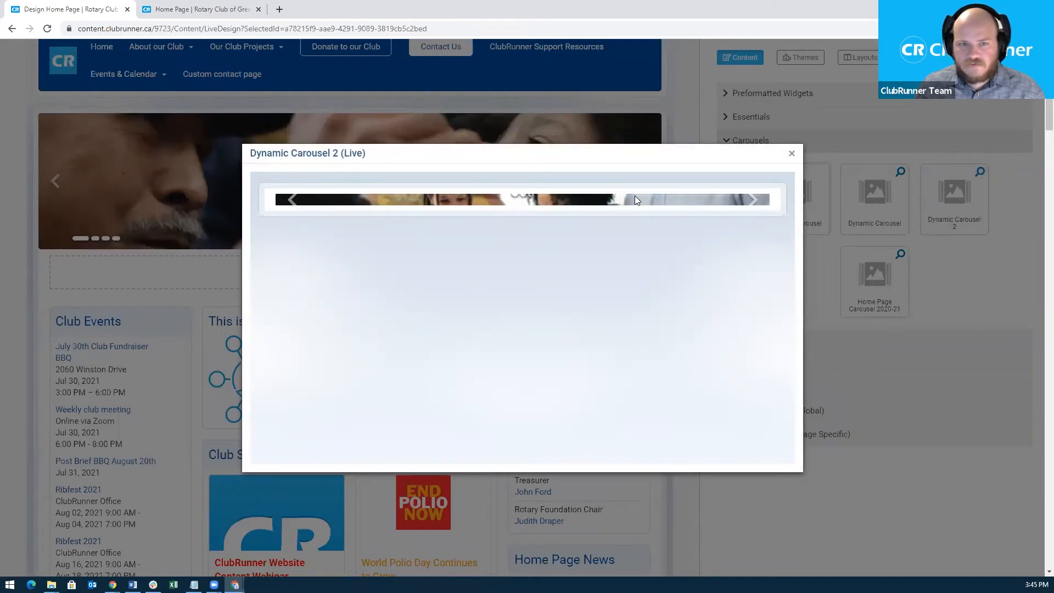
click(792, 155)
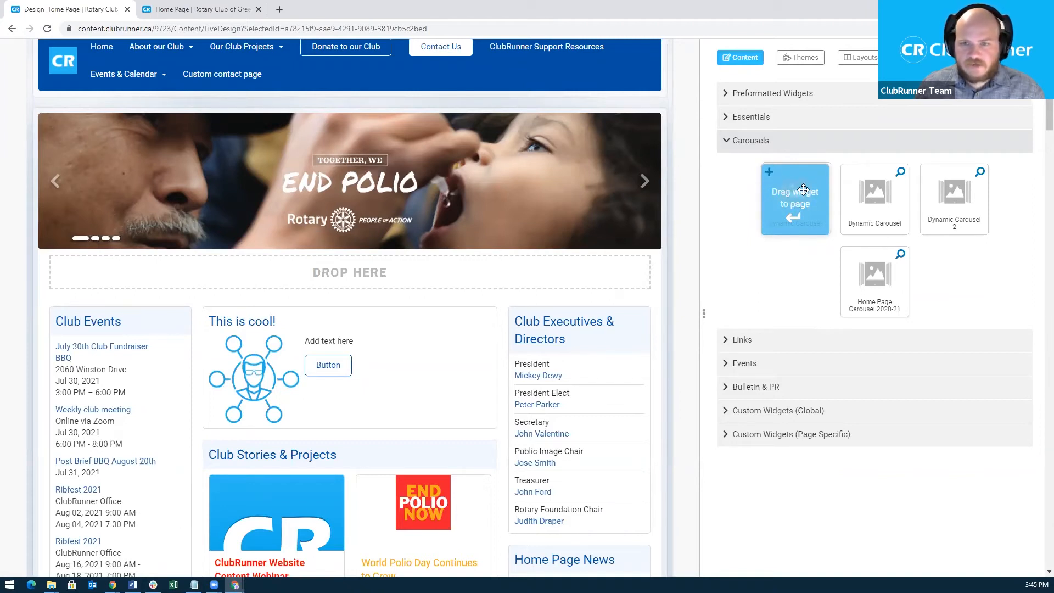
Drop a new Dynamic Carousel tile onto the page, creating an empty Dynamic Carousel 3.
drag(803, 186, 410, 281)
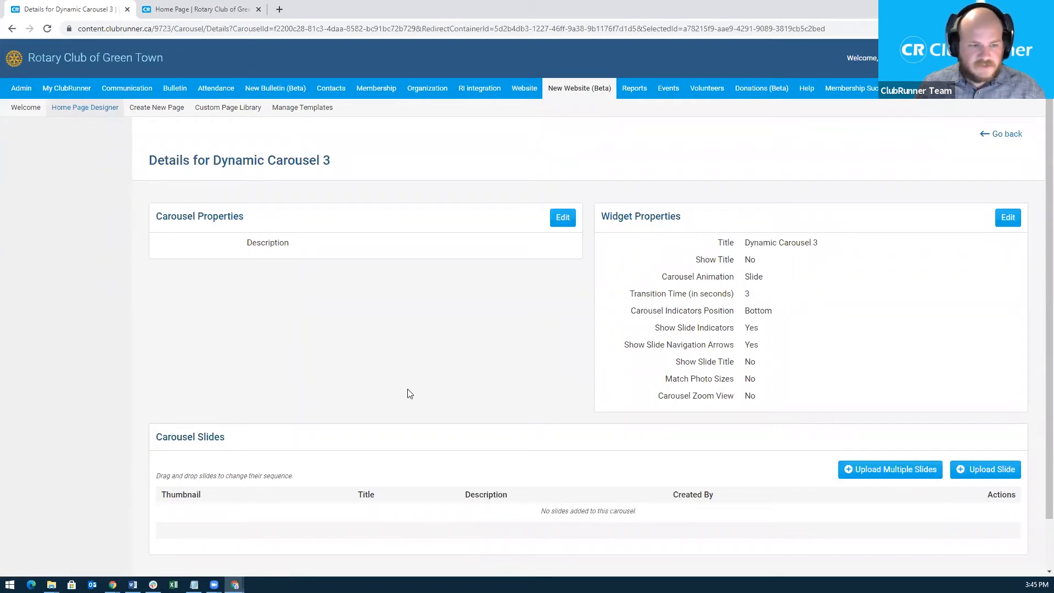
scroll(409, 393, down, 1)
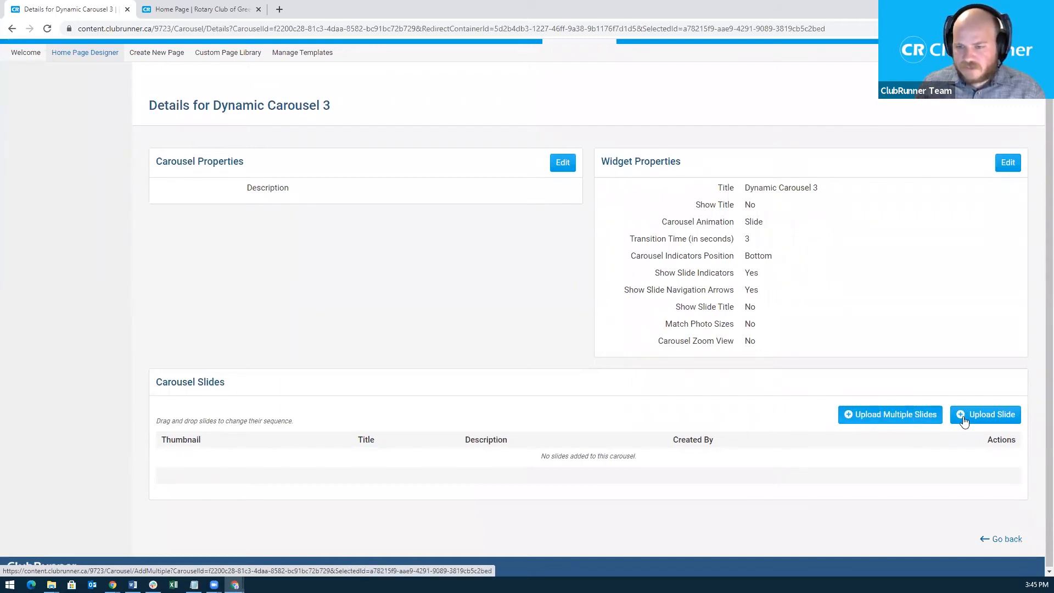
Upload POAEnglishConnect.jpeg, POAEnglishEndPolio.png and POAEnglishTransform.jpeg from the Carousel folder as slides.
click(875, 420)
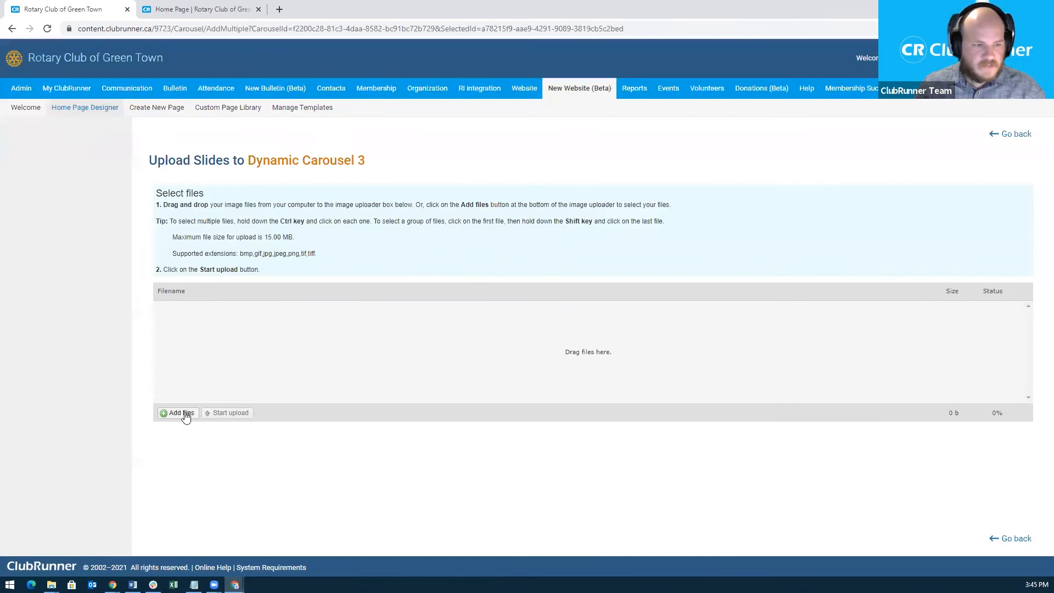
click(185, 414)
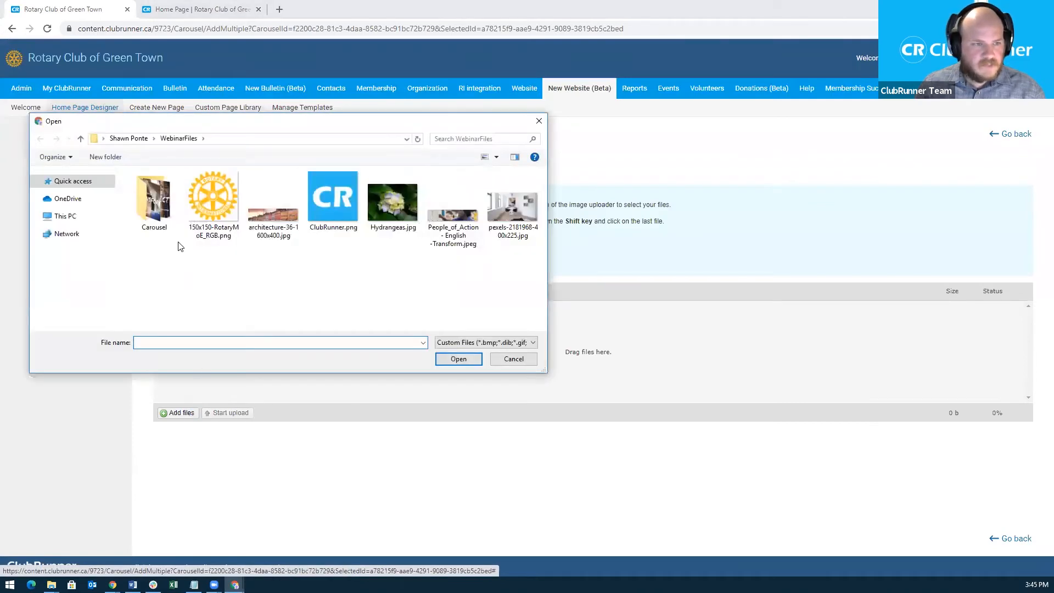
double_click(166, 223)
drag(351, 220, 166, 173)
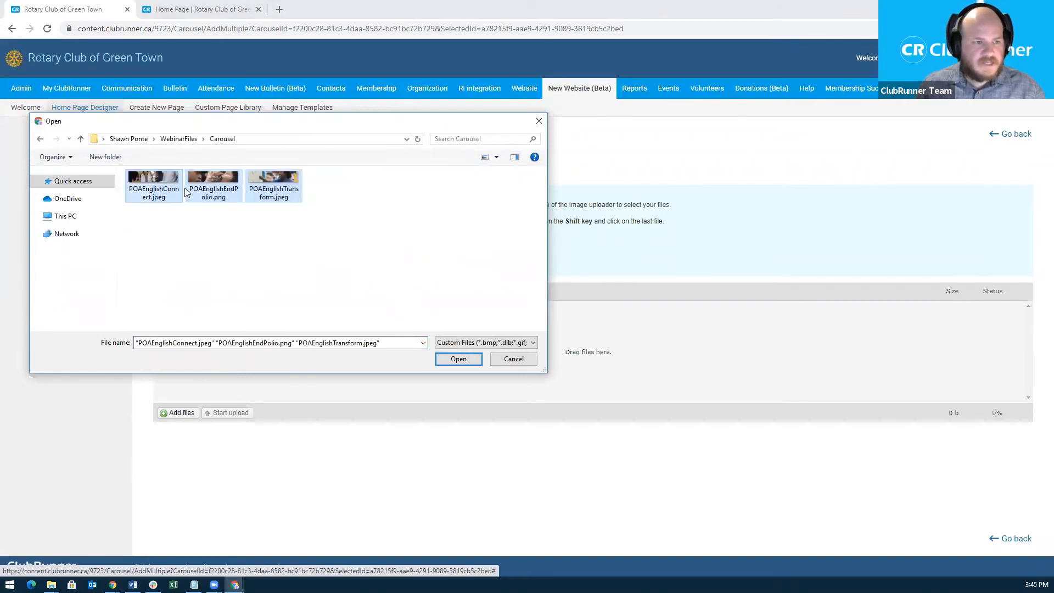
click(461, 362)
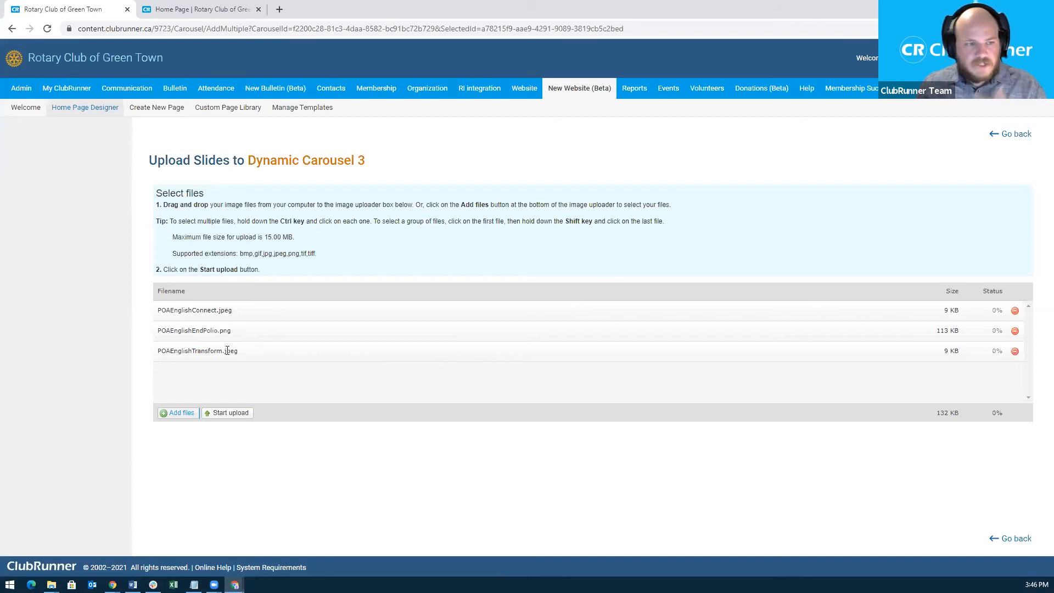
click(224, 418)
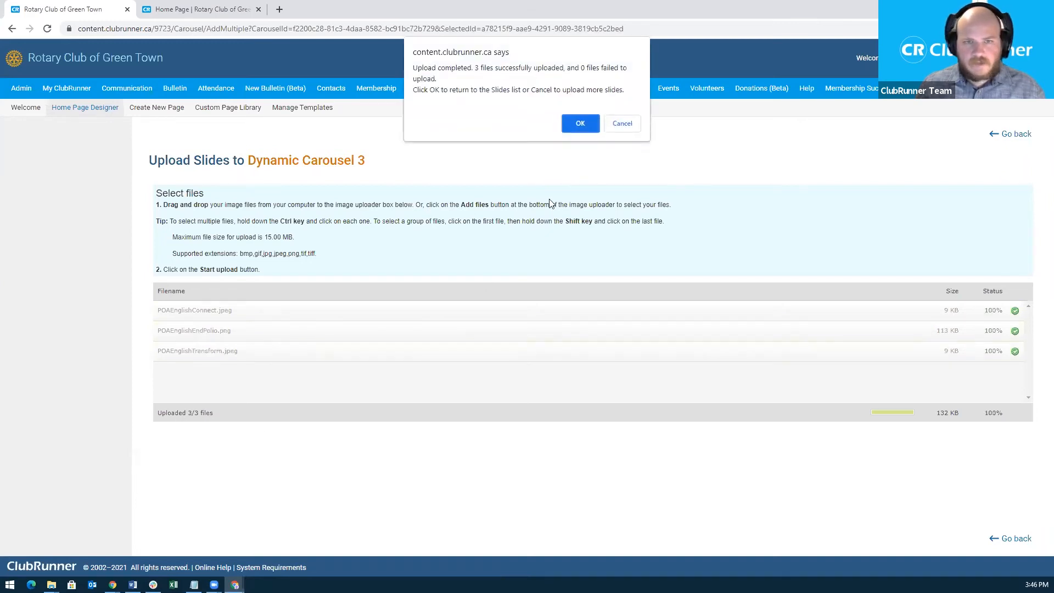
click(580, 126)
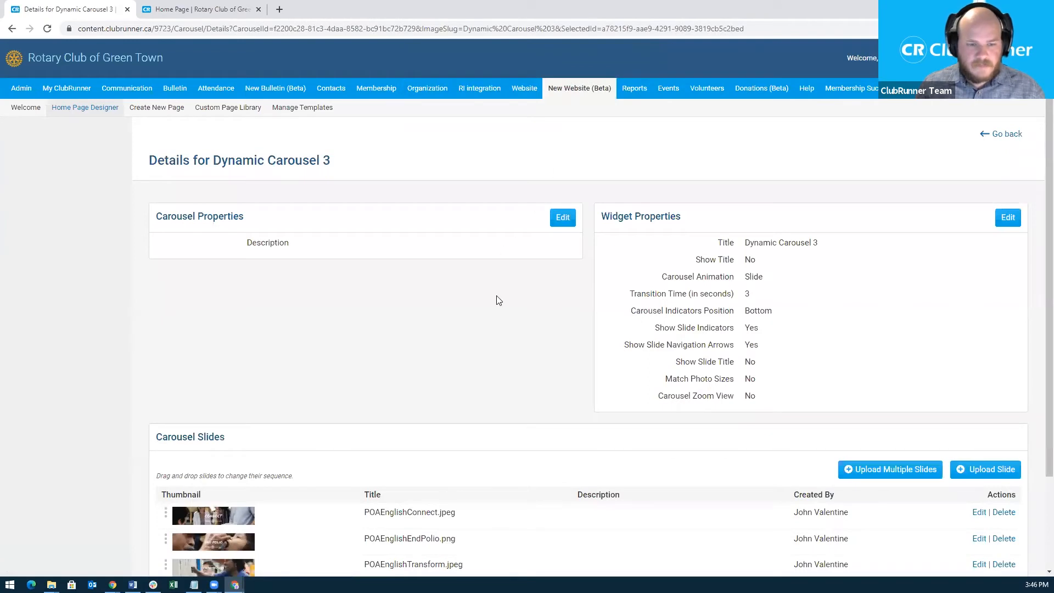
Save Dynamic Carousel 3's carousel properties with the description 'Description'.
scroll(497, 300, down, 3)
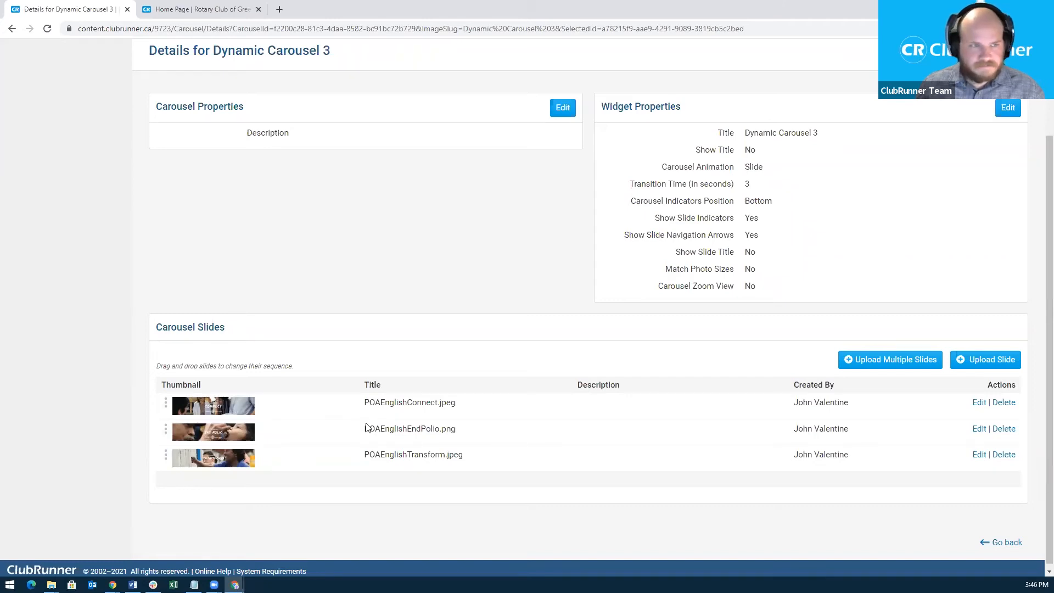
scroll(366, 428, up, 3)
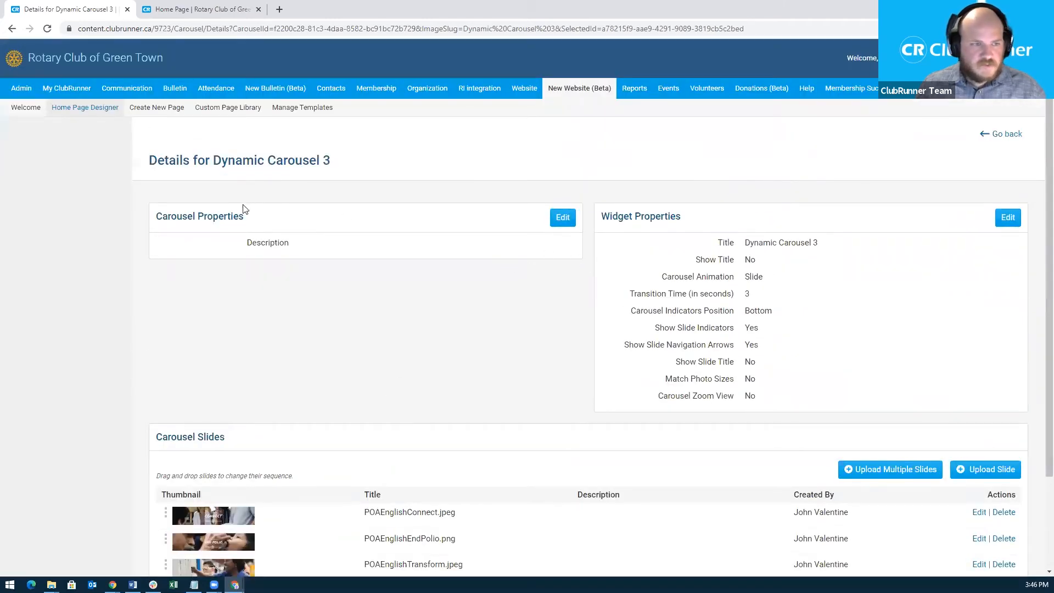
click(557, 219)
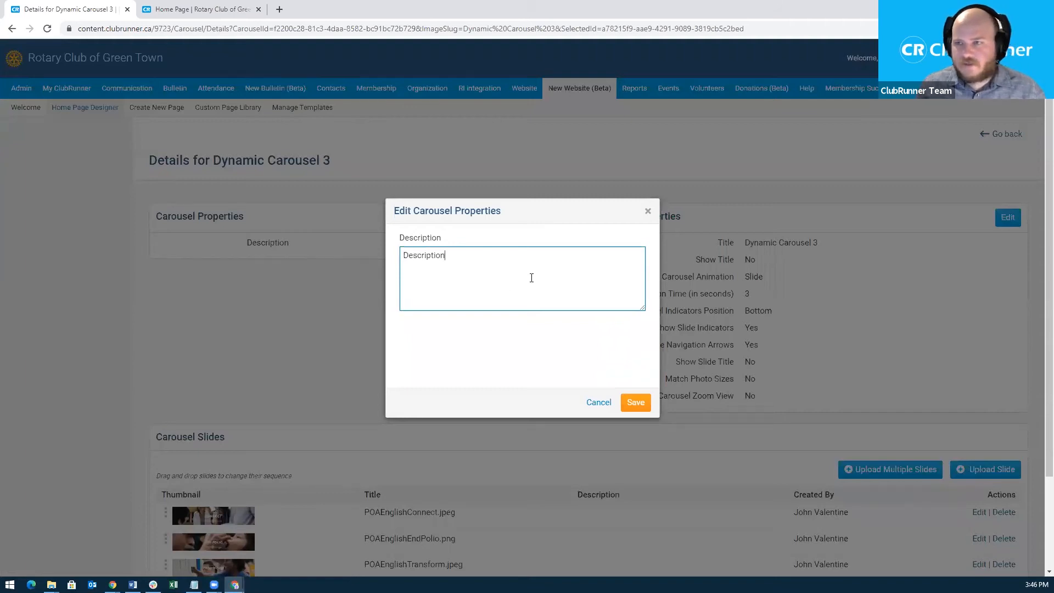
click(635, 404)
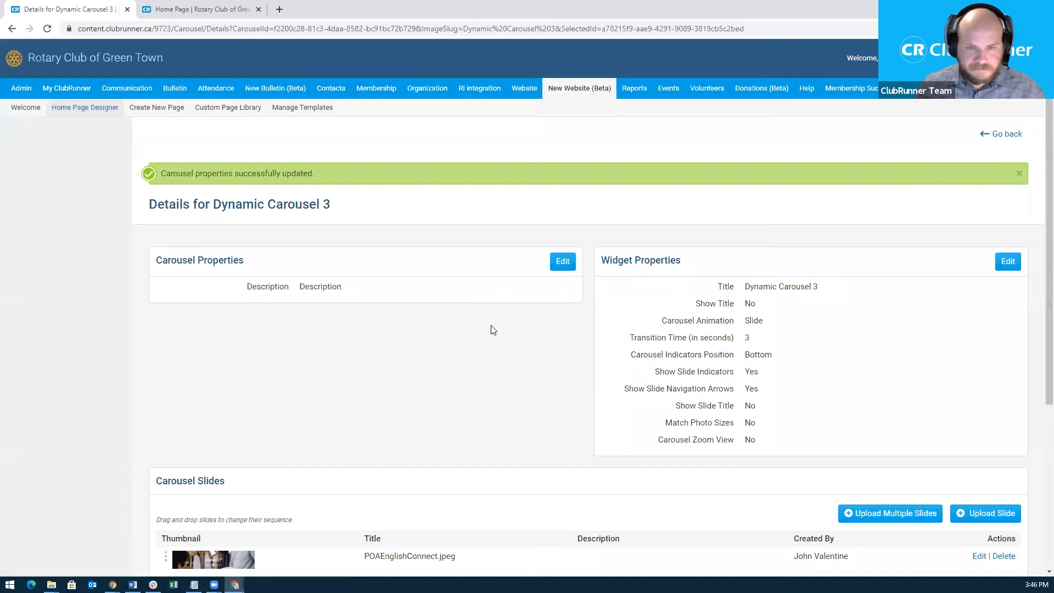
Change the widget title from 'Dynamic Carousel 3' to 'Webinar Slides' and enable Show Title.
click(1007, 264)
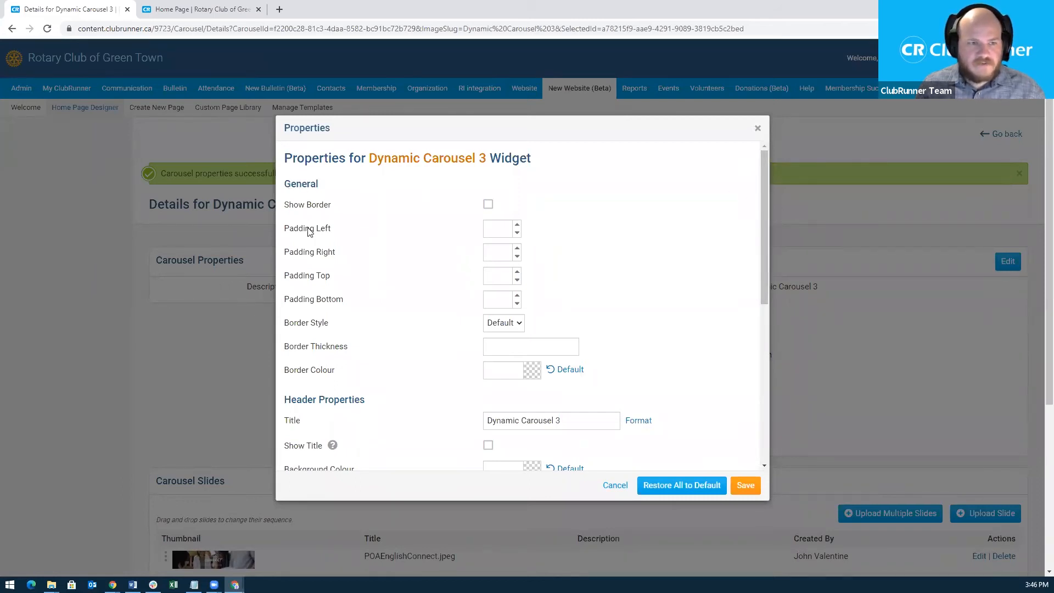
scroll(369, 343, down, 1)
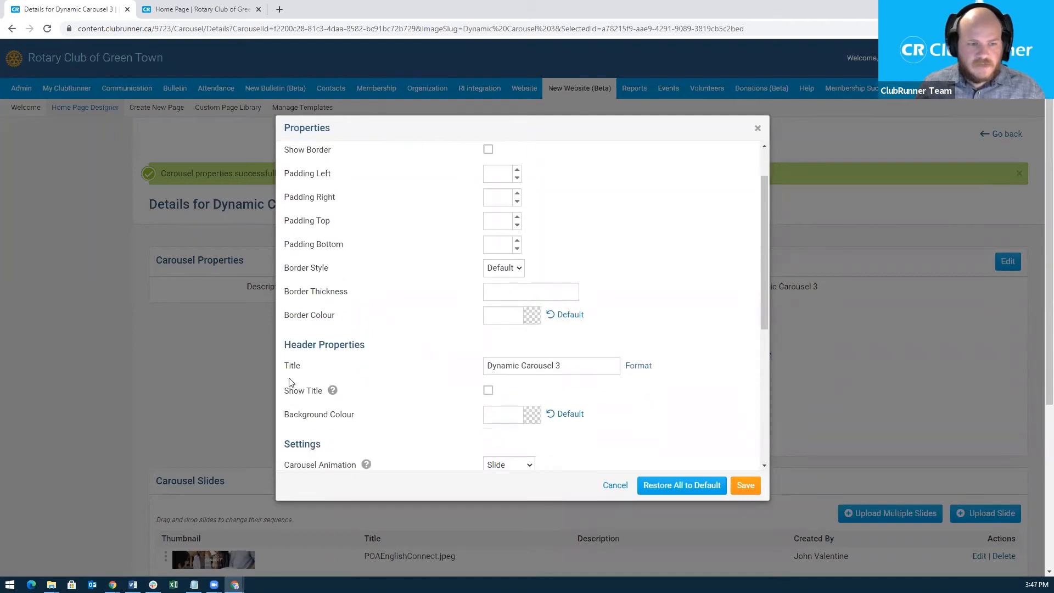
scroll(397, 411, down, 1)
scroll(400, 393, down, 2)
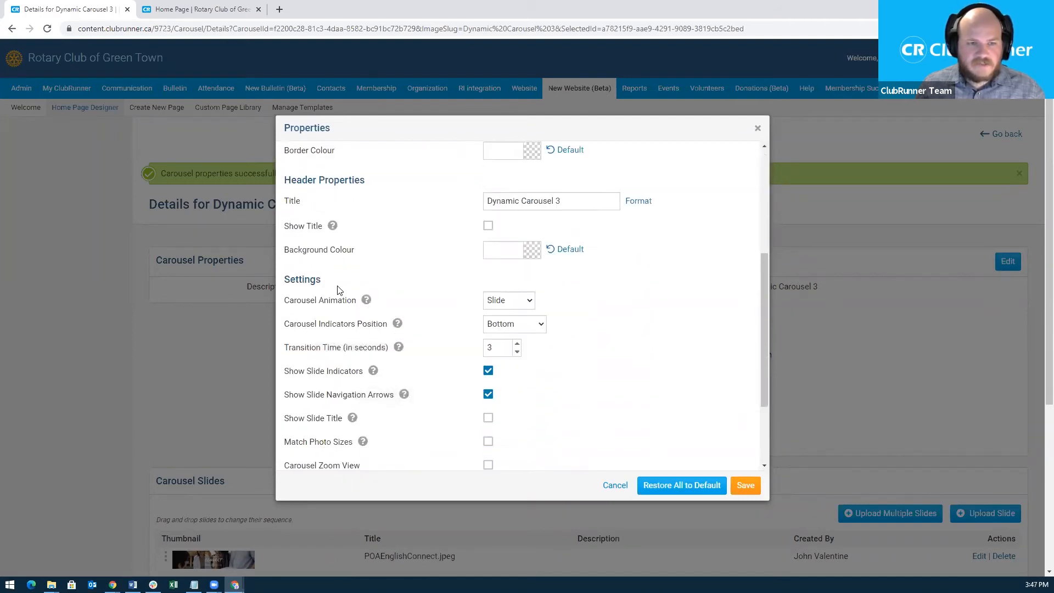
drag(574, 196, 470, 202)
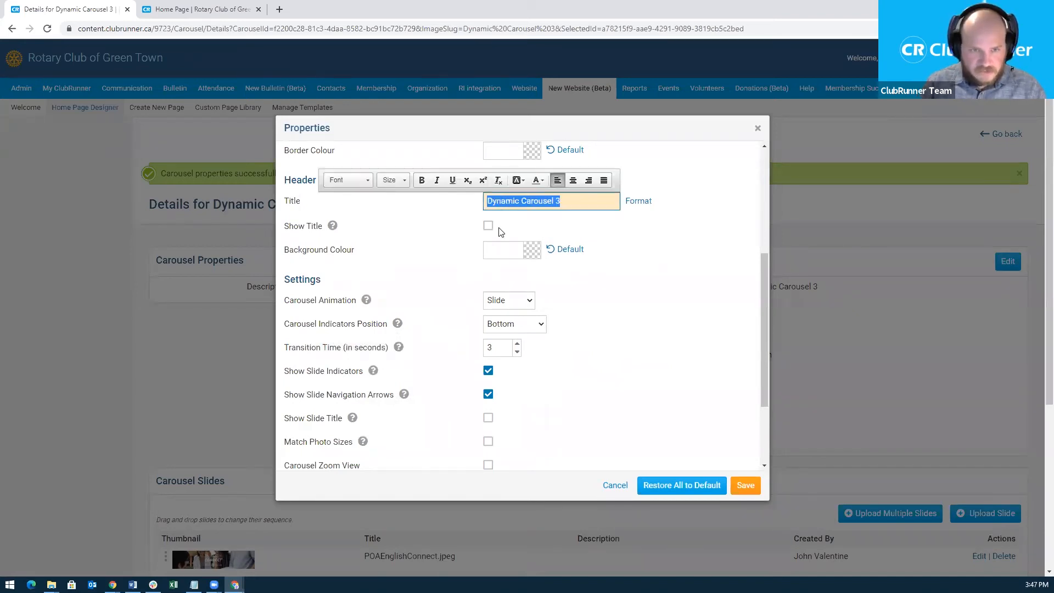
text(Webinar)
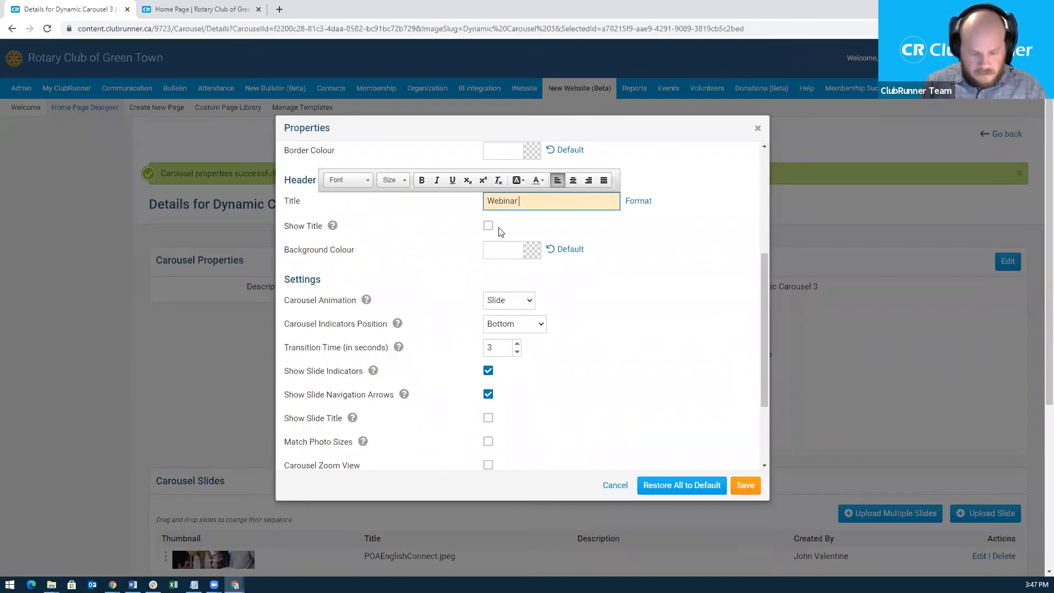
text( Slides)
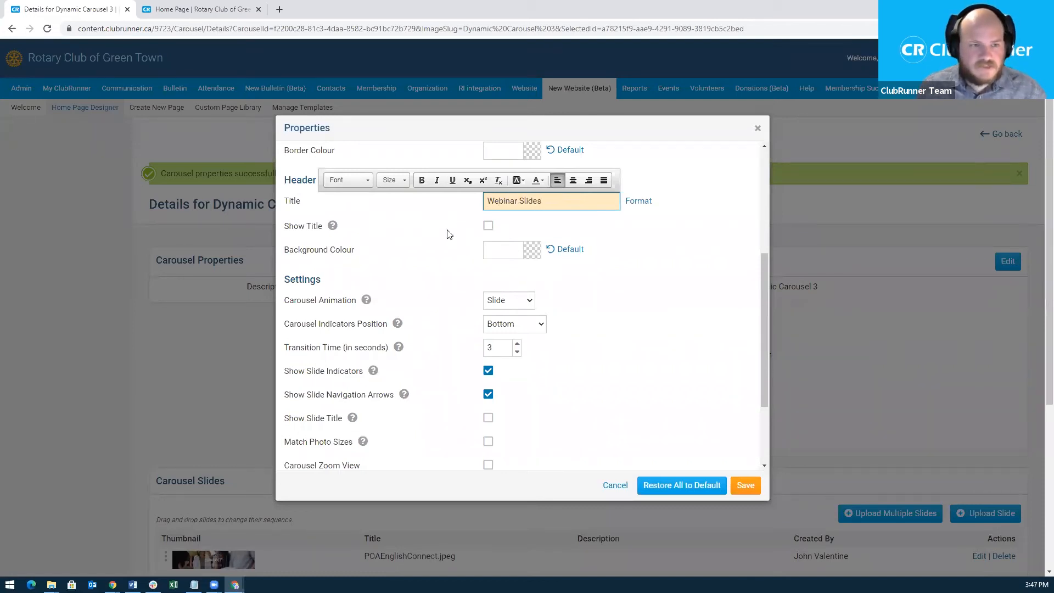
click(669, 297)
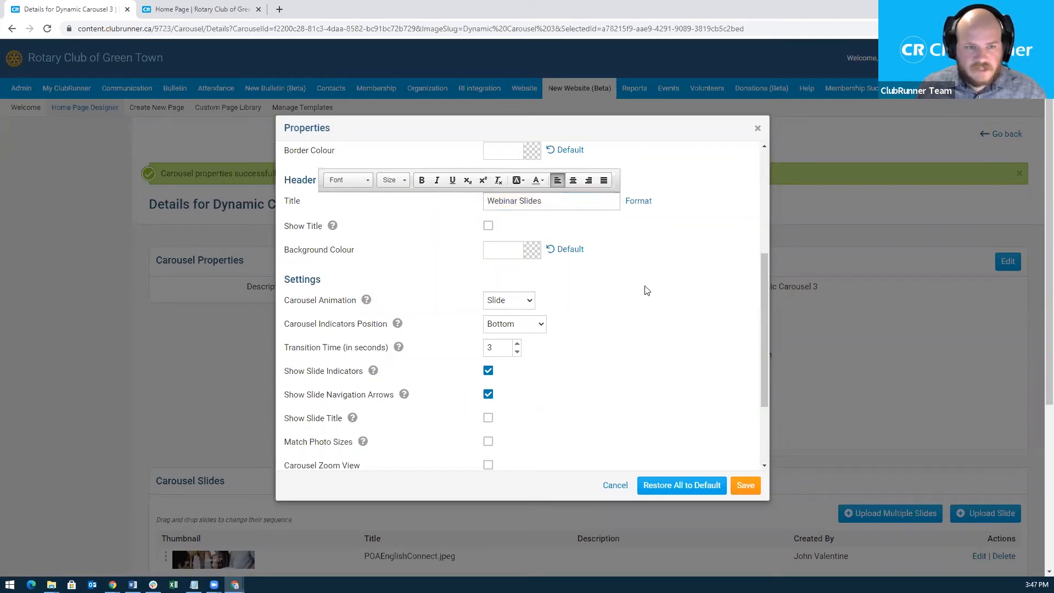
click(489, 226)
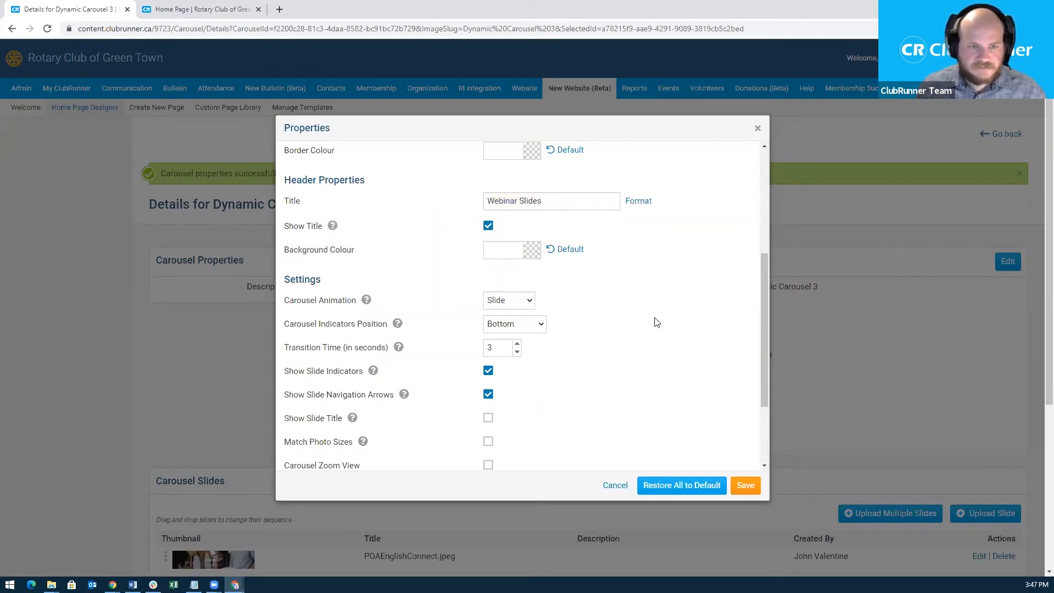
scroll(626, 373, down, 1)
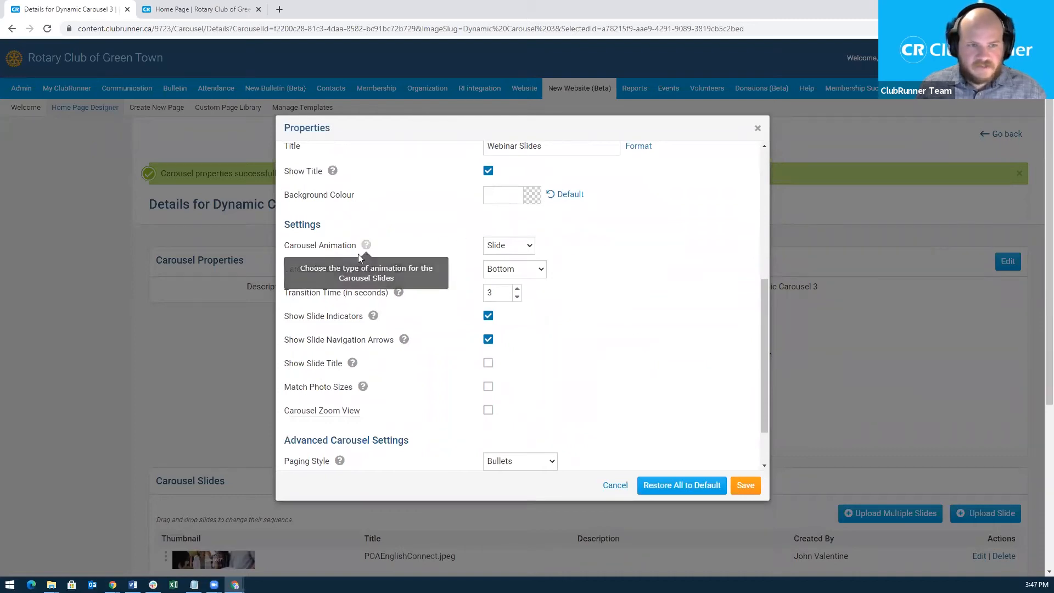
Set the carousel animation to Cube and the indicators position to Top.
click(525, 247)
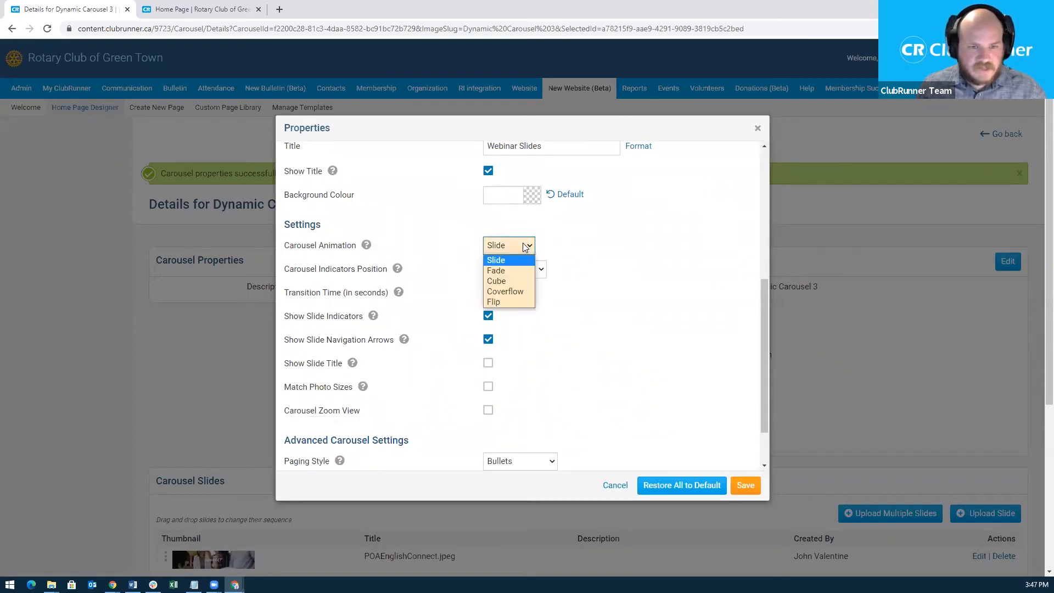
click(519, 282)
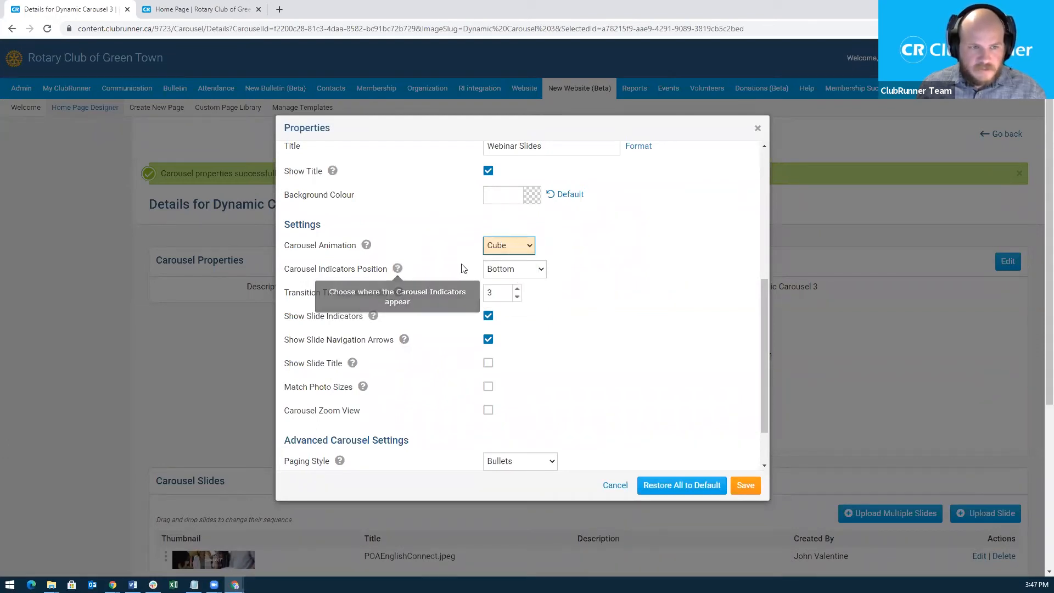
click(523, 269)
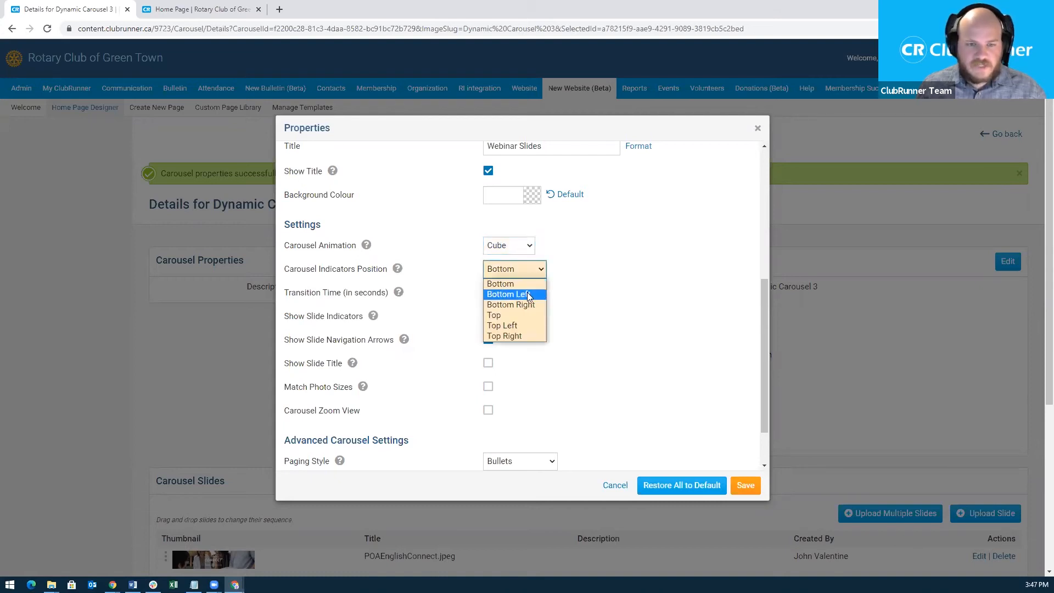
click(527, 320)
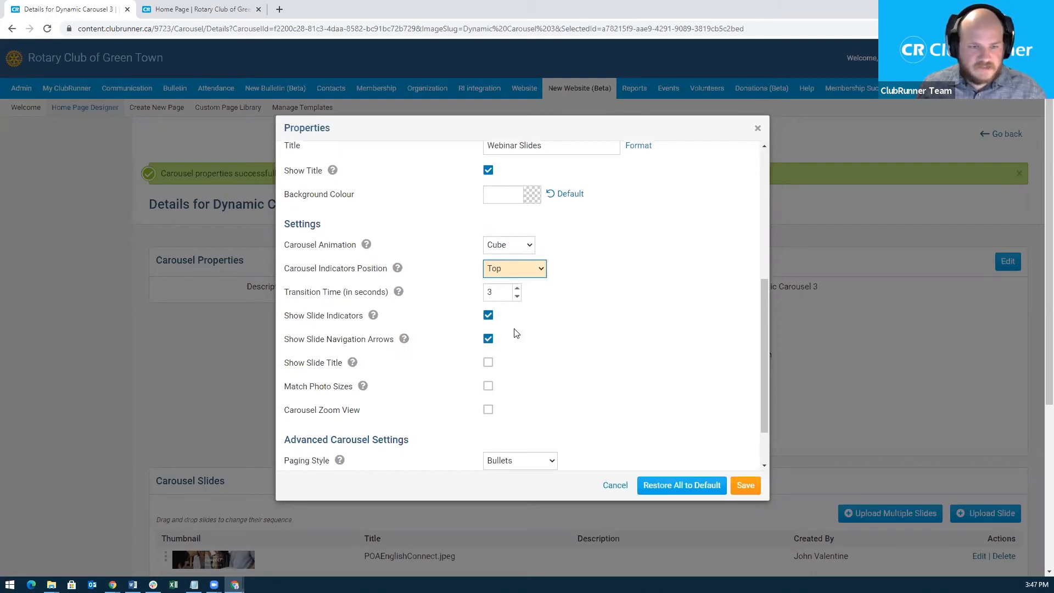
scroll(520, 326, down, 1)
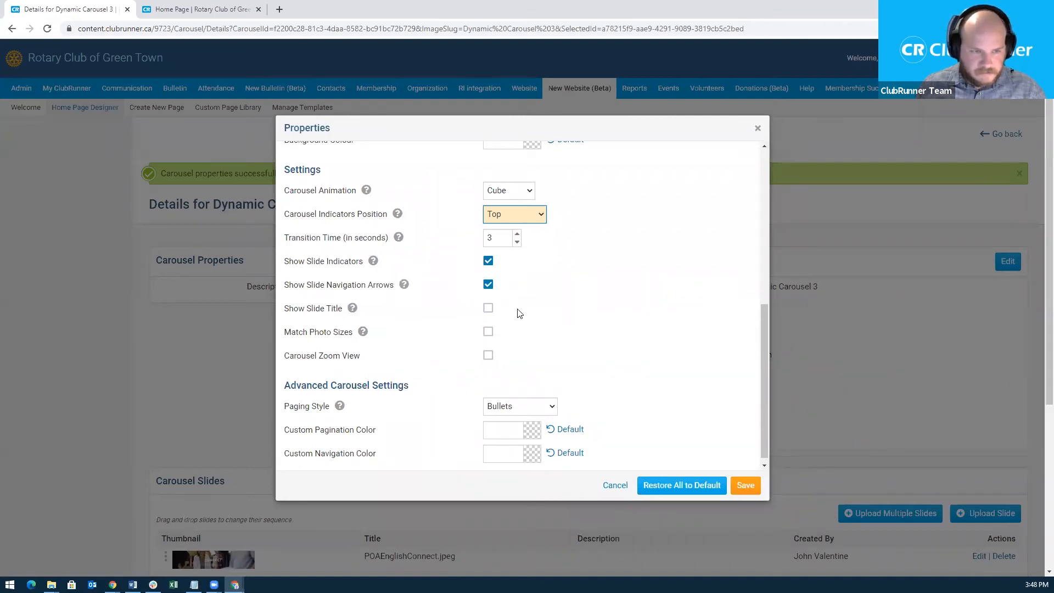
Turn on Show Slide Title and set the paging style to Progress Bar.
click(489, 309)
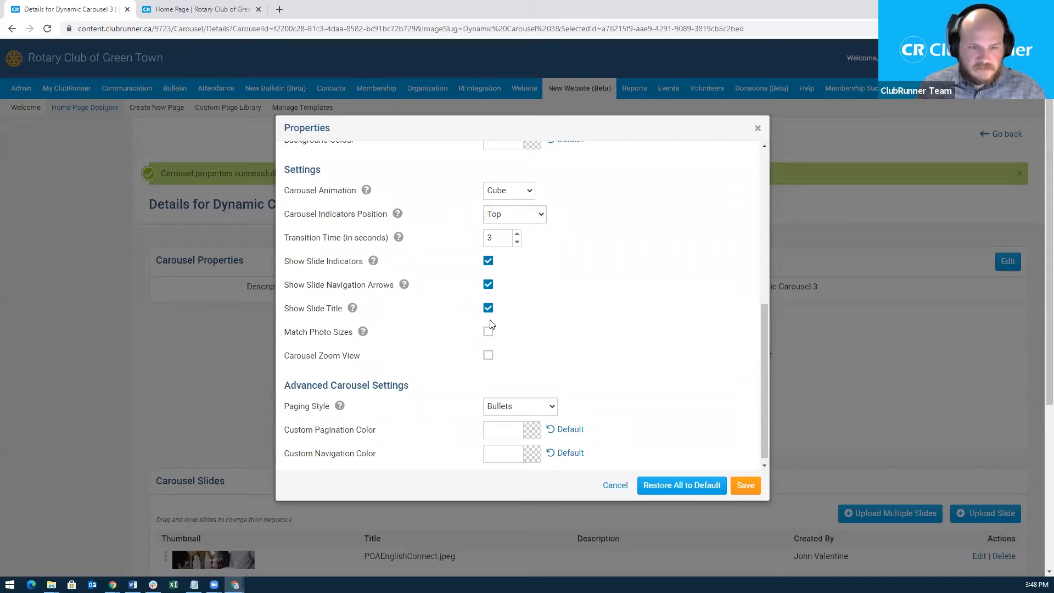
scroll(450, 334, down, 1)
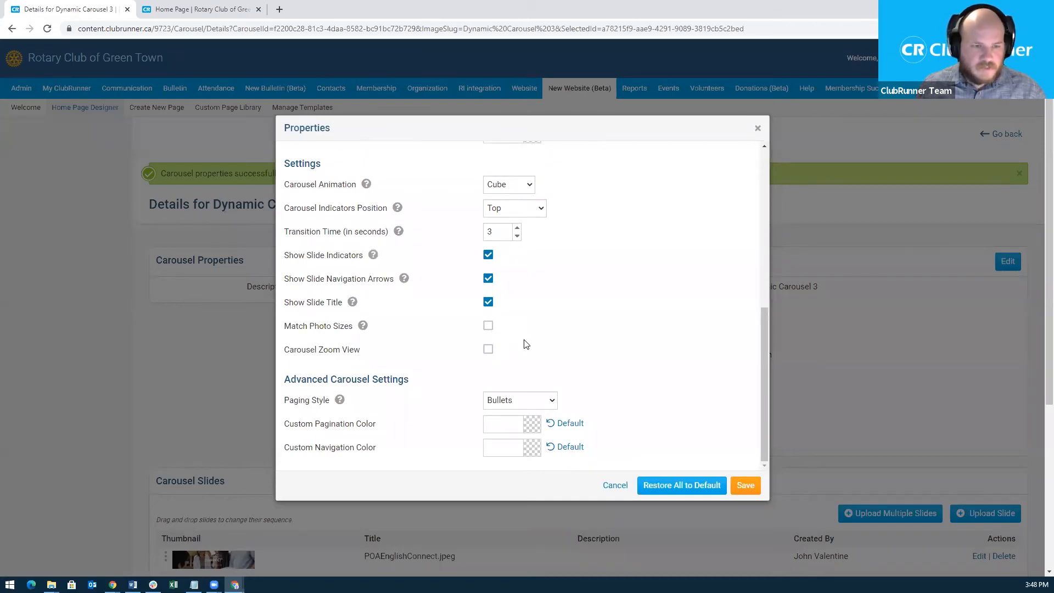
scroll(522, 343, down, 1)
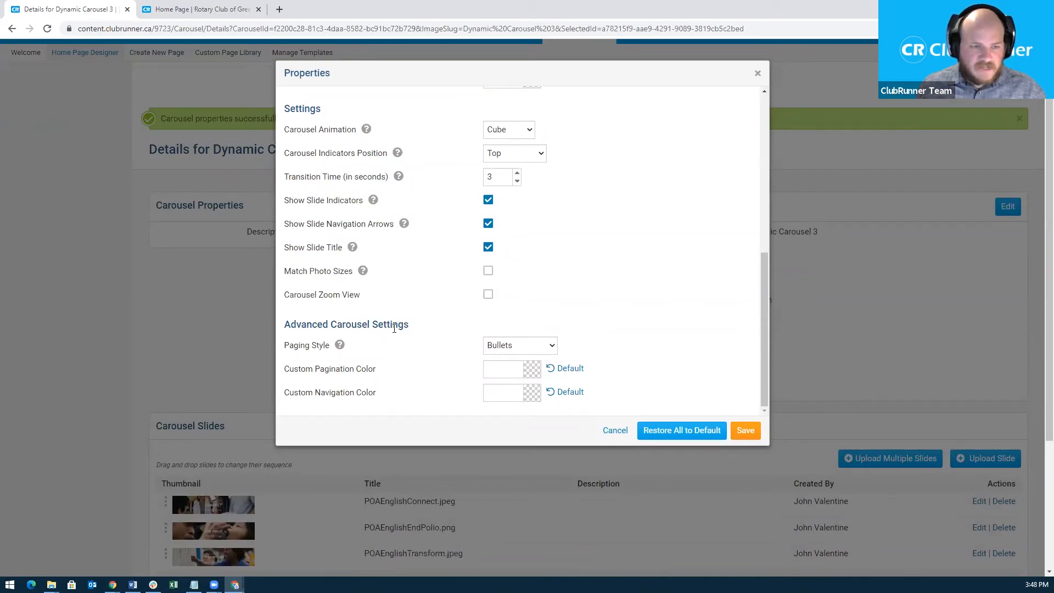
click(553, 345)
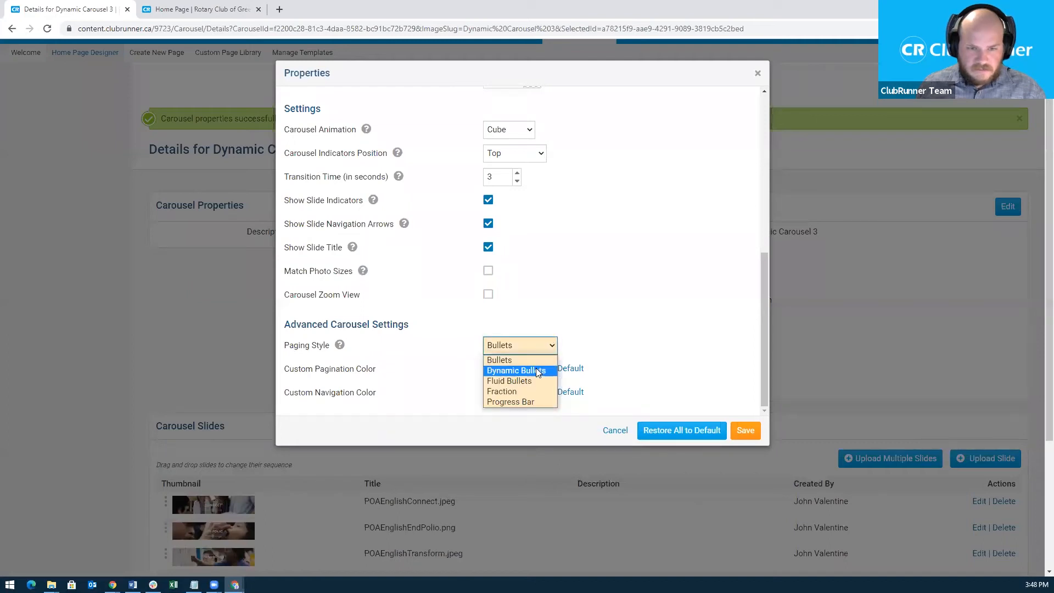
click(523, 402)
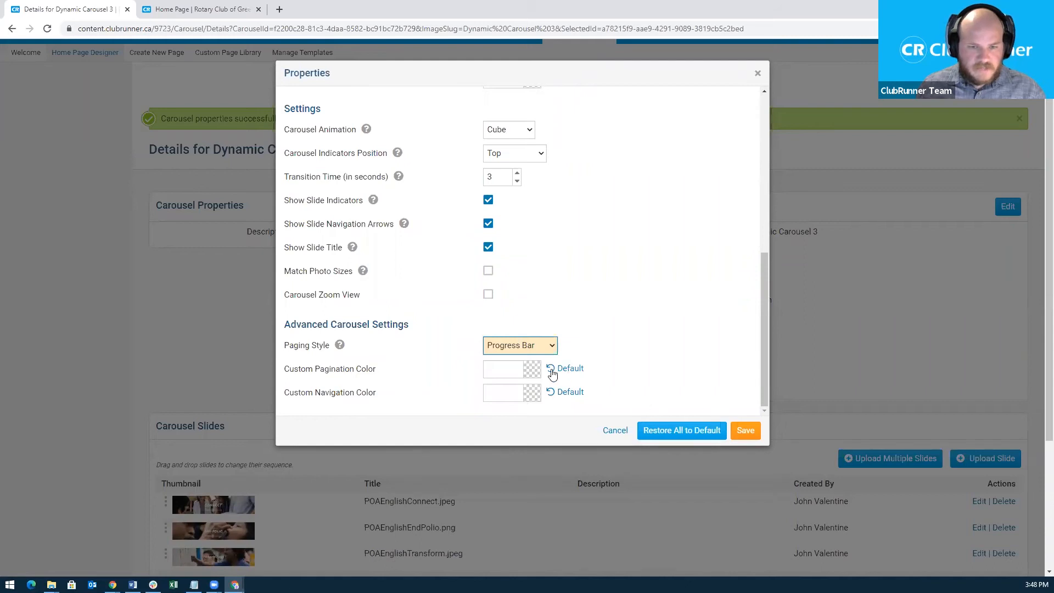
Save the widget properties and review the updated Webinar Slides details page.
click(745, 431)
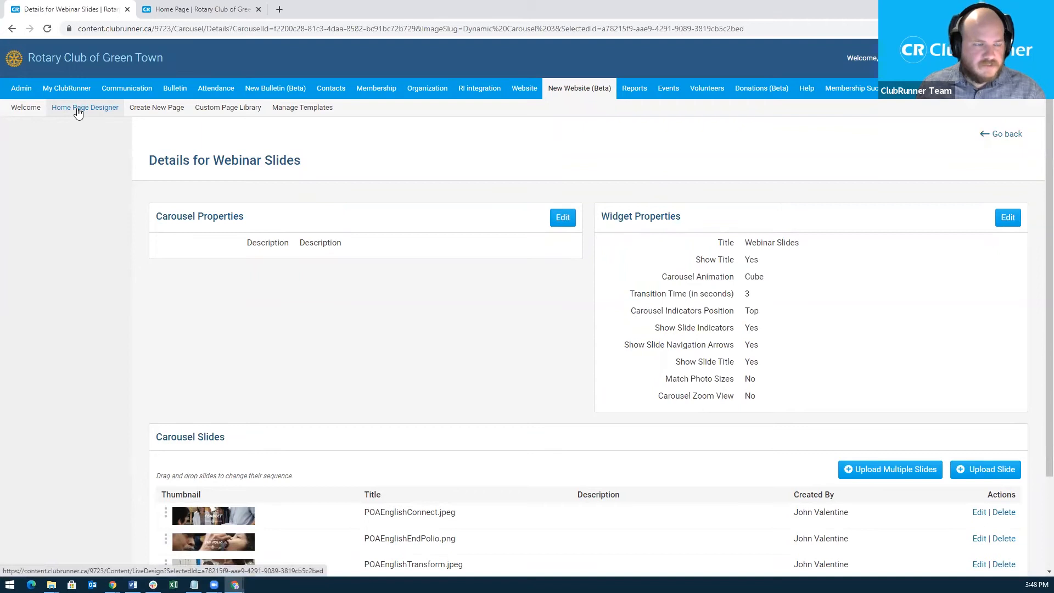
scroll(513, 393, down, 2)
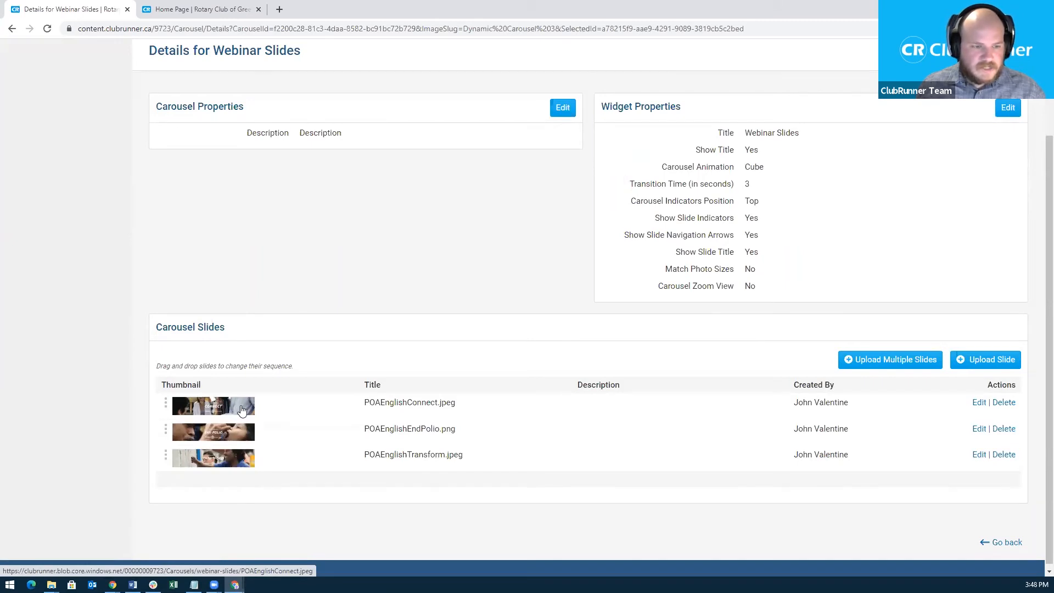
scroll(165, 187, up, 2)
click(99, 108)
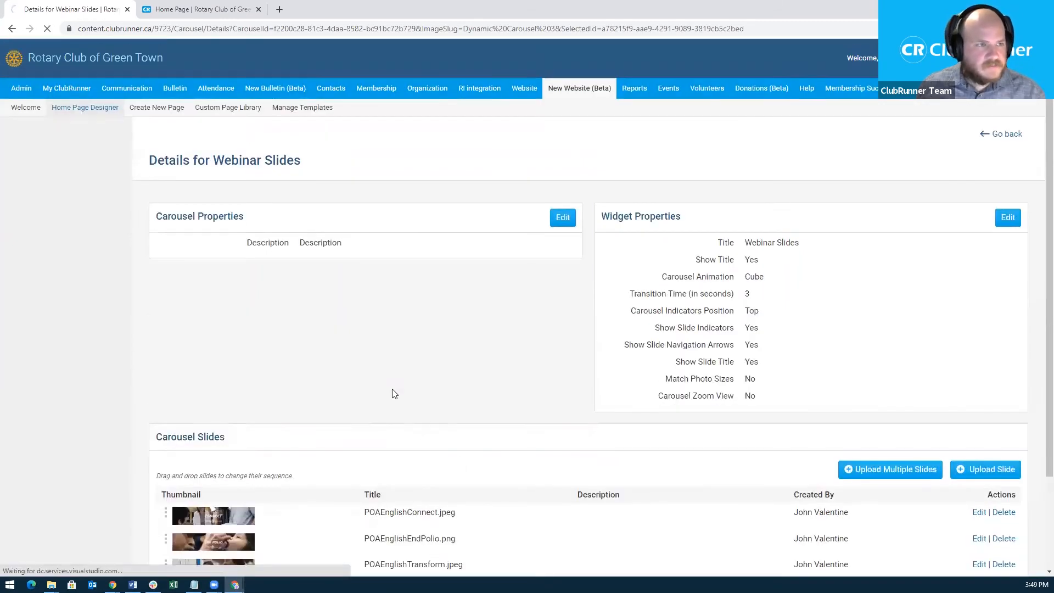
Scroll the home page designer to check the Webinar Slides widget below the End Polio banner.
scroll(609, 299, down, 4)
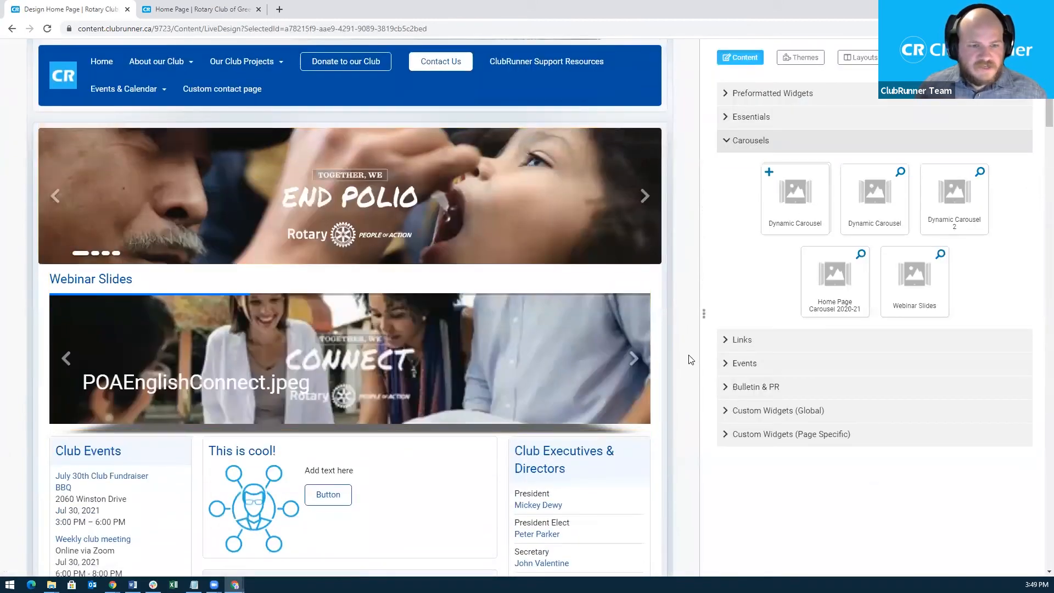
mouse_move(604, 363)
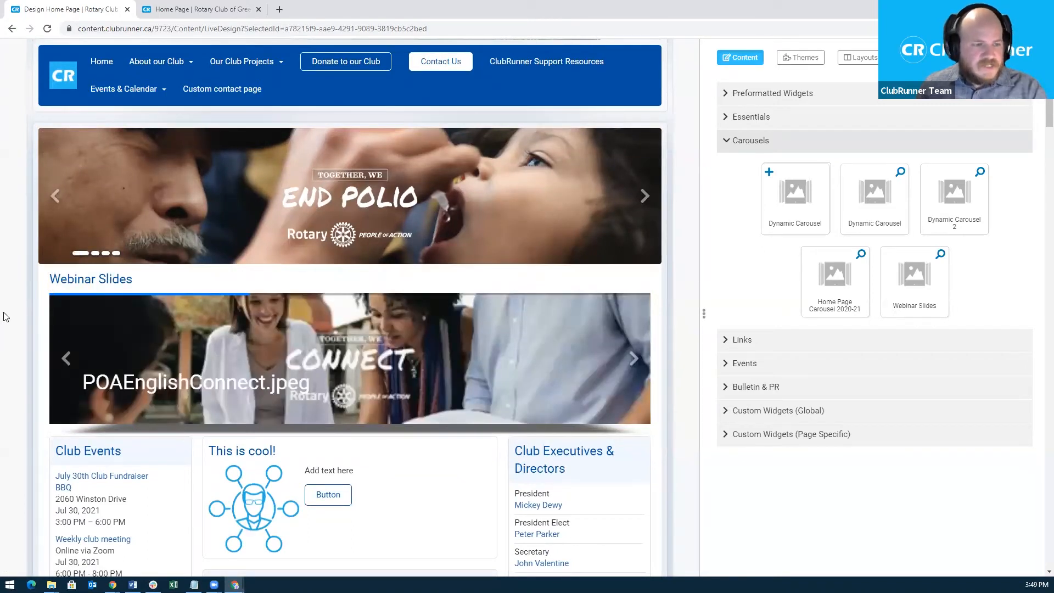
mouse_move(94, 300)
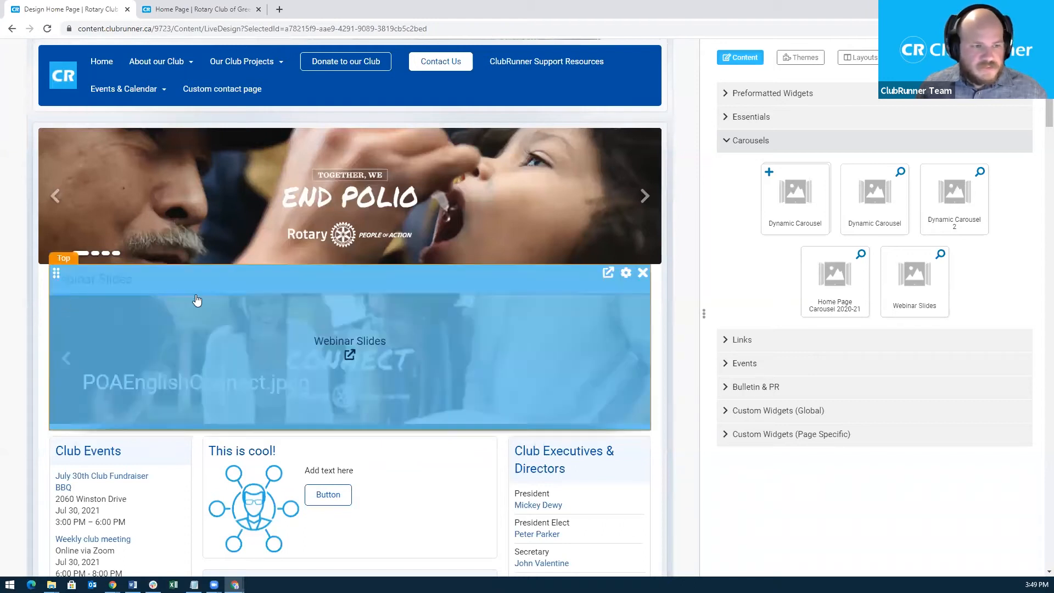
scroll(625, 236, up, 5)
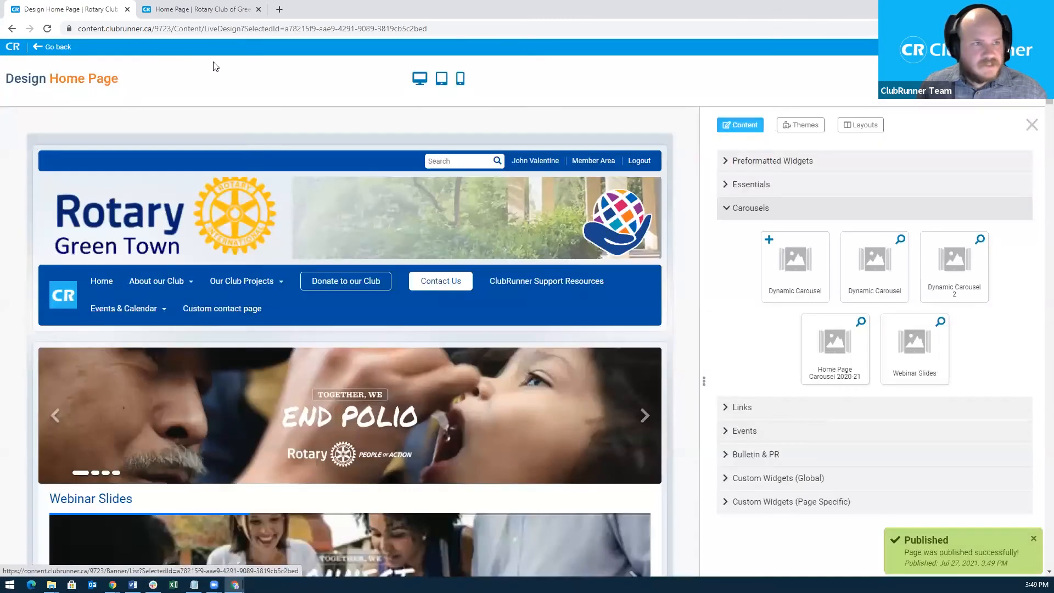
Reload the live club home page in its browser tab.
click(206, 9)
click(162, 28)
key(Return)
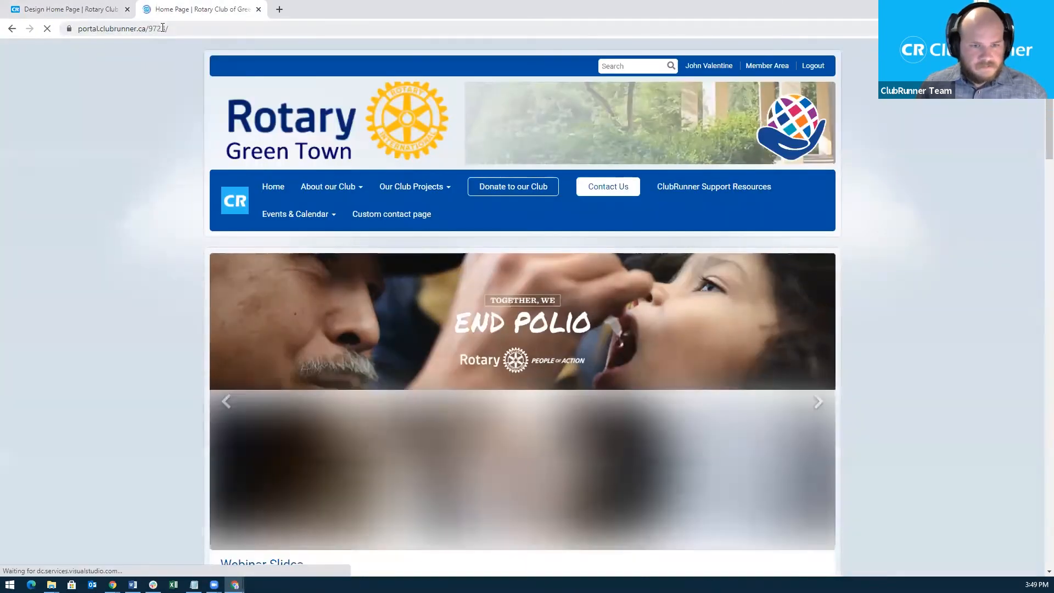
scroll(265, 309, down, 2)
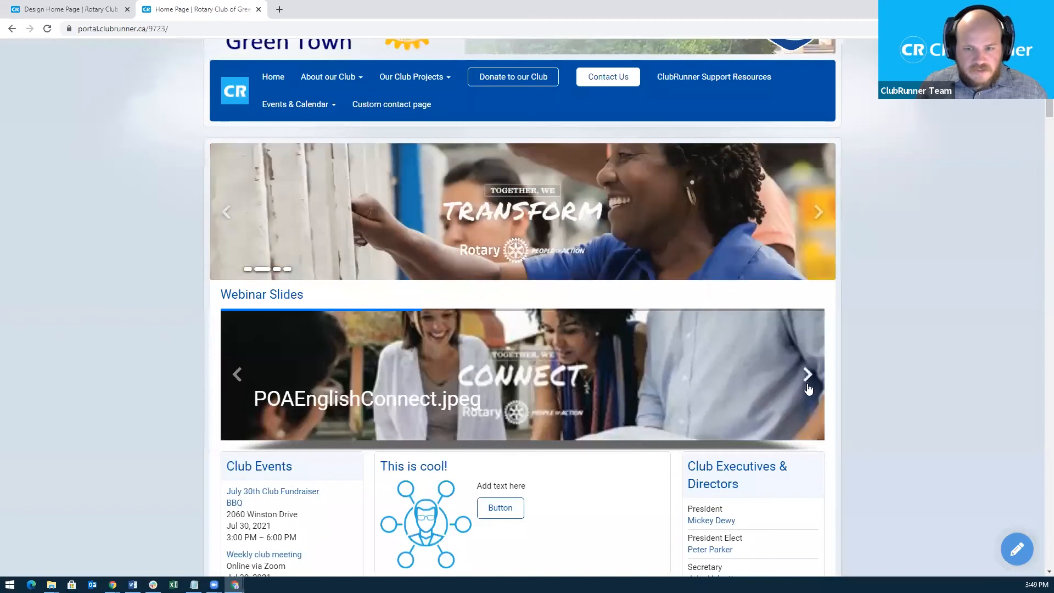
Advance the Webinar Slides carousel through its End Polio and Transform slides.
click(808, 381)
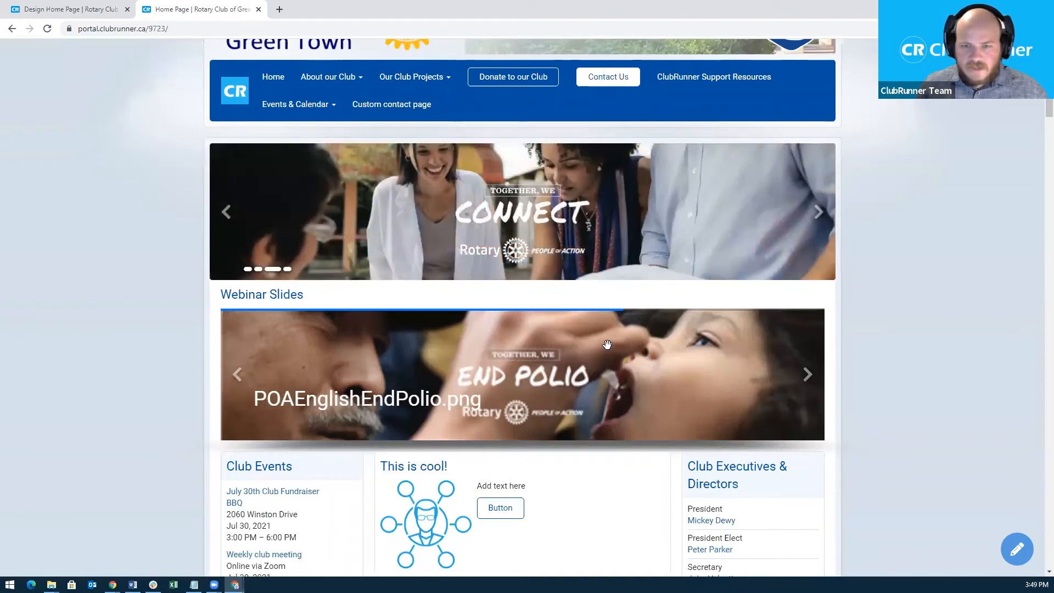
click(809, 376)
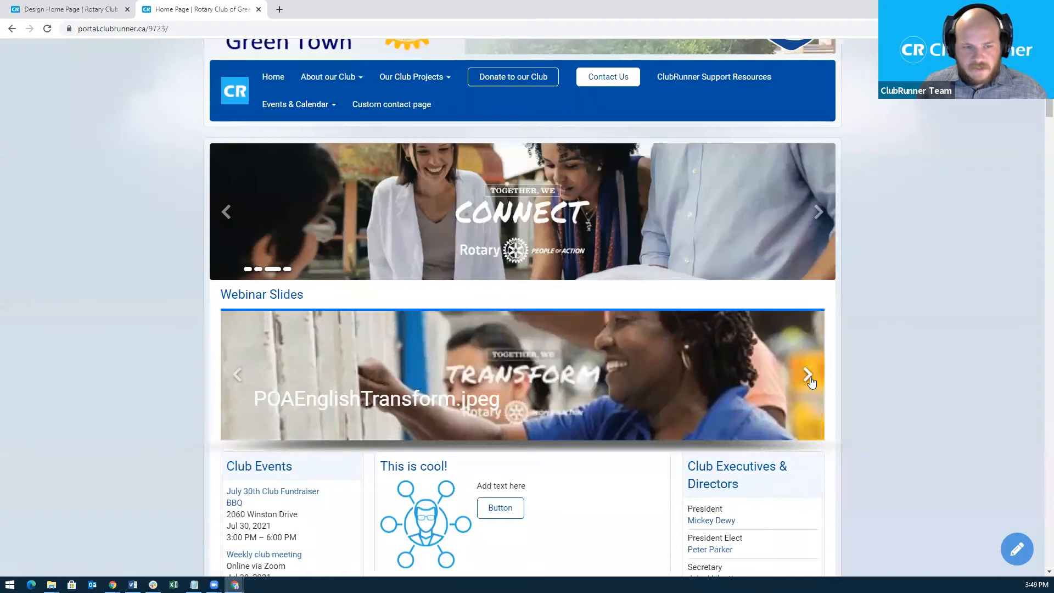
mouse_move(268, 403)
mouse_down()
mouse_move(313, 404)
mouse_move(285, 403)
mouse_up()
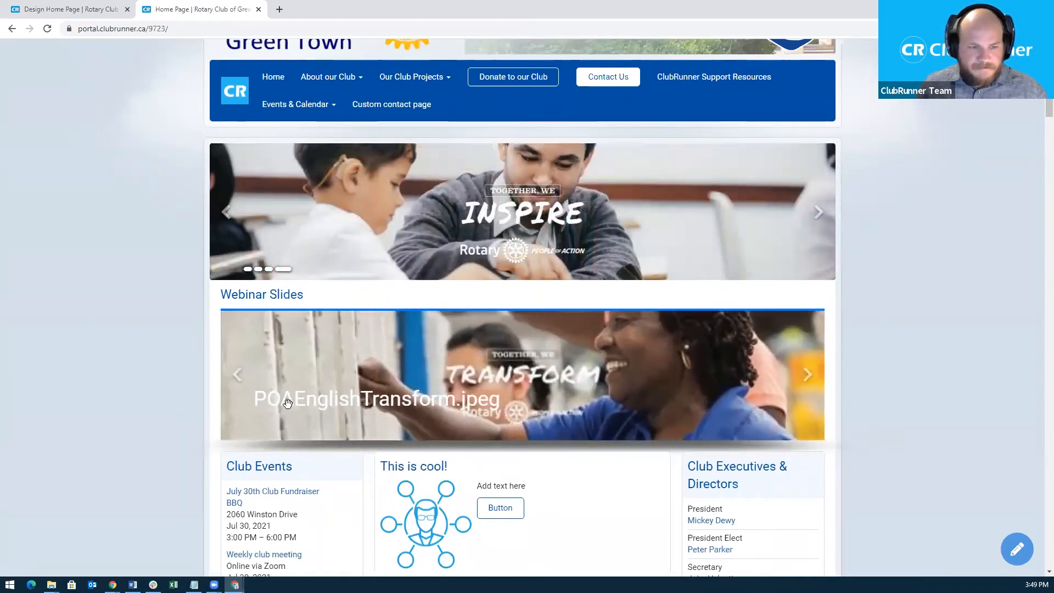
Open the Webinar Slides carousel details and edit its first slide, POAEnglishConnect.jpeg.
click(80, 6)
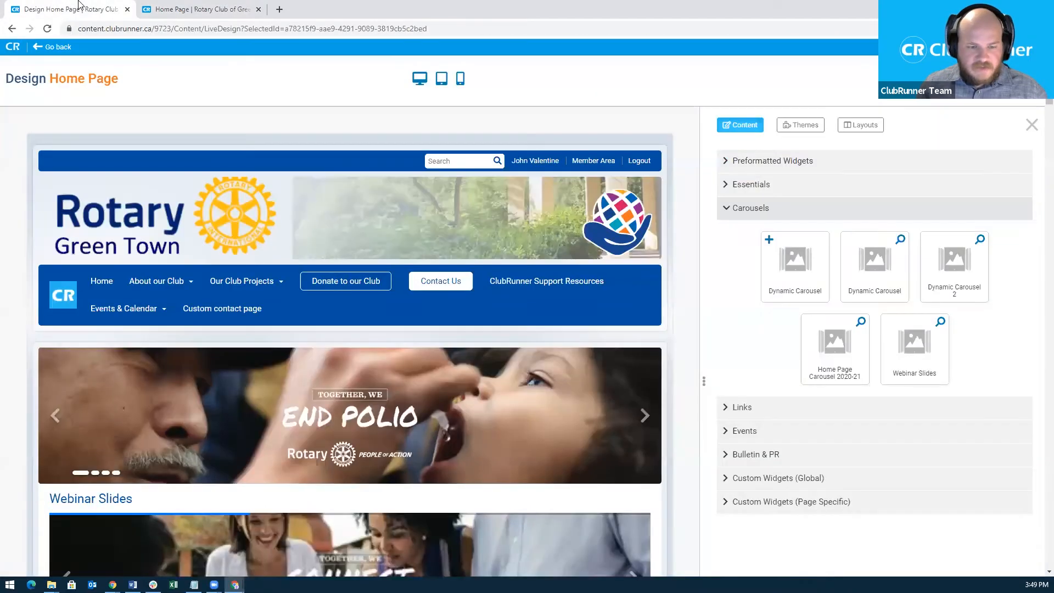
scroll(416, 365, down, 3)
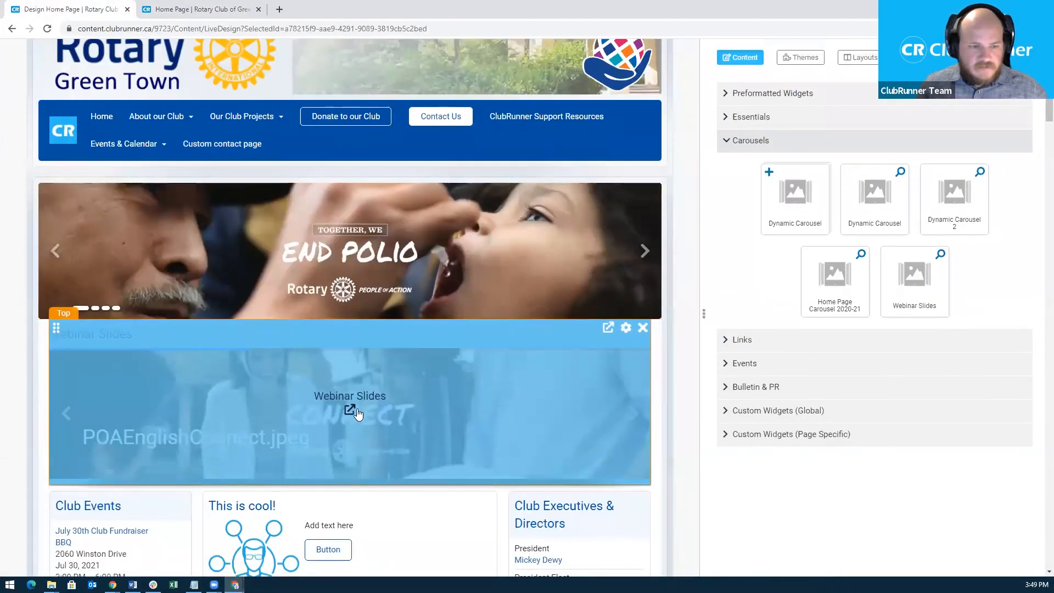
click(351, 409)
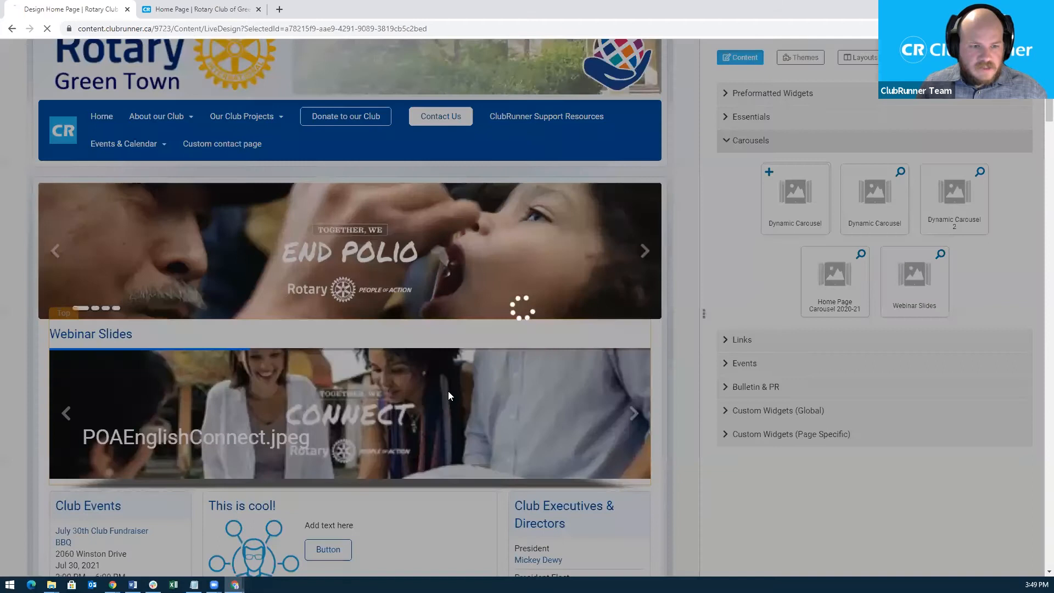
scroll(499, 420, down, 1)
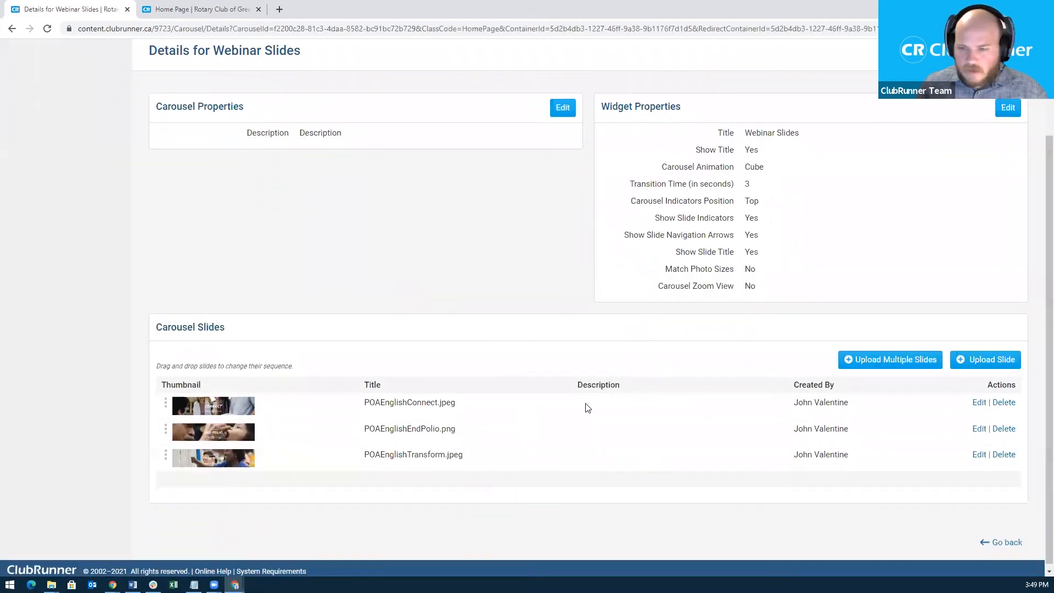
click(980, 404)
Replace the first slide's title with 'This is the title!'.
drag(400, 284, 248, 282)
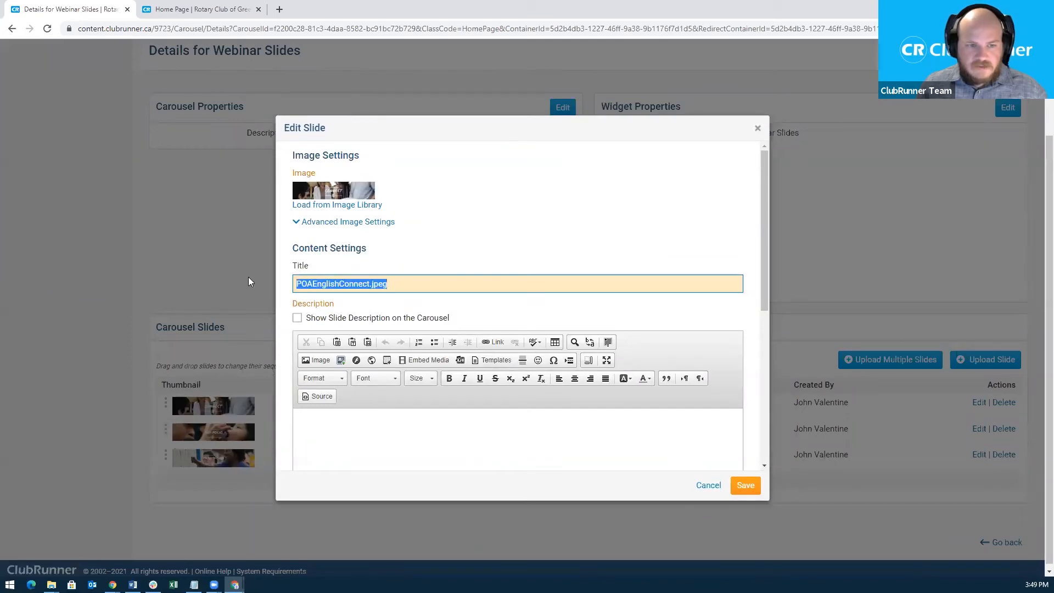
text(This is )
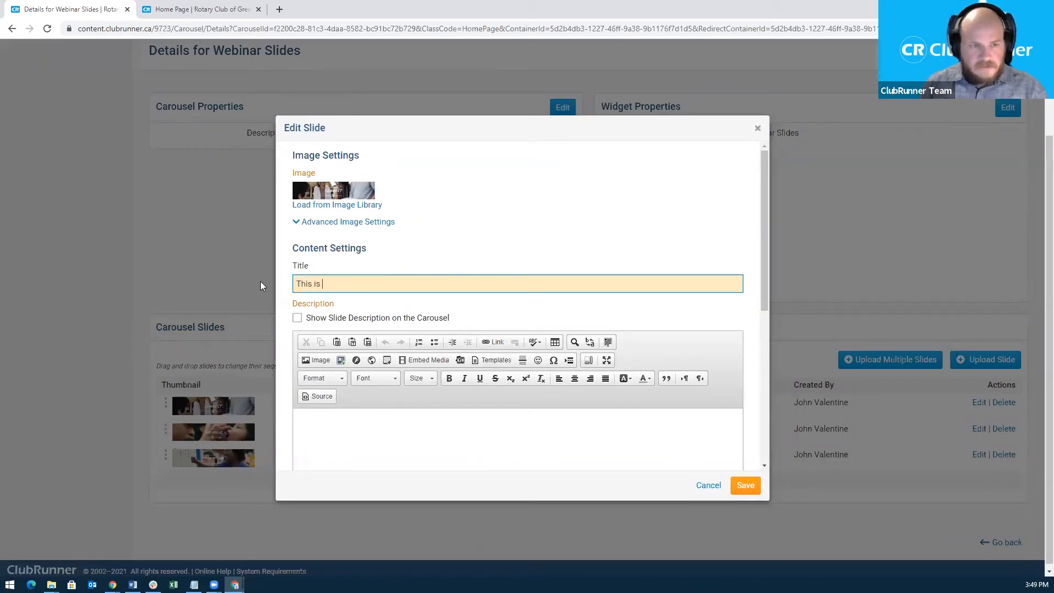
text(the title!)
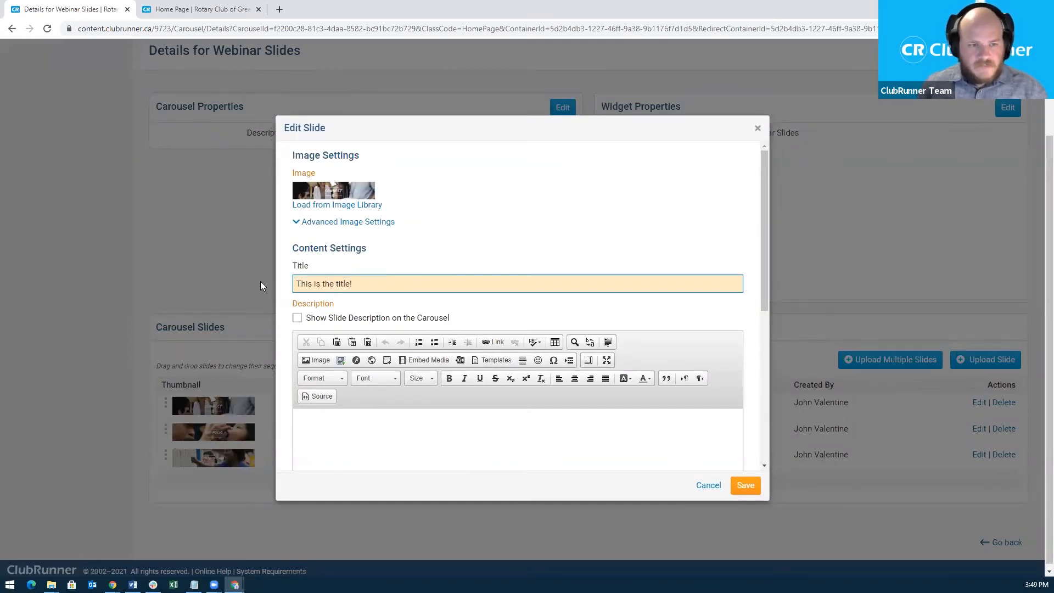
scroll(462, 286, down, 1)
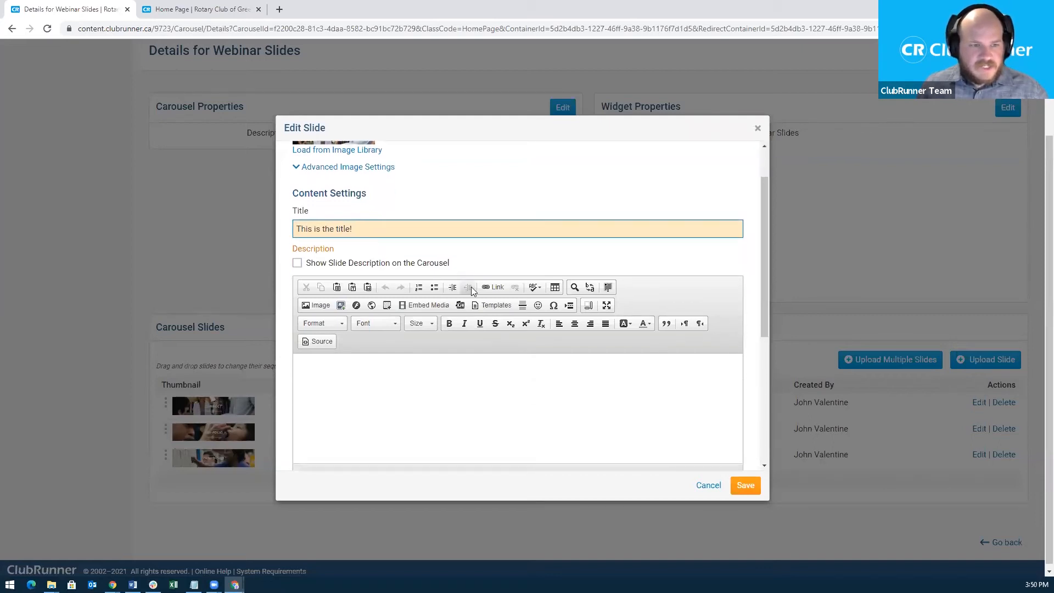
scroll(661, 445, down, 1)
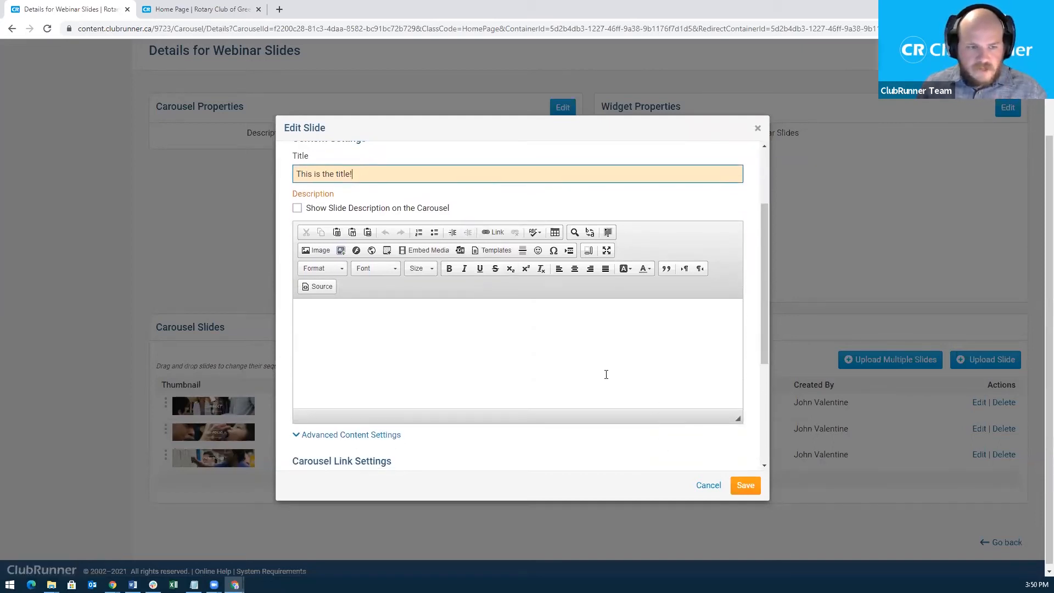
scroll(509, 381, down, 1)
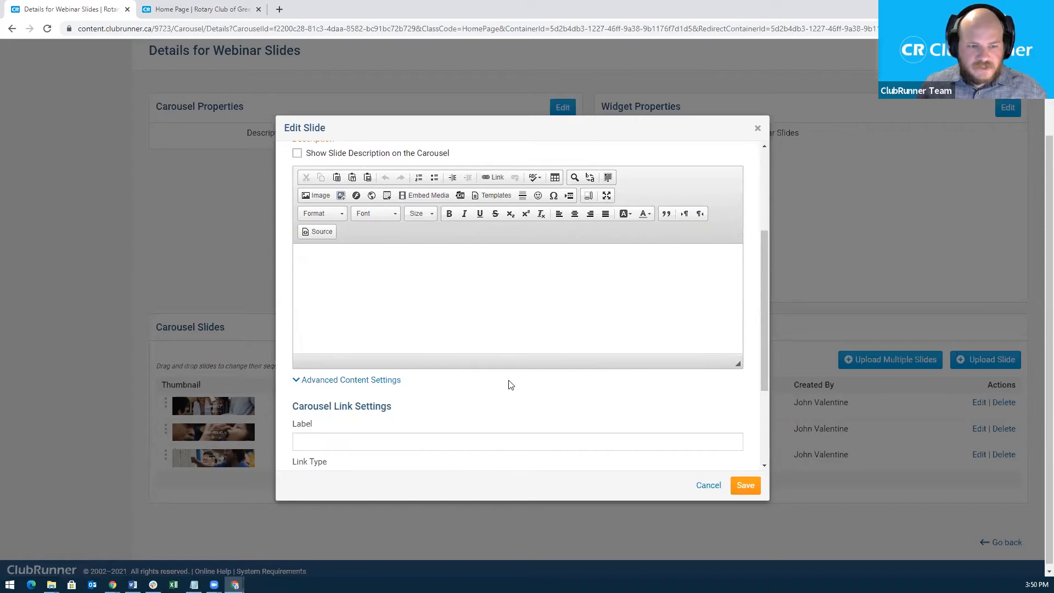
scroll(509, 385, down, 1)
scroll(384, 377, down, 1)
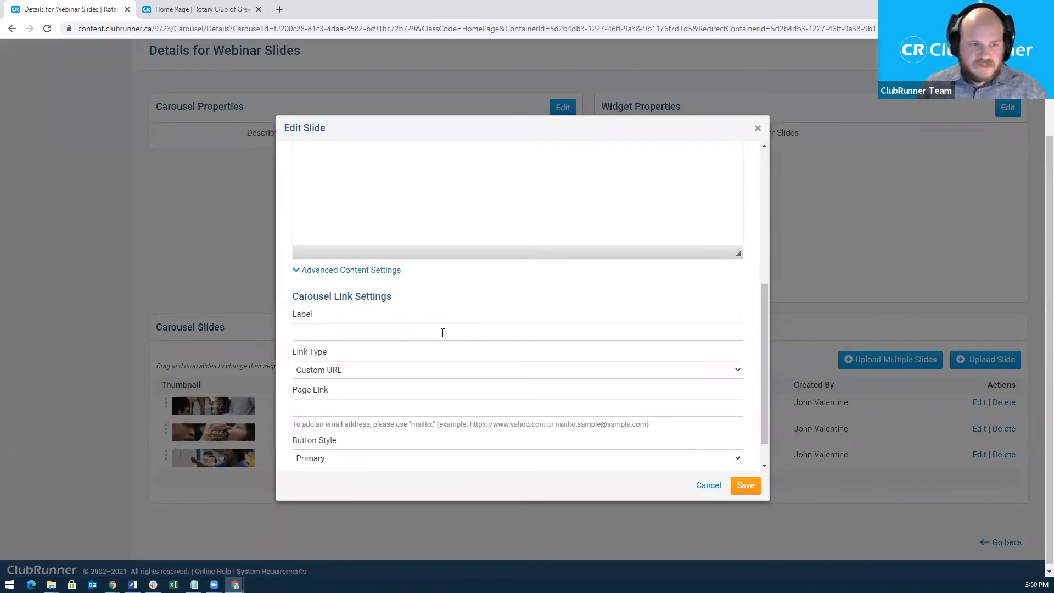
Keep the slide link type as Custom URL and save the slide.
click(419, 329)
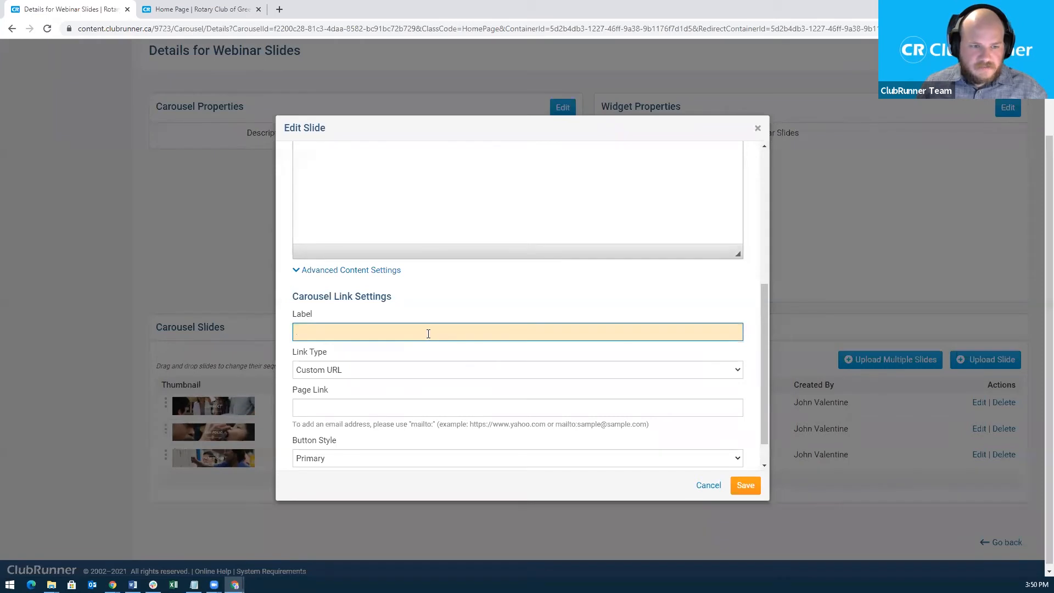
click(408, 376)
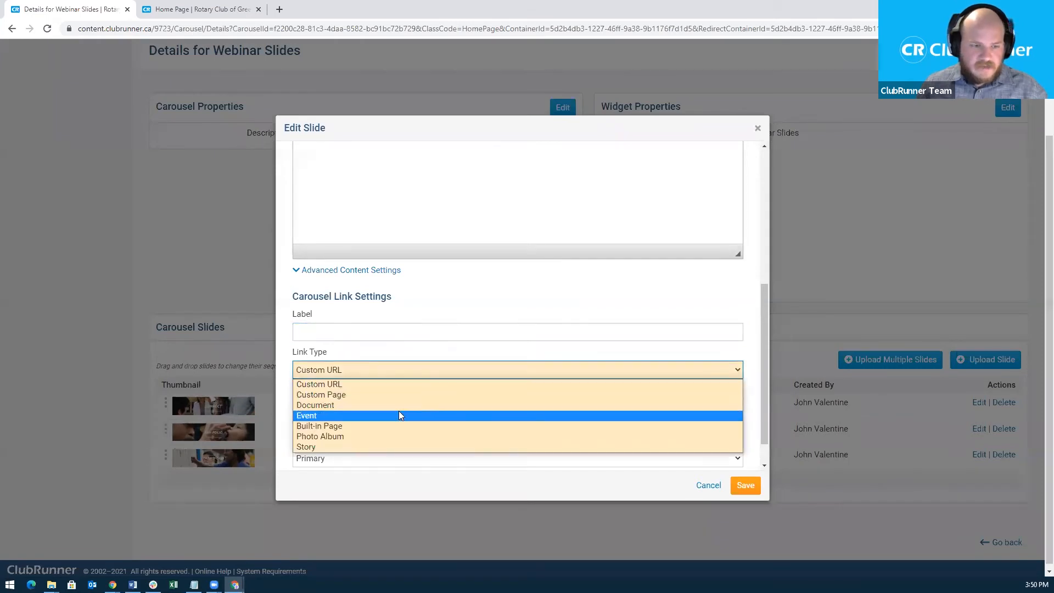
click(476, 370)
scroll(476, 370, down, 1)
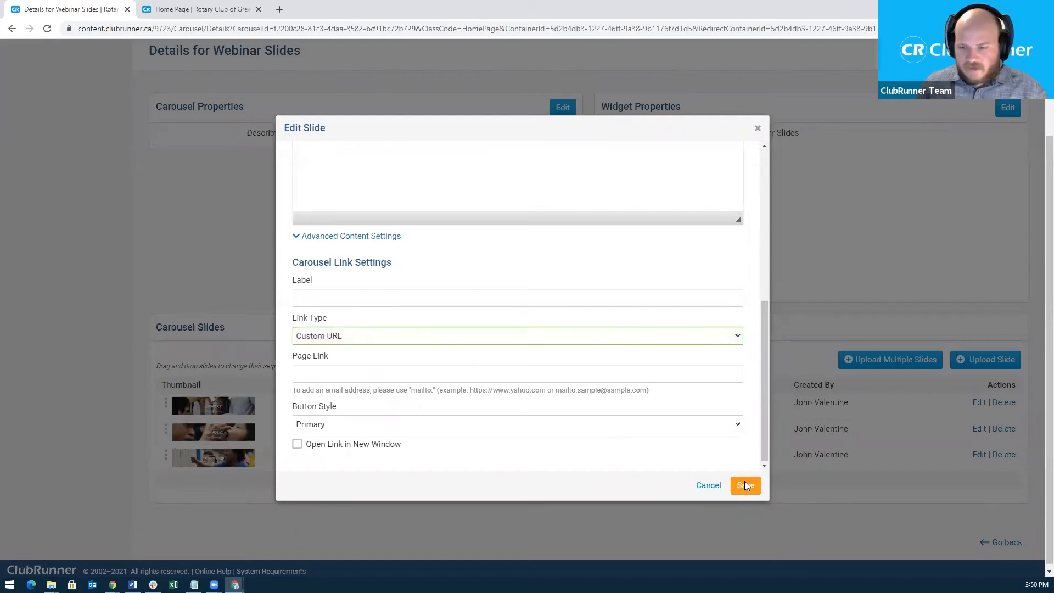
click(745, 485)
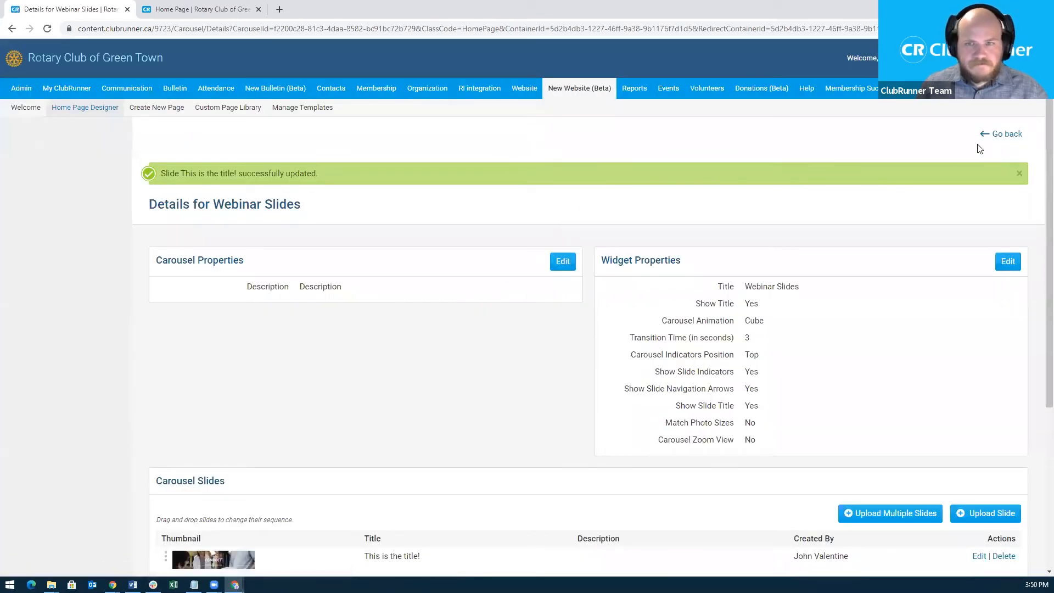
Reload the live home page to check the retitled slide, then return to the designer.
click(1001, 142)
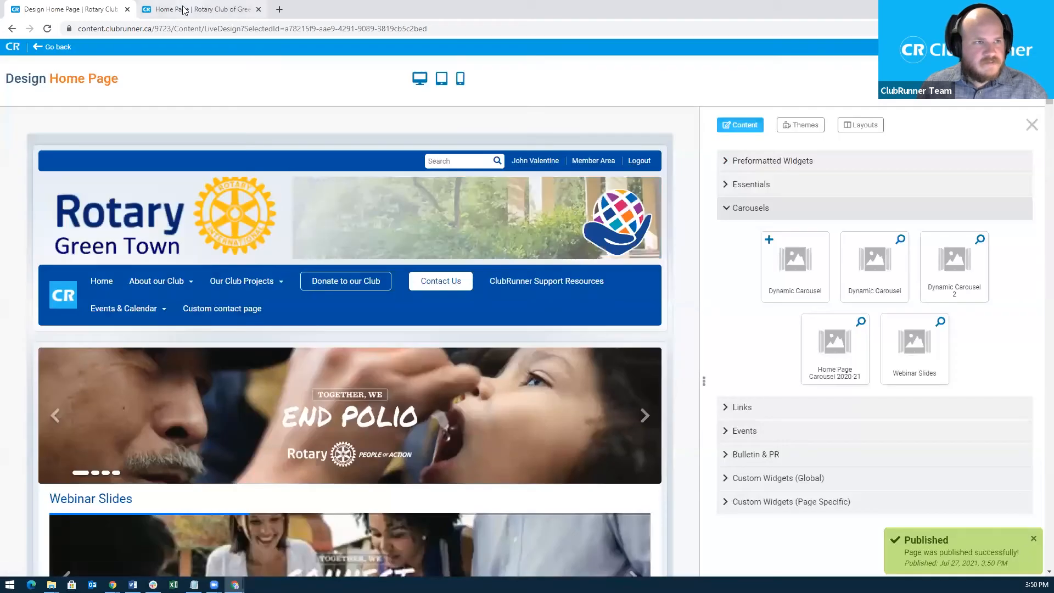
click(199, 9)
click(136, 29)
key(Return)
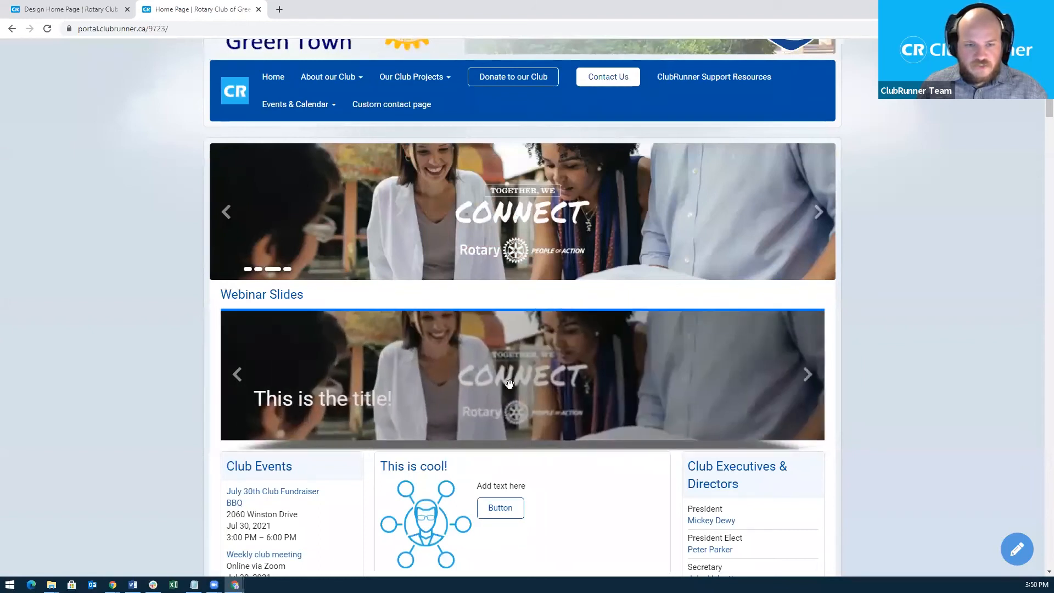
click(75, 11)
scroll(541, 404, down, 3)
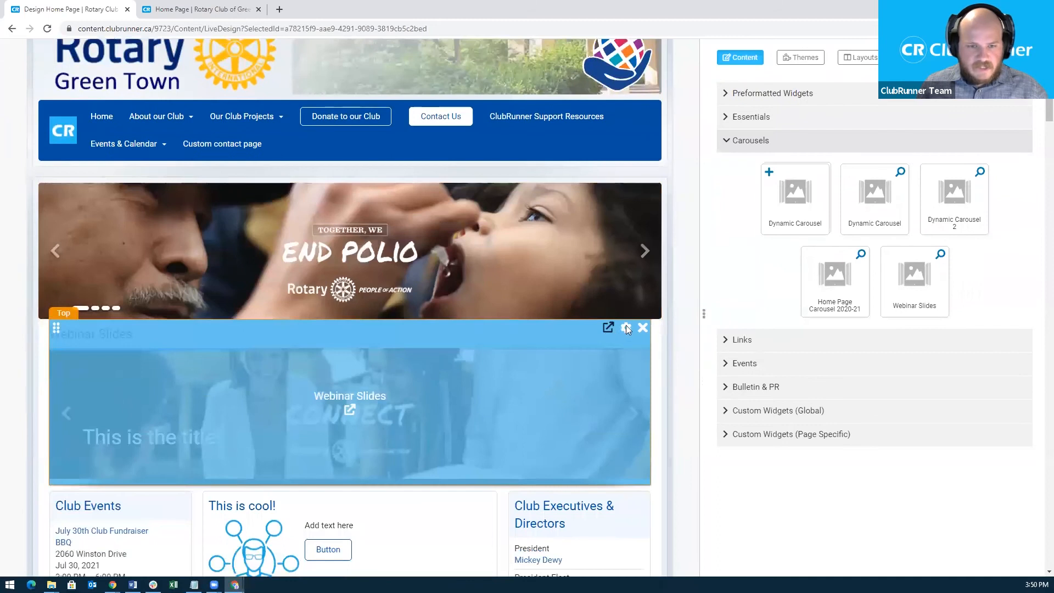
Set the Webinar Slides Carousel Animation property to Flip and save.
click(626, 327)
scroll(483, 443, down, 2)
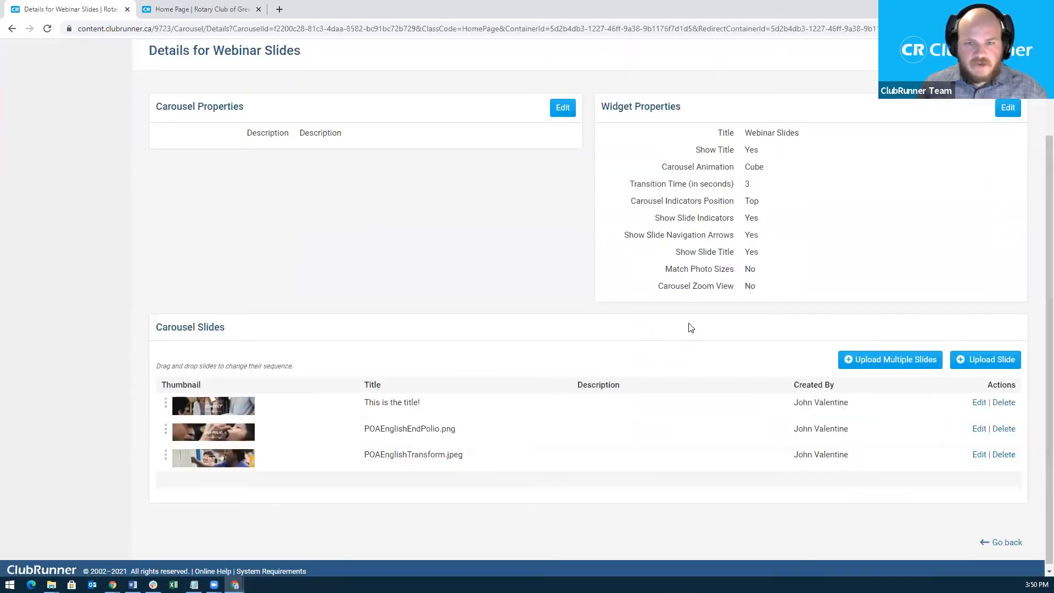
click(1008, 107)
scroll(511, 334, down, 3)
click(520, 355)
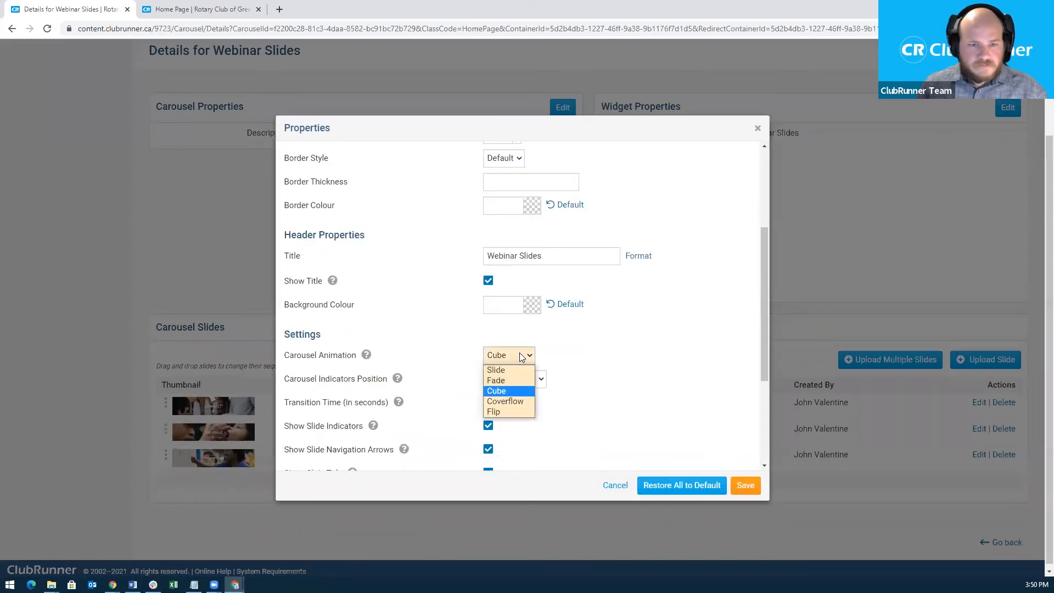
click(503, 412)
click(739, 480)
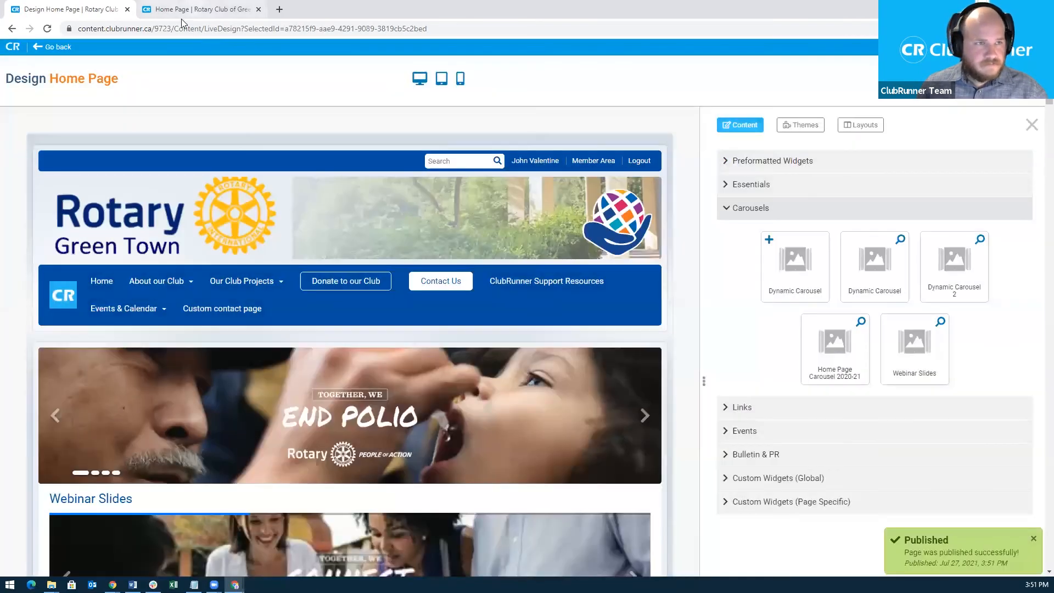
Reload the live site, advance the Webinar Slides carousel twice, then return to the designer.
click(181, 12)
click(174, 28)
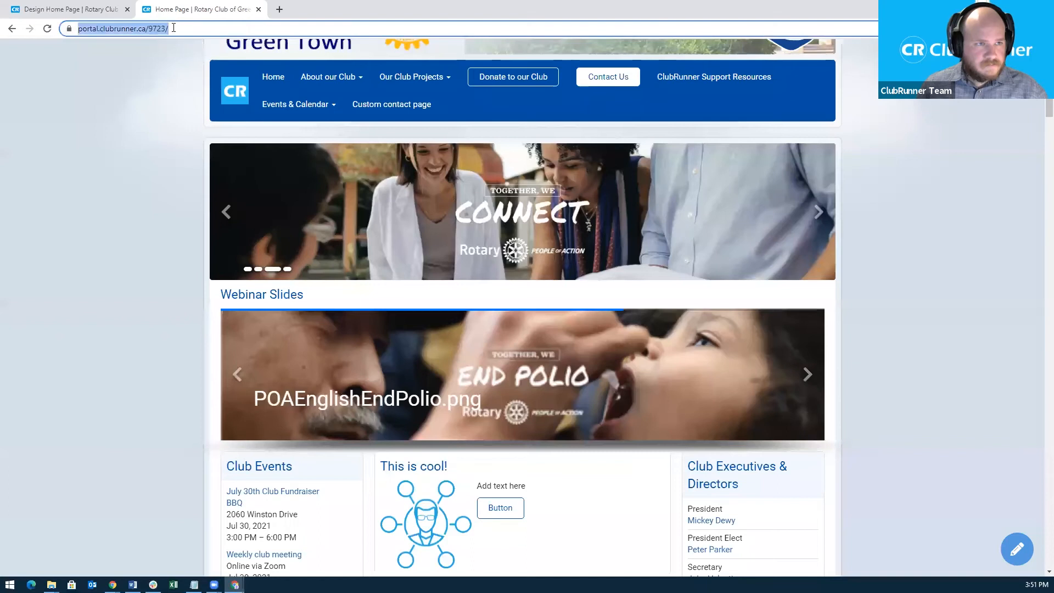
key(Return)
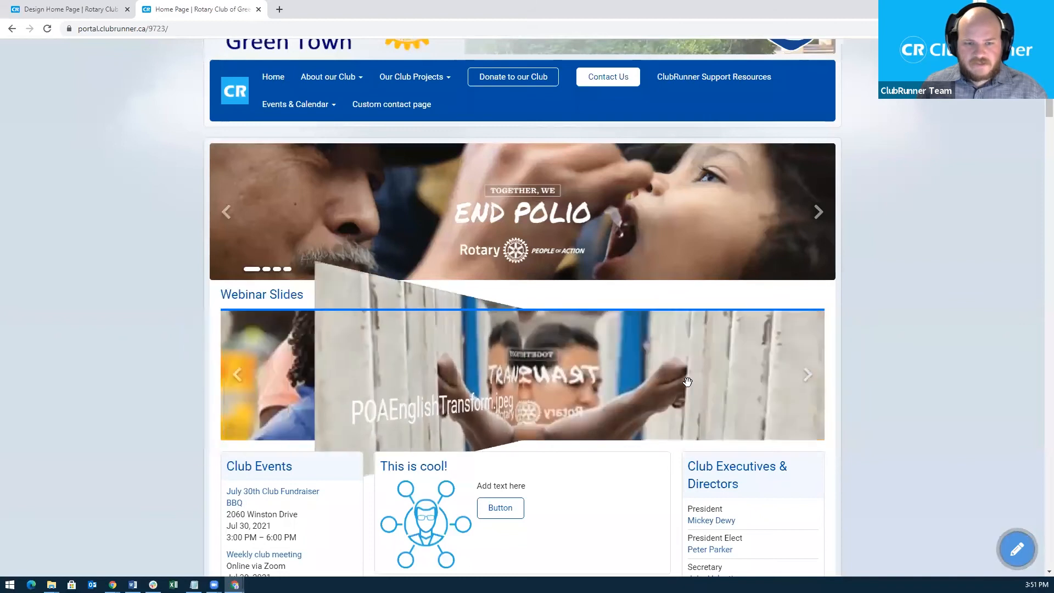
click(805, 381)
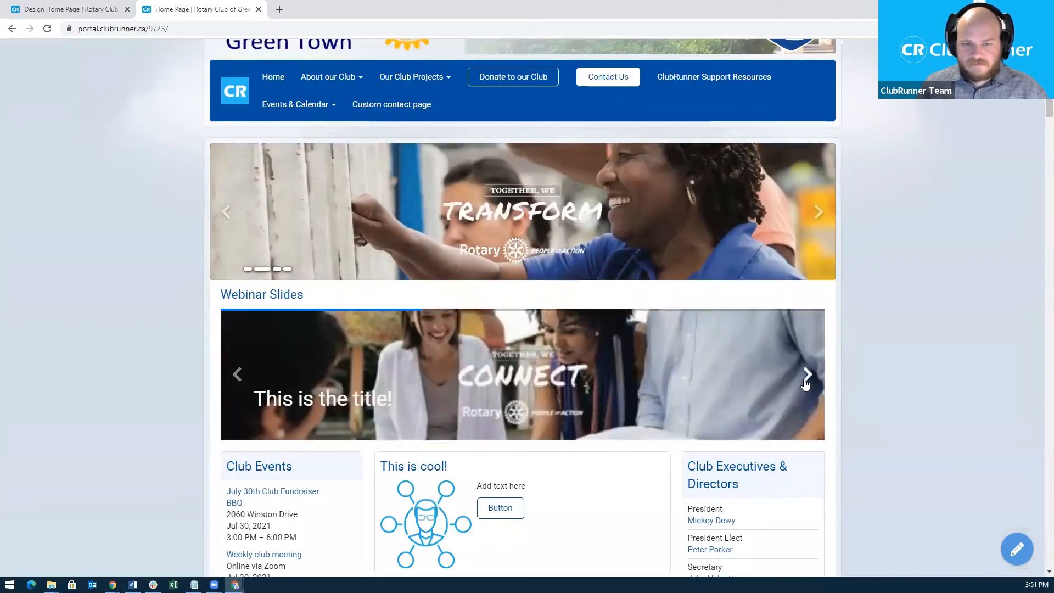
click(806, 382)
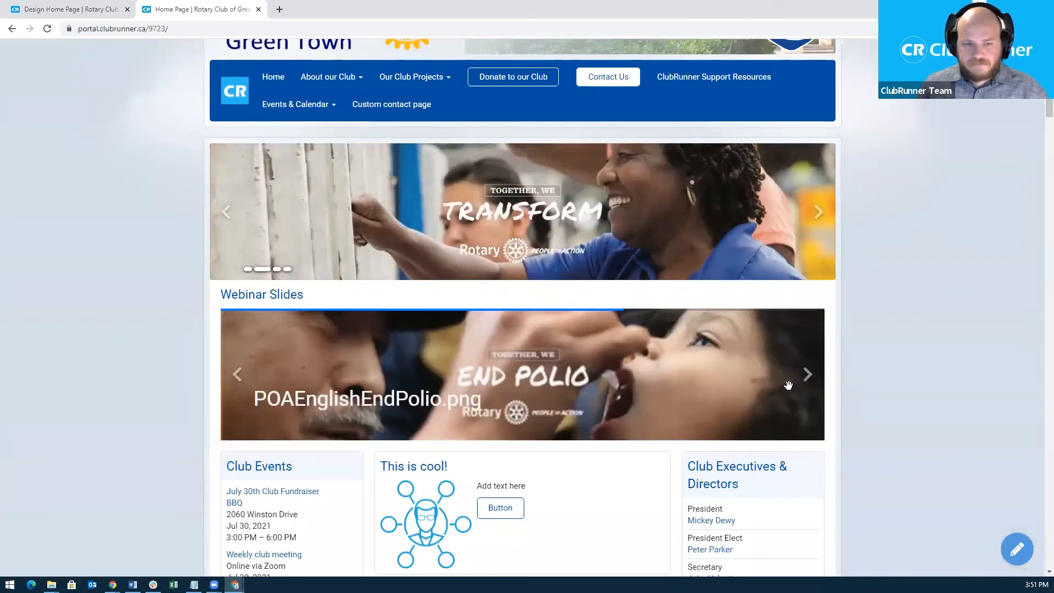
click(84, 7)
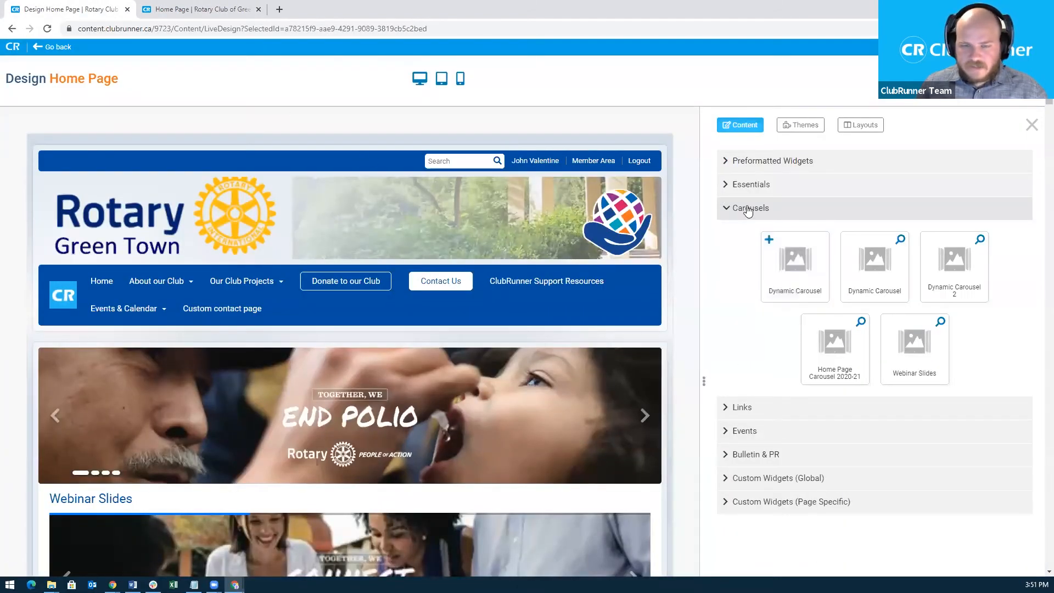
Collapse Carousels, browse the Links widget category, then collapse Links again.
click(748, 209)
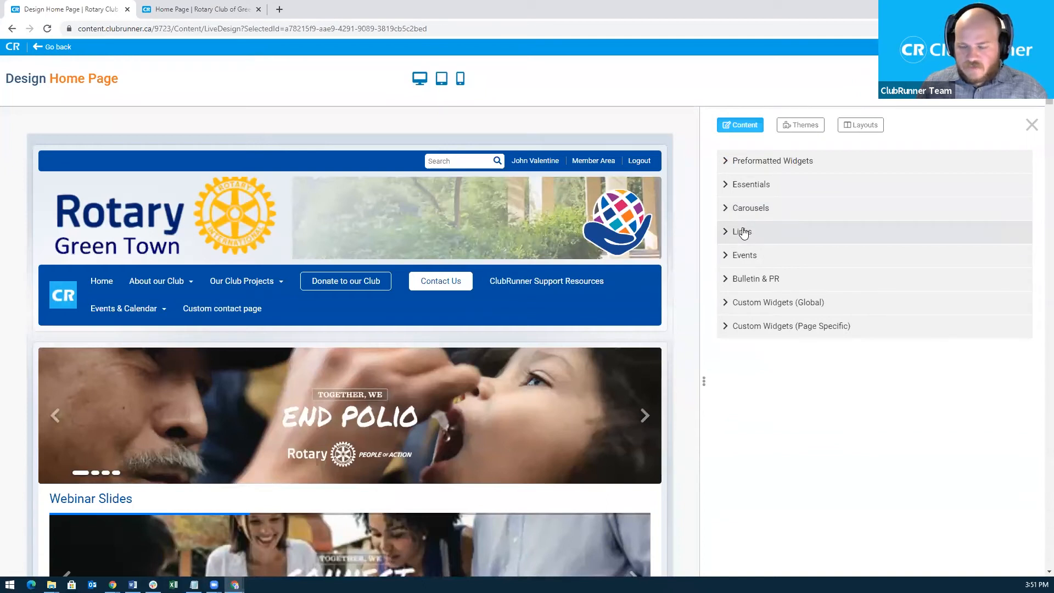
click(742, 232)
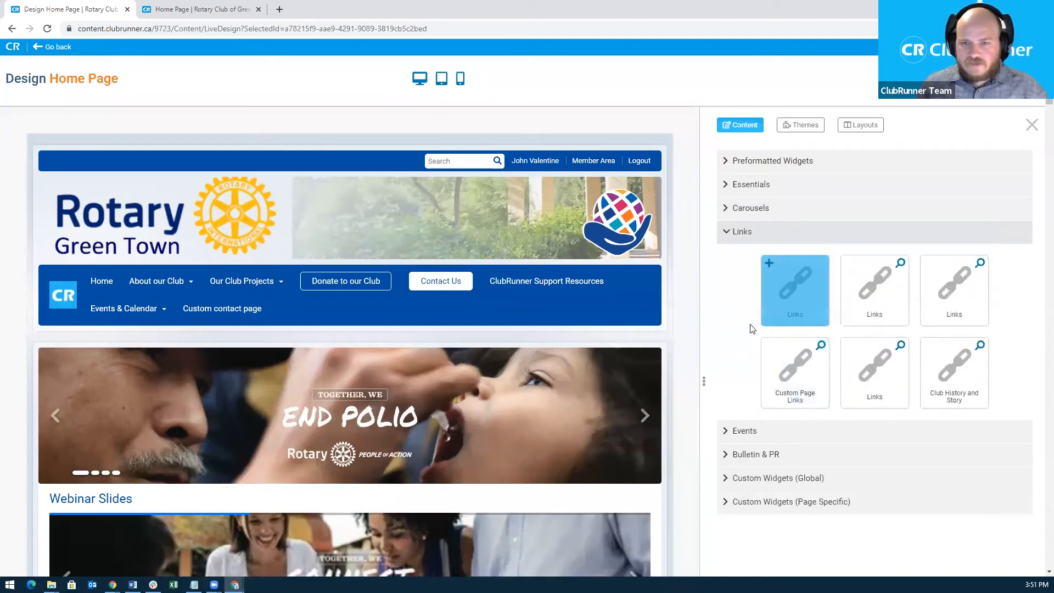
mouse_move(659, 368)
scroll(657, 374, down, 7)
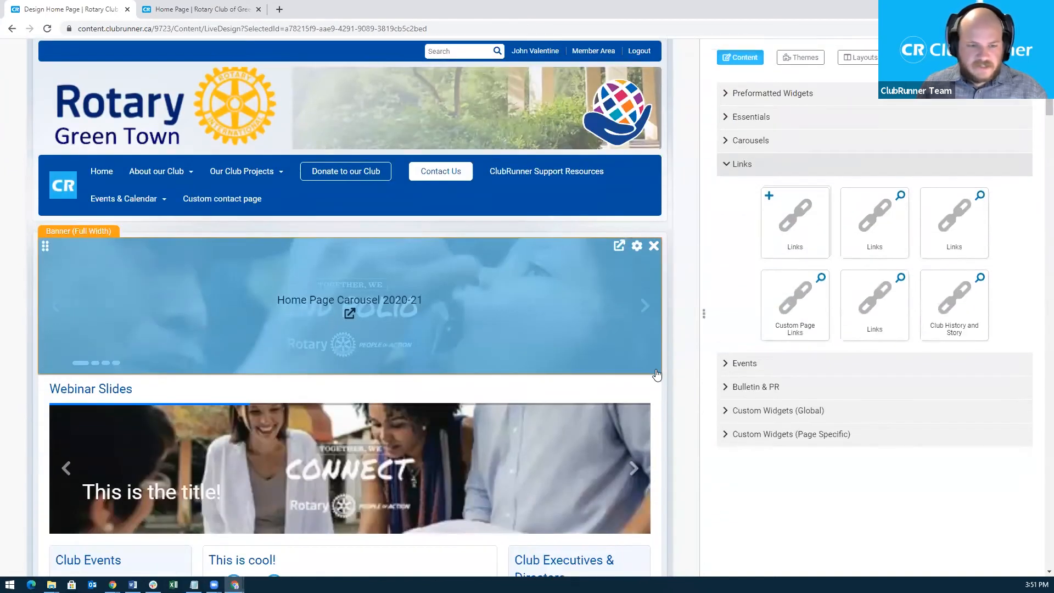
scroll(652, 373, down, 4)
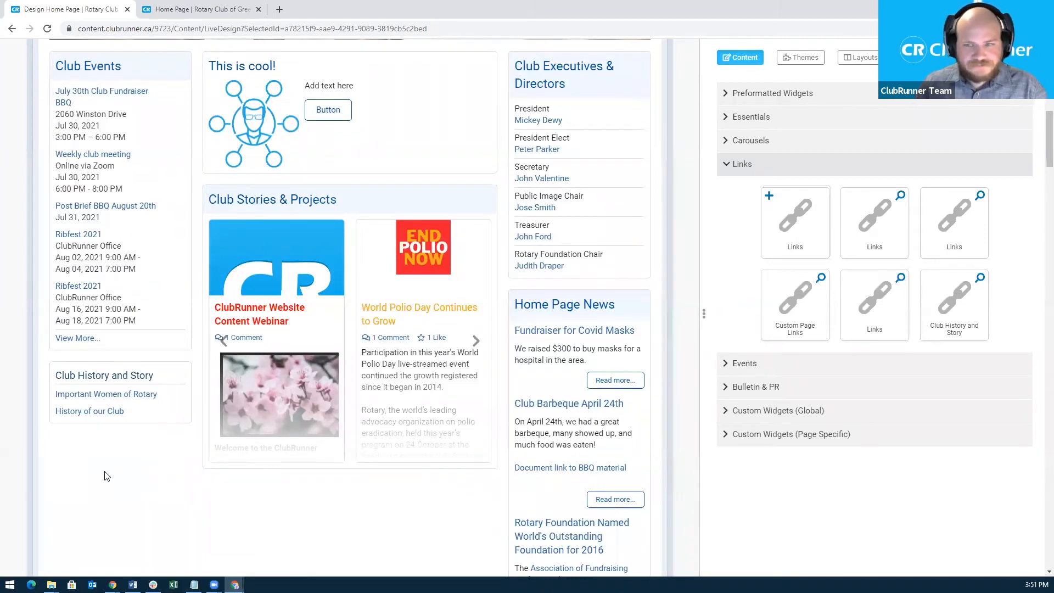
mouse_move(385, 252)
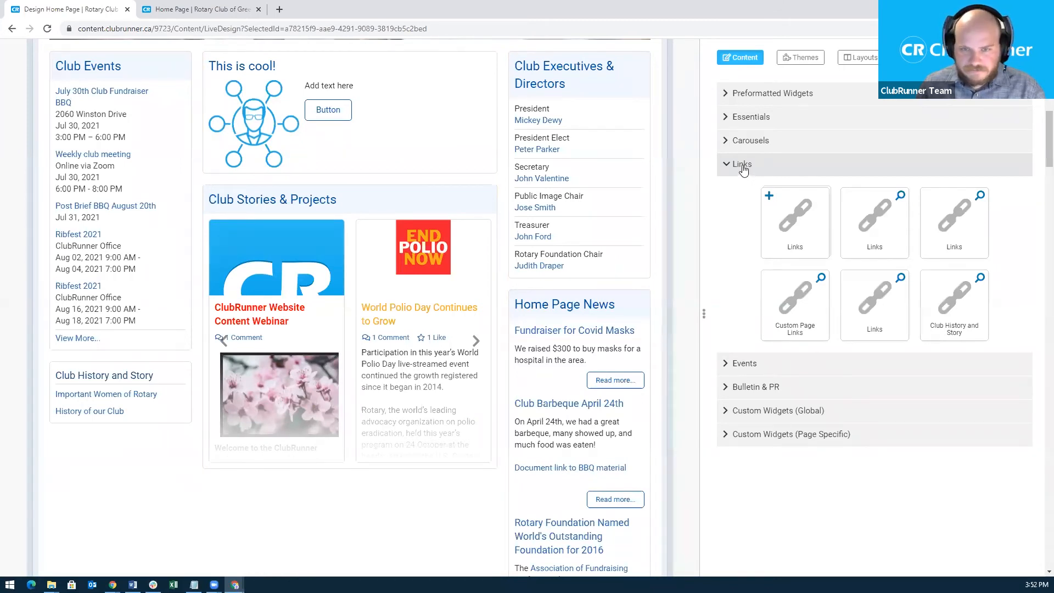
click(744, 165)
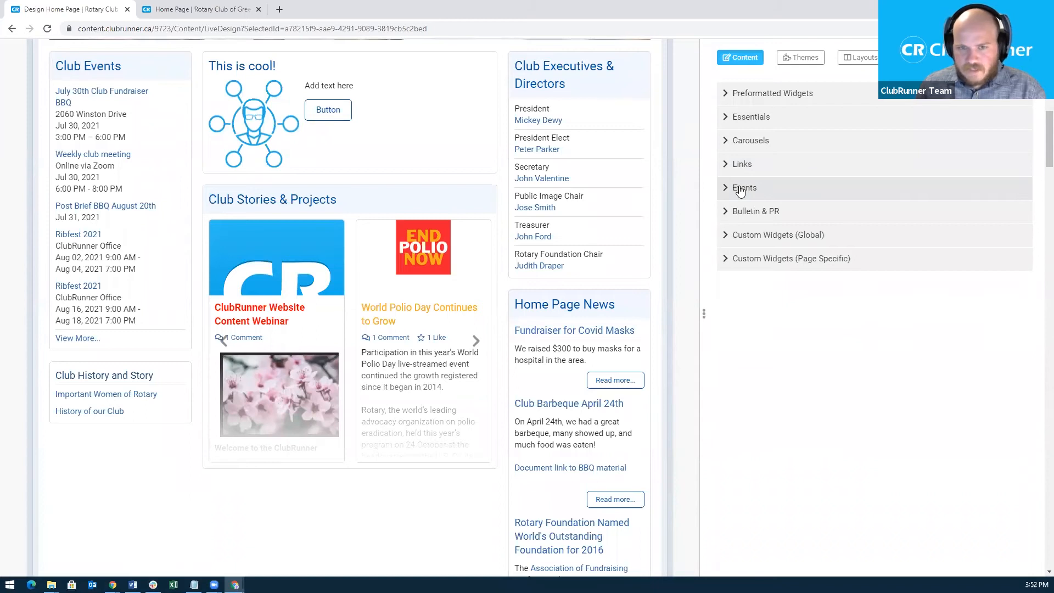
Add a Mini Calendar widget at the top of the left column.
click(741, 190)
drag(762, 239, 670, 280)
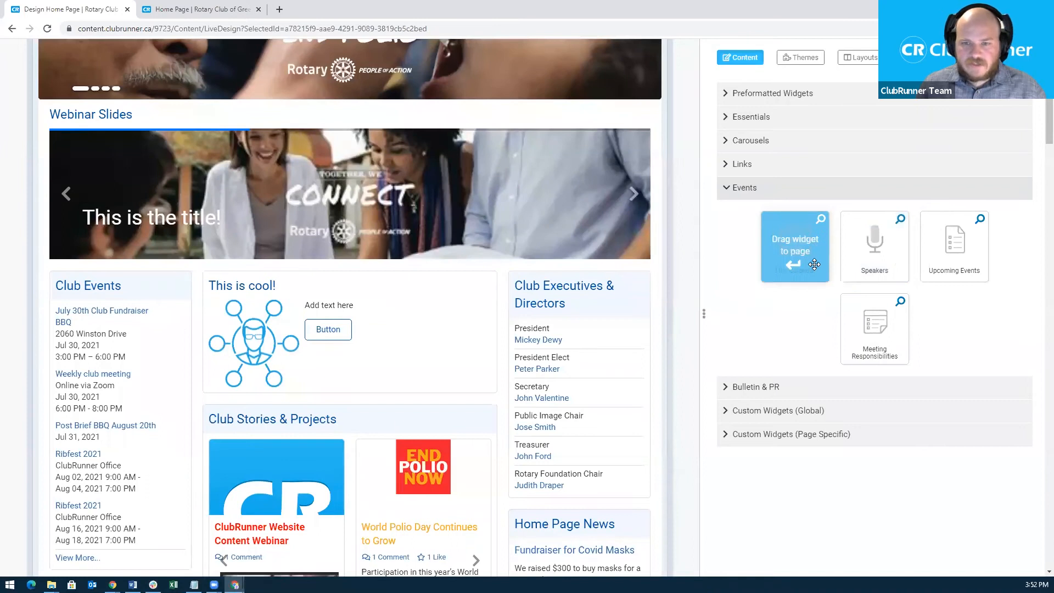
drag(719, 272, 144, 282)
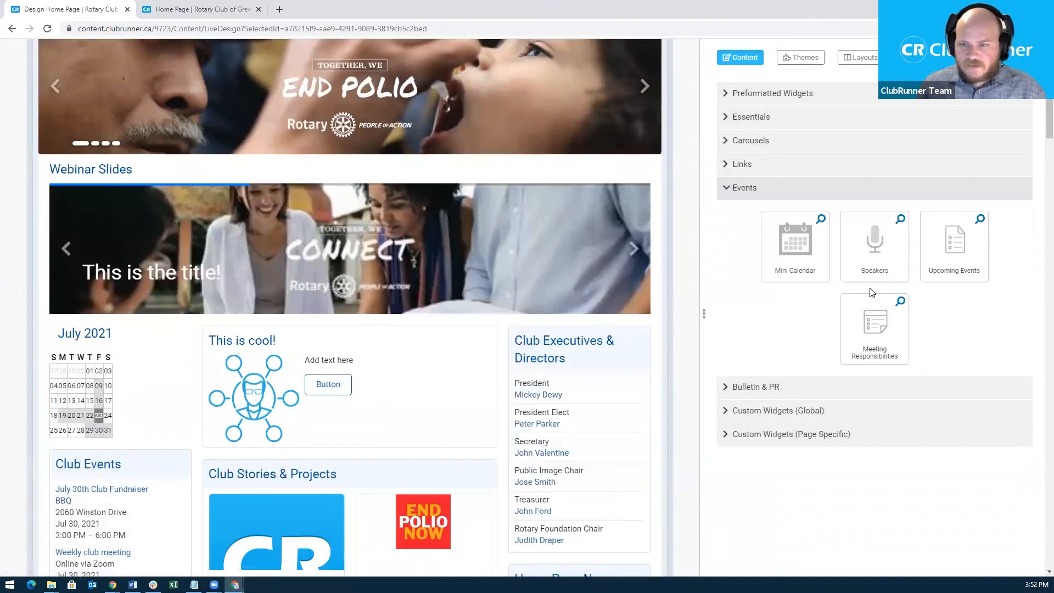
Add Upcoming Events atop the right column and remove the left column's Club Events widget.
drag(856, 286, 661, 356)
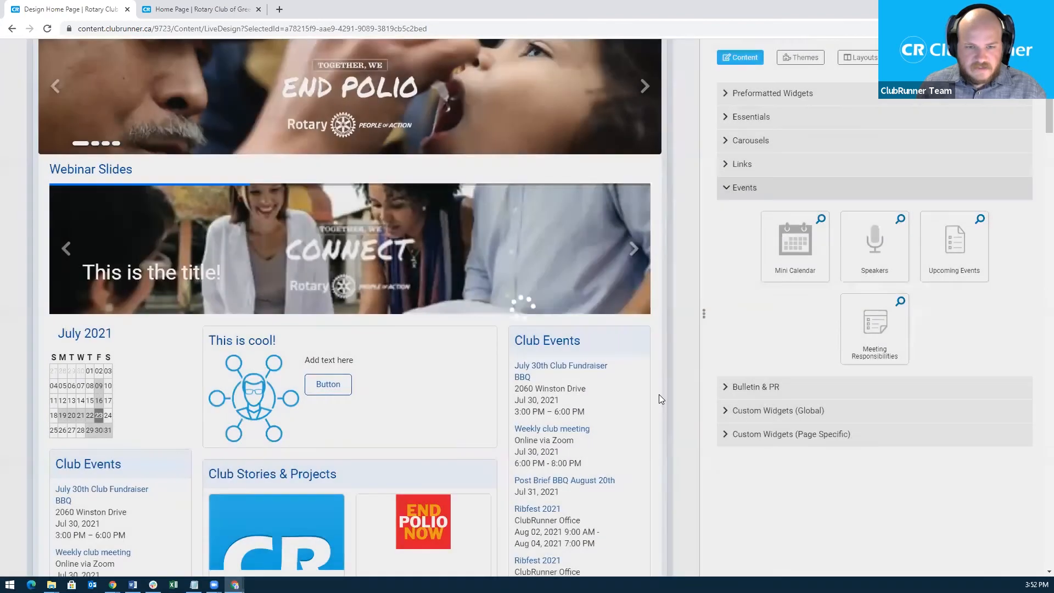
scroll(677, 371, down, 1)
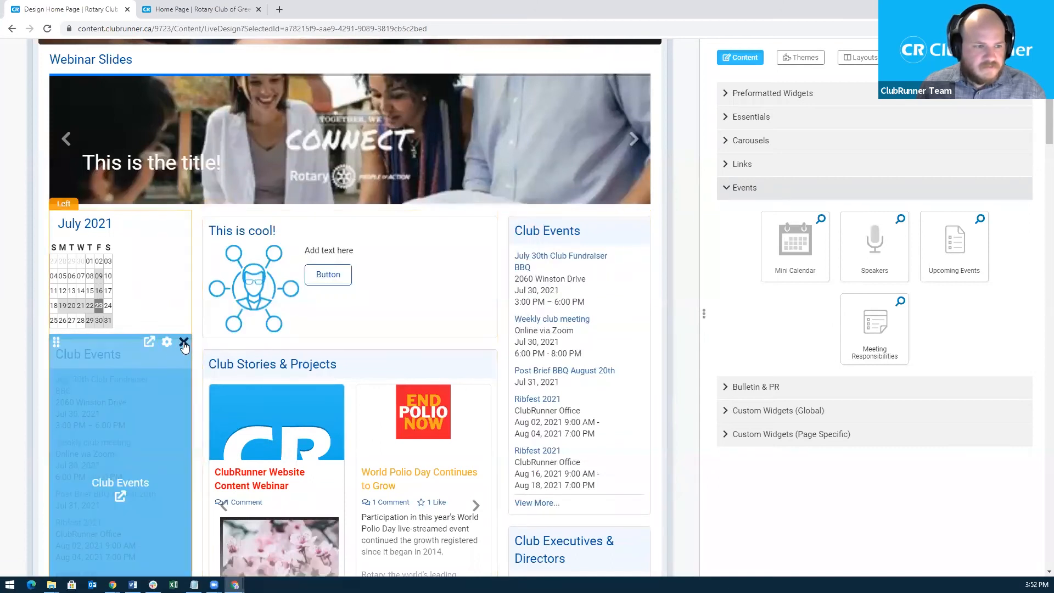
click(182, 343)
scroll(629, 353, up, 4)
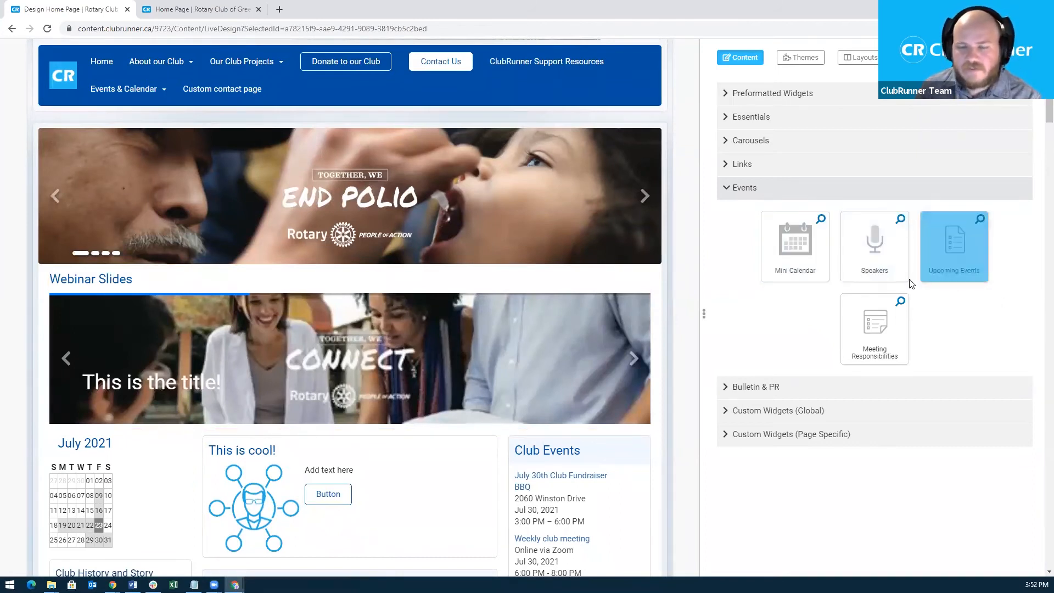
Collapse Events, expand Bulletin & PR, and preview the Bulletin Subscribe and Rotary Links widgets.
click(728, 190)
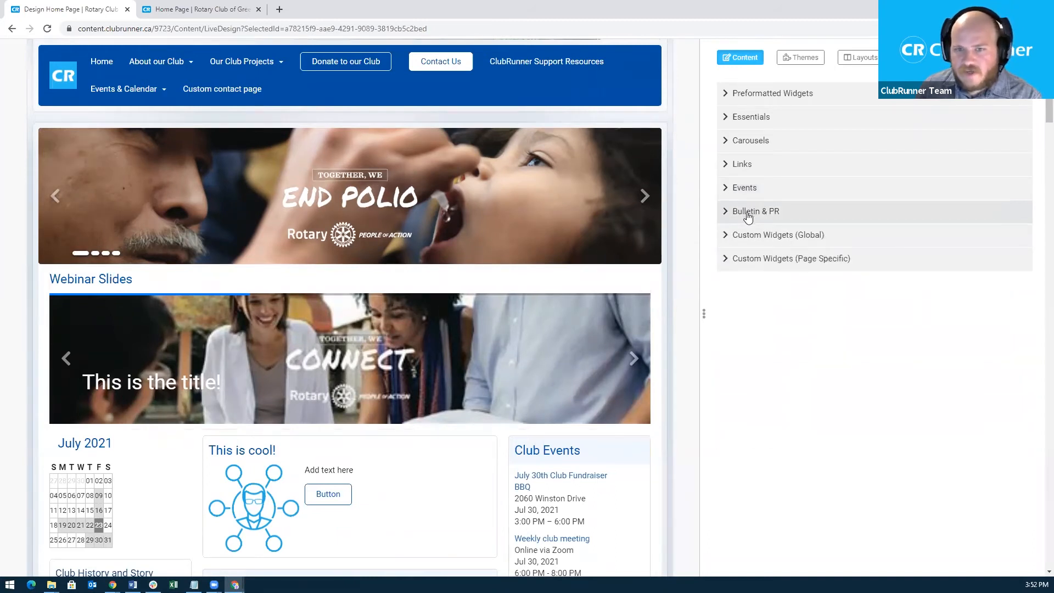
click(748, 214)
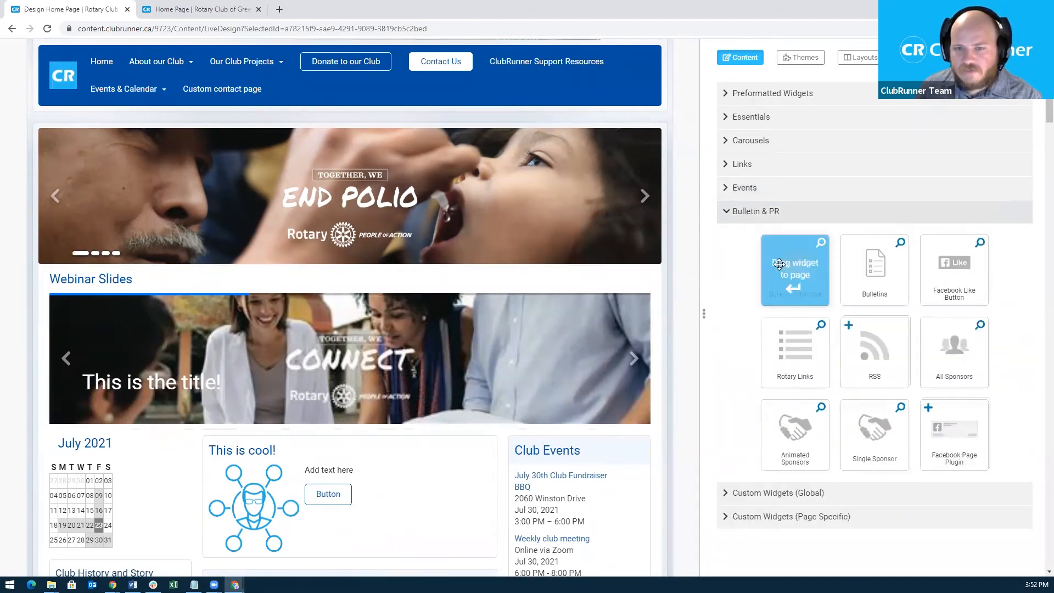
click(819, 243)
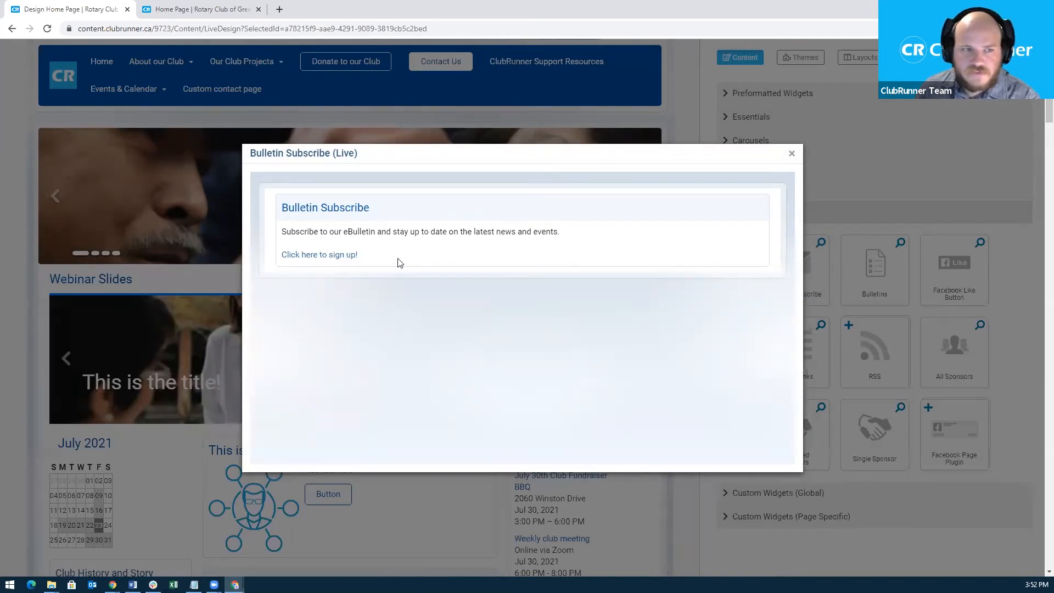
click(792, 156)
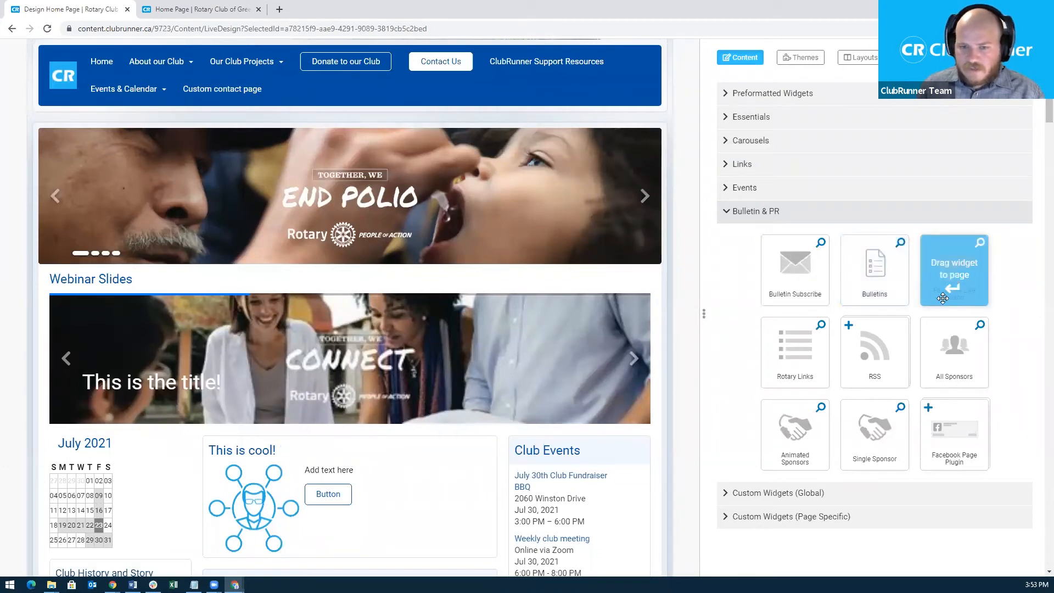
click(821, 326)
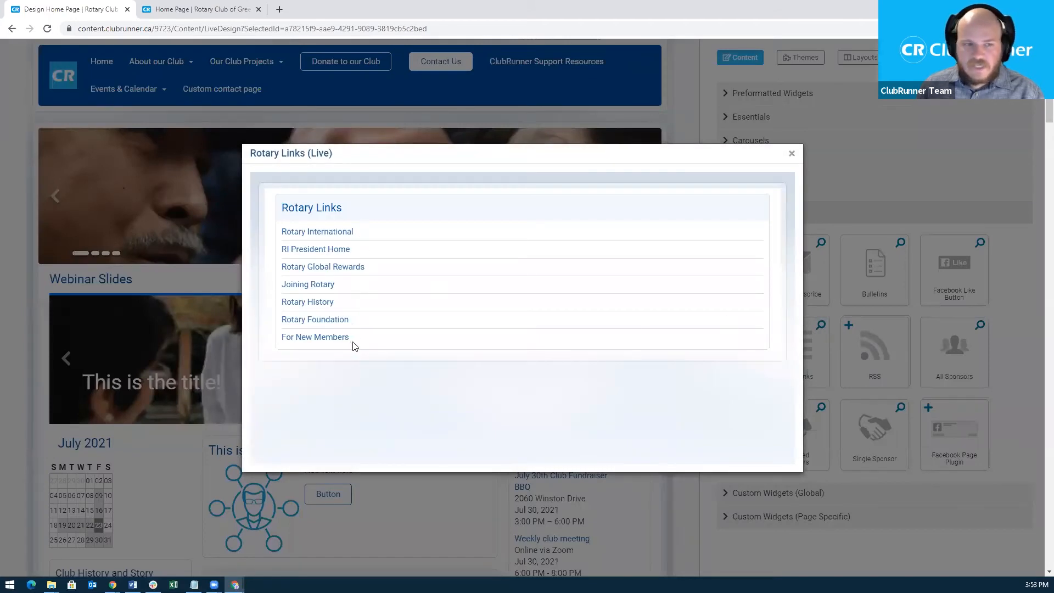
click(792, 154)
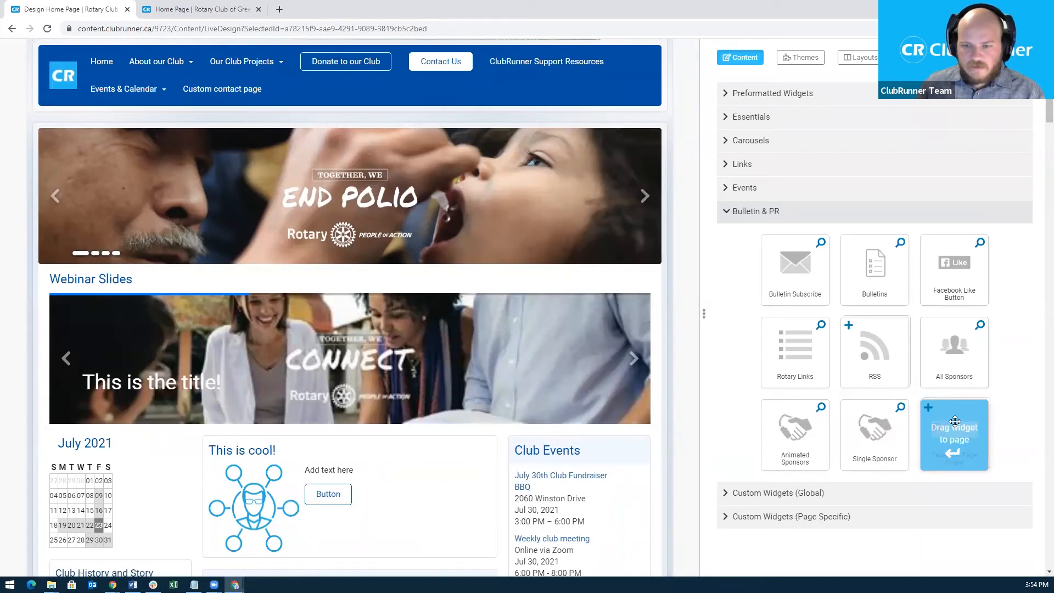
Place the Facebook Page Plugin widget above 'This is cool!' in the main column.
drag(955, 421, 342, 455)
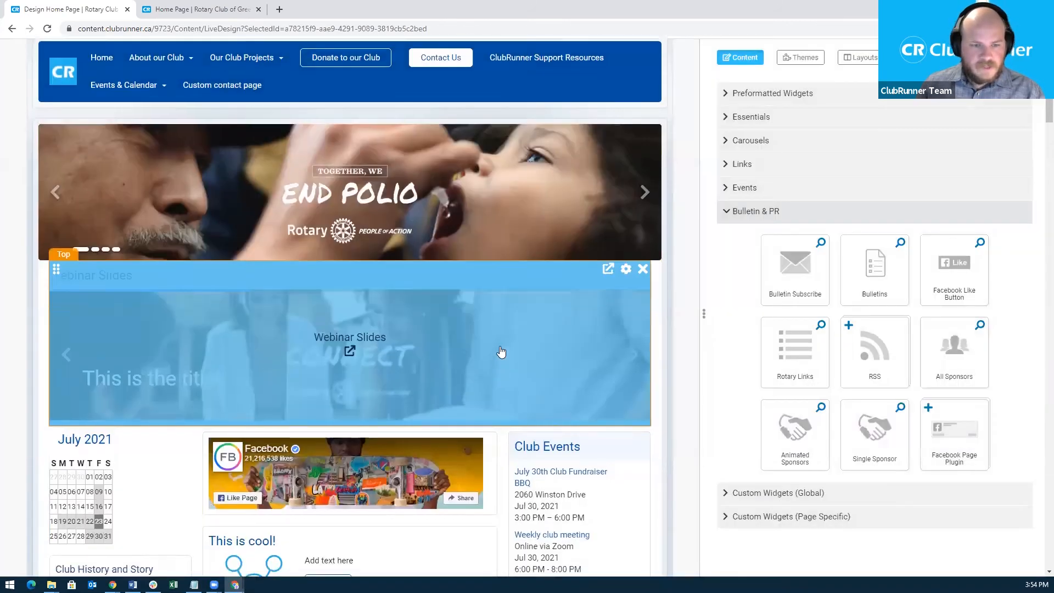
scroll(499, 371, down, 2)
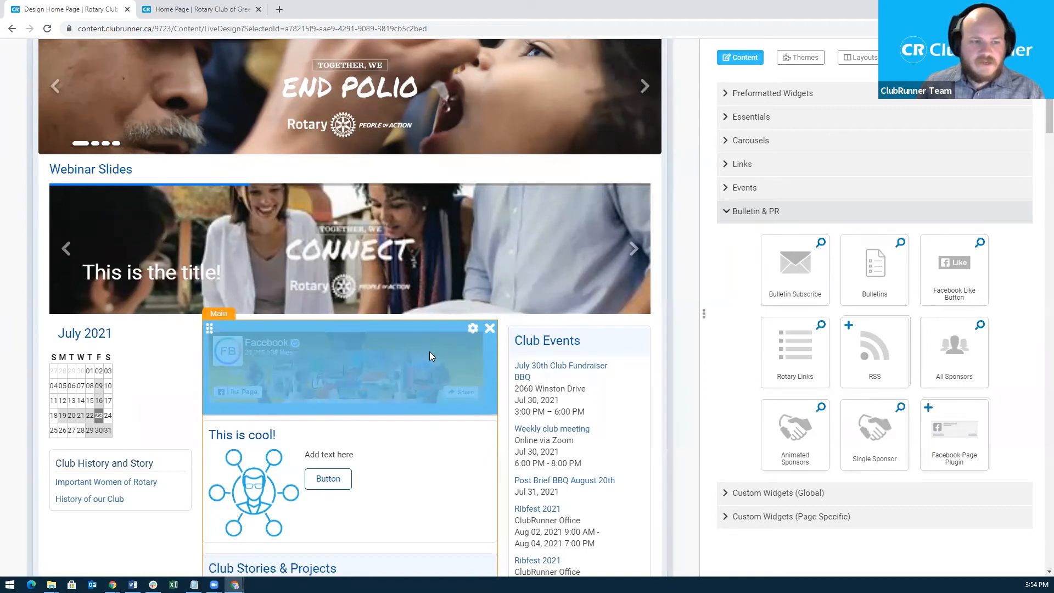
Point the Facebook Page Plugin at facebook.com/clubrunner and save its properties.
click(473, 329)
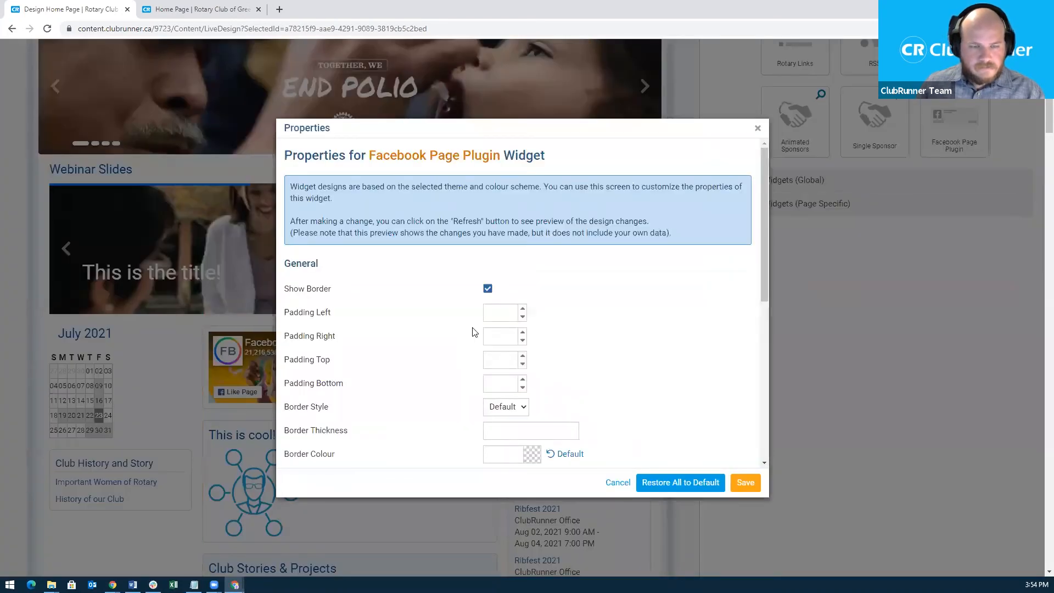
drag(768, 291, 741, 461)
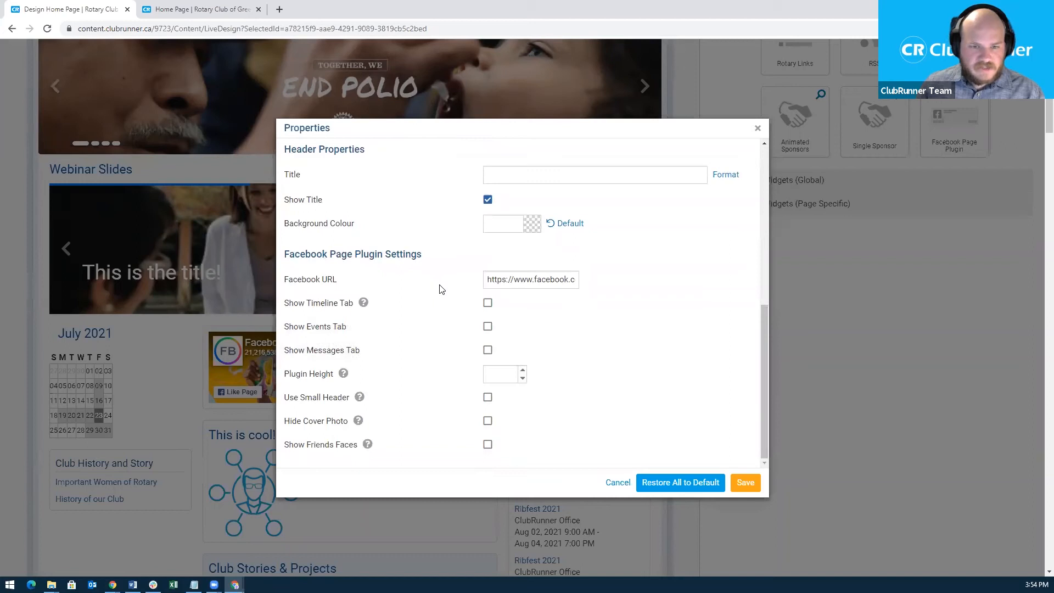
drag(486, 280, 580, 282)
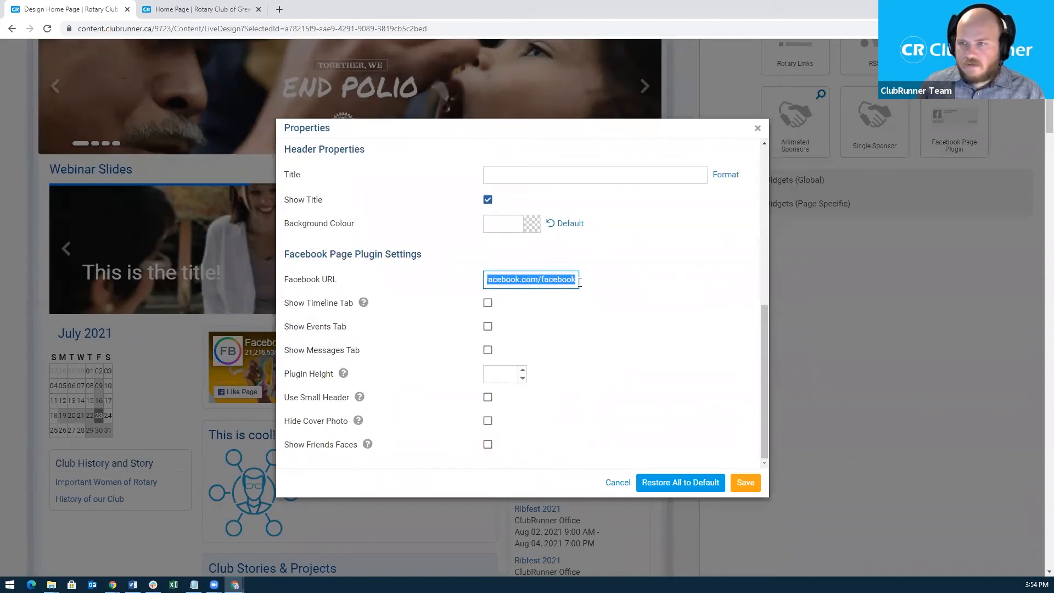
click(577, 278)
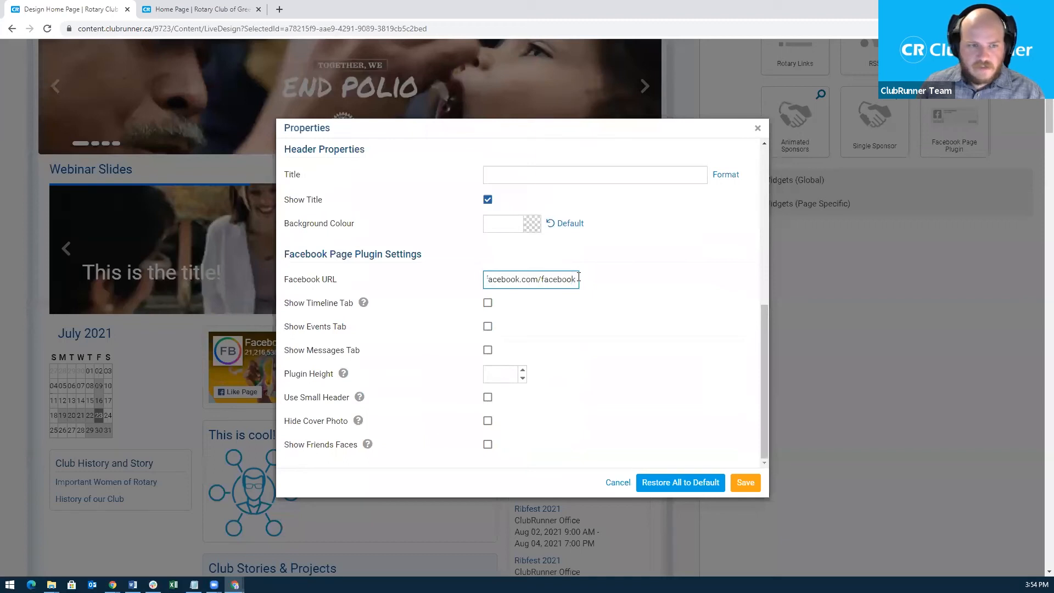
drag(577, 279, 547, 281)
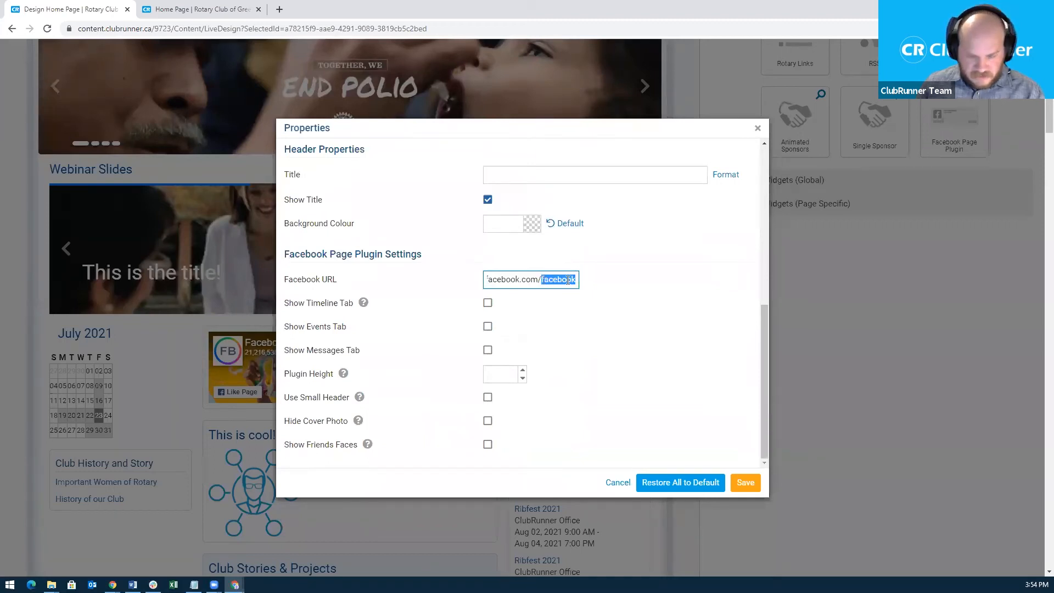
text(clubrunner)
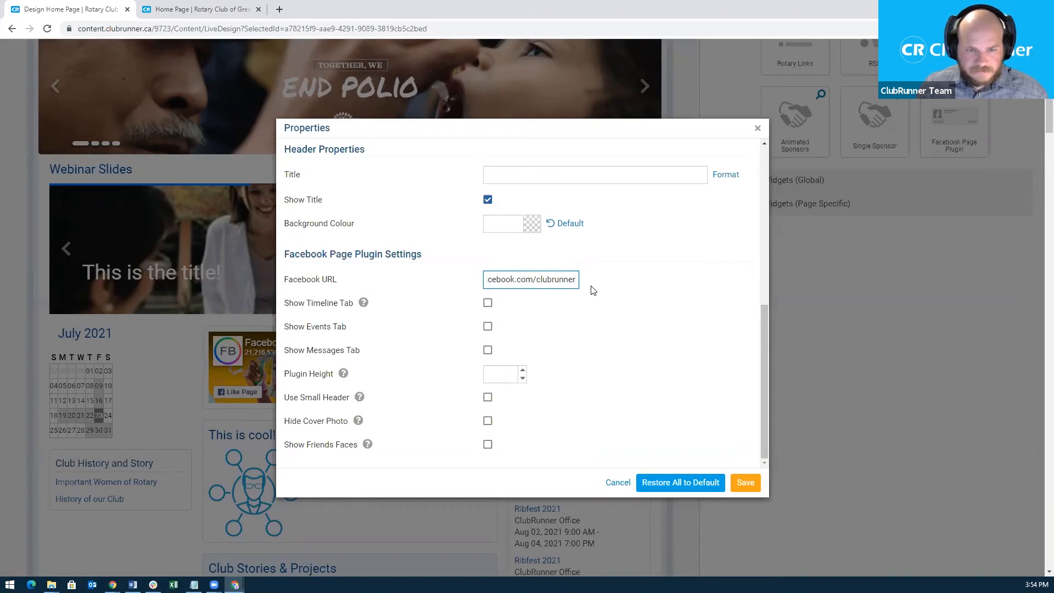
click(745, 489)
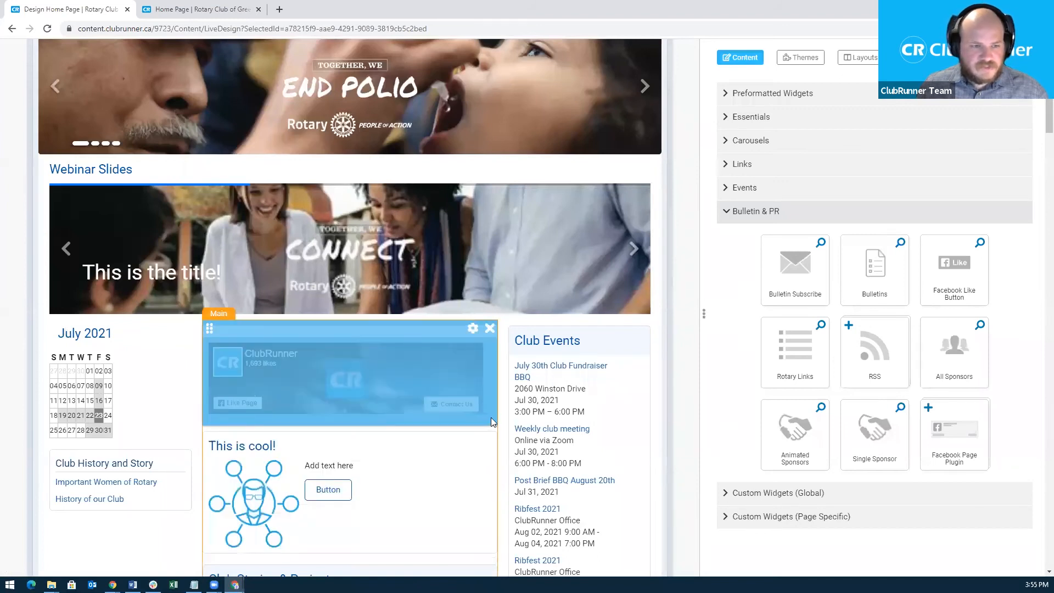
Set the Facebook widget to hide its title, show Timeline, Events and Messages tabs, and save.
click(472, 329)
scroll(627, 407, down, 3)
scroll(627, 399, down, 1)
click(487, 316)
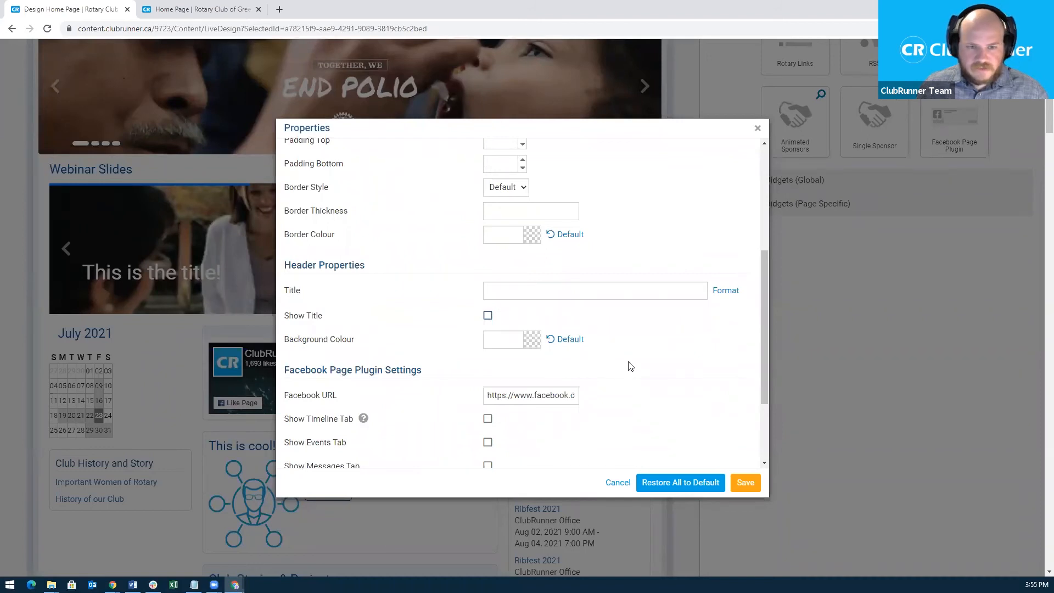
scroll(623, 367, down, 2)
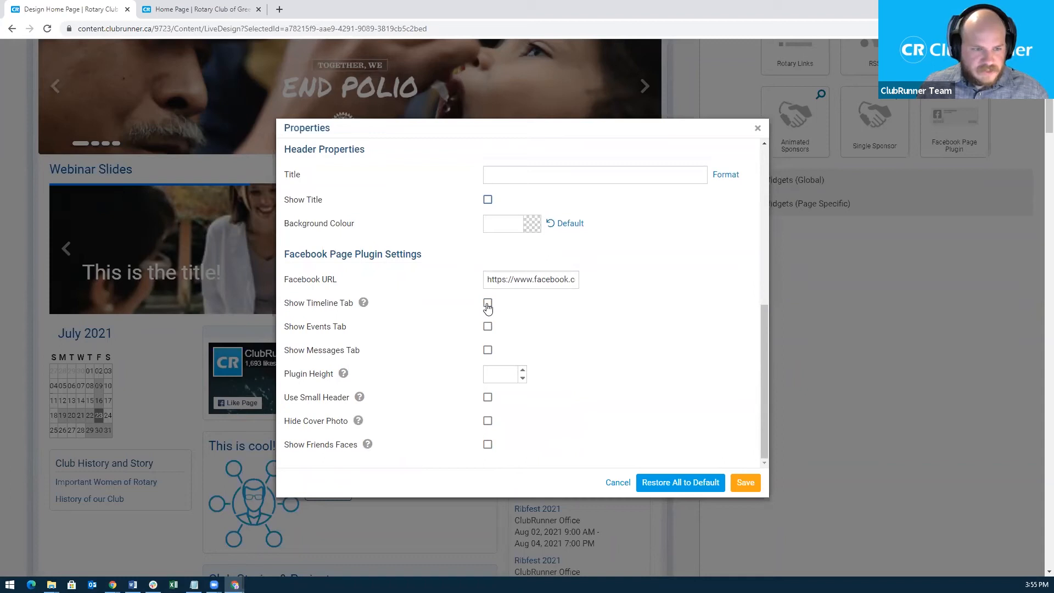
click(488, 306)
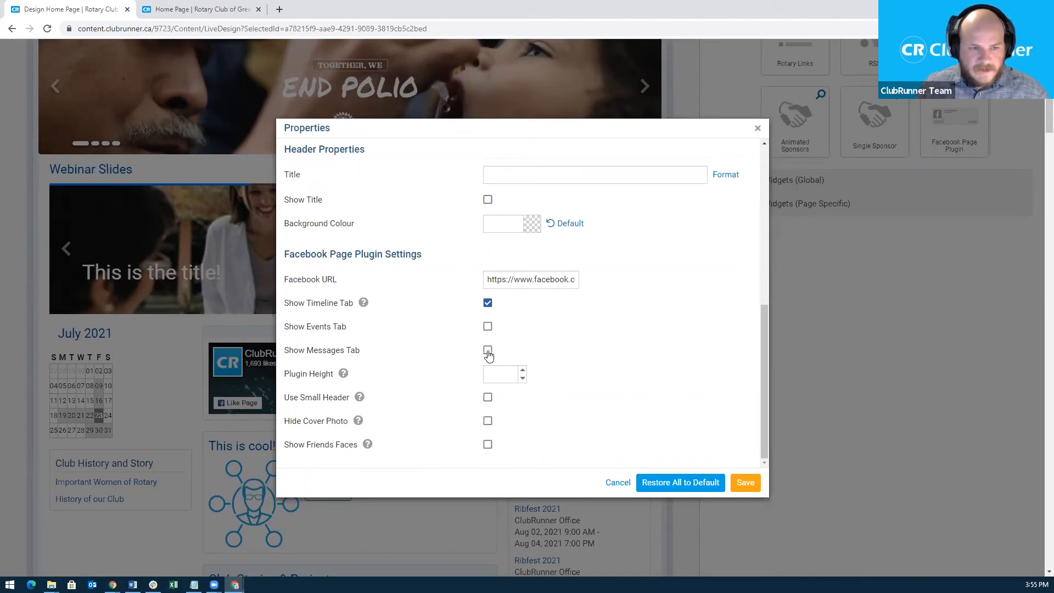
click(487, 328)
click(487, 350)
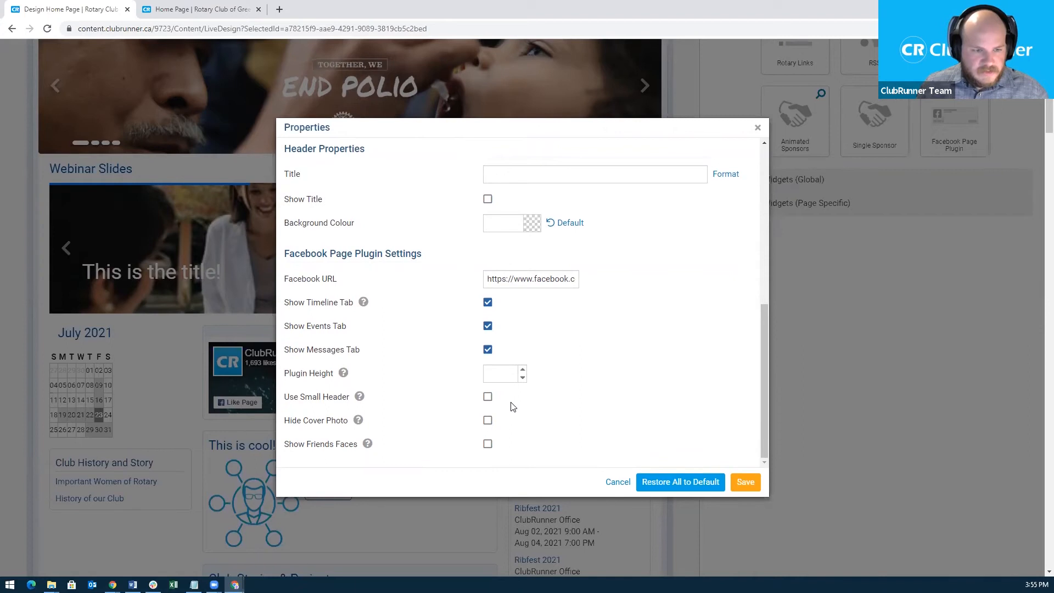
scroll(510, 406, down, 1)
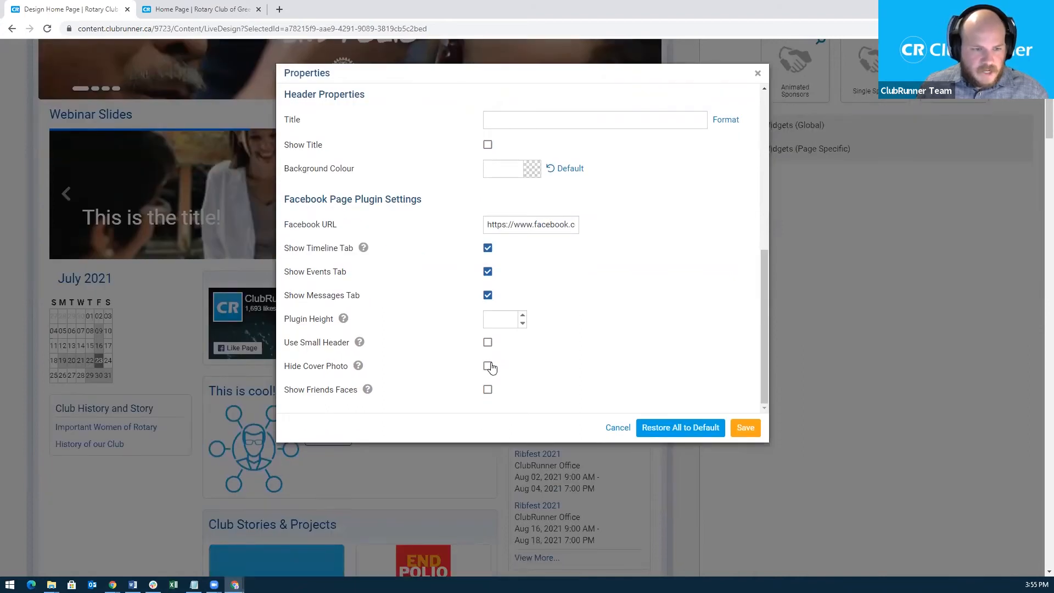
drag(515, 81, 545, 66)
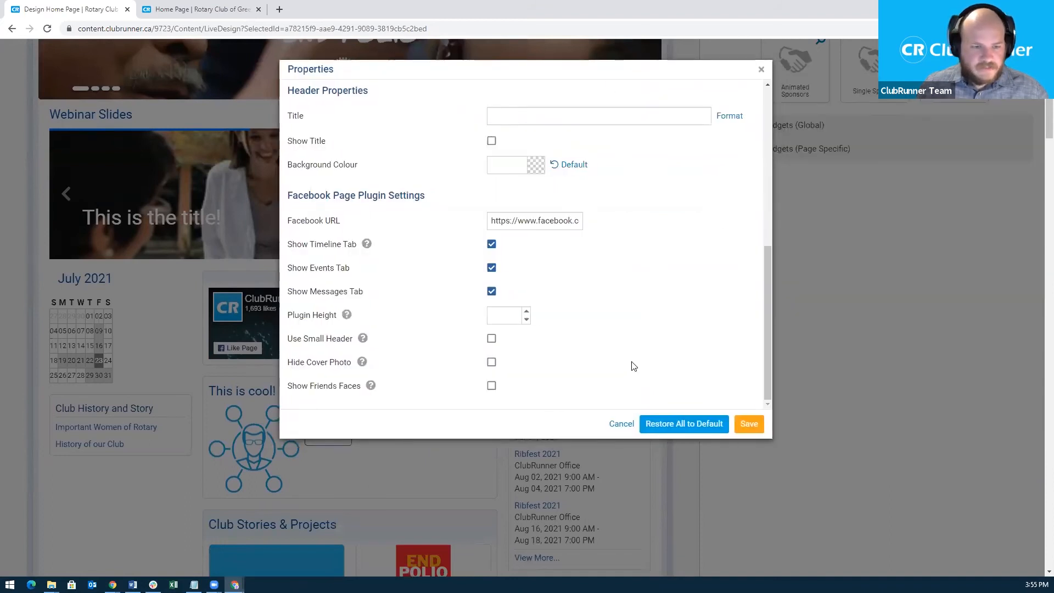
click(750, 428)
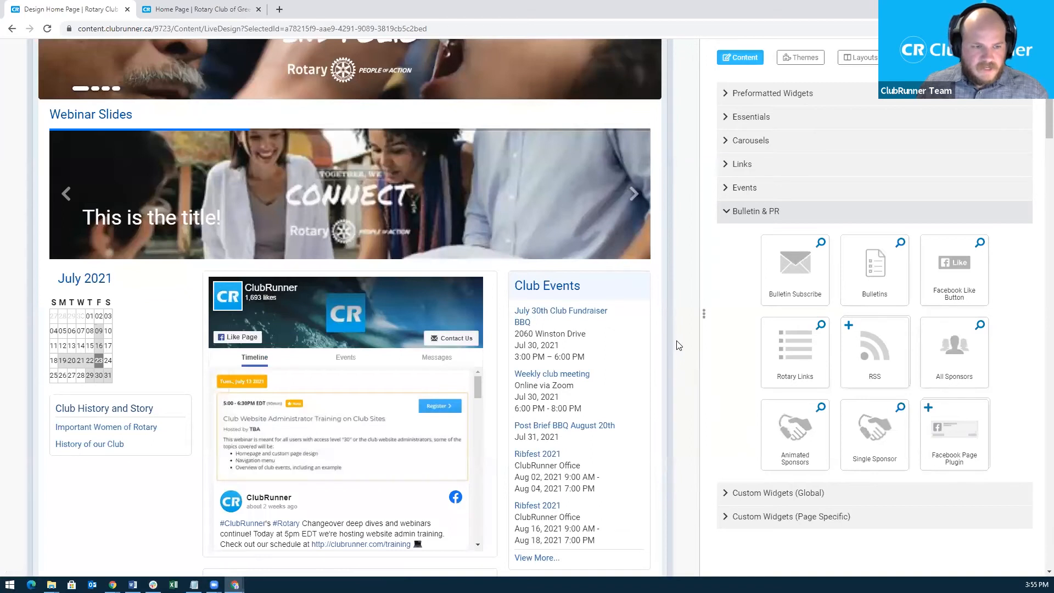
scroll(679, 345, down, 1)
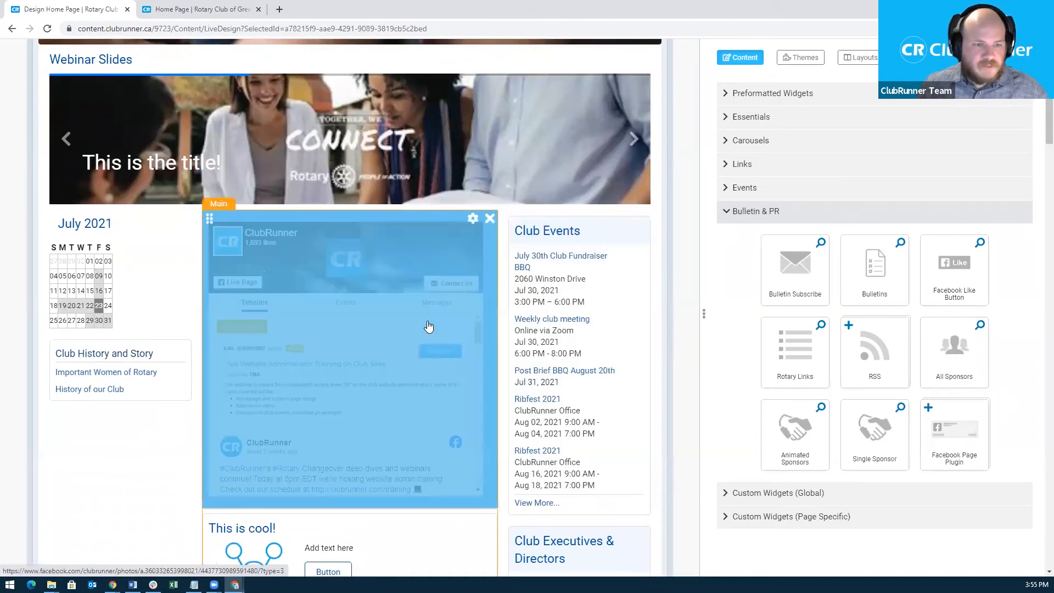
scroll(685, 222, up, 8)
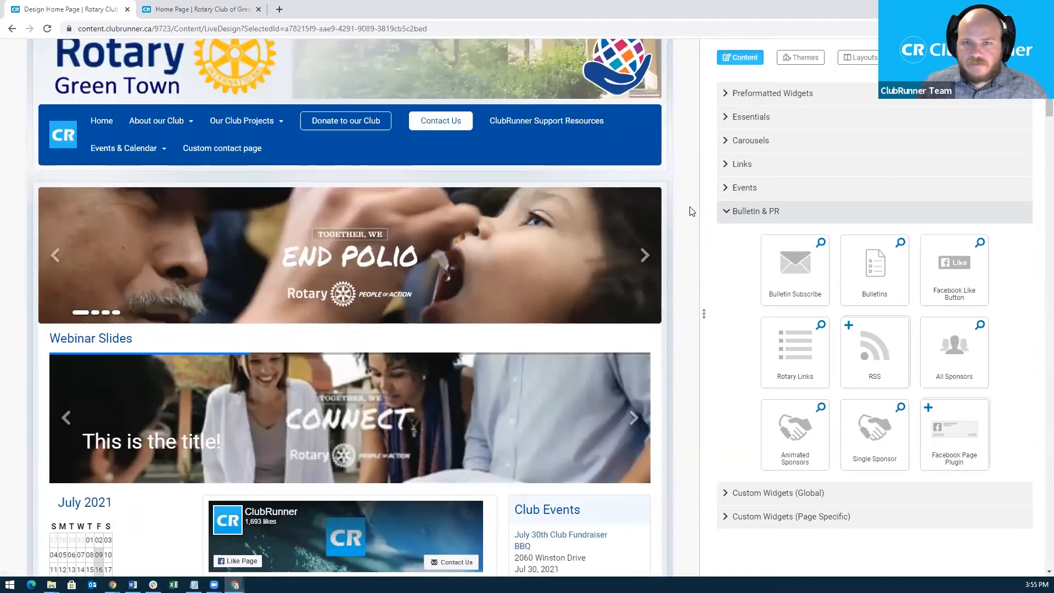
Publish the design and reload the live Green Town page to check the tabbed Facebook feed.
click(1011, 79)
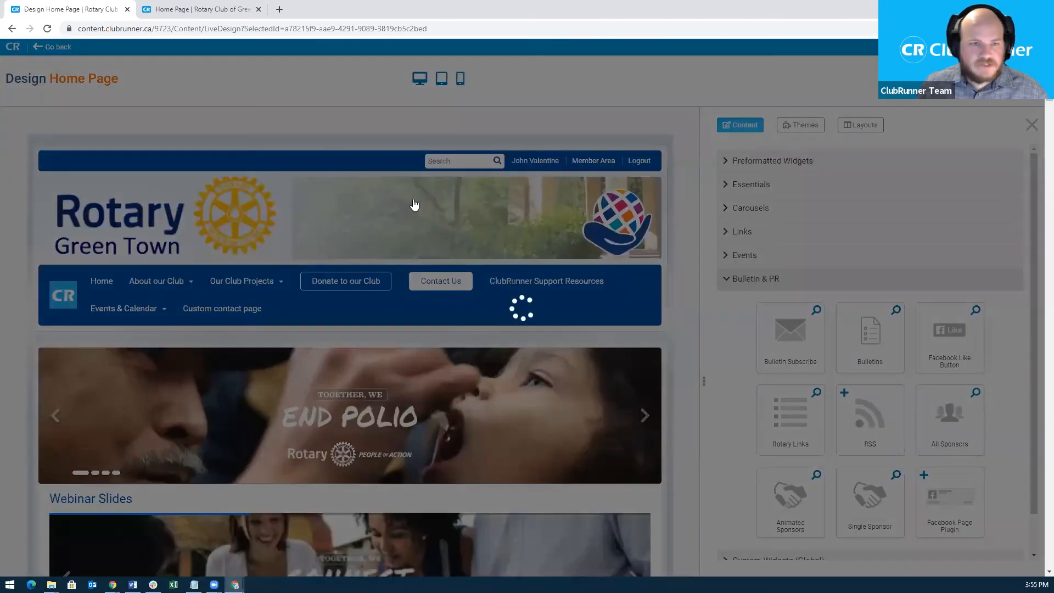
click(214, 9)
click(133, 29)
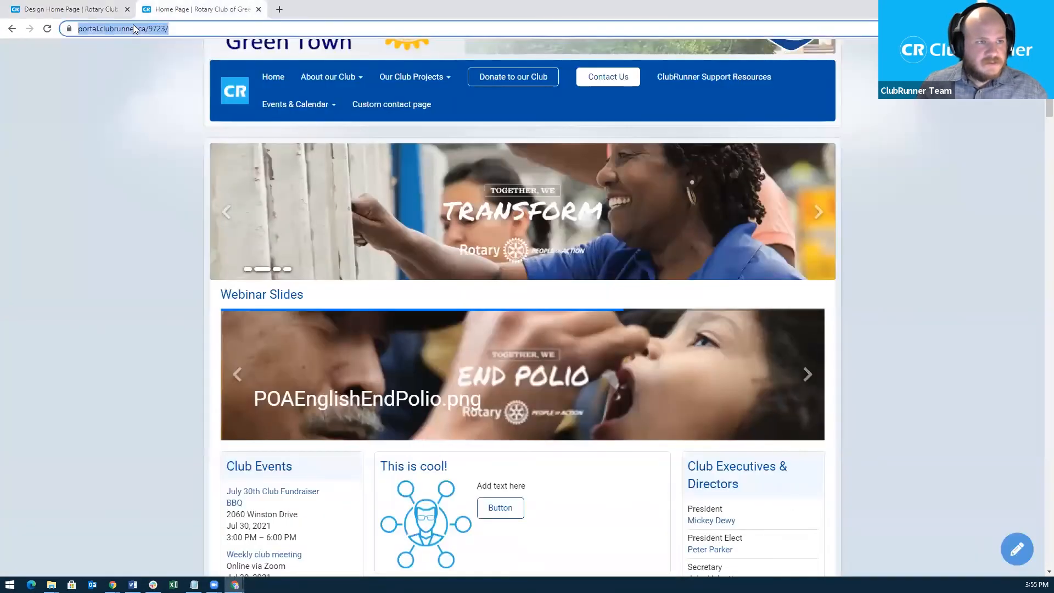
key(Return)
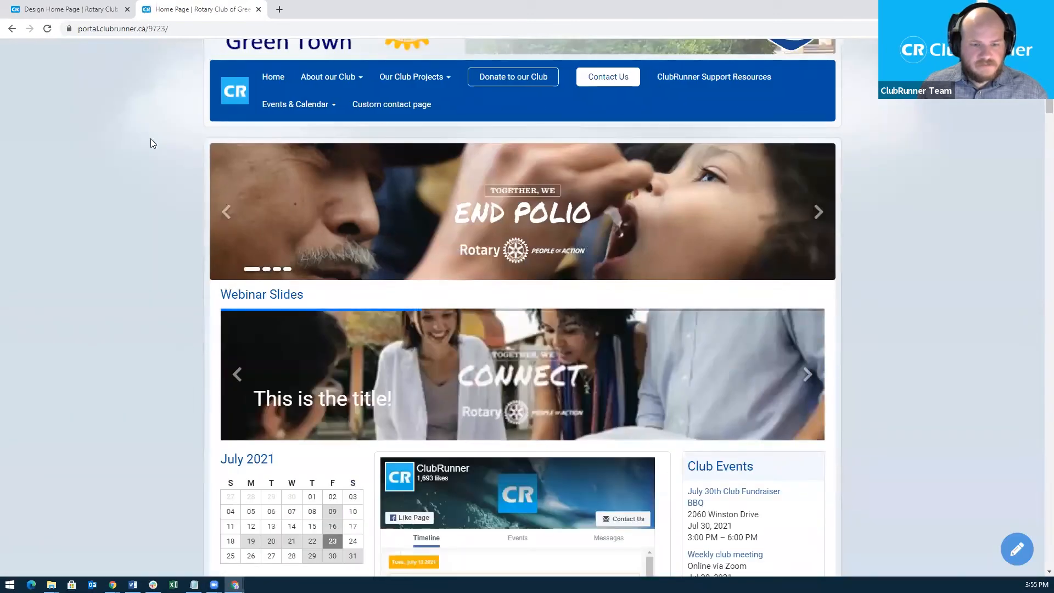
scroll(123, 162, down, 6)
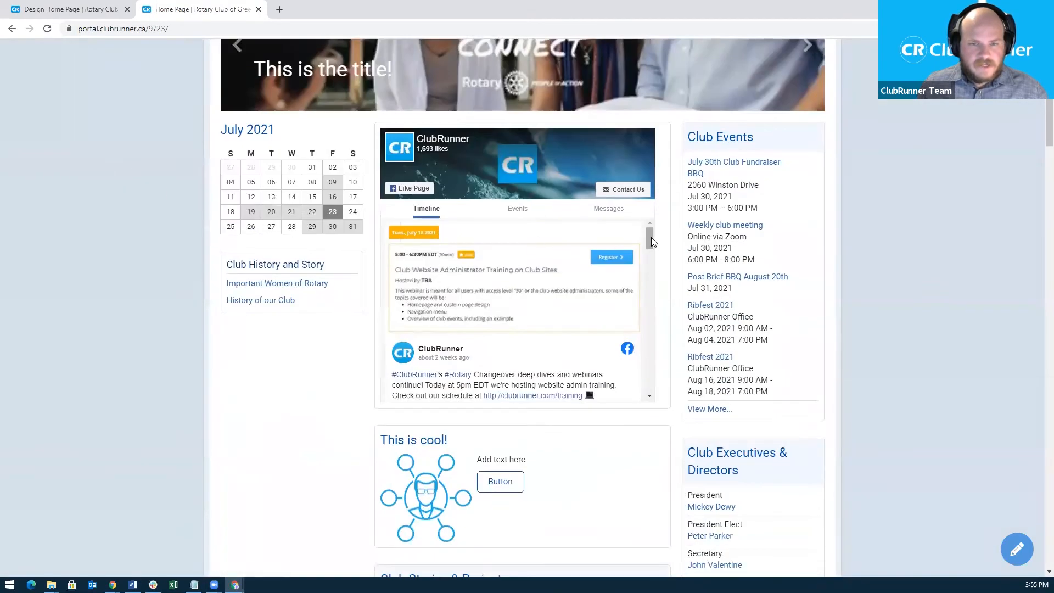
mouse_move(650, 238)
mouse_down()
mouse_move(653, 281)
mouse_move(643, 237)
mouse_up()
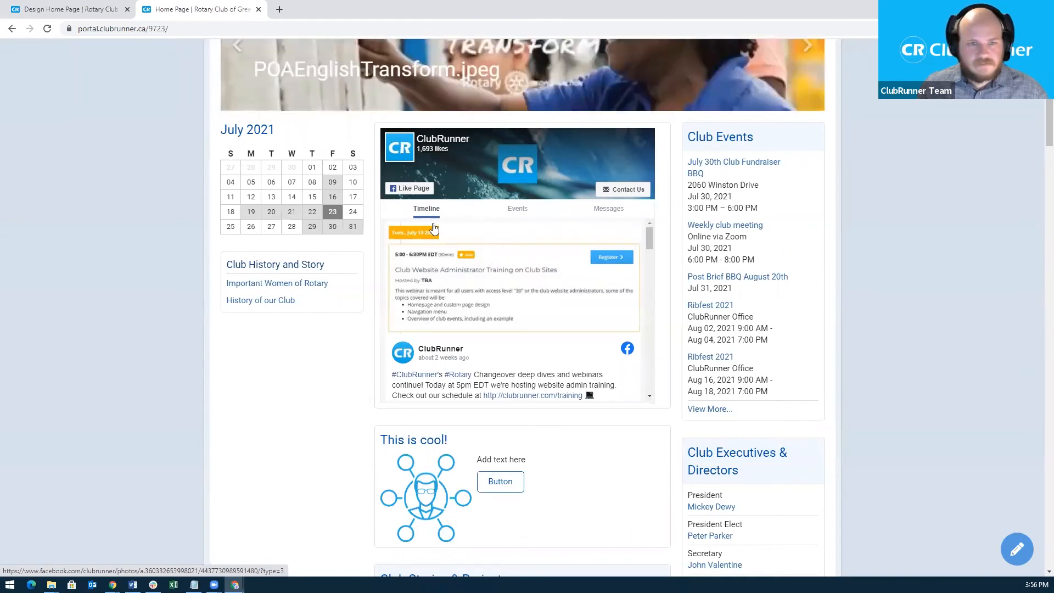
click(87, 8)
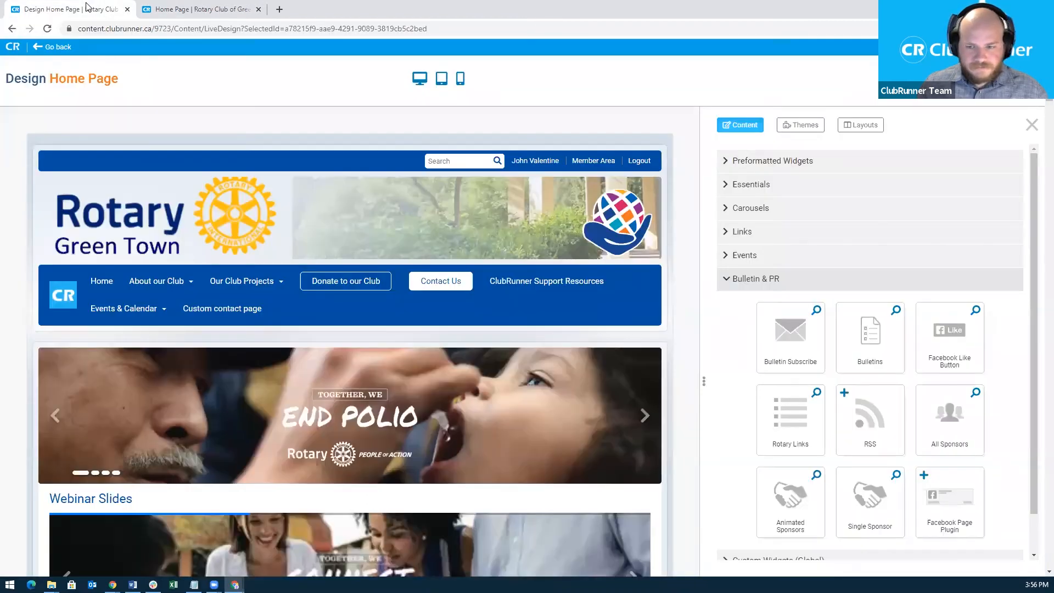
Collapse the Bulletin & PR group and expand Custom Widgets (Global) in the Content panel.
click(747, 279)
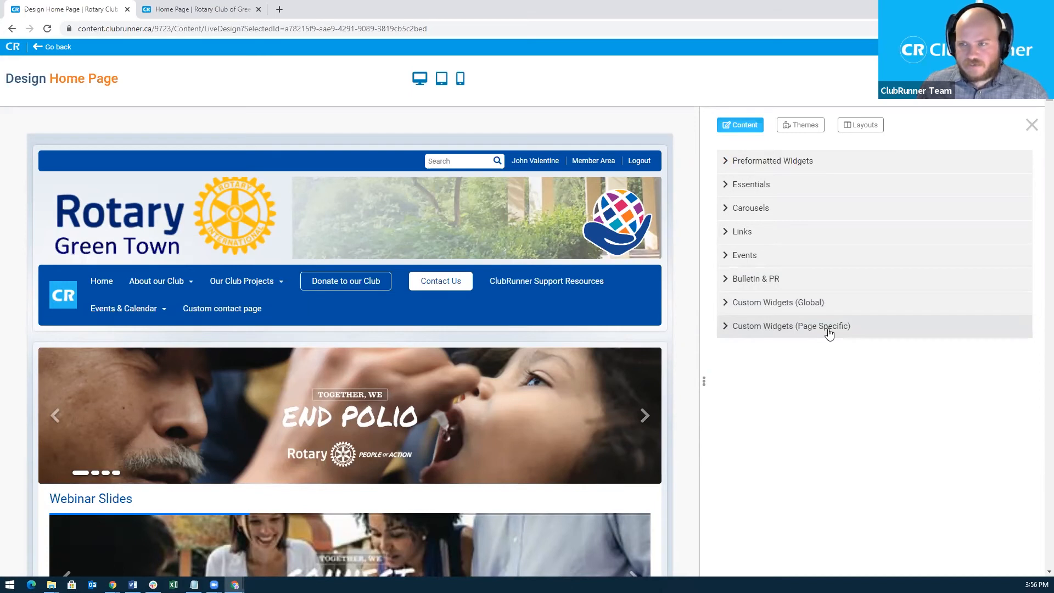
mouse_move(614, 393)
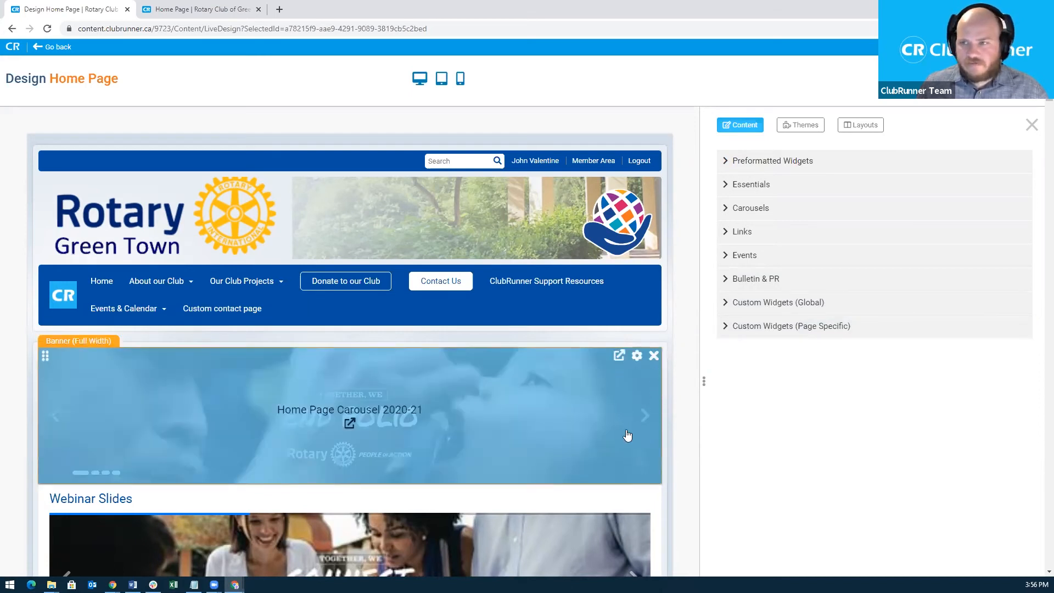
click(729, 302)
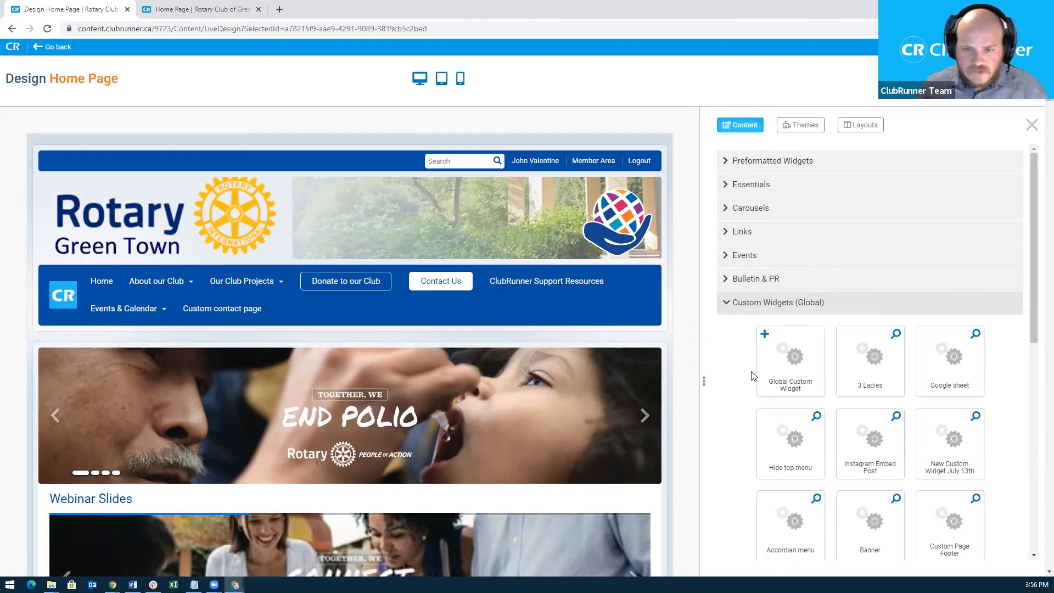
scroll(679, 408, down, 7)
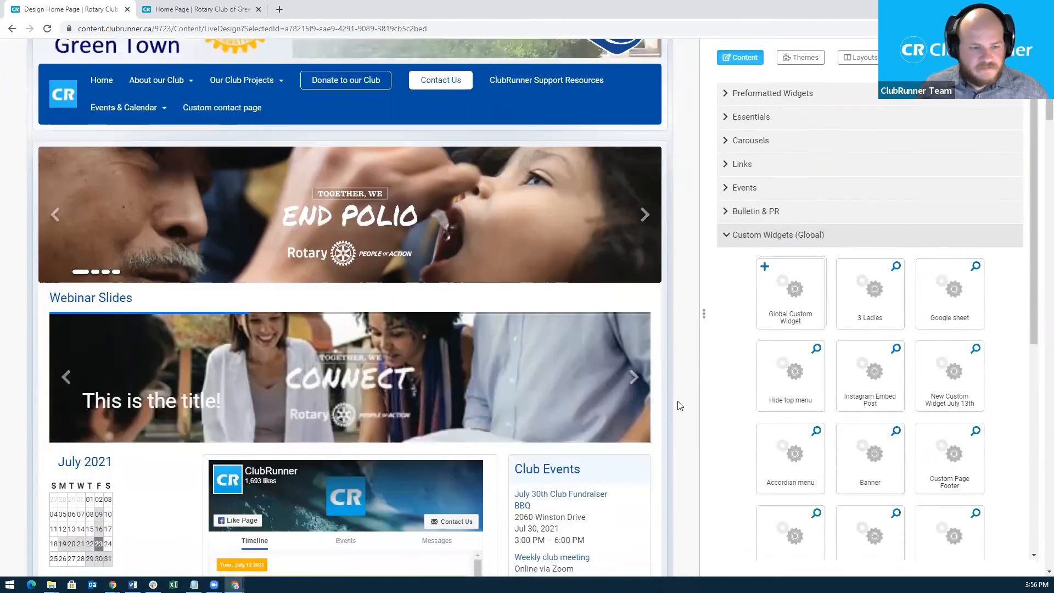
Drag the Global Custom Widget tile into the left column below Club History and Story.
scroll(679, 407, down, 2)
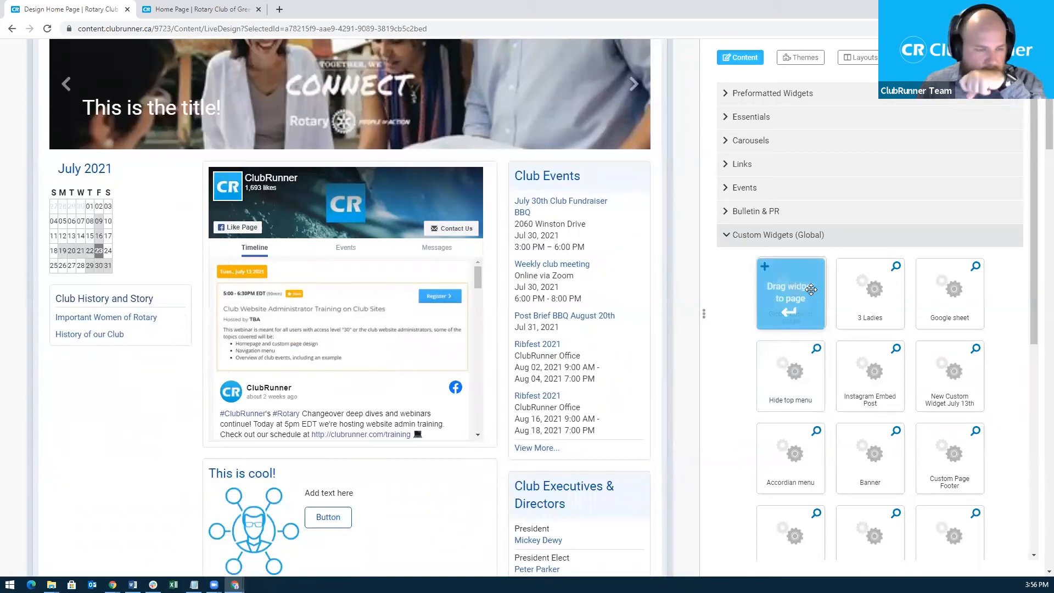
drag(812, 289, 93, 355)
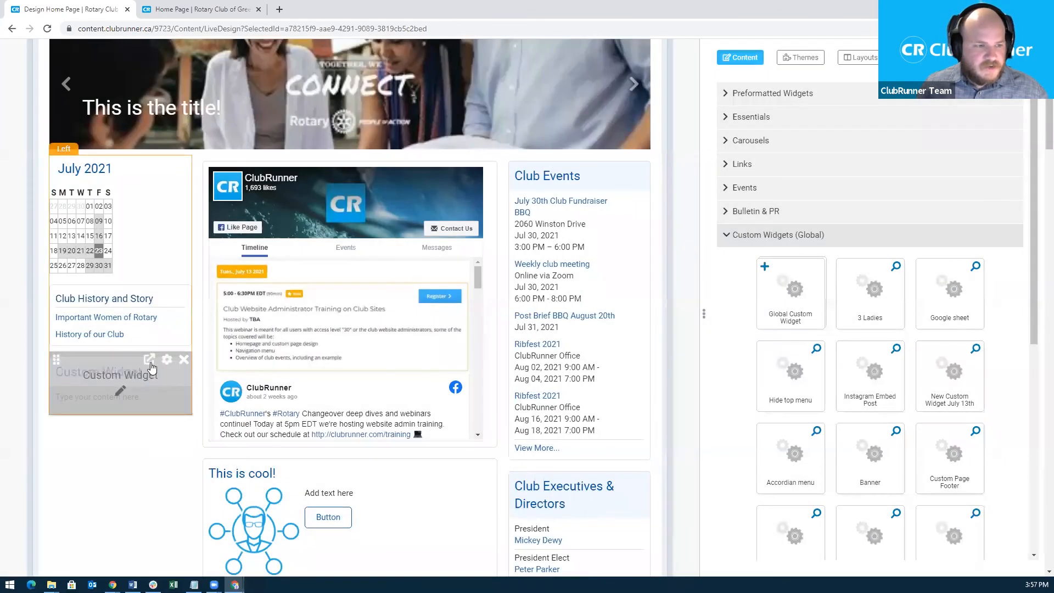
Open the new custom widget's editor, then cancel and discard without changes.
click(149, 360)
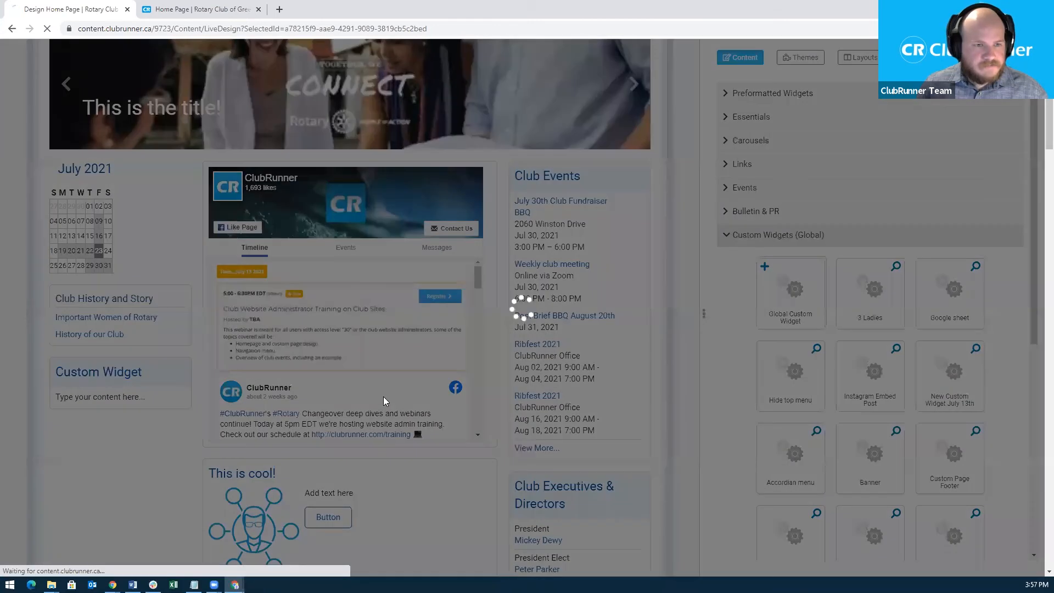
click(848, 539)
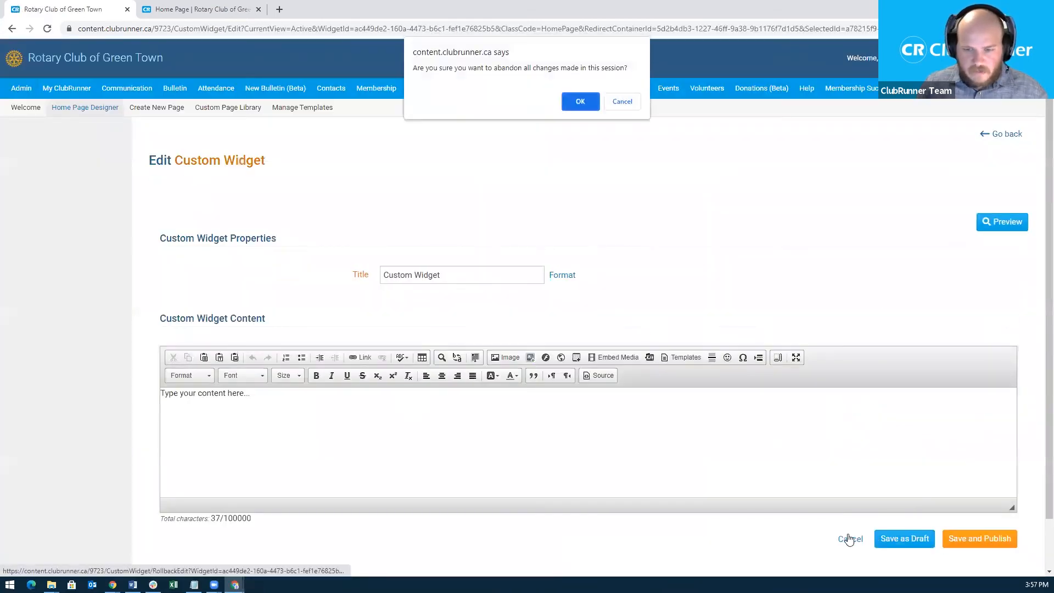
click(581, 102)
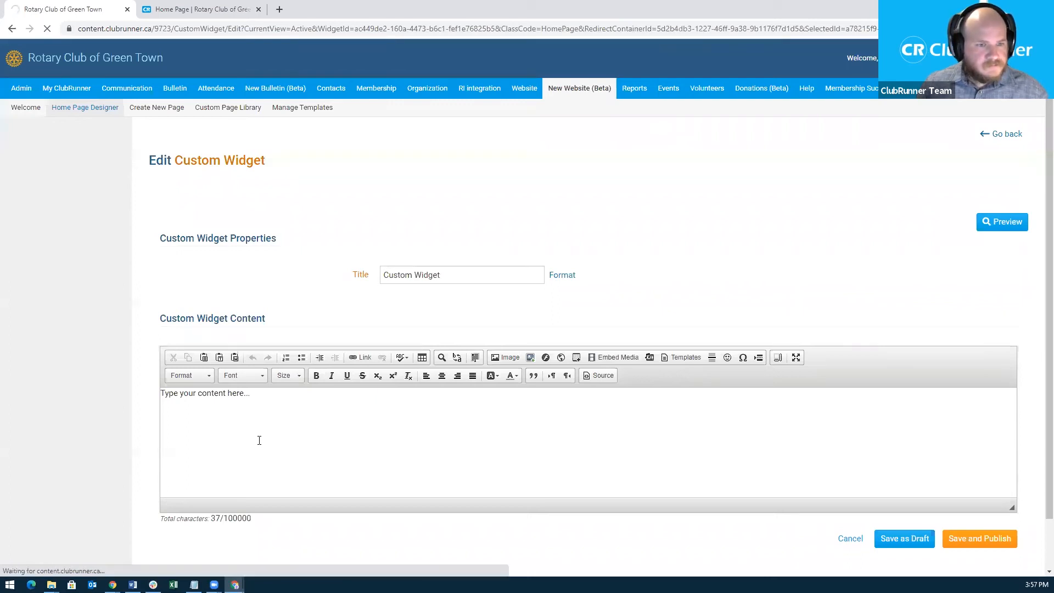
scroll(23, 389, down, 7)
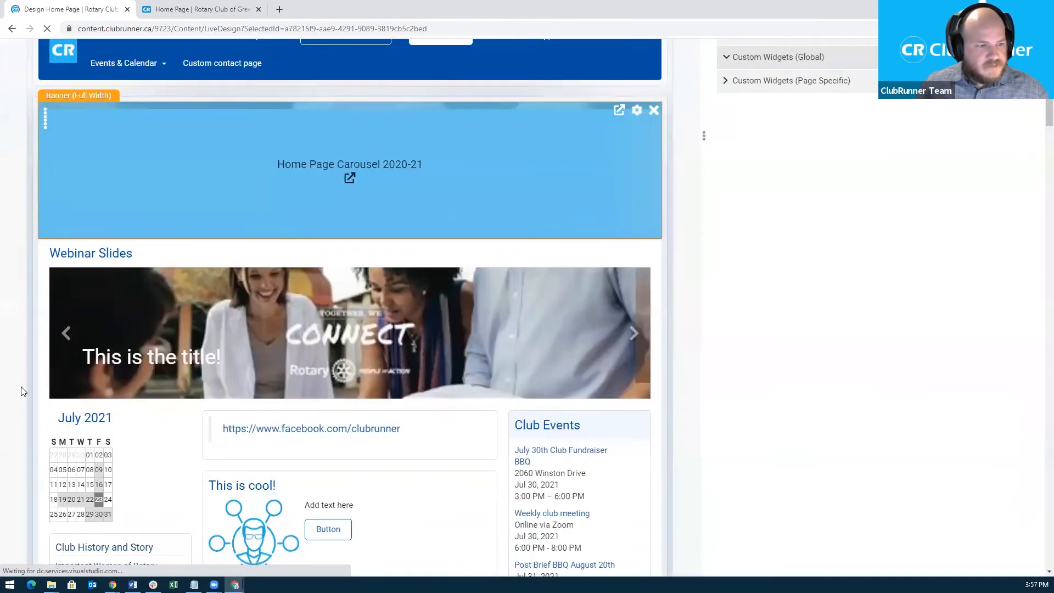
scroll(23, 384, down, 4)
Try editing the placeholder text inline, then open the widget's full Draft vs. Live editing page.
mouse_move(118, 284)
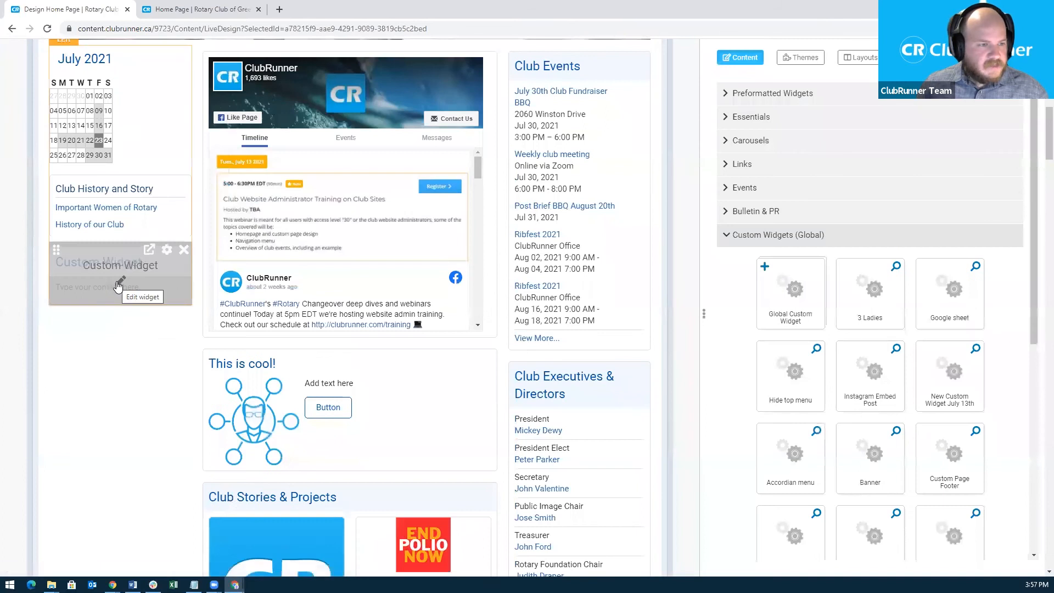
click(118, 281)
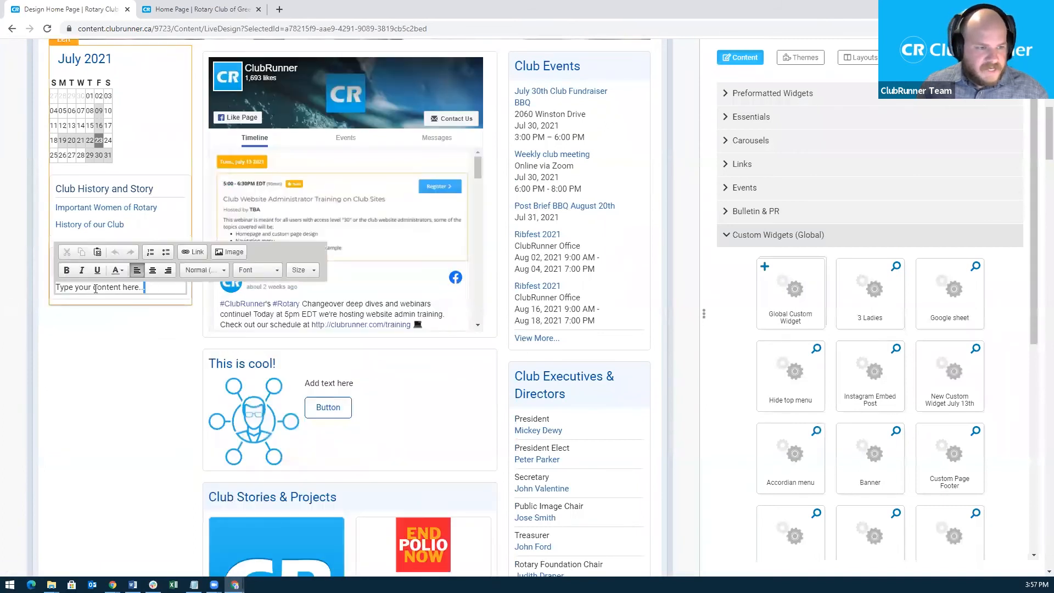
drag(145, 287, 50, 287)
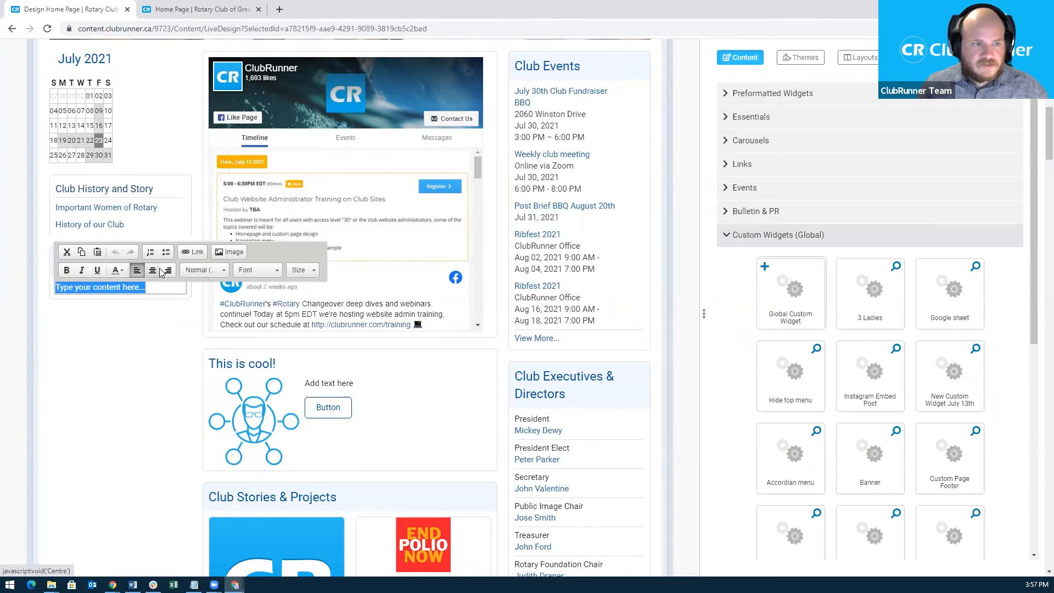
click(165, 296)
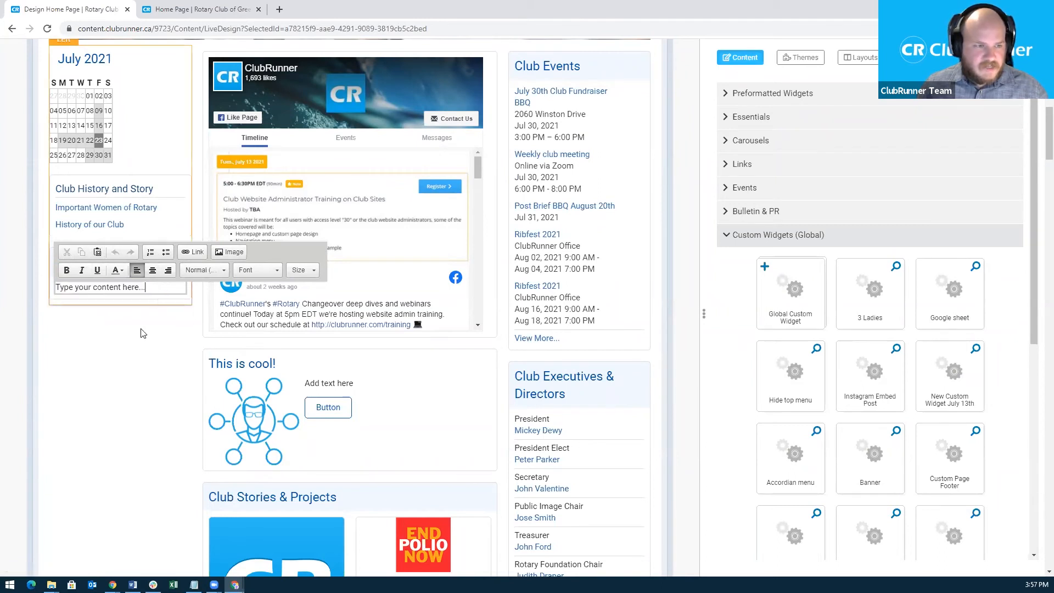
click(127, 354)
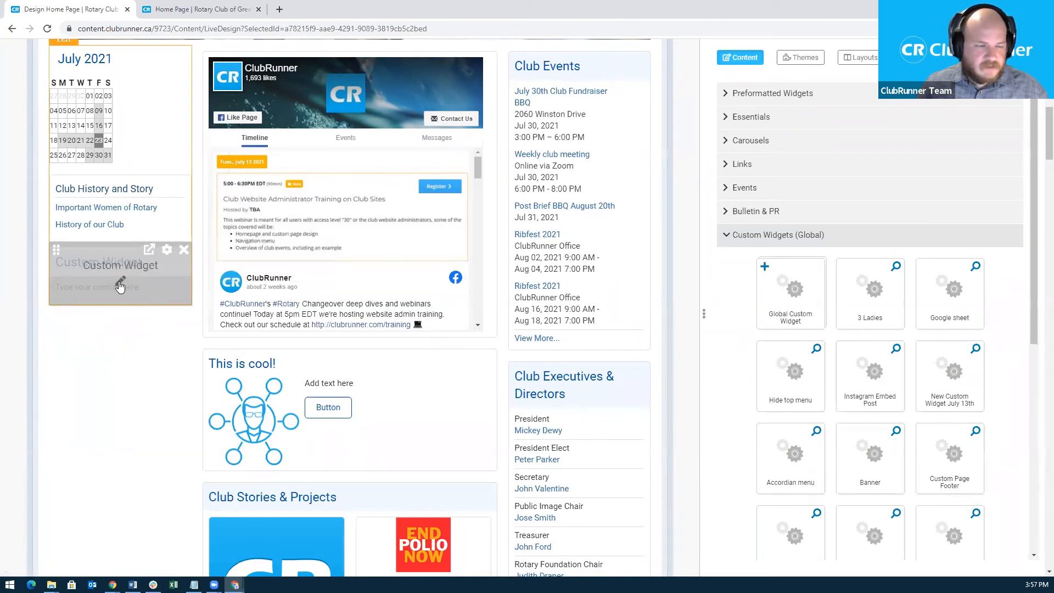
click(119, 282)
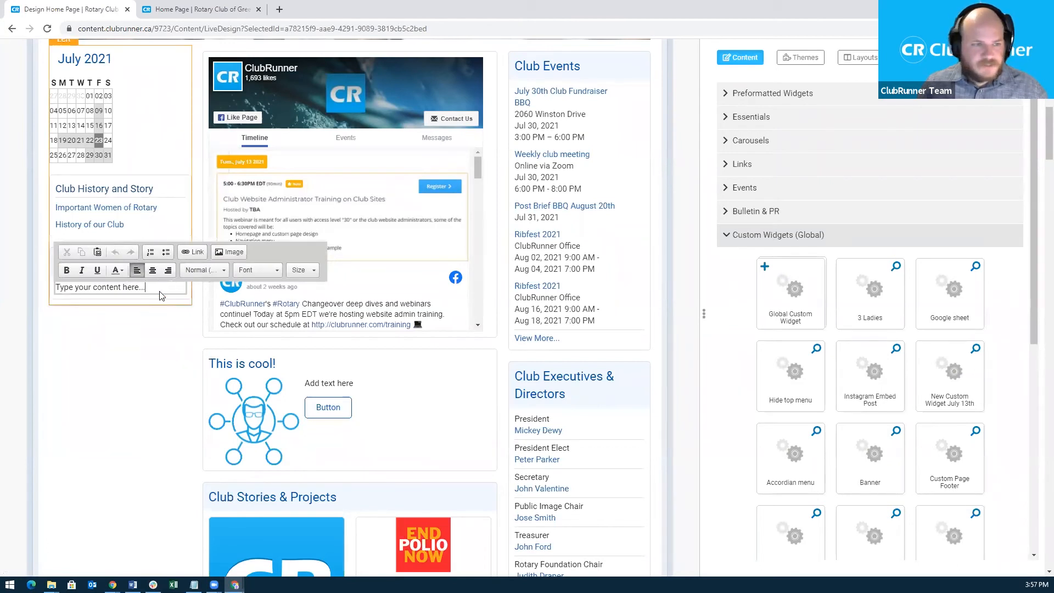
click(127, 319)
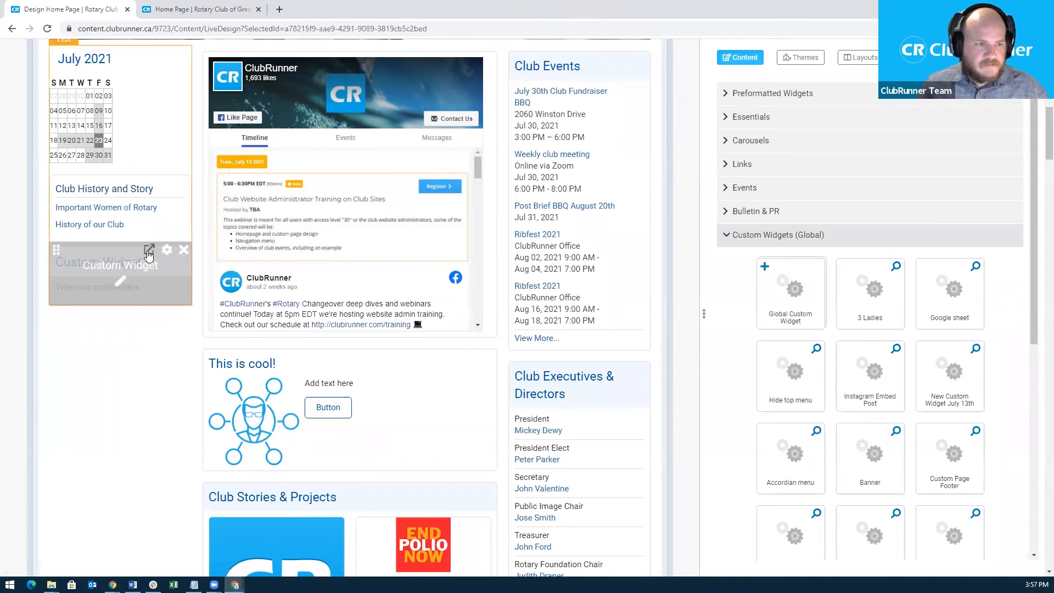
click(148, 250)
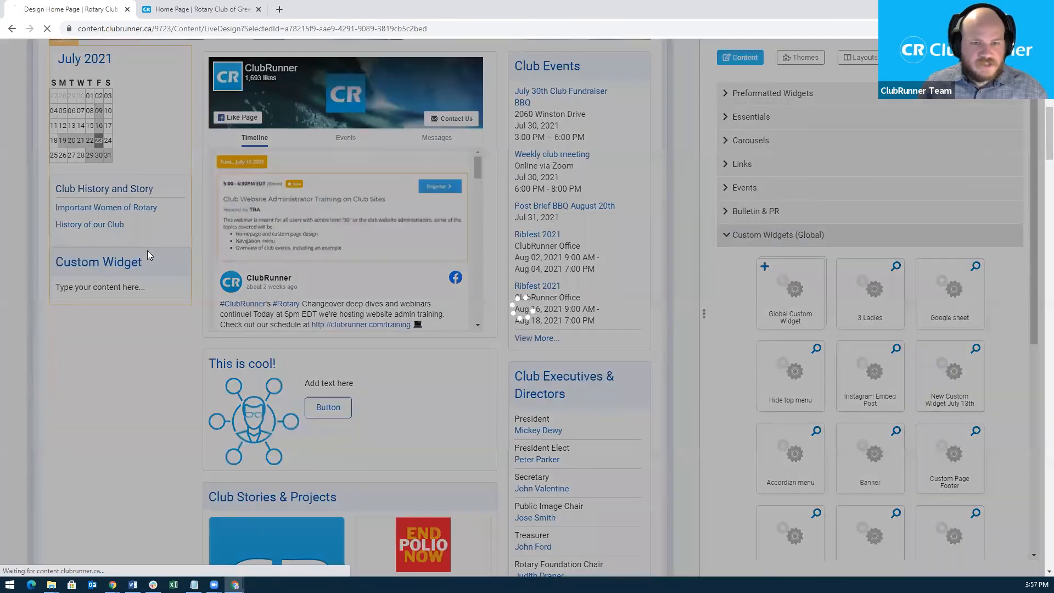
Edit the draft version and retitle the widget 'Webinar Custom Widget'.
click(186, 235)
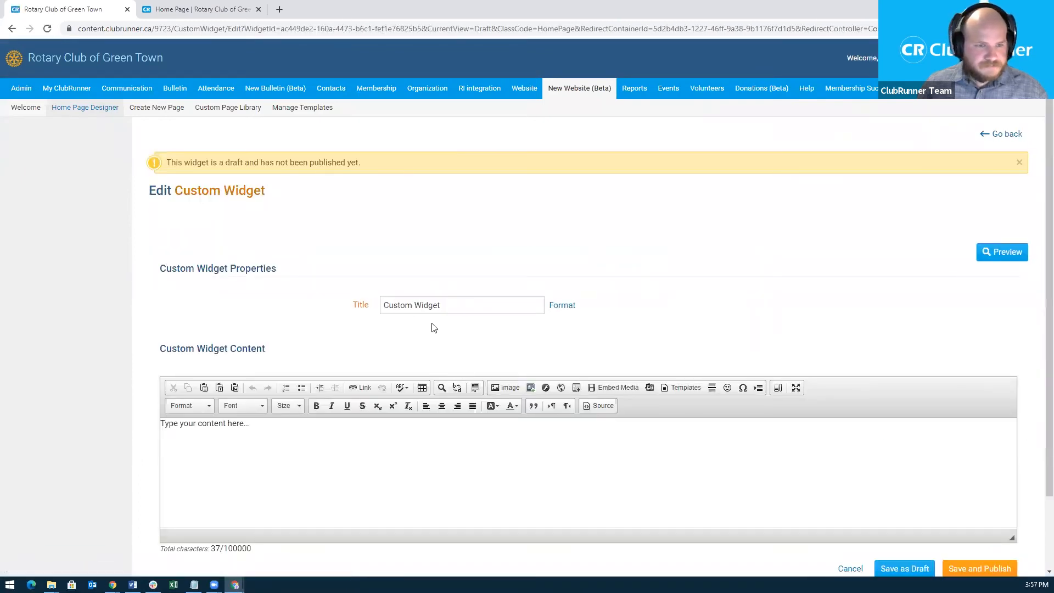
scroll(433, 327, down, 1)
click(459, 249)
drag(459, 250, 386, 248)
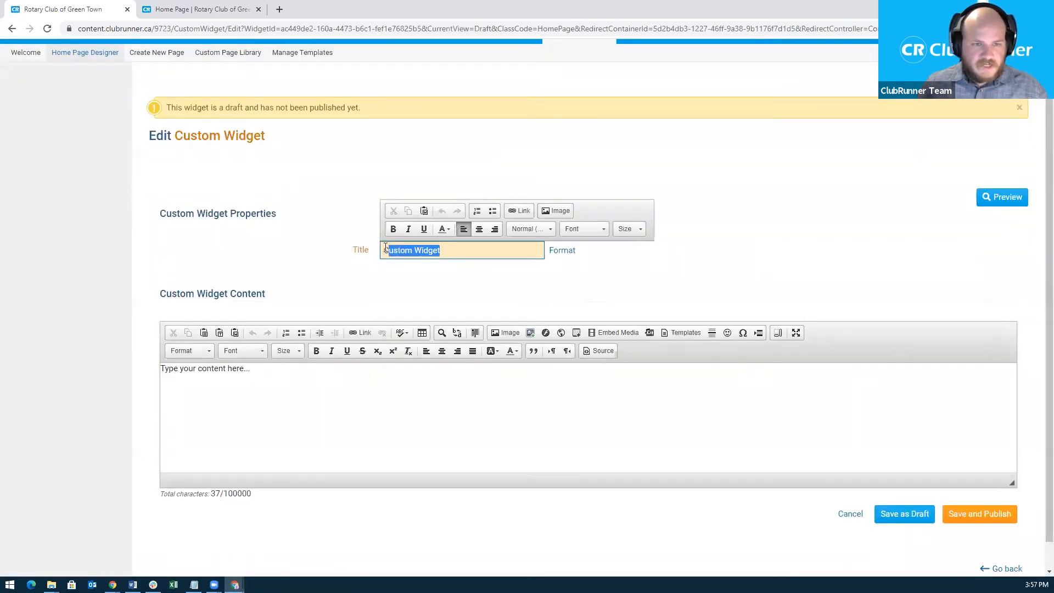
click(398, 250)
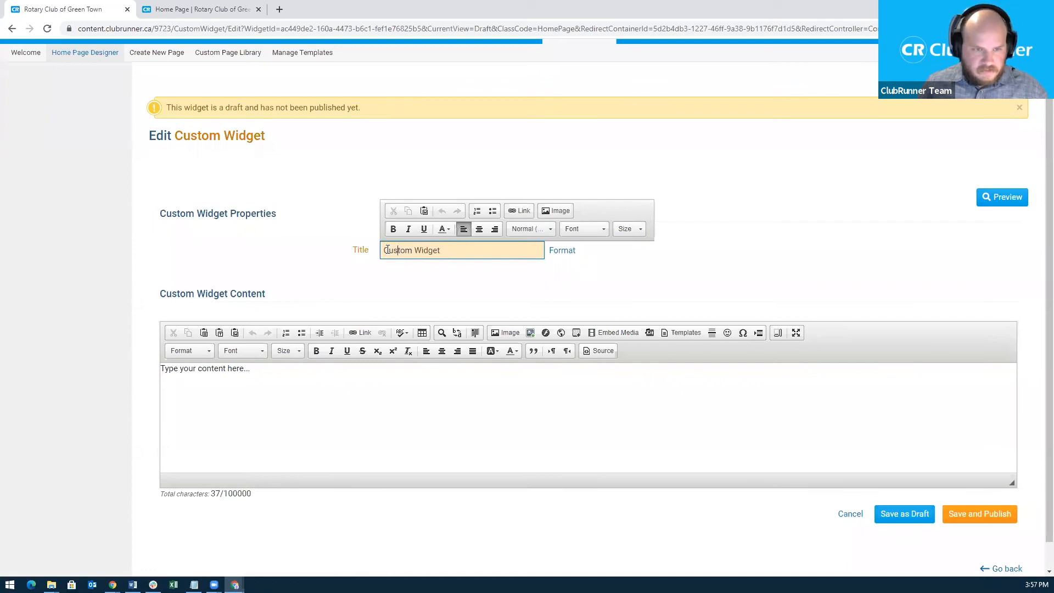
text(Webinar)
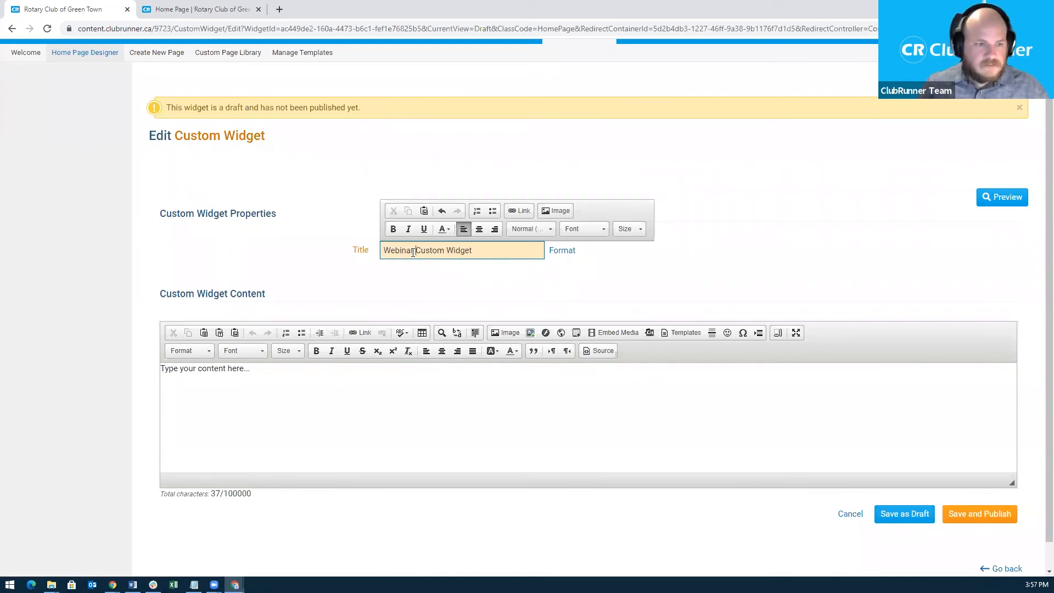
Replace the placeholder body text with 'Custom content!' and start inserting an image.
drag(271, 383, 157, 373)
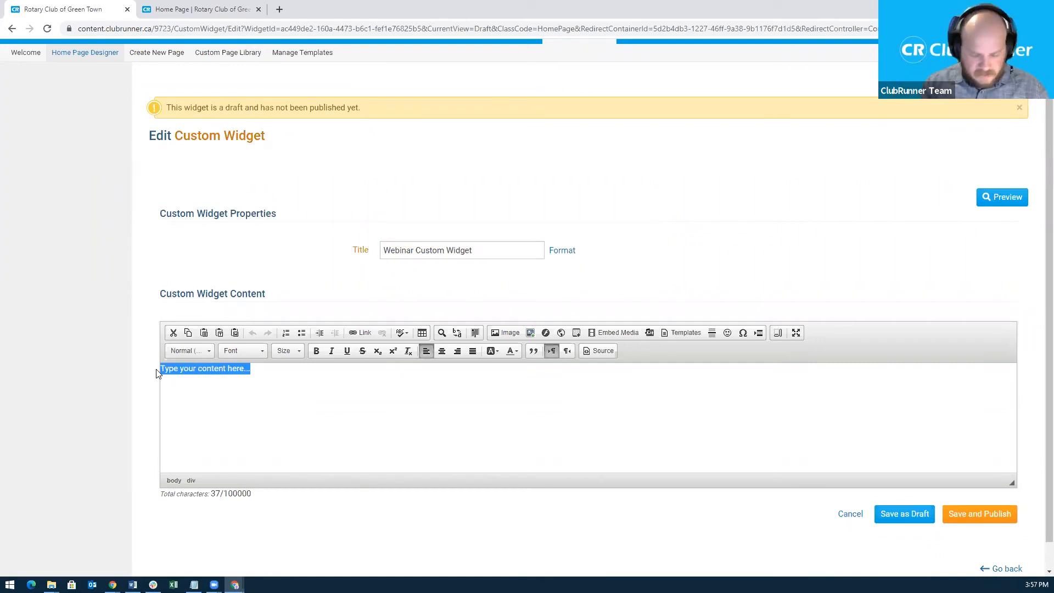
text(Custom content!)
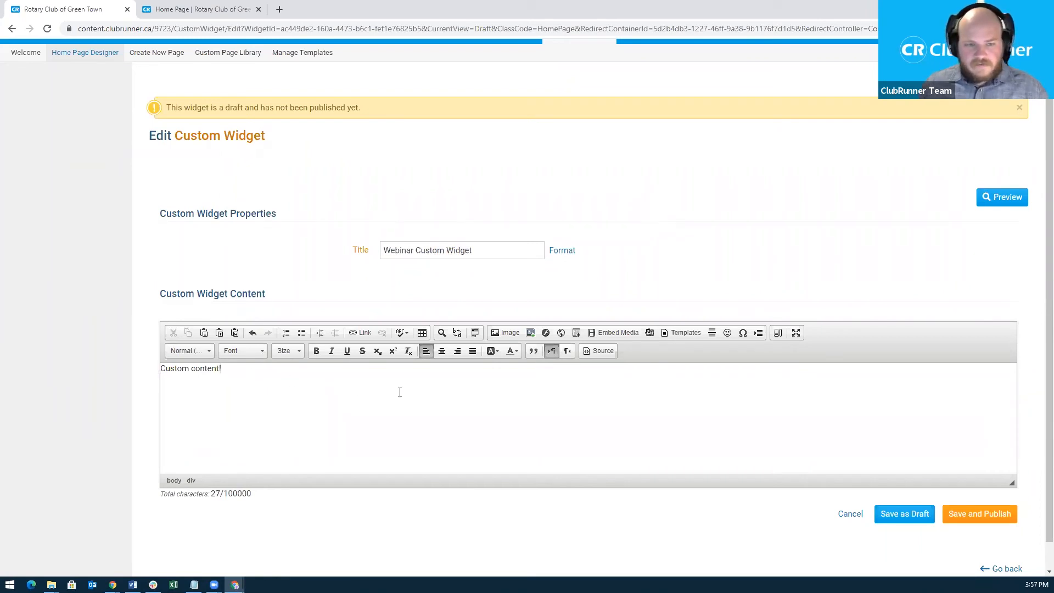
click(512, 334)
Insert Automation-Robot.png from the Media Library at width 250 below the 'Custom content!' text.
click(600, 216)
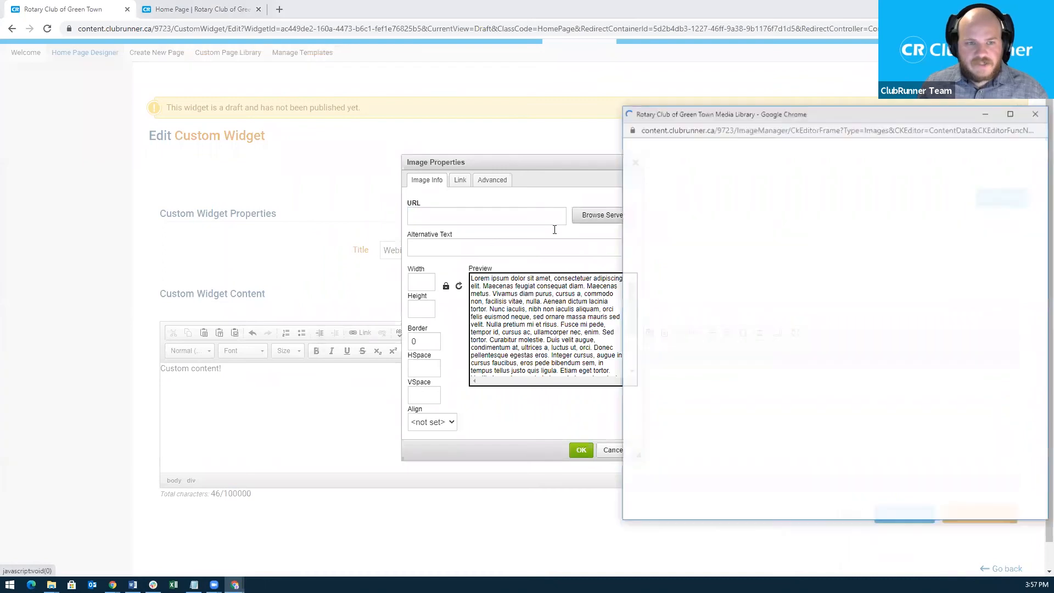
double_click(952, 447)
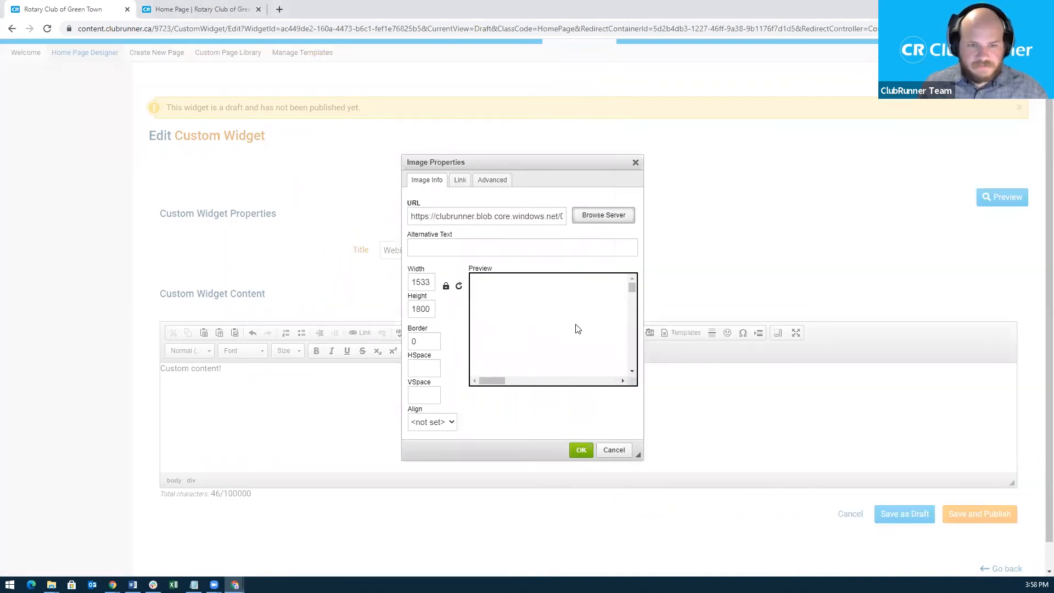
click(416, 277)
double_click(416, 279)
text(250)
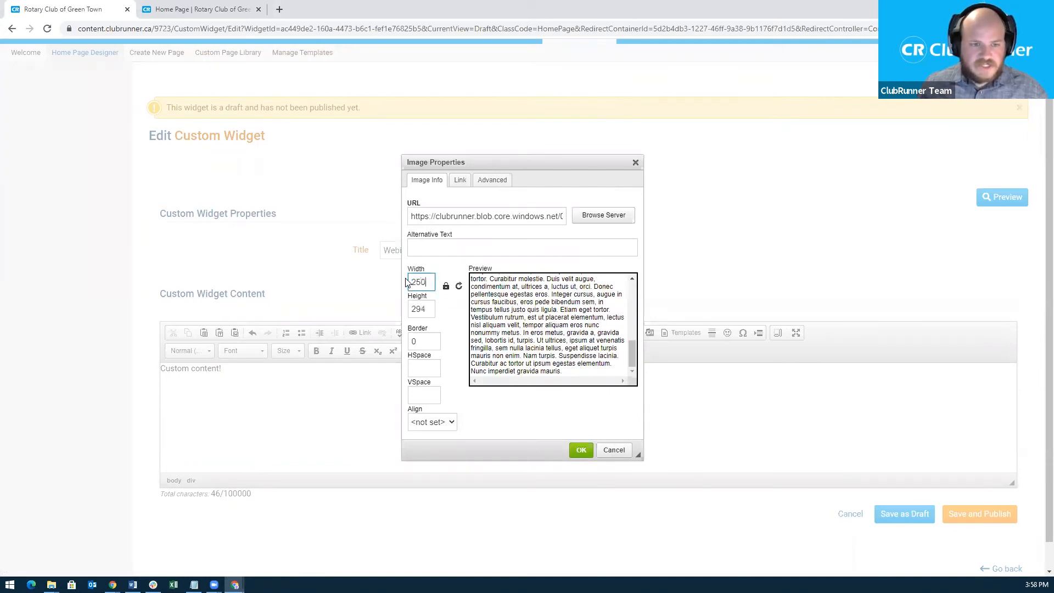
scroll(564, 333, up, 10)
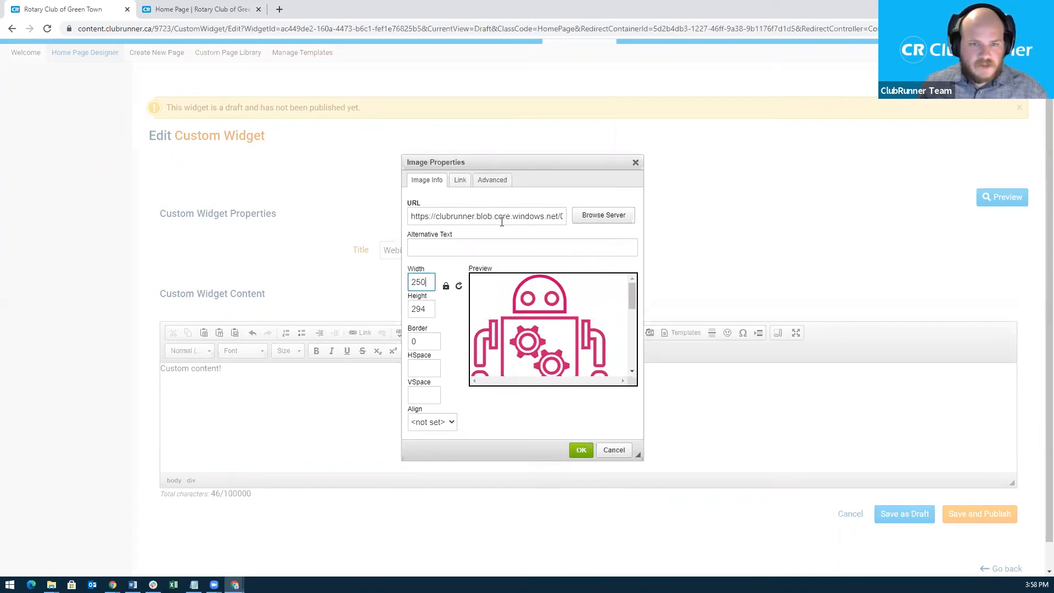
click(592, 225)
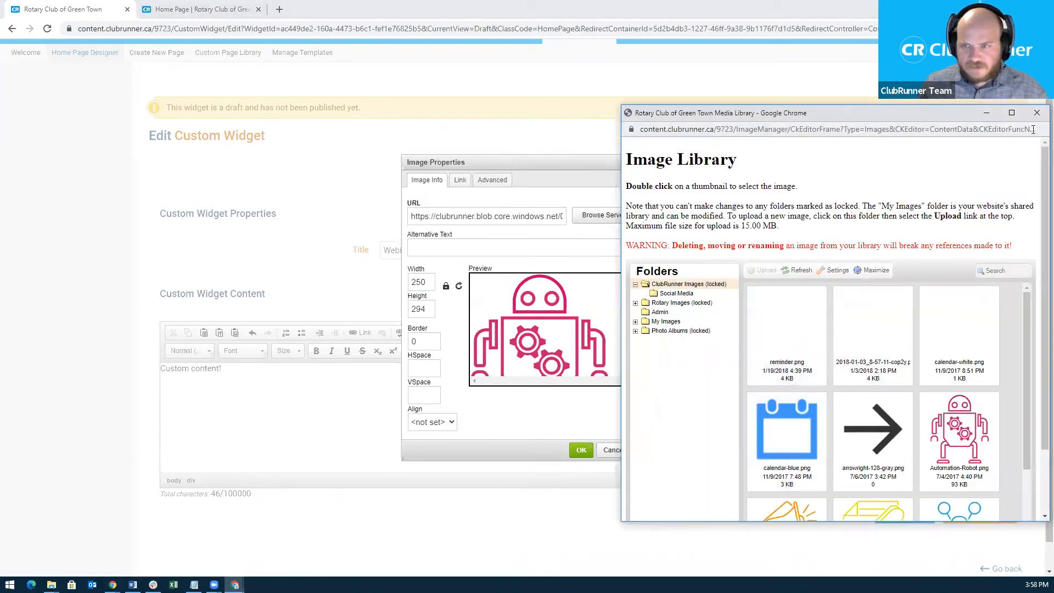
click(1037, 113)
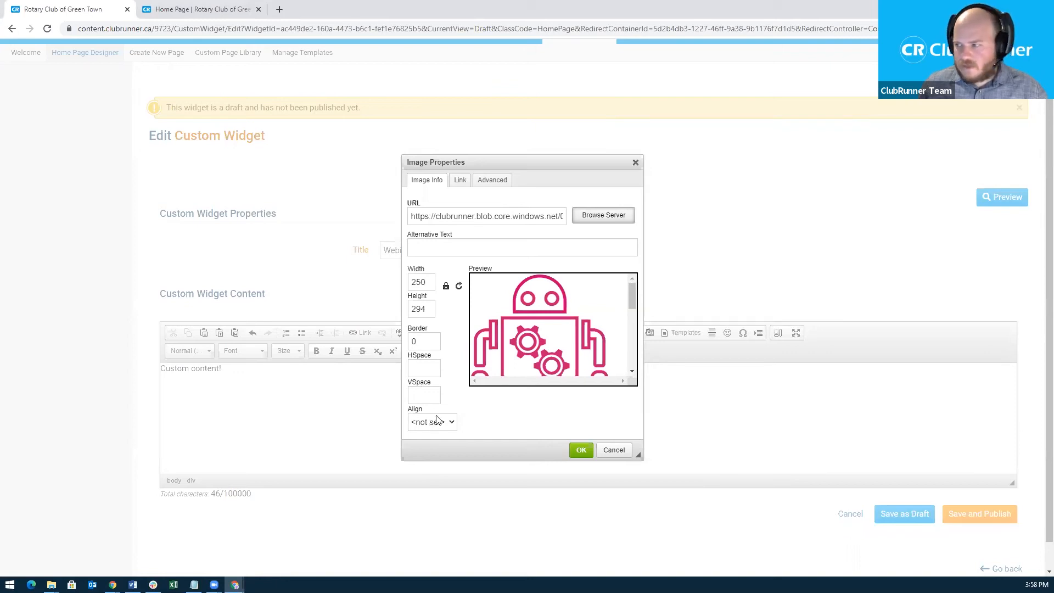
click(581, 451)
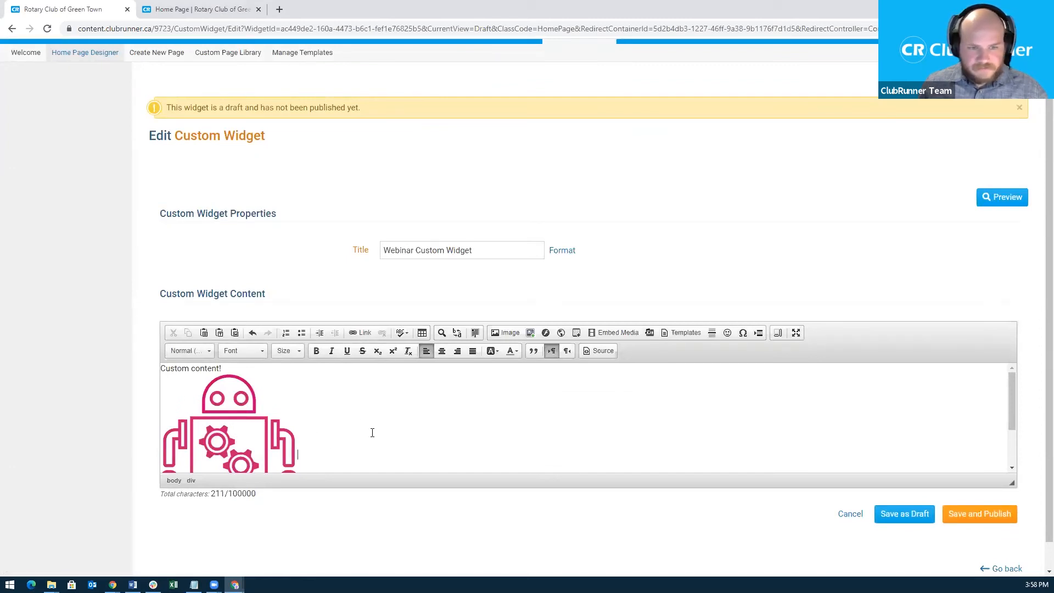
scroll(373, 433, down, 1)
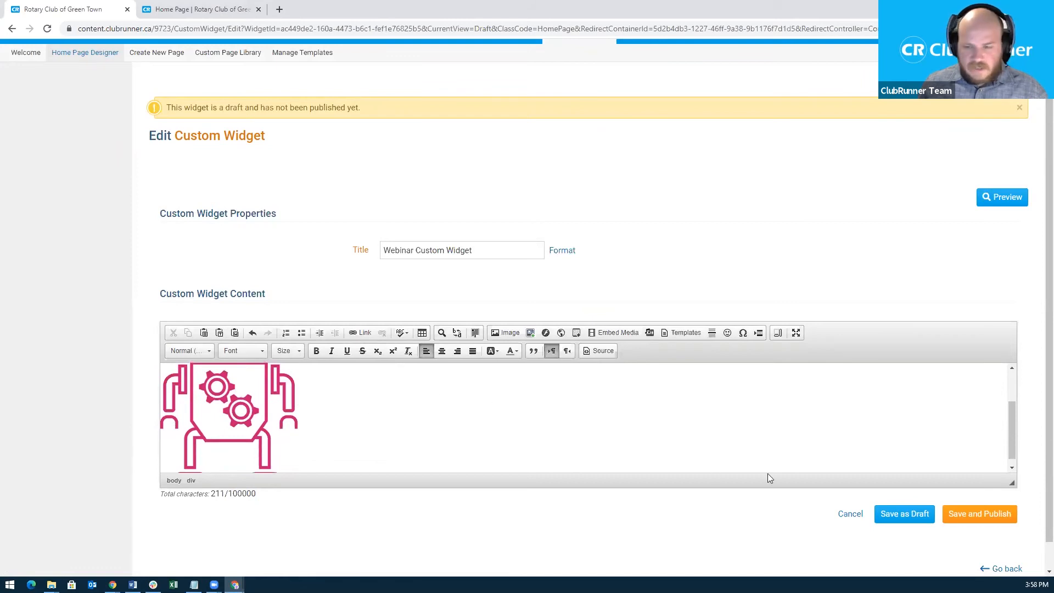
Save and publish the Webinar Custom Widget and check it in the left column.
click(978, 516)
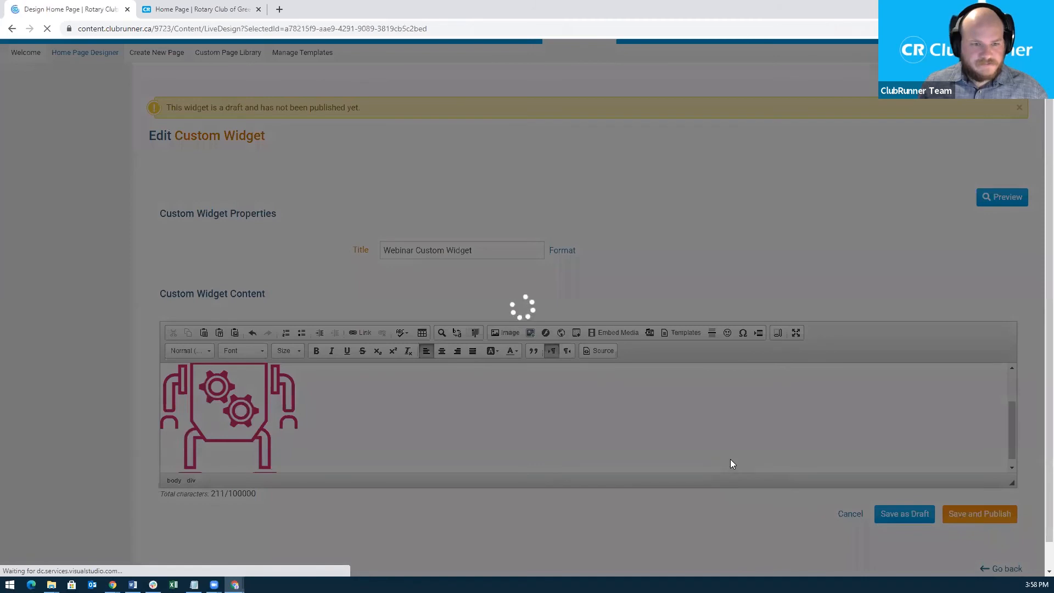
scroll(684, 335, down, 3)
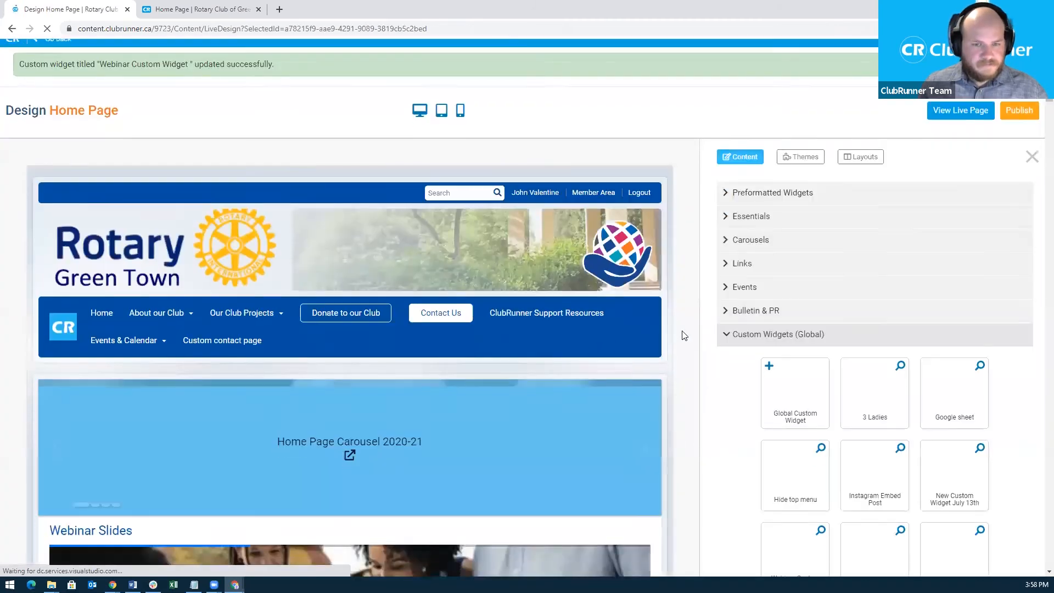
scroll(683, 335, down, 10)
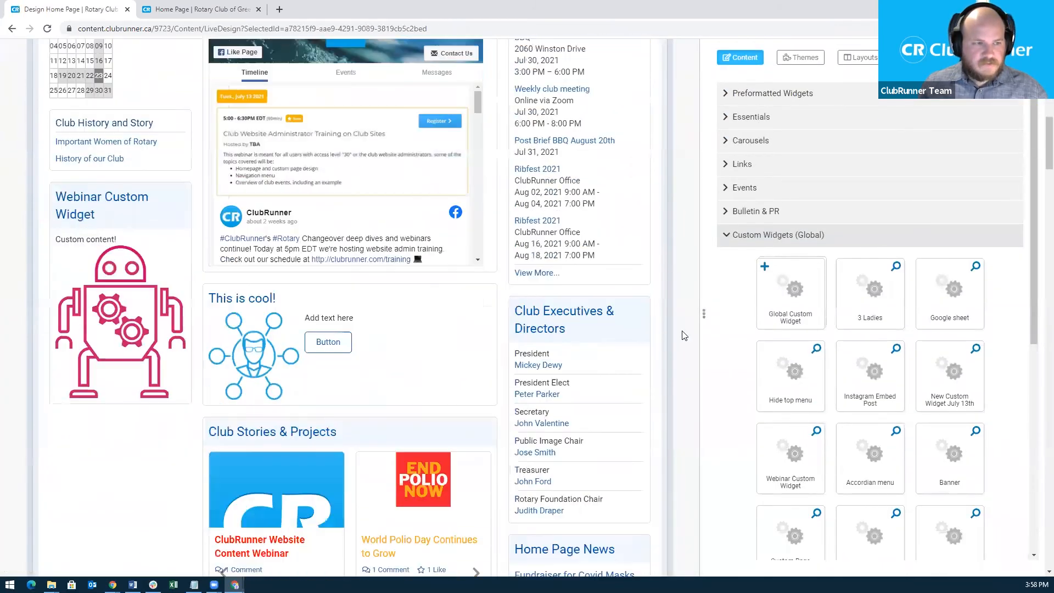
scroll(96, 326, up, 6)
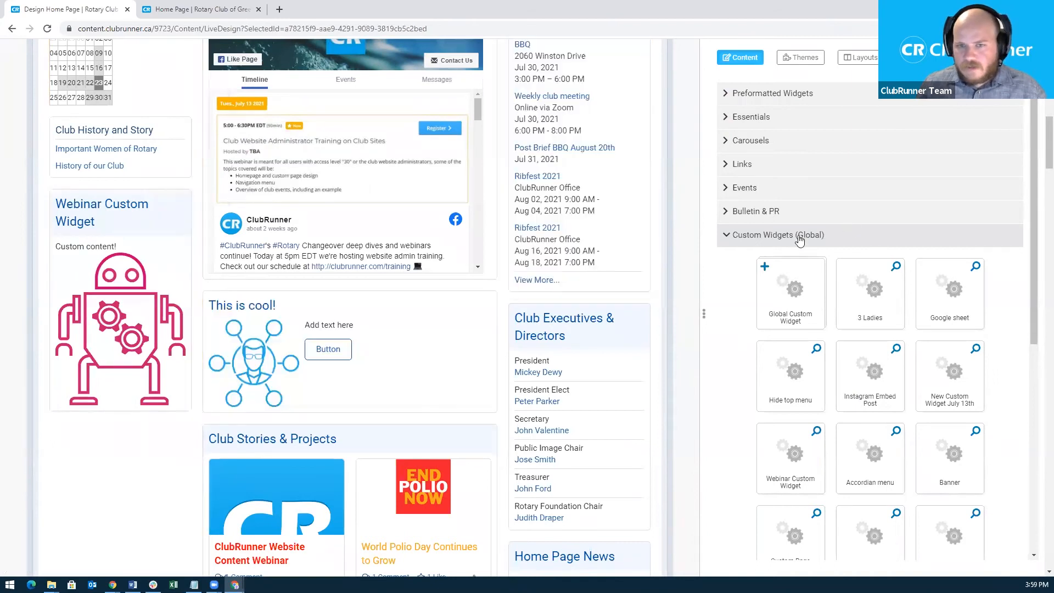
Collapse Custom Widgets (Global) and expand the Essentials group in the Content panel.
click(775, 236)
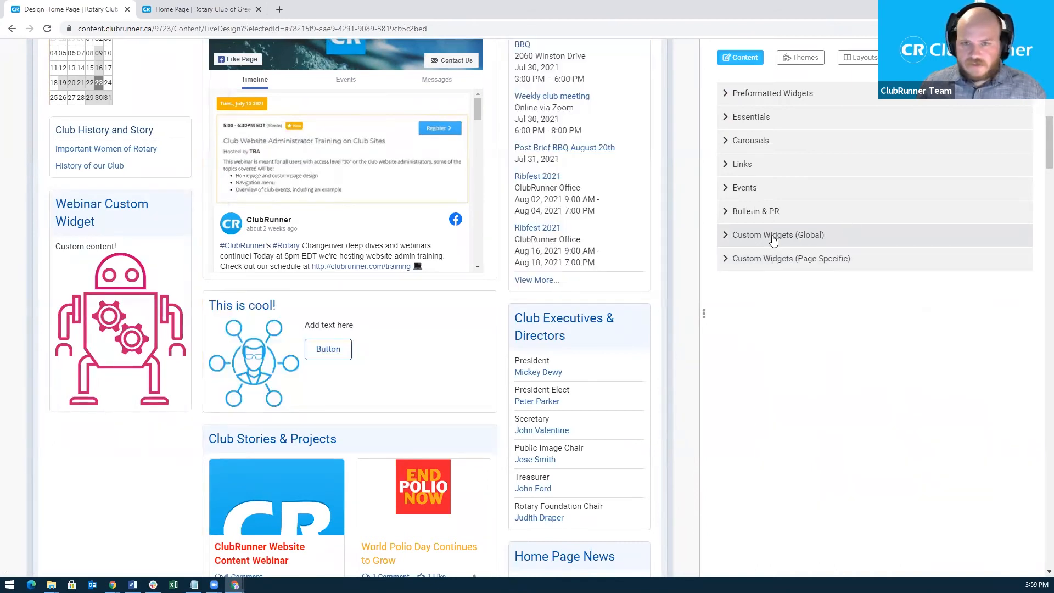
click(748, 119)
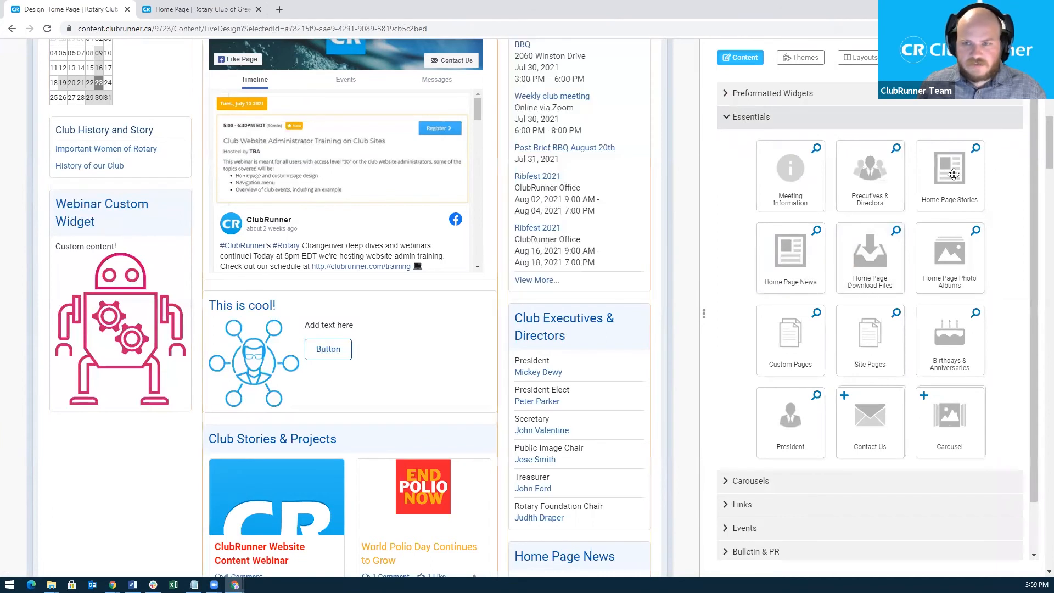
scroll(487, 244, up, 4)
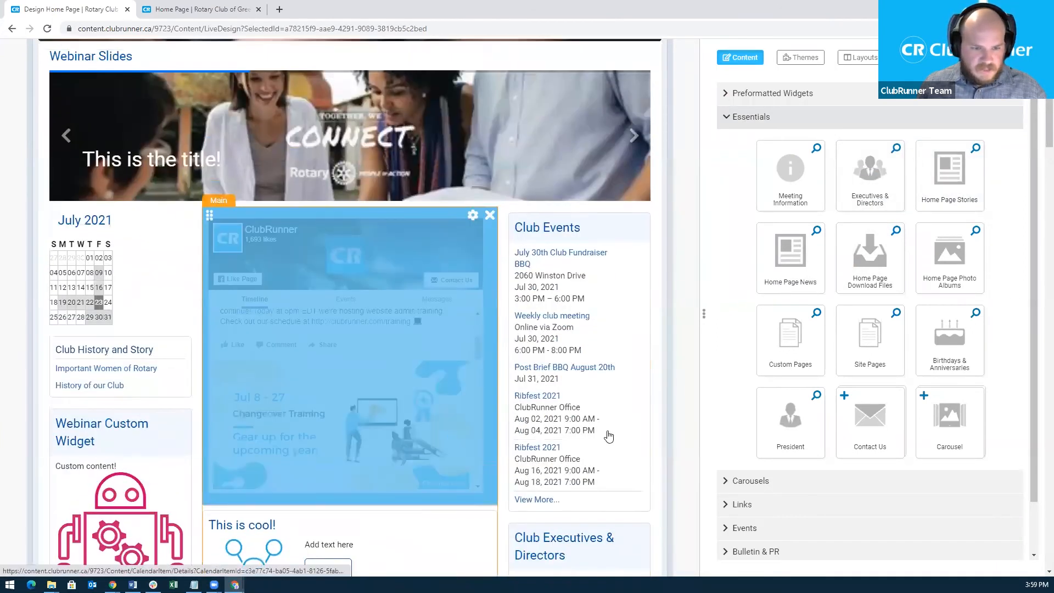
scroll(608, 435, down, 7)
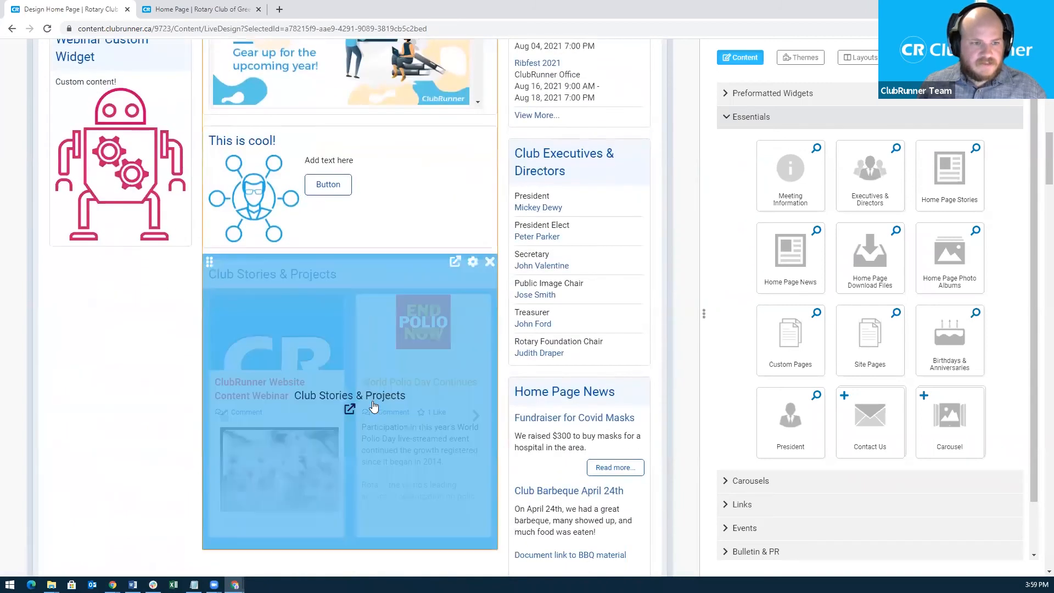
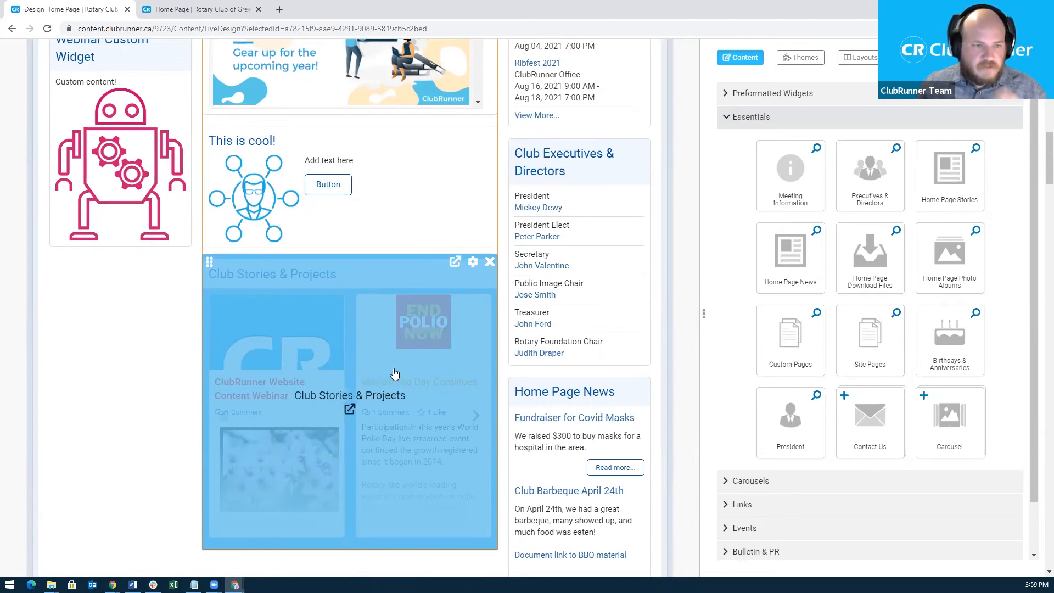
Add the Test story from the Story Library and place it second, after ClubRunner Website Content Webinar.
click(454, 264)
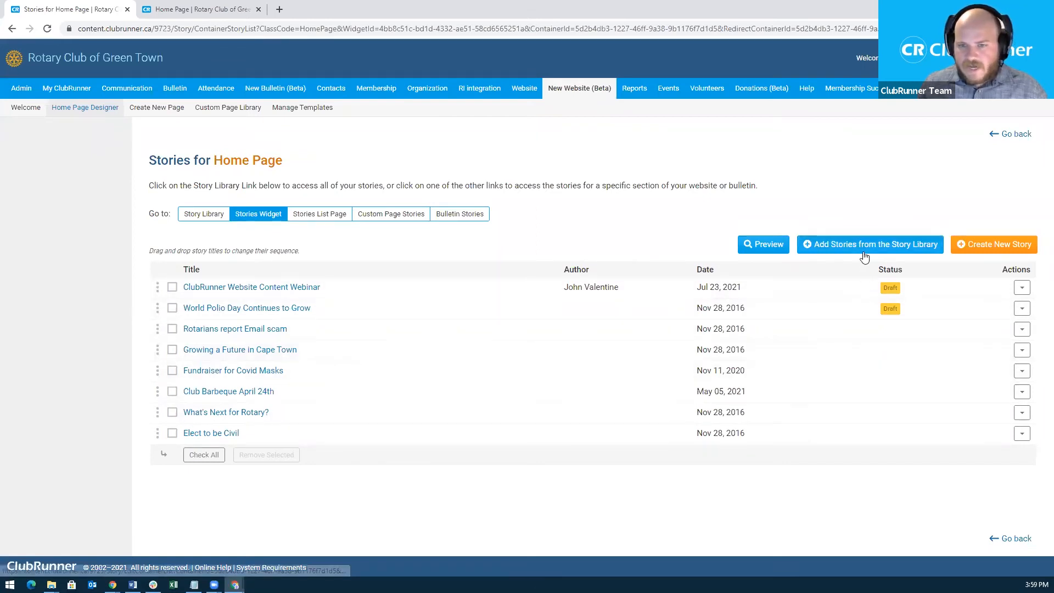
click(835, 249)
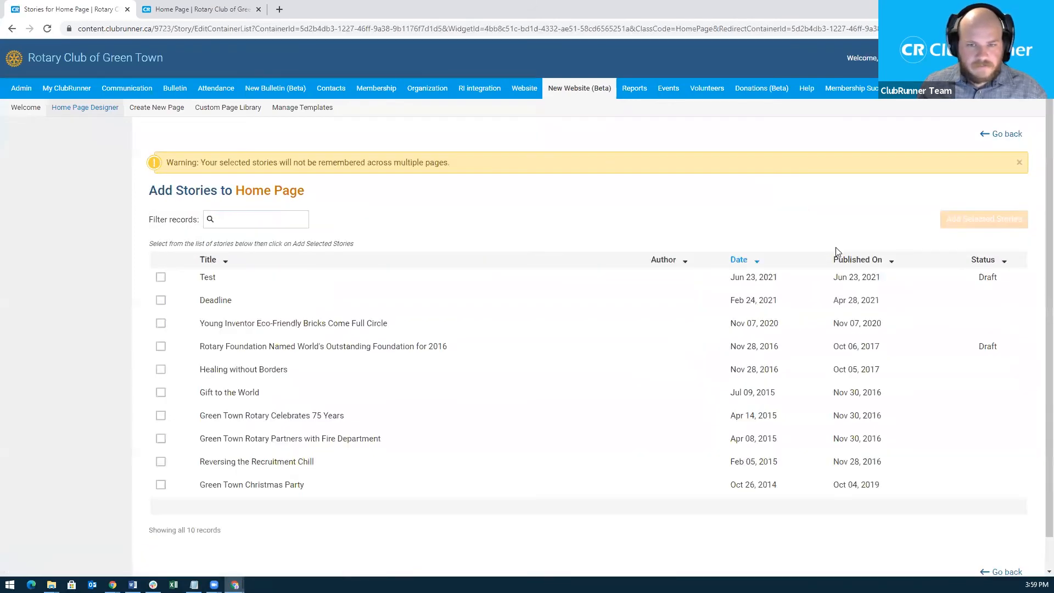
click(161, 277)
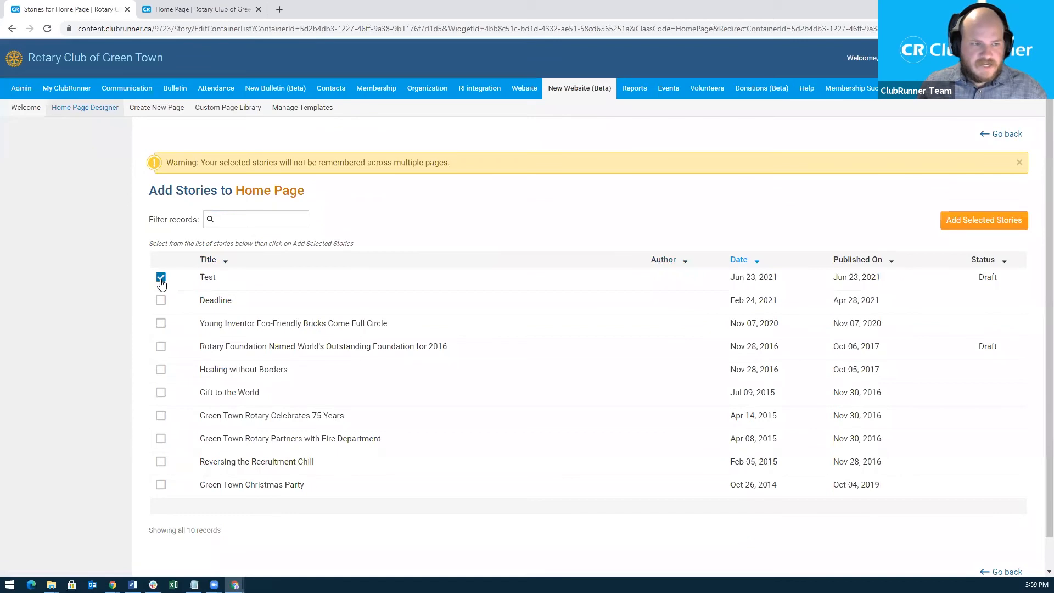
click(982, 228)
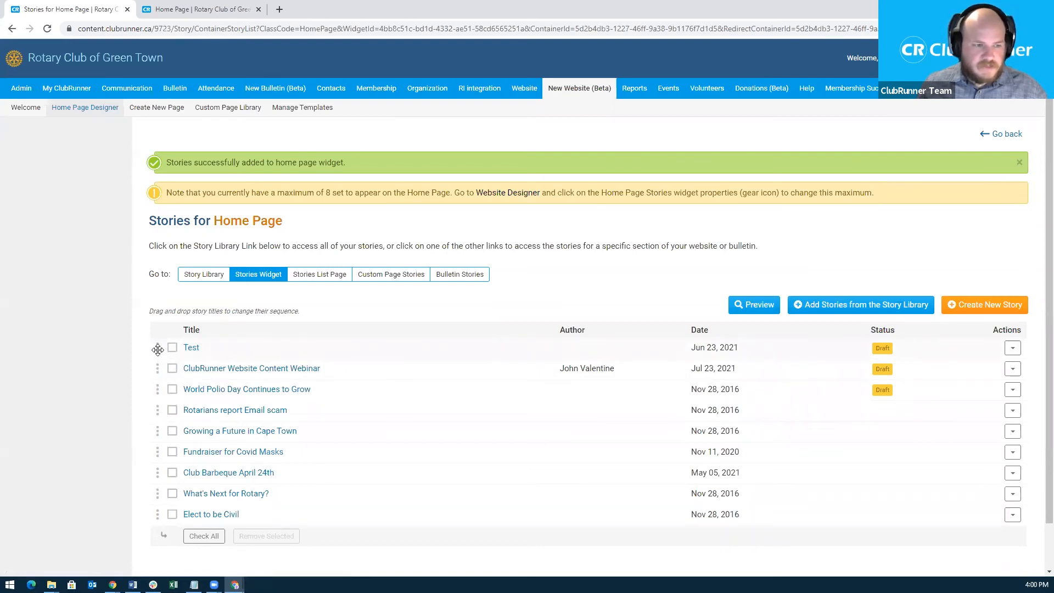
drag(157, 349, 156, 371)
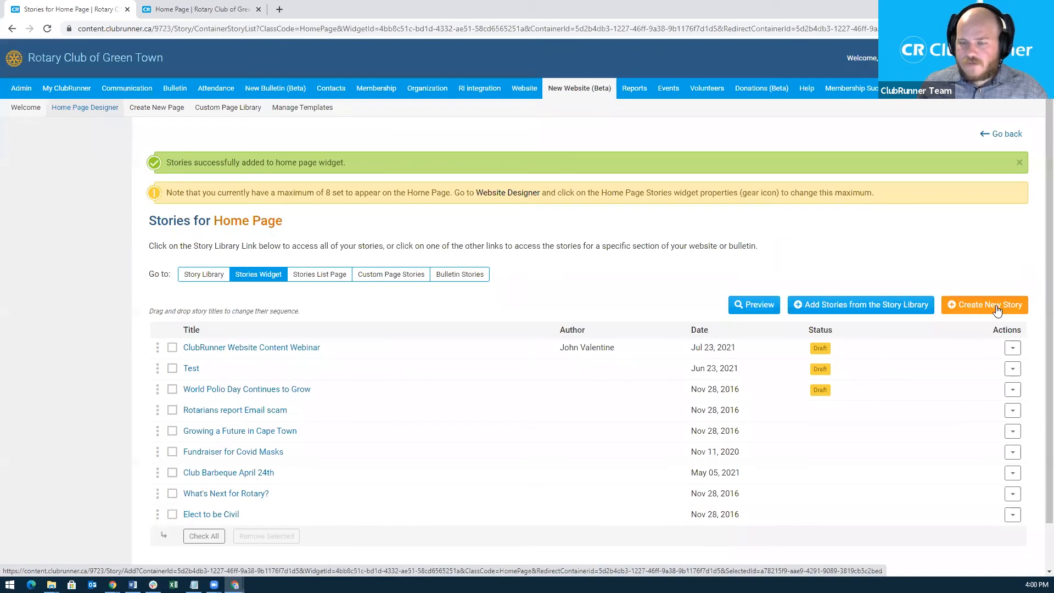
click(960, 312)
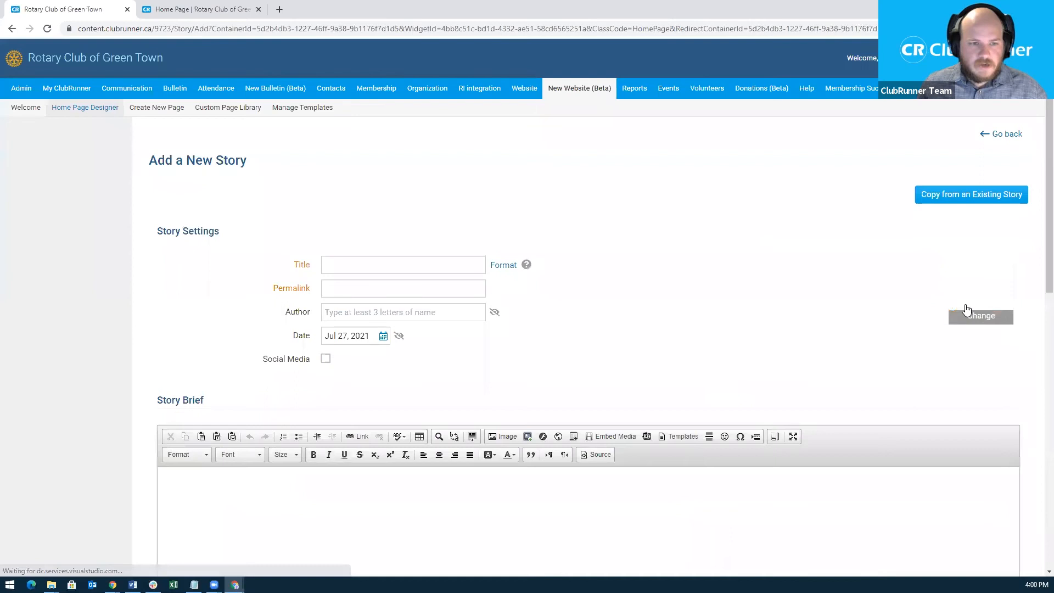
scroll(574, 295, down, 1)
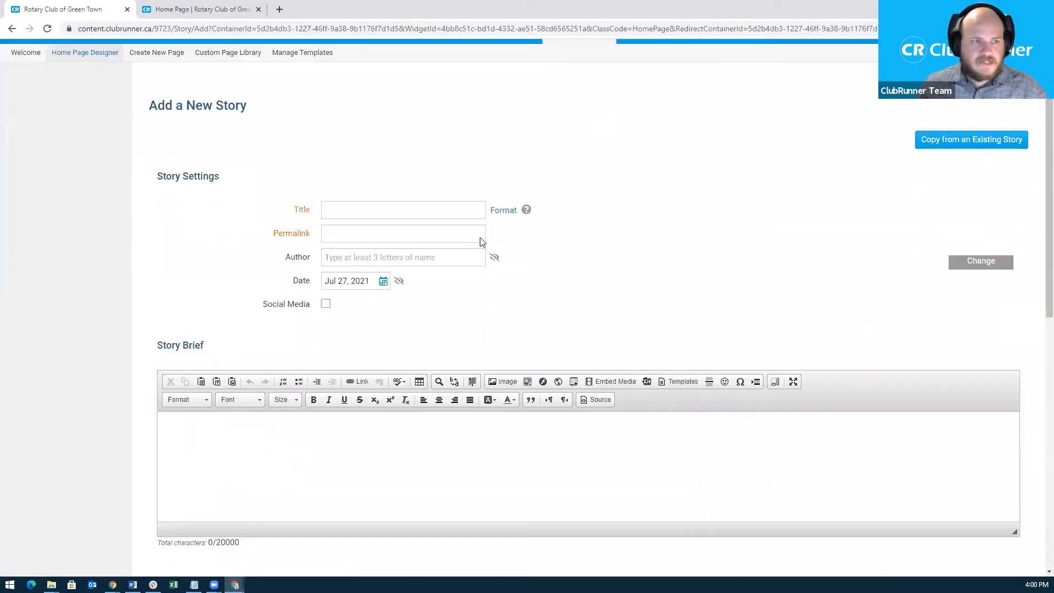
scroll(566, 447, down, 5)
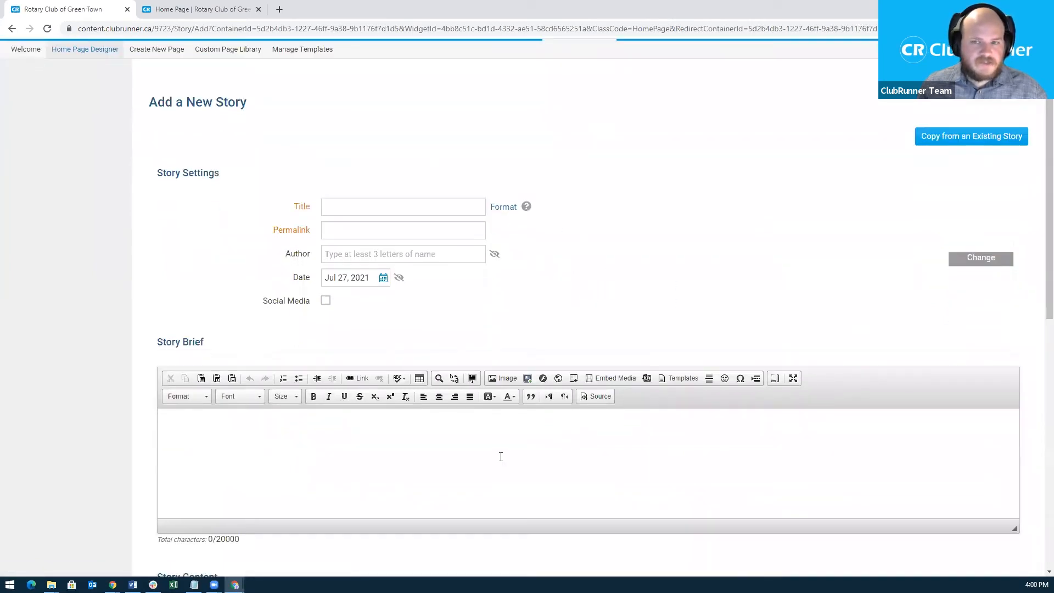
scroll(609, 344, down, 5)
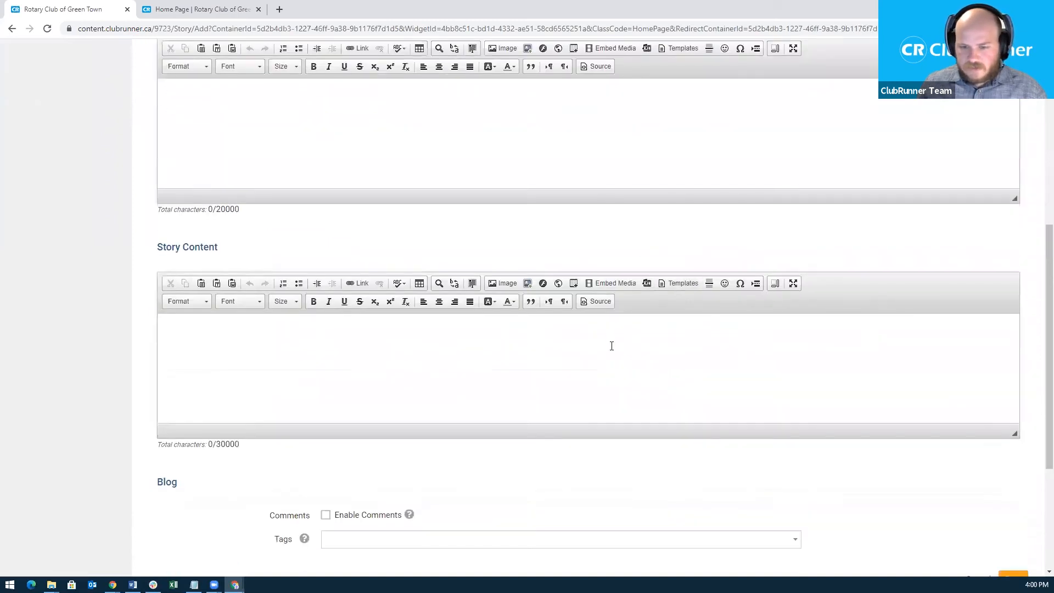
click(969, 366)
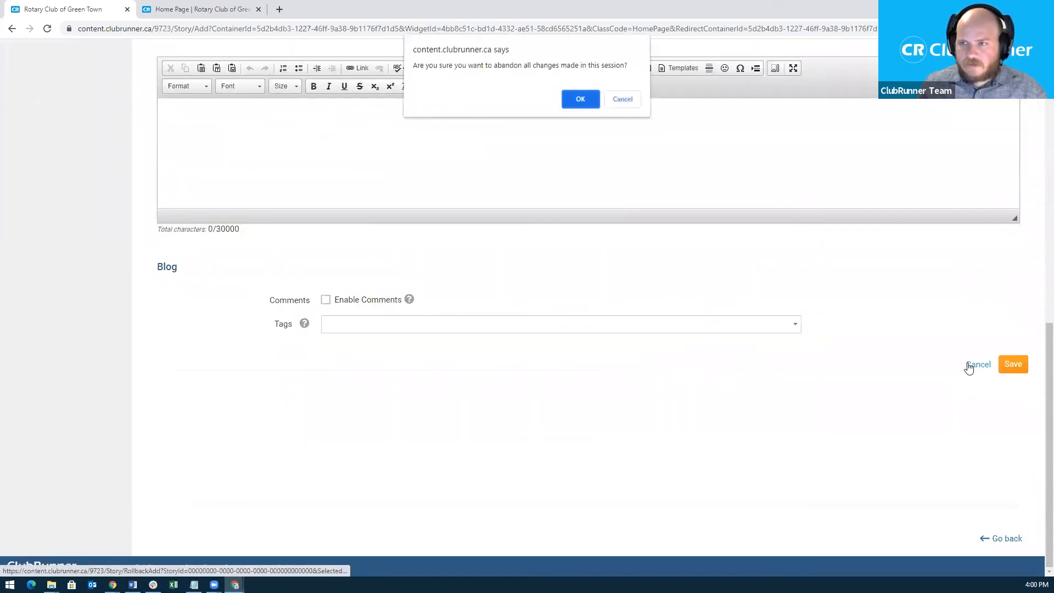
click(577, 102)
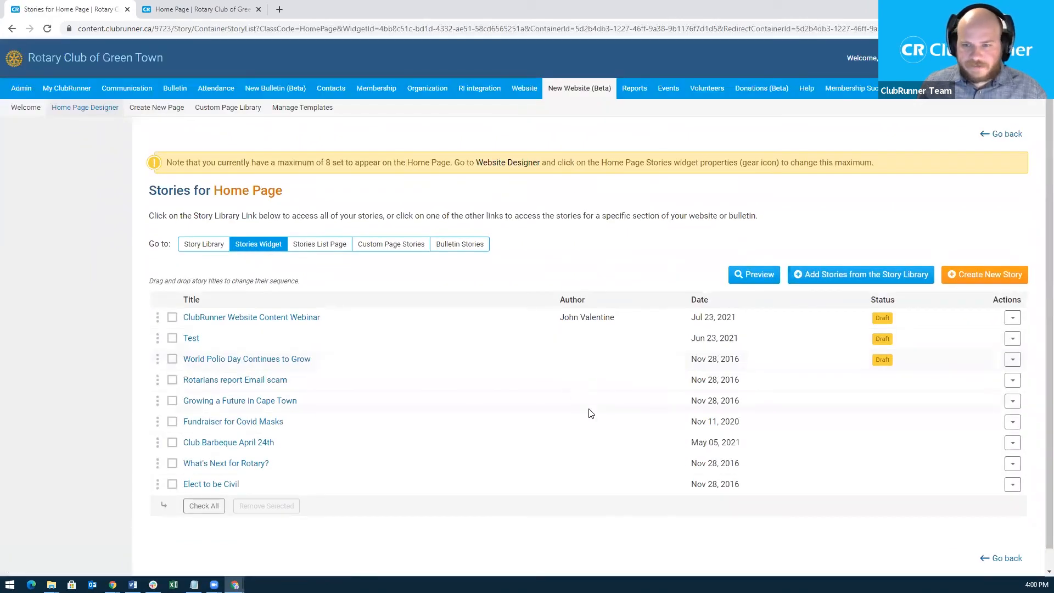
scroll(609, 405, down, 1)
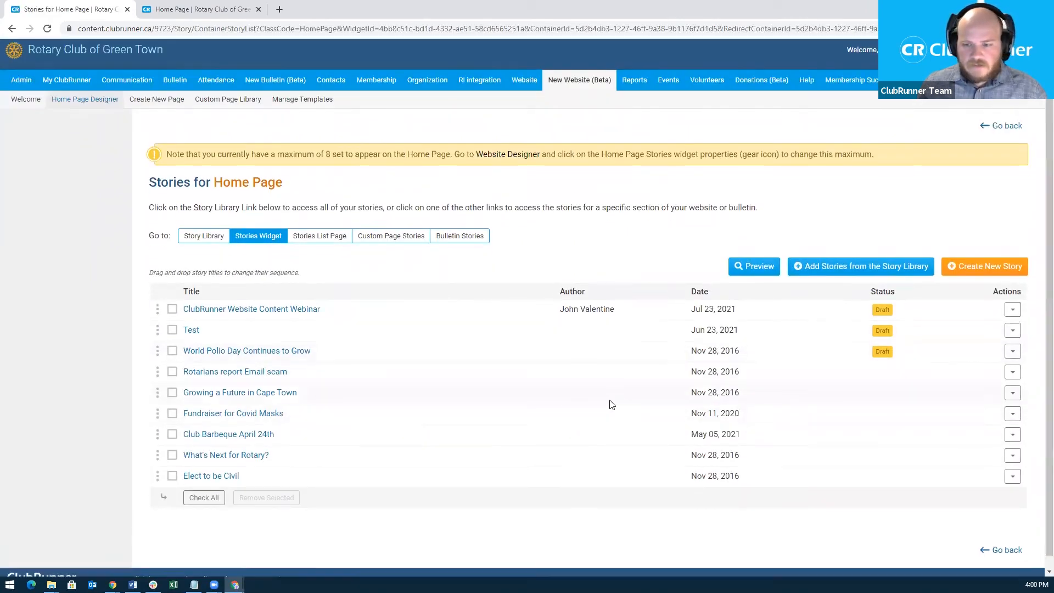
click(1009, 115)
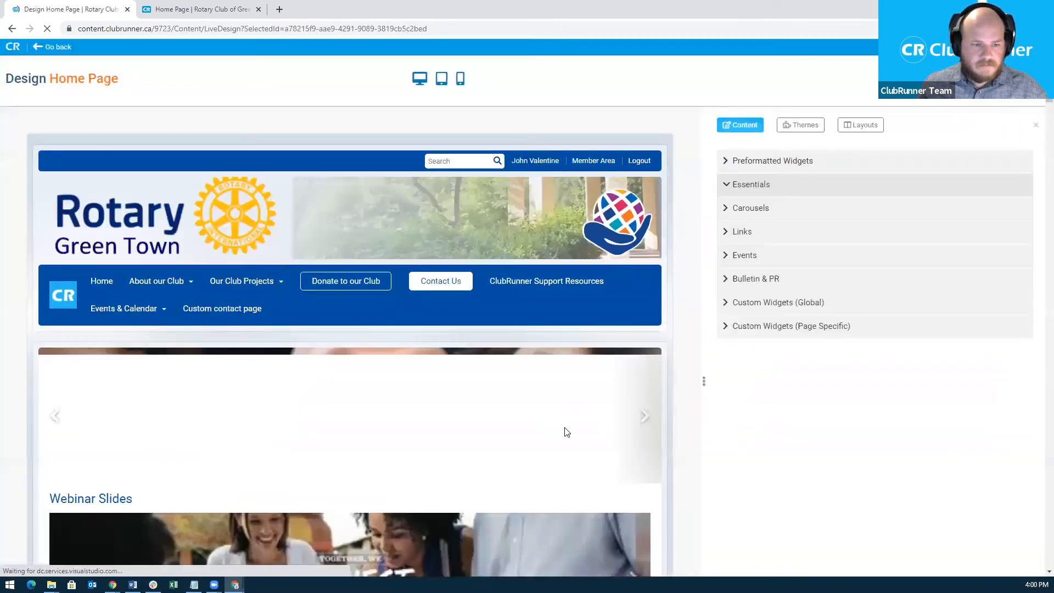
scroll(577, 428, down, 8)
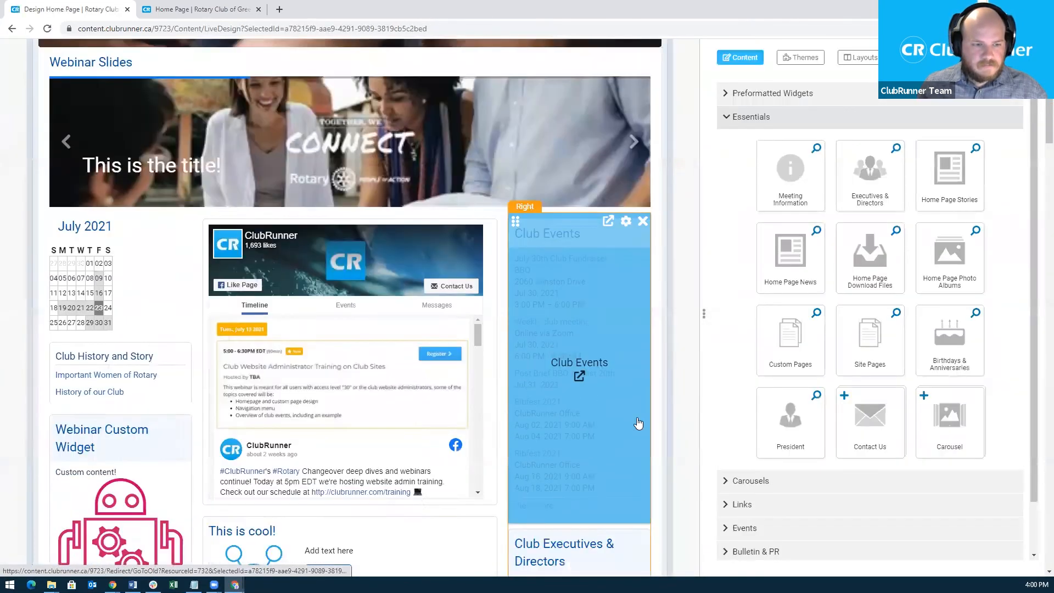
scroll(638, 423, down, 10)
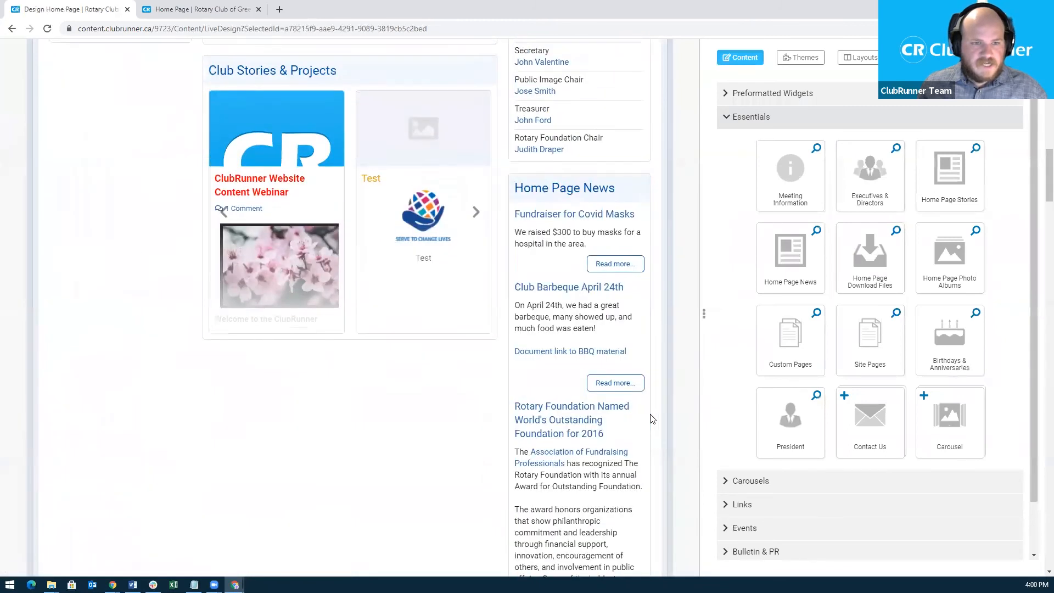
scroll(653, 419, up, 2)
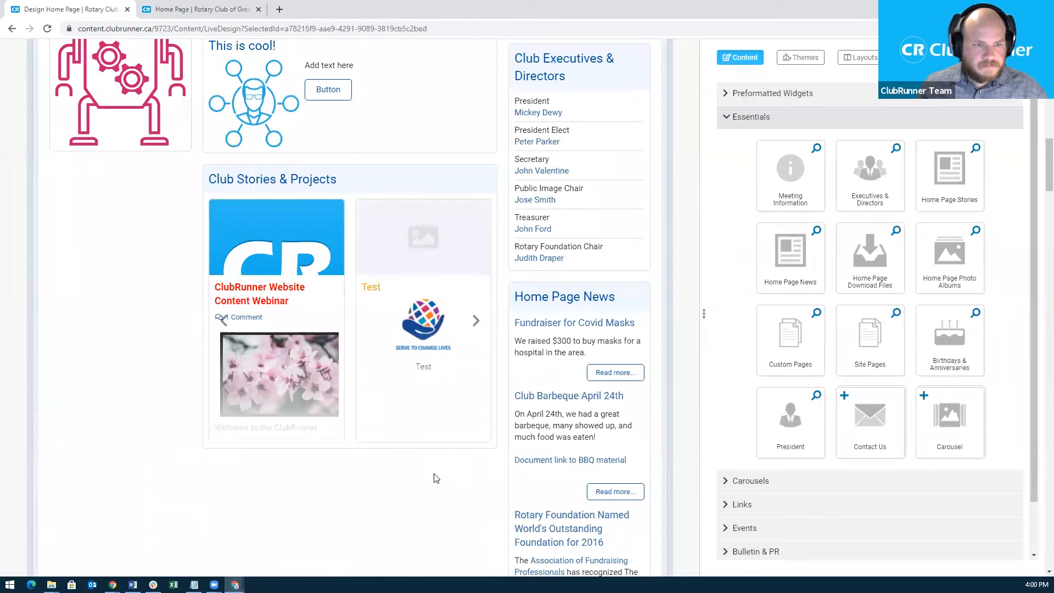
mouse_move(464, 321)
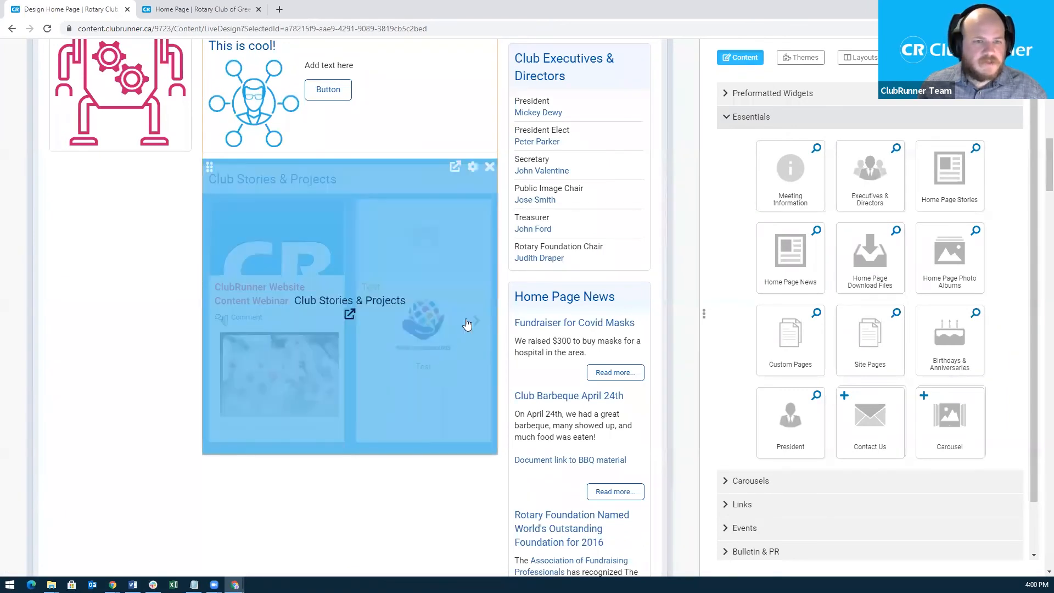
click(455, 171)
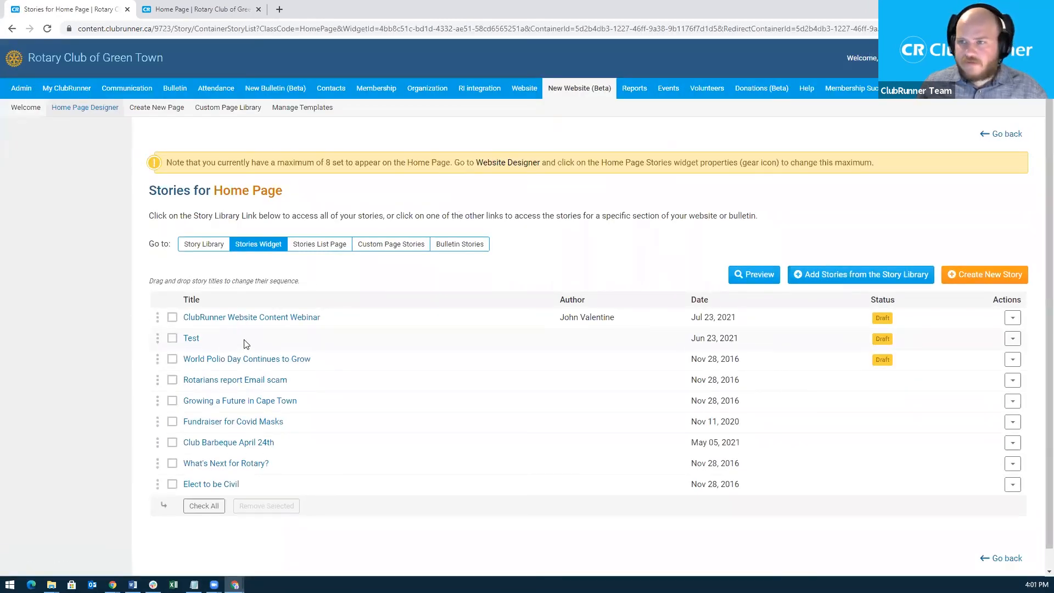
Remove the Test story from the Home Page stories widget, leaving eight stories.
click(1012, 341)
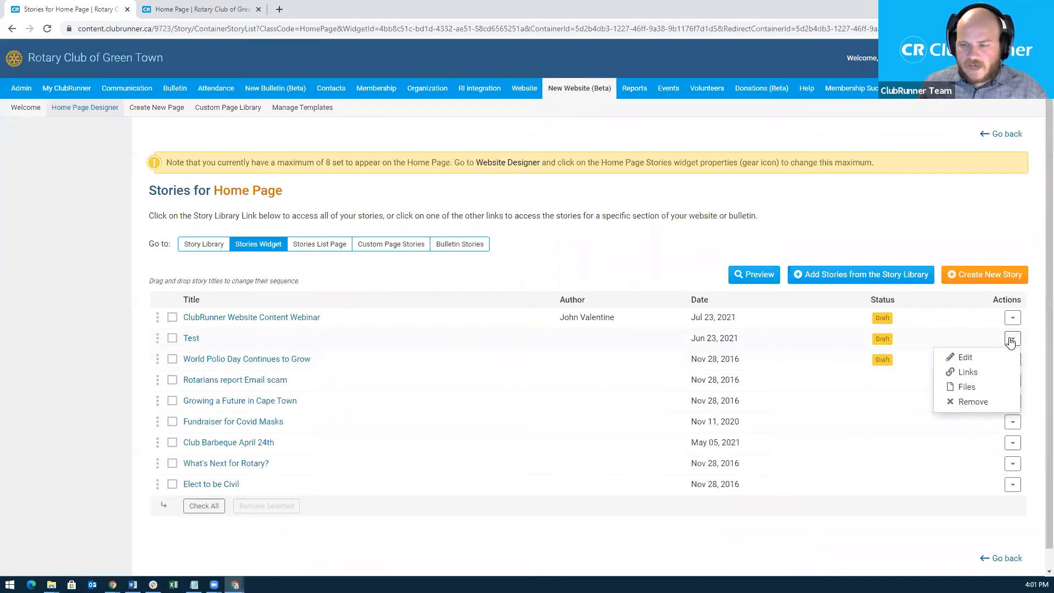
click(972, 404)
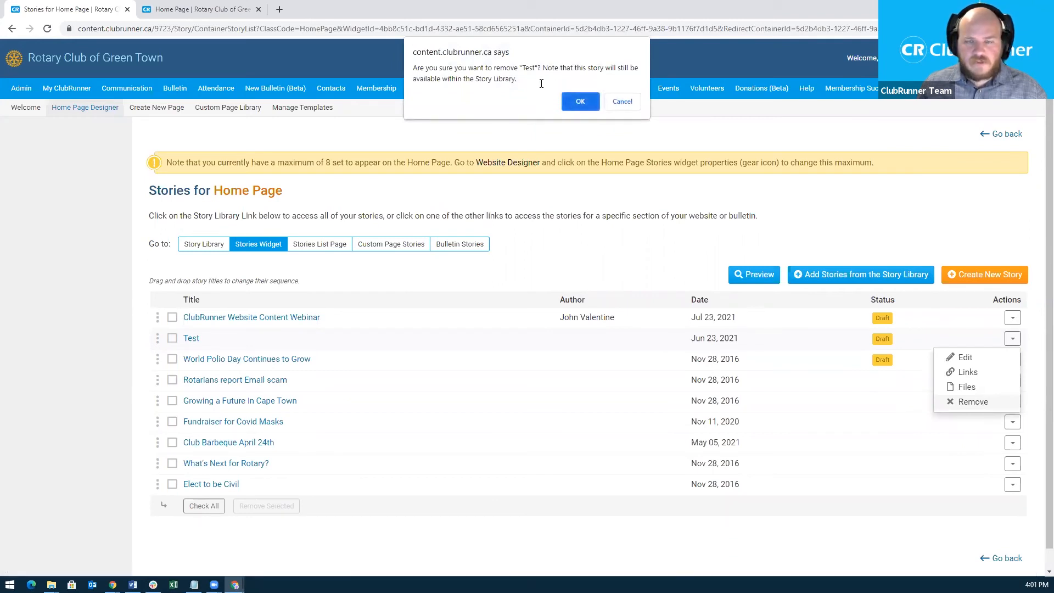
click(581, 102)
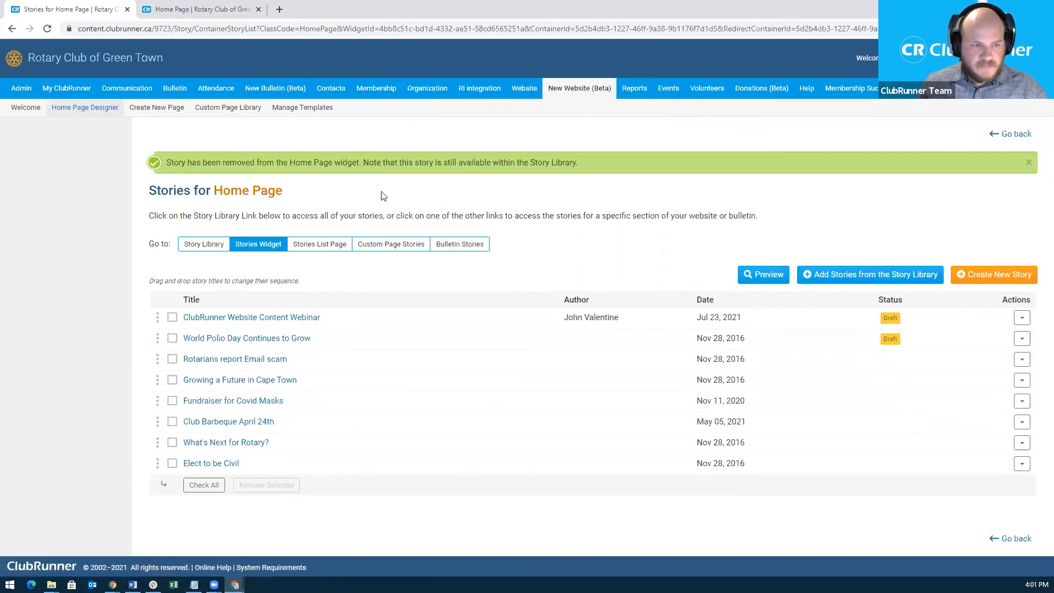
Check that Test is still in the Story Library, then go back to the home page designer.
click(836, 277)
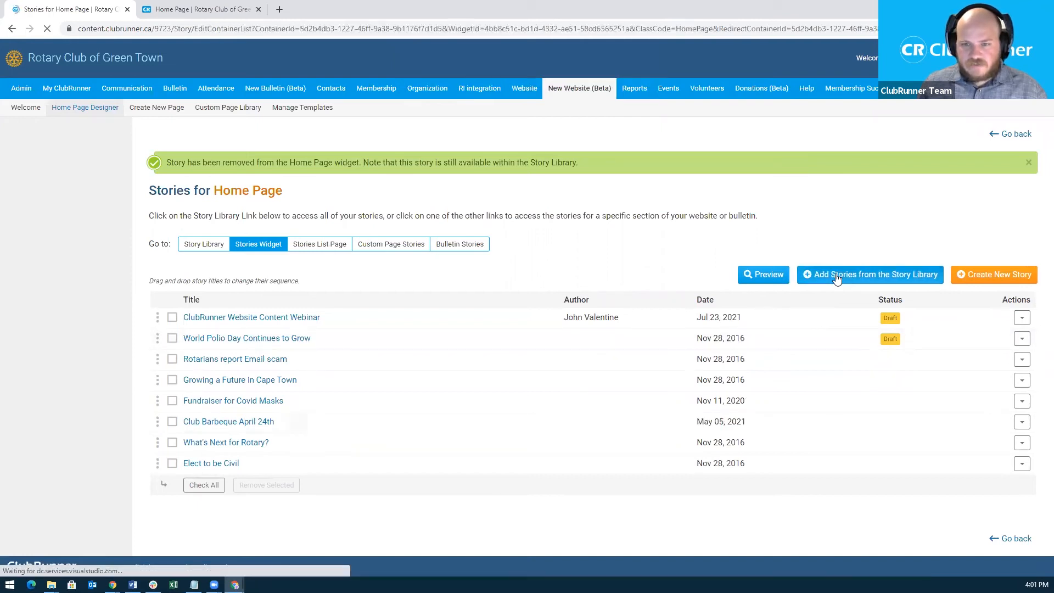
double_click(214, 281)
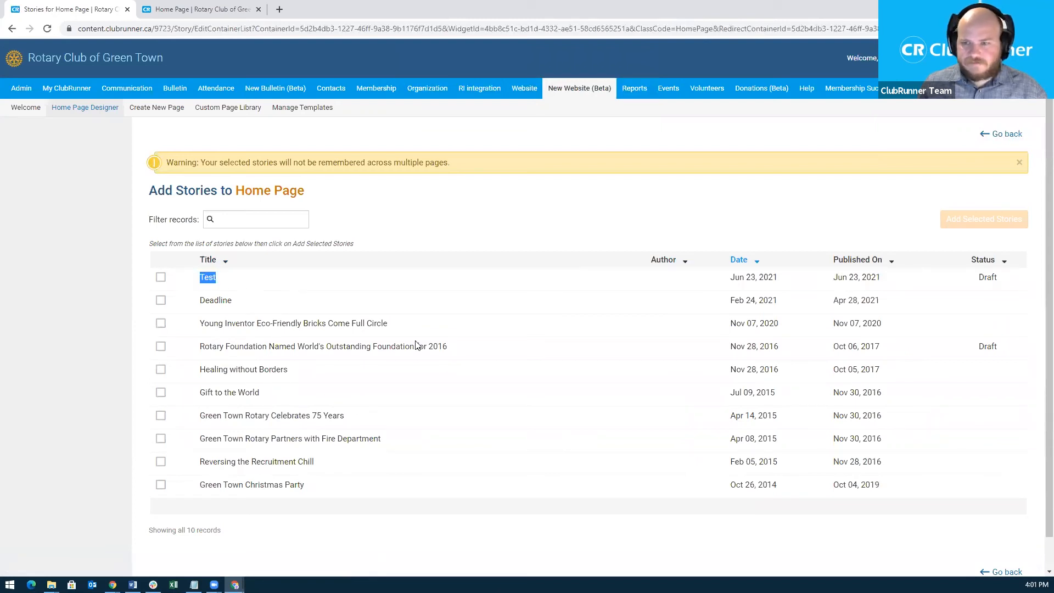
click(1006, 140)
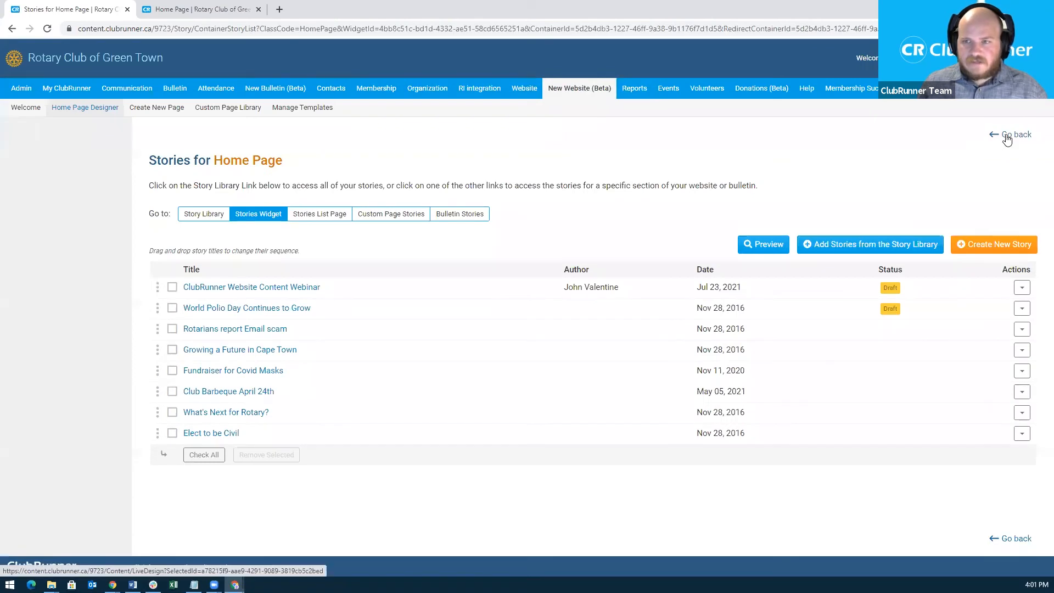
click(1007, 137)
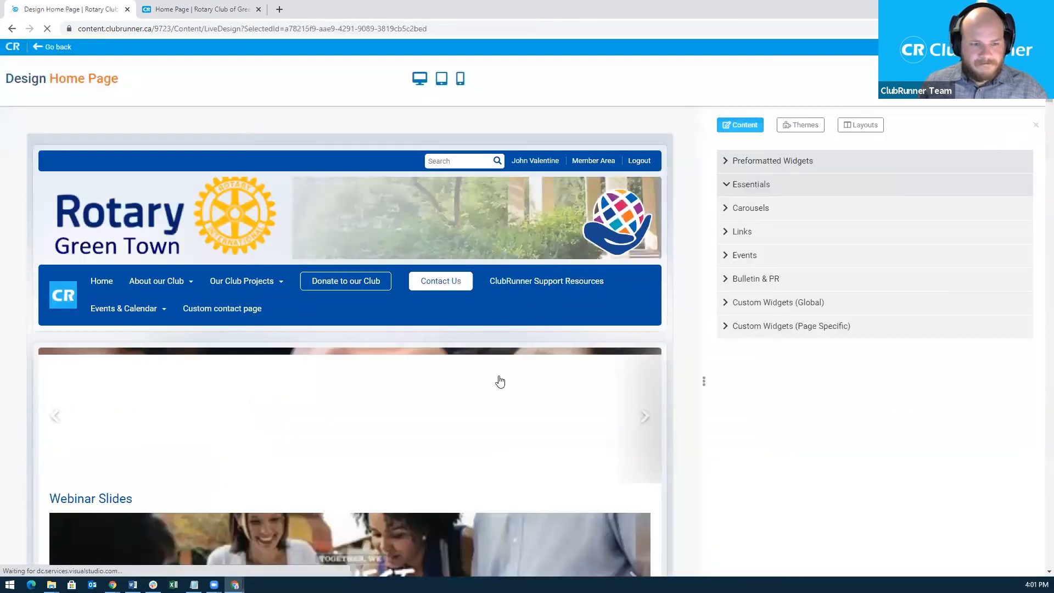
Save the Club Stories & Projects widget with Regular layout and 8 items, then review the preview.
scroll(501, 379, down, 8)
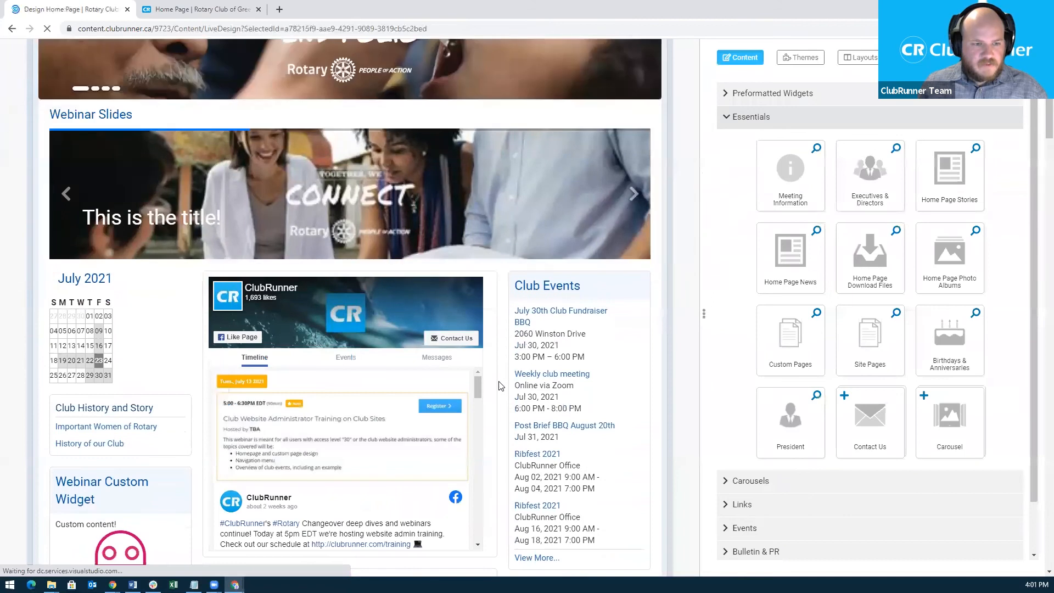
scroll(501, 386, down, 8)
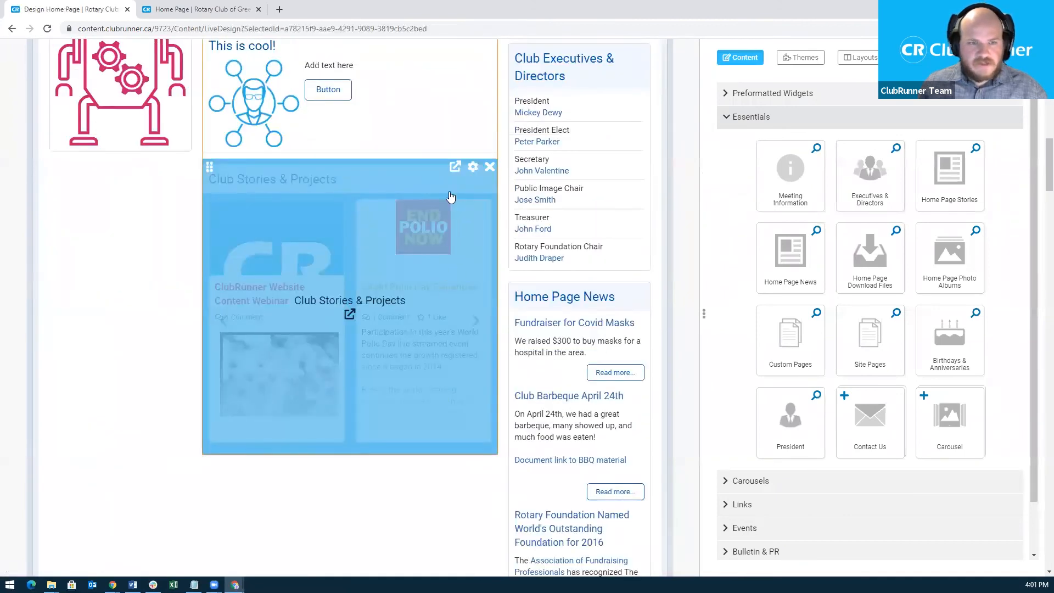
click(474, 166)
drag(764, 230, 747, 464)
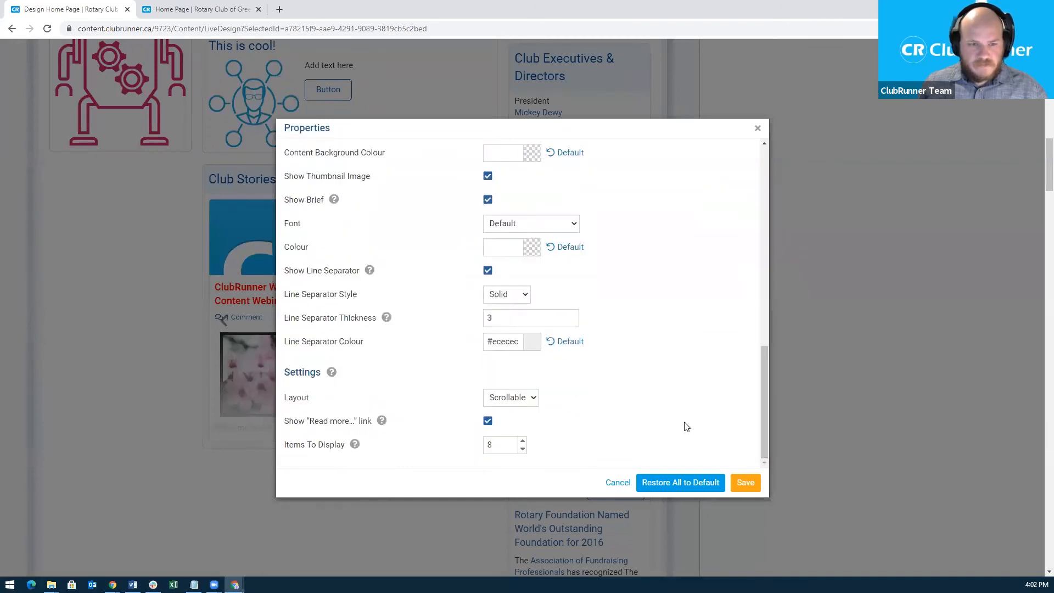
click(503, 399)
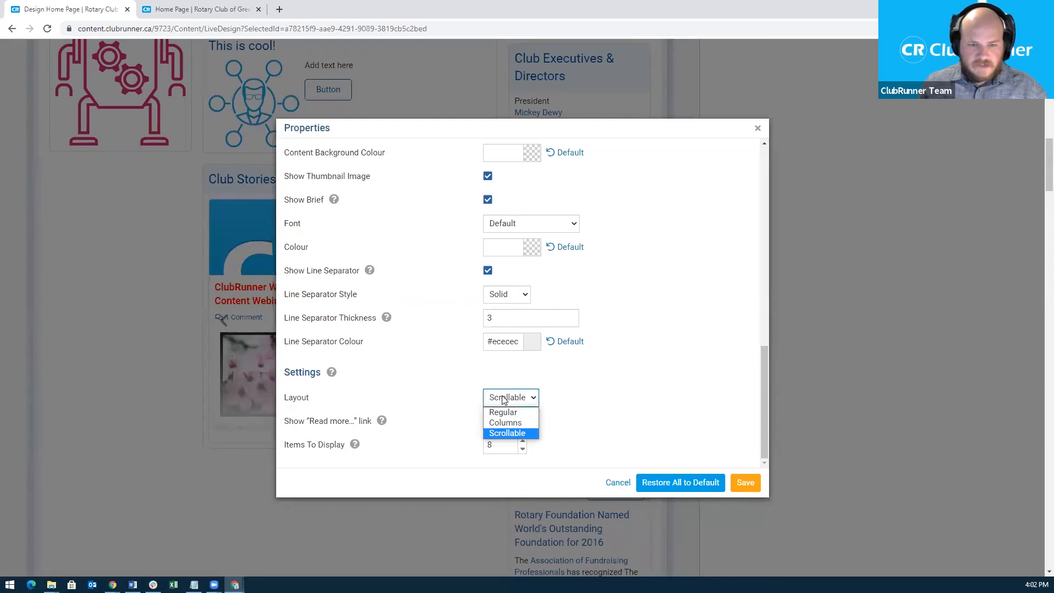
click(503, 412)
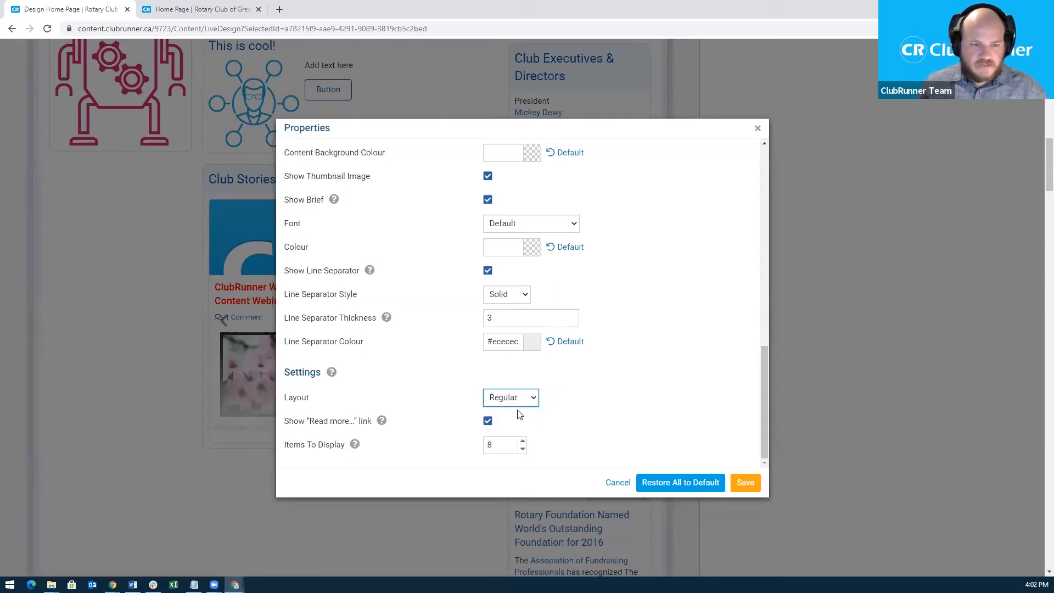
mouse_move(382, 421)
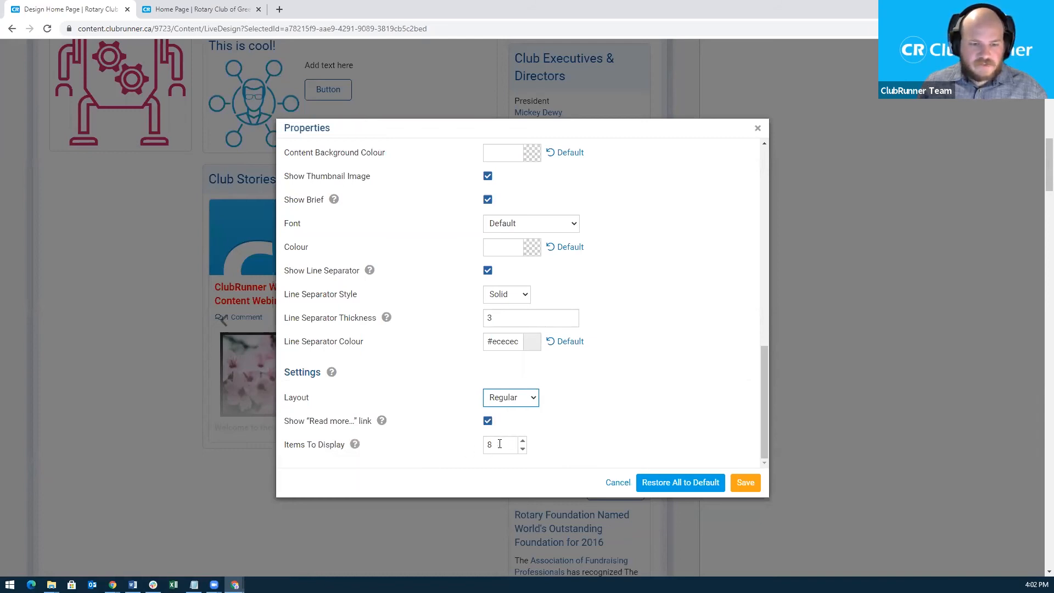
click(756, 483)
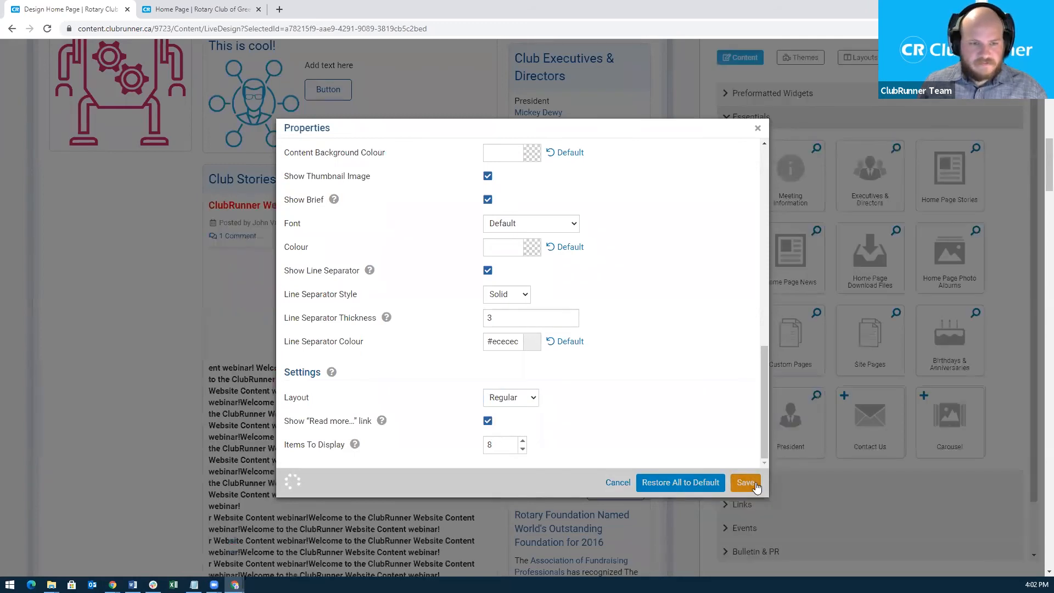
scroll(261, 426, down, 2)
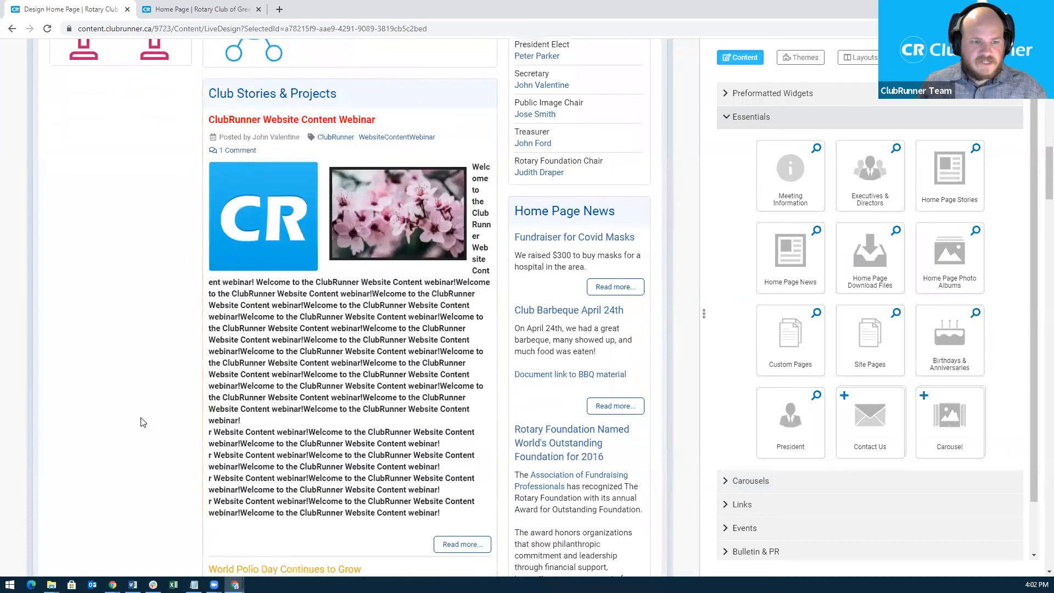
scroll(146, 387, down, 4)
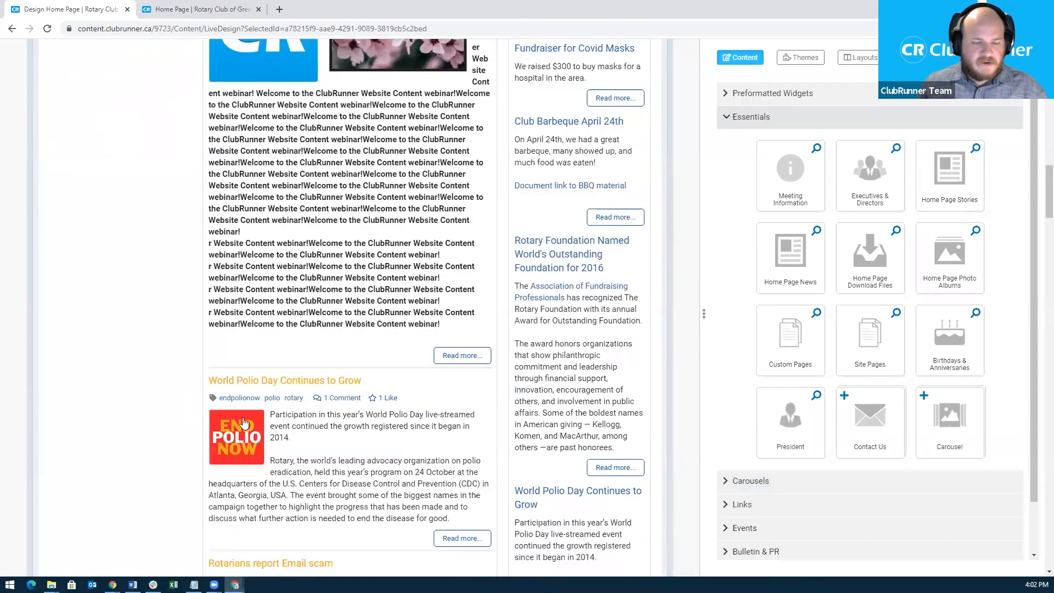
scroll(183, 395, up, 2)
scroll(182, 395, up, 10)
Publish the home page and step through the Club Stories carousel on the live site.
scroll(615, 265, up, 5)
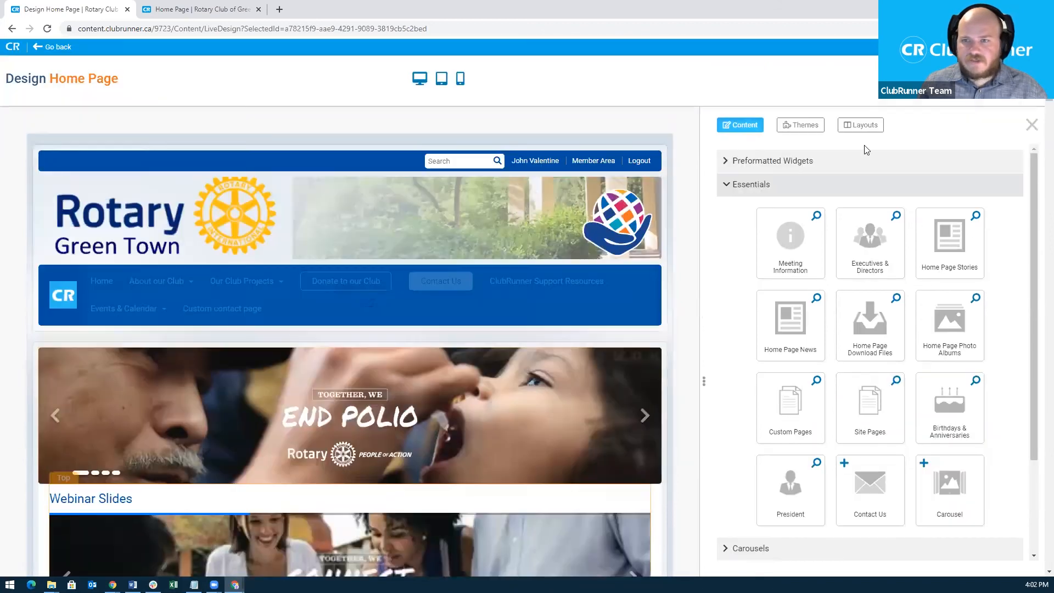
click(950, 78)
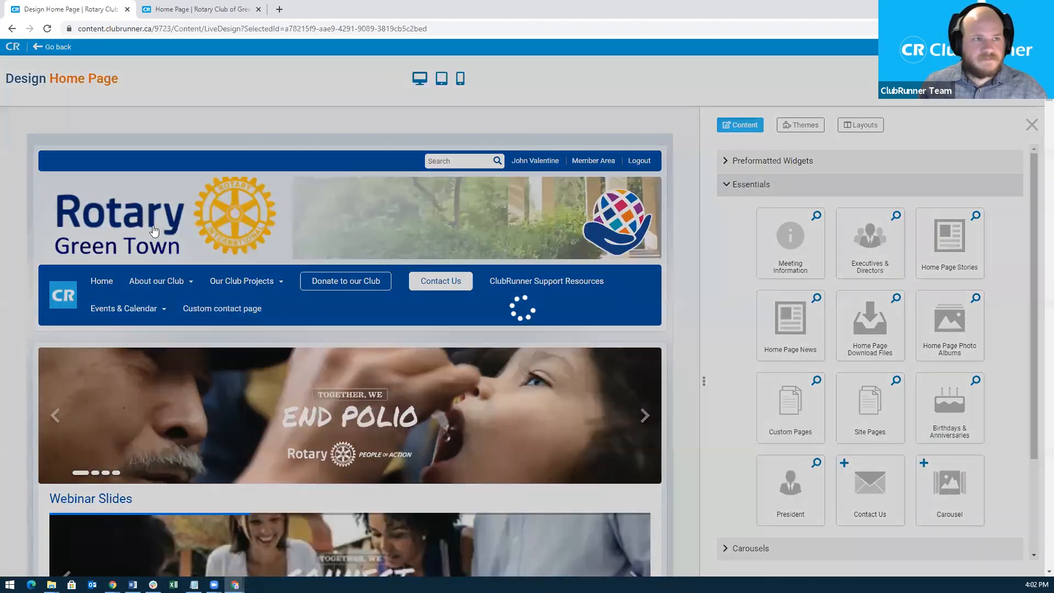
click(215, 12)
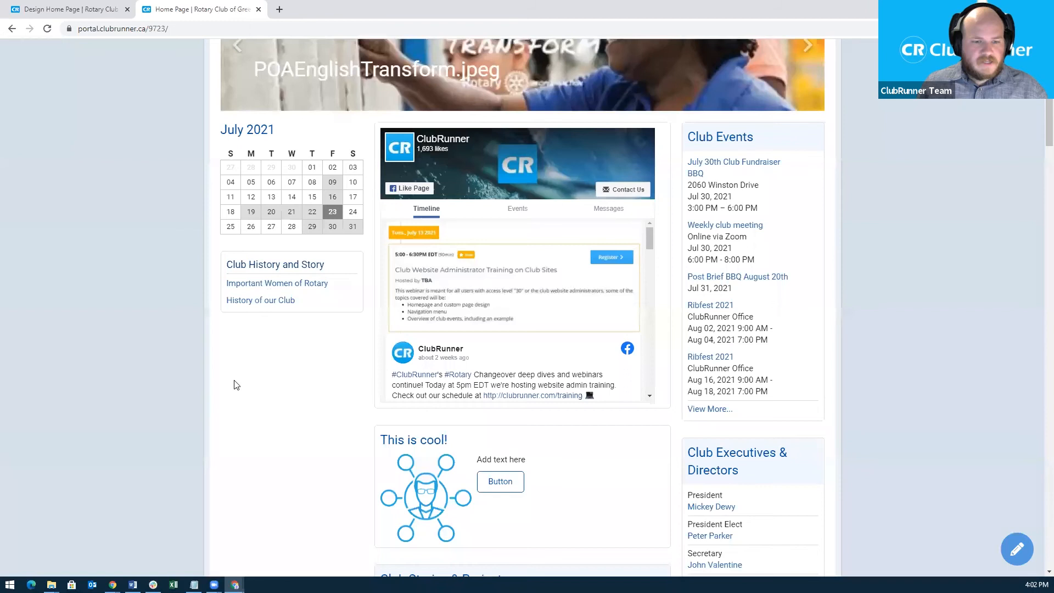
scroll(236, 384, down, 6)
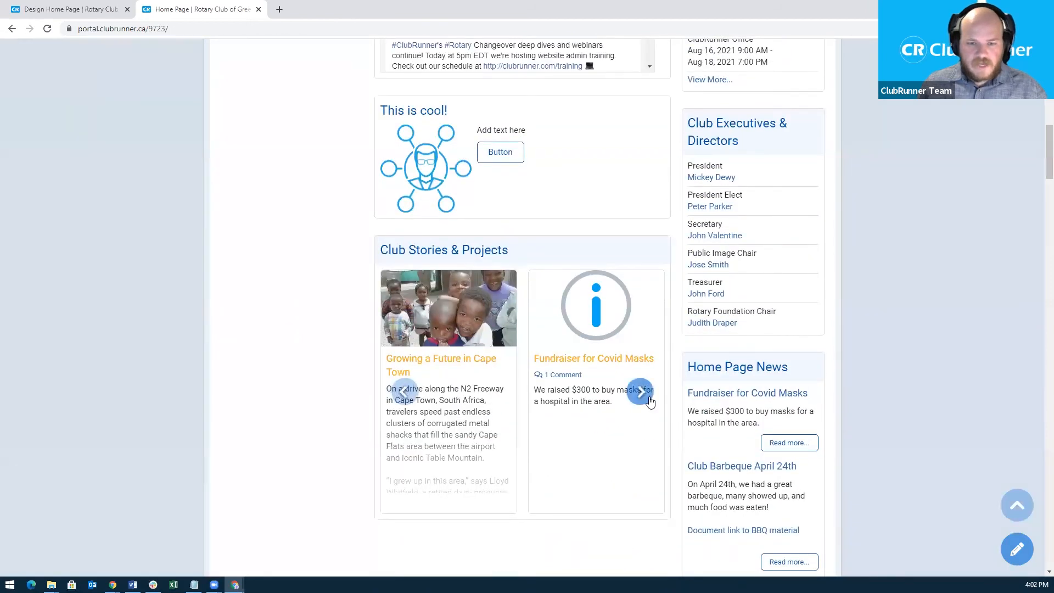
click(649, 401)
click(649, 400)
click(649, 399)
click(648, 398)
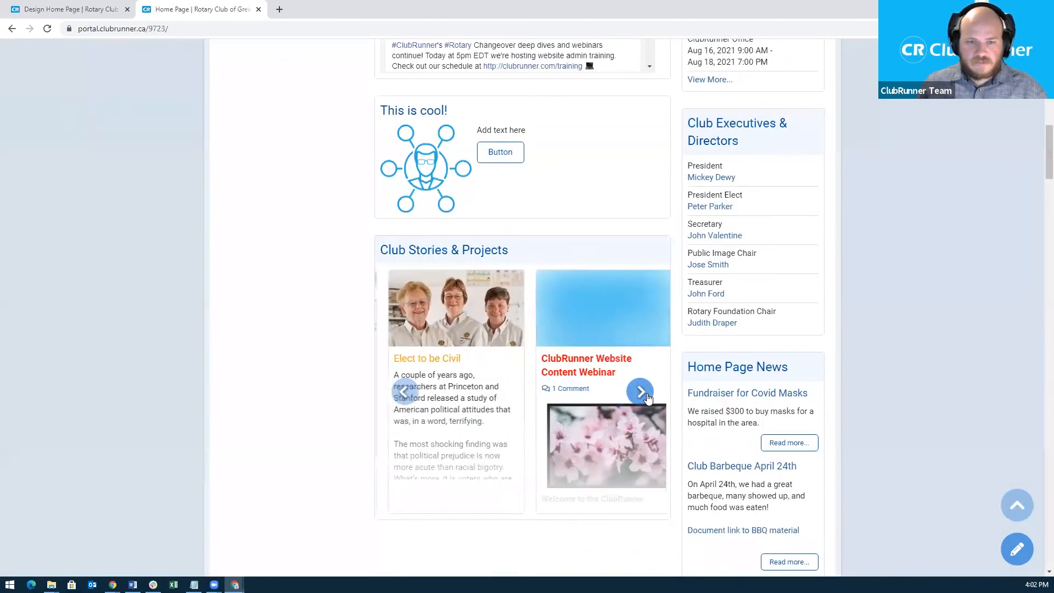
click(648, 398)
Reload the live home page and open the full ClubRunner Website Content Webinar story.
scroll(292, 370, up, 2)
click(125, 32)
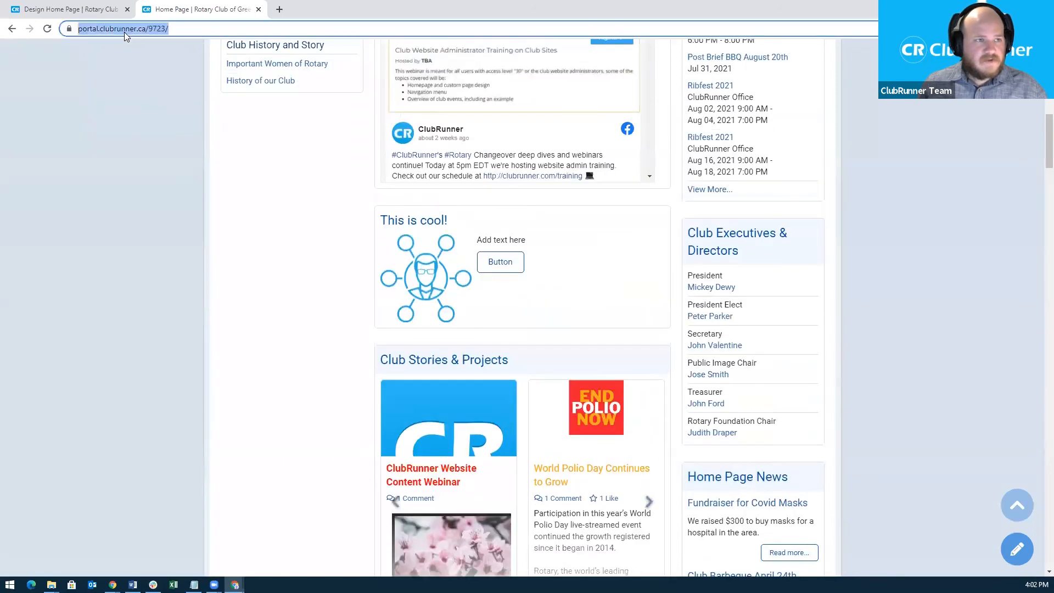
key(Return)
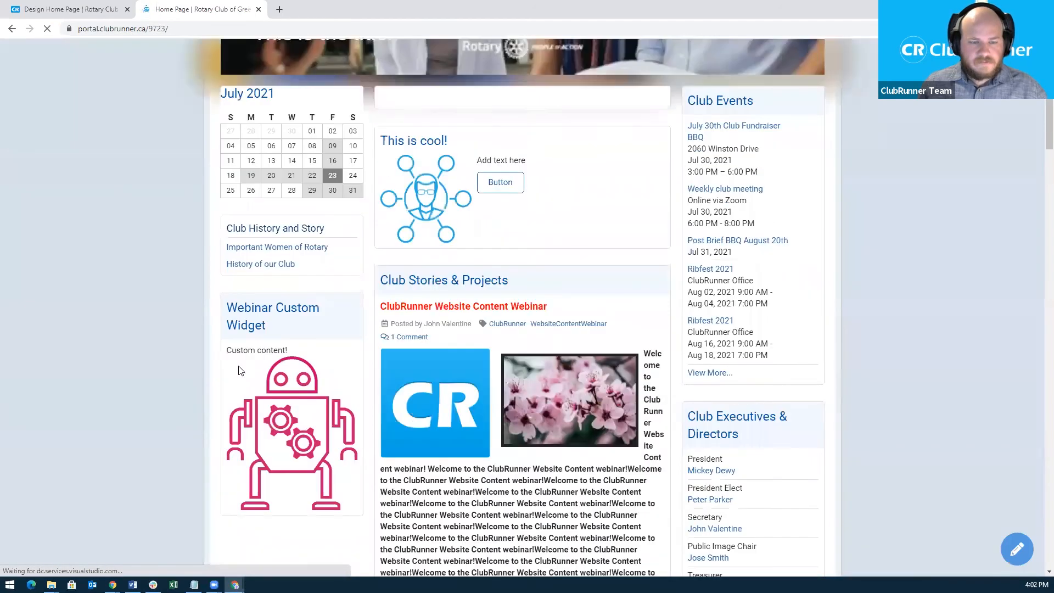
scroll(496, 275, down, 7)
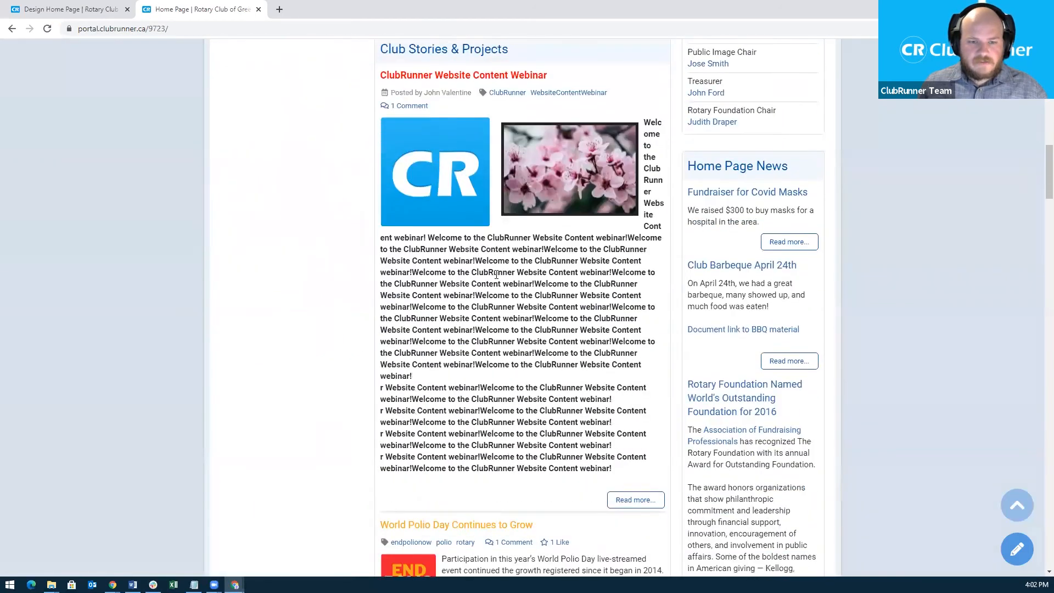
scroll(497, 275, down, 3)
scroll(454, 368, down, 4)
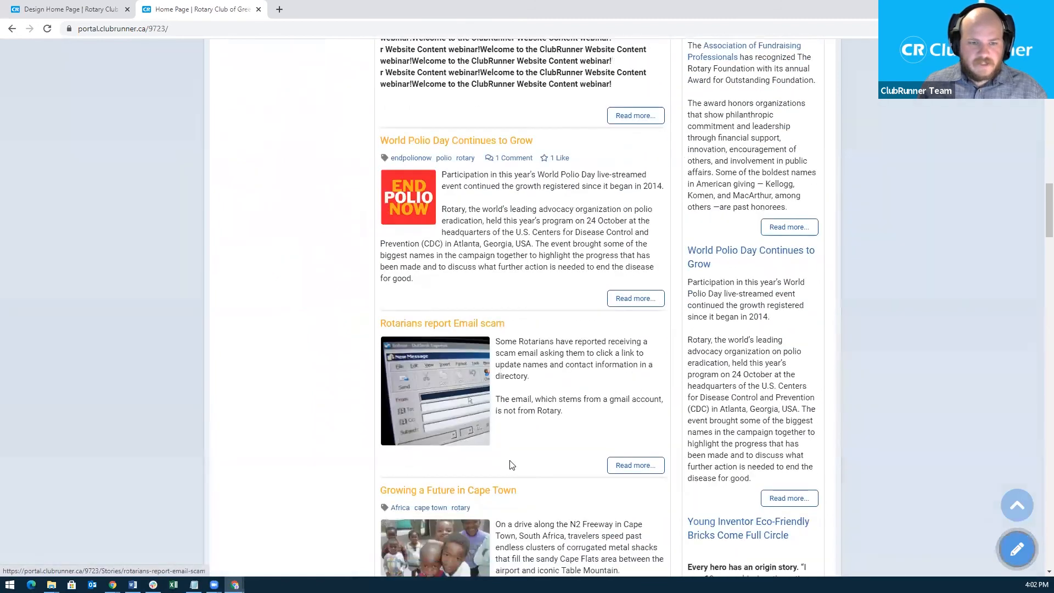
scroll(511, 465, down, 1)
scroll(640, 297, up, 4)
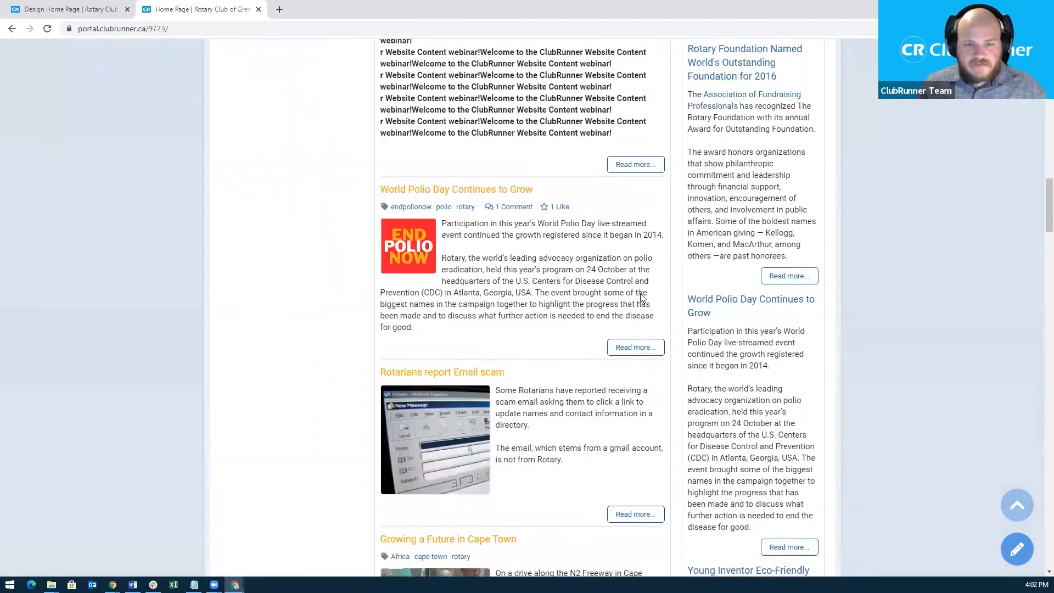
click(634, 280)
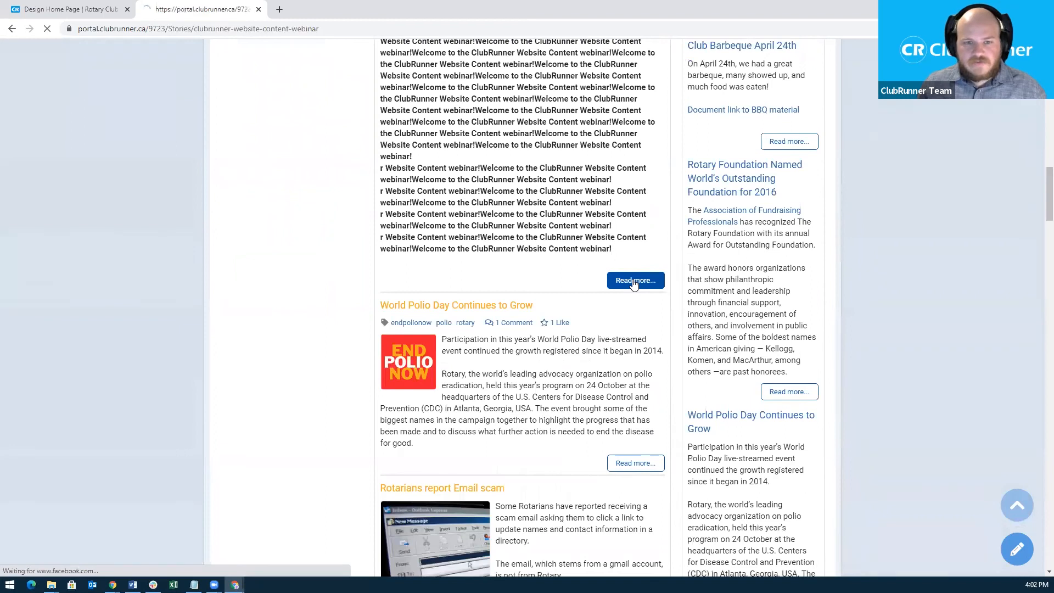
scroll(632, 284, down, 1)
Scroll down the ClubRunner Website Content Webinar story page.
scroll(631, 283, down, 2)
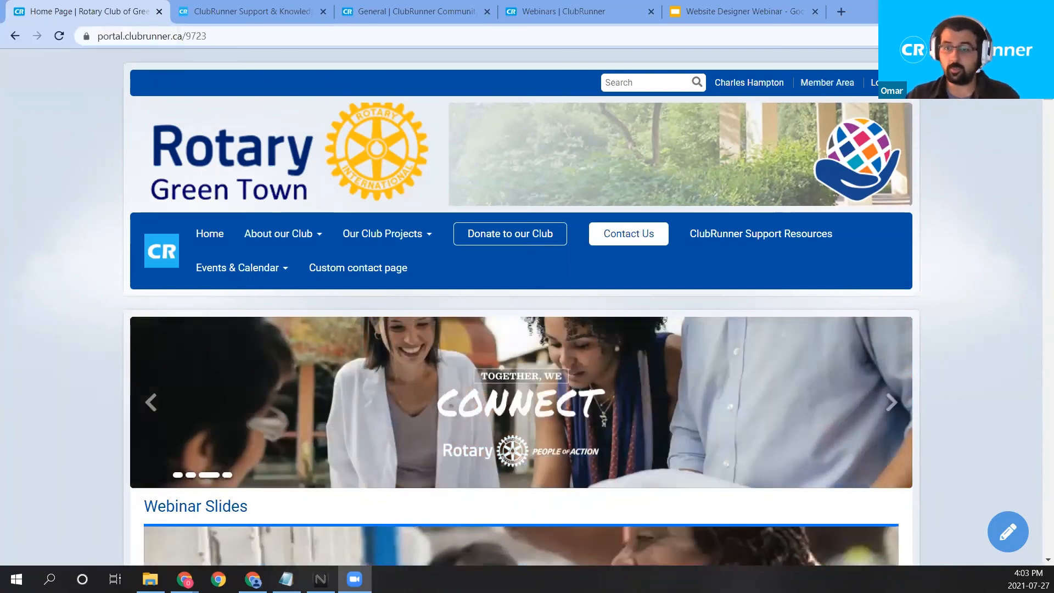
Enter the Member Area and open Home Page Designer from the New Website (Beta) tab.
click(806, 85)
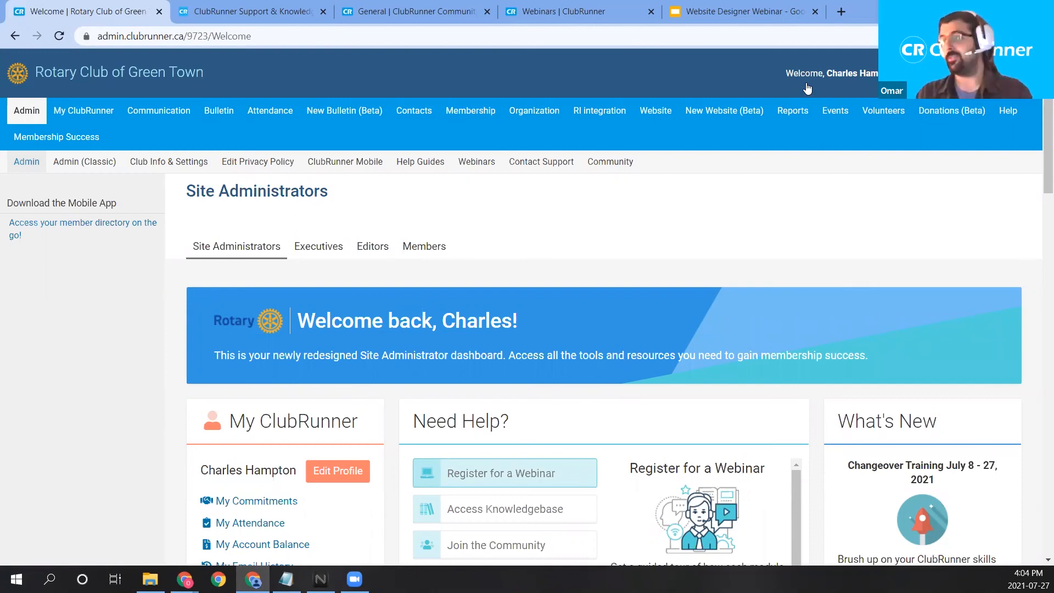
click(741, 112)
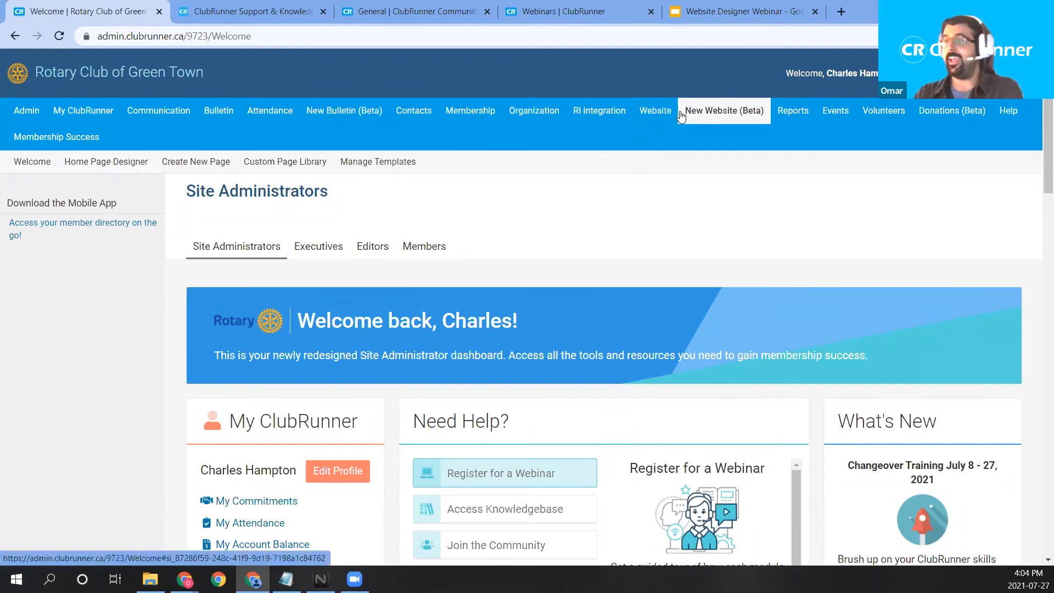
click(128, 164)
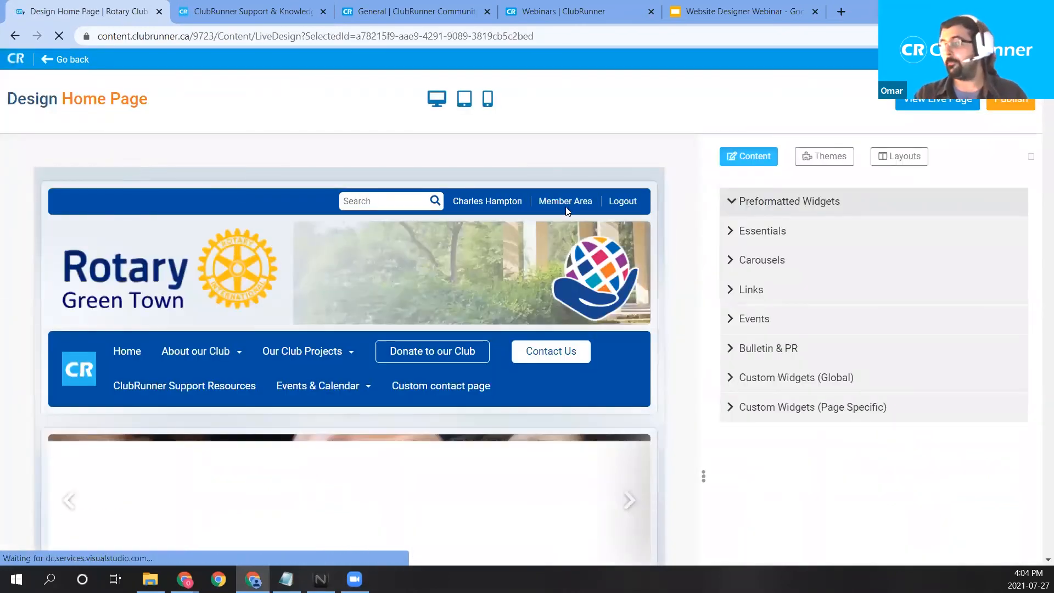
Drag a Home Page News widget from Essentials into the left column below the robot widget.
scroll(609, 243, down, 15)
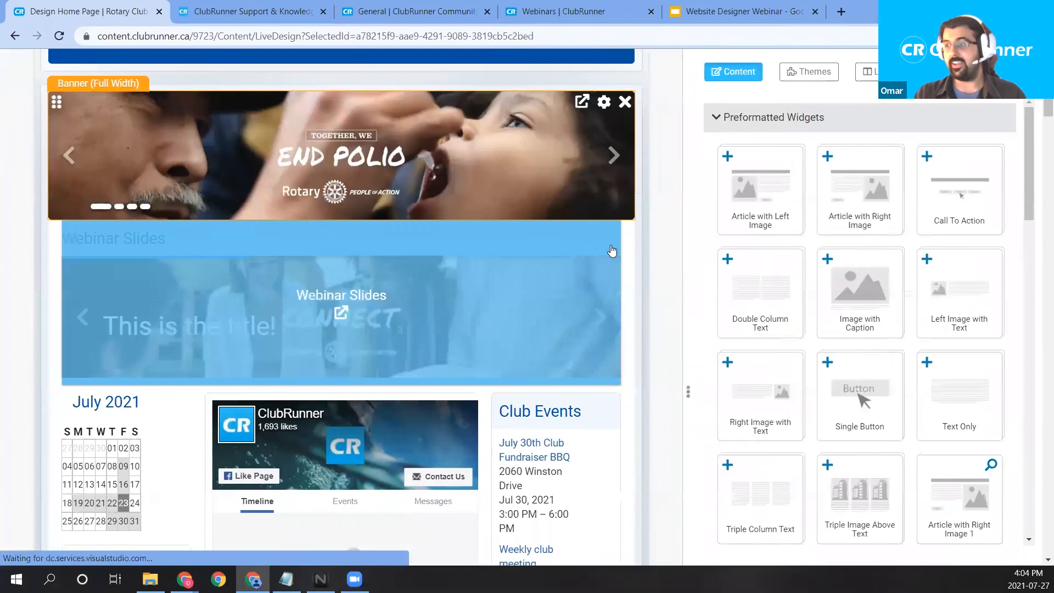
scroll(376, 194, down, 10)
scroll(323, 247, up, 6)
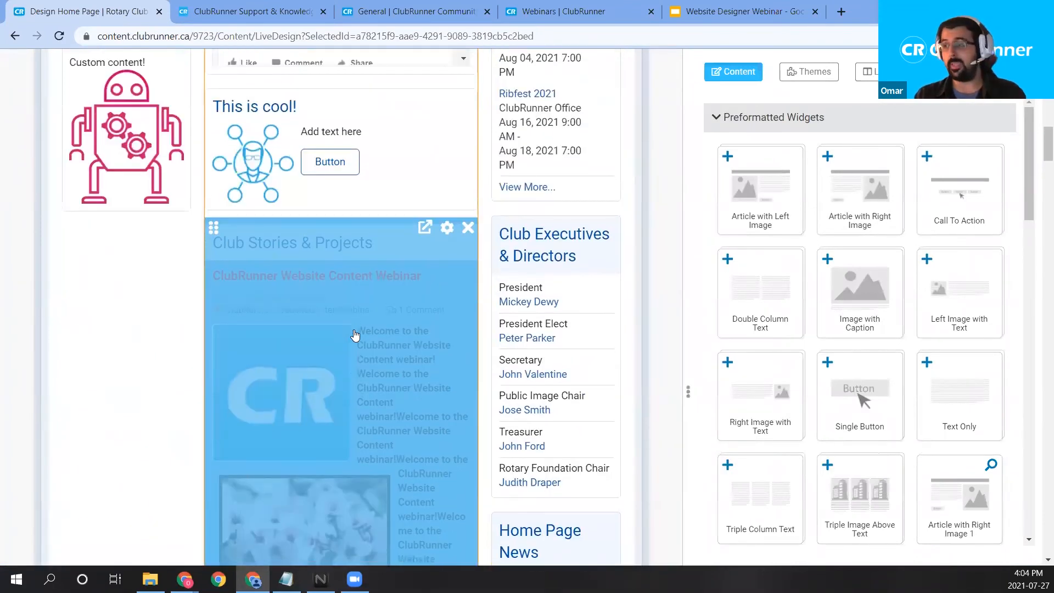
scroll(354, 336, down, 8)
scroll(357, 337, up, 10)
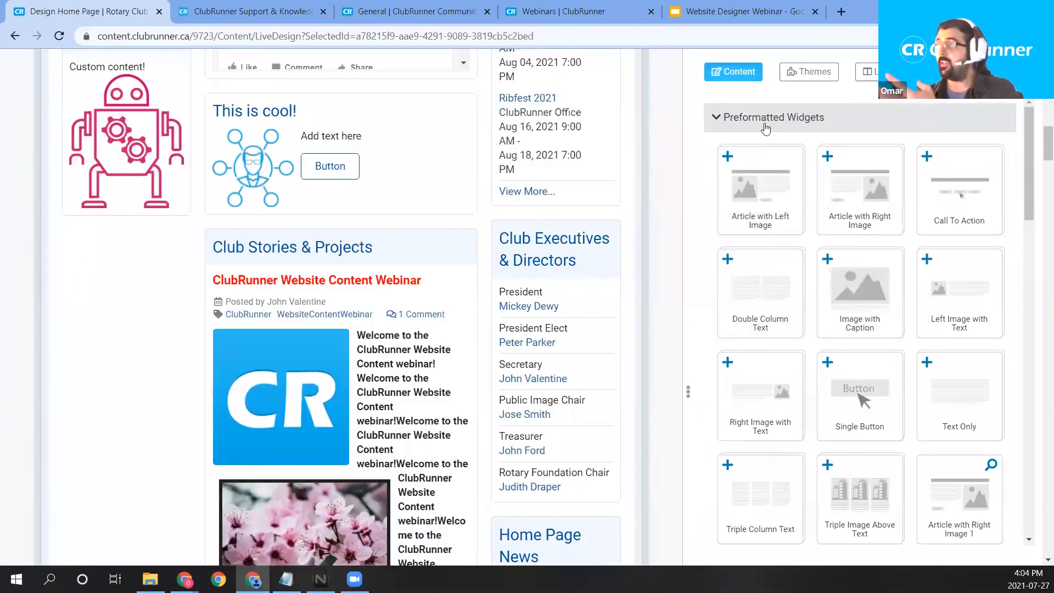
click(766, 118)
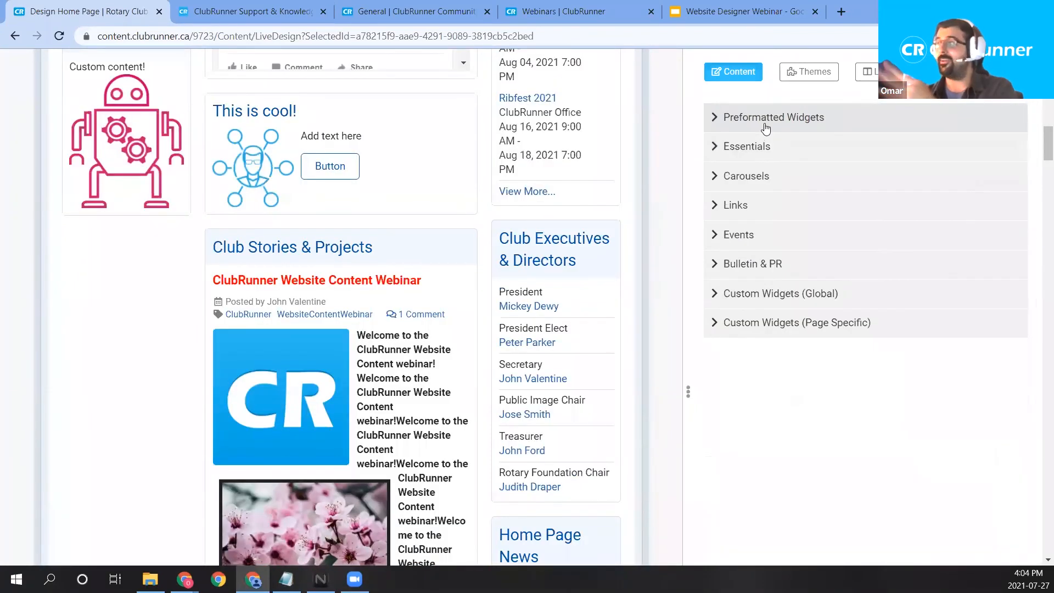
click(766, 159)
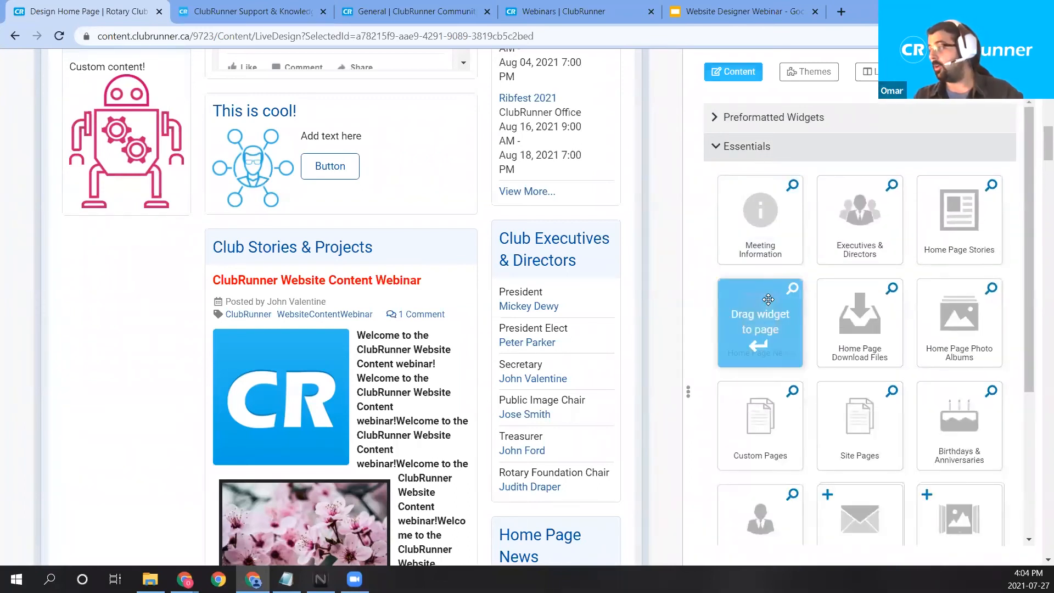
drag(757, 316, 128, 214)
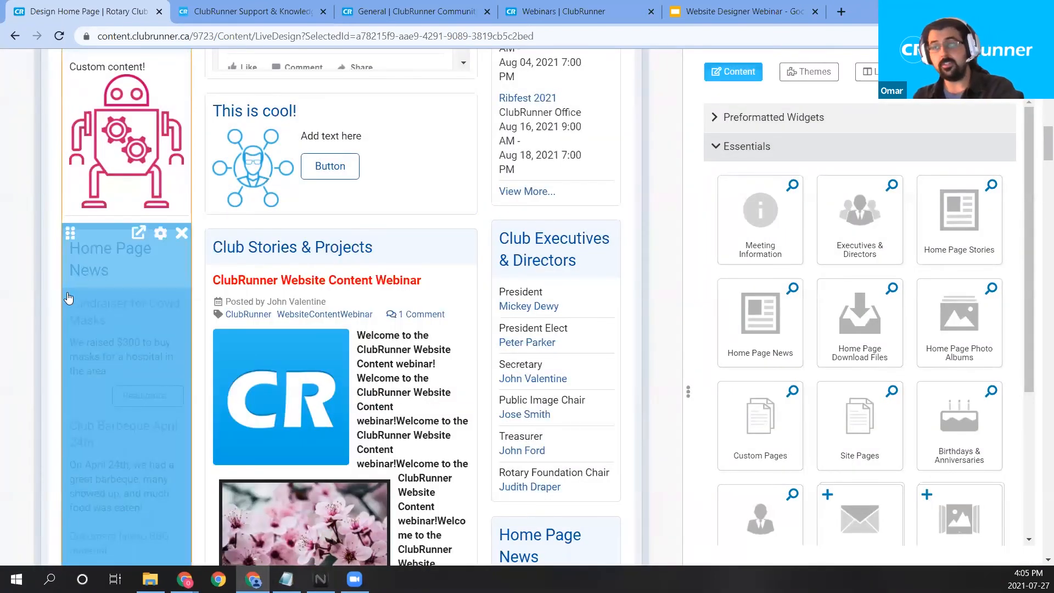
scroll(58, 246, down, 3)
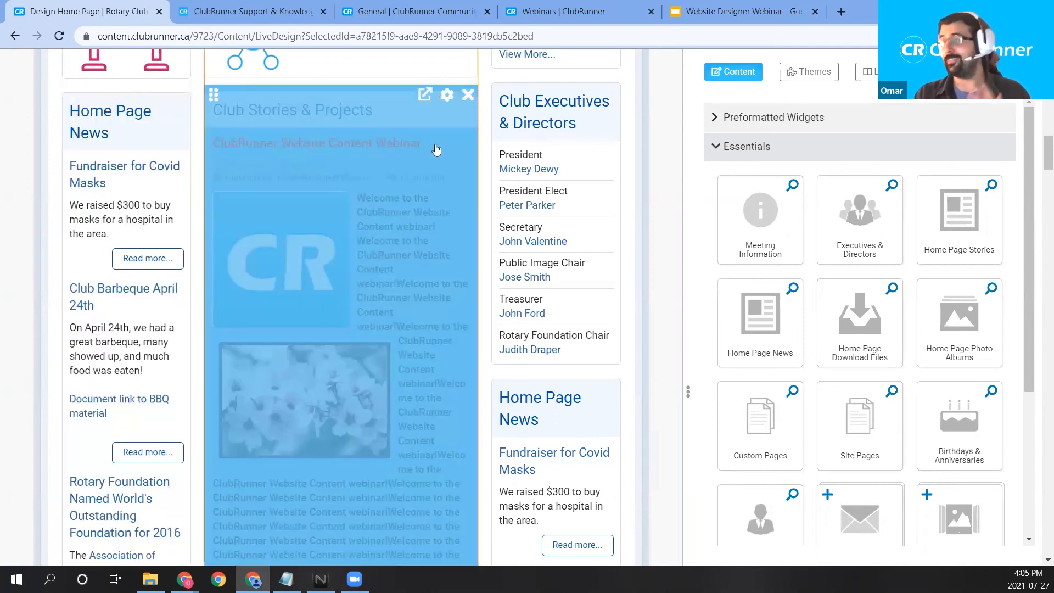
Review the Club Stories & Projects widget properties and close them without saving.
click(449, 96)
scroll(592, 304, down, 3)
scroll(591, 303, down, 5)
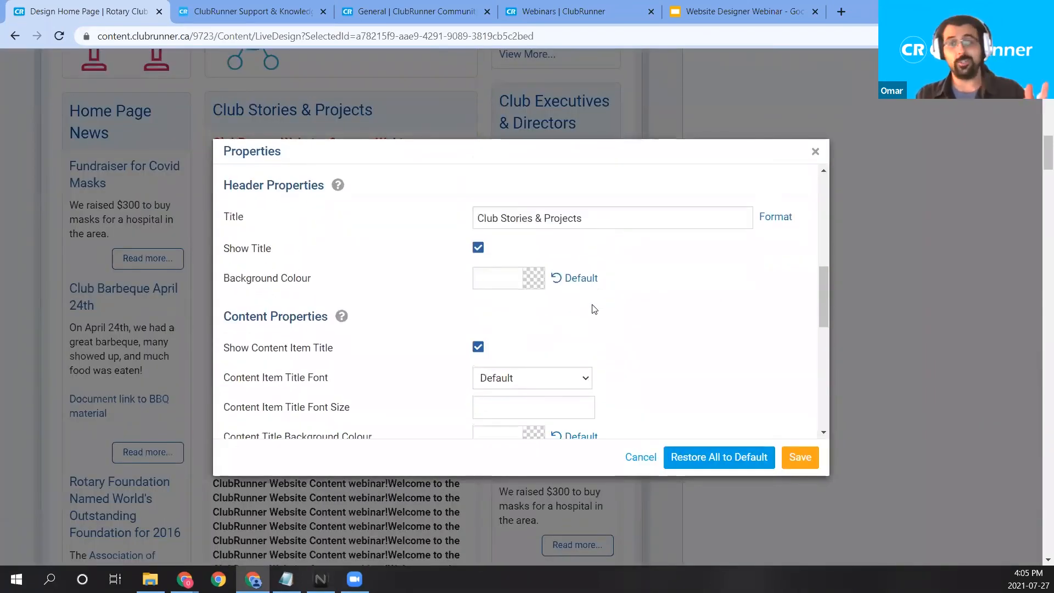
scroll(587, 312, down, 2)
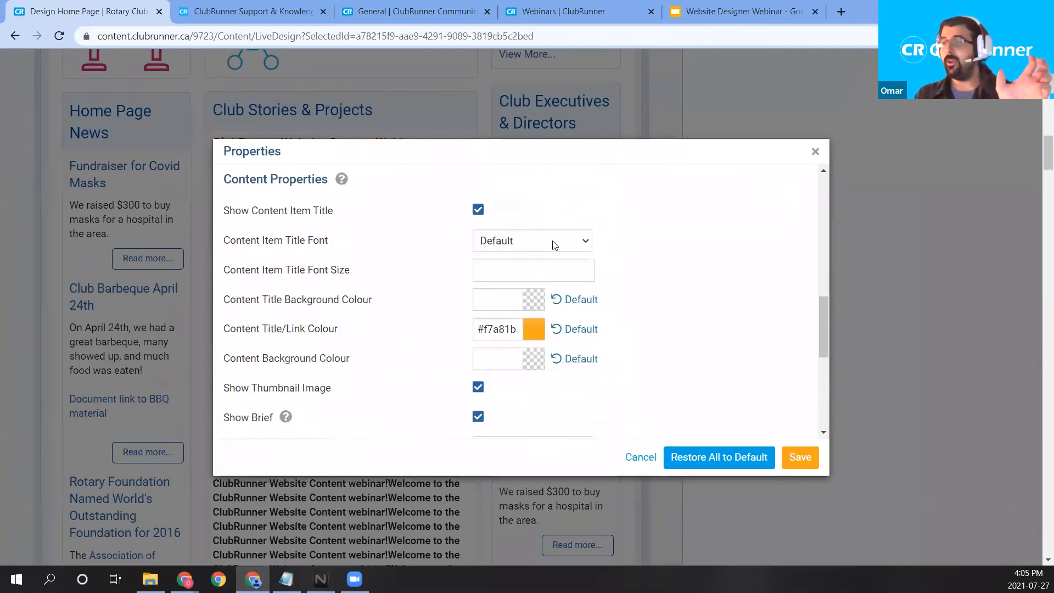
scroll(555, 246, down, 2)
scroll(555, 265, down, 3)
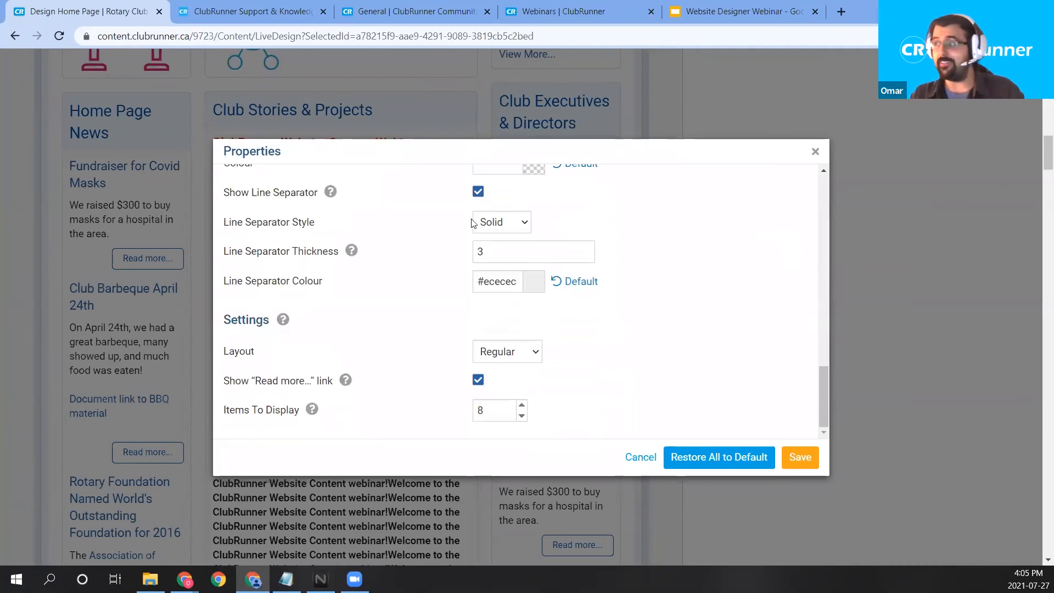
click(818, 149)
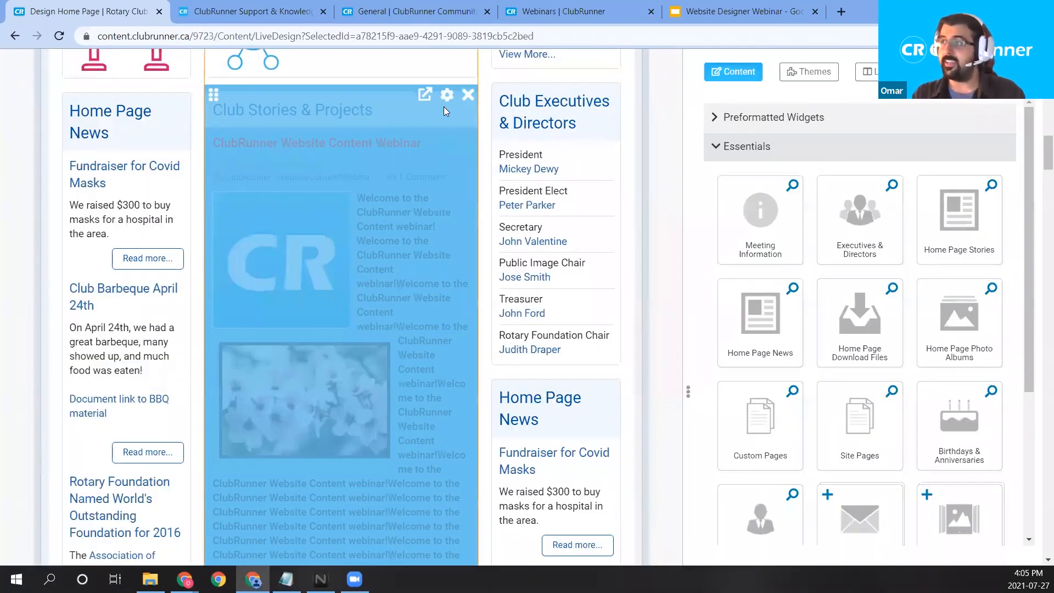
Set the Club Stories & Projects layout to Scrollable, keeping 8 items, and save.
click(445, 97)
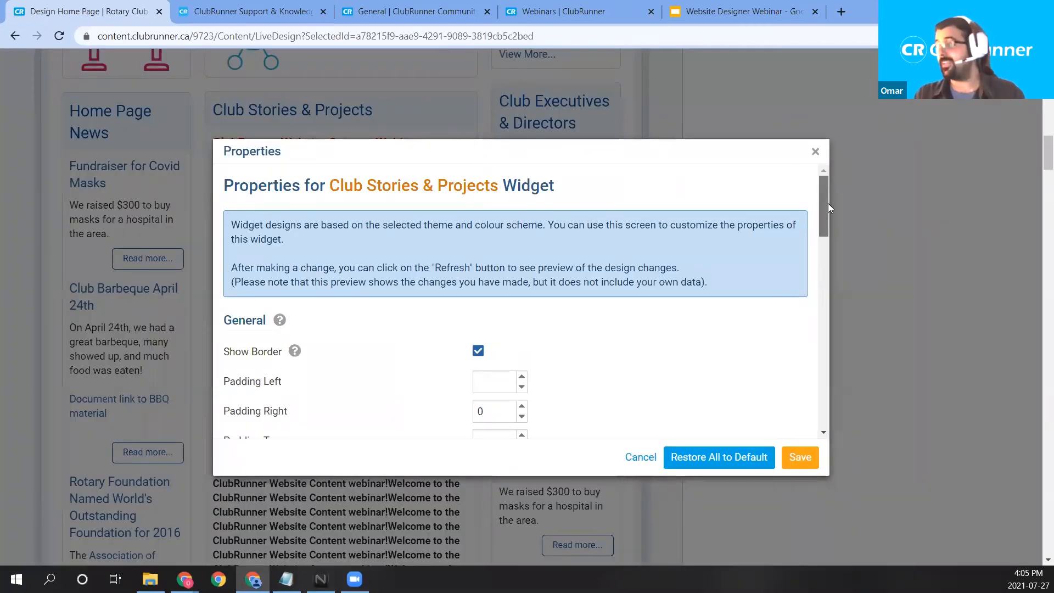
drag(825, 204, 806, 419)
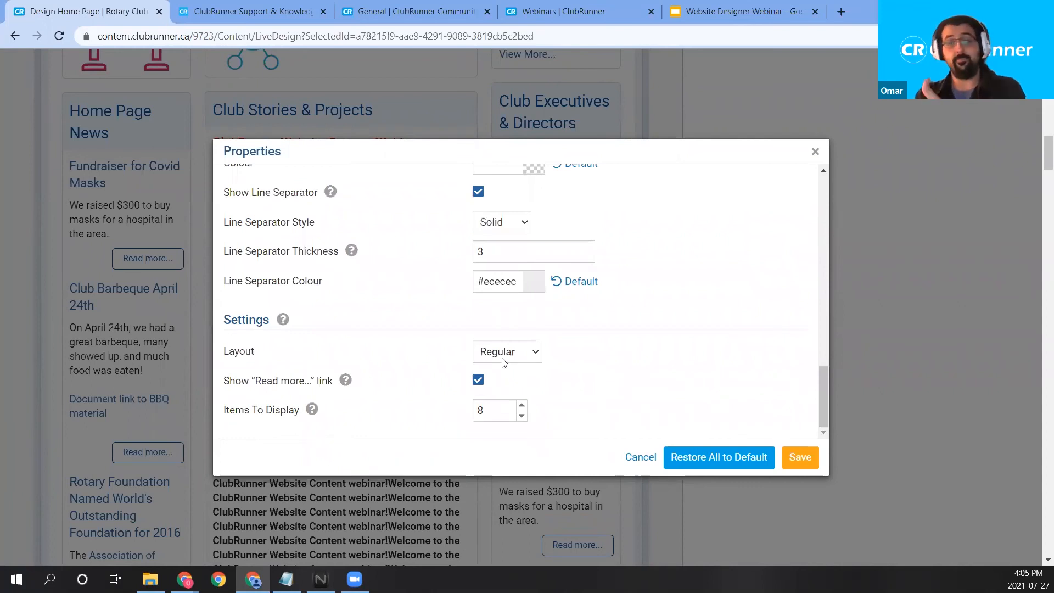
drag(239, 355, 256, 354)
click(259, 358)
click(527, 353)
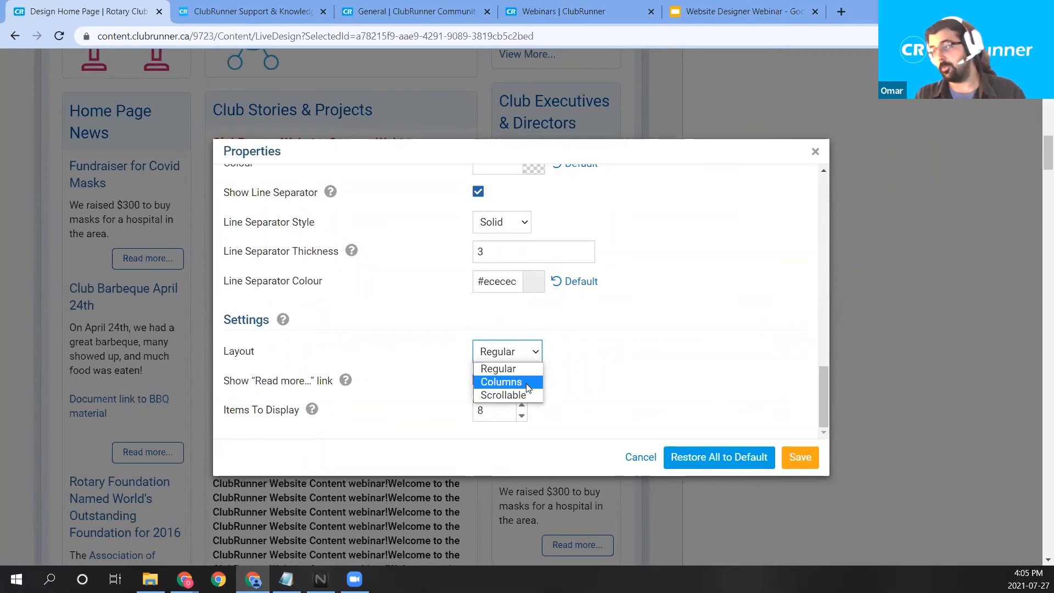
click(527, 387)
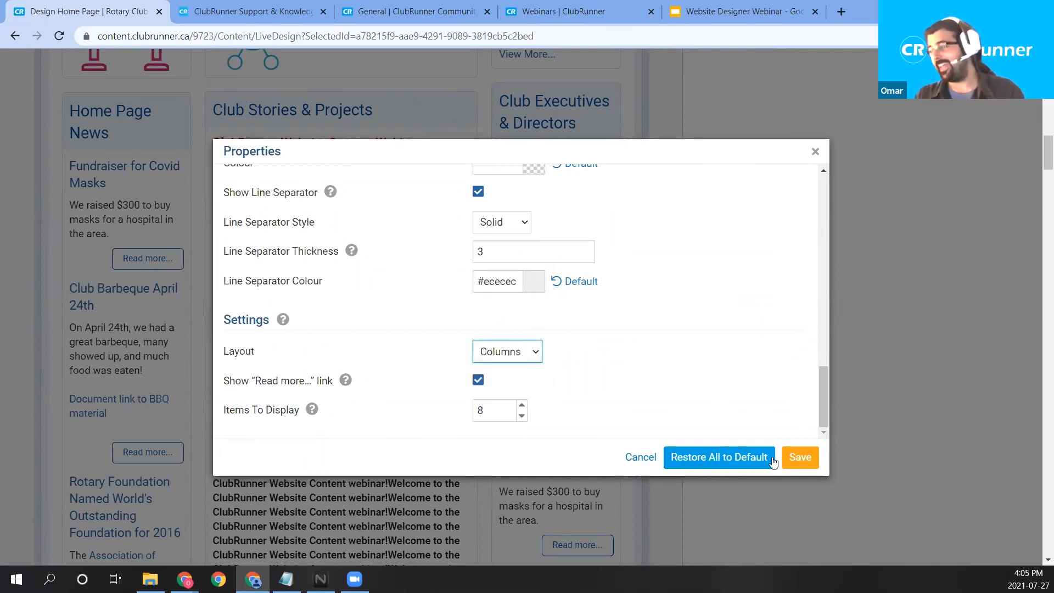
click(507, 351)
click(504, 395)
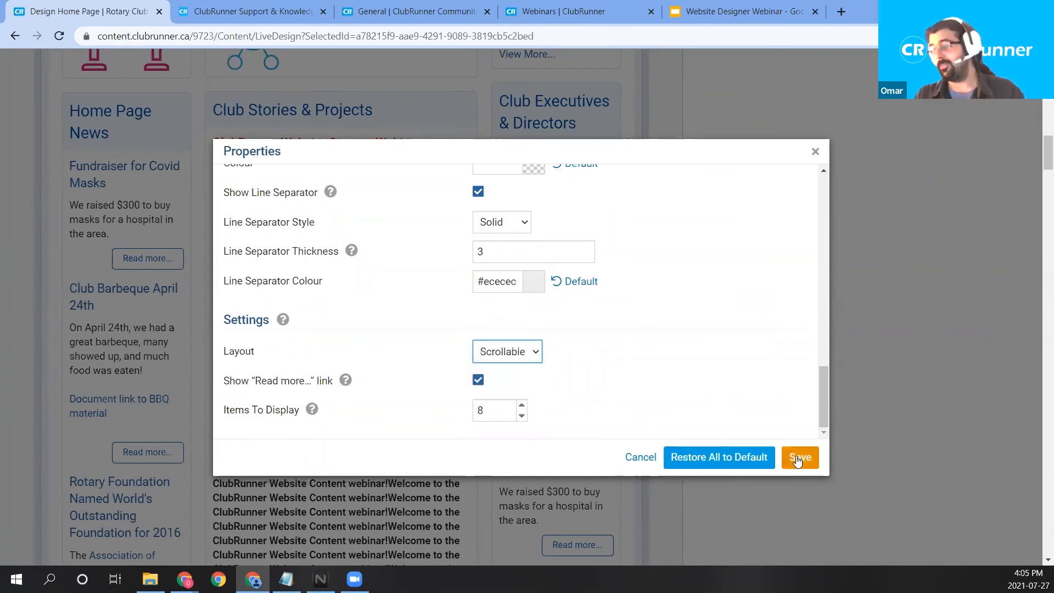
click(790, 454)
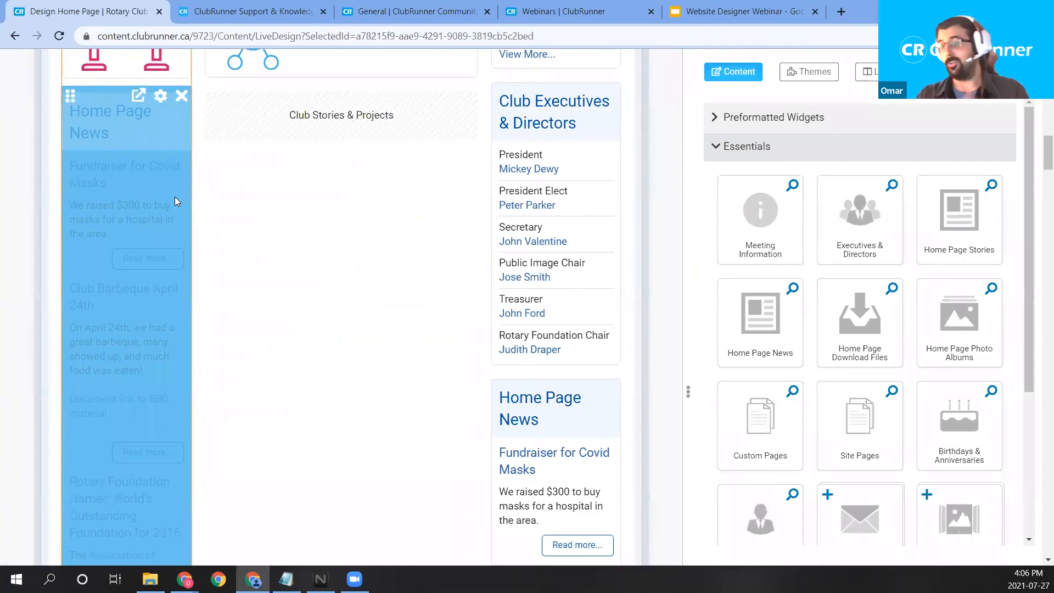
Reload the designer and confirm Club Stories & Projects now shows a scrollable story carousel.
scroll(109, 308, up, 1)
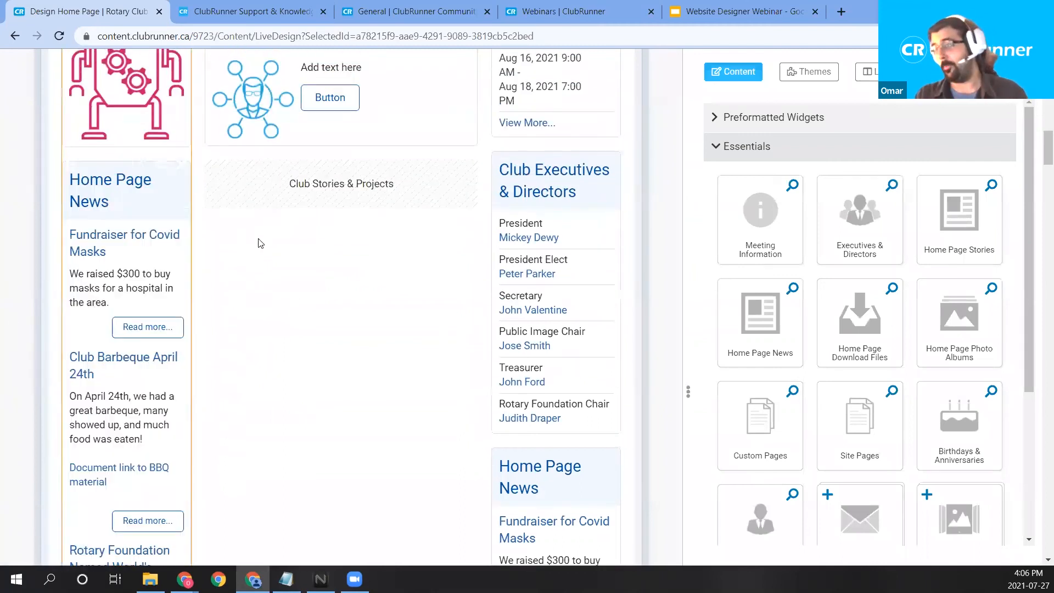
scroll(236, 247, up, 1)
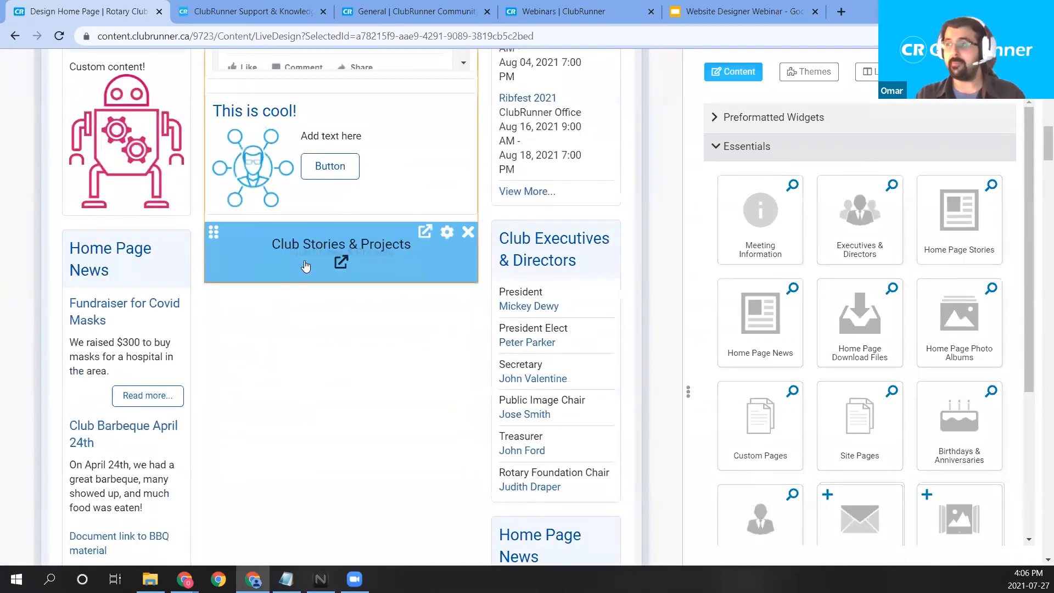
click(58, 38)
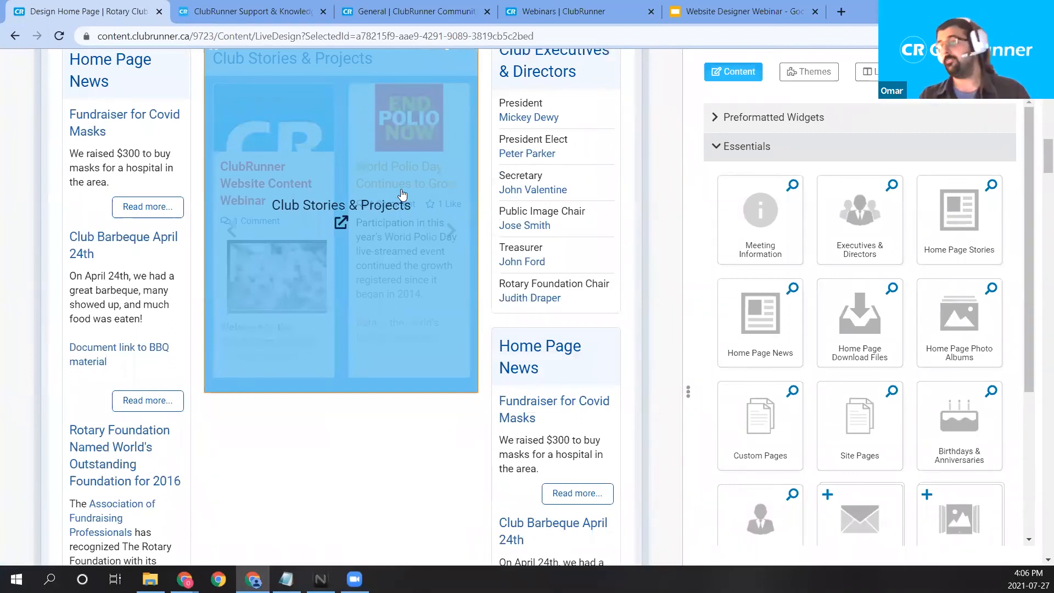
scroll(406, 214, up, 1)
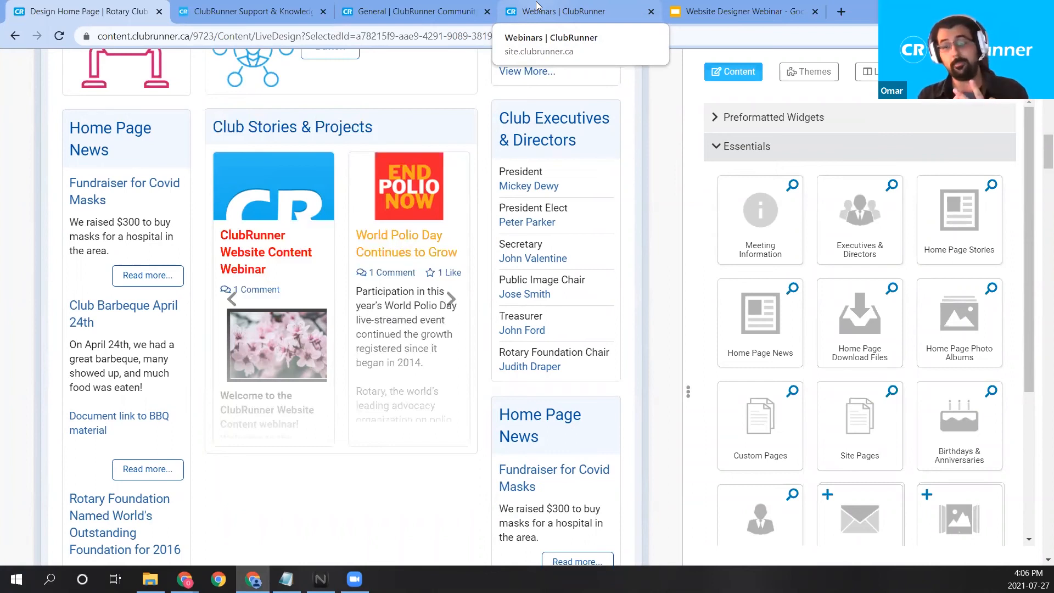
mouse_move(617, 113)
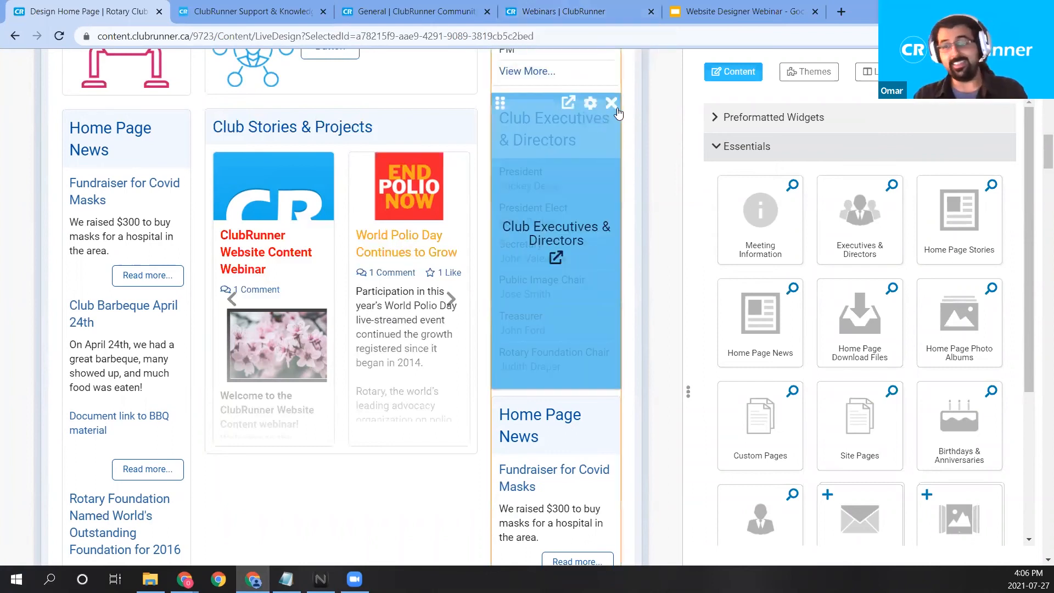
Load clubrunner.ca/webinars in the Webinars browser tab.
click(576, 6)
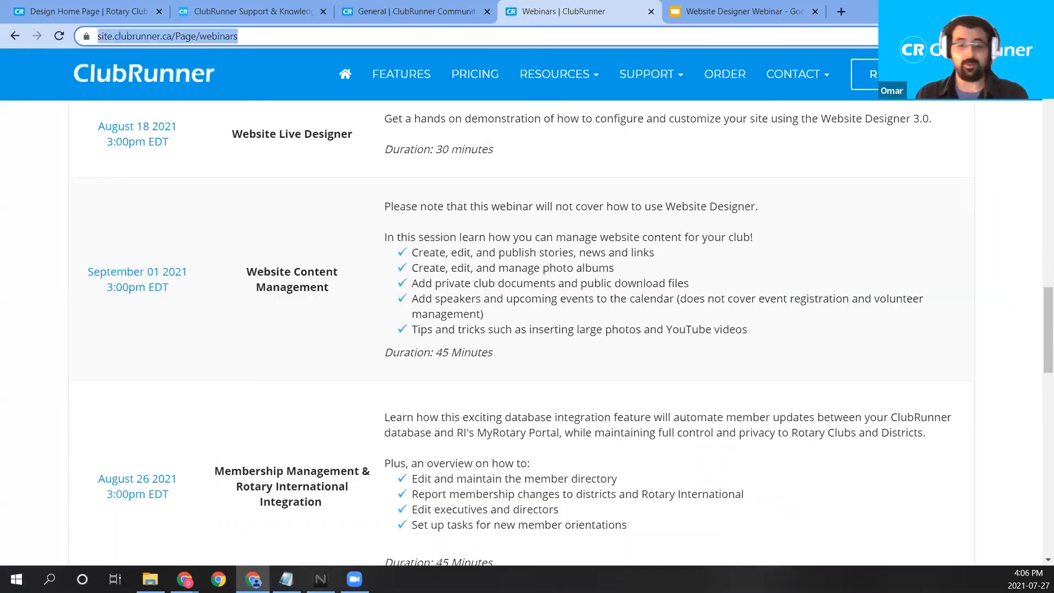
text(clu)
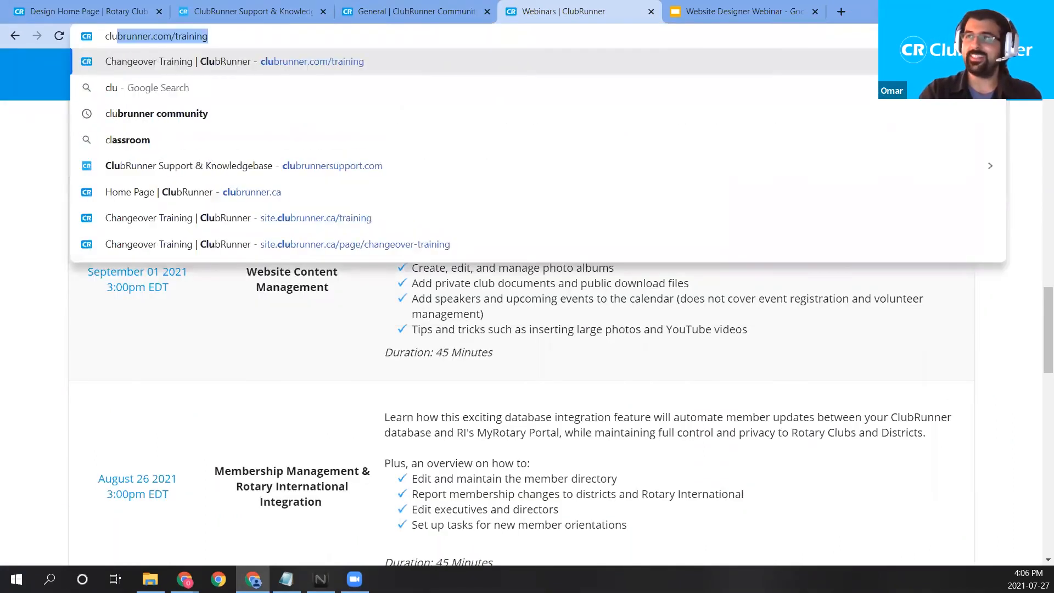
text(brunner.ca/webinars)
key(Return)
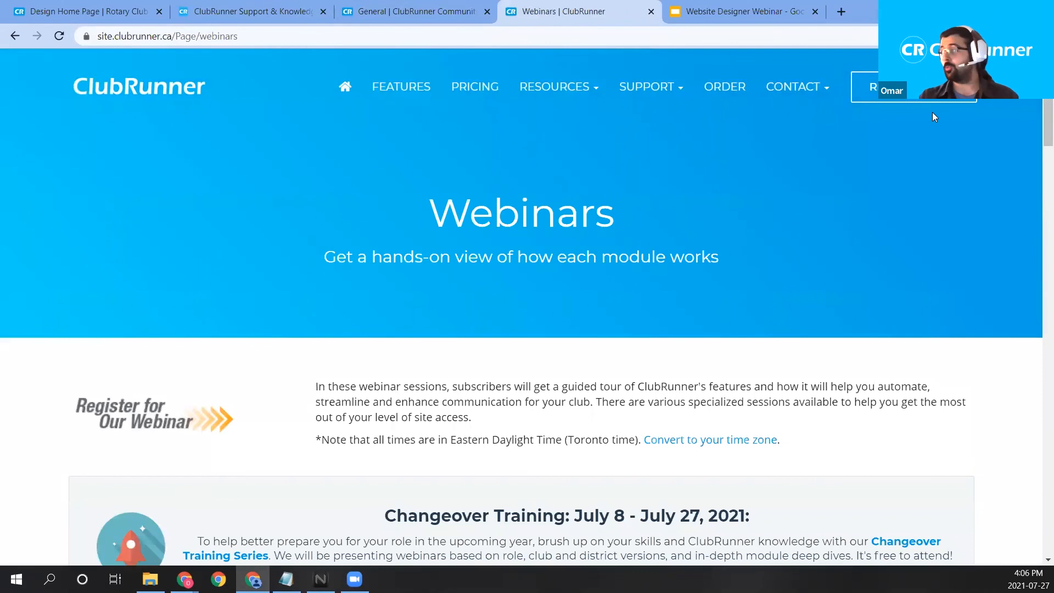
Highlight the Website Content Management session dated September 01 2021.
scroll(849, 161, down, 15)
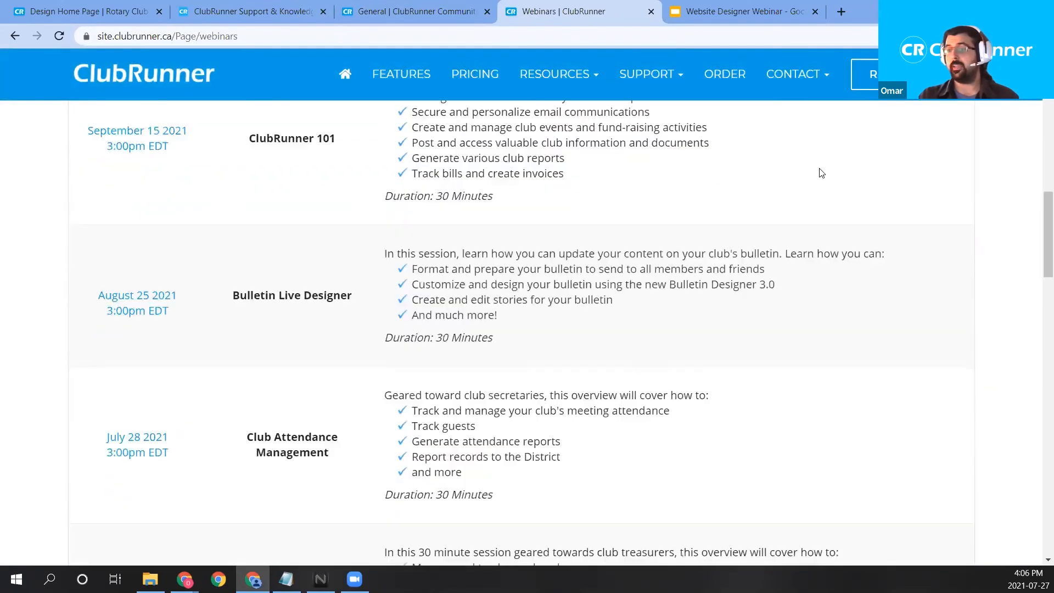
scroll(818, 173, down, 10)
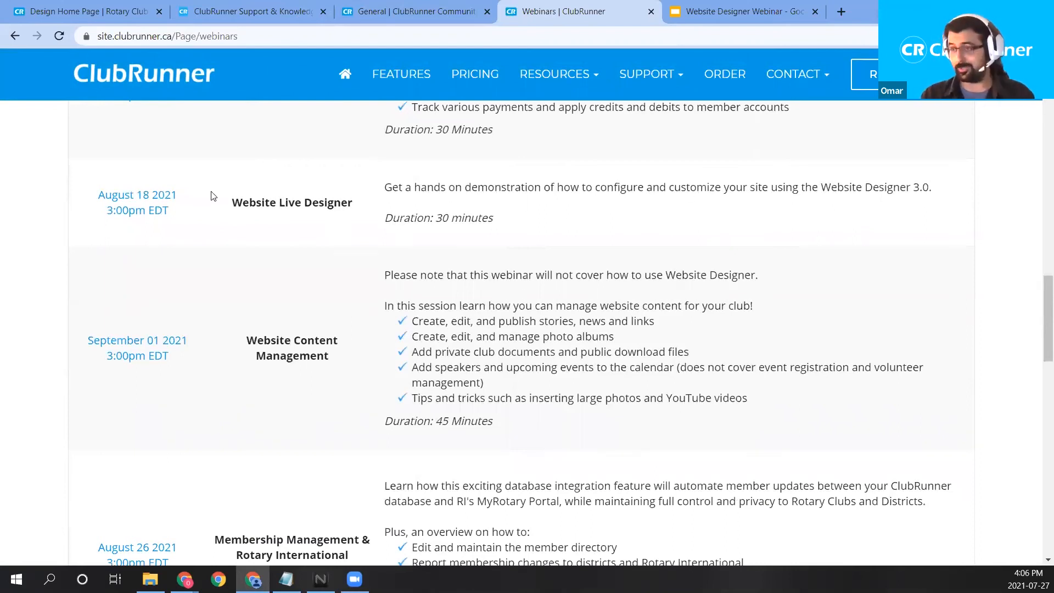
drag(347, 358, 250, 340)
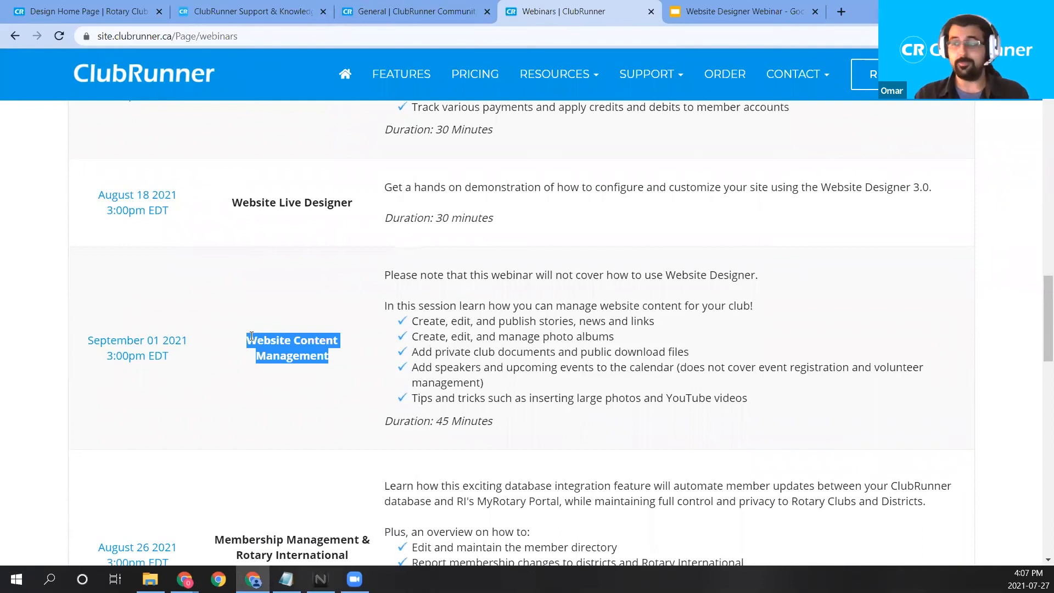
drag(199, 356, 87, 340)
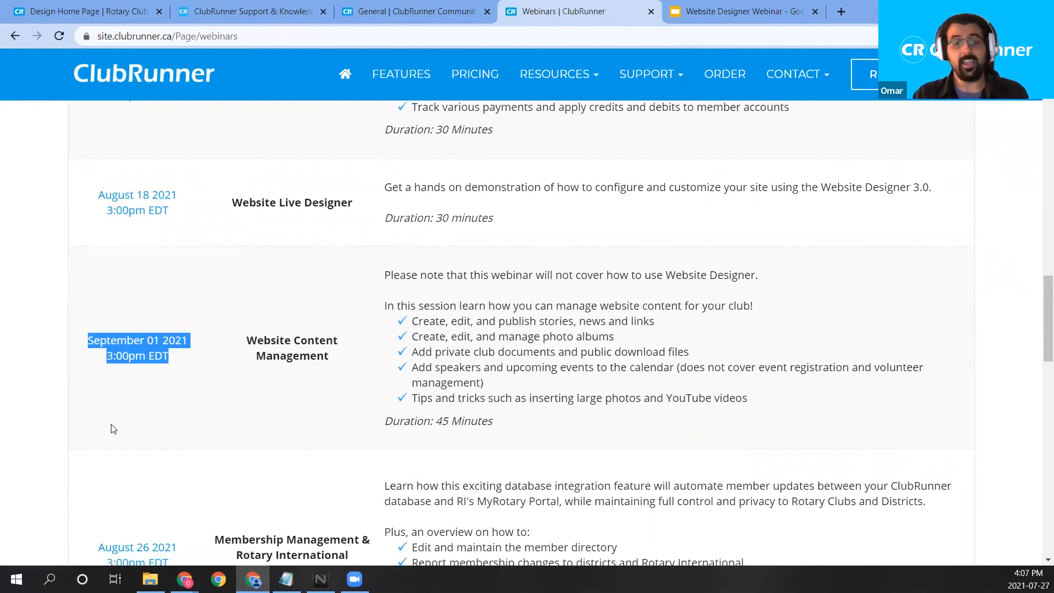
Open the September 01 2021 Website Content Management registration page, then return to ClubRunner's Webinars listing.
click(150, 349)
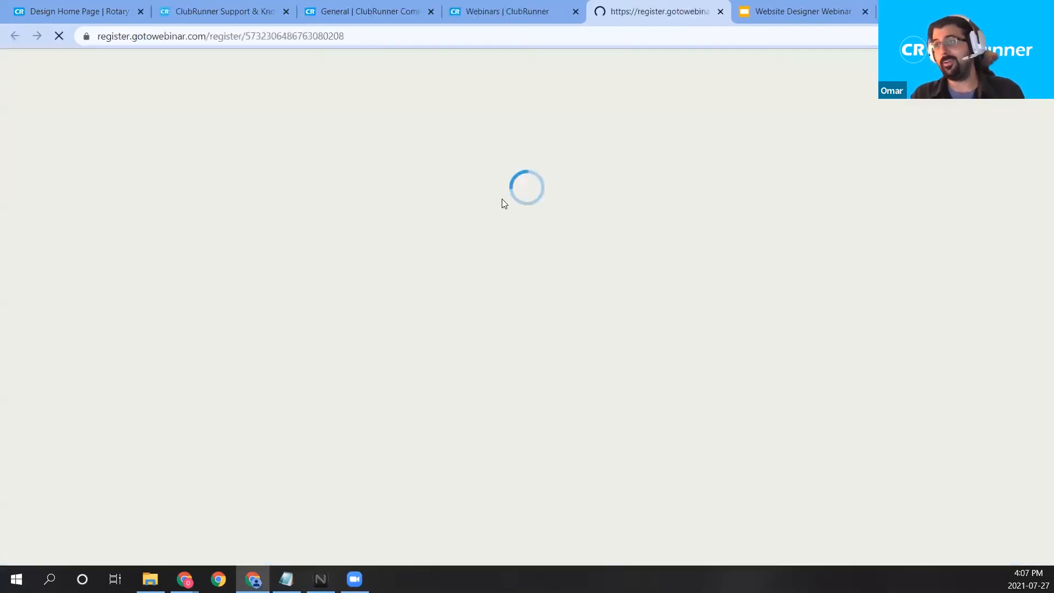
scroll(560, 404, down, 3)
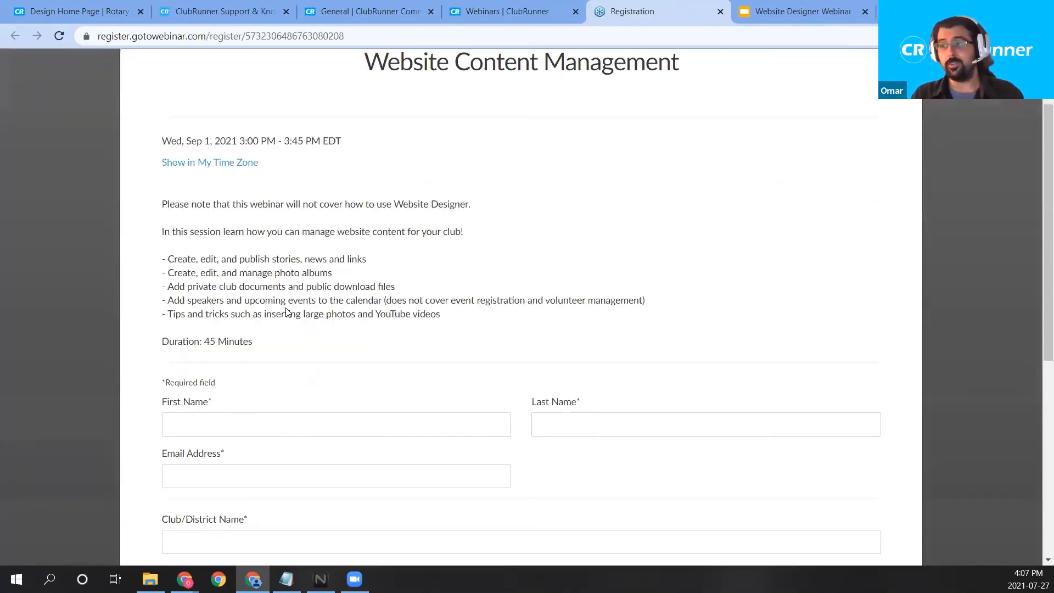
scroll(362, 473, up, 1)
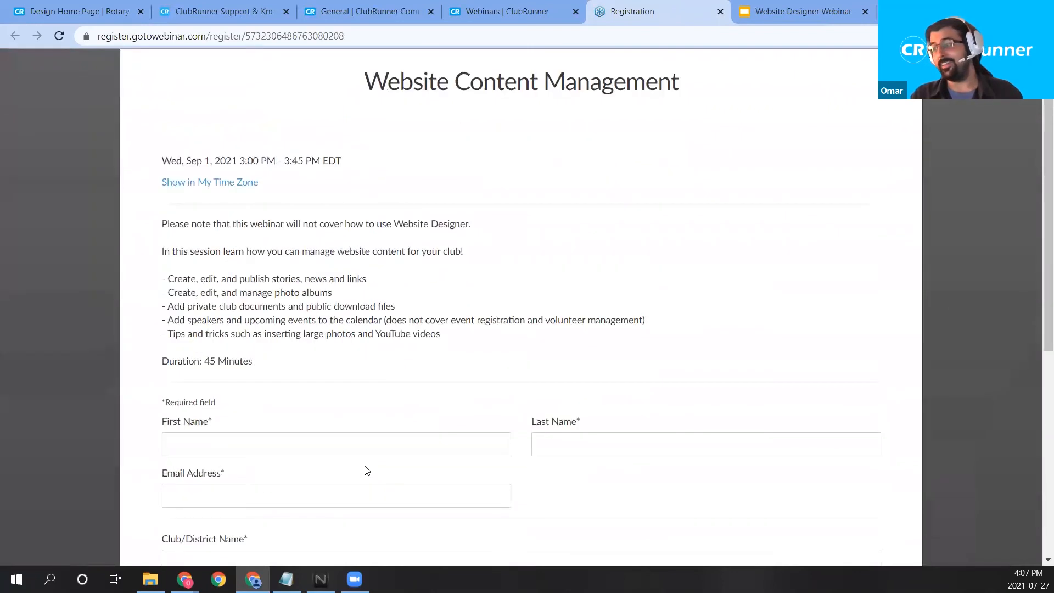
scroll(367, 478, up, 1)
click(536, 5)
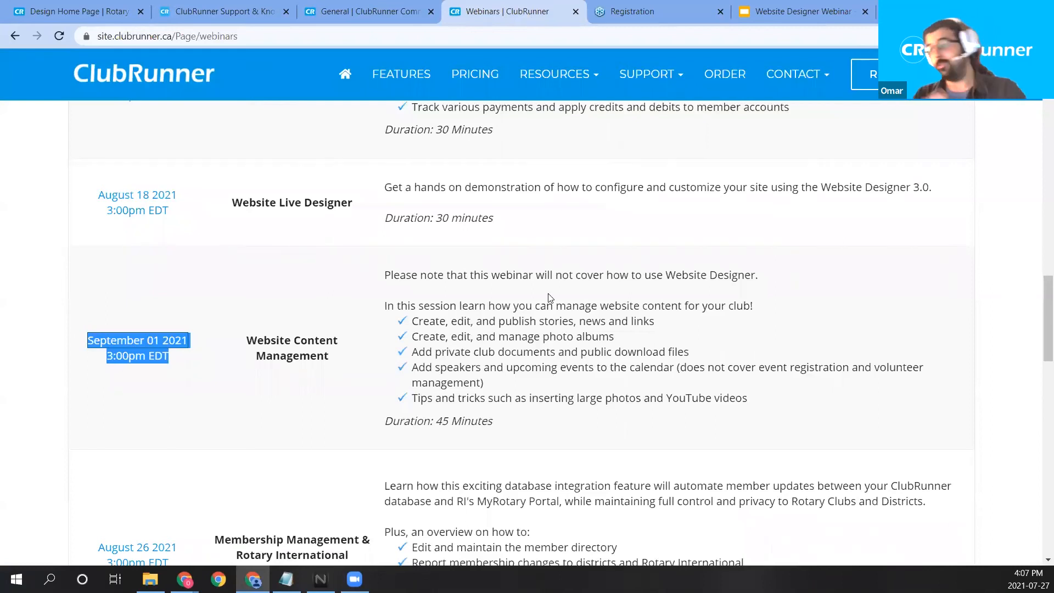
scroll(345, 270, up, 1)
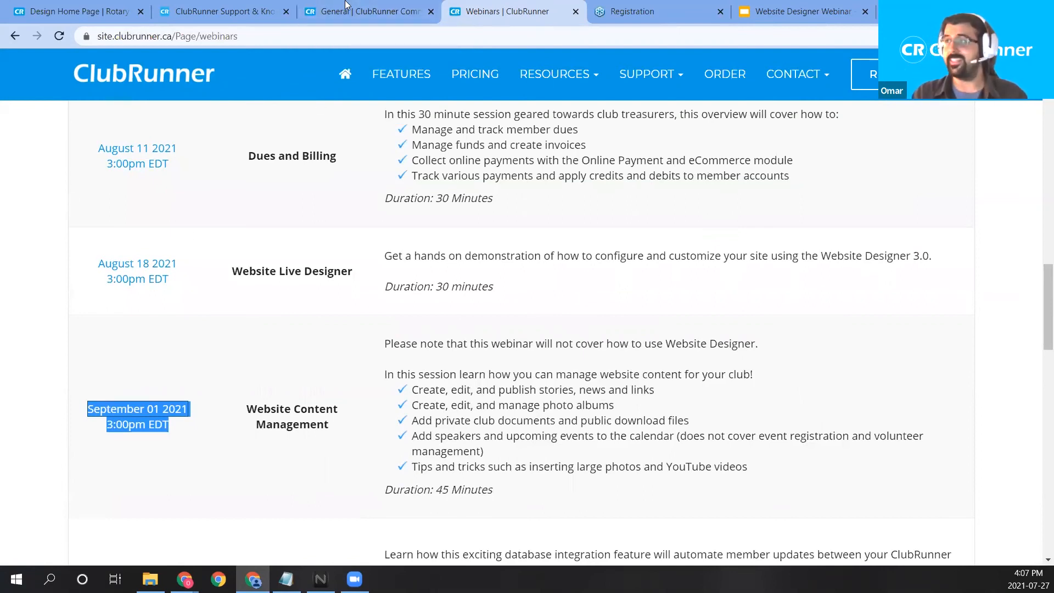
click(301, 10)
Back in the Design Home Page editor, preview the Home Page Download Files widget and close it.
click(84, 11)
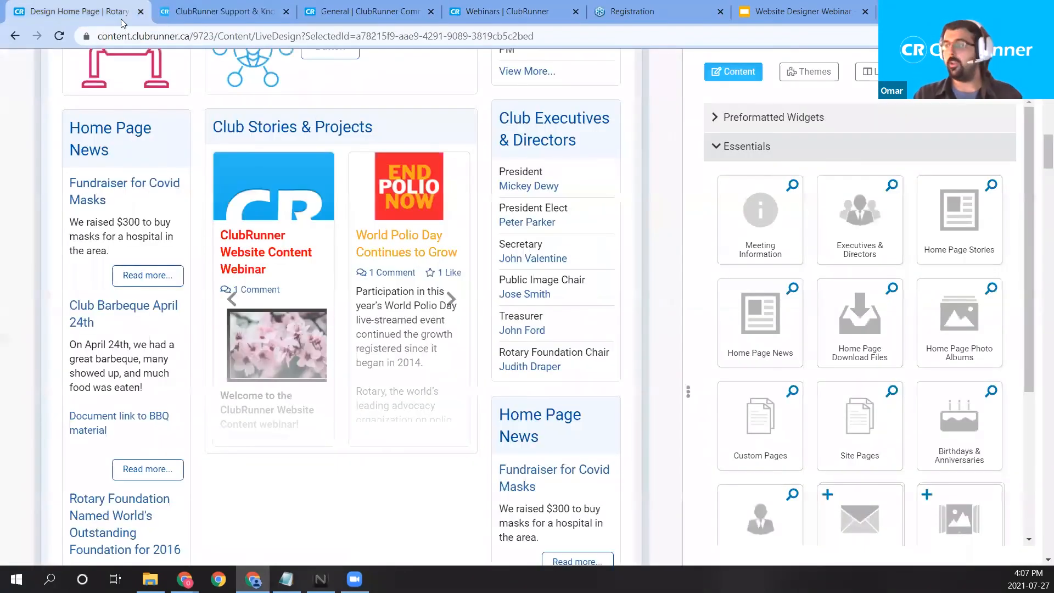
mouse_move(308, 162)
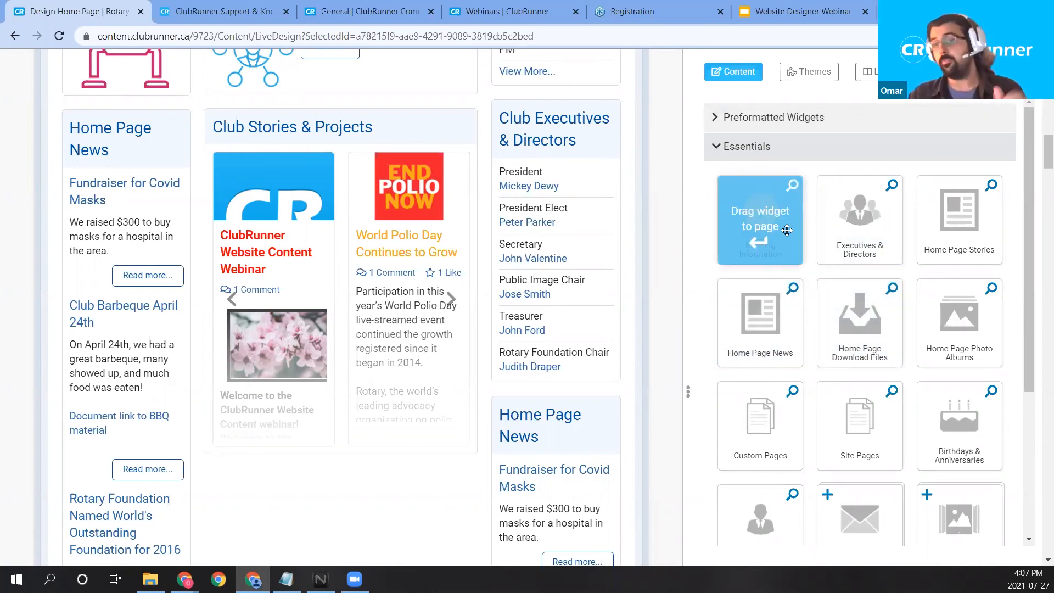
scroll(906, 225, down, 1)
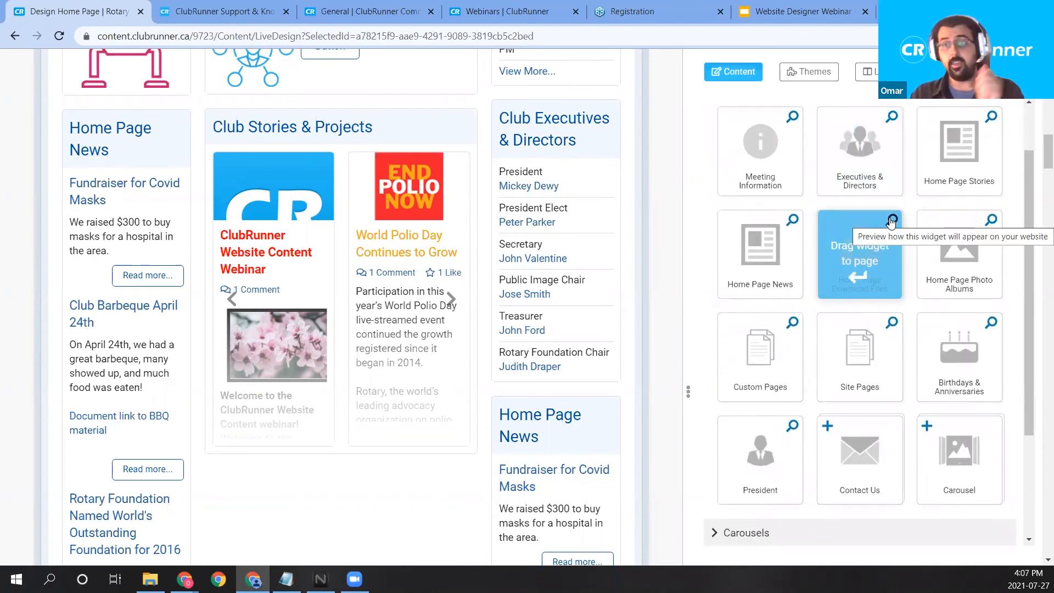
click(892, 221)
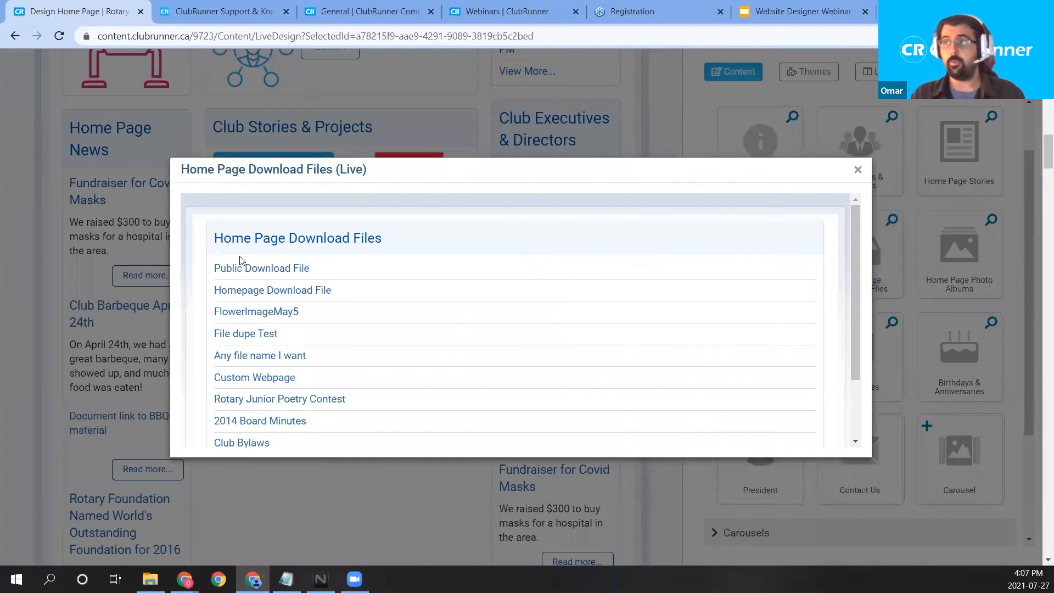
scroll(269, 274, down, 3)
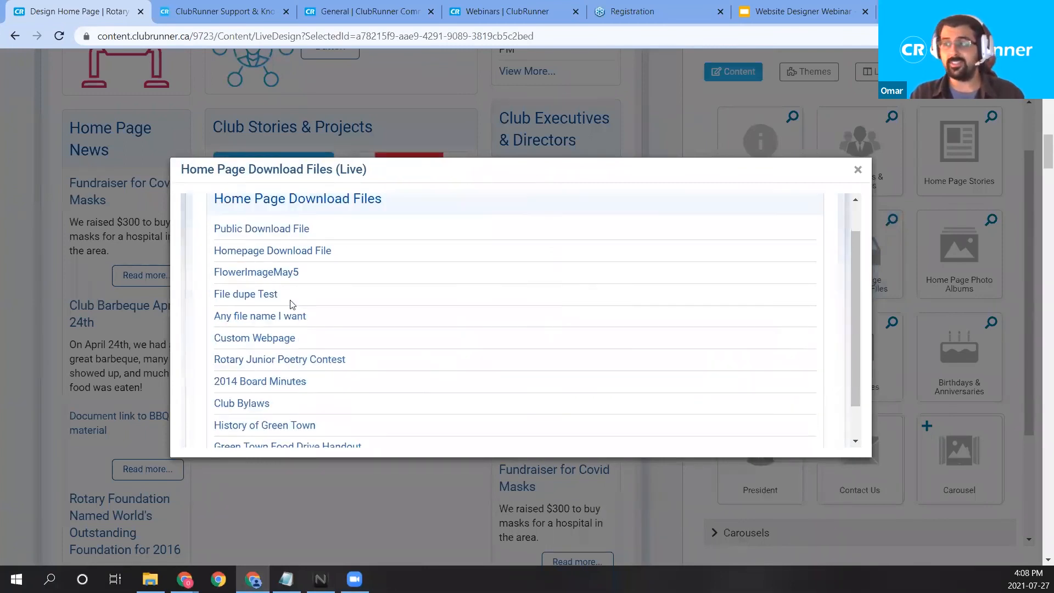
scroll(301, 331, up, 2)
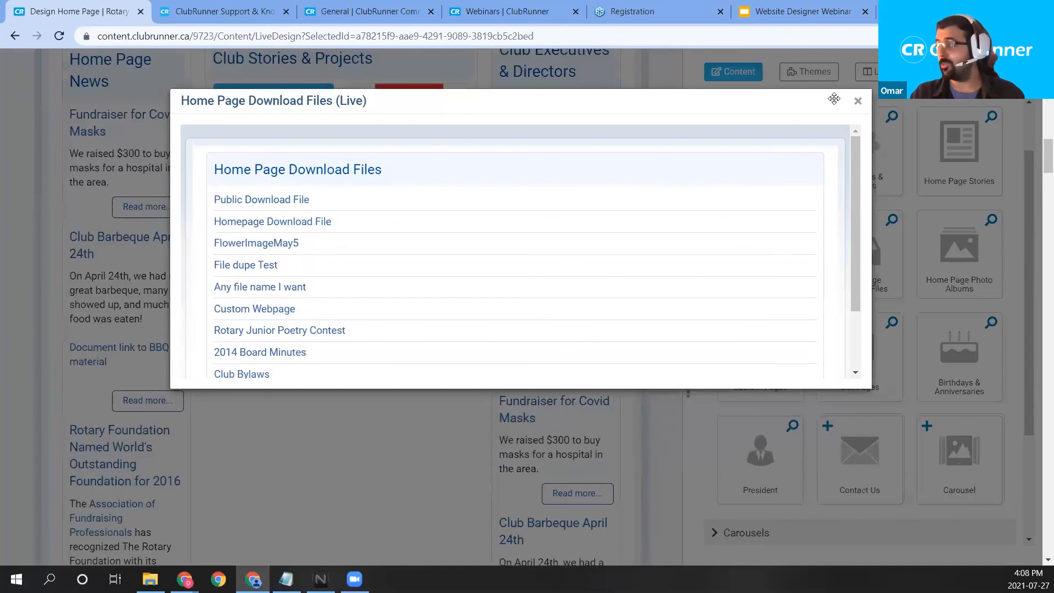
click(858, 101)
scroll(748, 165, up, 1)
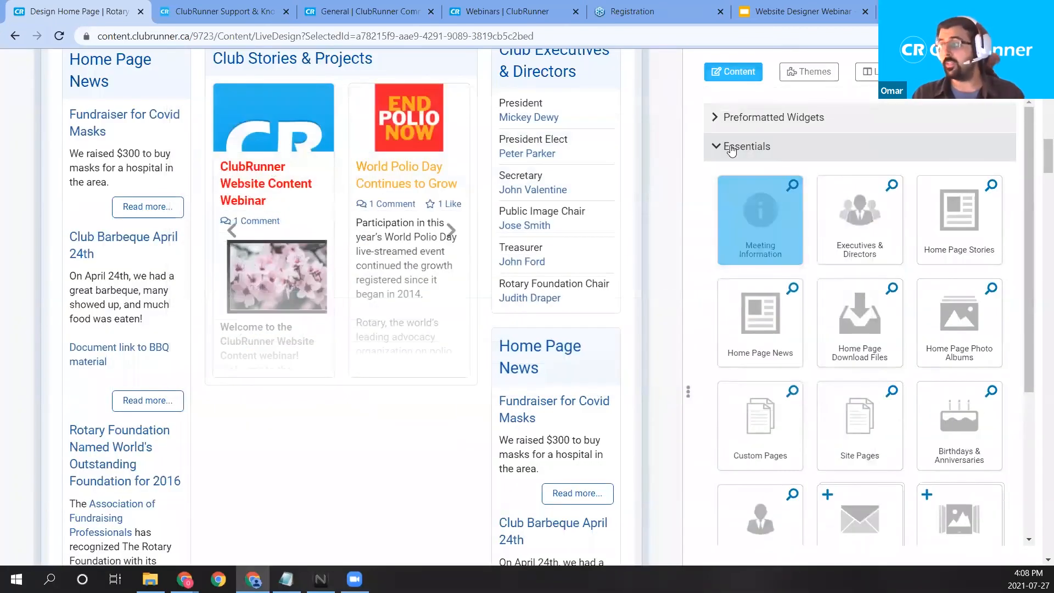
Collapse Essentials, expand Preformatted Widgets, and preview the Article with Right Image widget.
click(747, 138)
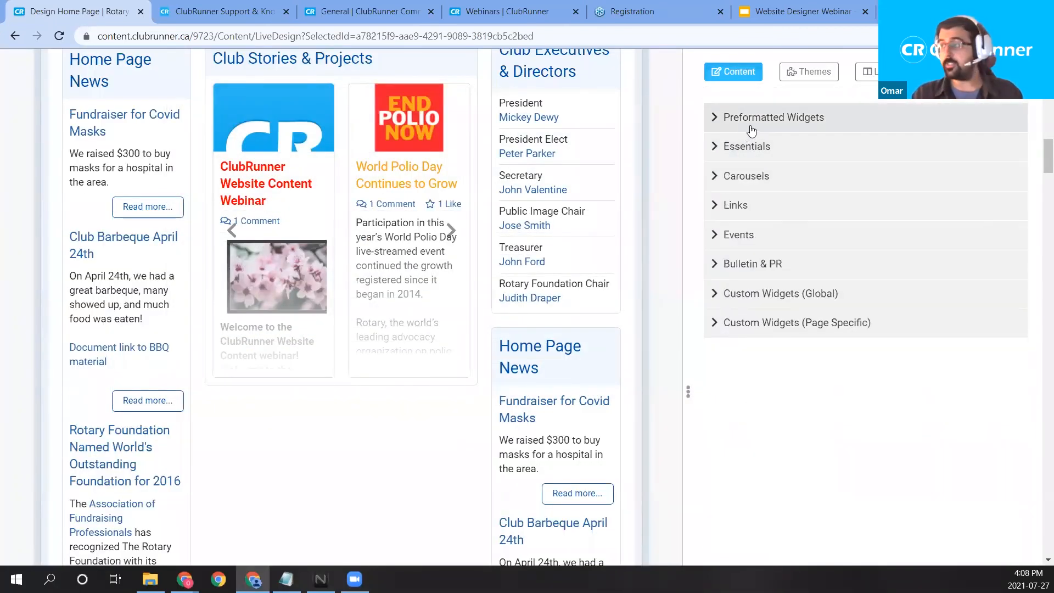
click(752, 122)
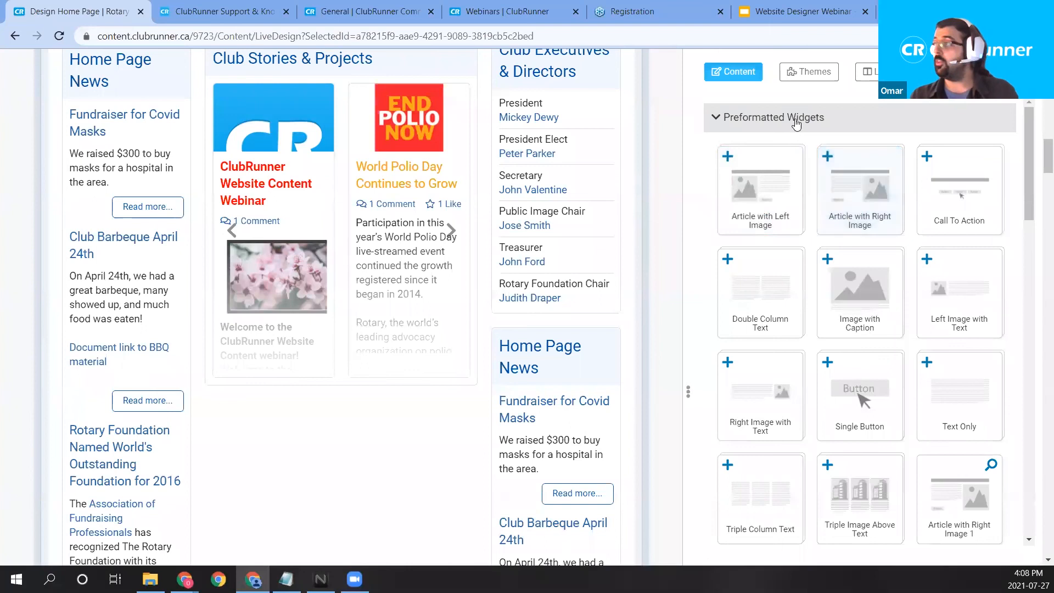
scroll(810, 143, down, 1)
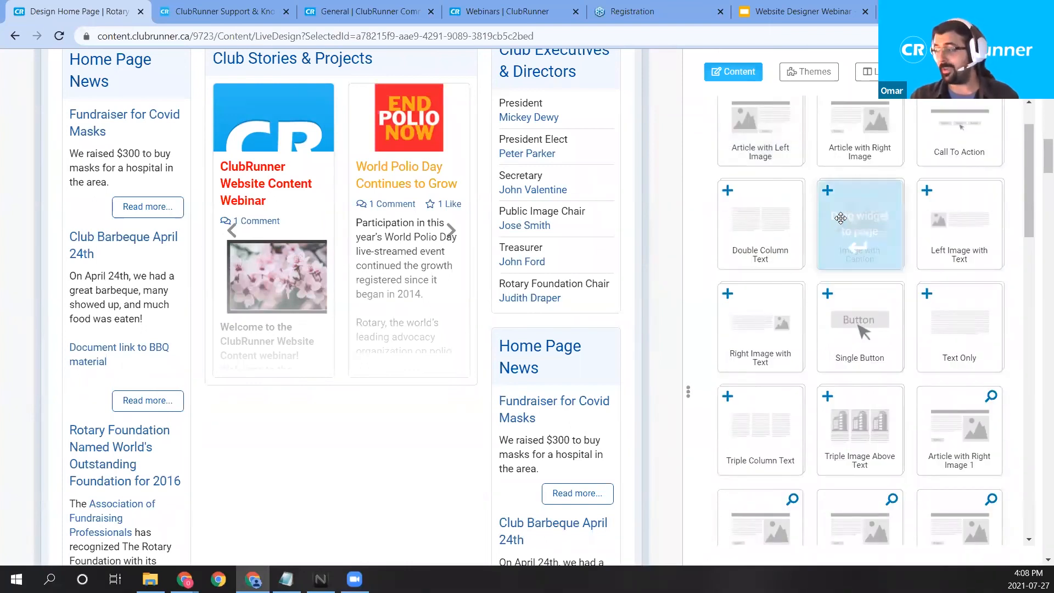
scroll(846, 230, down, 1)
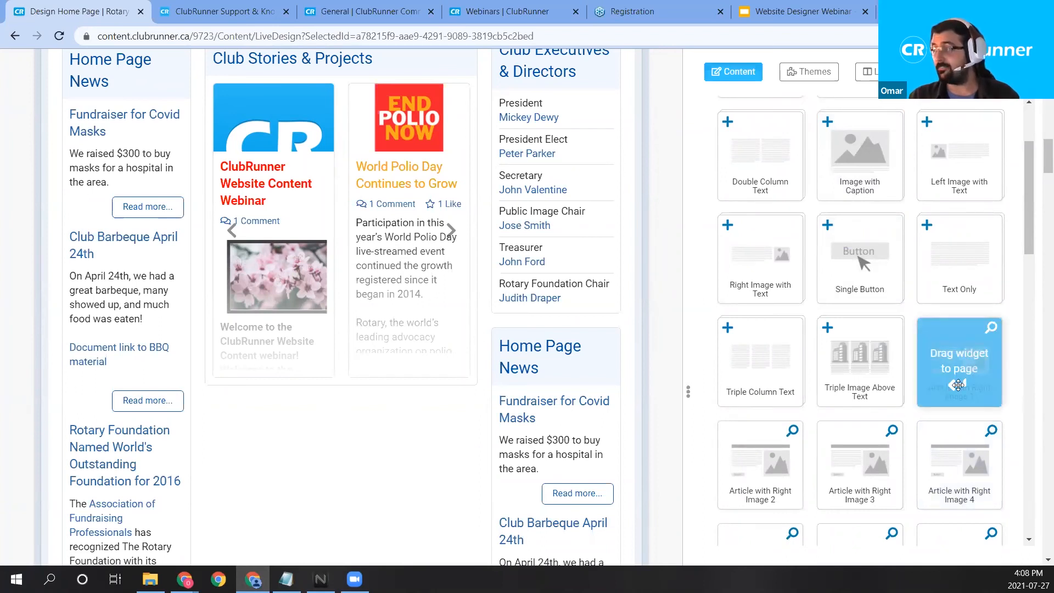
scroll(959, 385, up, 1)
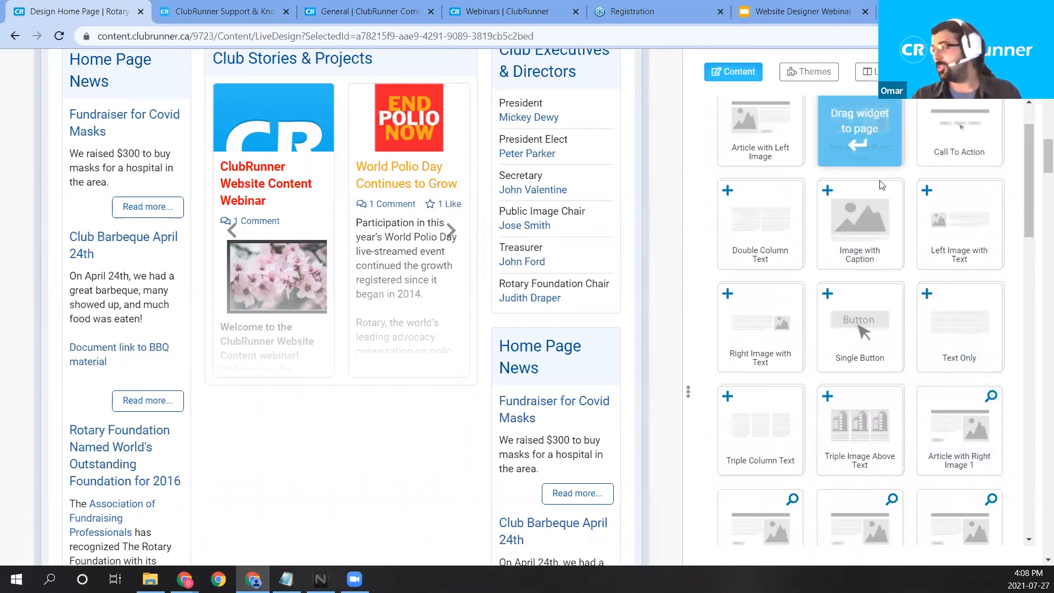
click(991, 396)
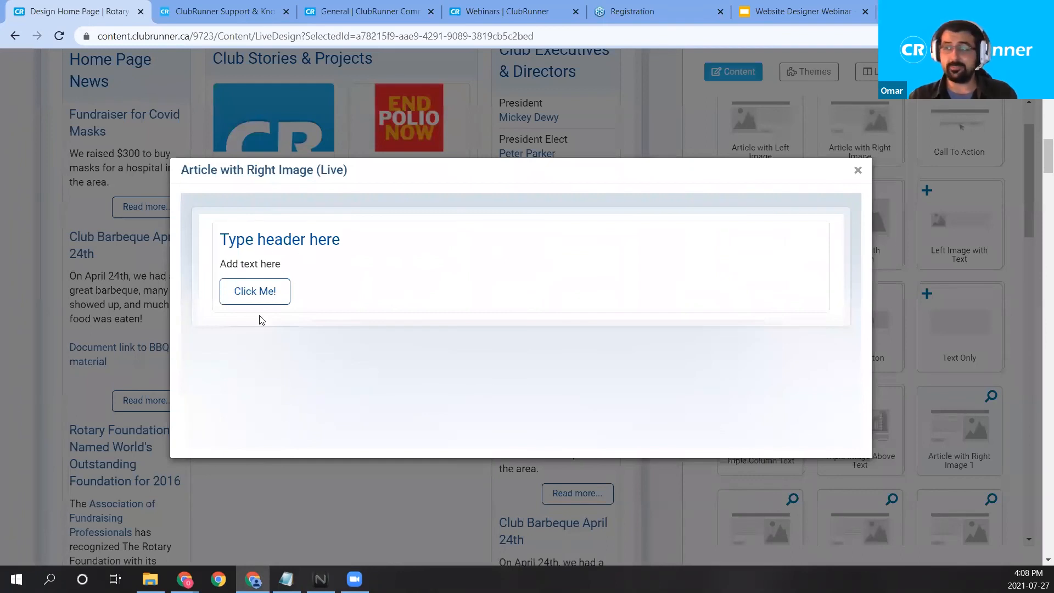
Preview Article with Right Image 4, then place it in the middle column below 'This is cool!'.
click(858, 171)
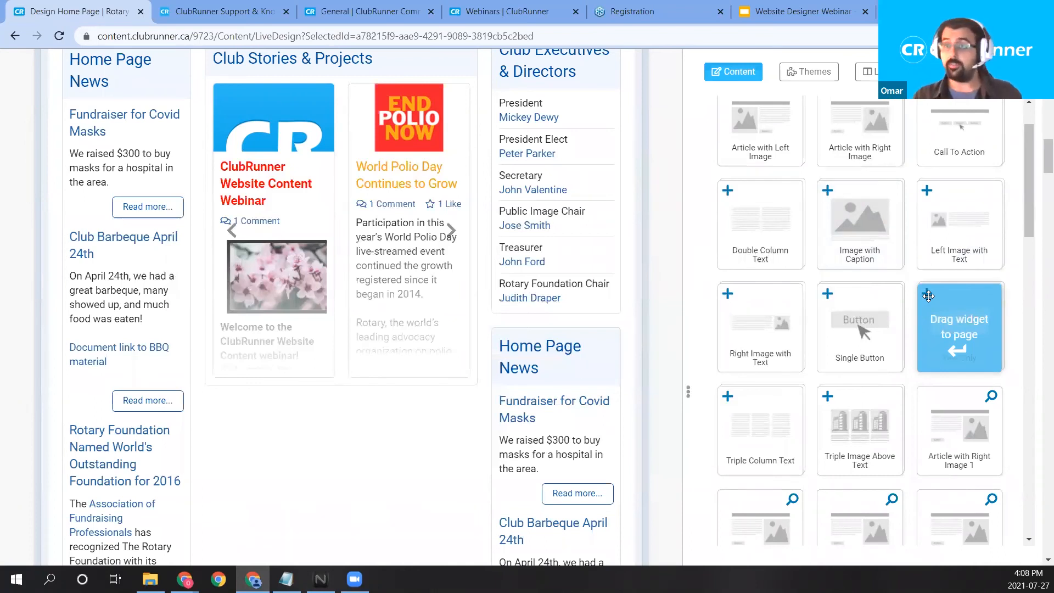
scroll(1002, 364, down, 1)
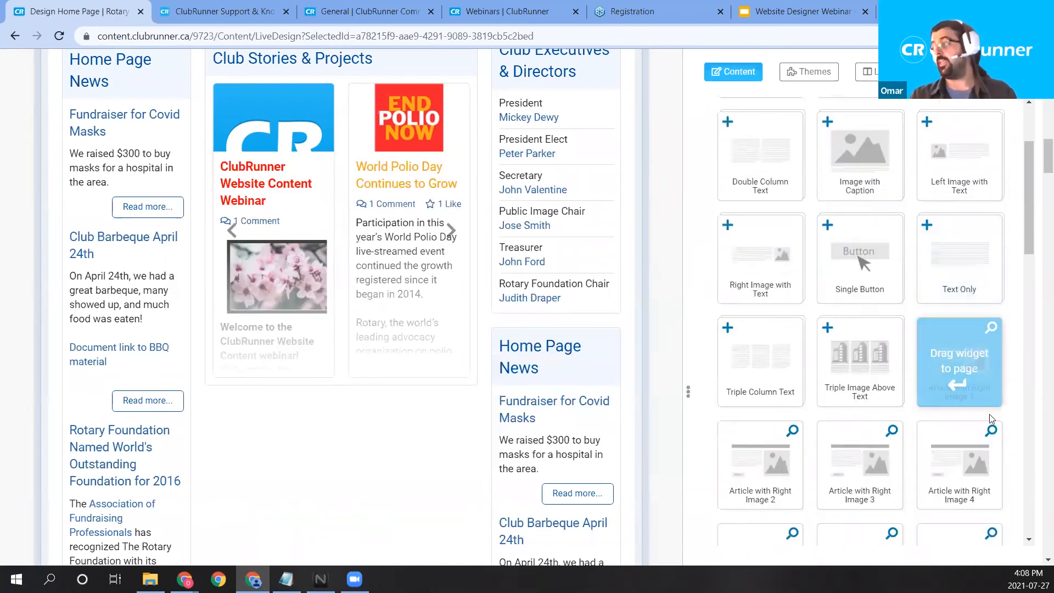
click(991, 431)
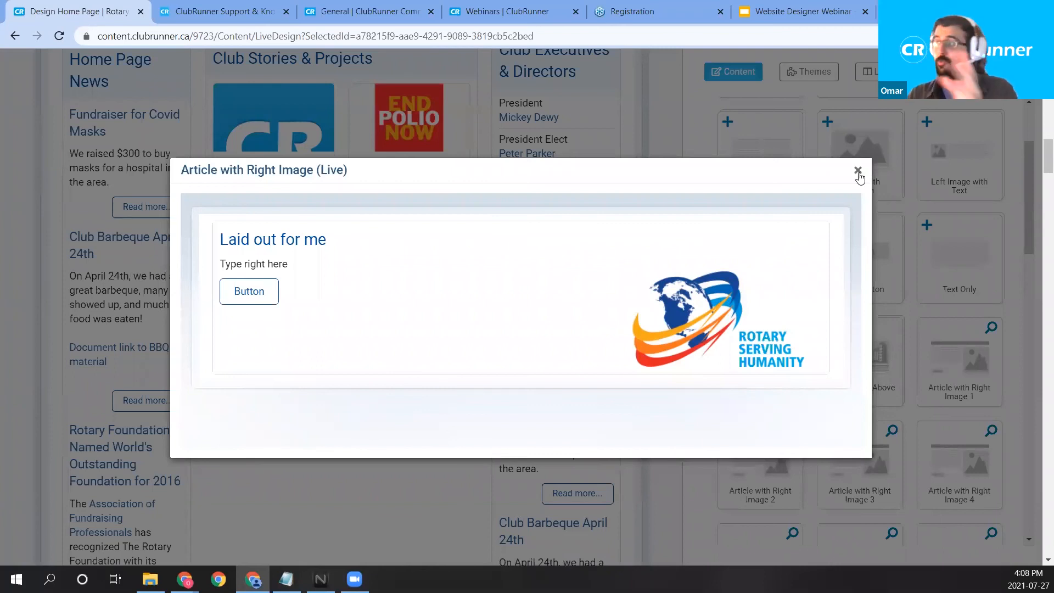
click(875, 305)
drag(958, 464, 341, 294)
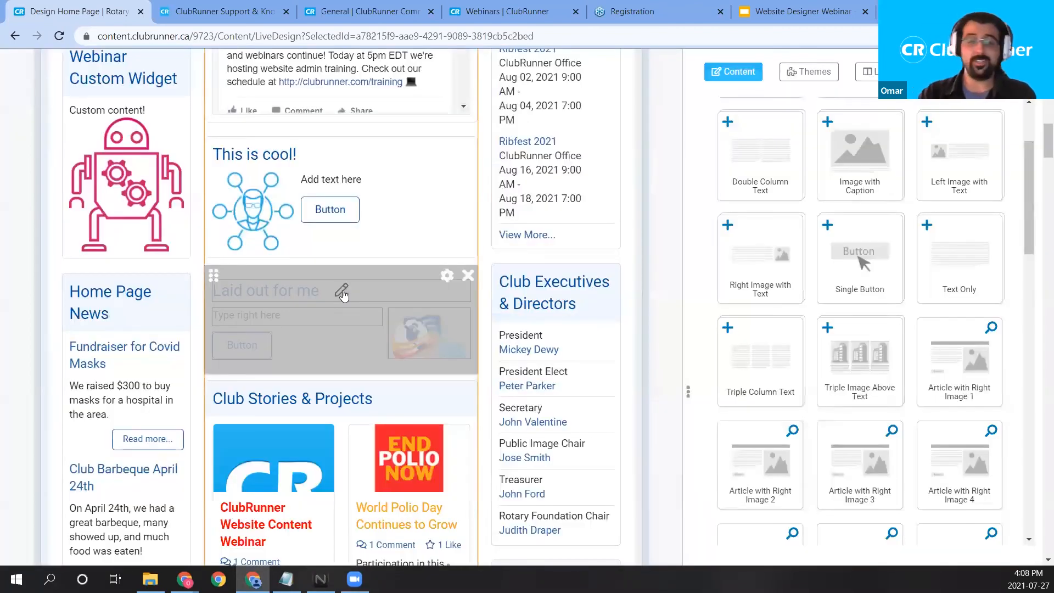
Clear the 'Laid out for me' button label and save, then move the Club Executives & Directors widget.
scroll(278, 281, up, 1)
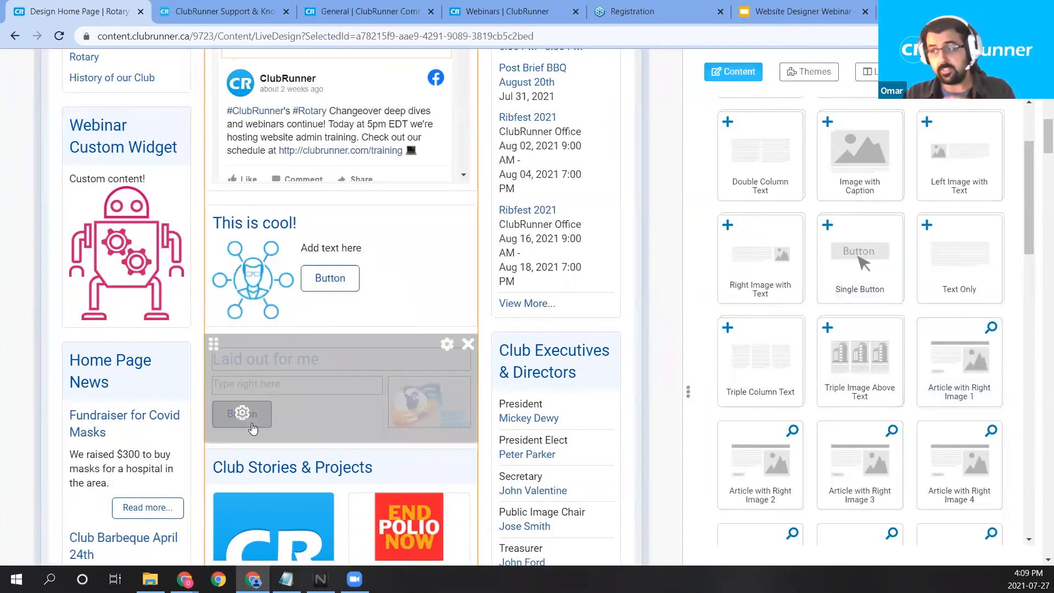
click(243, 413)
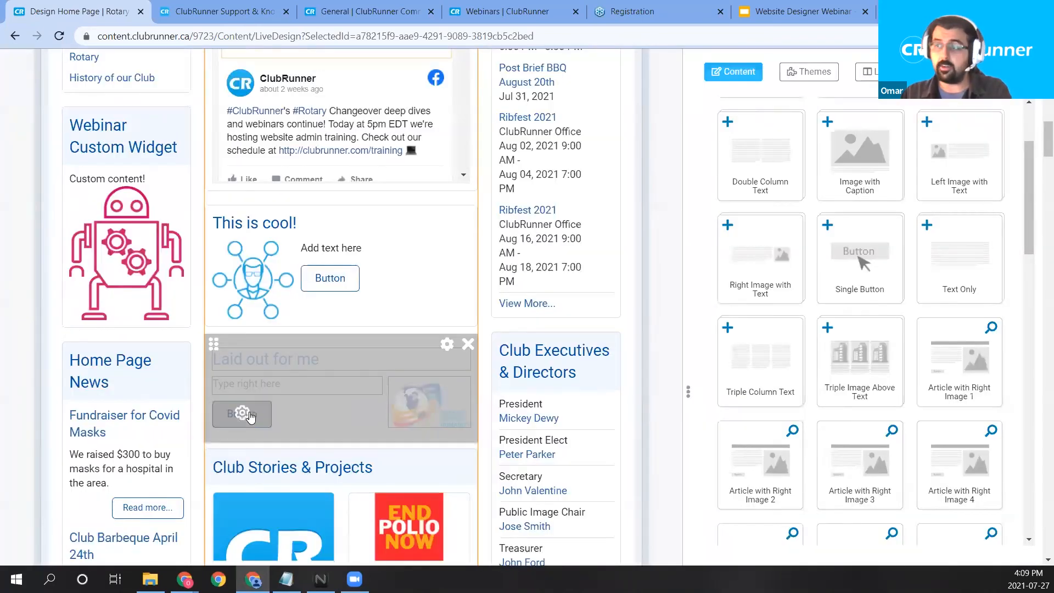
click(244, 414)
drag(507, 233, 308, 237)
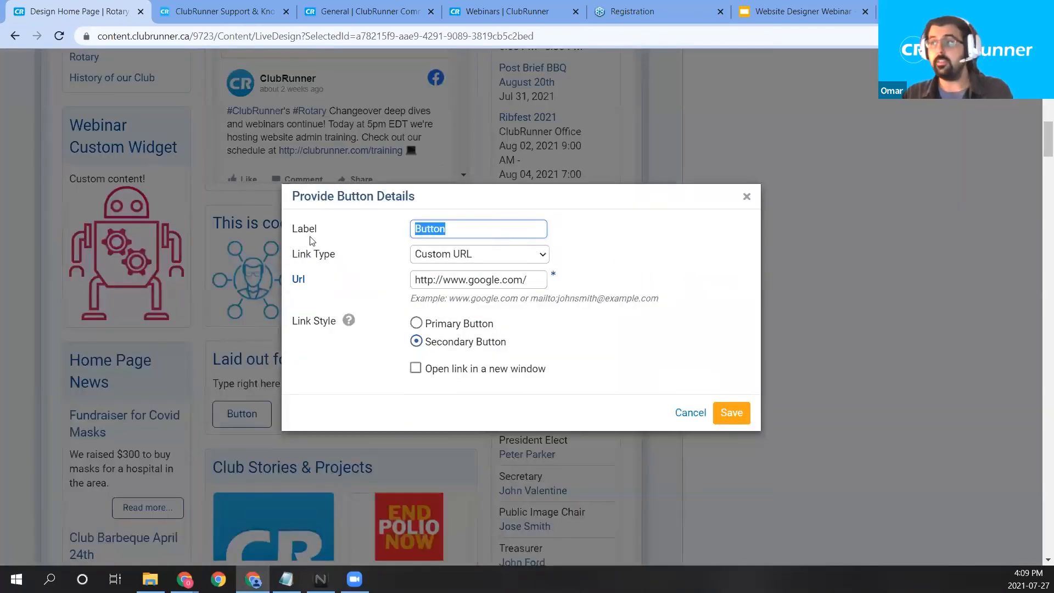
text(\\)
key(BackSpace)
key(BackSpace)
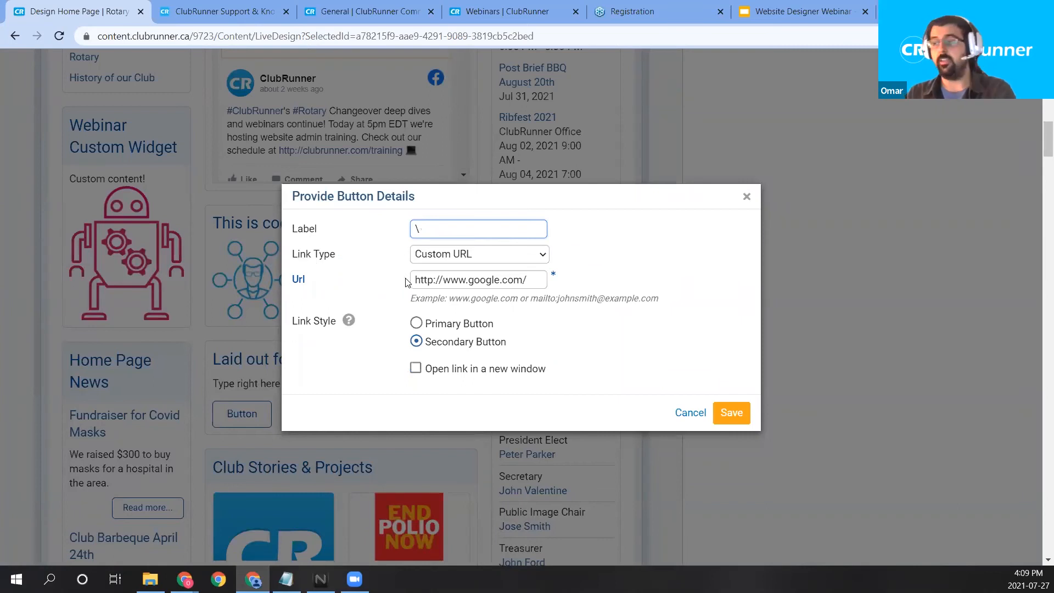
click(730, 416)
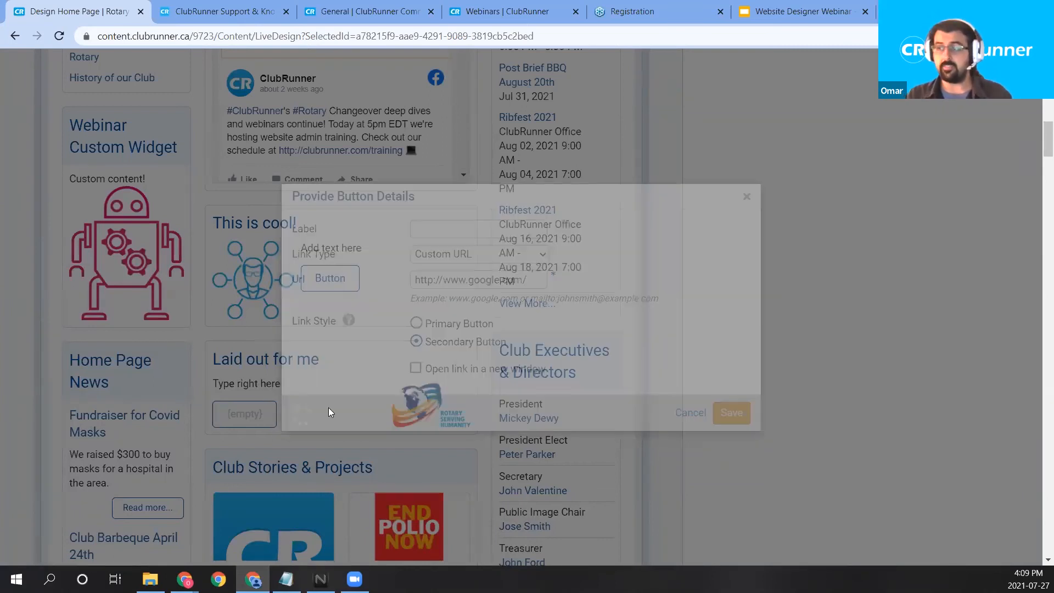
drag(328, 408, 330, 362)
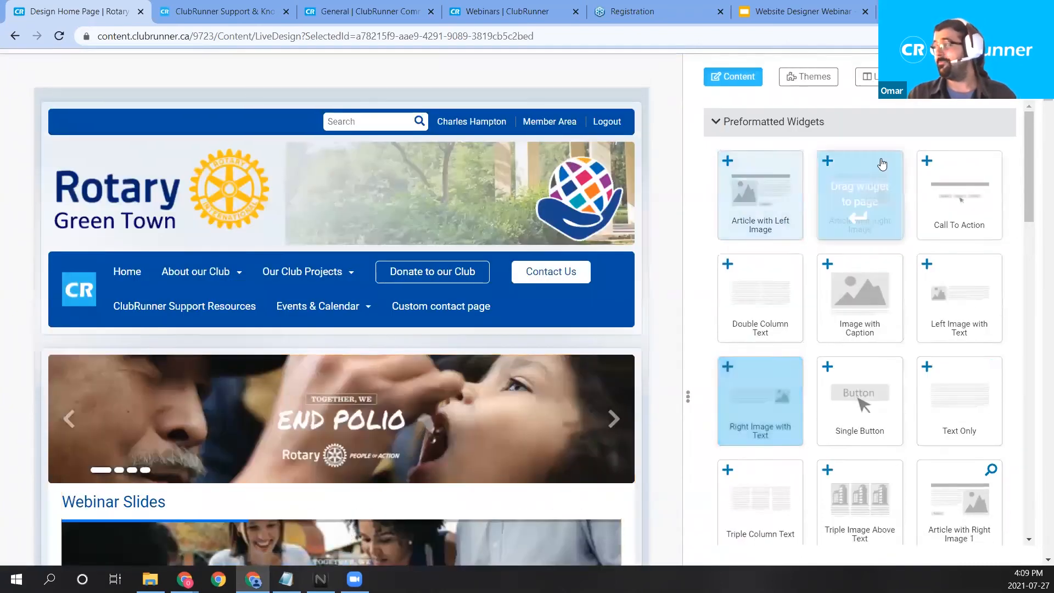
Publish the home page and view the live 'Laid out for me' article, then return to the editor.
scroll(882, 165, up, 2)
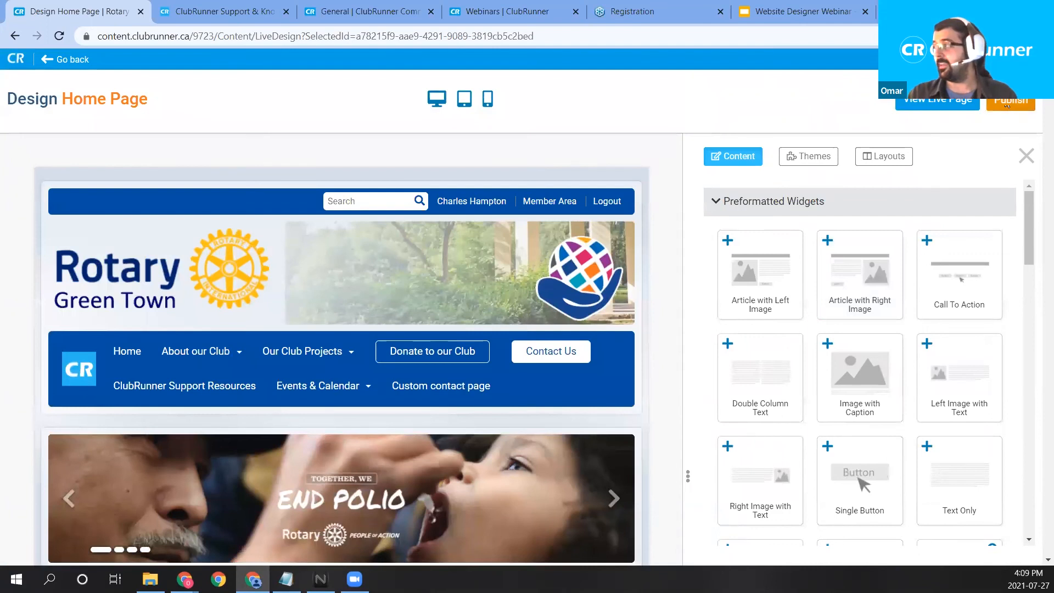
click(1007, 105)
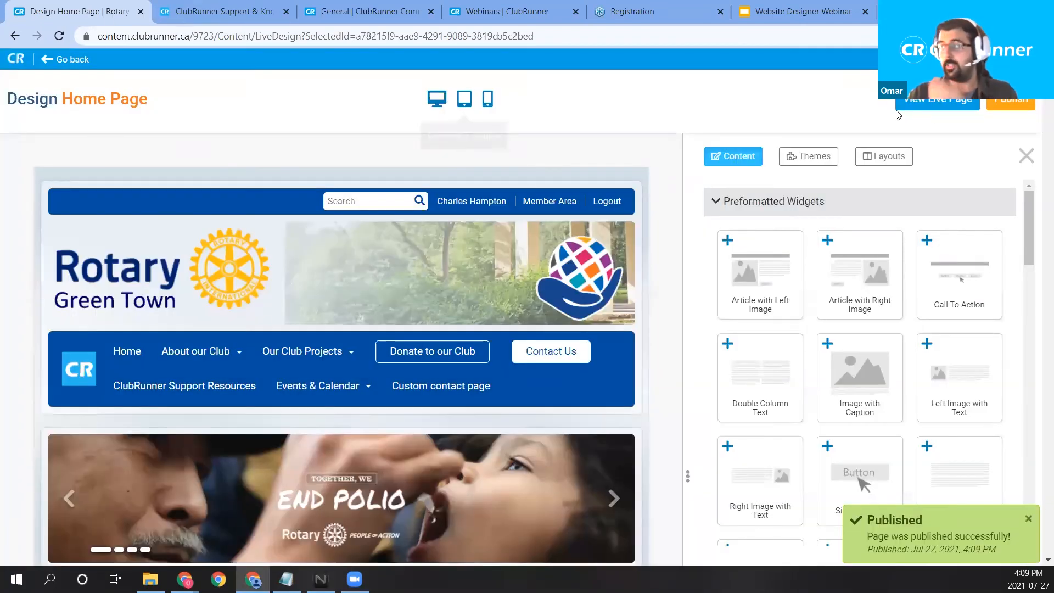
click(933, 102)
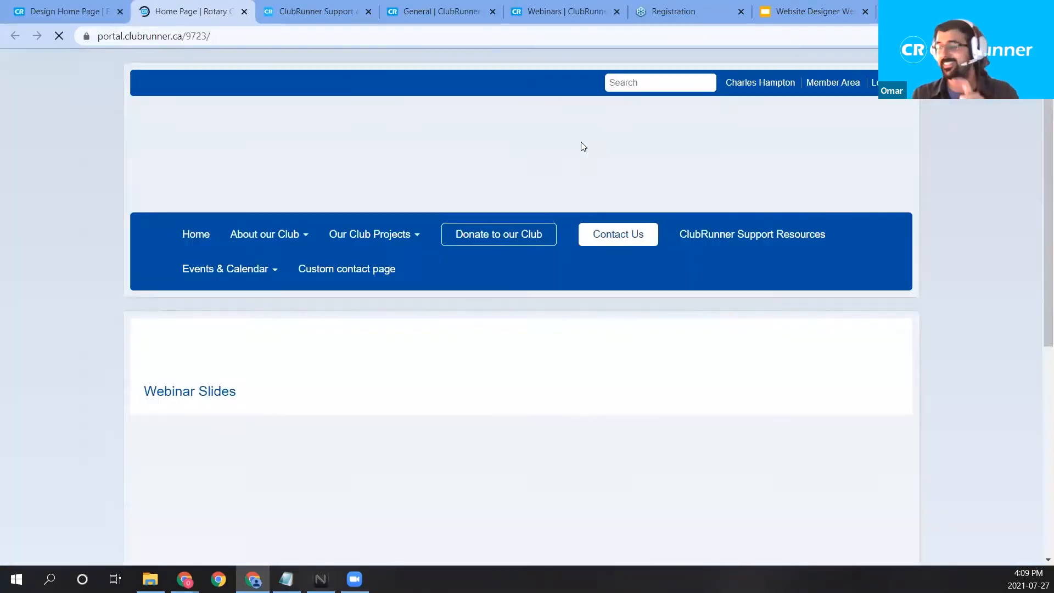
scroll(570, 147, down, 3)
scroll(573, 153, down, 7)
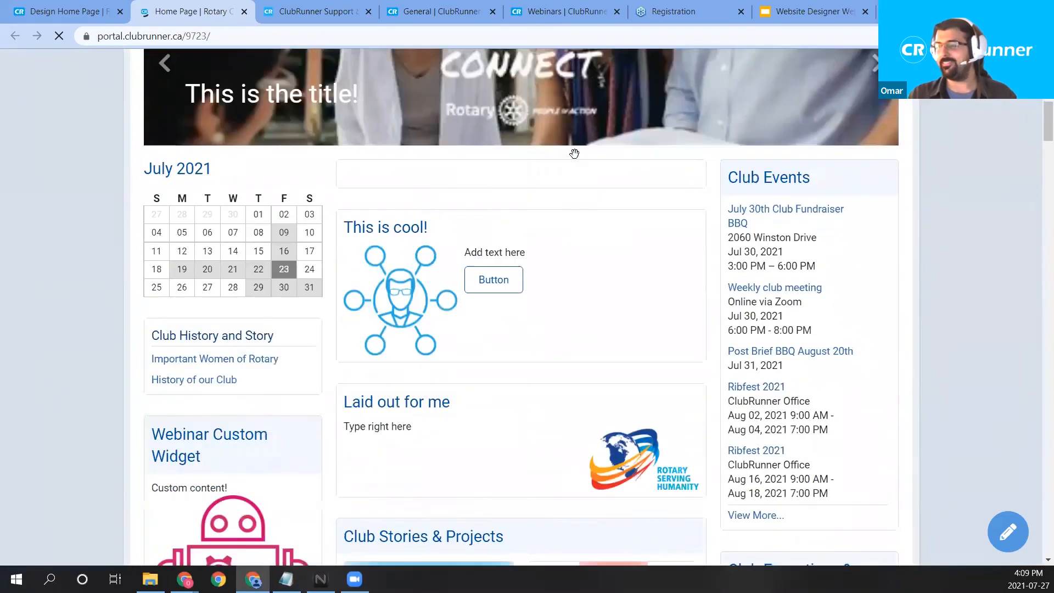
scroll(523, 298, up, 1)
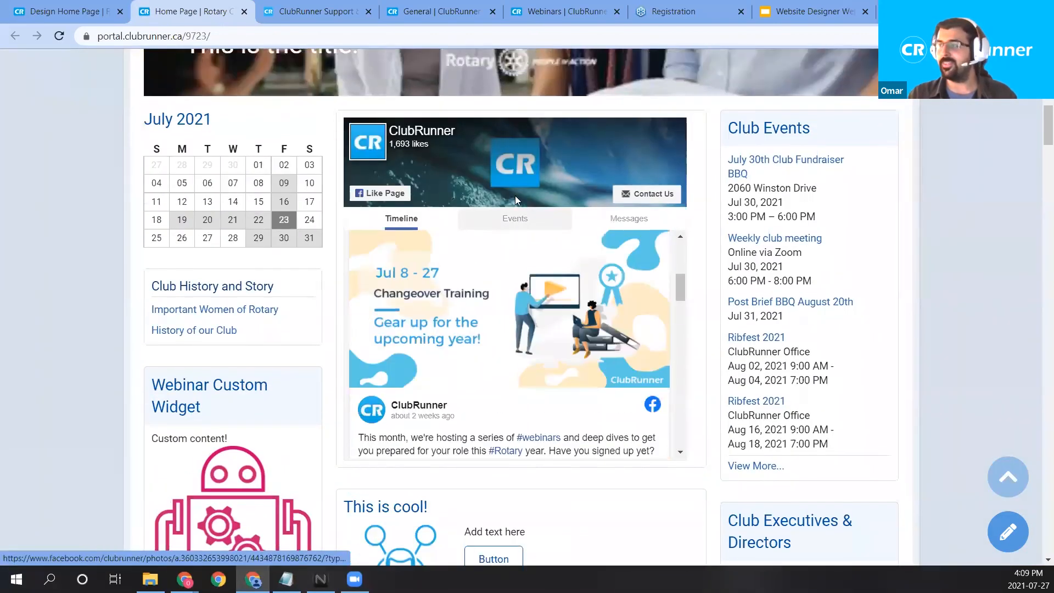
scroll(234, 395, down, 4)
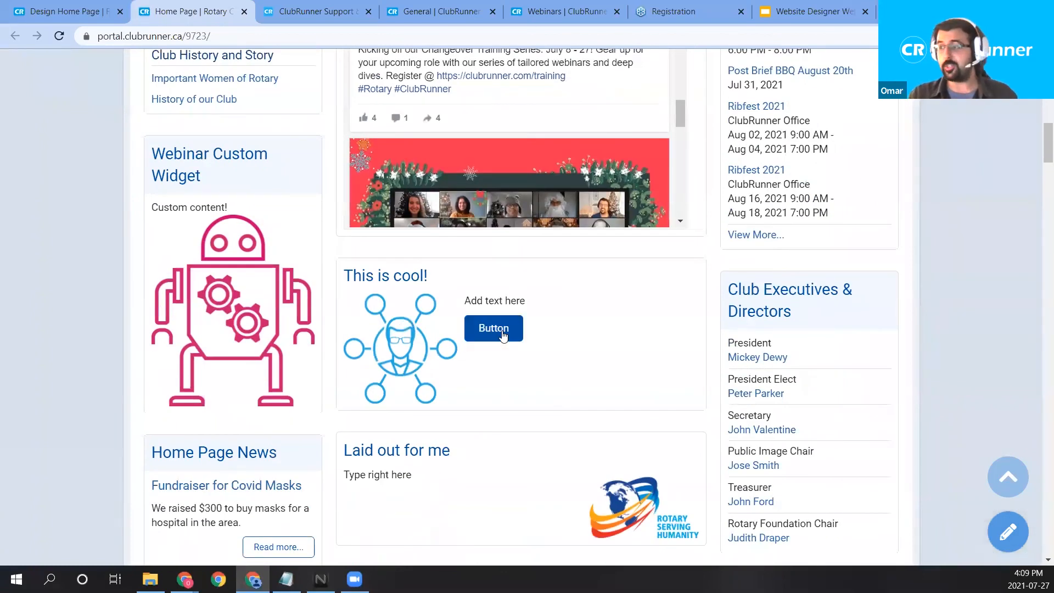
scroll(502, 324, down, 2)
drag(451, 314, 342, 314)
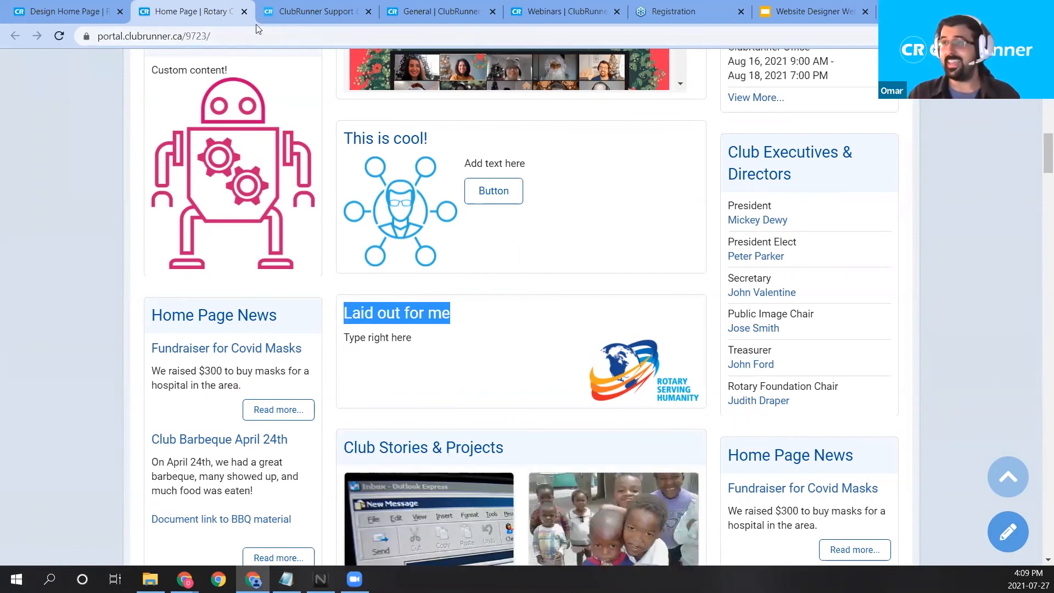
click(66, 11)
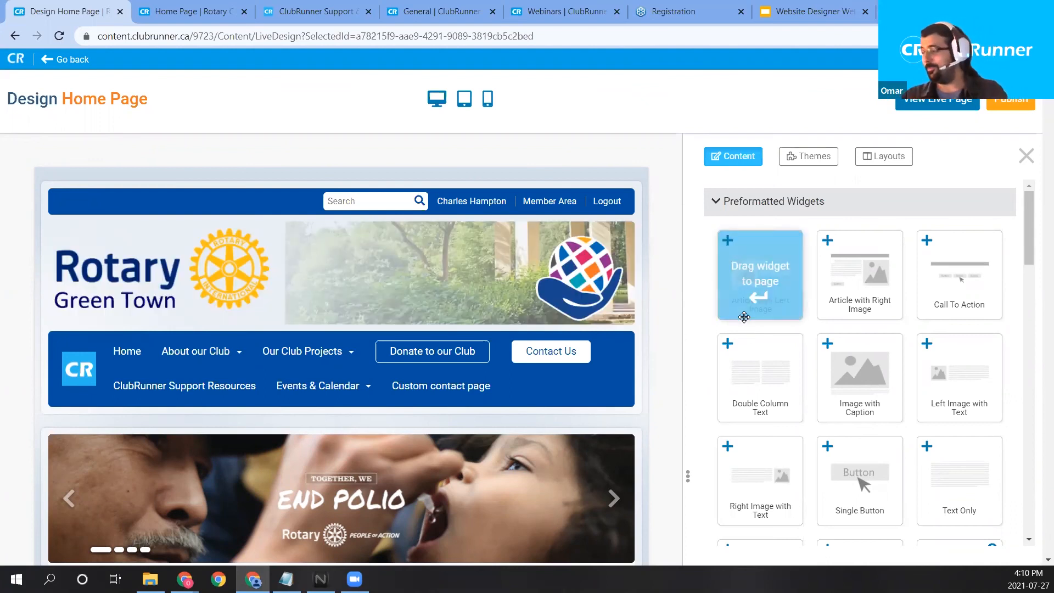
Collapse Preformatted Widgets and expand the Essentials widget category.
scroll(744, 317, down, 1)
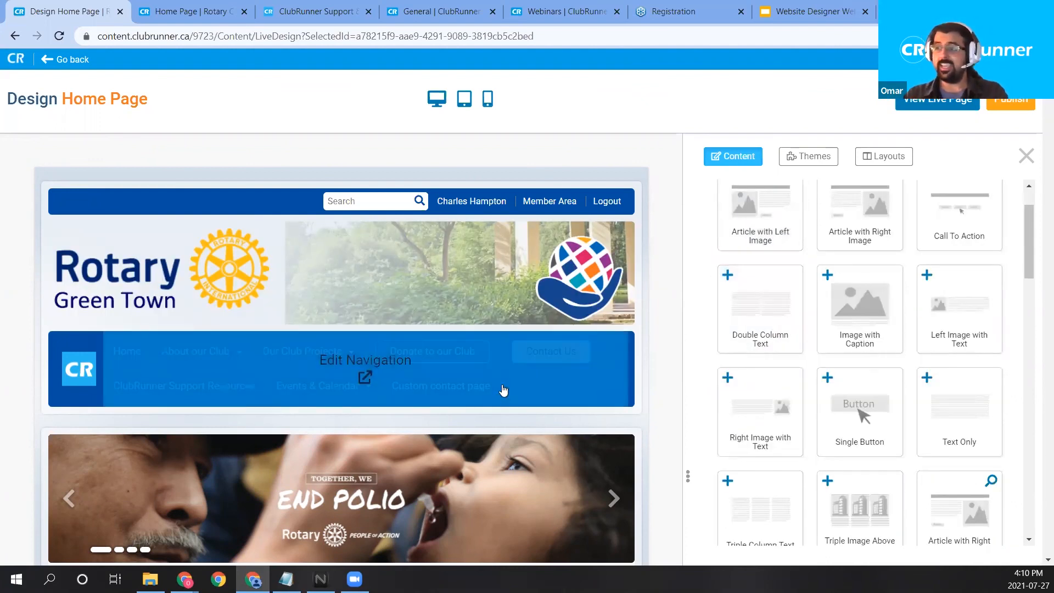
scroll(504, 390, down, 1)
scroll(783, 299, up, 1)
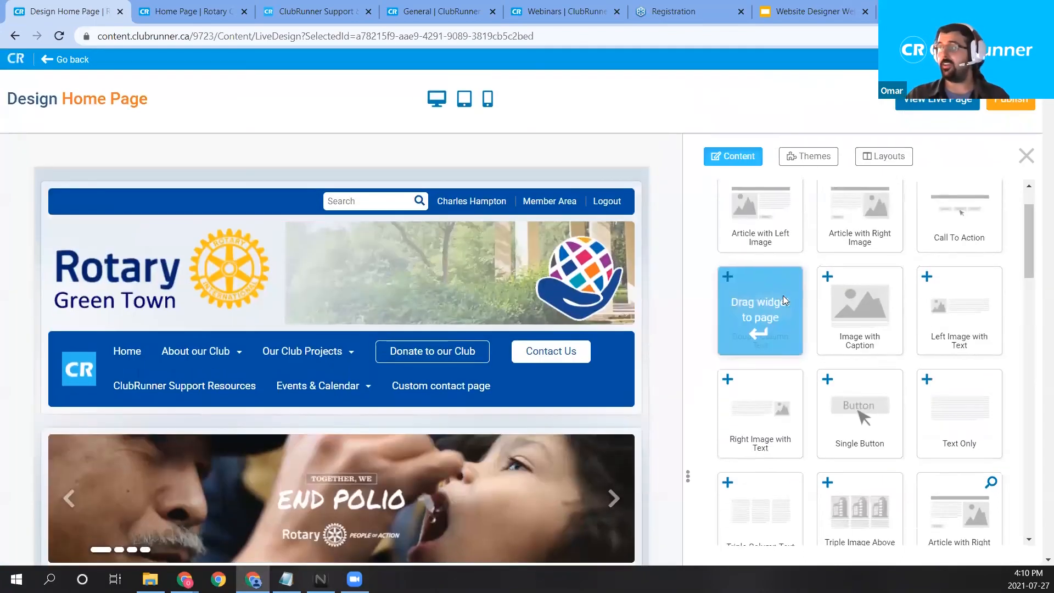
scroll(785, 286, up, 1)
click(807, 201)
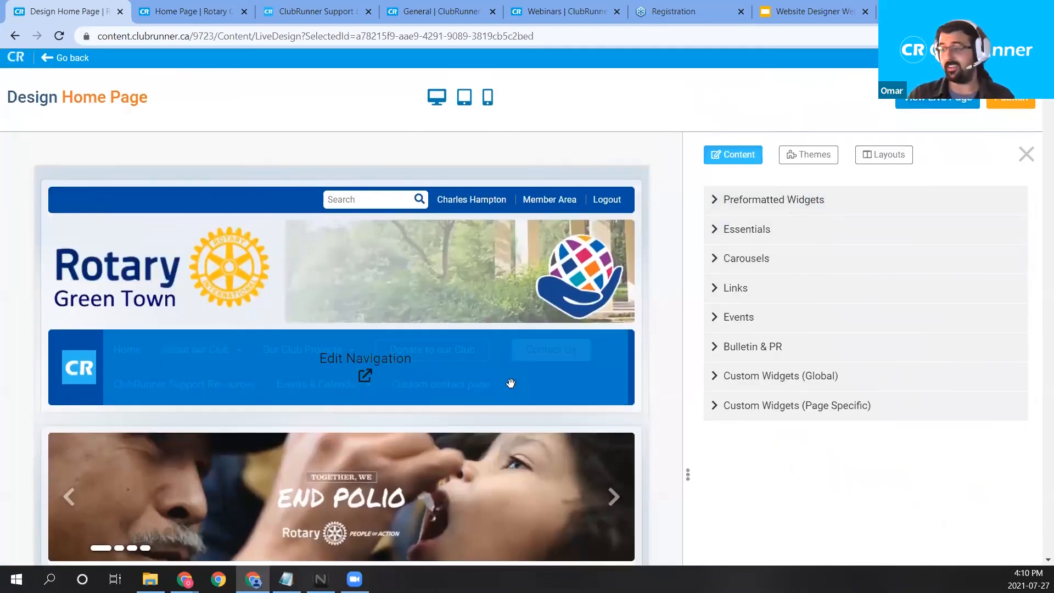
scroll(510, 382, down, 1)
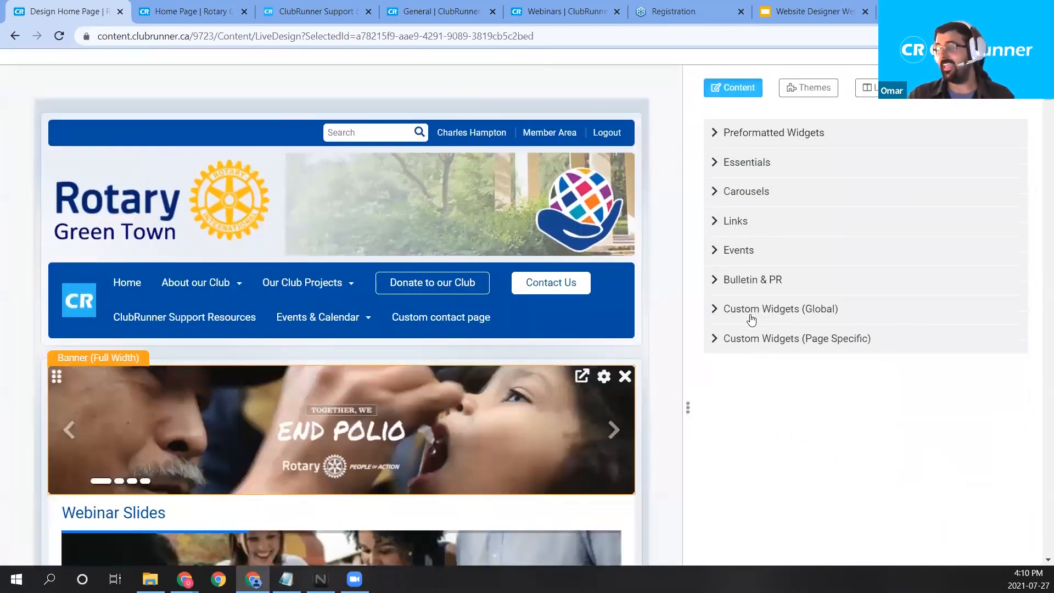
click(775, 174)
Drag the Contact Us widget into the home page's left column.
scroll(777, 182, down, 2)
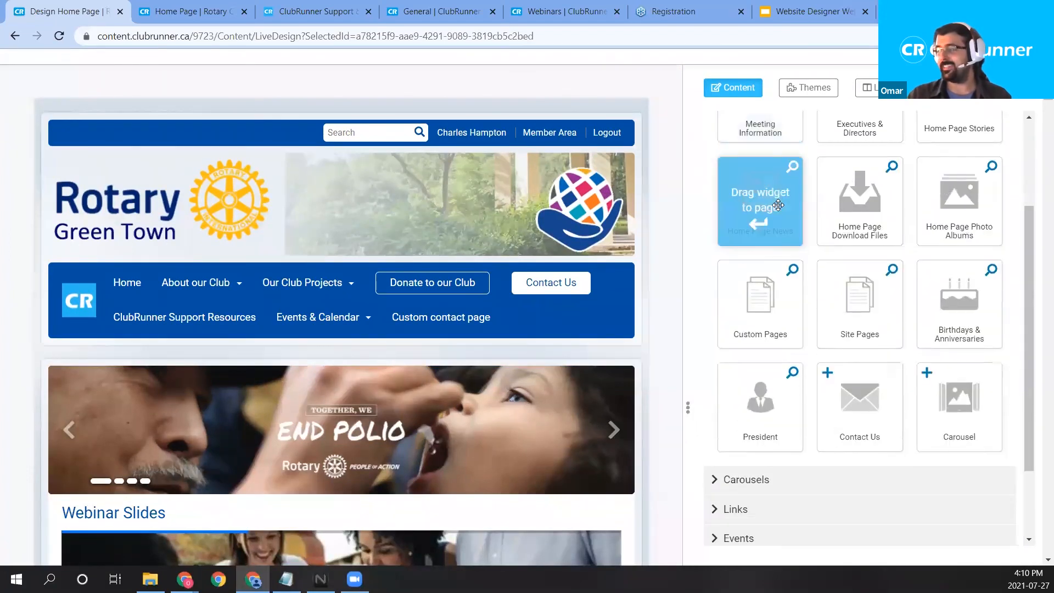
scroll(719, 234, up, 3)
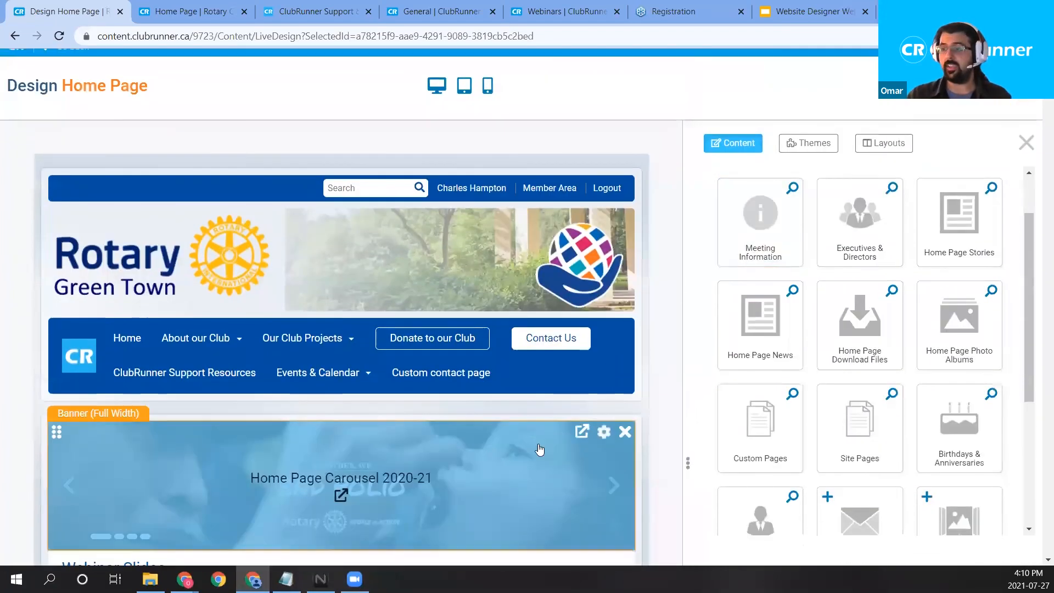
scroll(555, 423, down, 5)
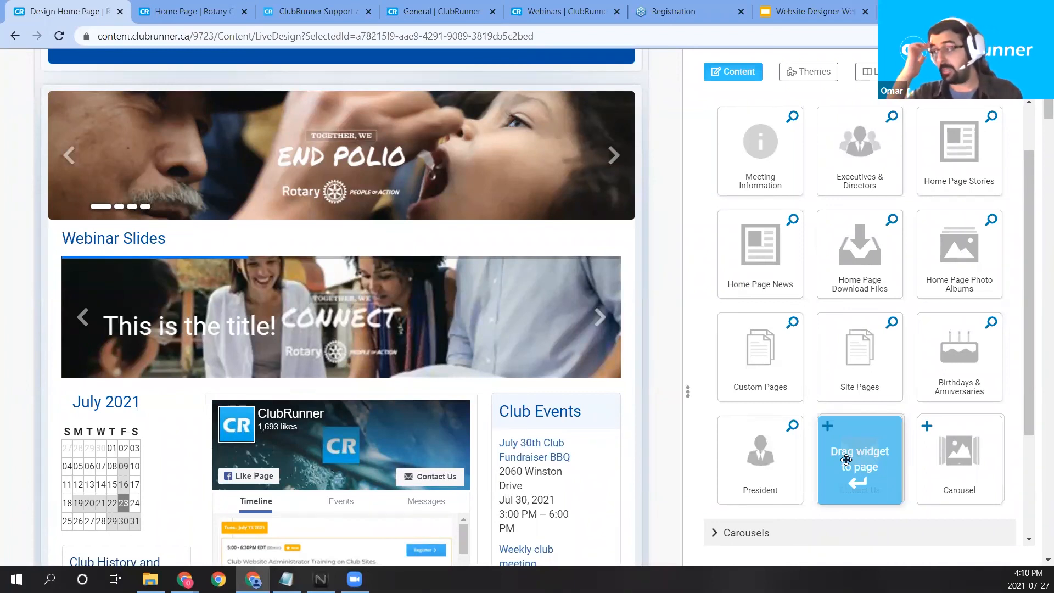
drag(846, 460, 461, 395)
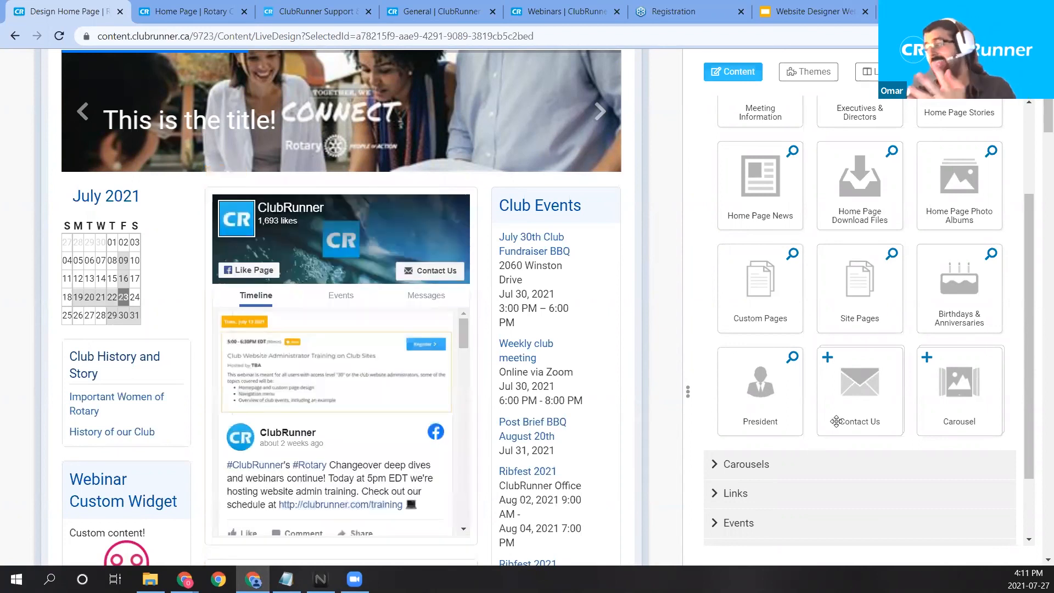
scroll(519, 377, down, 2)
scroll(541, 351, up, 2)
drag(852, 374, 130, 280)
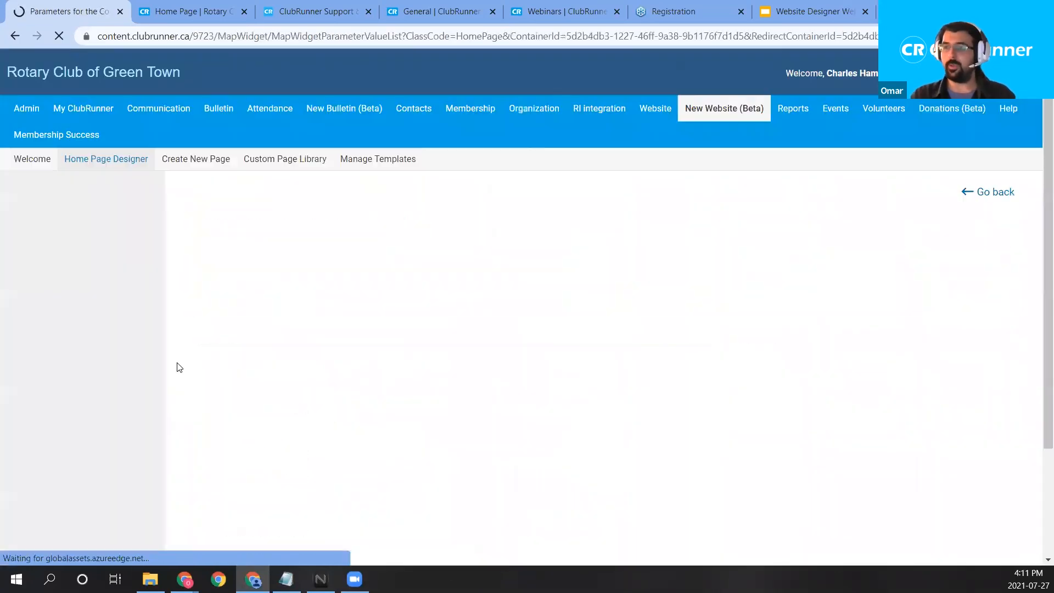
Title the widget 'Submit your Contact Form to Us', fixing the typos.
scroll(535, 307, up, 4)
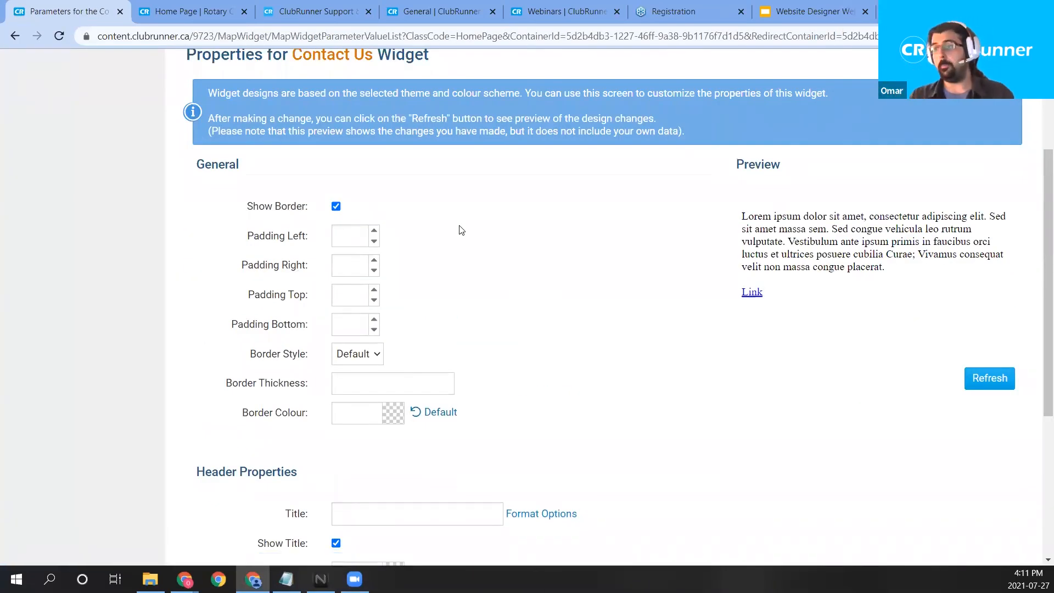
scroll(461, 231, down, 5)
click(384, 242)
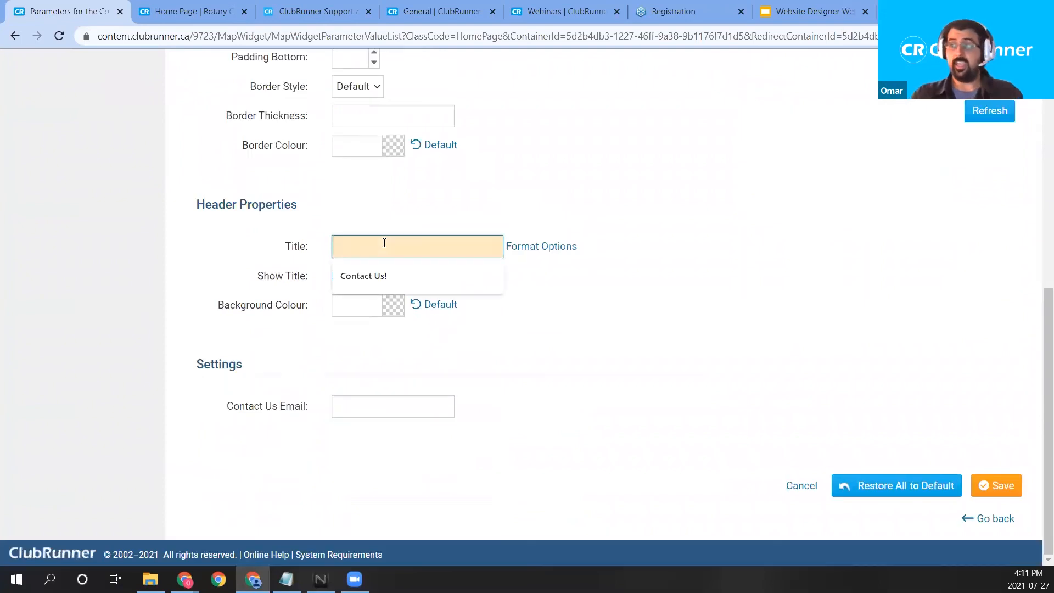
click(503, 152)
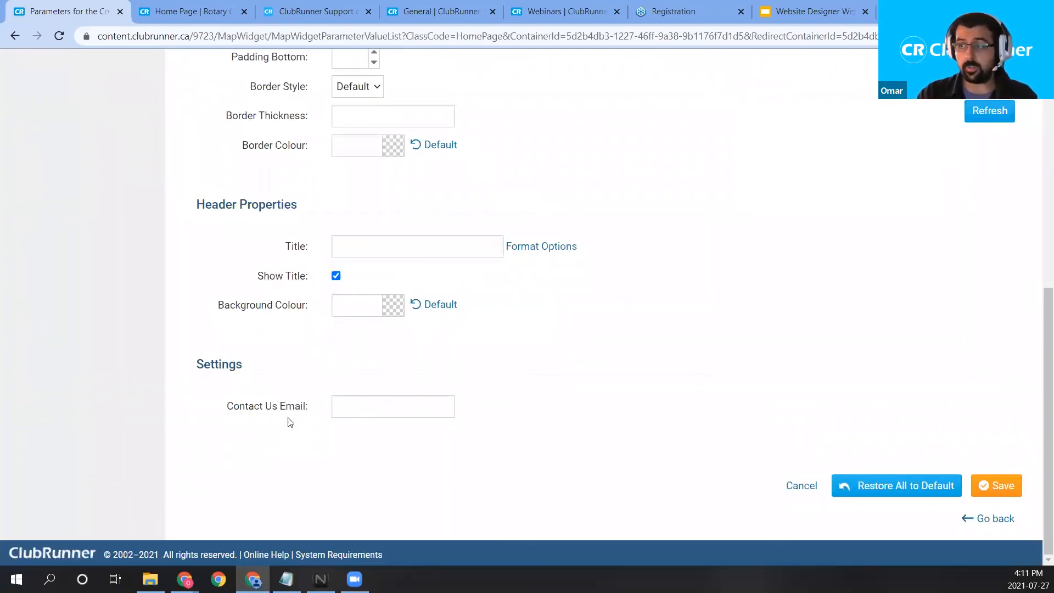
click(371, 245)
text(Sbmit your)
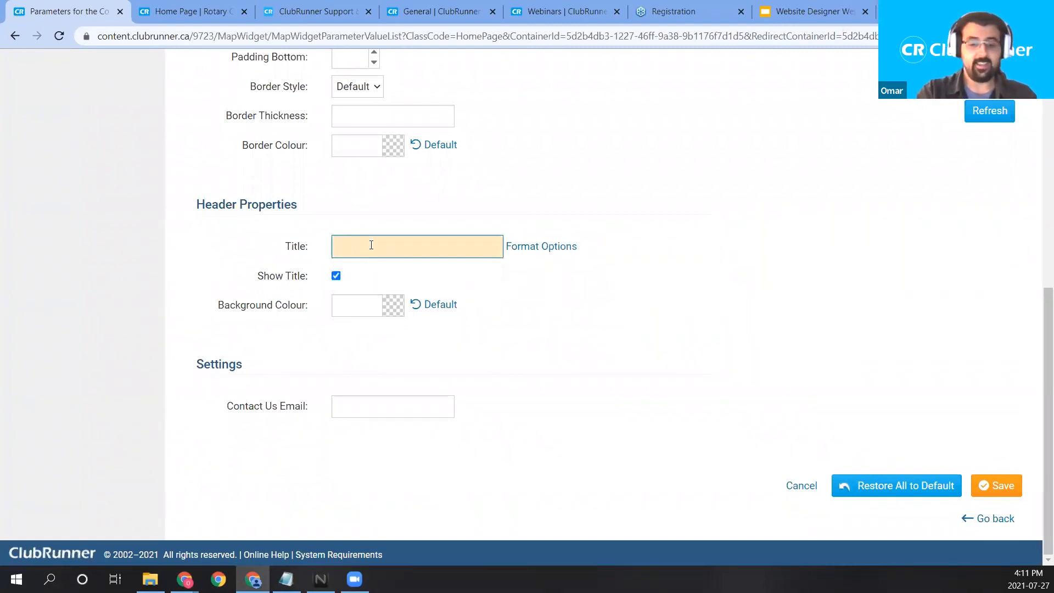
text( Contact )
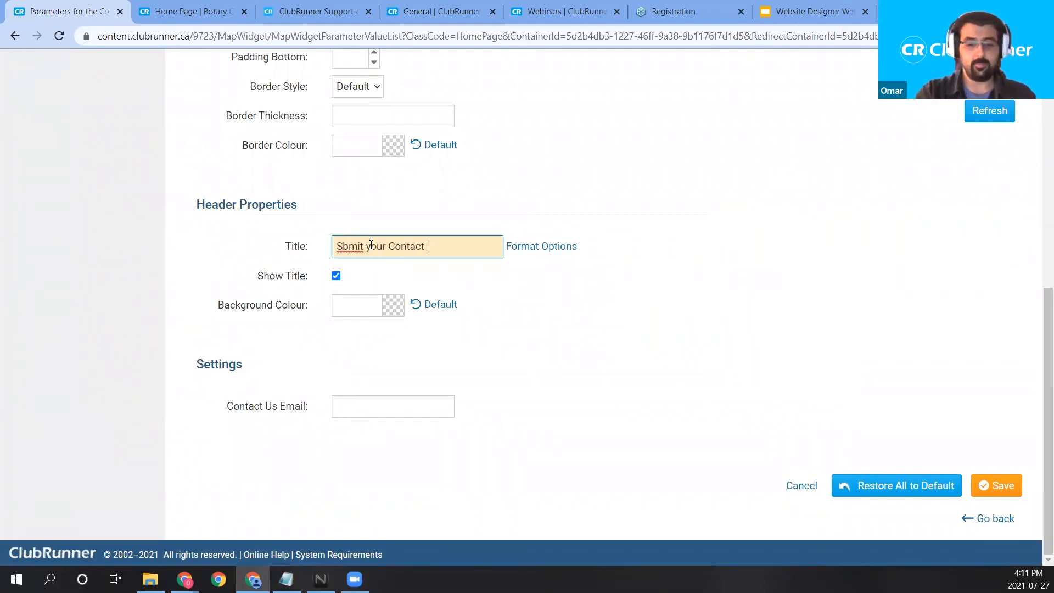
text(From to Us)
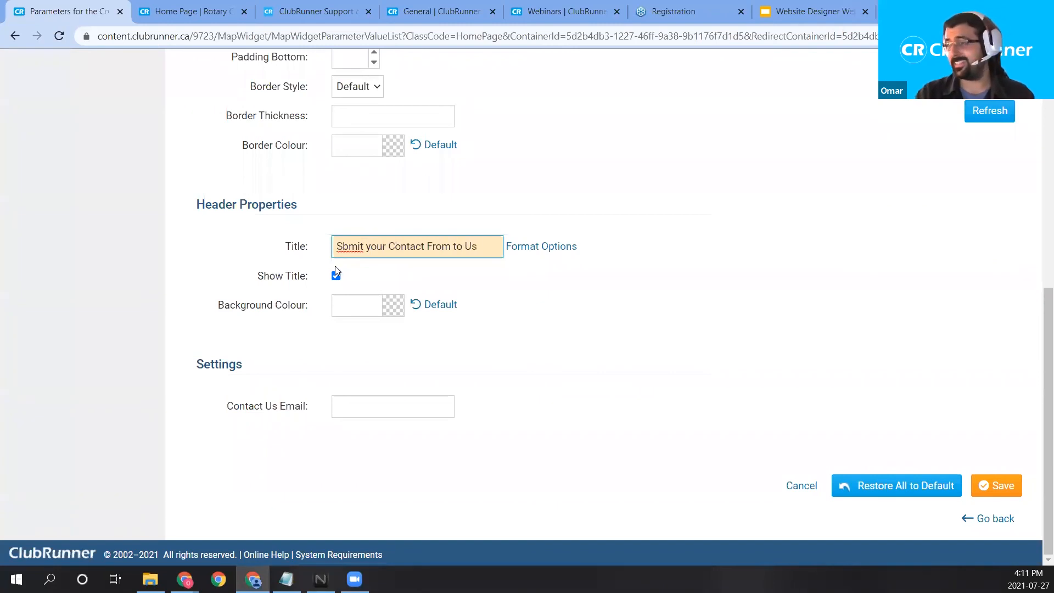
click(342, 245)
text(u)
drag(456, 246, 439, 246)
text(orm)
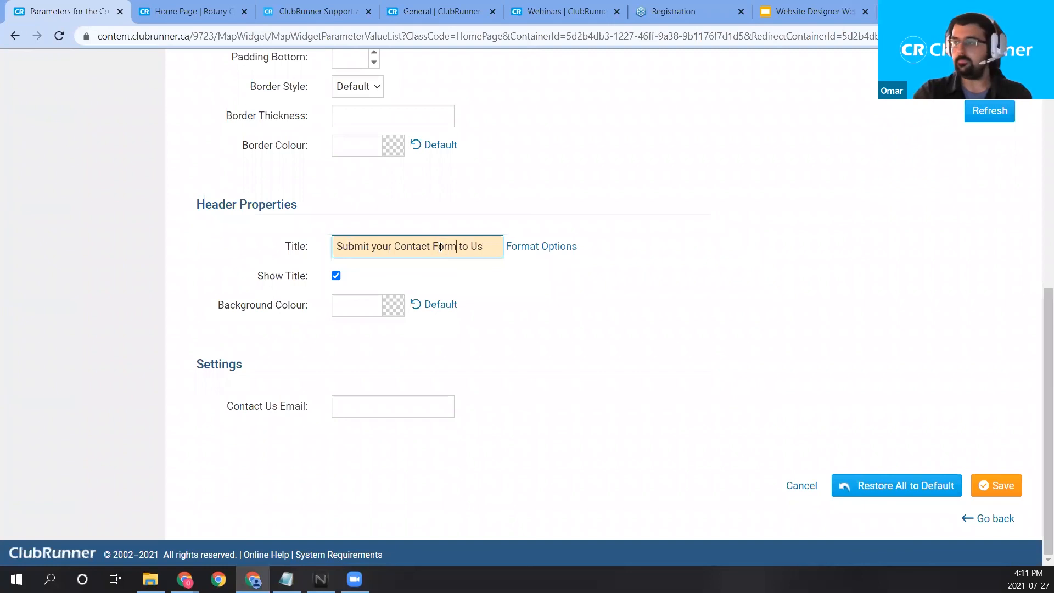
Enter the contact e-mail address in the Contact Us Email field and save the widget.
click(357, 407)
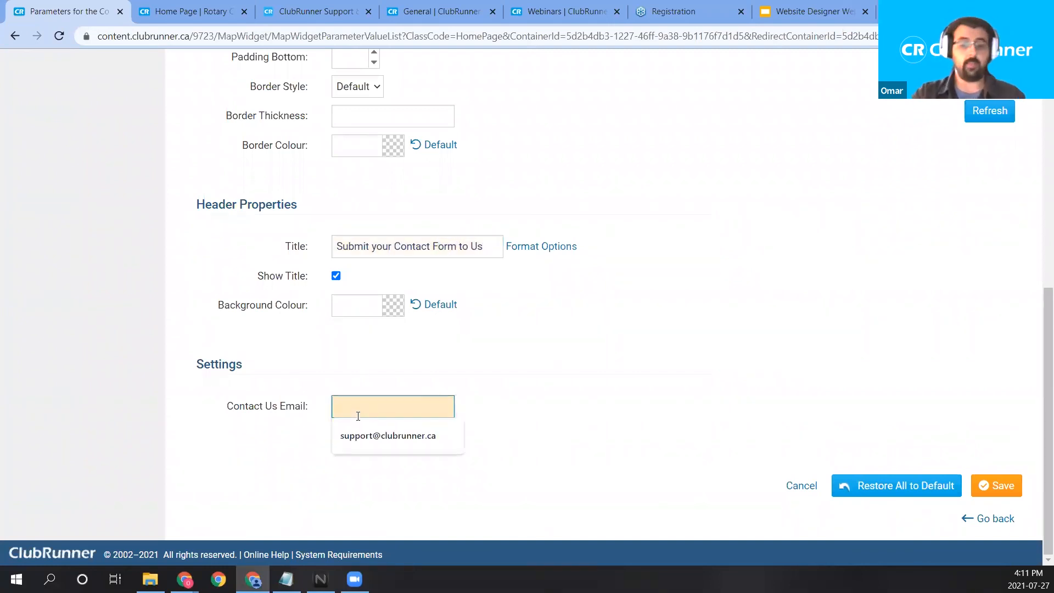
key(BackSpace)
key(BackSpace)
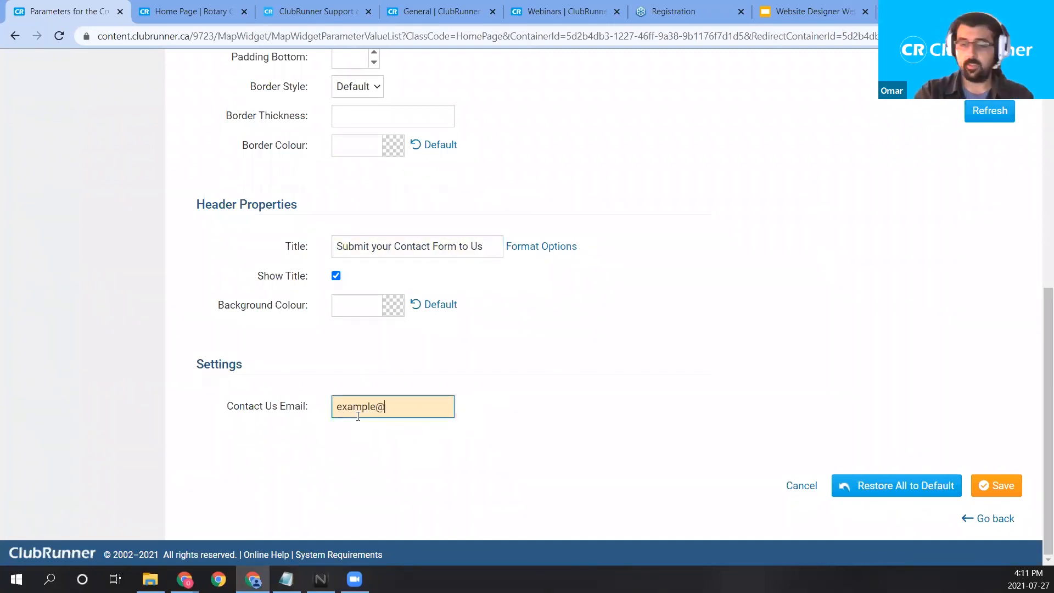
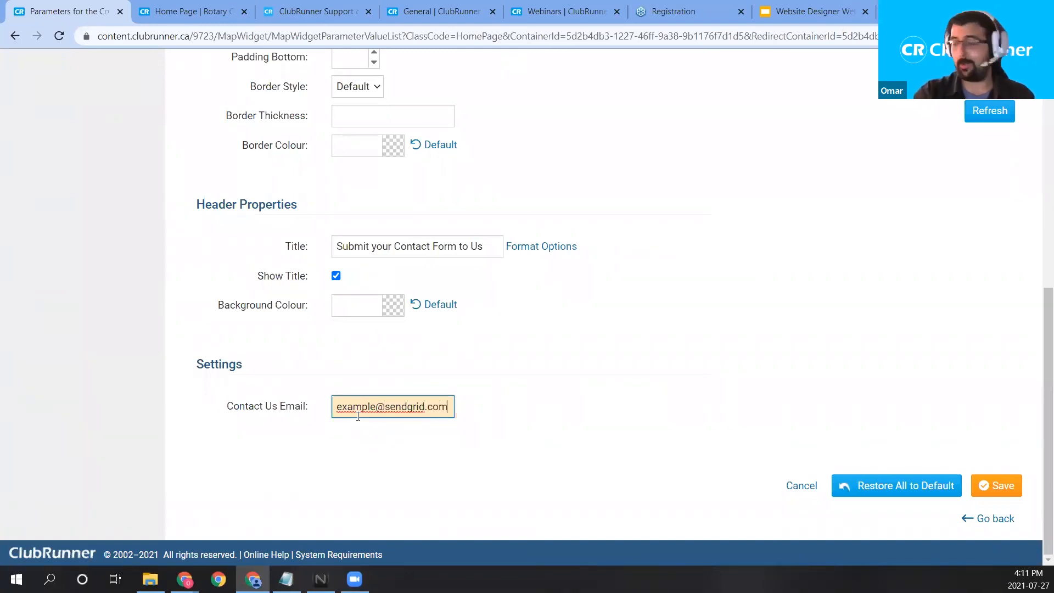
key(BackSpace)
key(BackSpace)
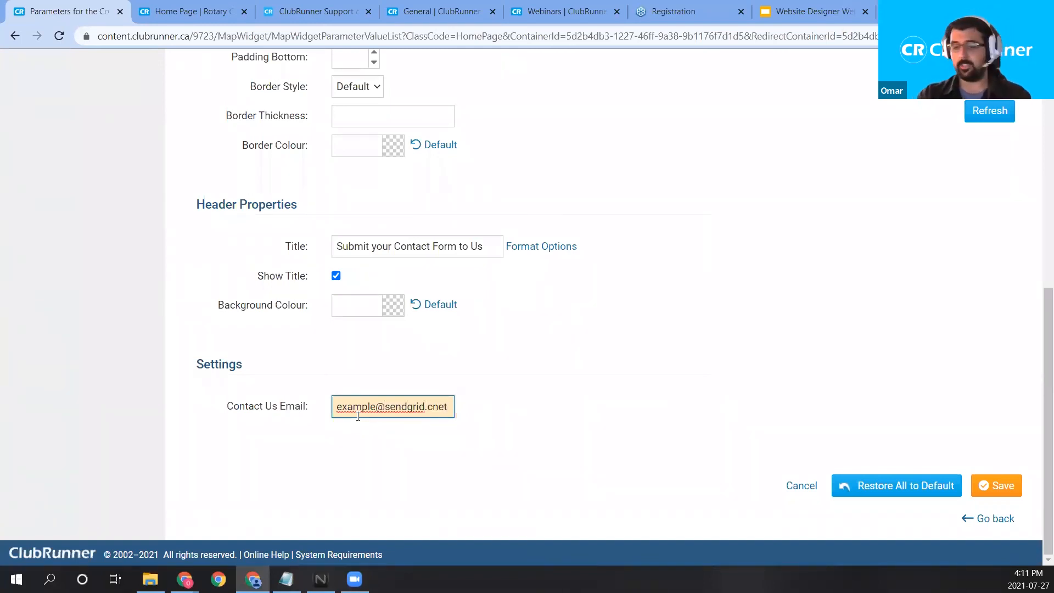
key(BackSpace)
key(BackSpace)
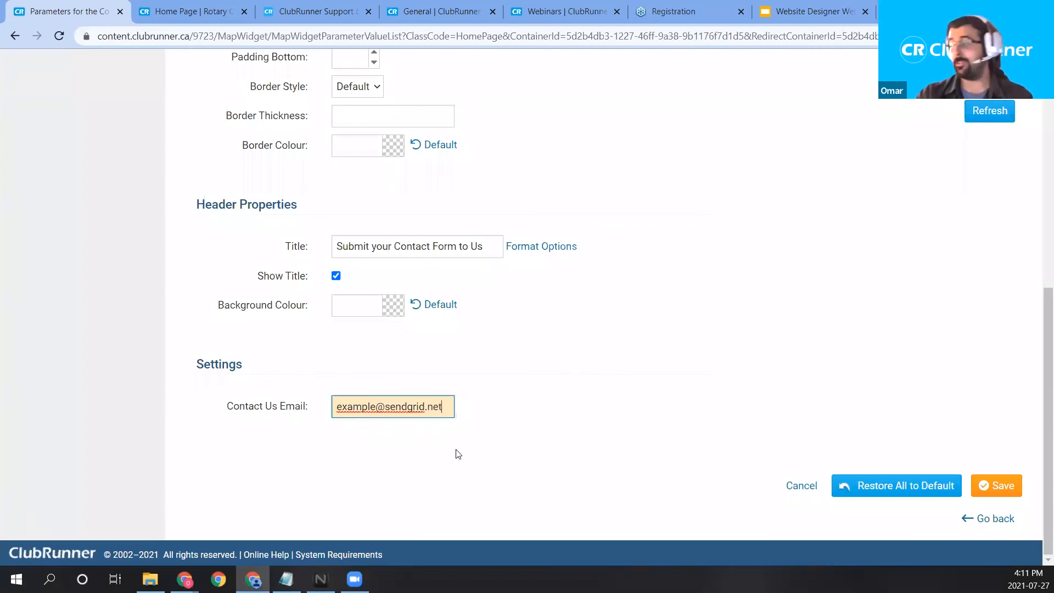
click(1004, 485)
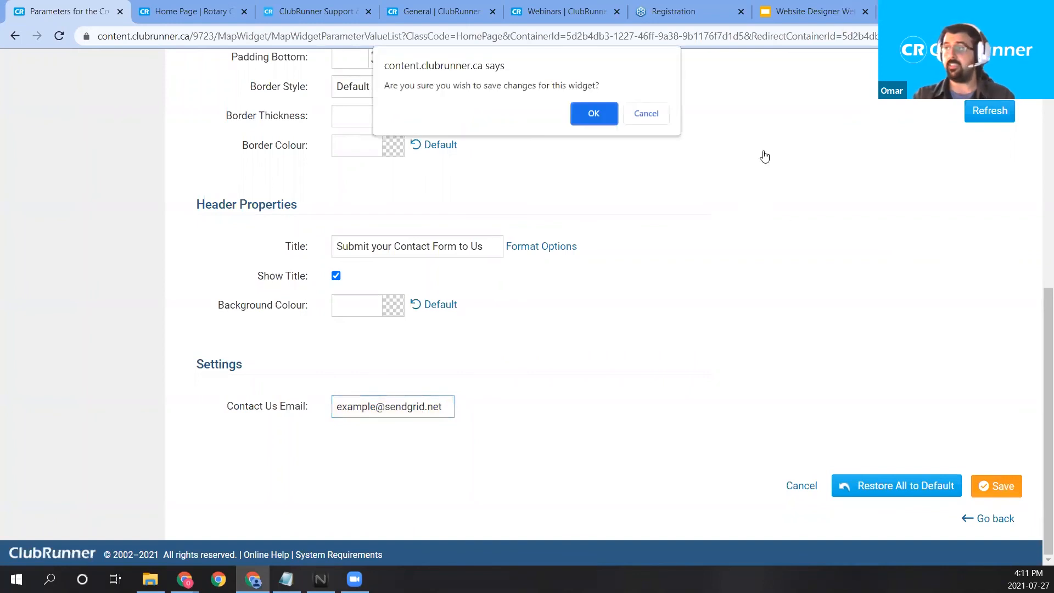
Confirm saving the Contact Us widget changes and publish the home page.
click(596, 115)
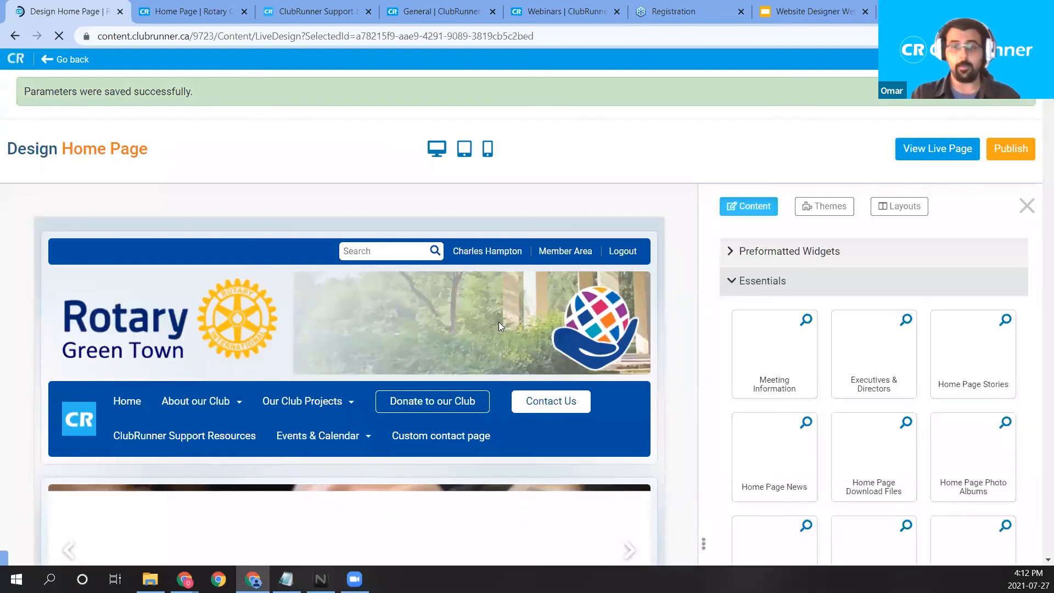
scroll(508, 297, down, 4)
scroll(508, 296, down, 10)
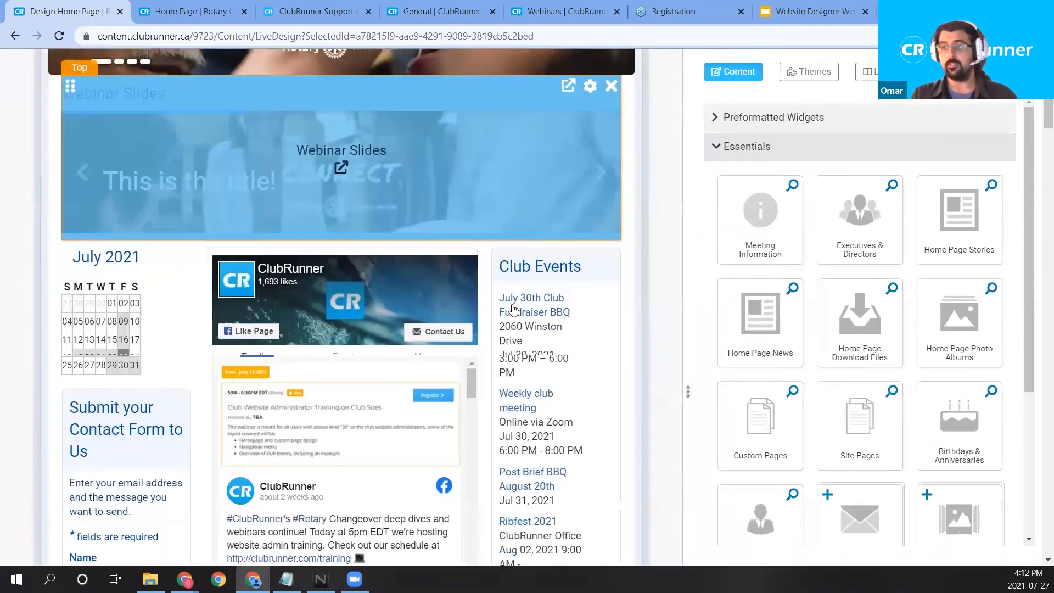
scroll(324, 409, down, 3)
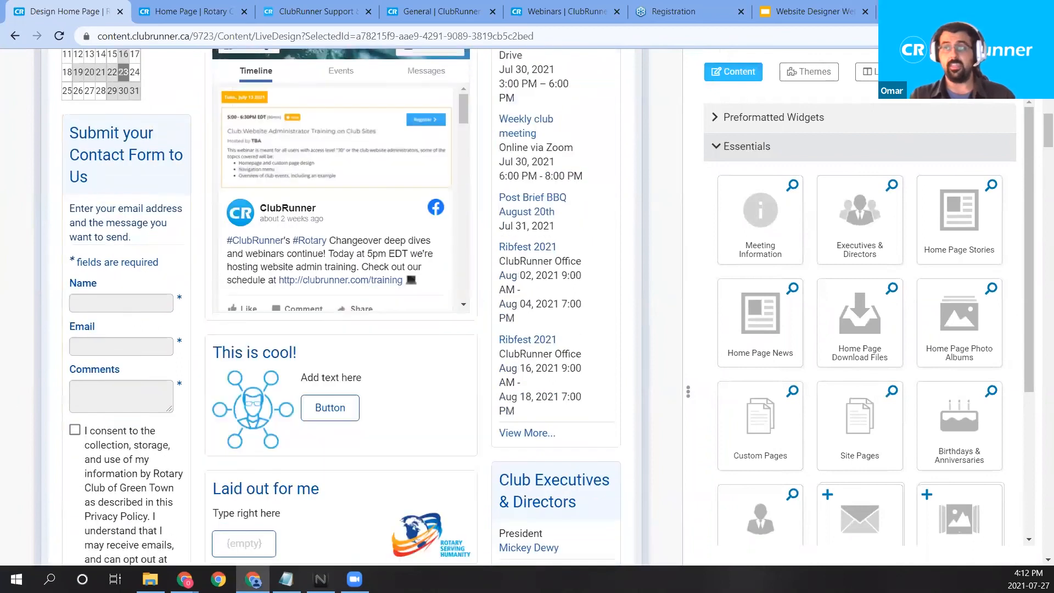
mouse_move(89, 213)
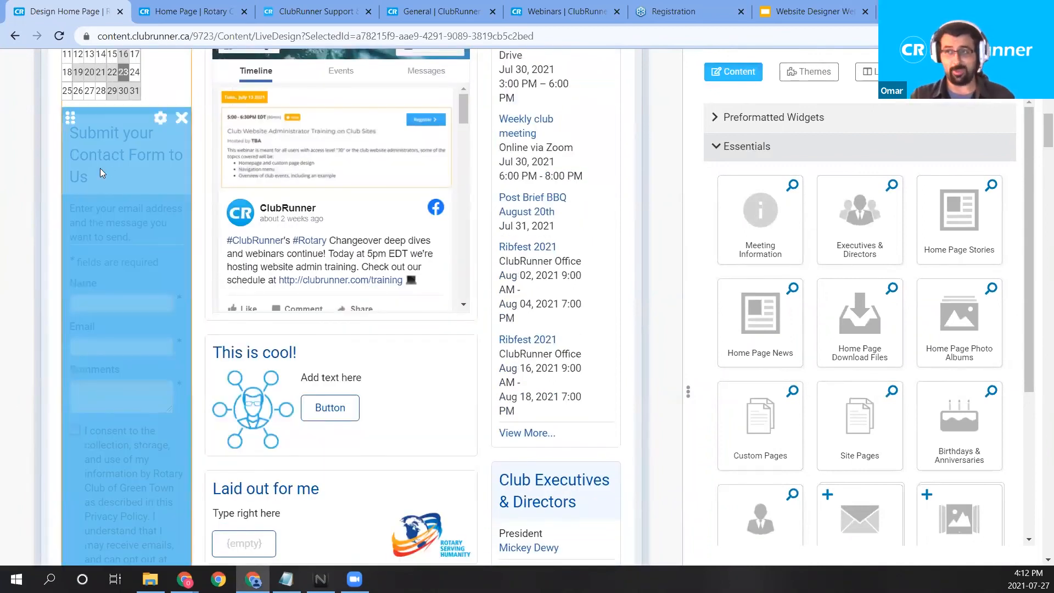
scroll(29, 250, down, 3)
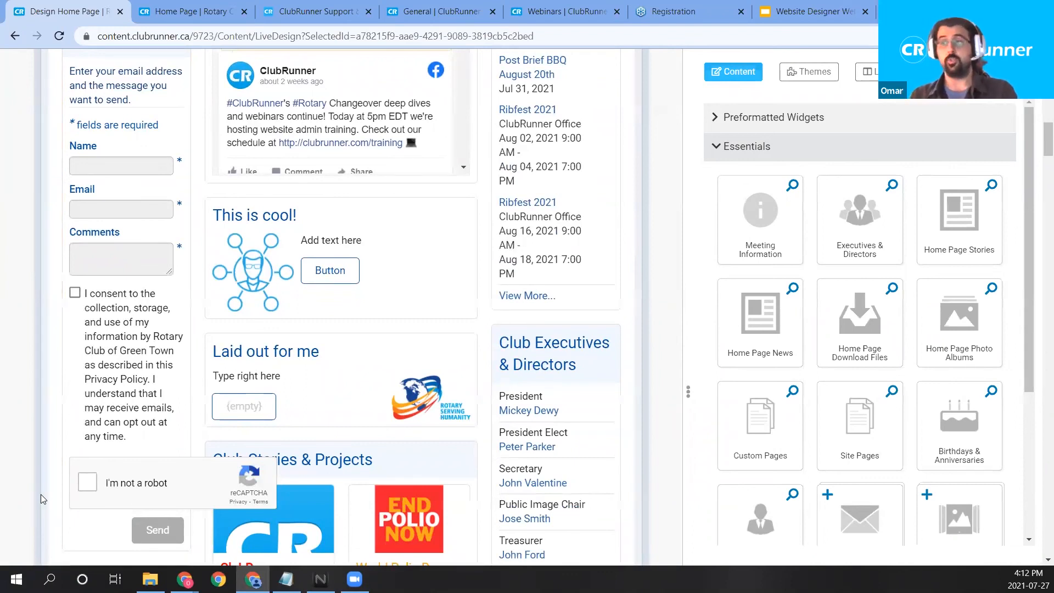
scroll(1024, 346, up, 15)
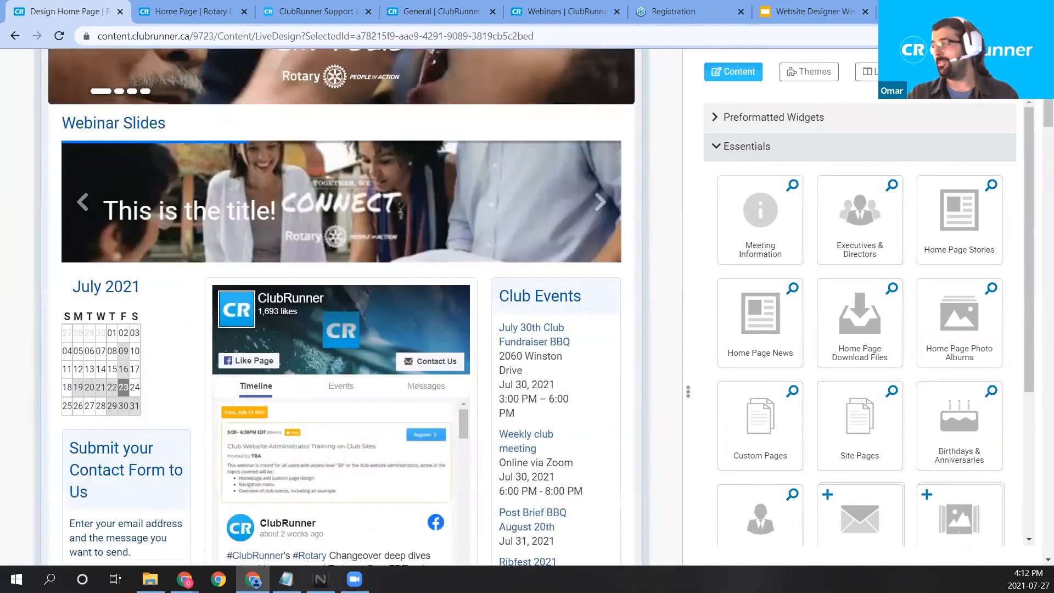
click(1010, 149)
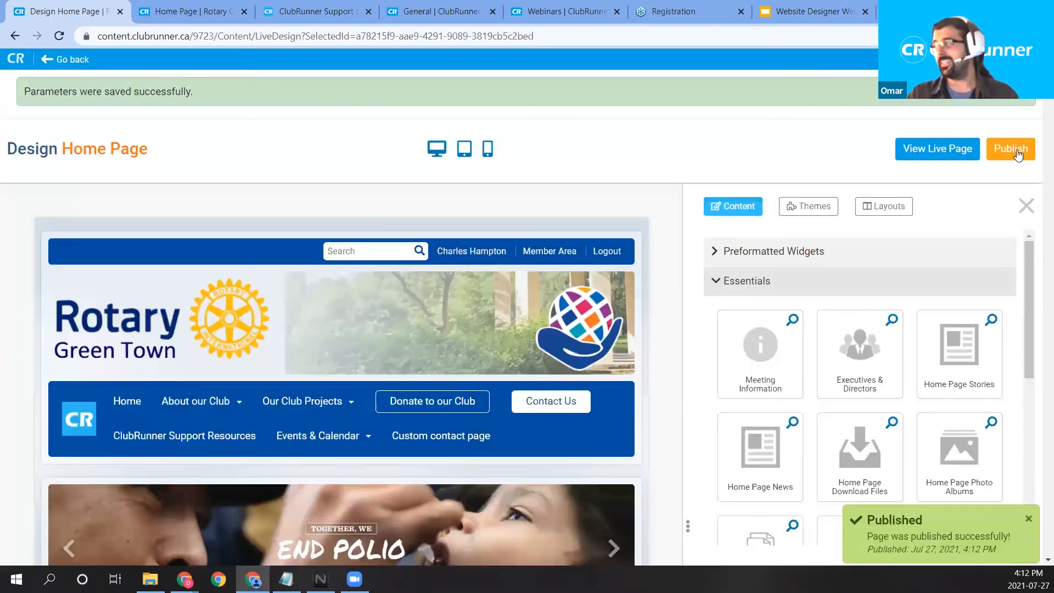
Reload the live home page, check the new contact form, and view the Privacy Policy.
click(189, 12)
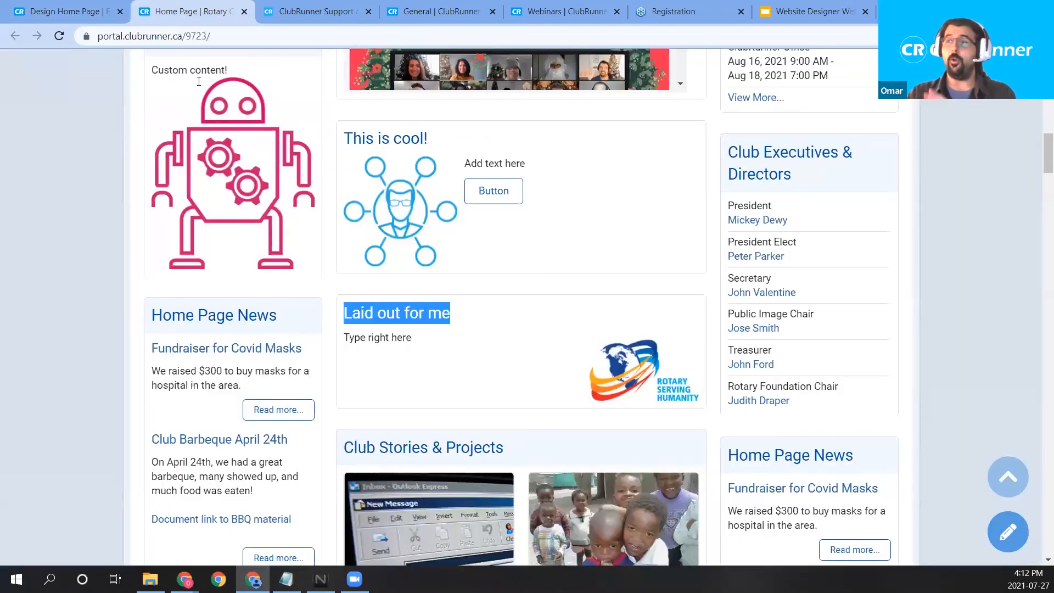
scroll(216, 166, up, 15)
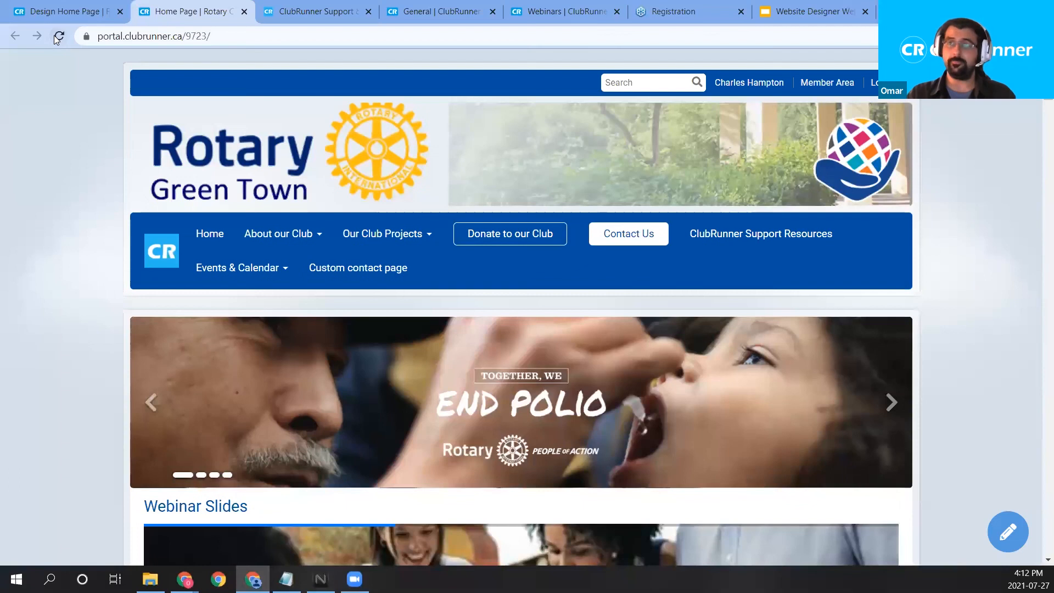
click(60, 36)
click(59, 36)
scroll(361, 197, down, 15)
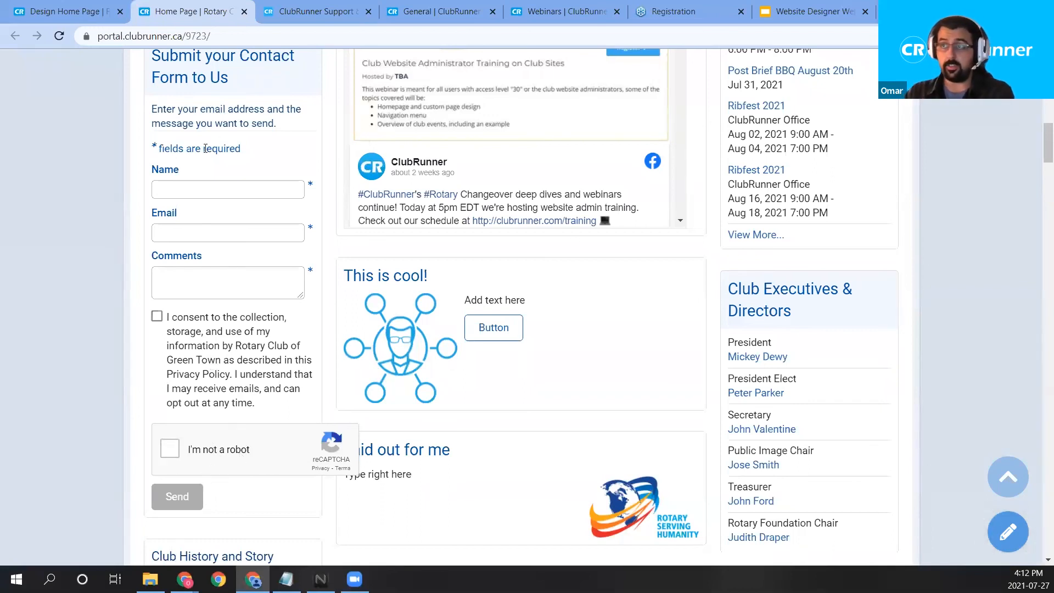
drag(150, 109, 233, 346)
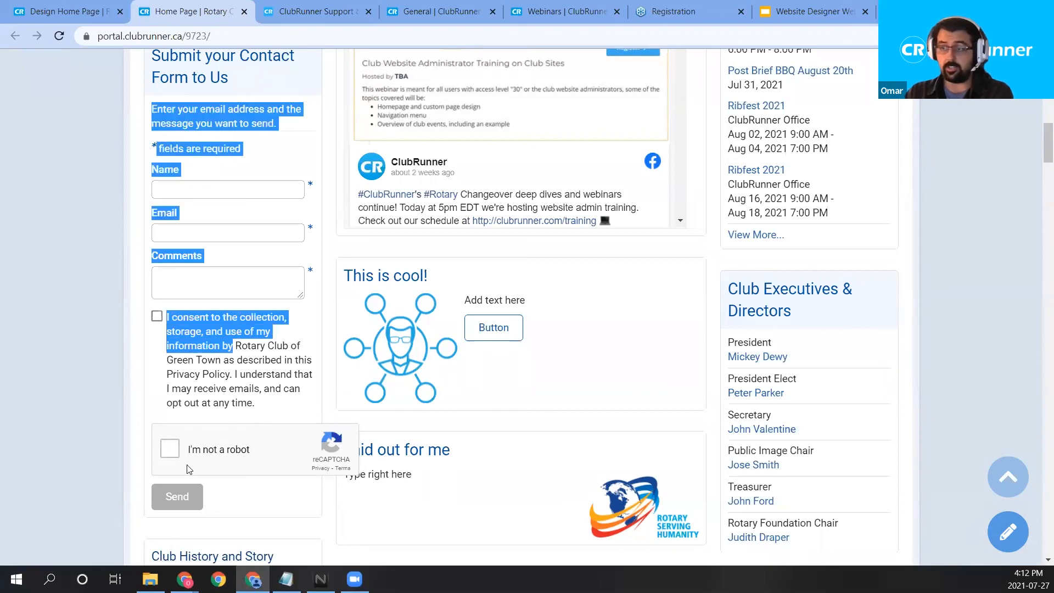
click(219, 377)
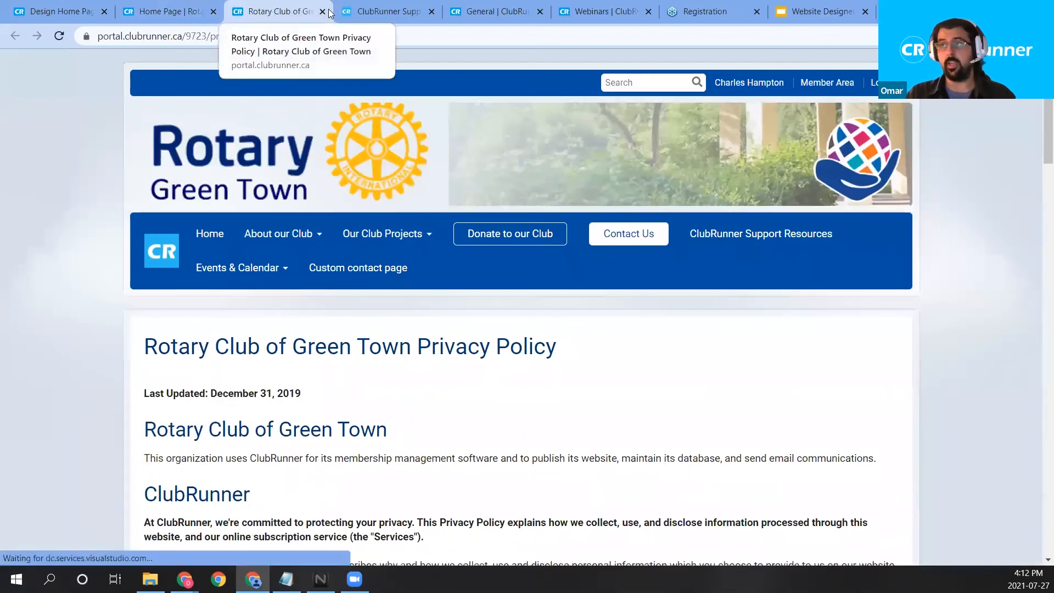
click(323, 12)
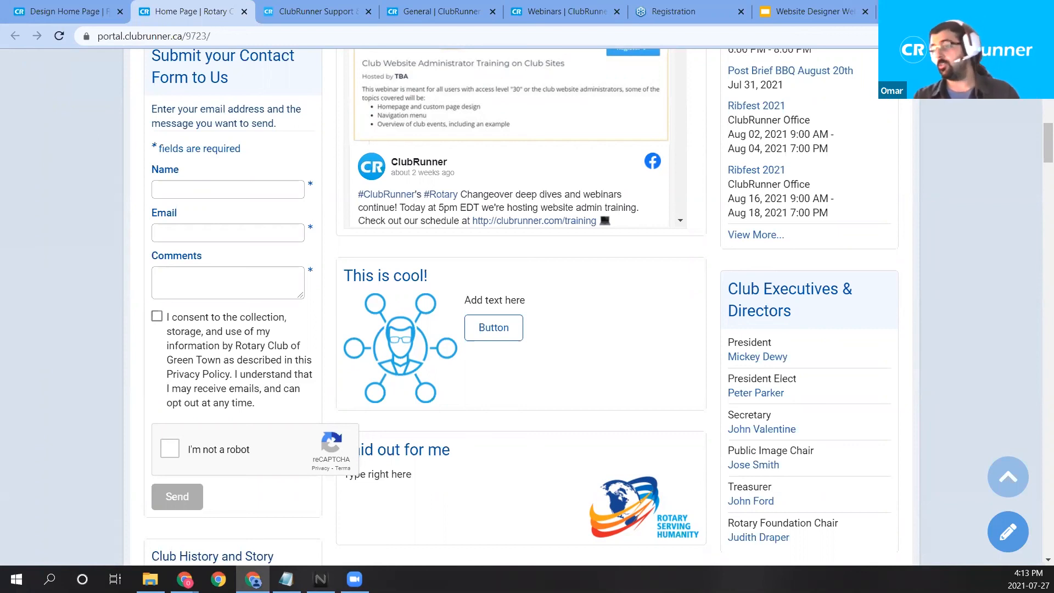
scroll(572, 308, up, 15)
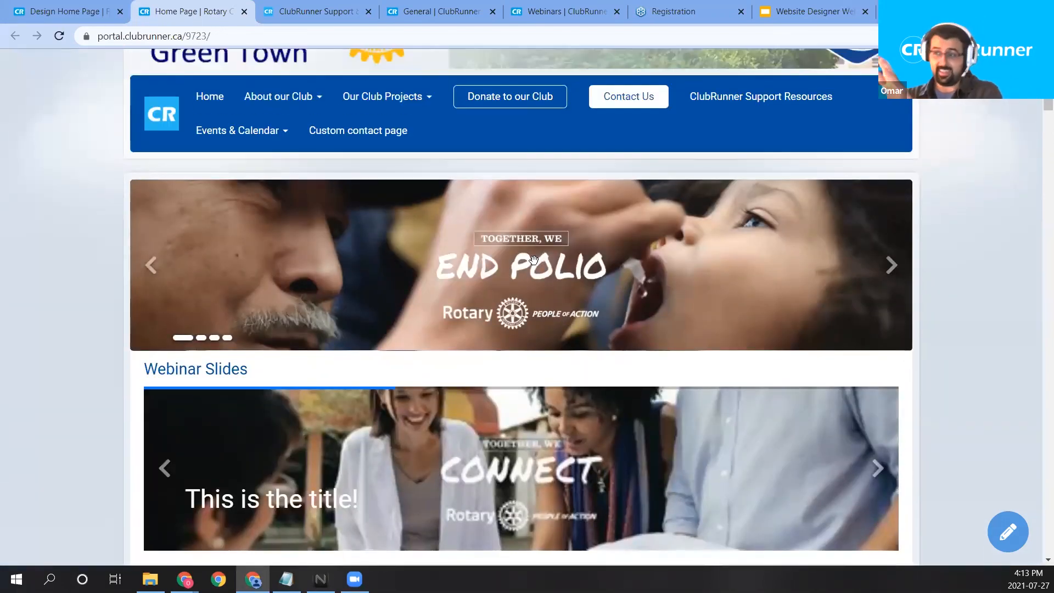
scroll(487, 256, up, 3)
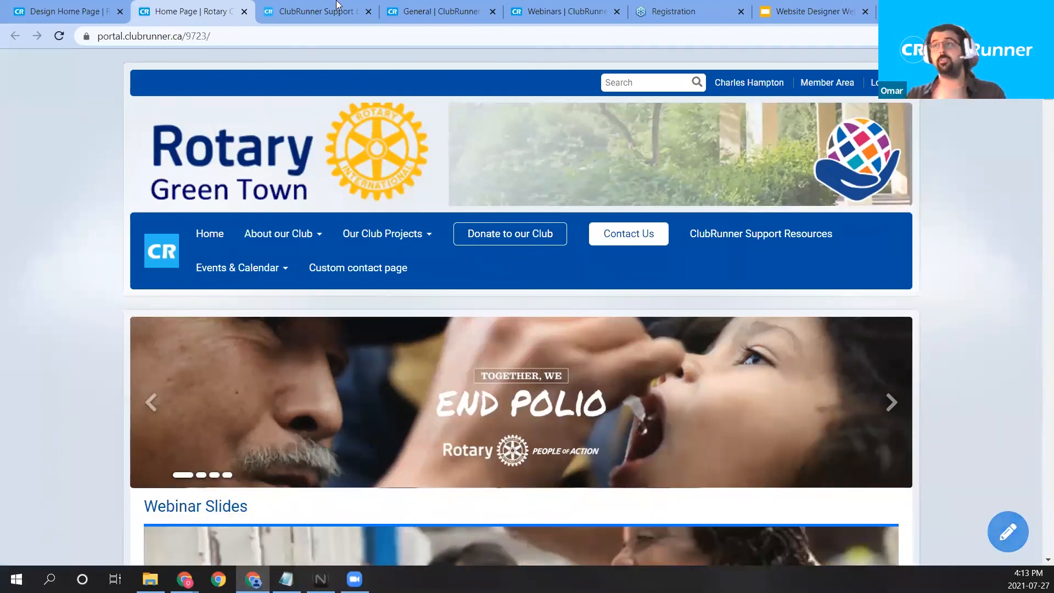
Open the home page designer, then look over the live home page again.
click(1009, 528)
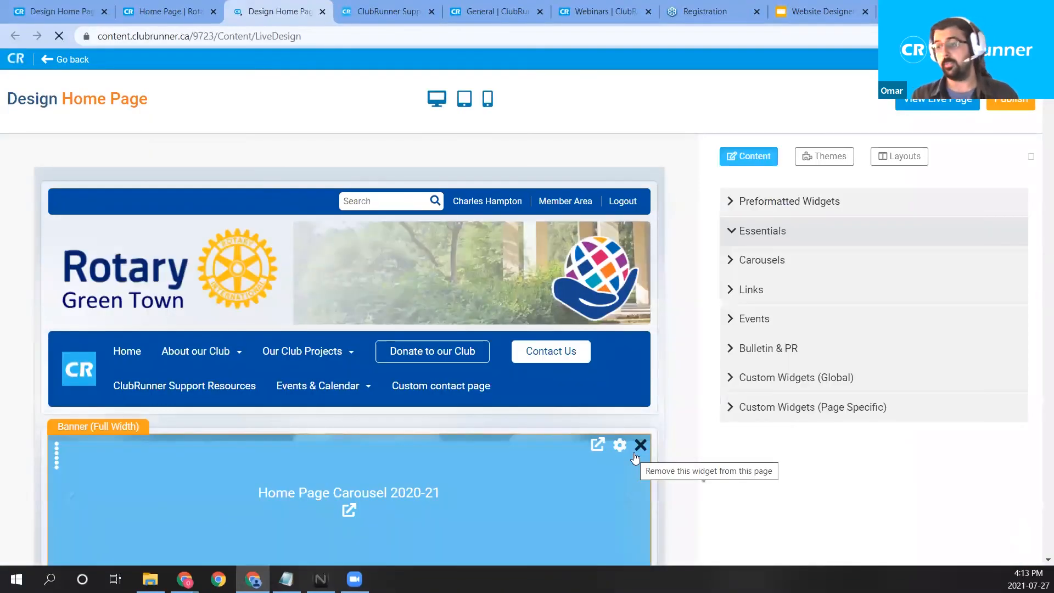
scroll(454, 419, down, 3)
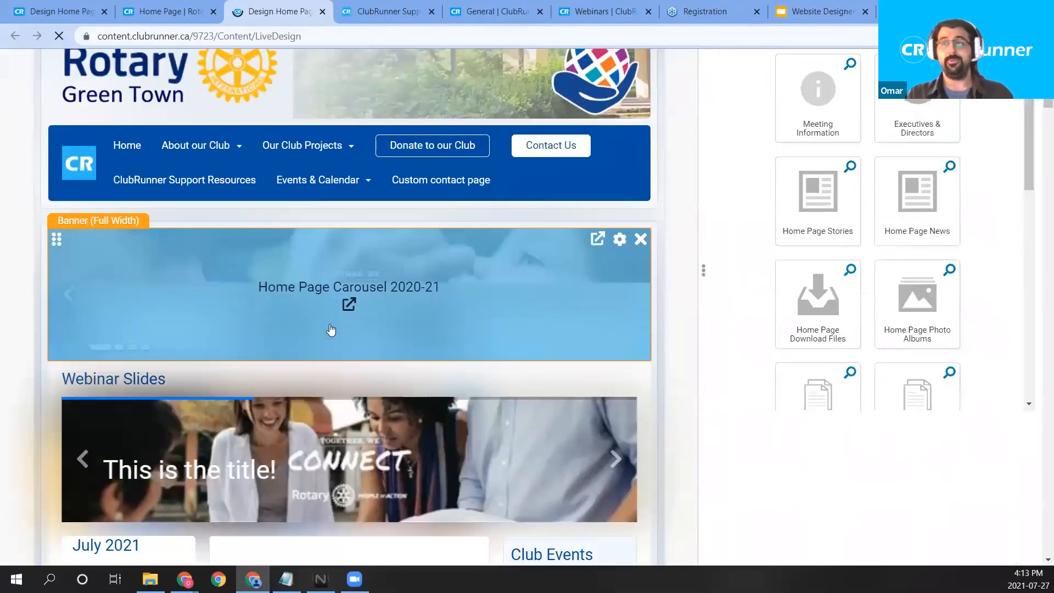
click(170, 11)
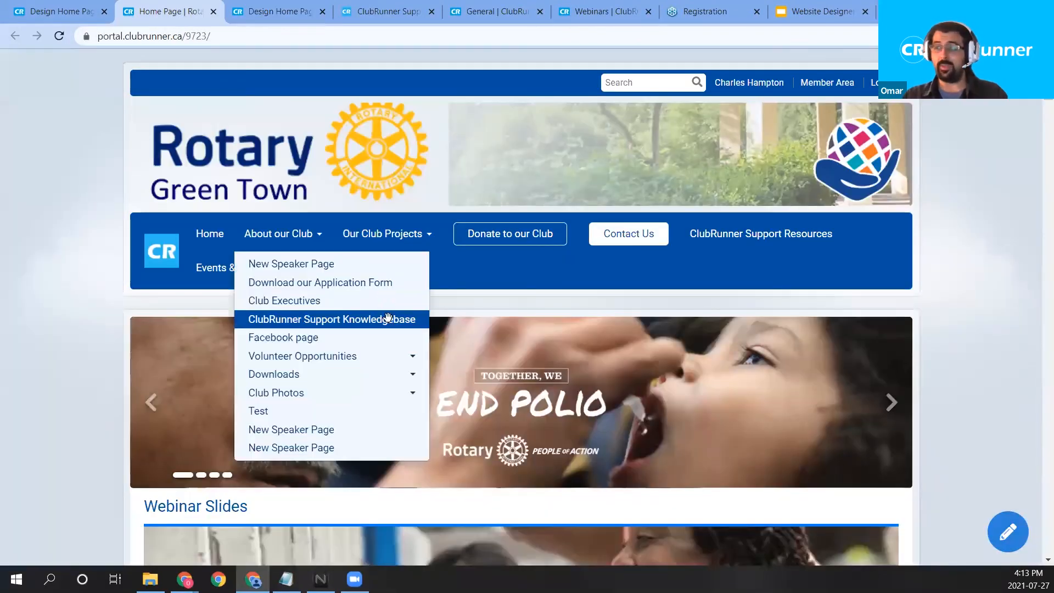
scroll(387, 318, down, 4)
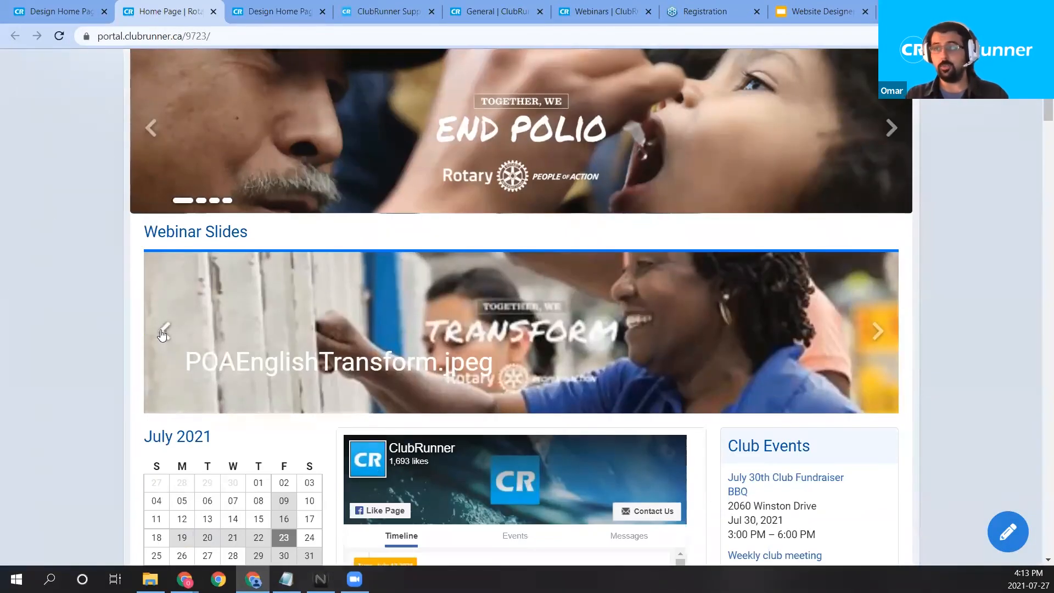
scroll(162, 335, up, 1)
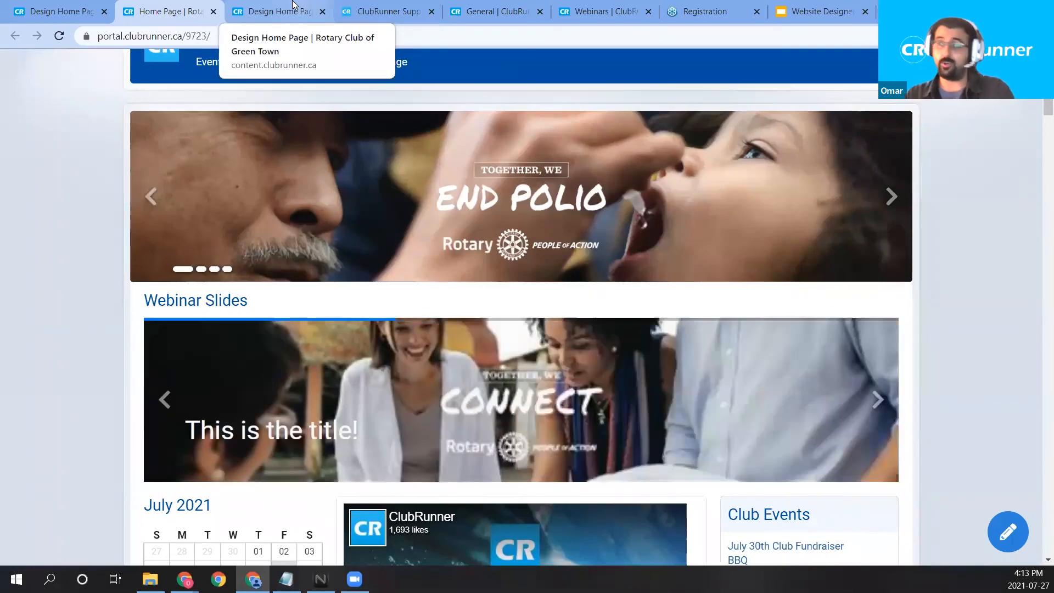
Remove the Webinar Slides, This is cool! and Laid out for me widgets, then leave the designer.
click(293, 5)
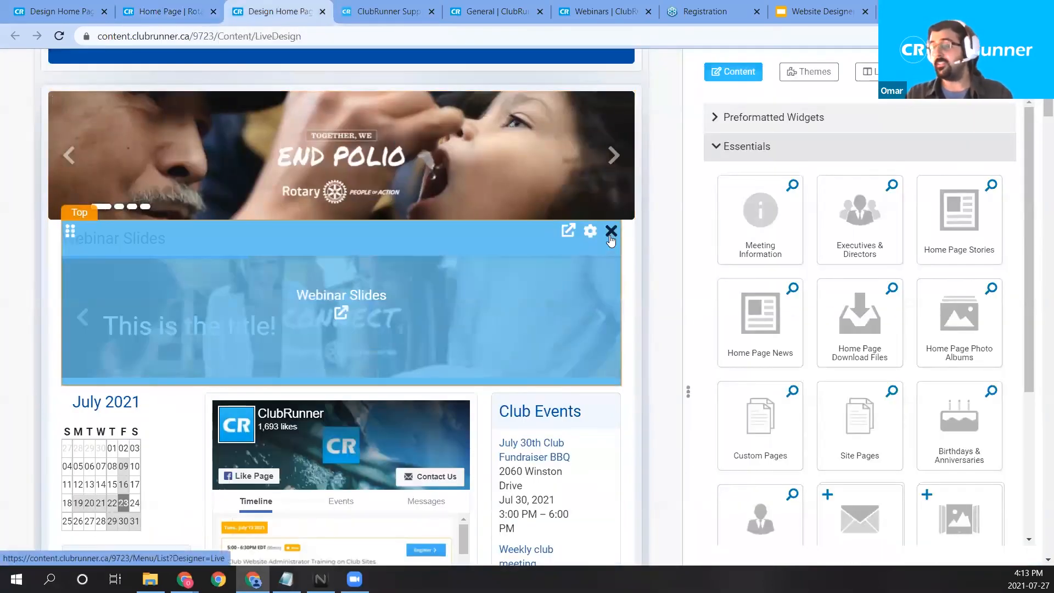
click(611, 232)
scroll(425, 327, down, 3)
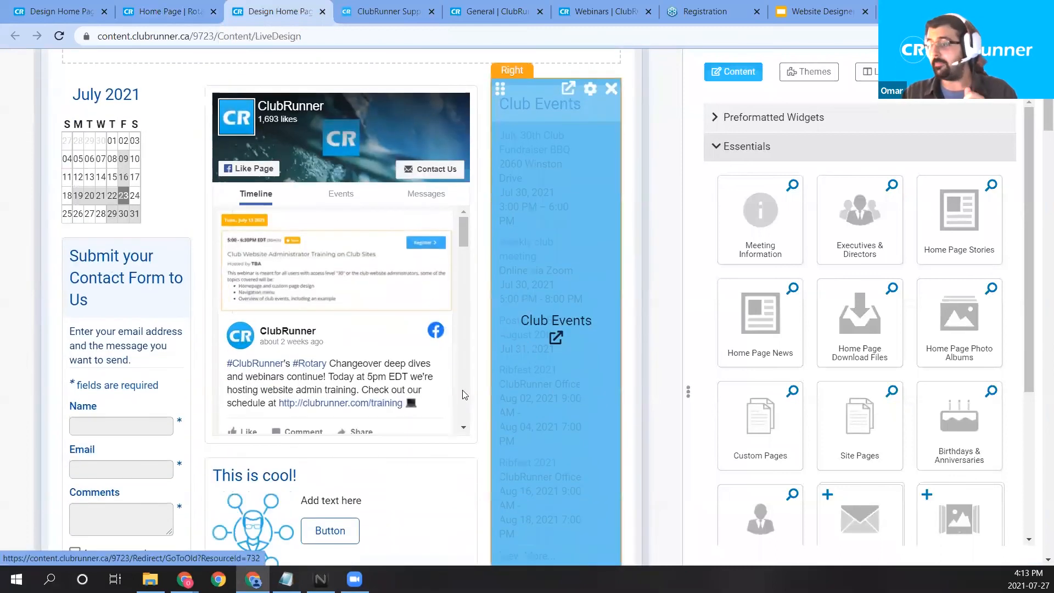
scroll(464, 394, down, 5)
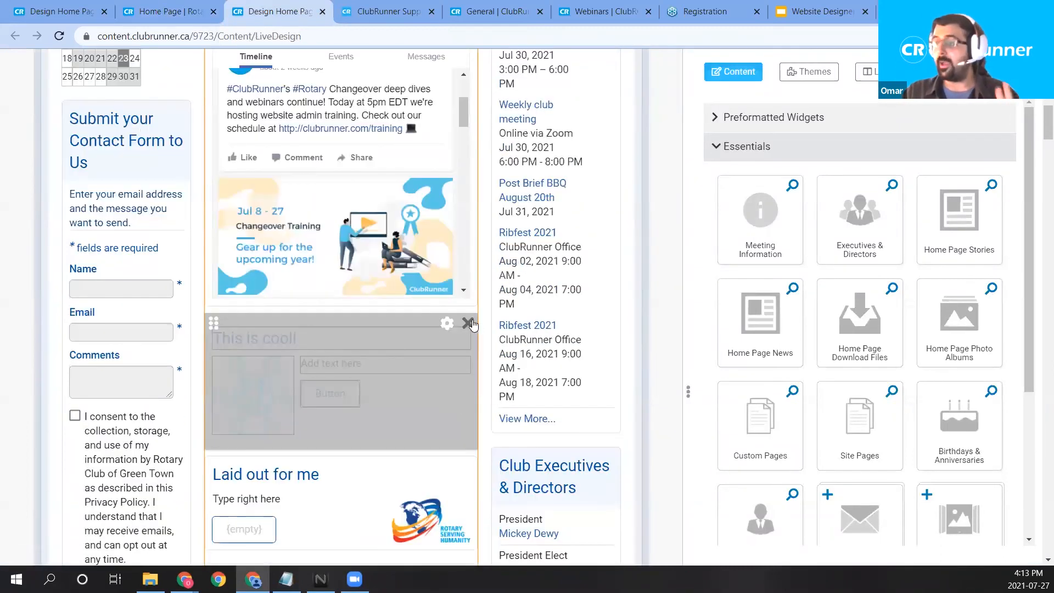
click(468, 323)
click(468, 324)
scroll(471, 367, down, 1)
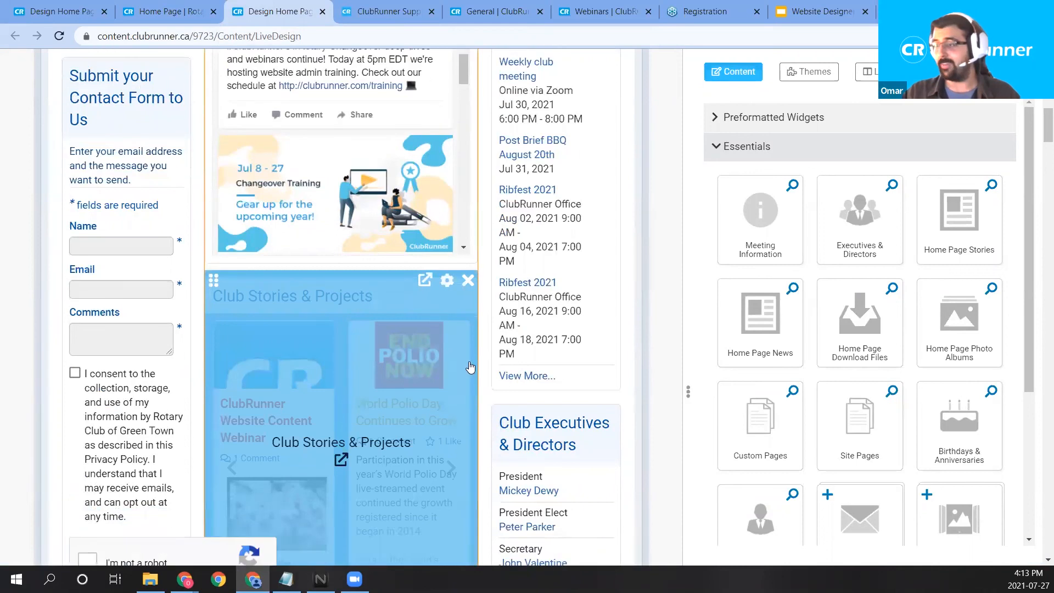
scroll(470, 367, up, 9)
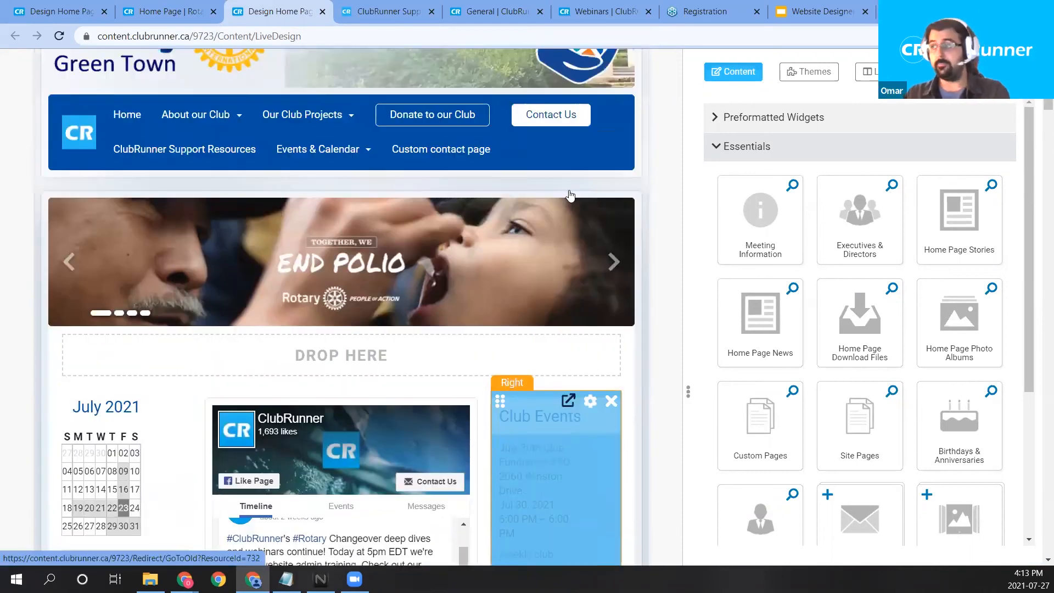
scroll(570, 196, up, 5)
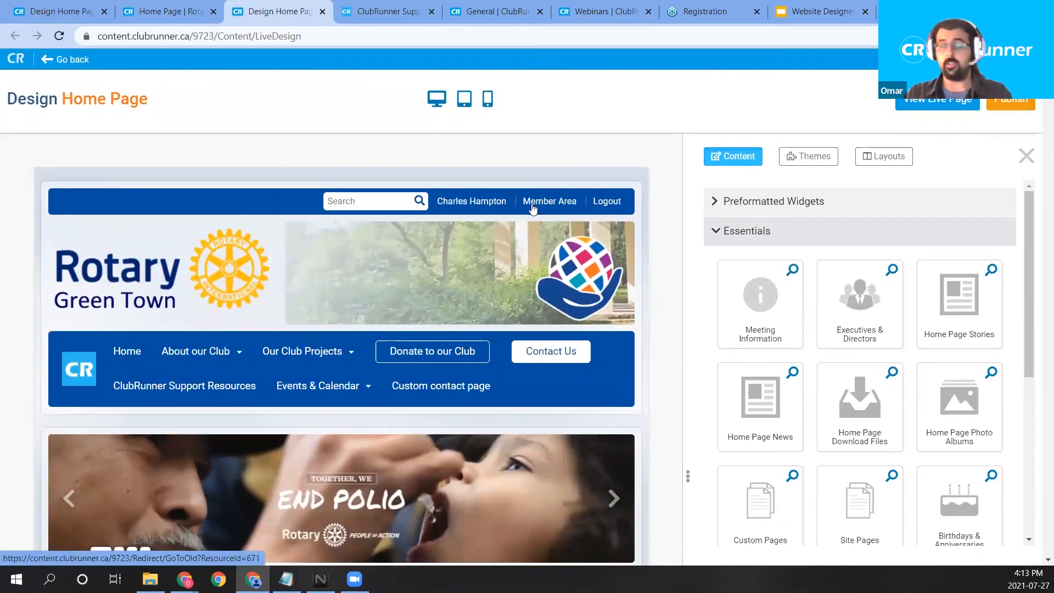
click(65, 58)
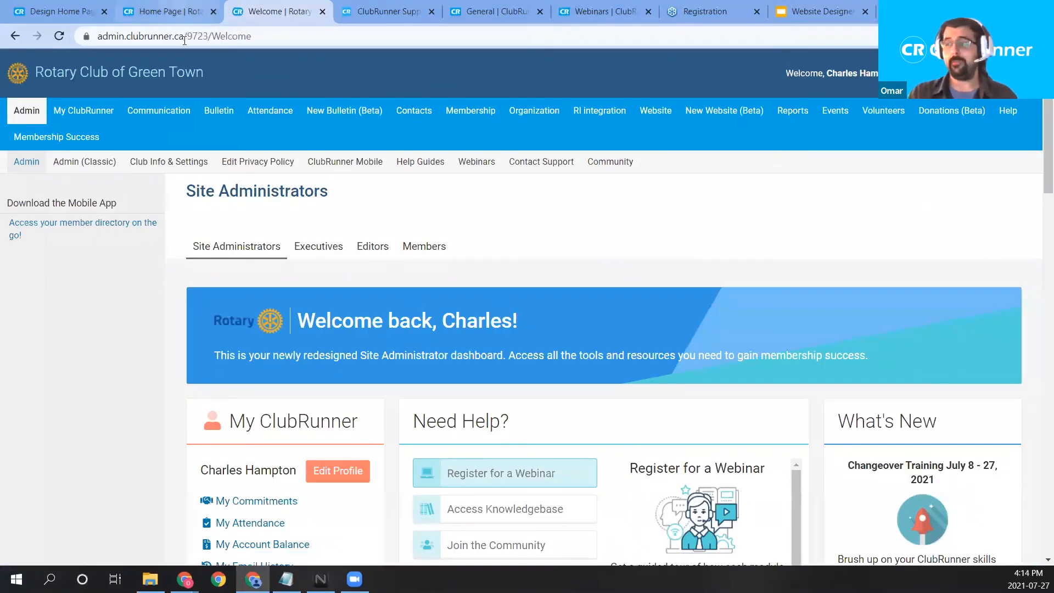
Reload and scroll through the live Green Town home page, then return to the admin dashboard.
click(165, 11)
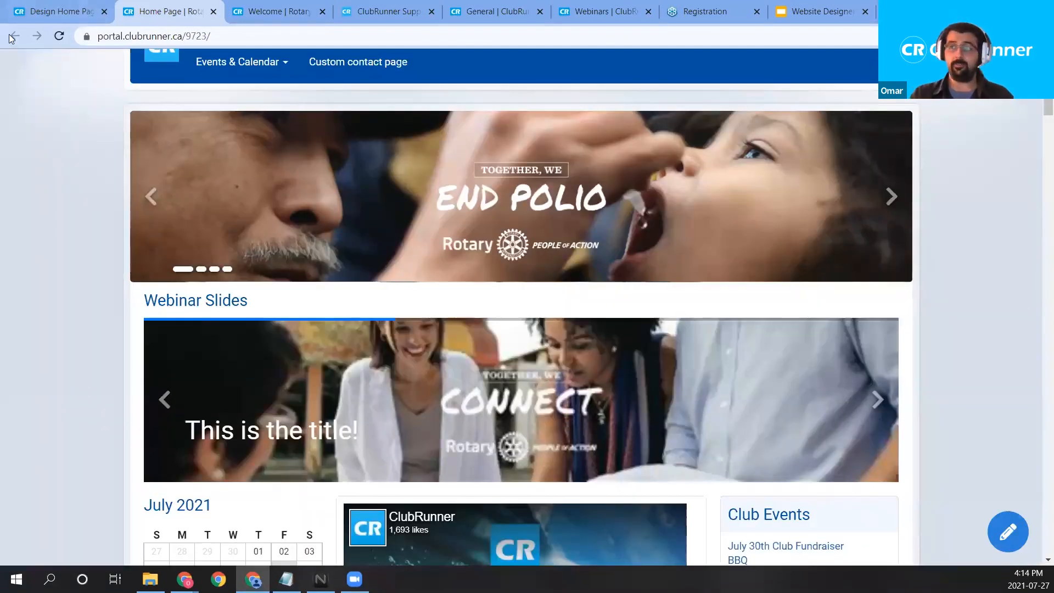
click(58, 36)
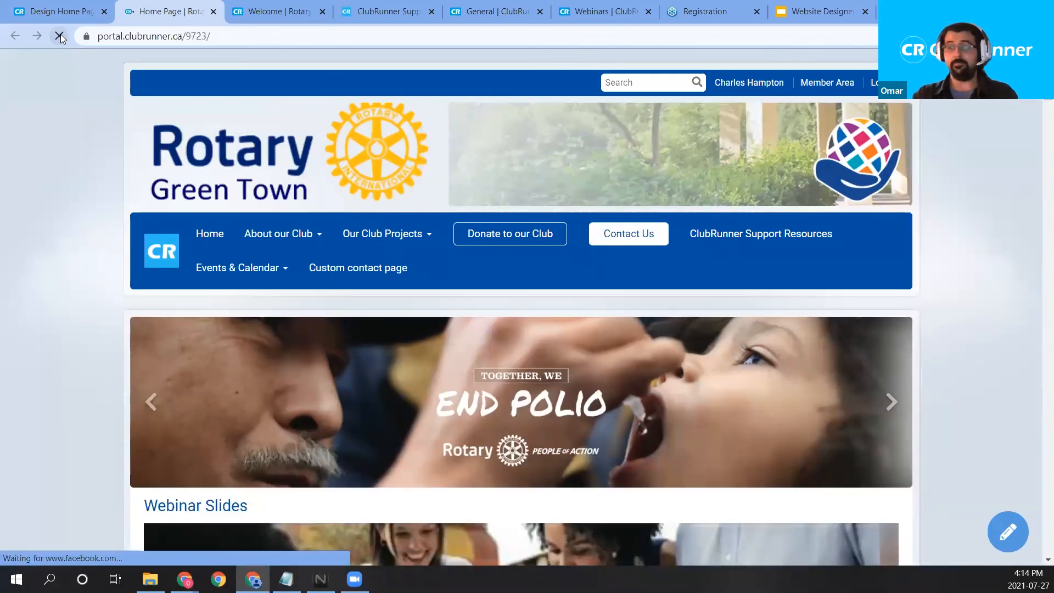
scroll(547, 256, down, 4)
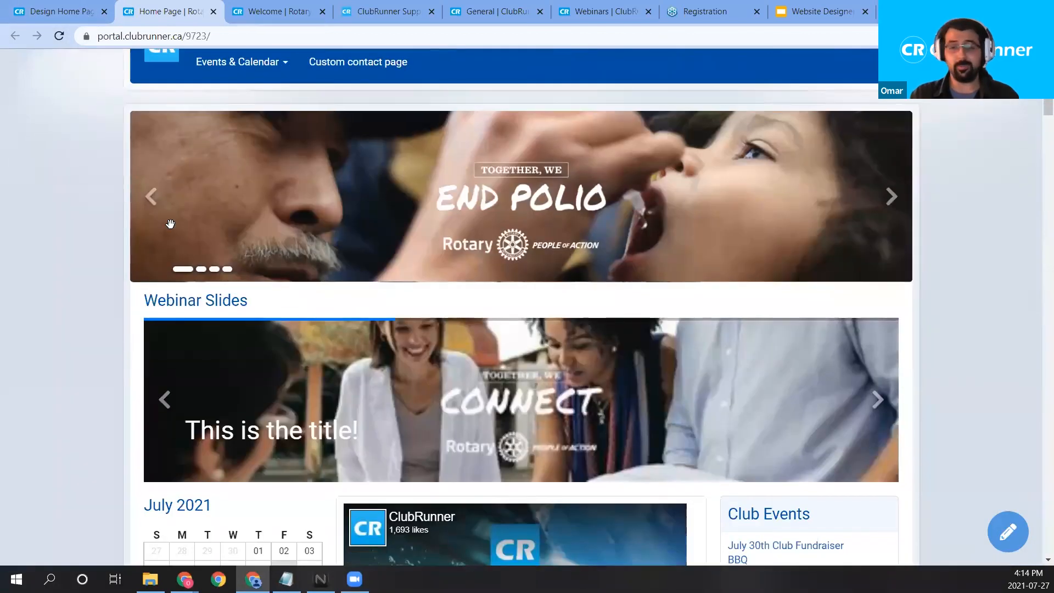
scroll(170, 223, down, 5)
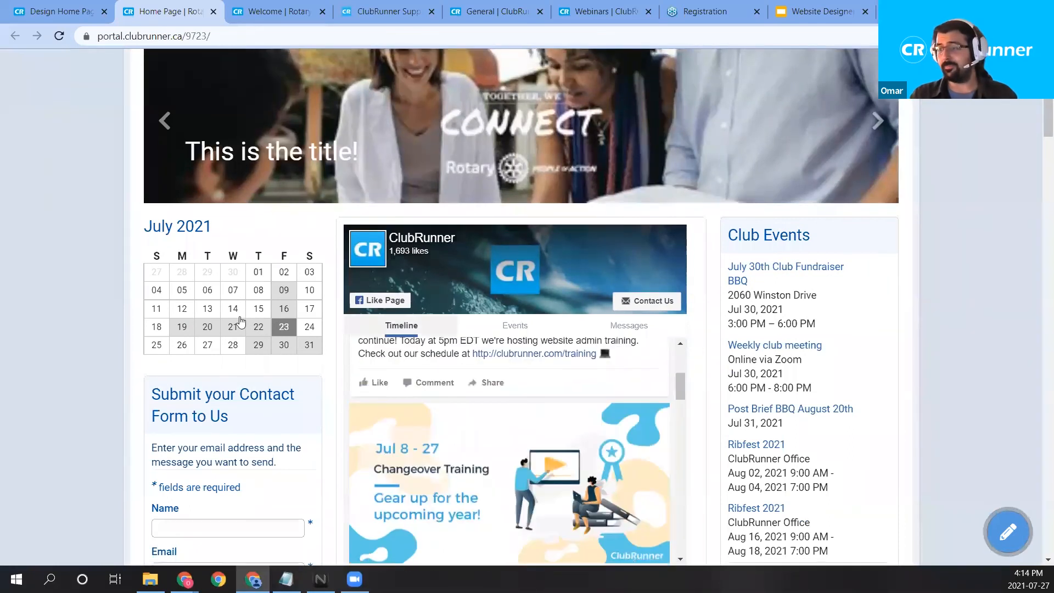
scroll(240, 321, down, 6)
scroll(407, 414, up, 3)
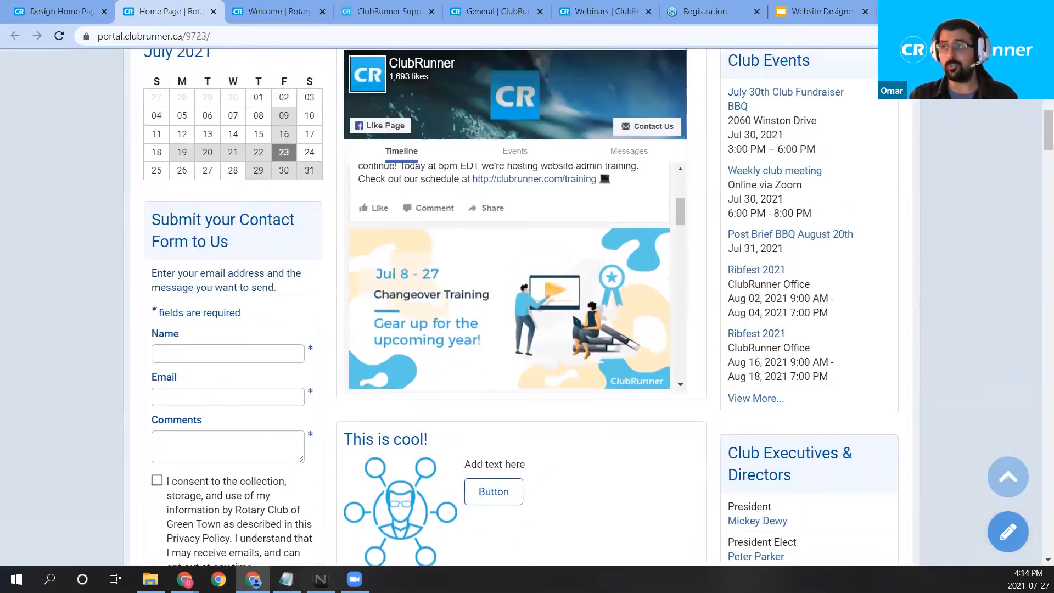
scroll(516, 307, up, 7)
click(272, 11)
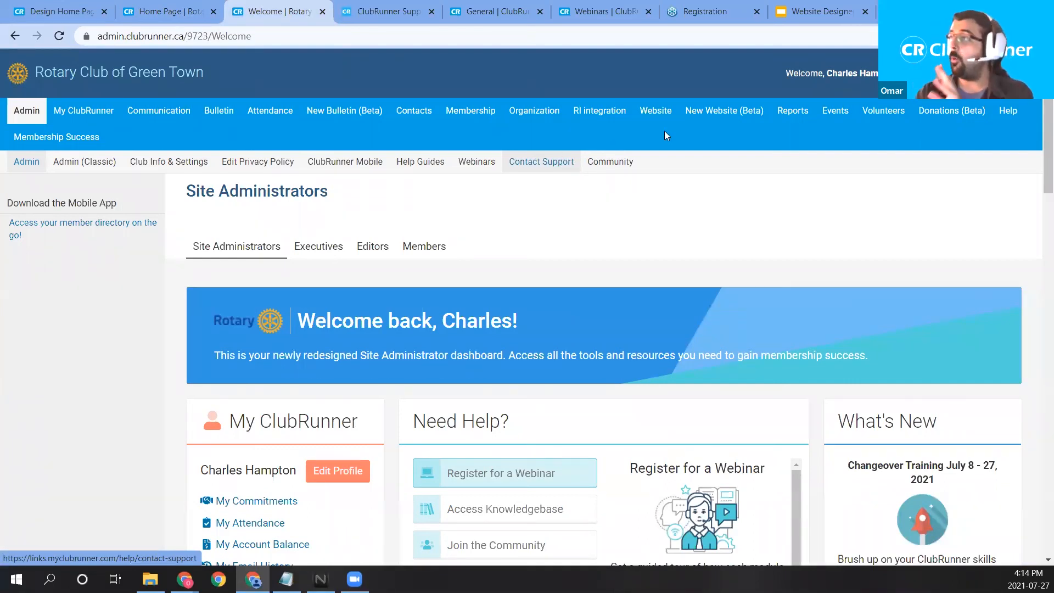
Reopen the Home Page Designer and review Club Stories & Projects, Club Events and the contact form.
mouse_move(723, 121)
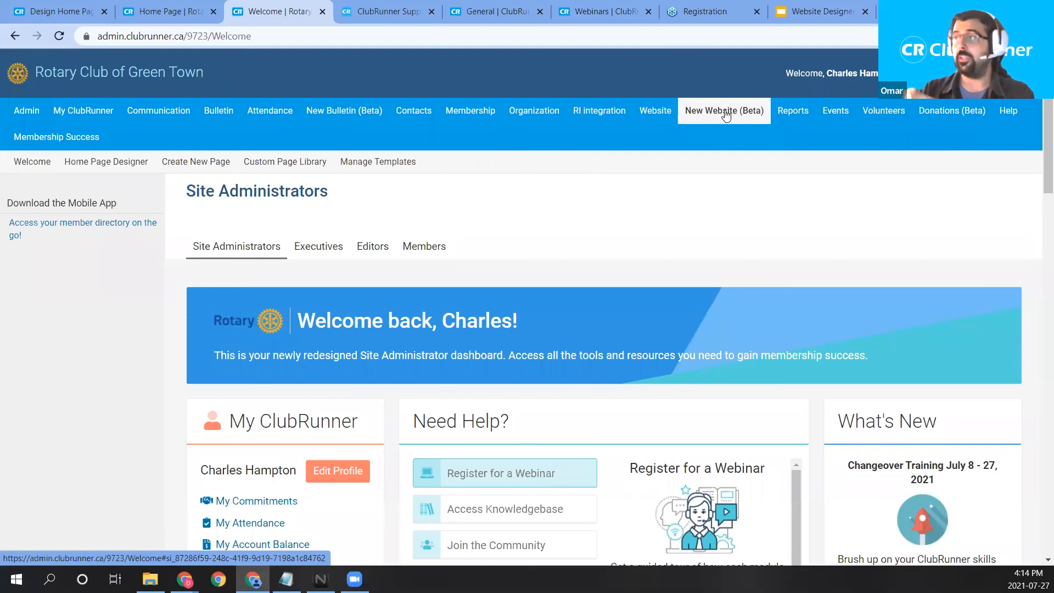
click(138, 168)
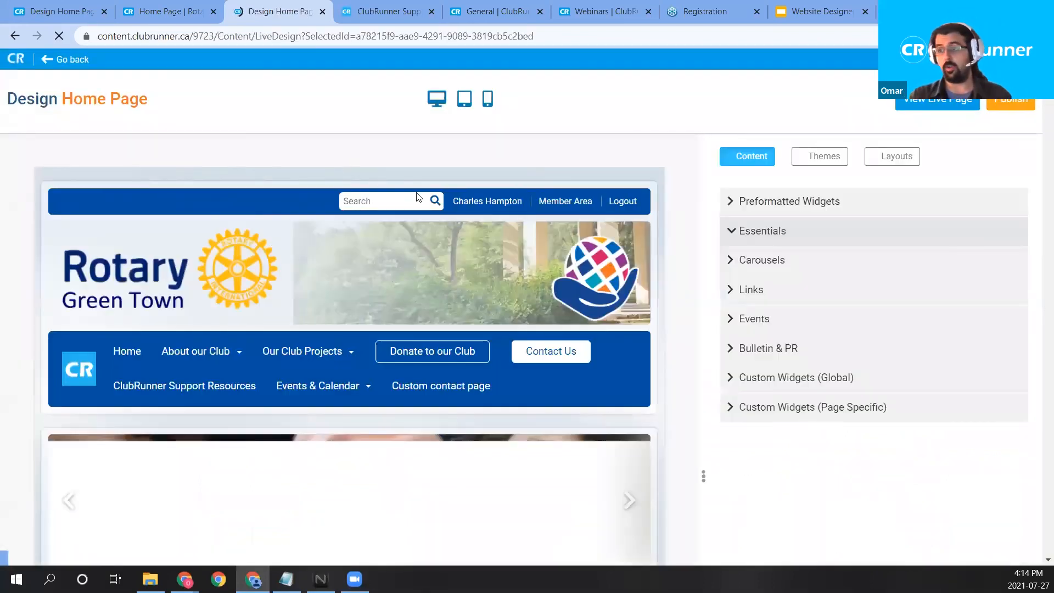
scroll(433, 203, down, 4)
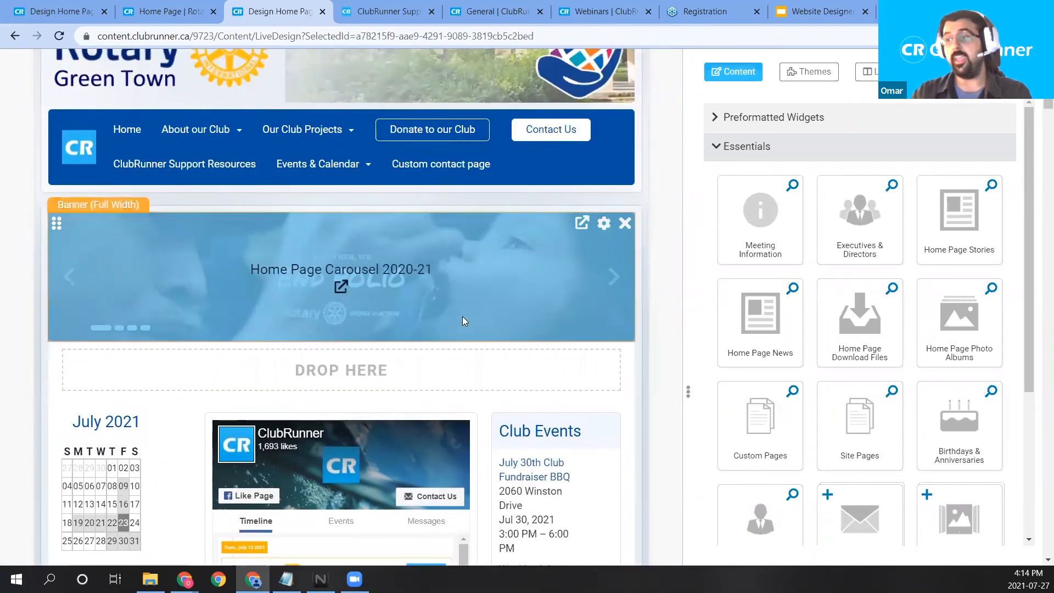
scroll(329, 375, down, 5)
scroll(208, 442, down, 1)
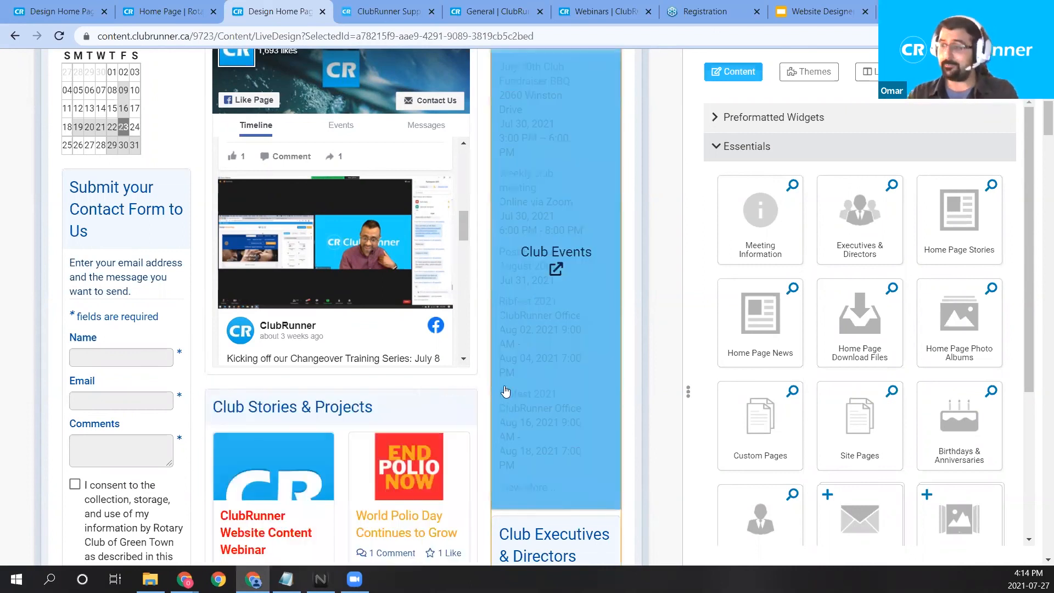
scroll(452, 394, up, 3)
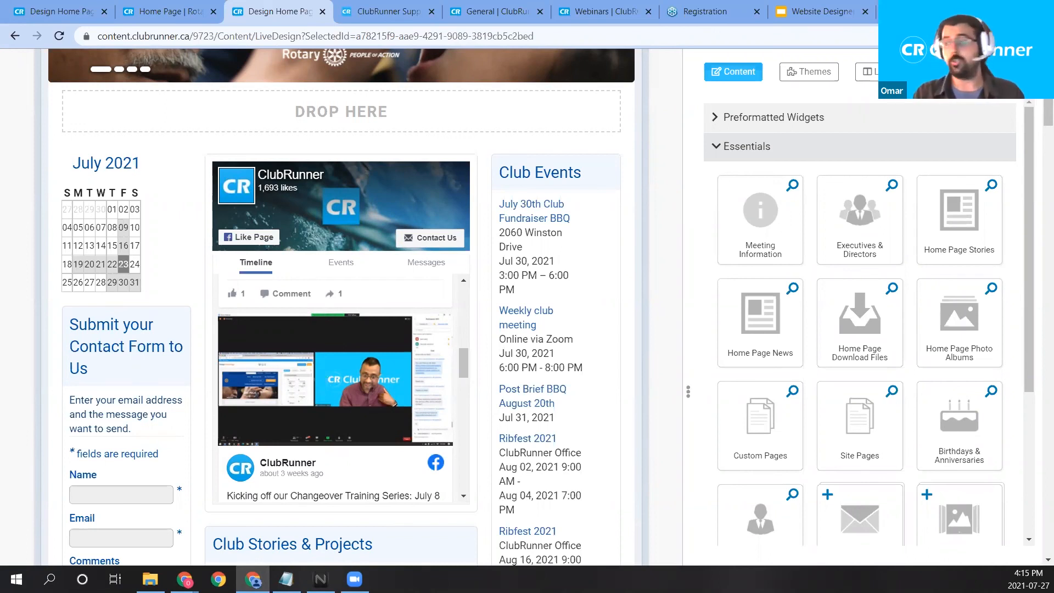
Browse the Videos & Webinars articles on the ClubRunner Support site.
click(371, 7)
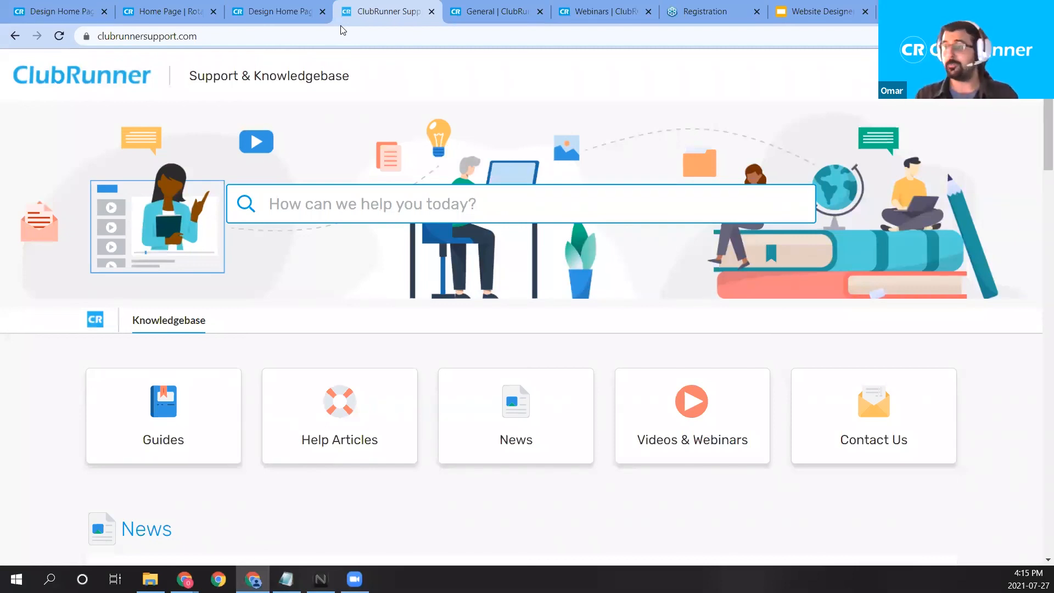
scroll(478, 242, down, 2)
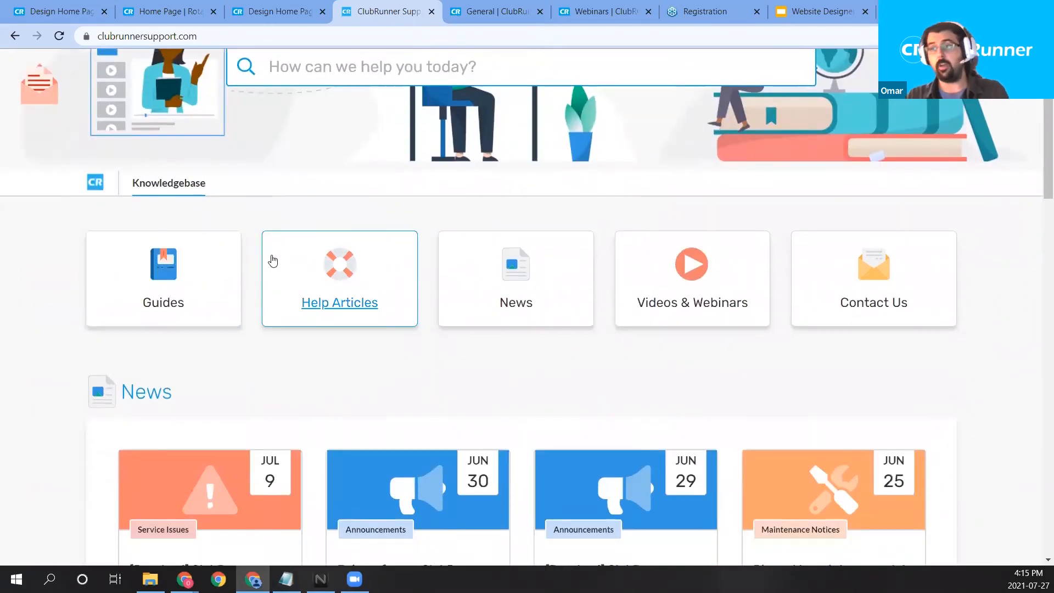
click(679, 308)
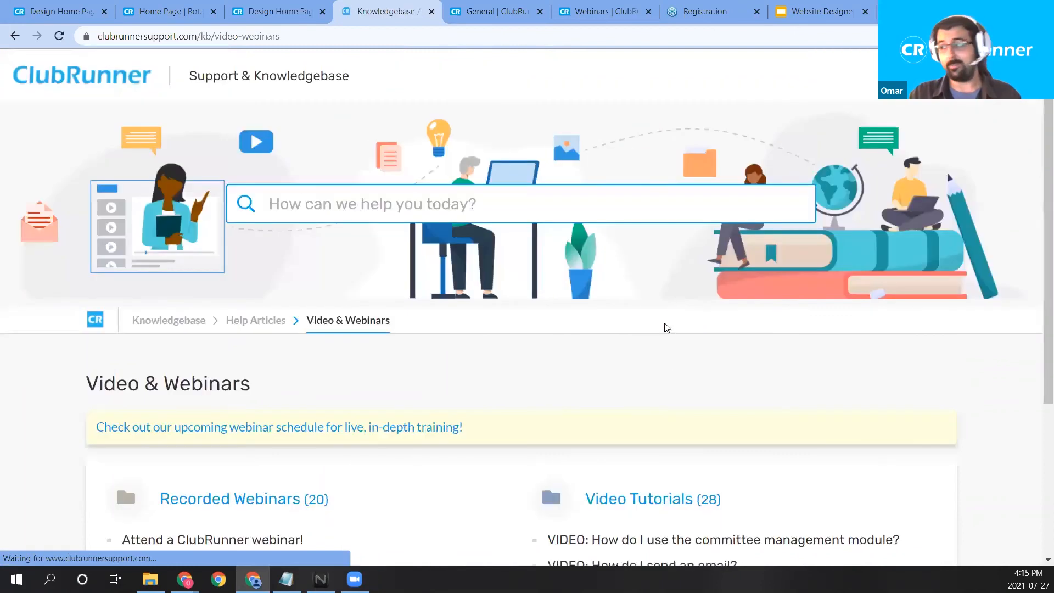
scroll(604, 359, down, 3)
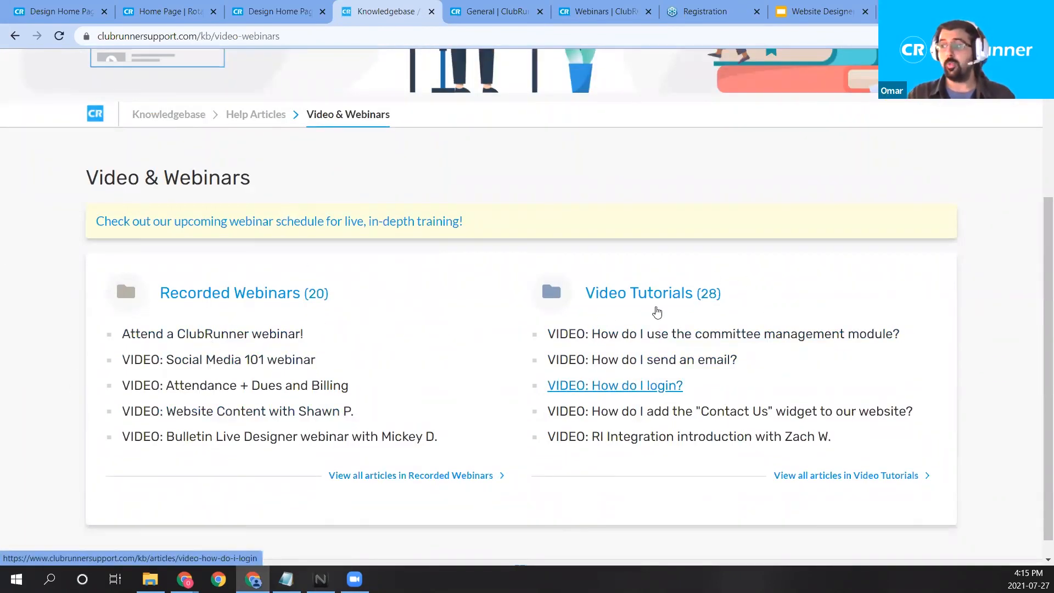
scroll(558, 454, up, 3)
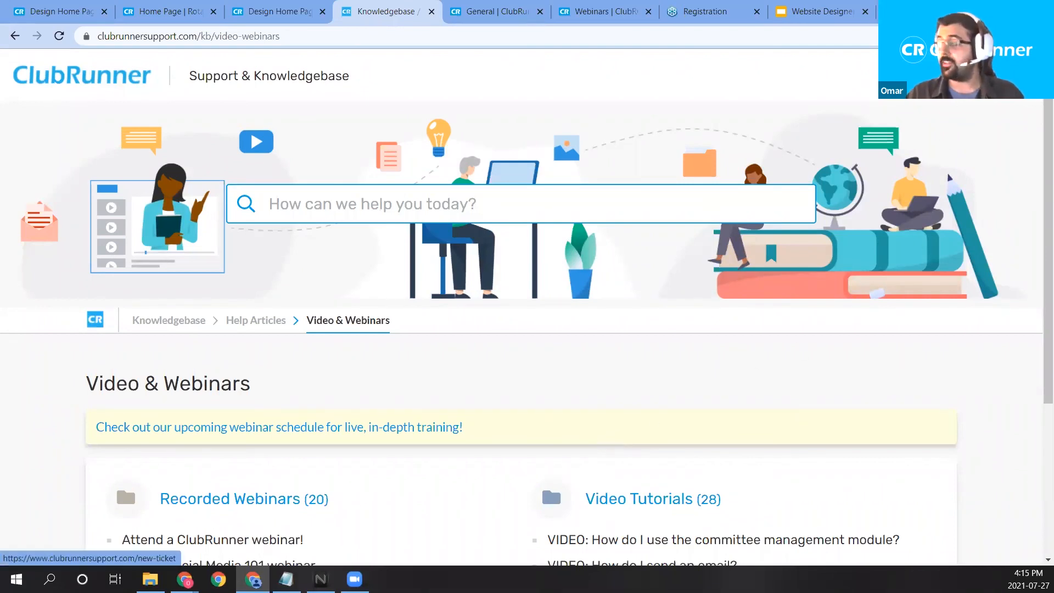
Bring up the Contact Us new-ticket form and review its Subject, Message and Priority fields.
click(955, 75)
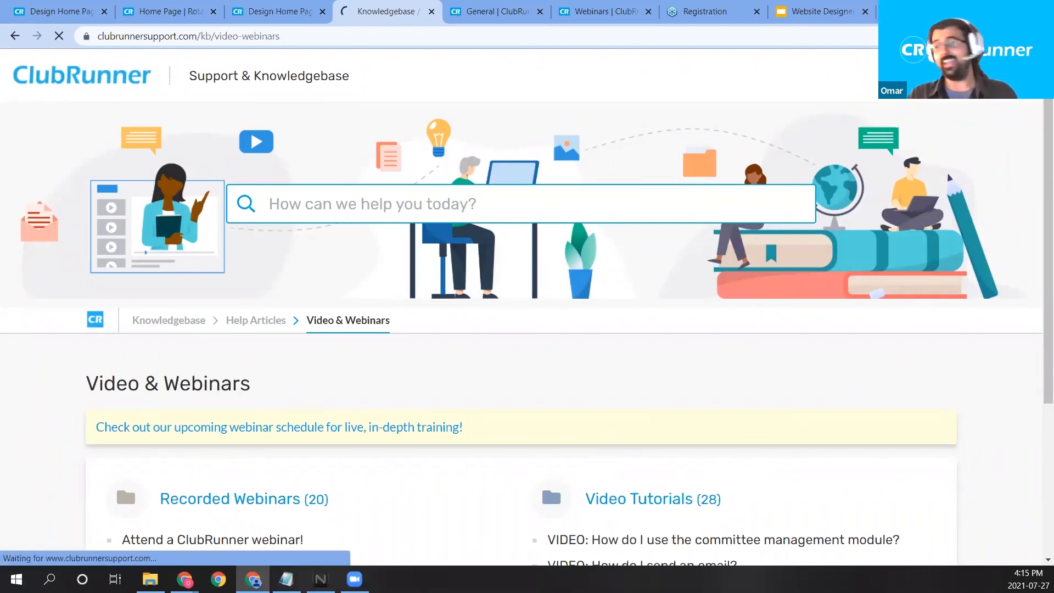
scroll(681, 275, down, 1)
scroll(681, 275, down, 5)
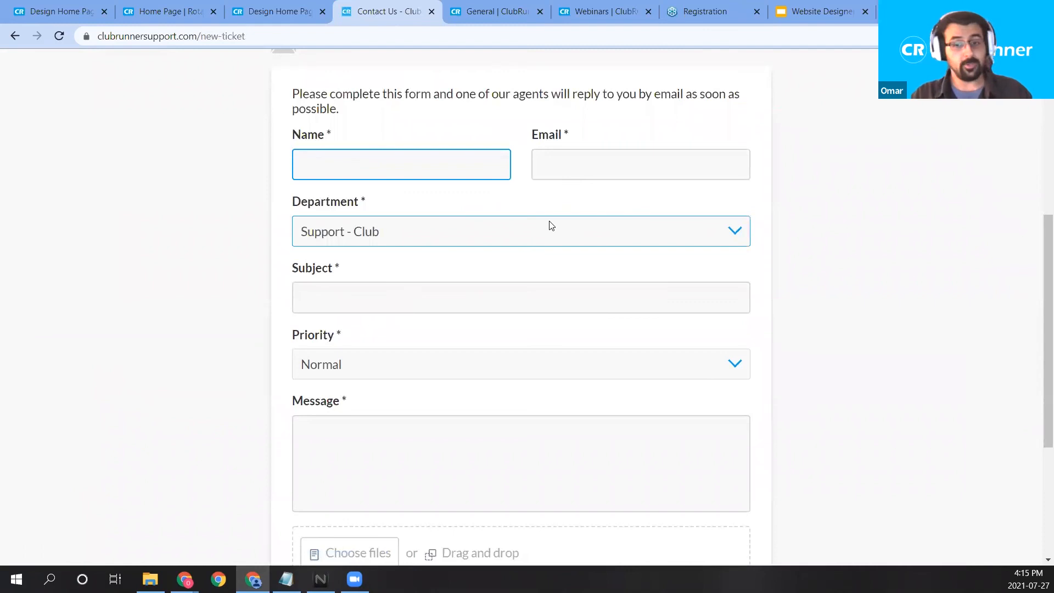
scroll(574, 294, down, 2)
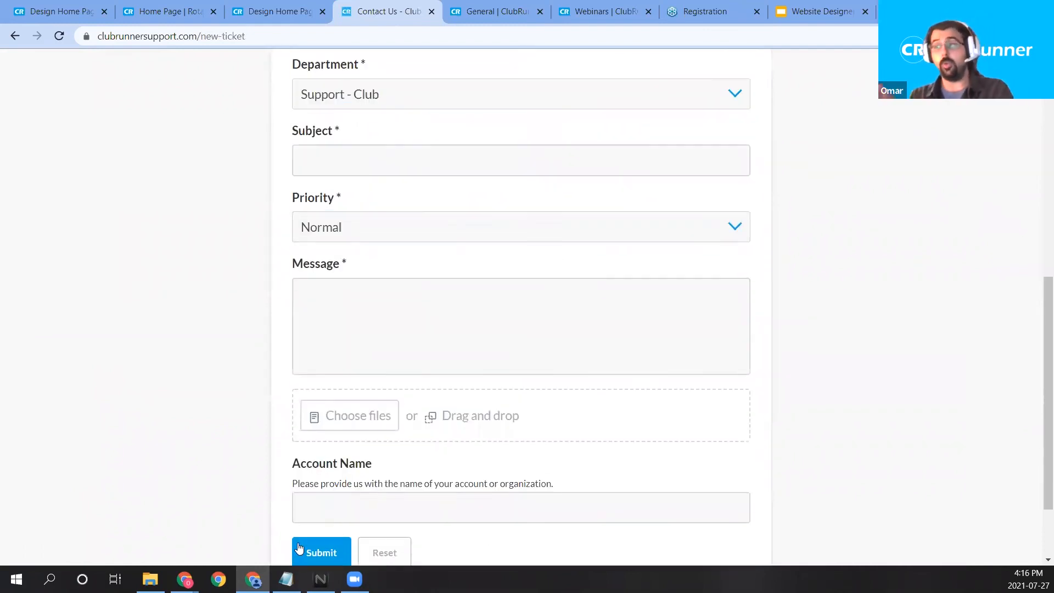
scroll(384, 434, down, 1)
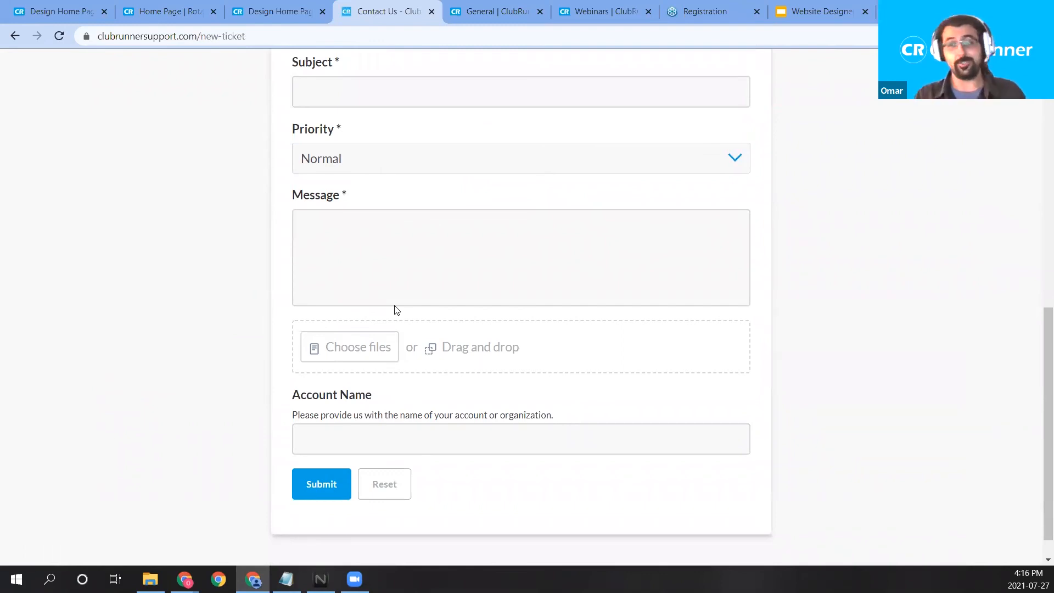
Trim the Community forum address to the bare domain to load the ClubRunner Community home page.
click(510, 6)
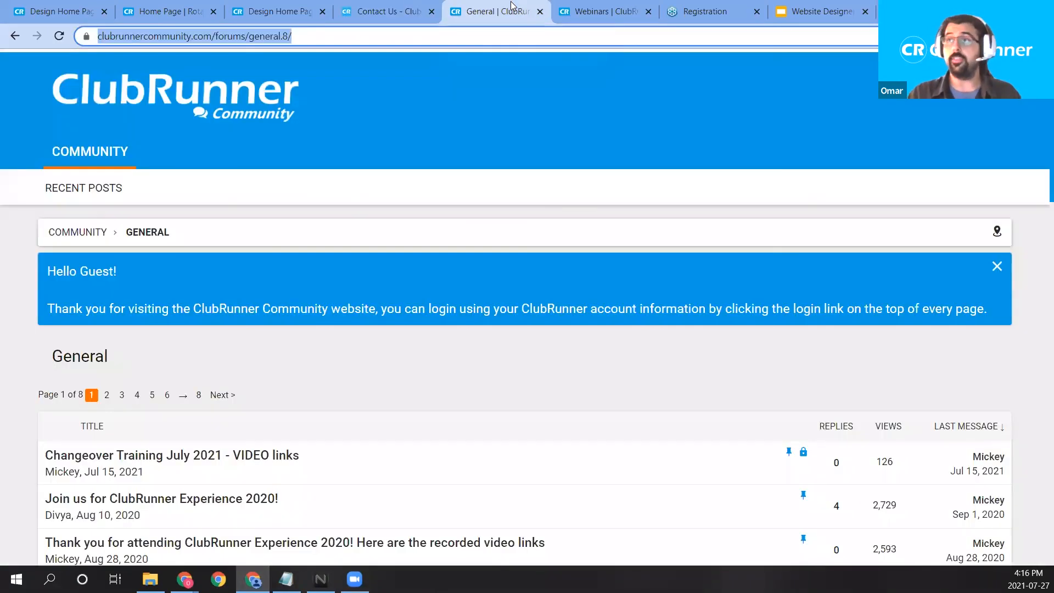
click(246, 37)
drag(266, 36, 725, 58)
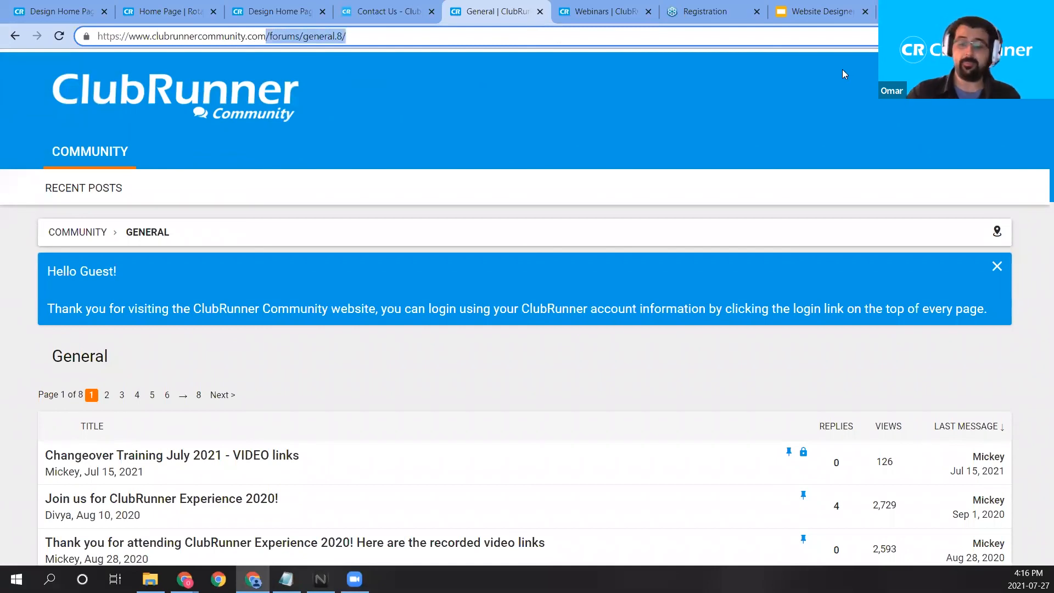
key(BackSpace)
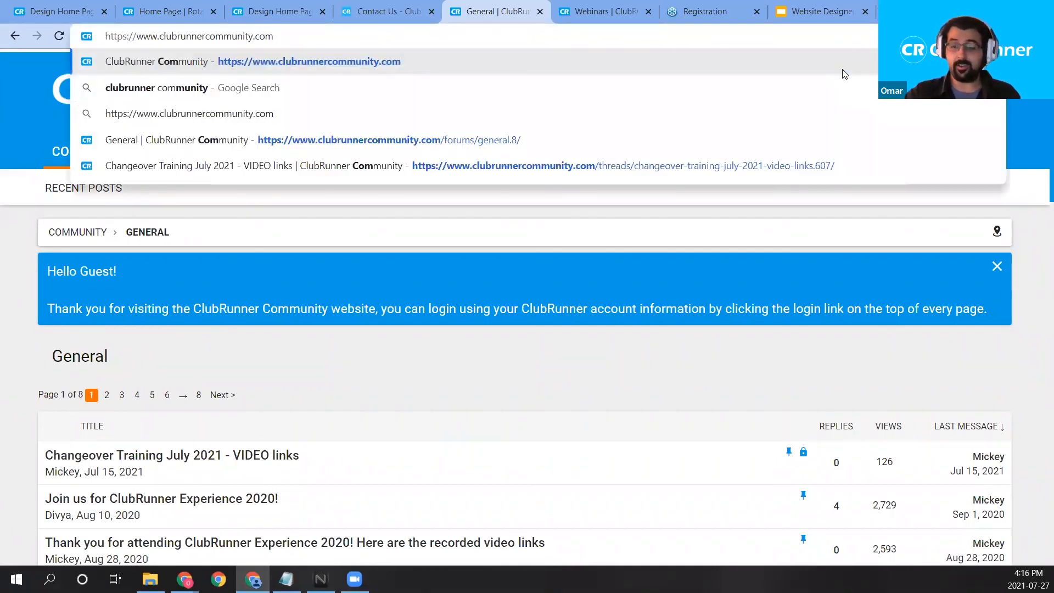
key(Return)
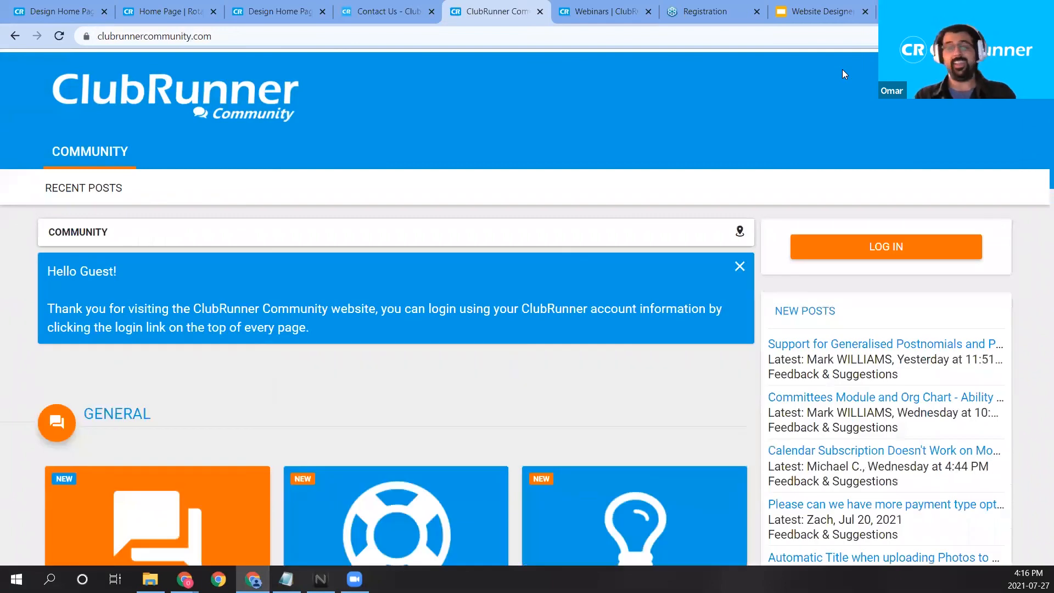
scroll(396, 231, down, 4)
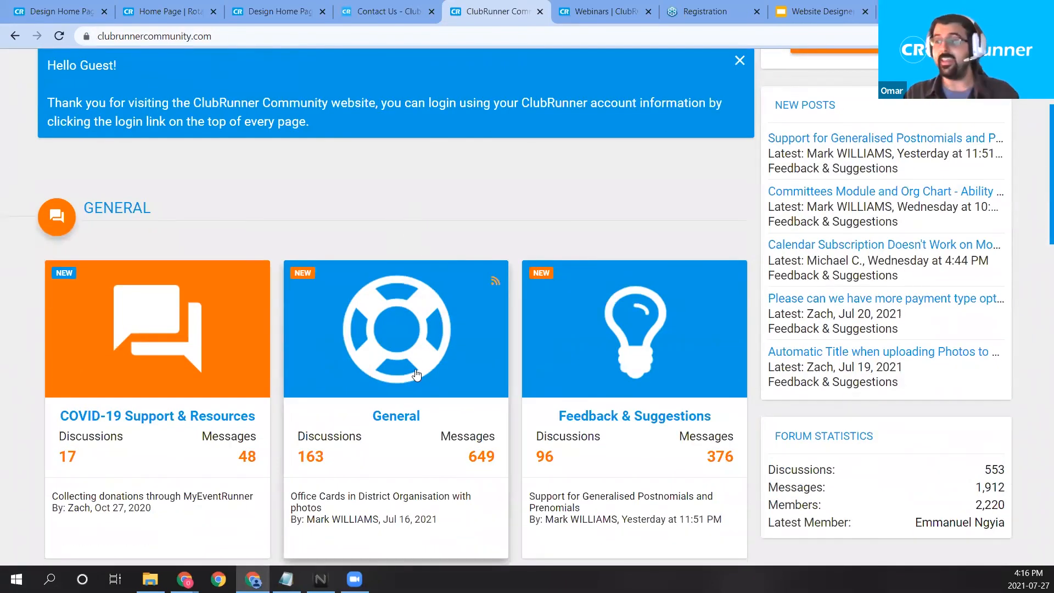
Open the General forum's Changeover Training July 2021 - VIDEO links thread and read it.
click(412, 367)
scroll(307, 377, down, 1)
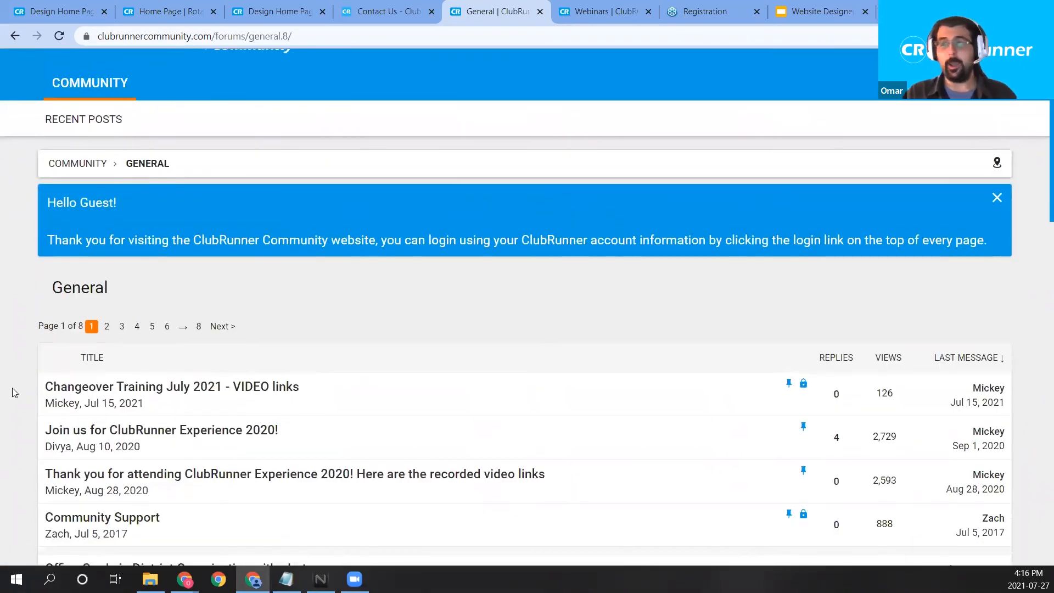
click(176, 395)
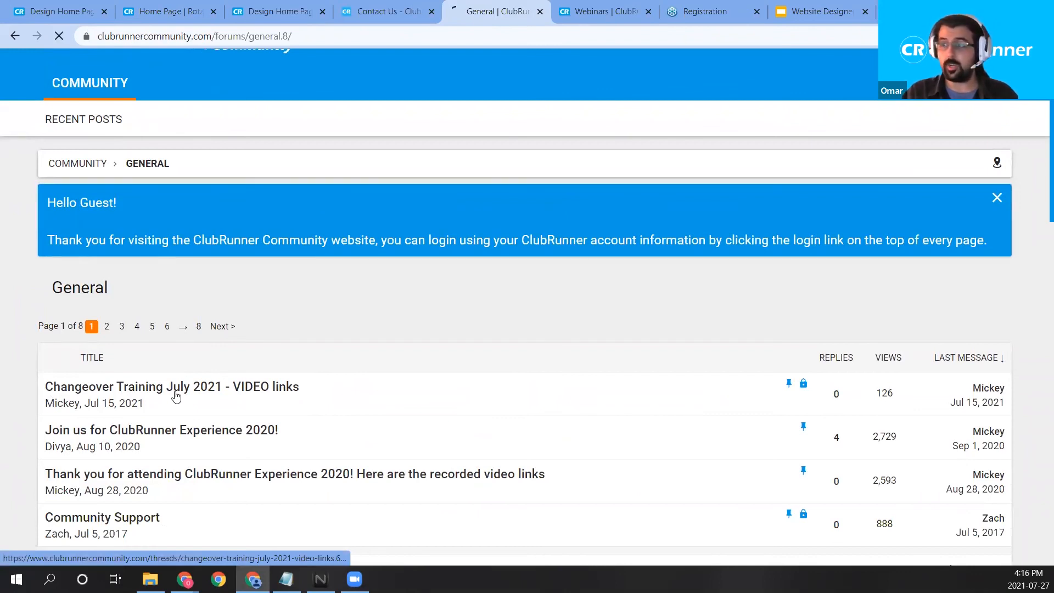
scroll(329, 363, down, 4)
scroll(330, 362, down, 1)
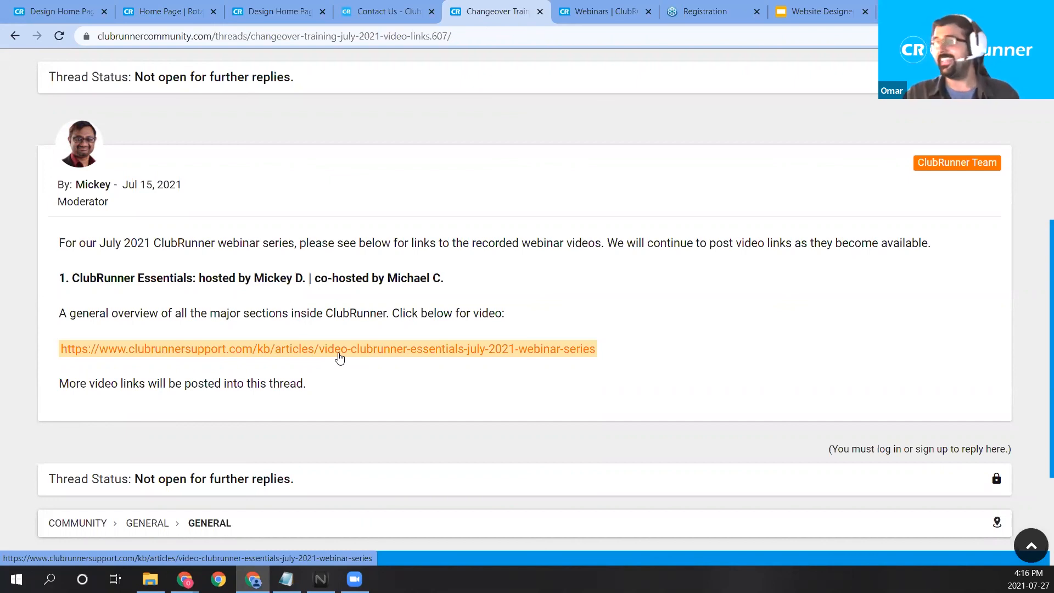
Present the Website Designer Webinar deck's closing thank-you slide.
click(377, 6)
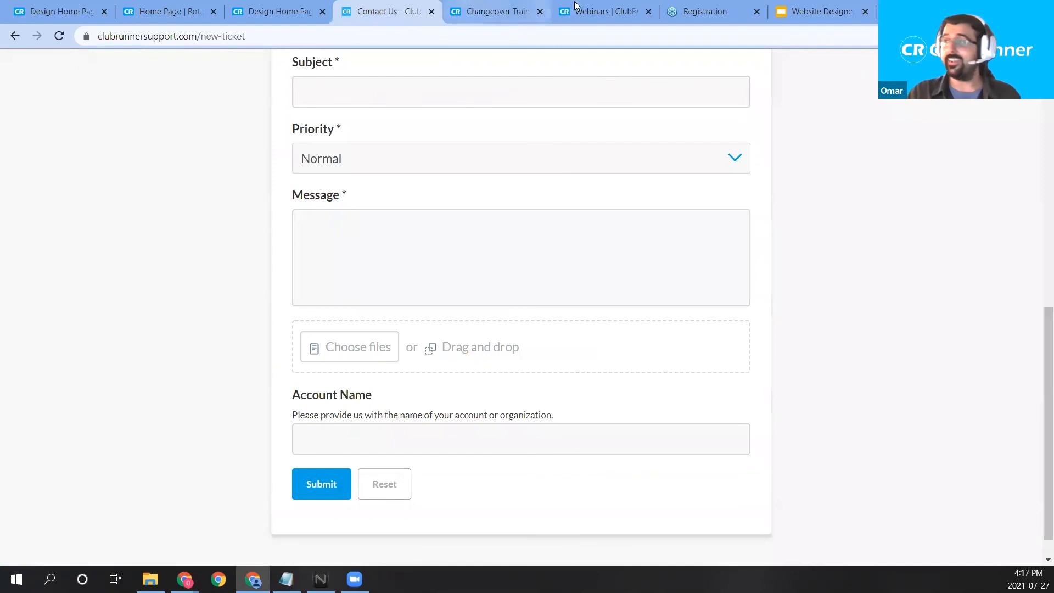
click(818, 11)
click(857, 69)
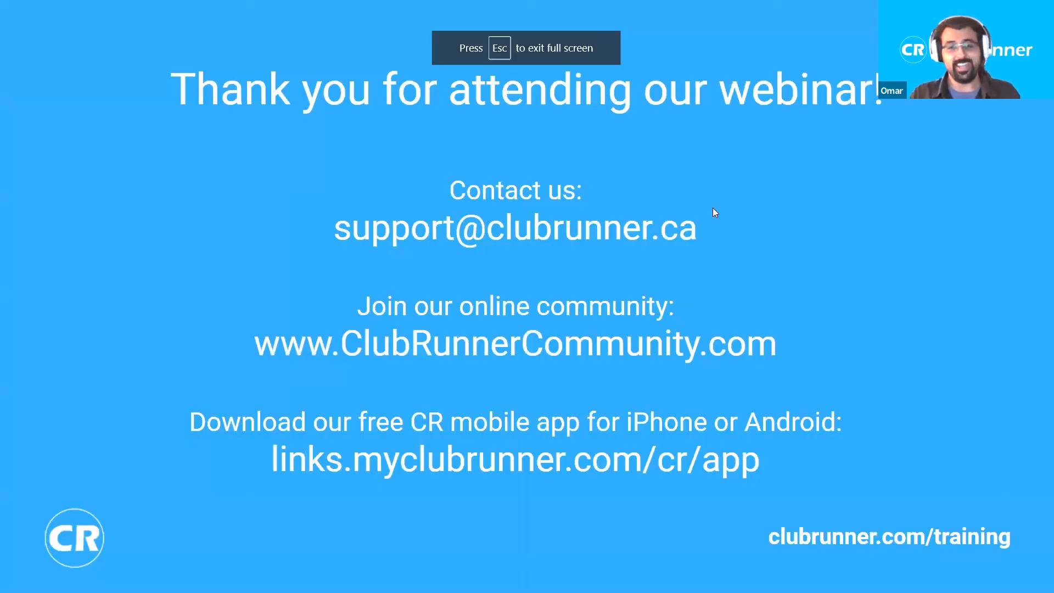